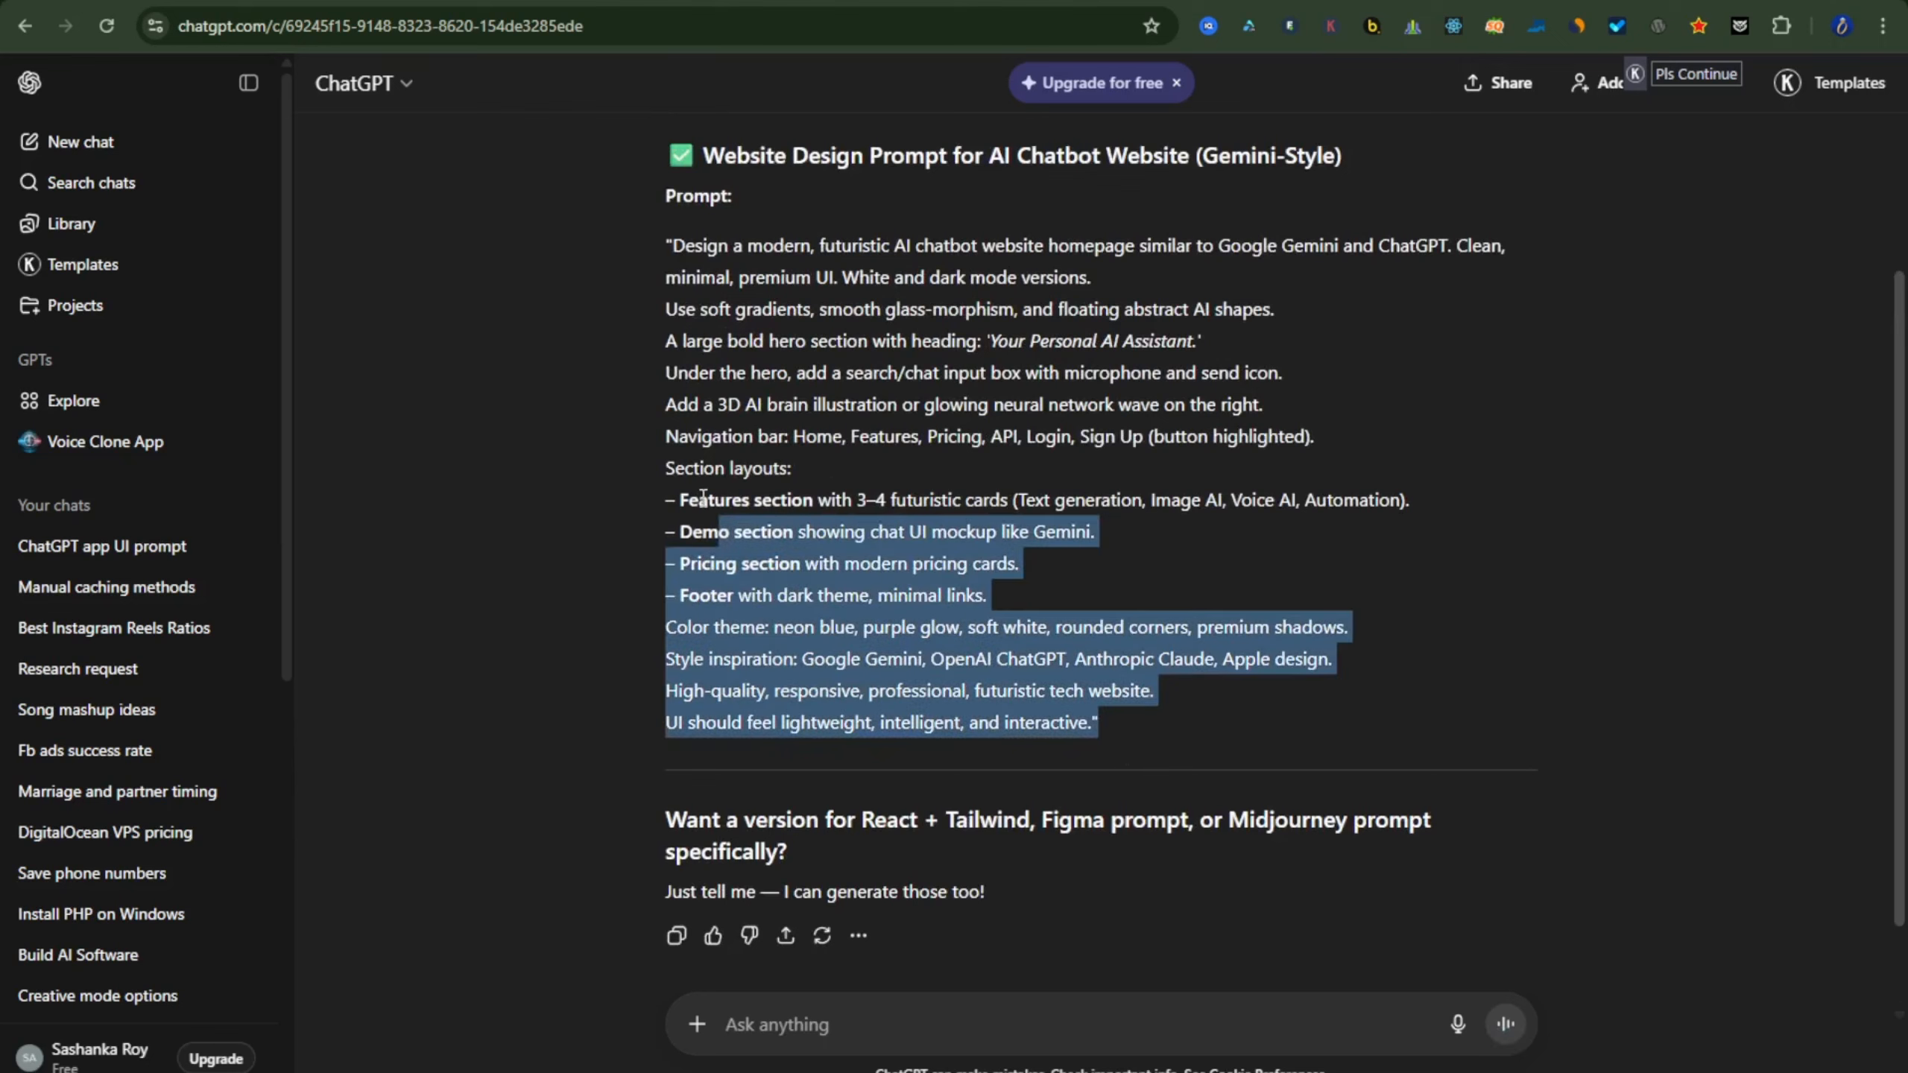
- Copy the full AI chatbot website design prompt from ChatGPT and paste it into Lovable's prompt box
right_click(821, 294)
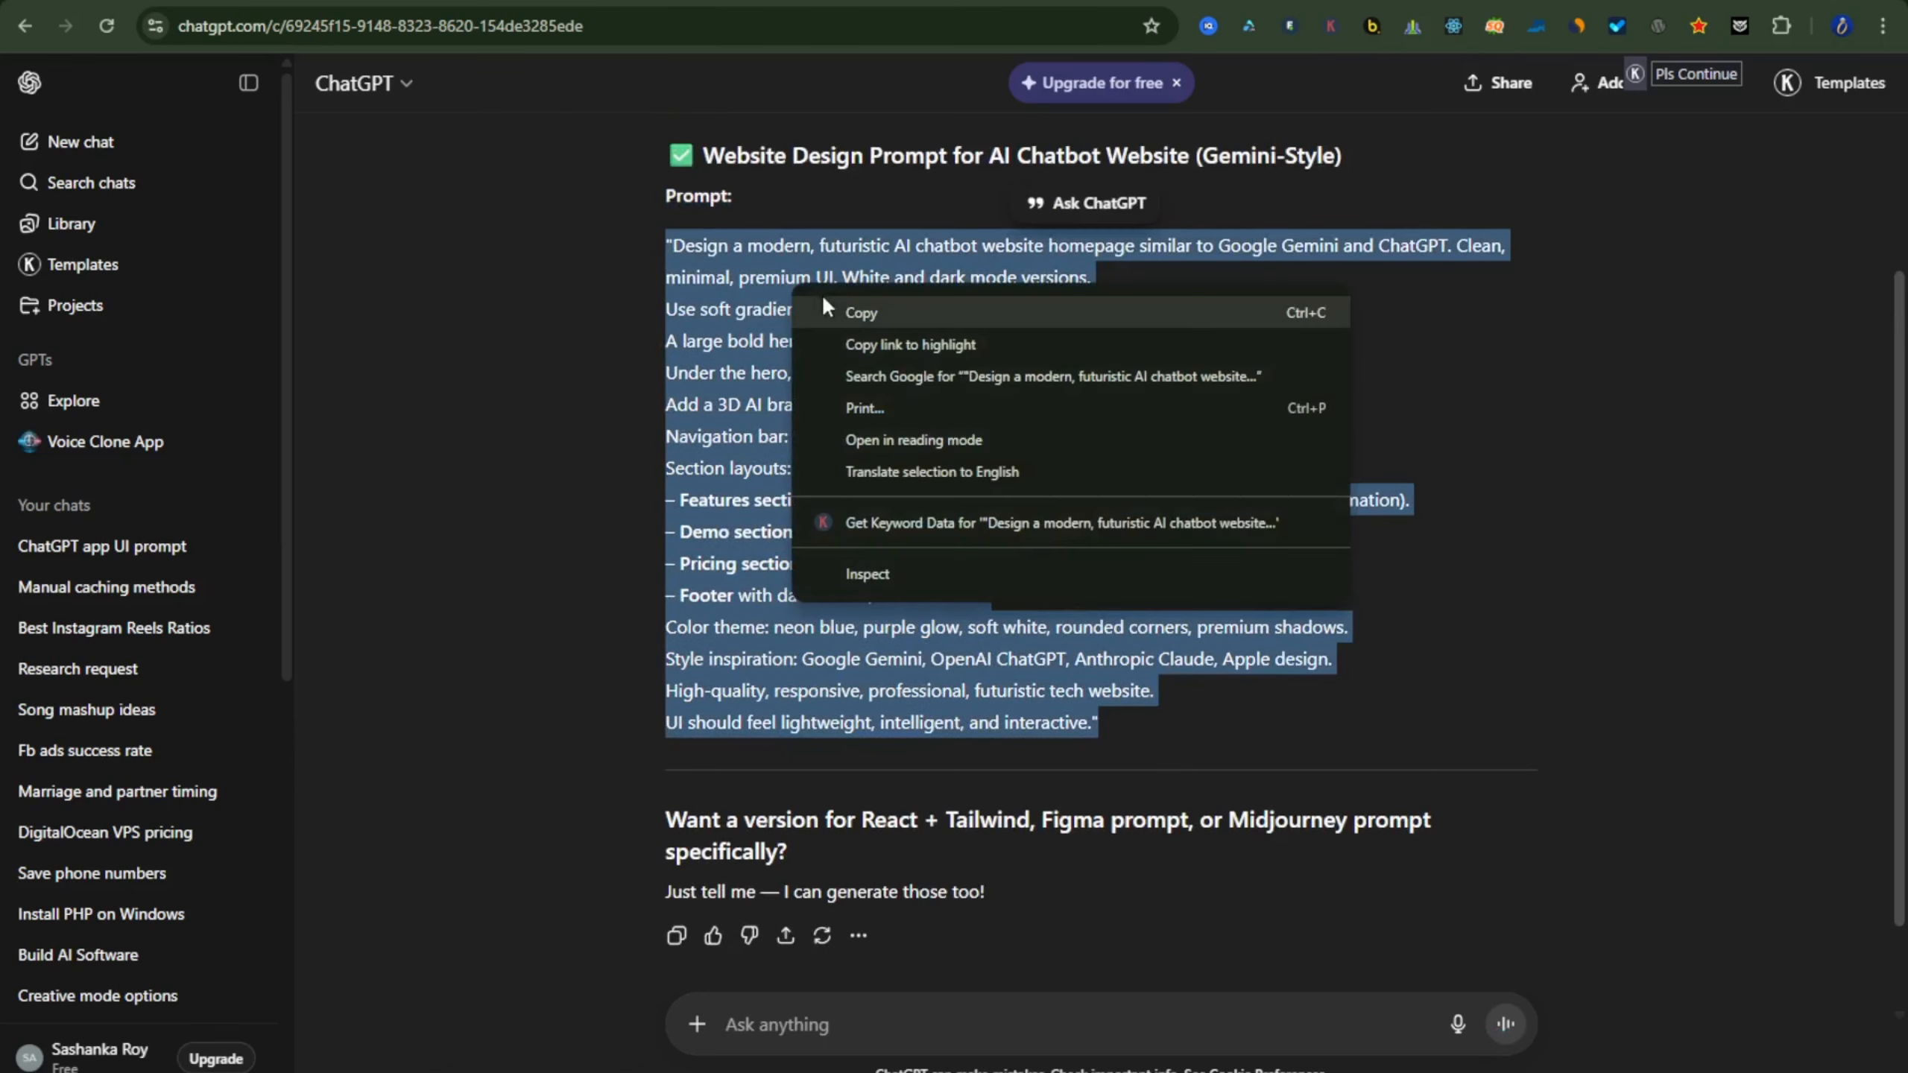
click(856, 309)
key(ctrl+Tab)
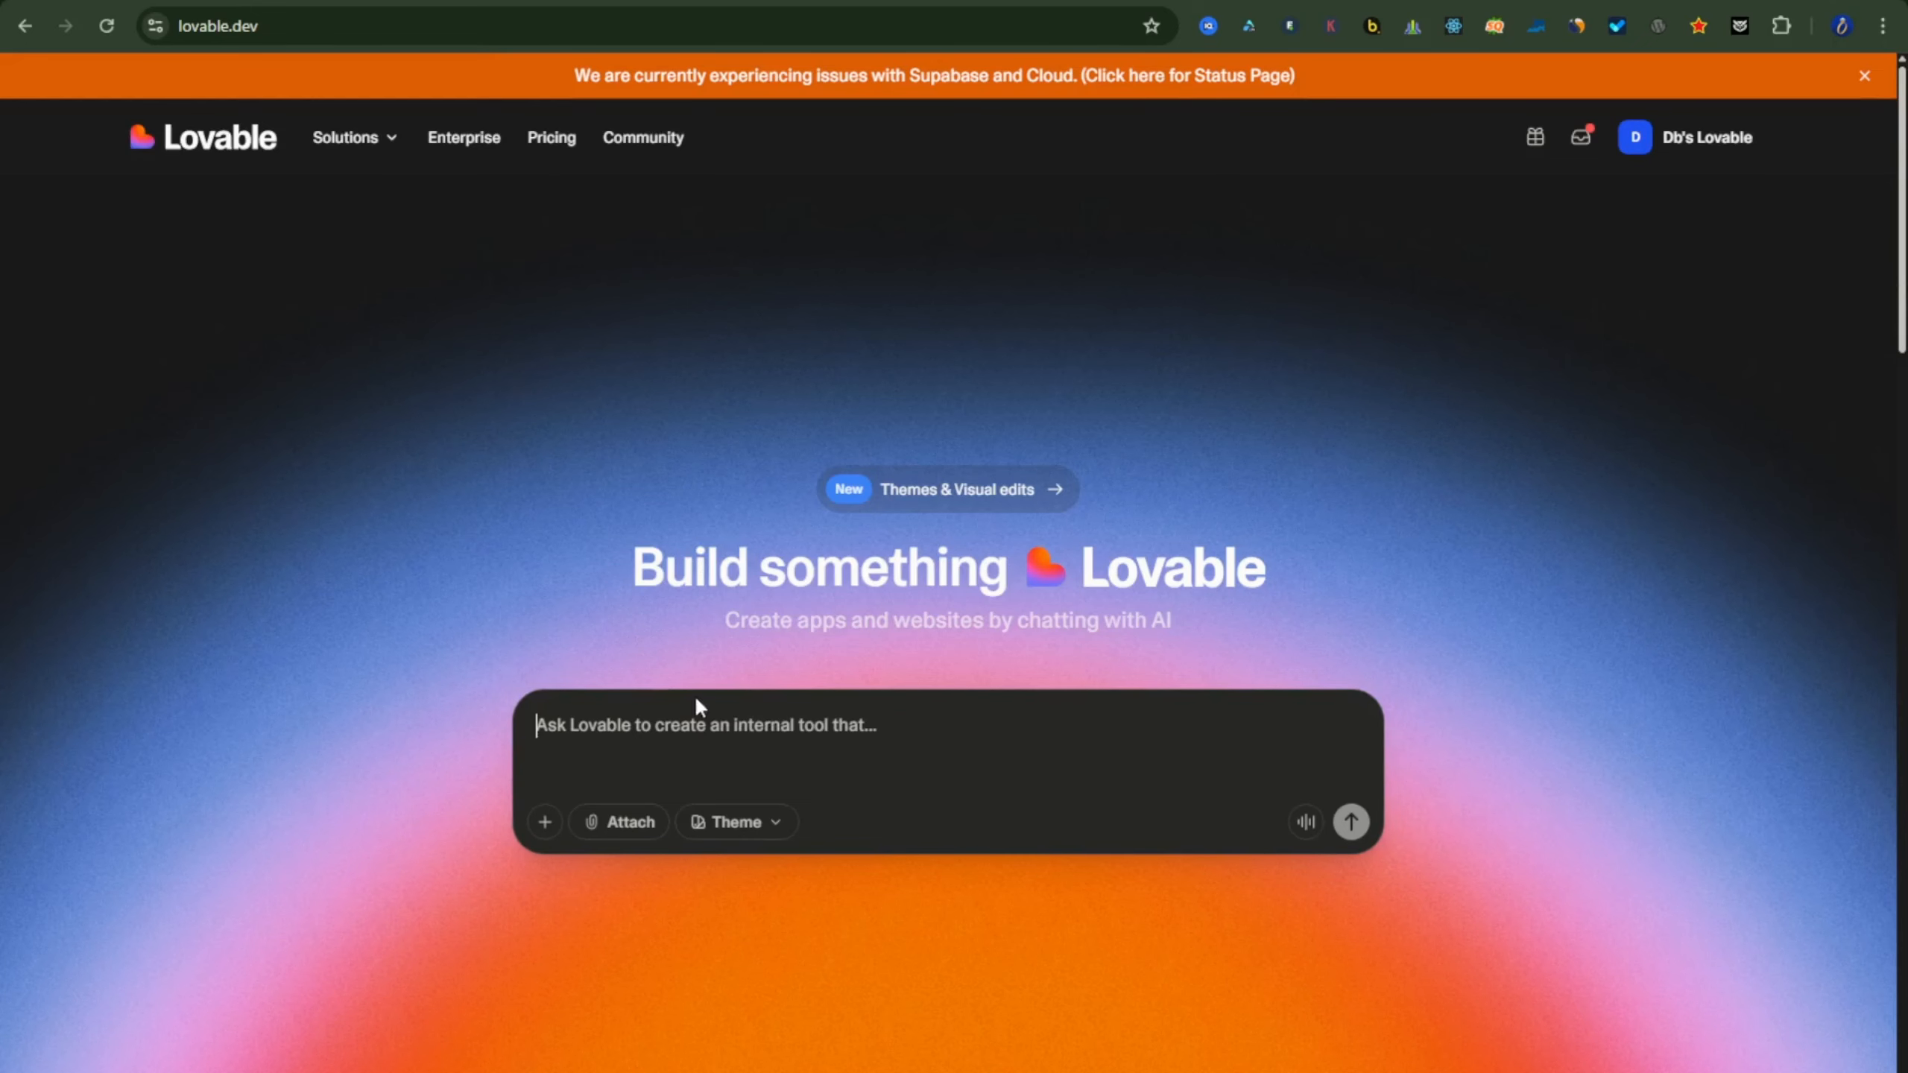
key(ctrl+v)
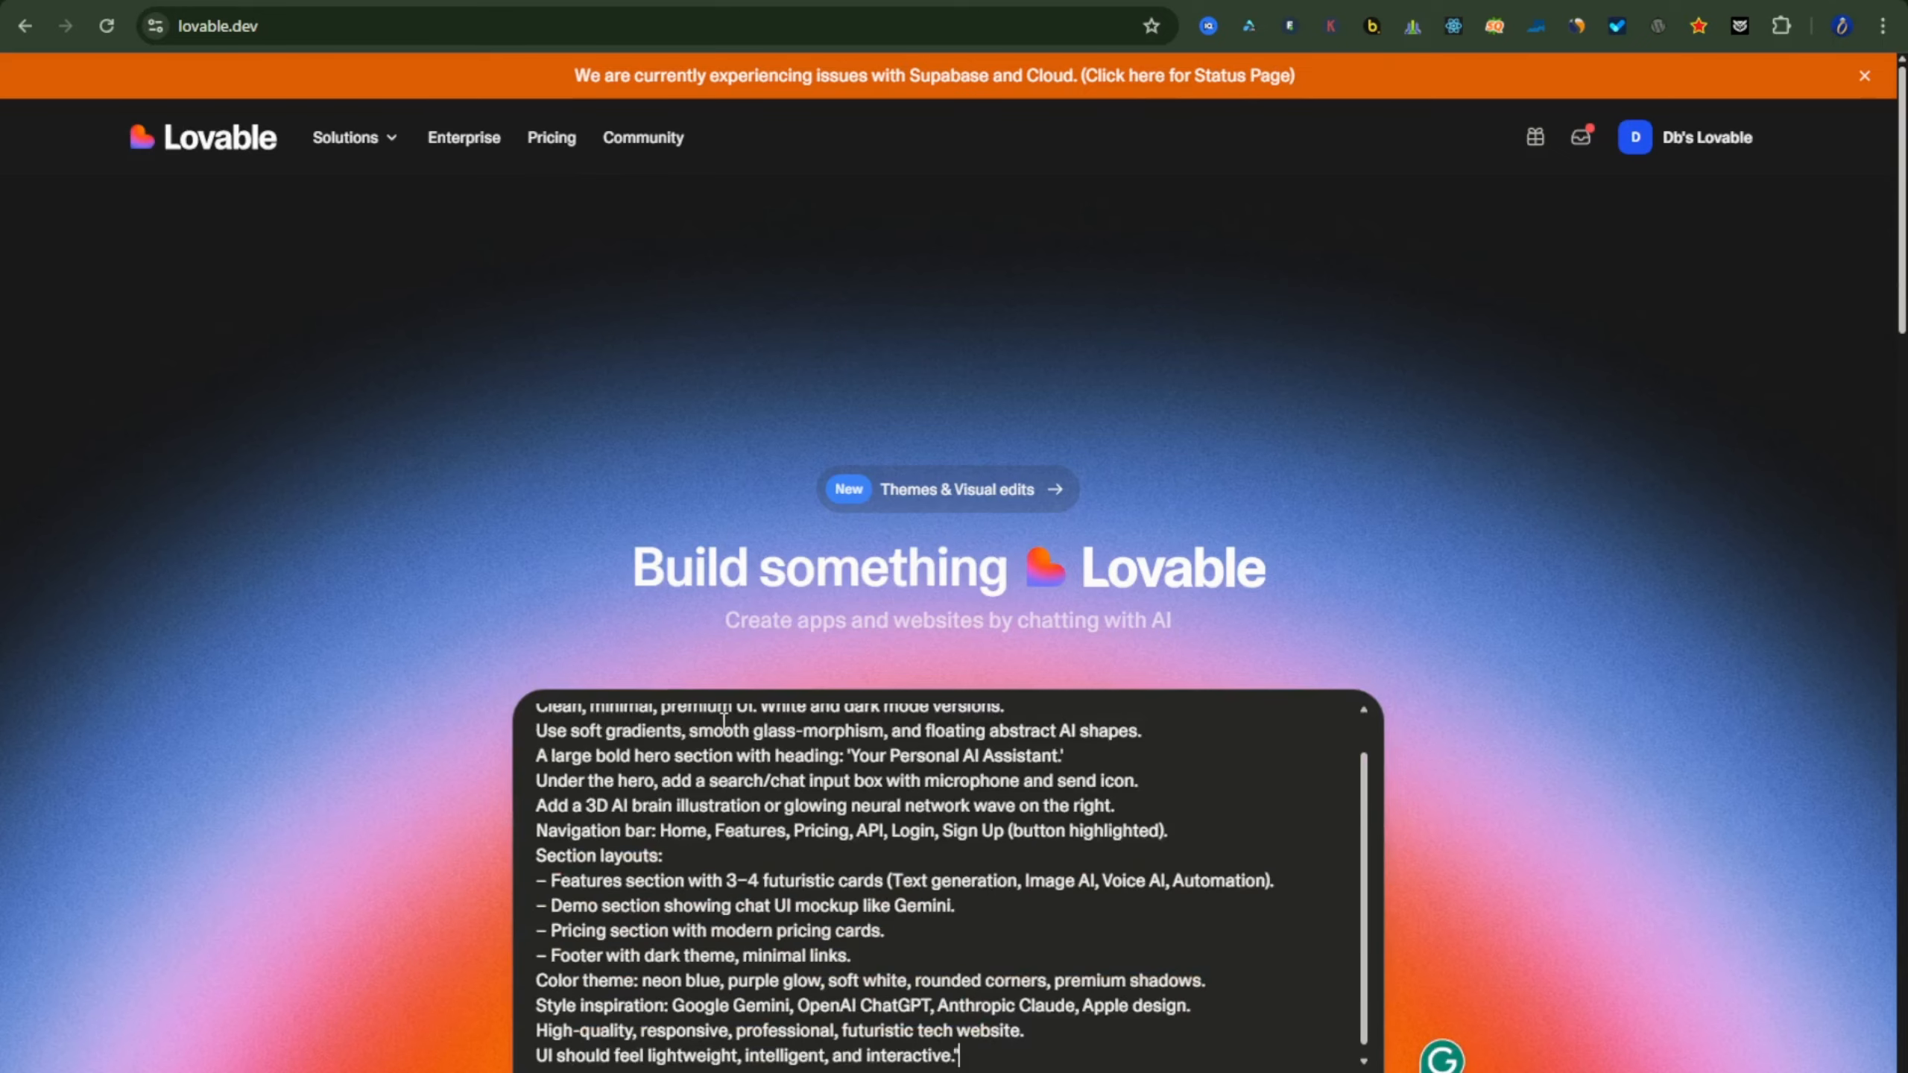
- Search Google for gemini in a new browser tab, open Google Gemini and decline the Nano Banana Pro offer
key(ctrl+t)
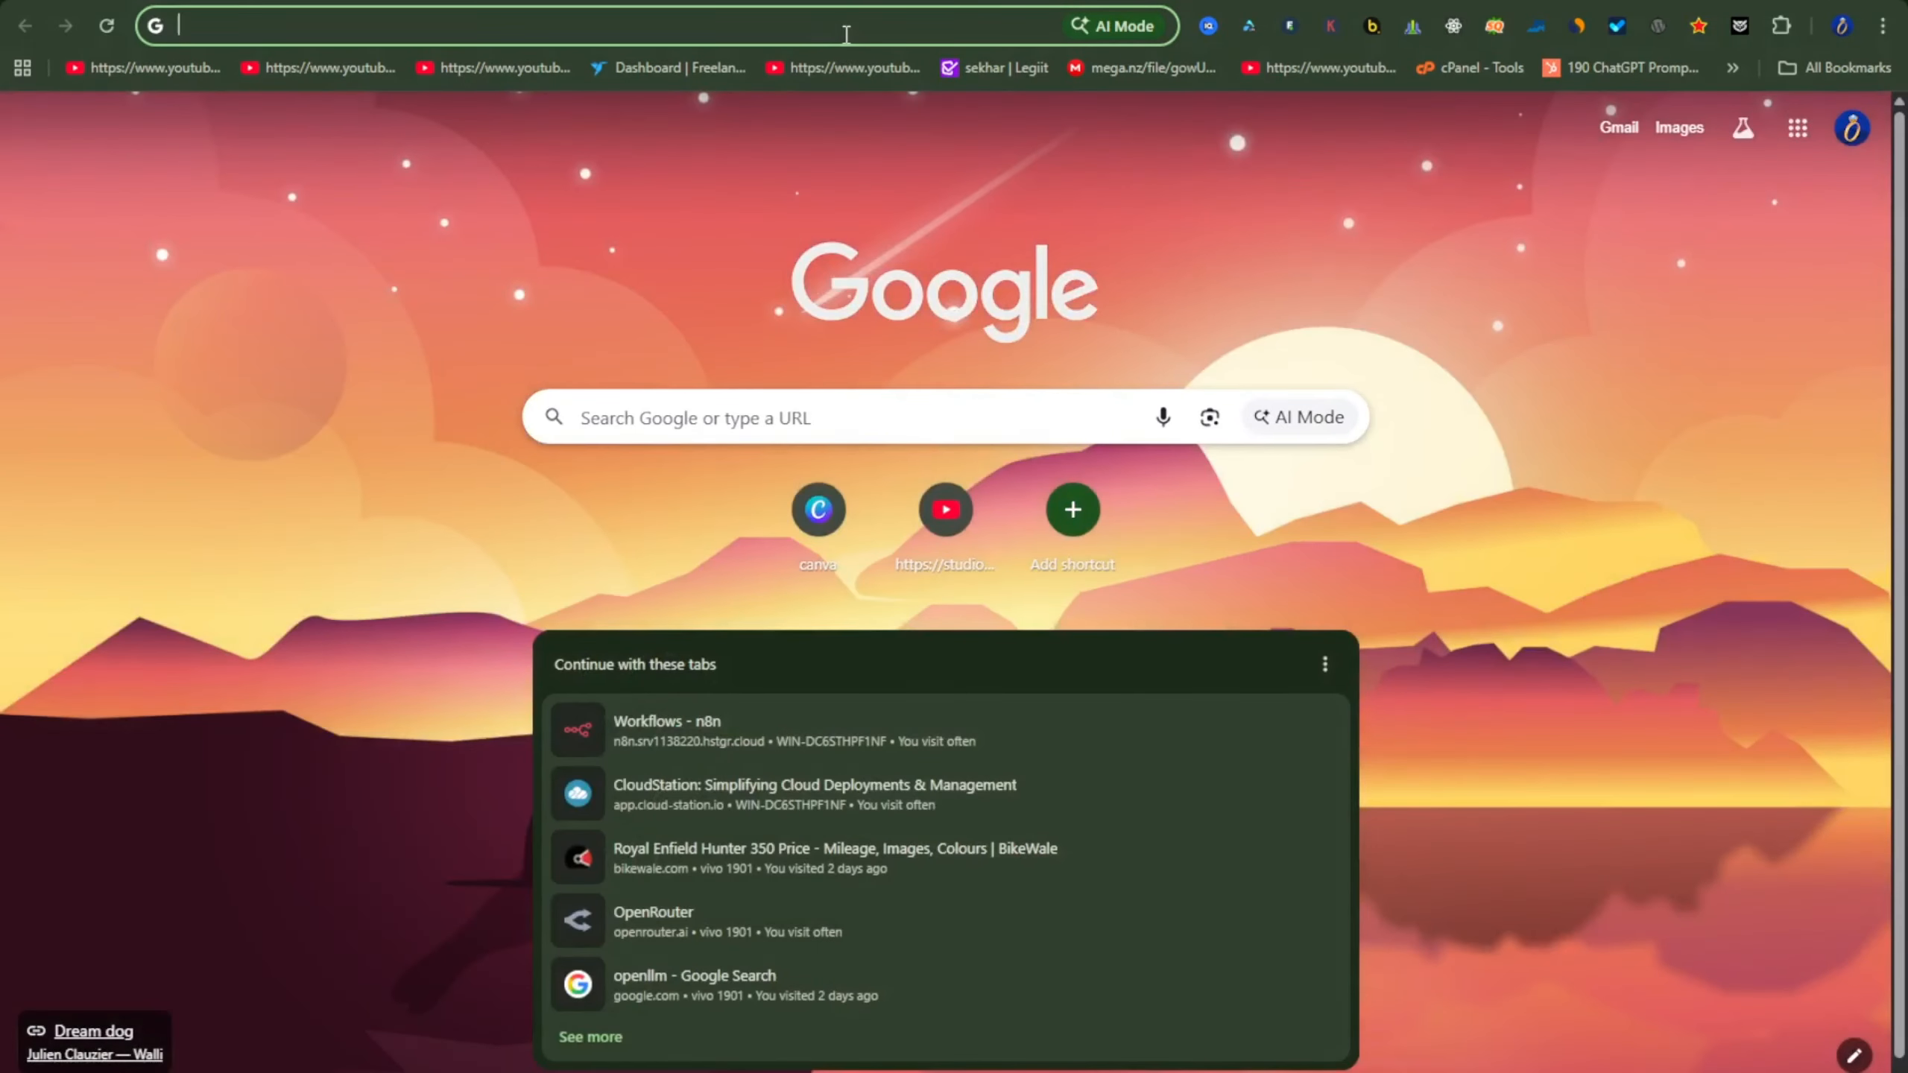
click(787, 26)
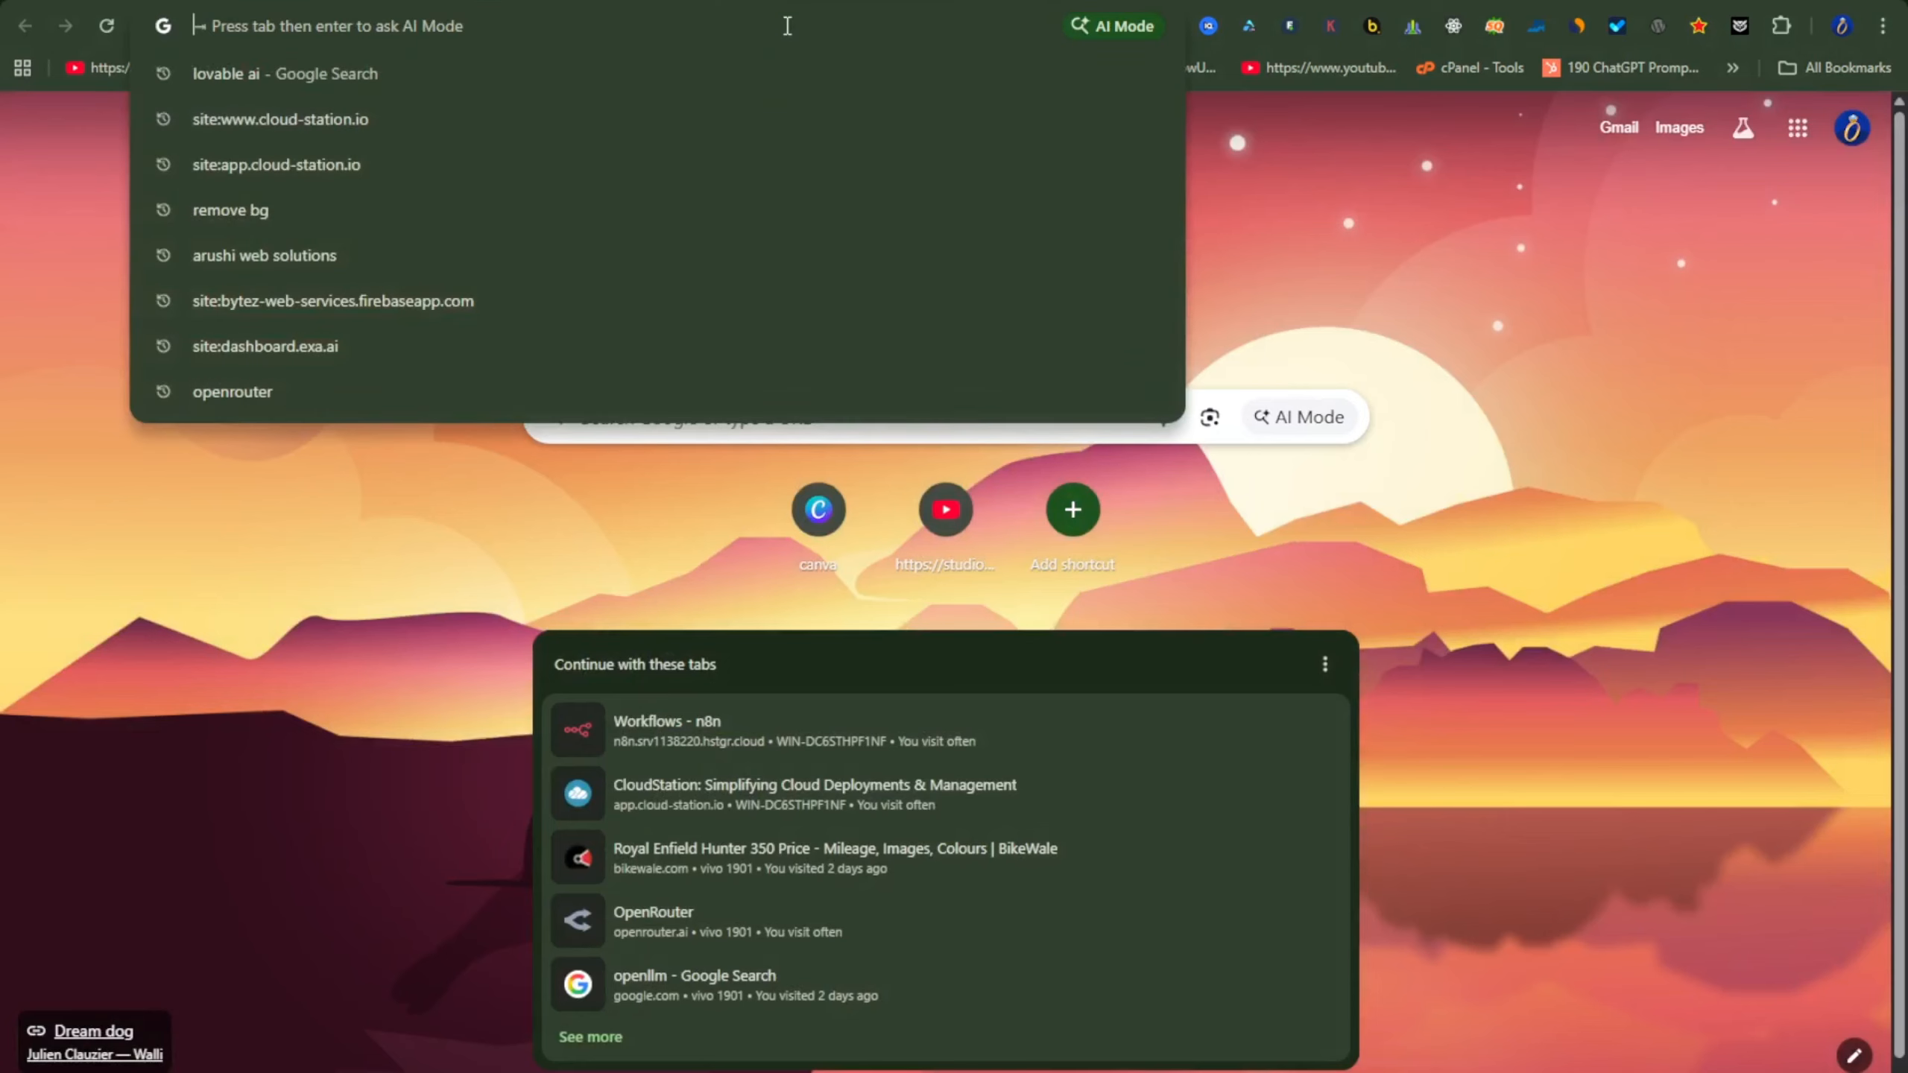
text(gemini)
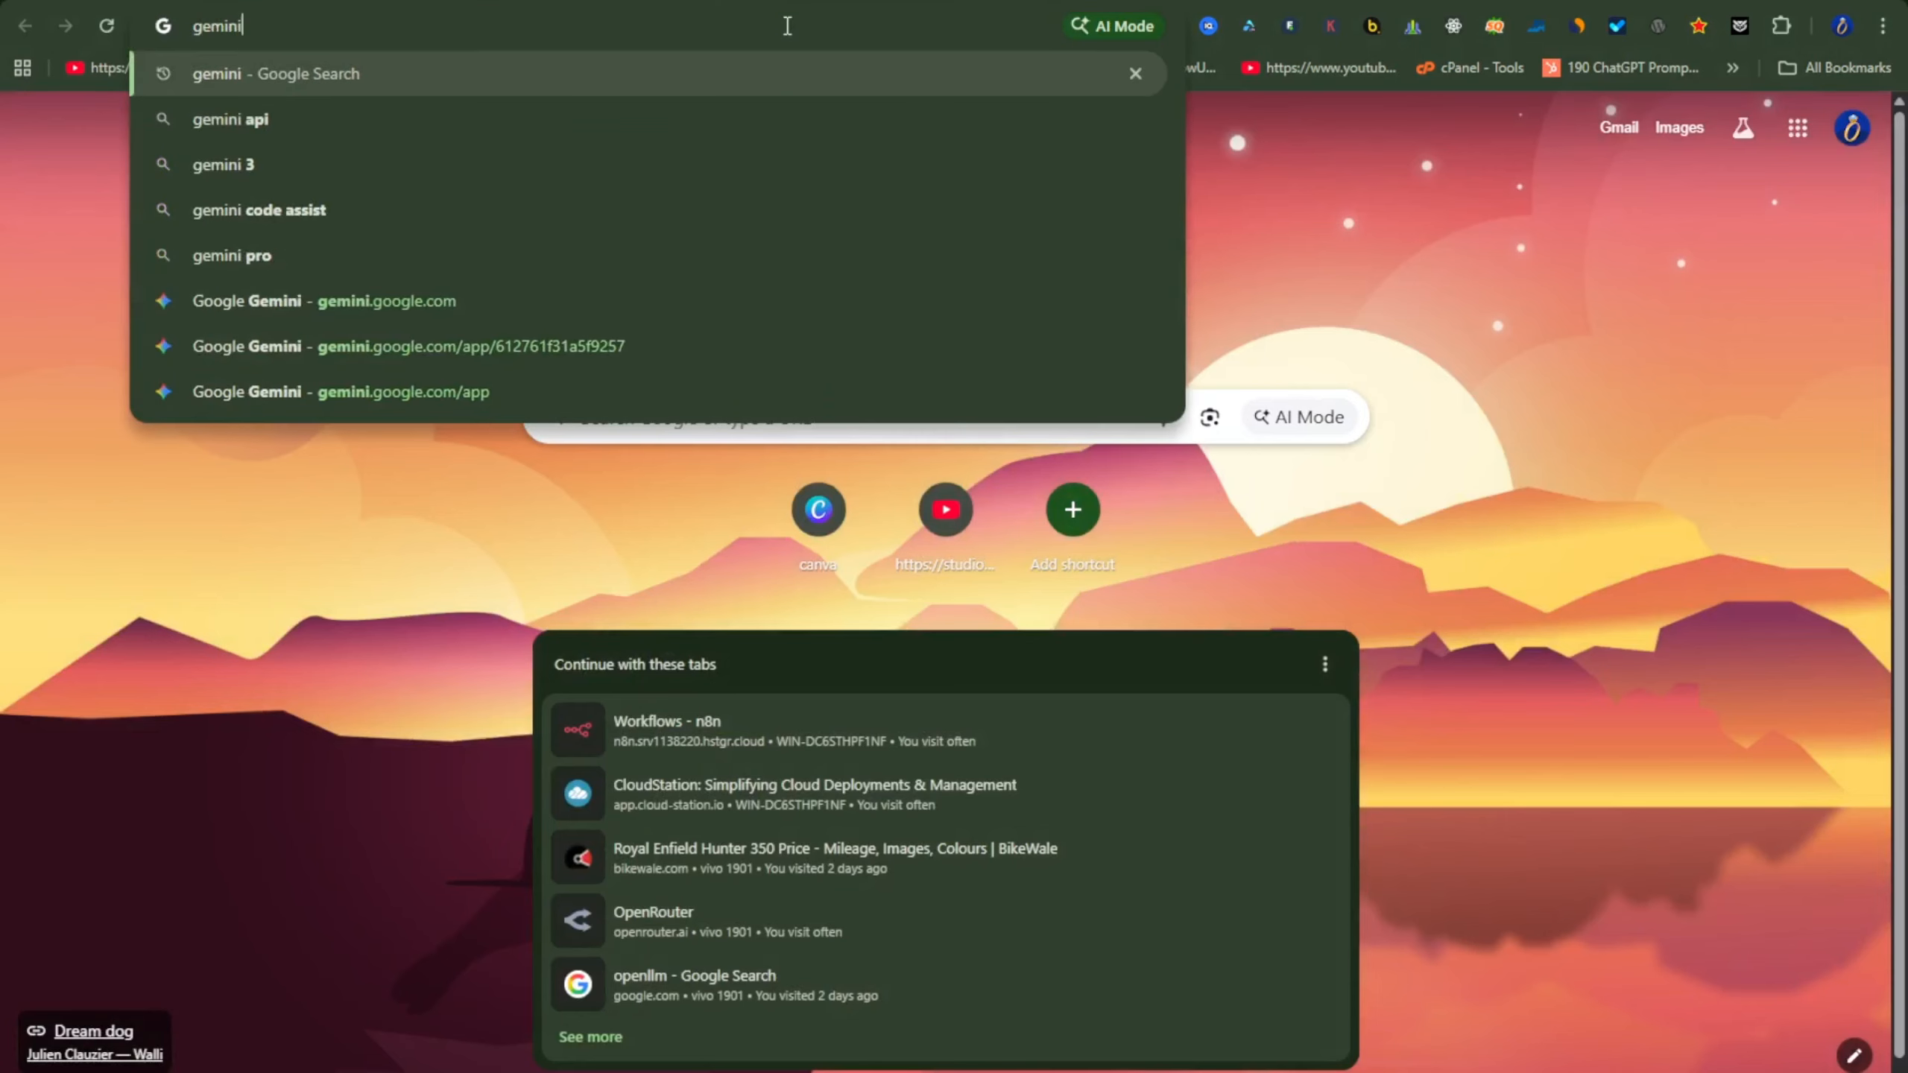
key(Return)
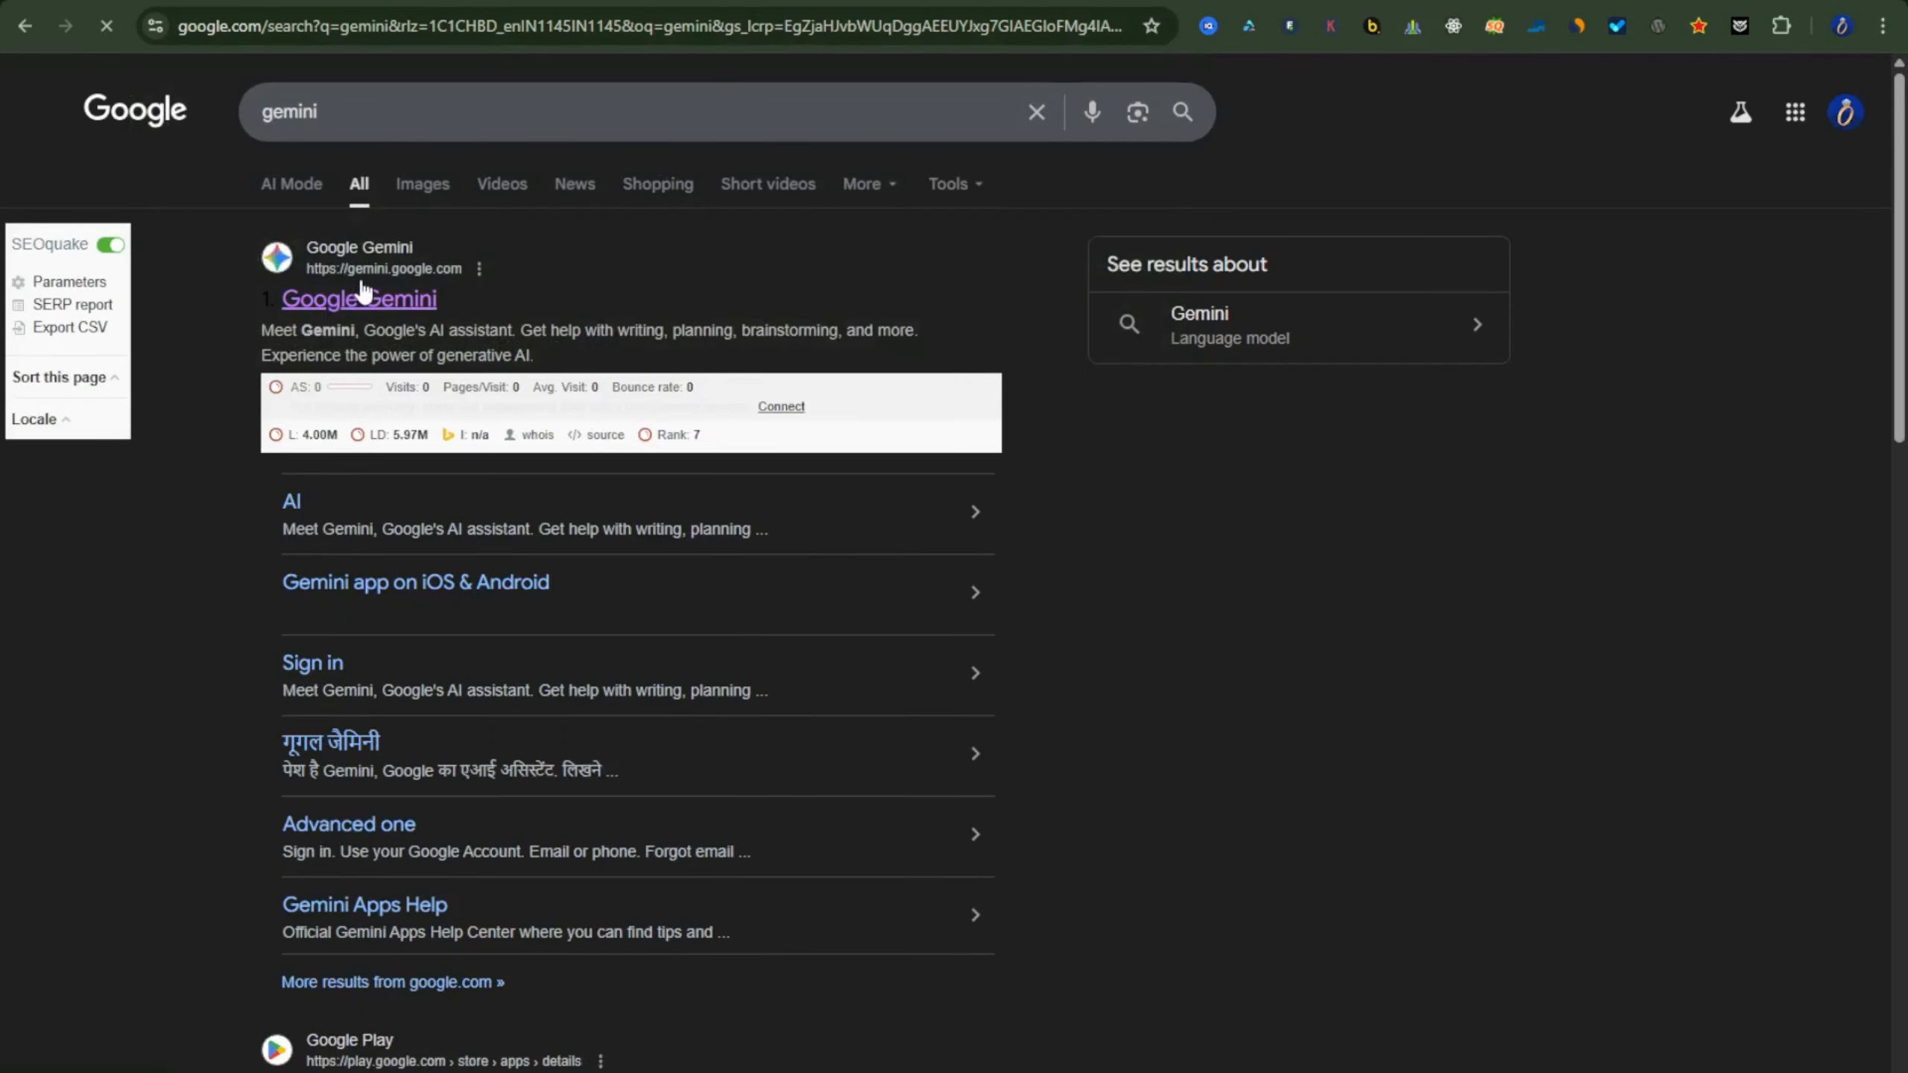
click(363, 294)
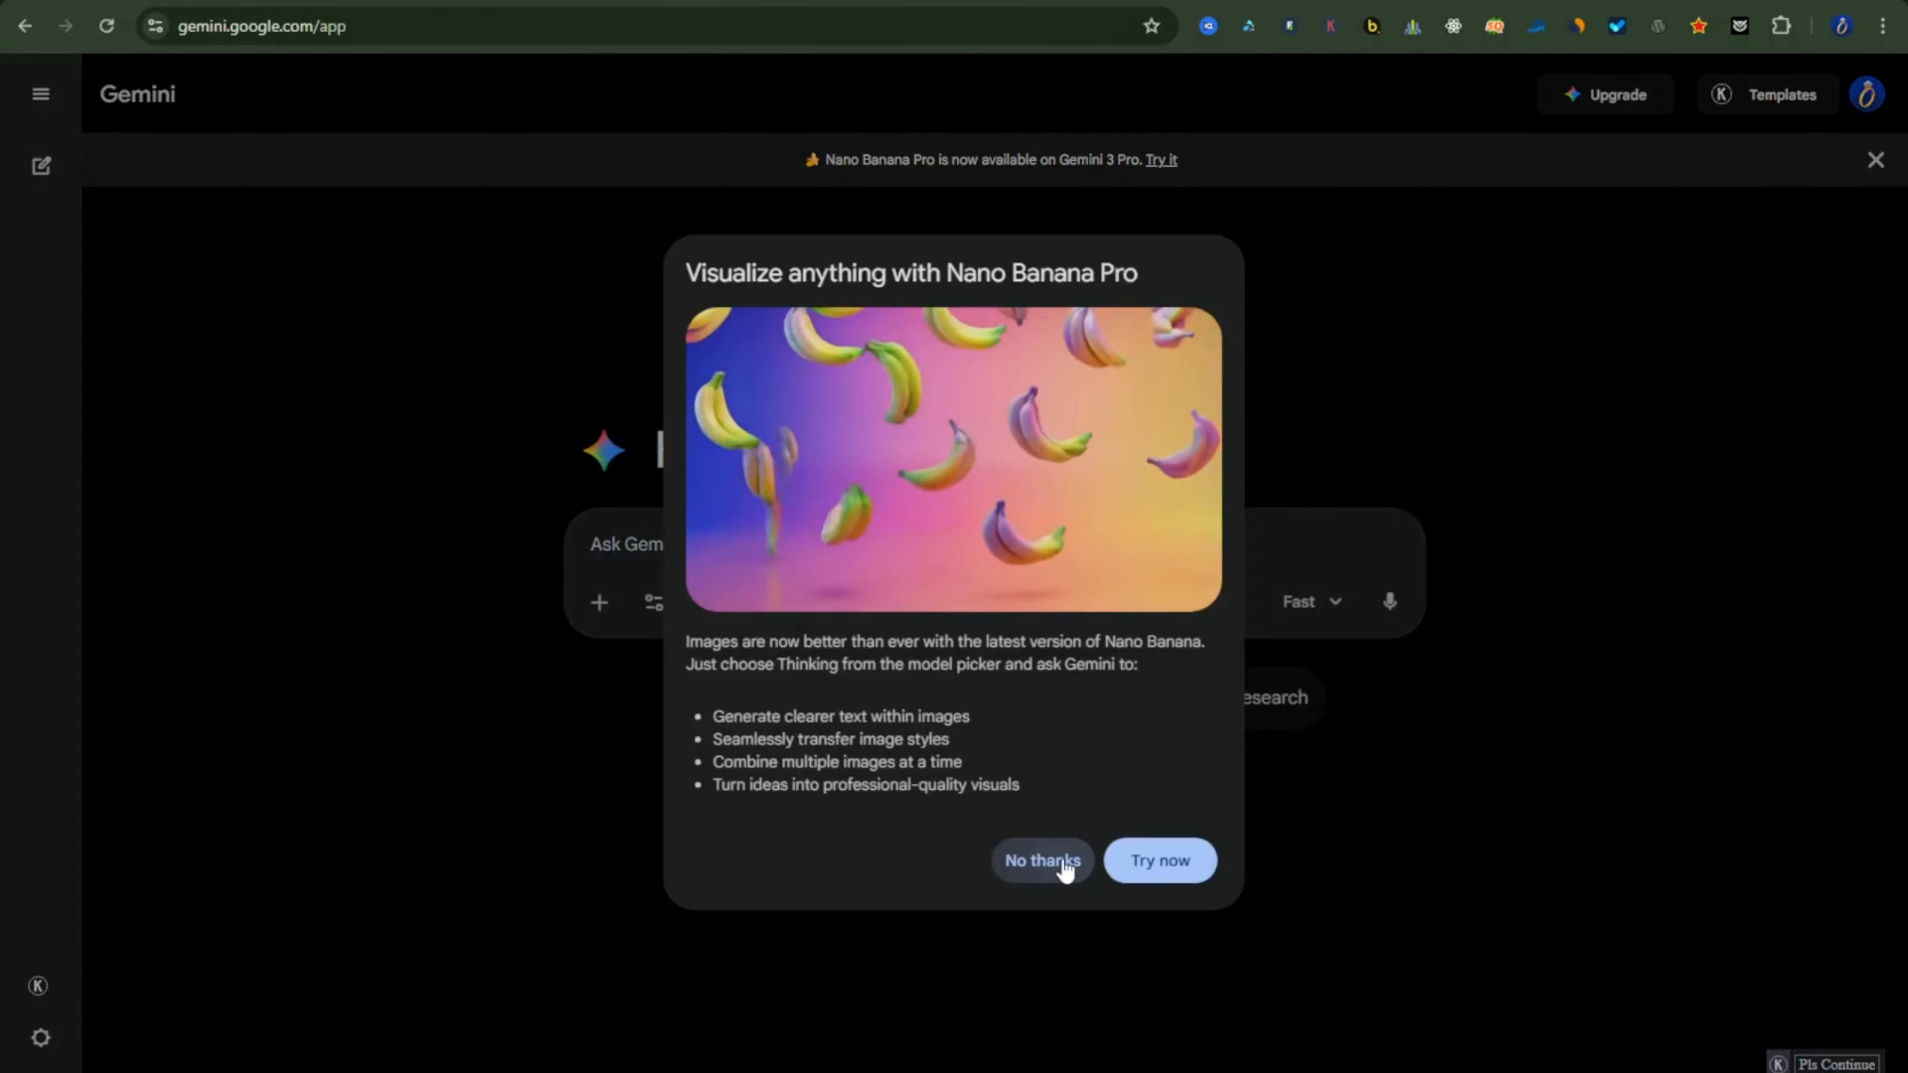
click(1062, 866)
- Capture the Gemini home page below the browser bar, without its narrow sidebar, using Snipping Tool
key(super)
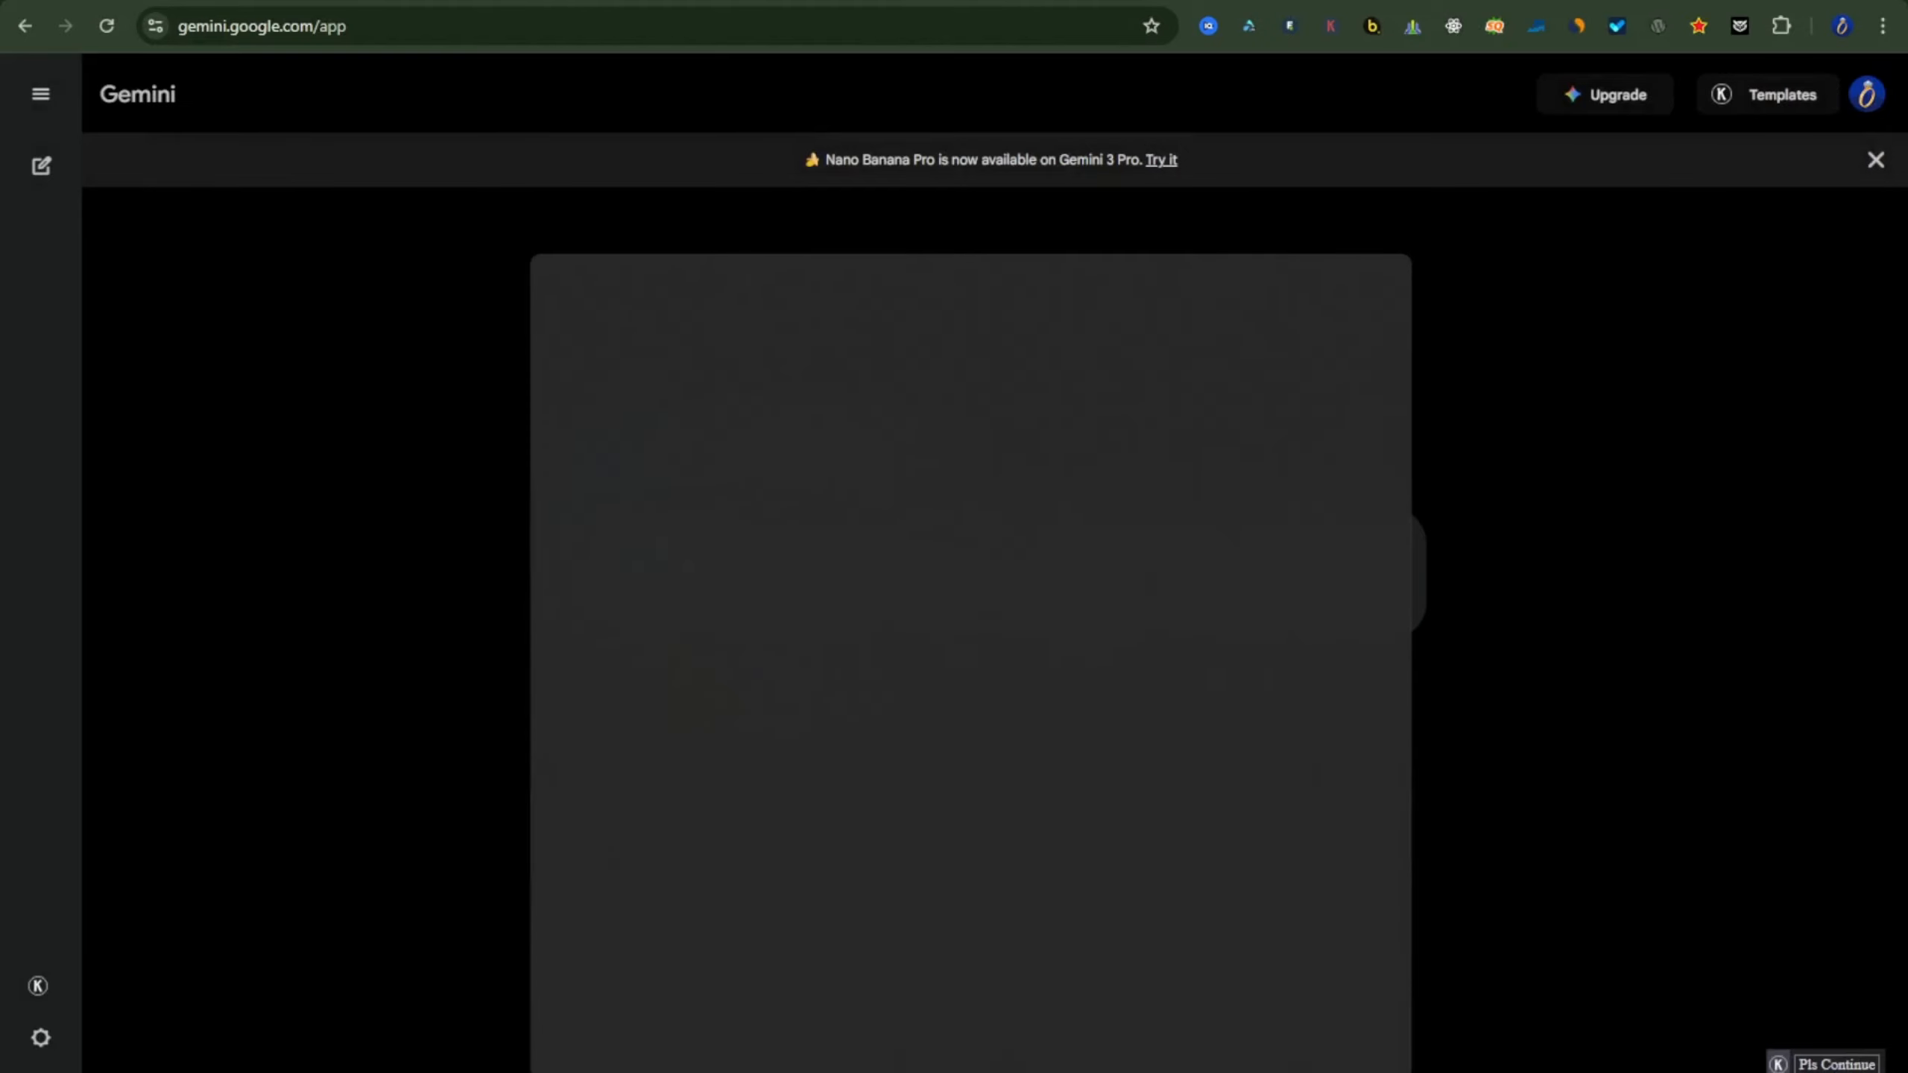
text(snip)
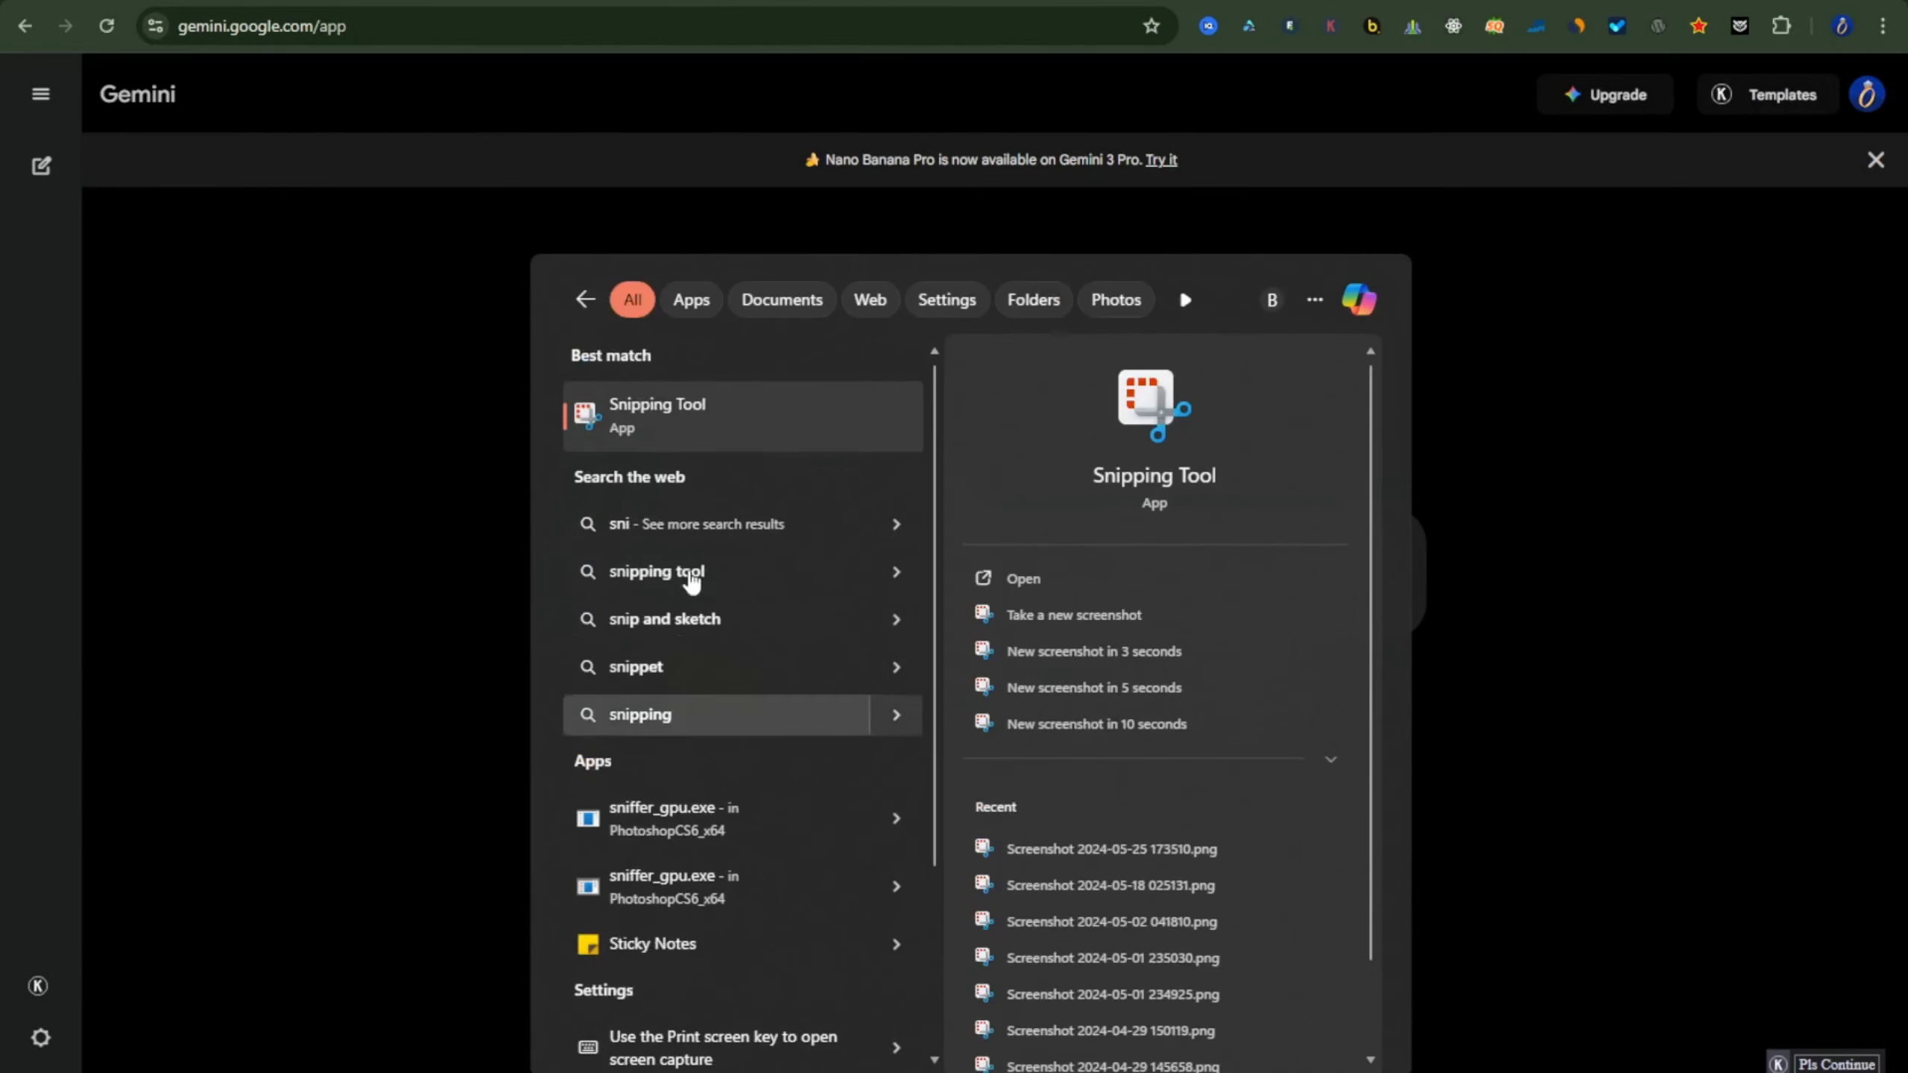
click(675, 421)
click(560, 150)
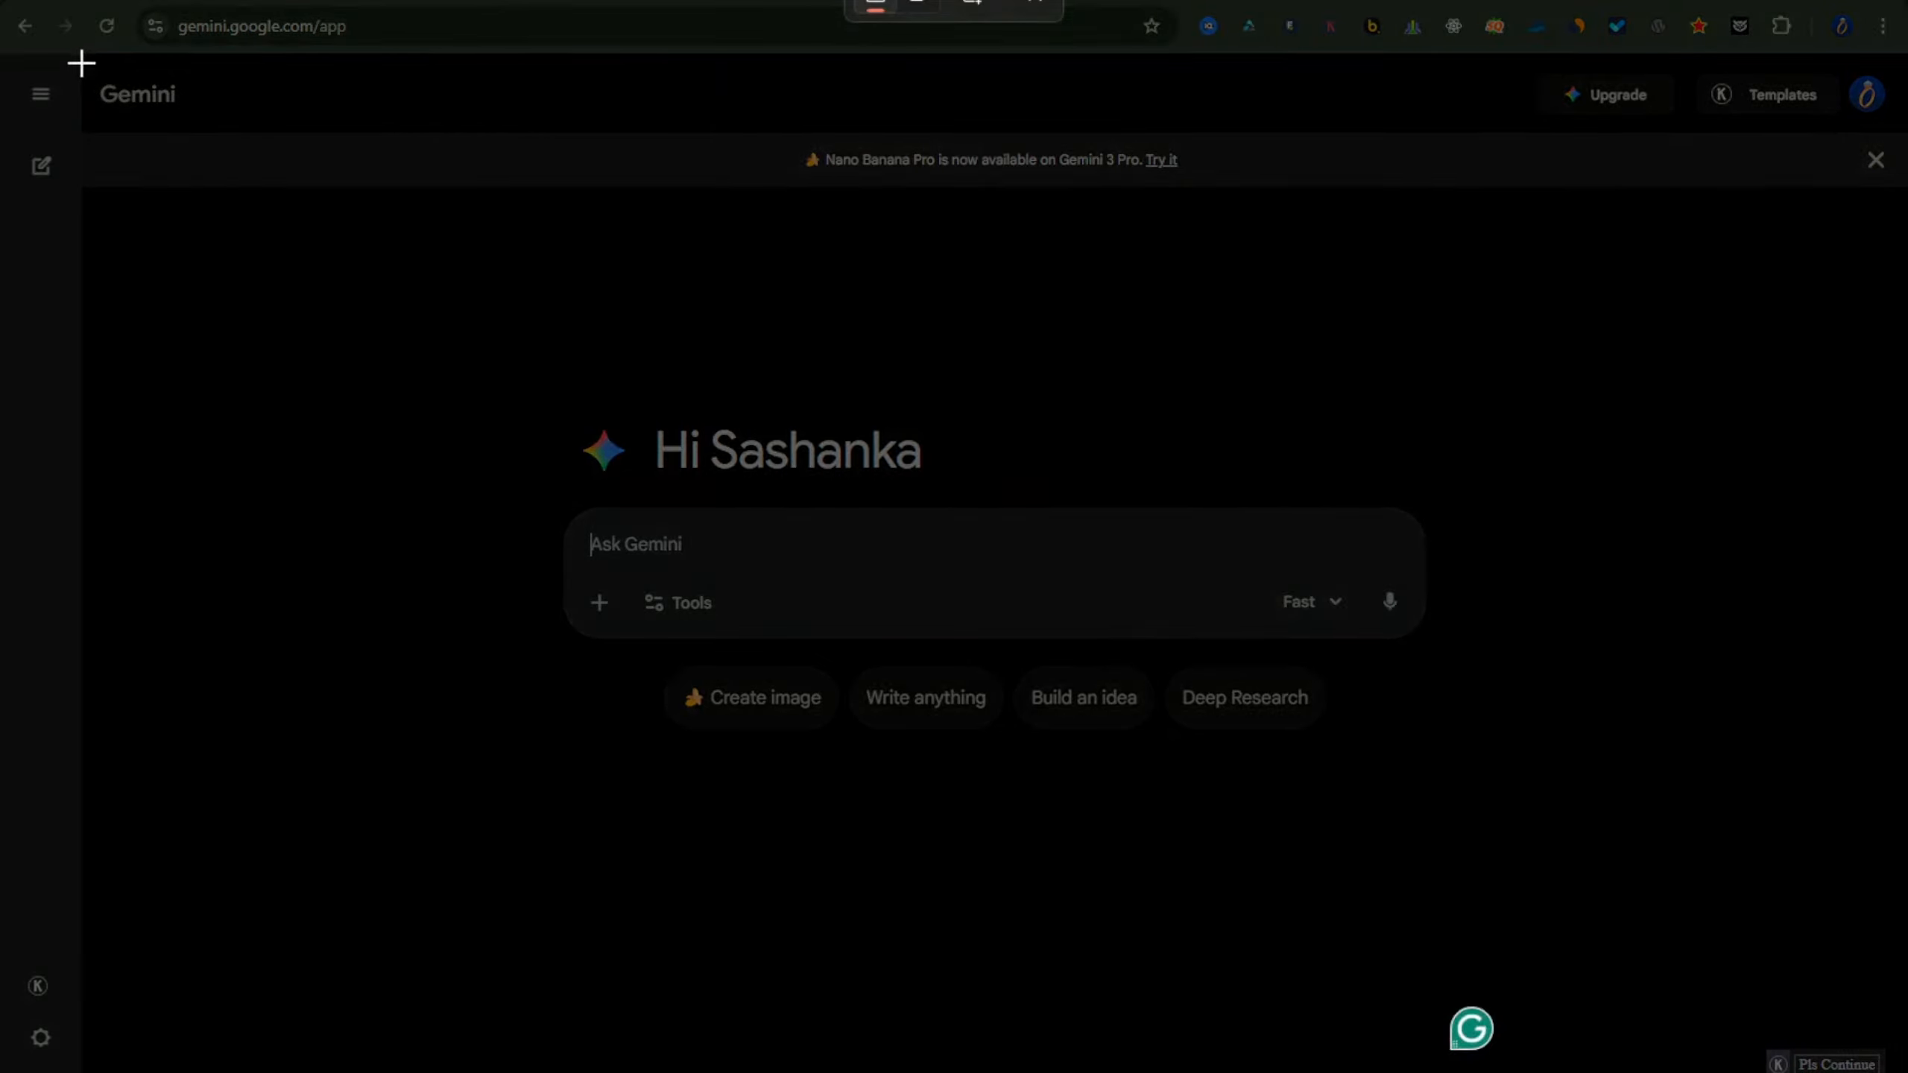
drag(81, 61, 1894, 1022)
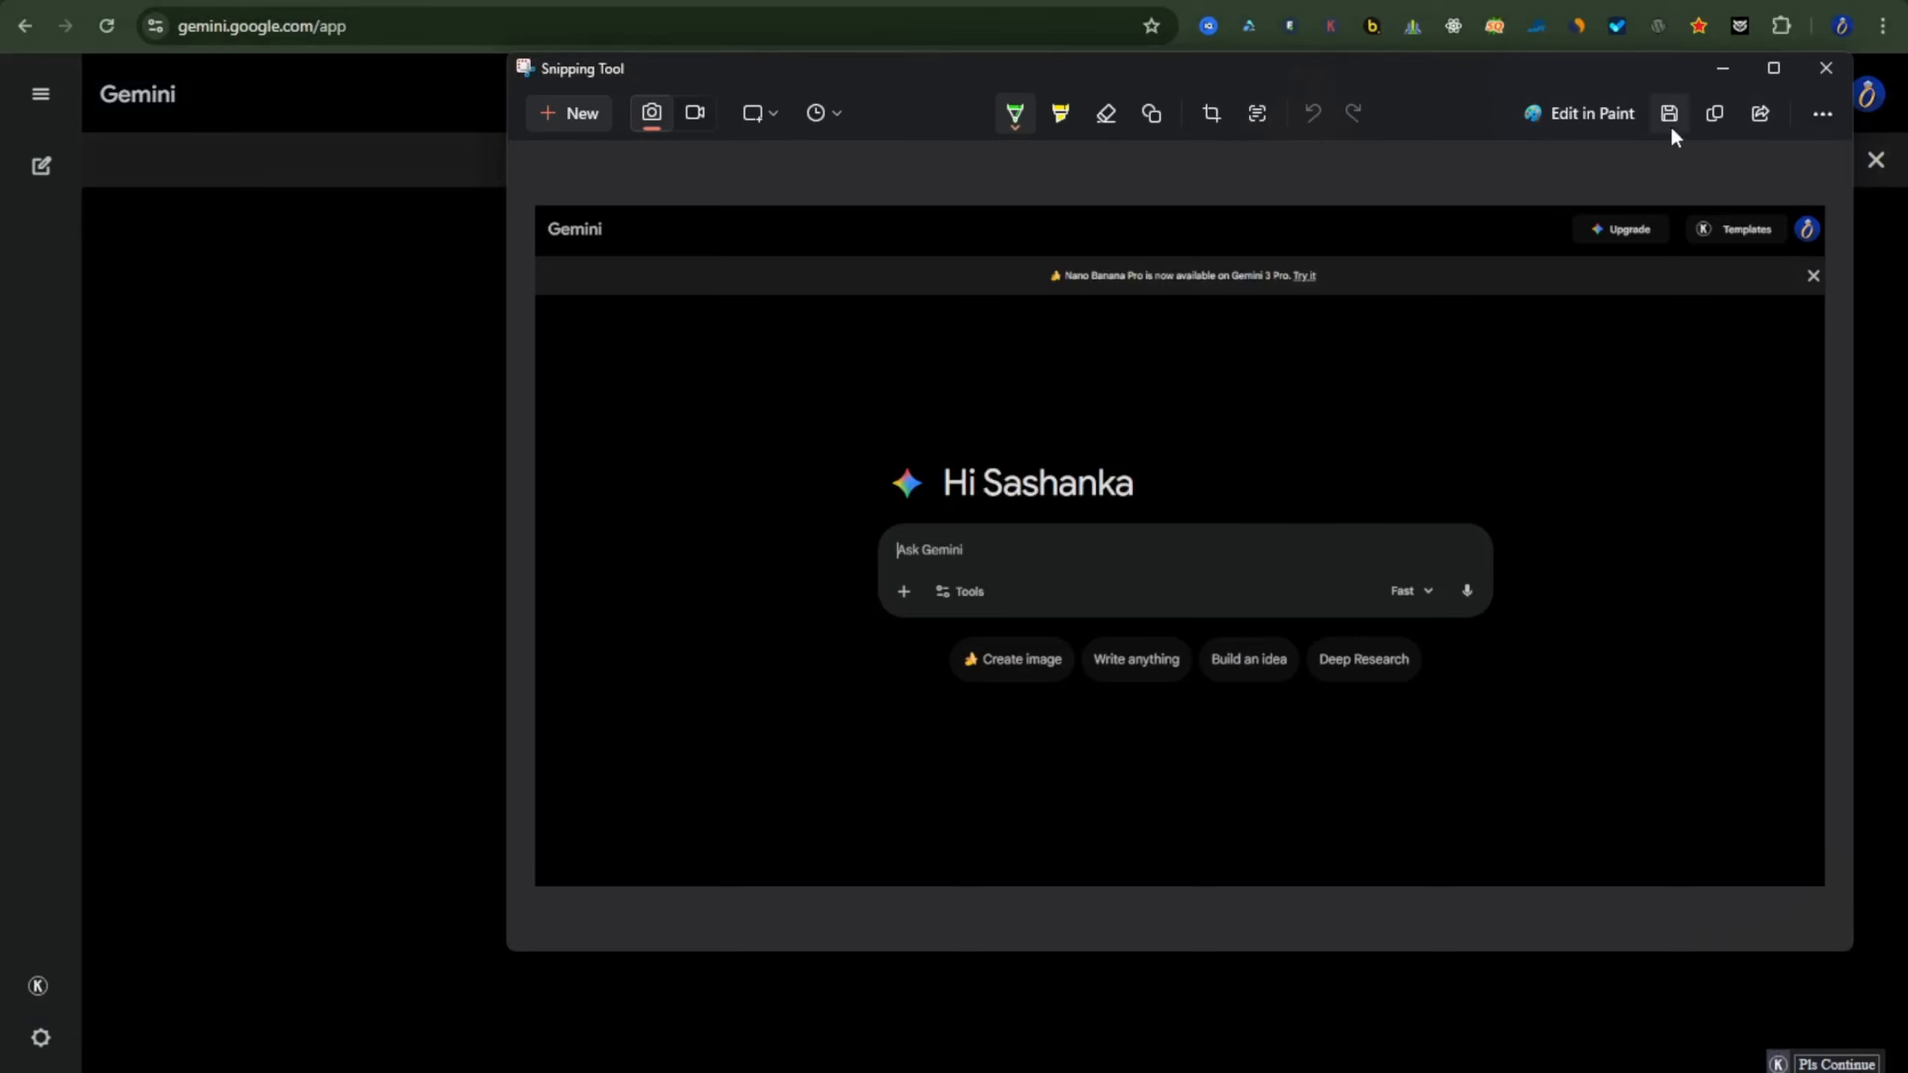
- Save the Gemini screenshot as a JPG named geminiq in Downloads and minimize Snipping Tool
click(1669, 120)
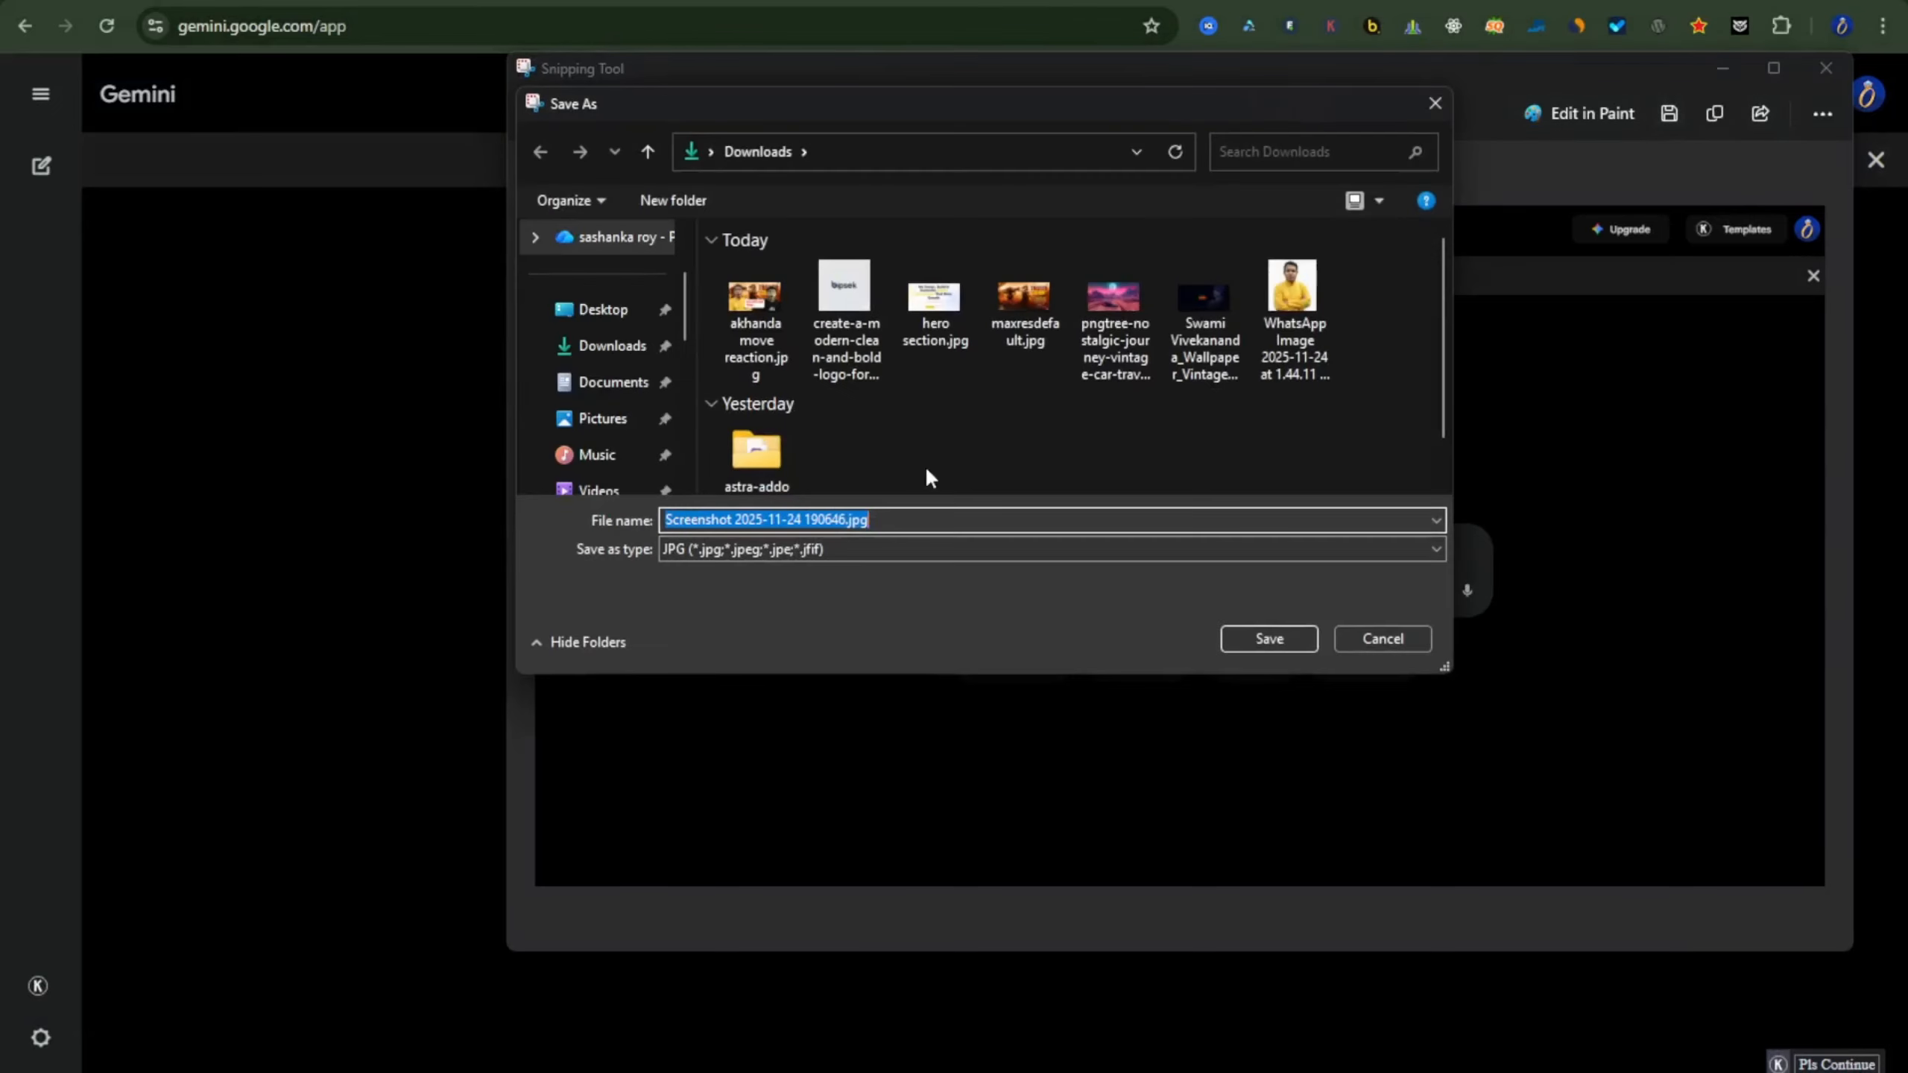
text(gemini)
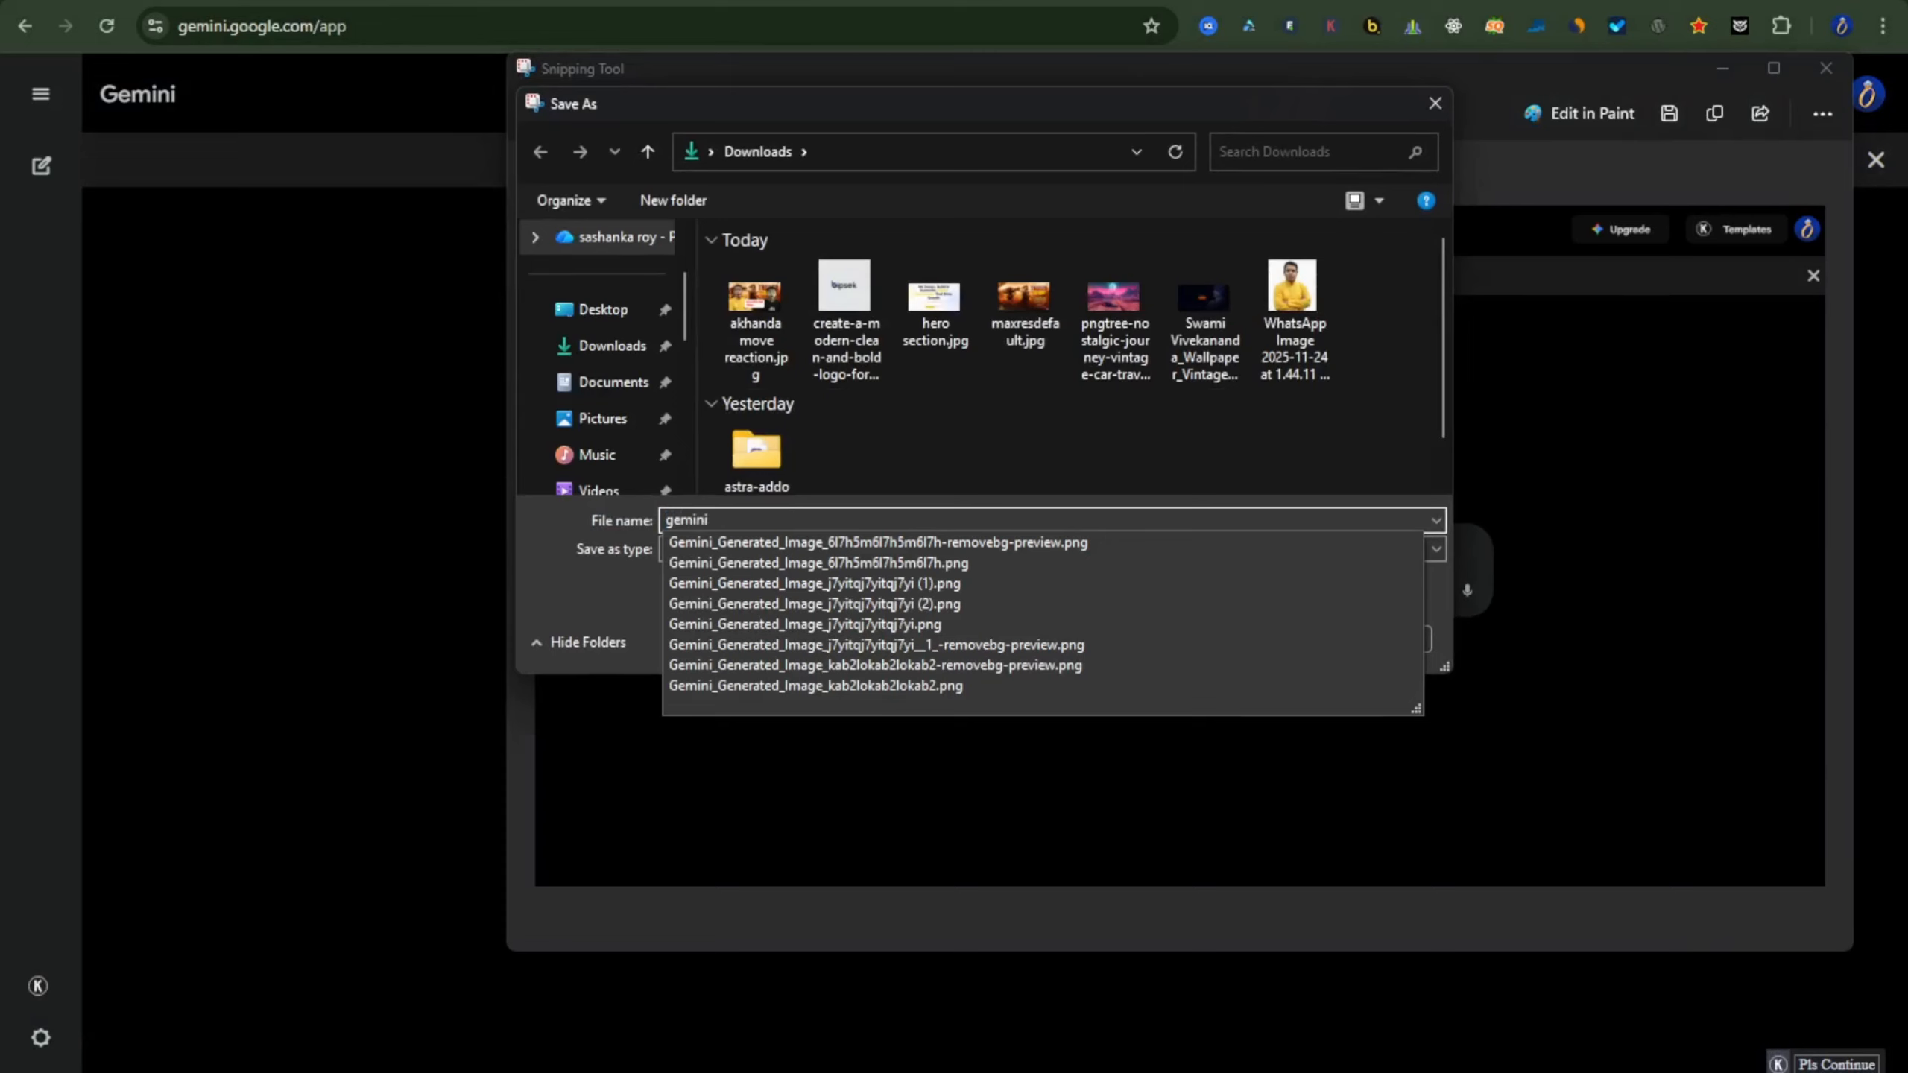
text(q)
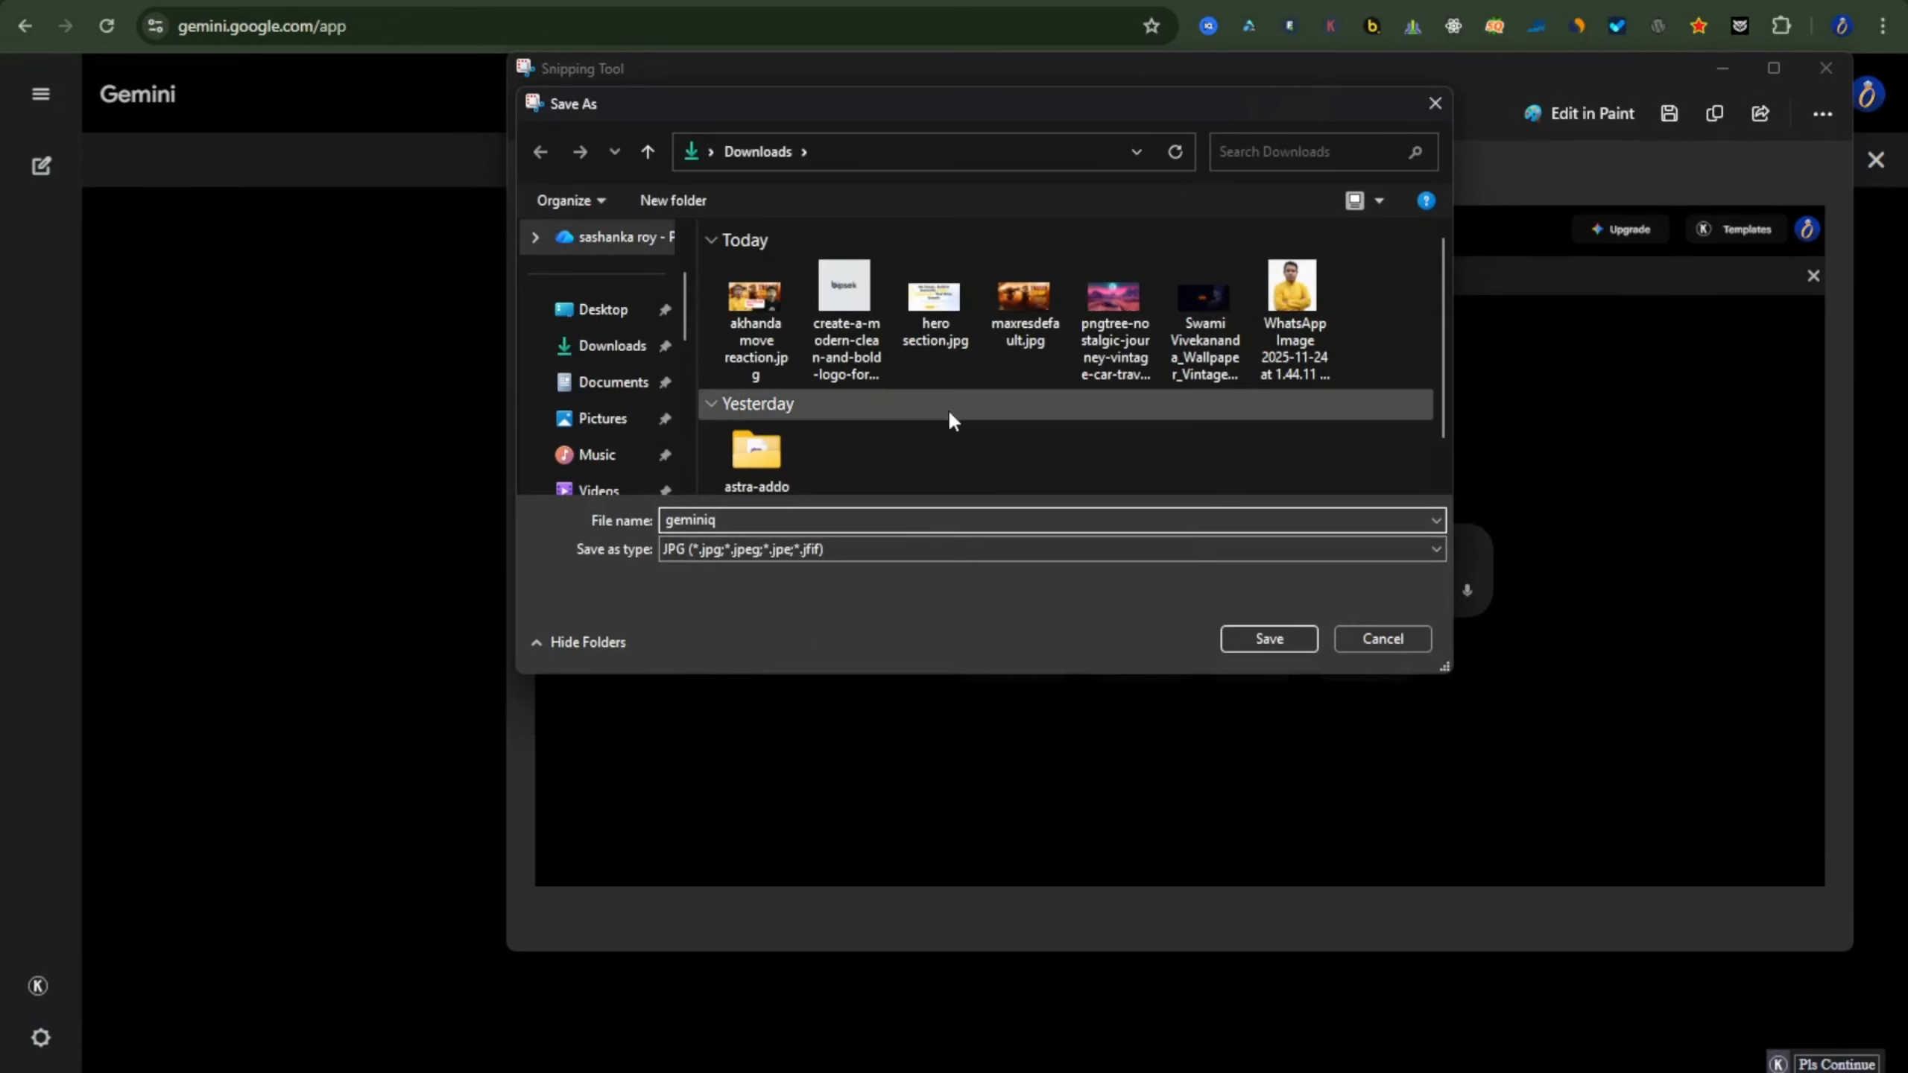
click(552, 332)
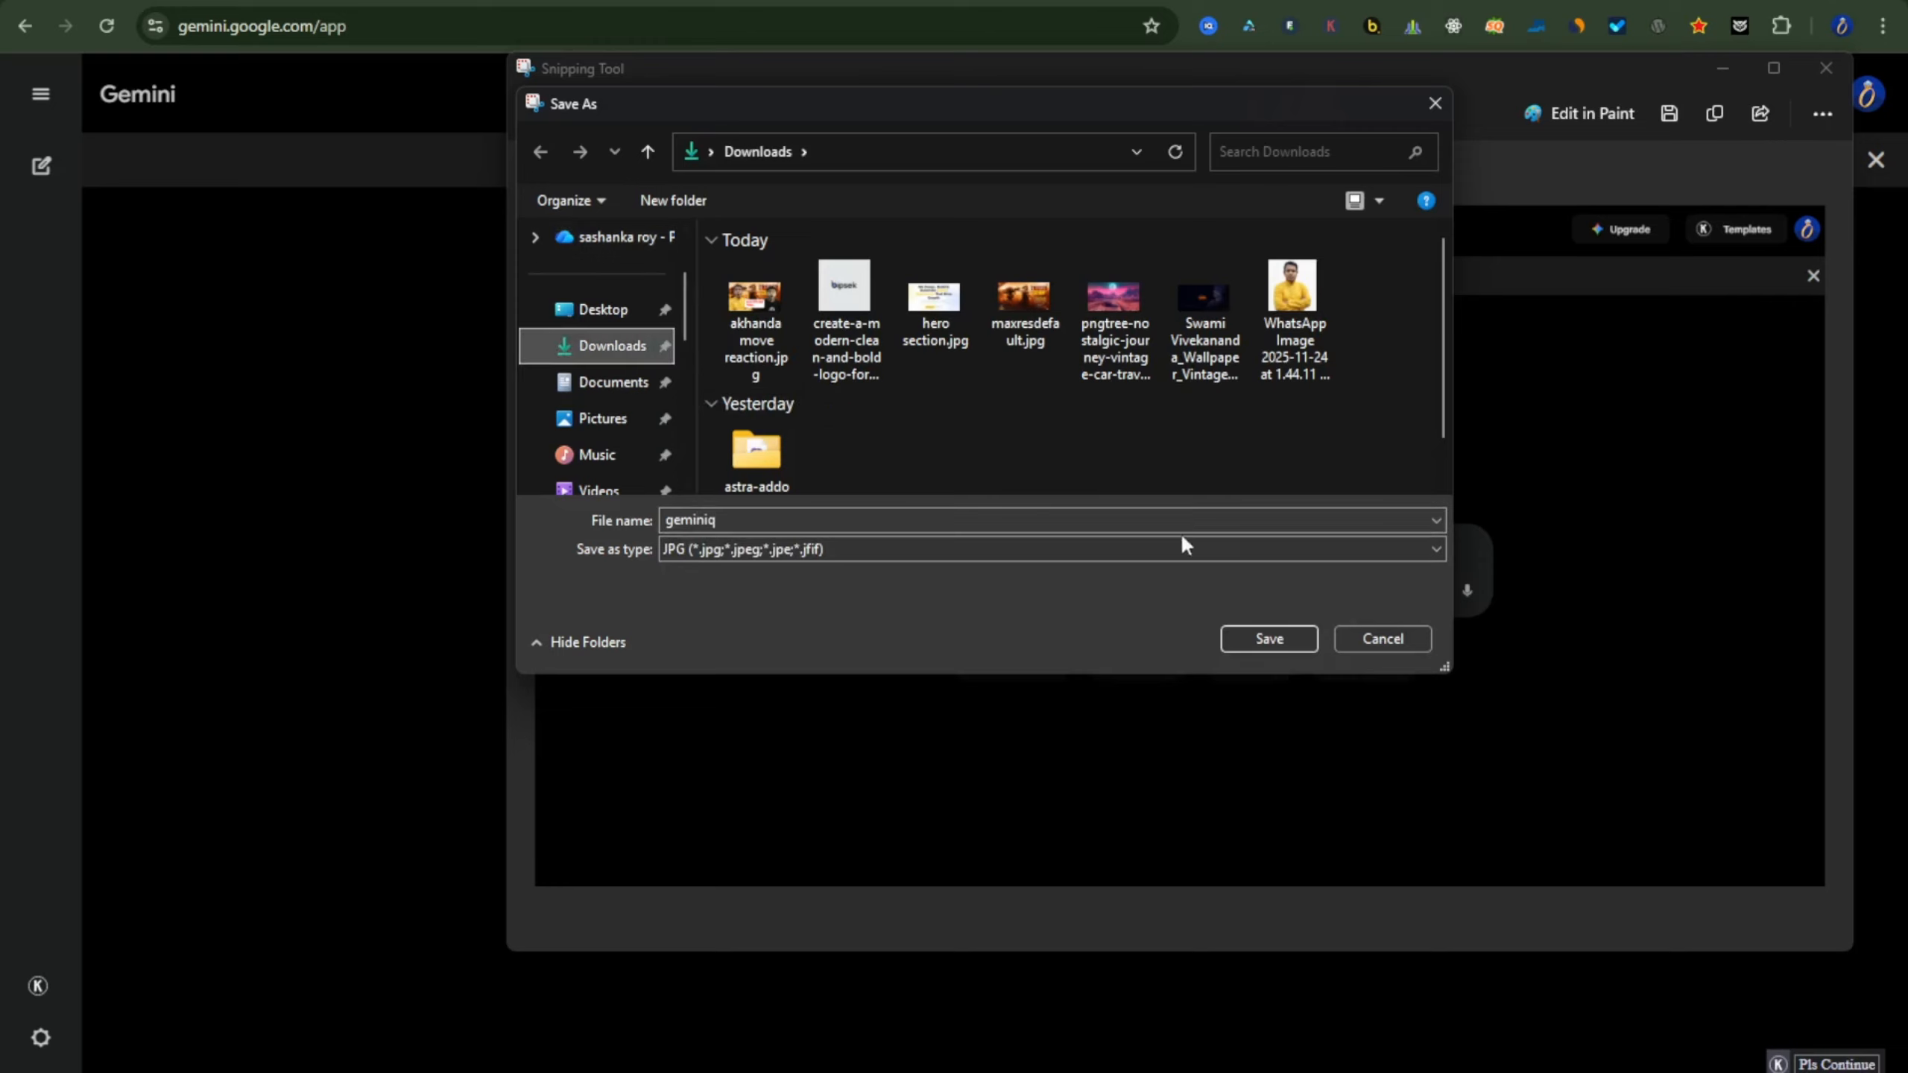
click(1259, 651)
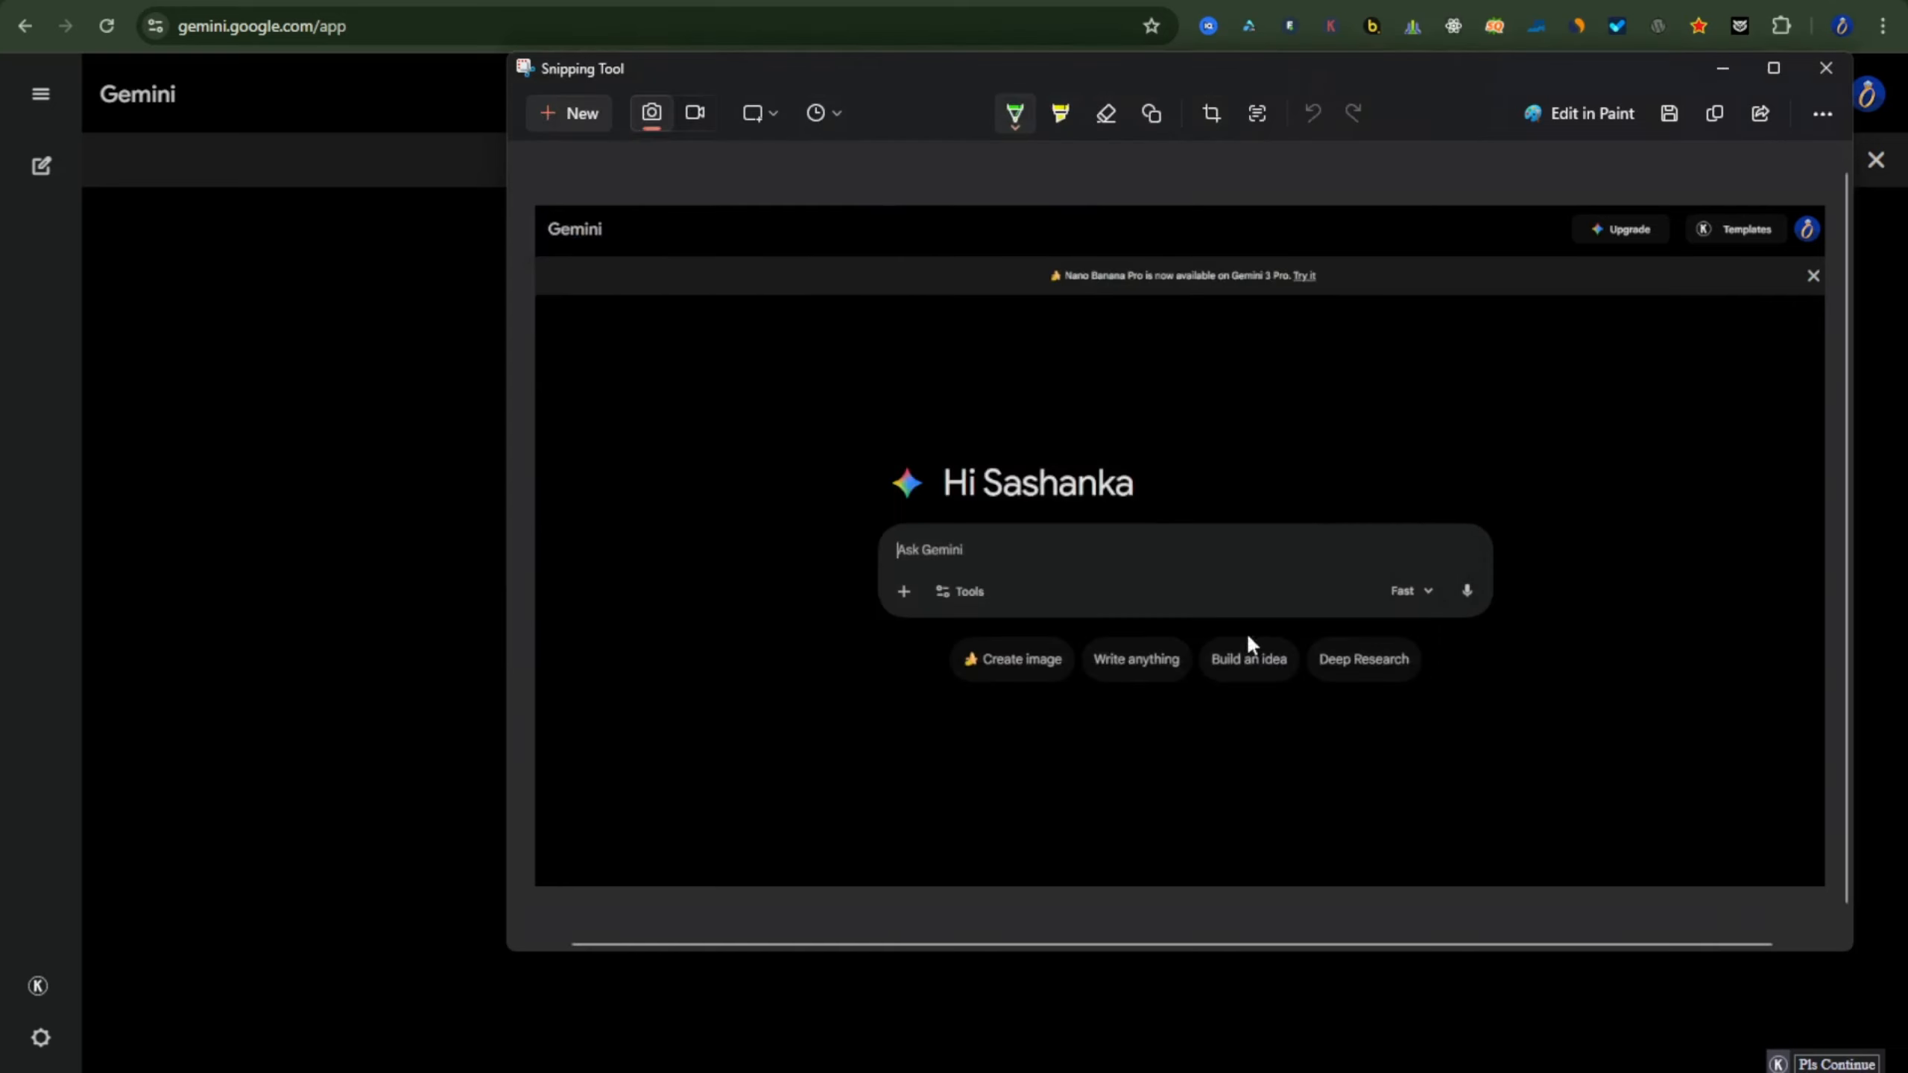
click(1736, 70)
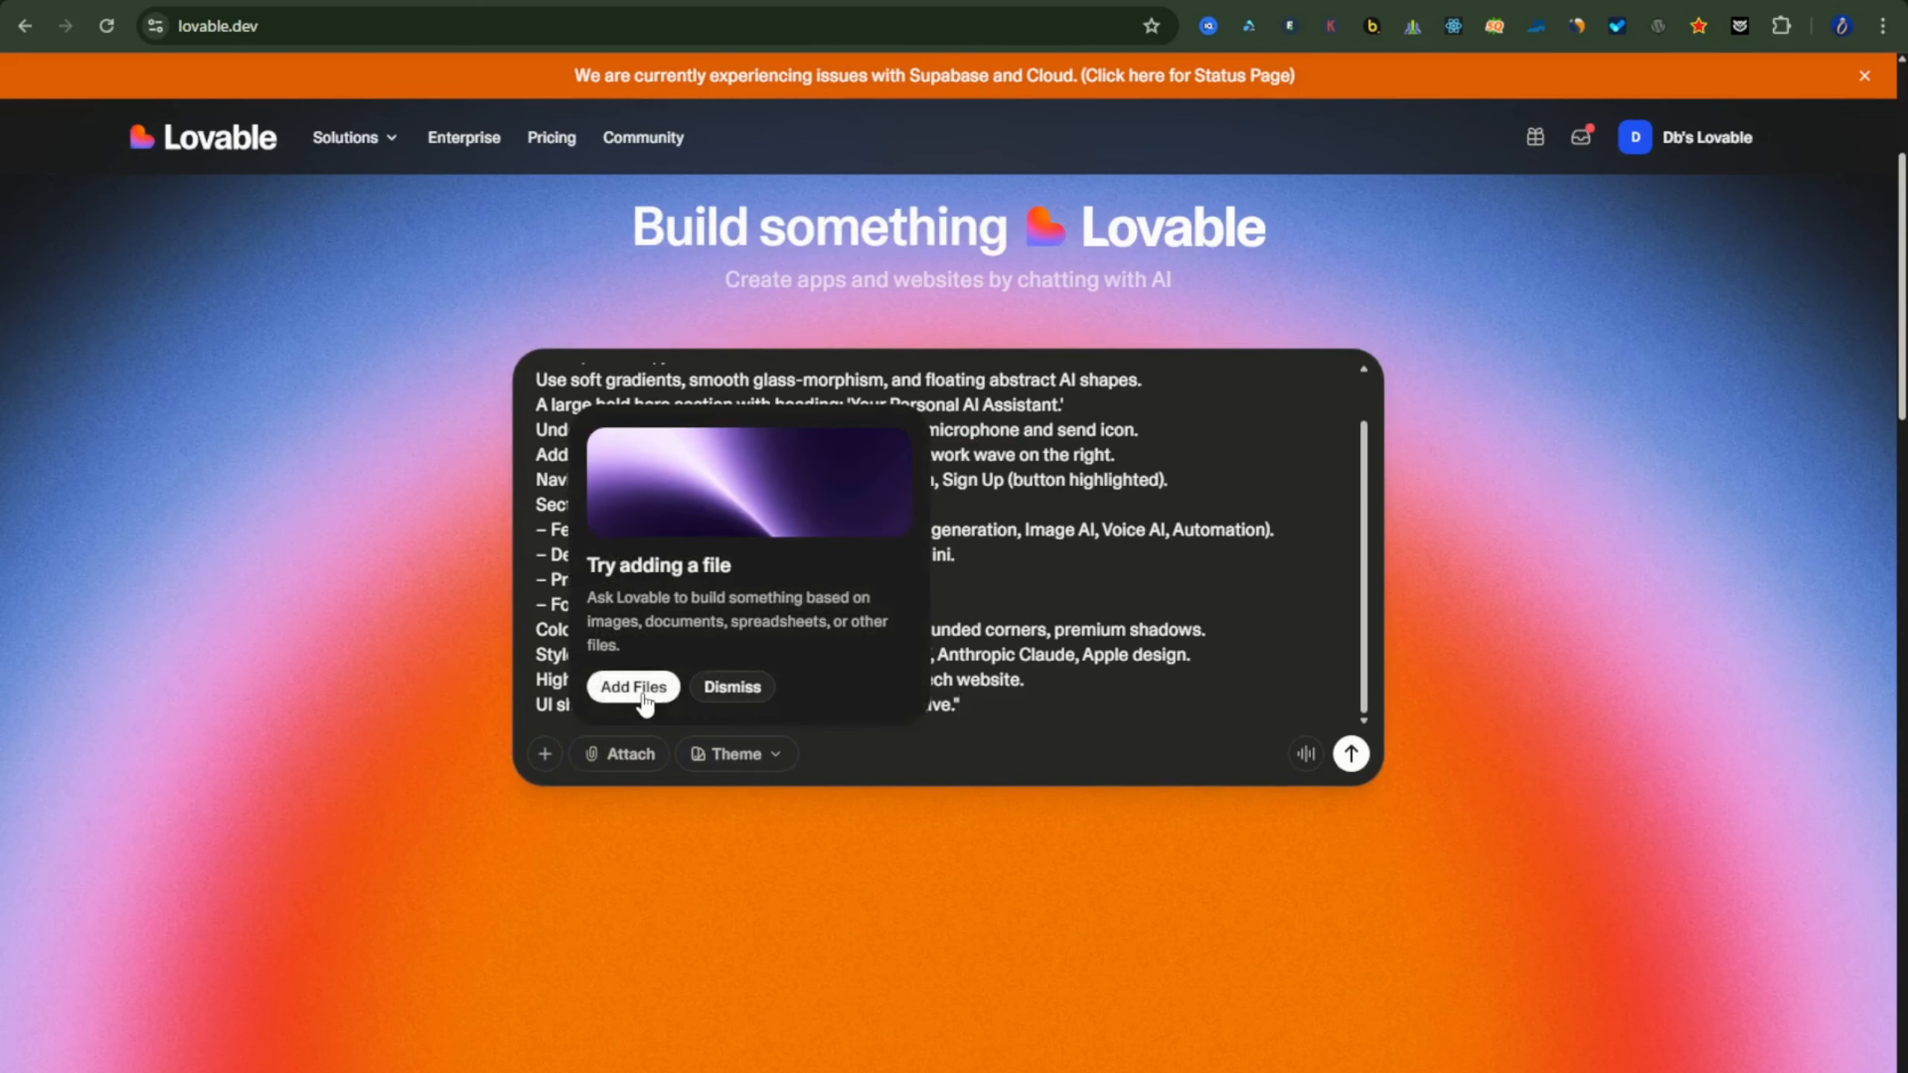
- Attach geminiq.jpg from Downloads to the website prompt in Lovable
click(640, 694)
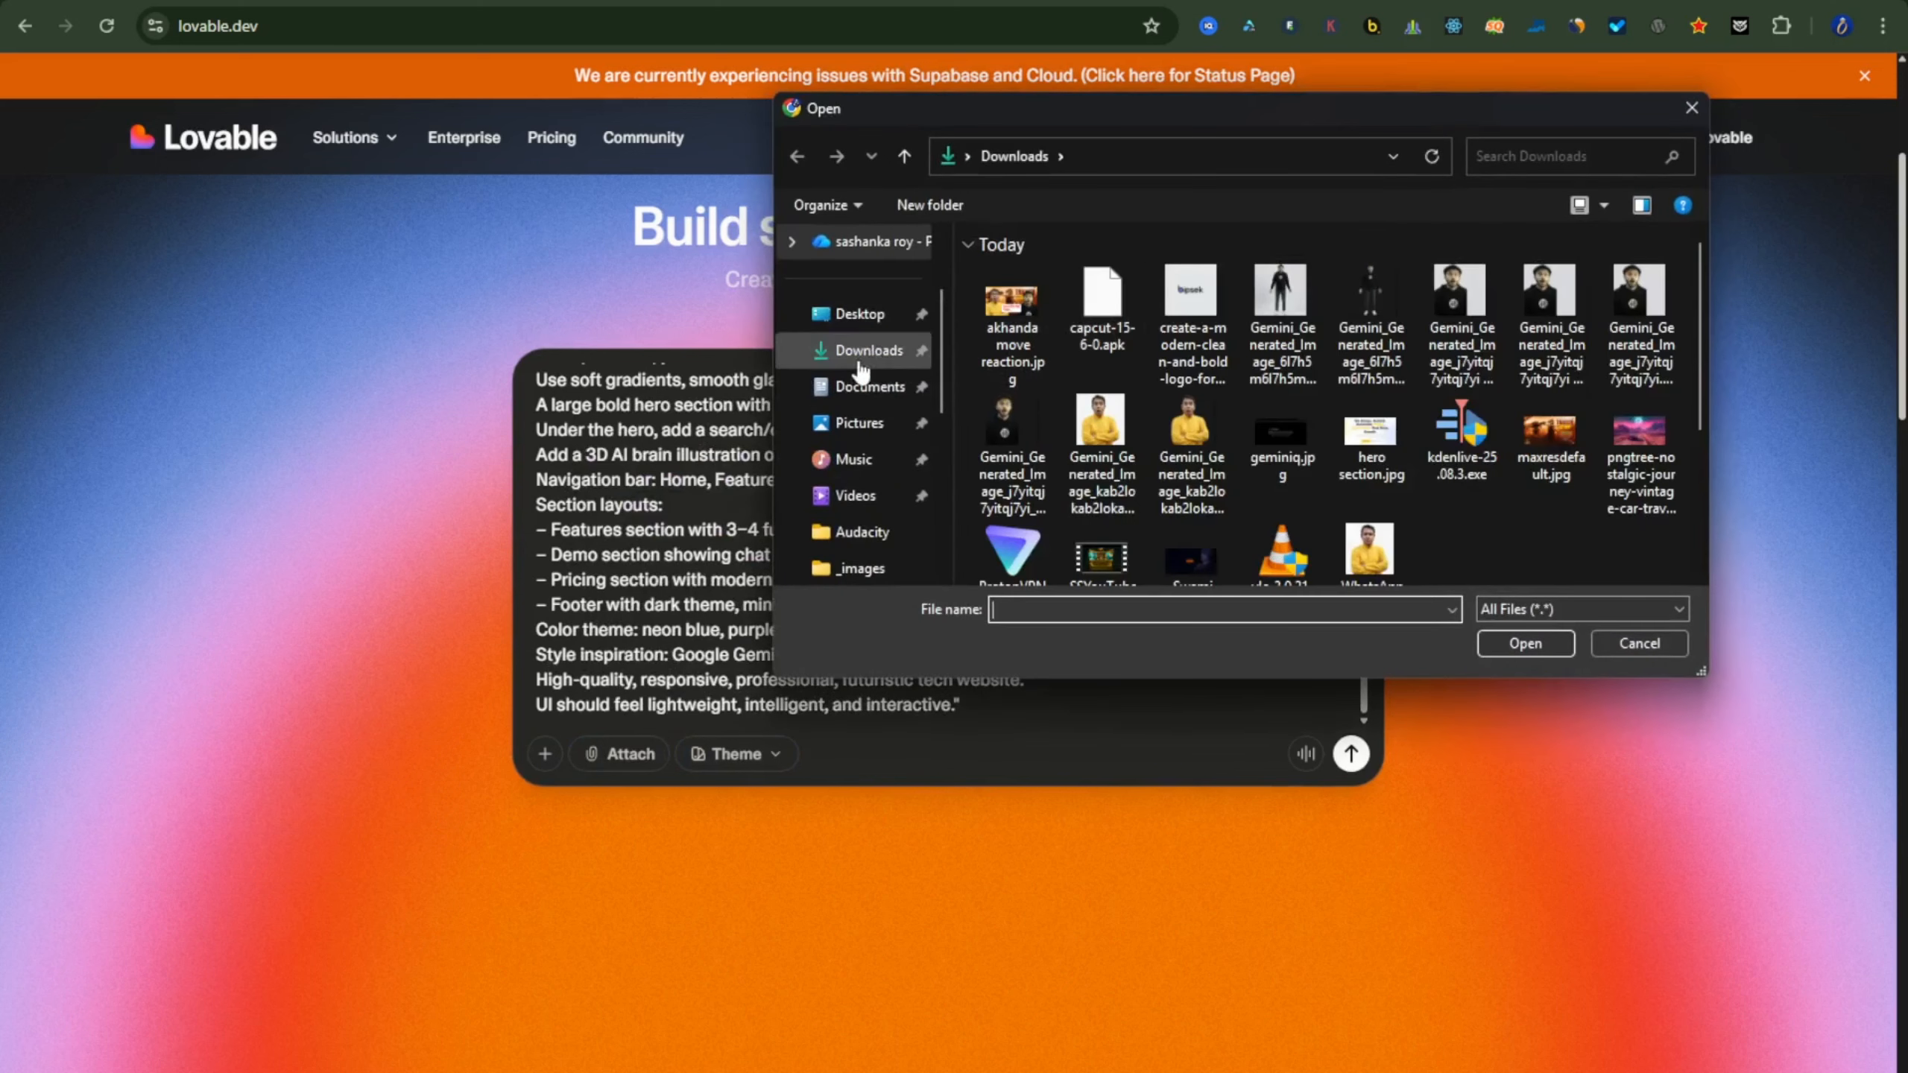
click(1282, 428)
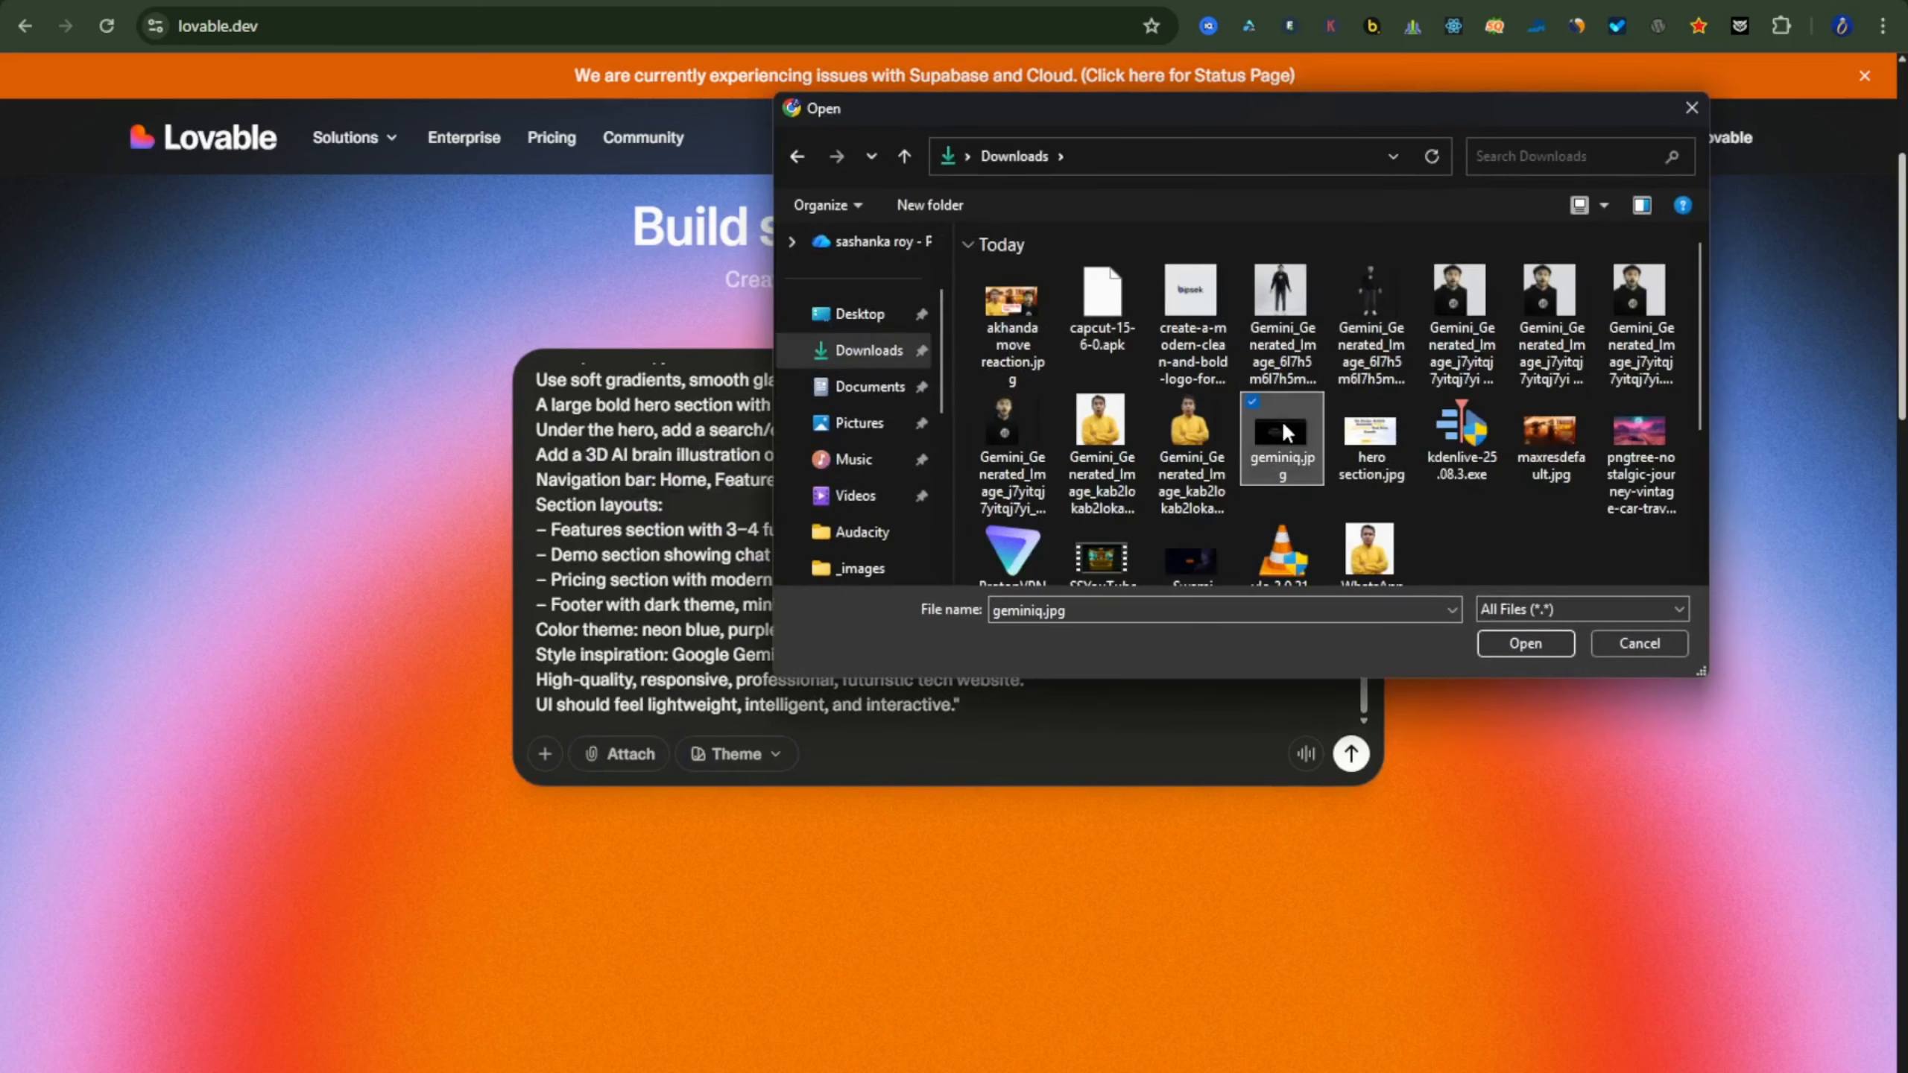
click(1511, 645)
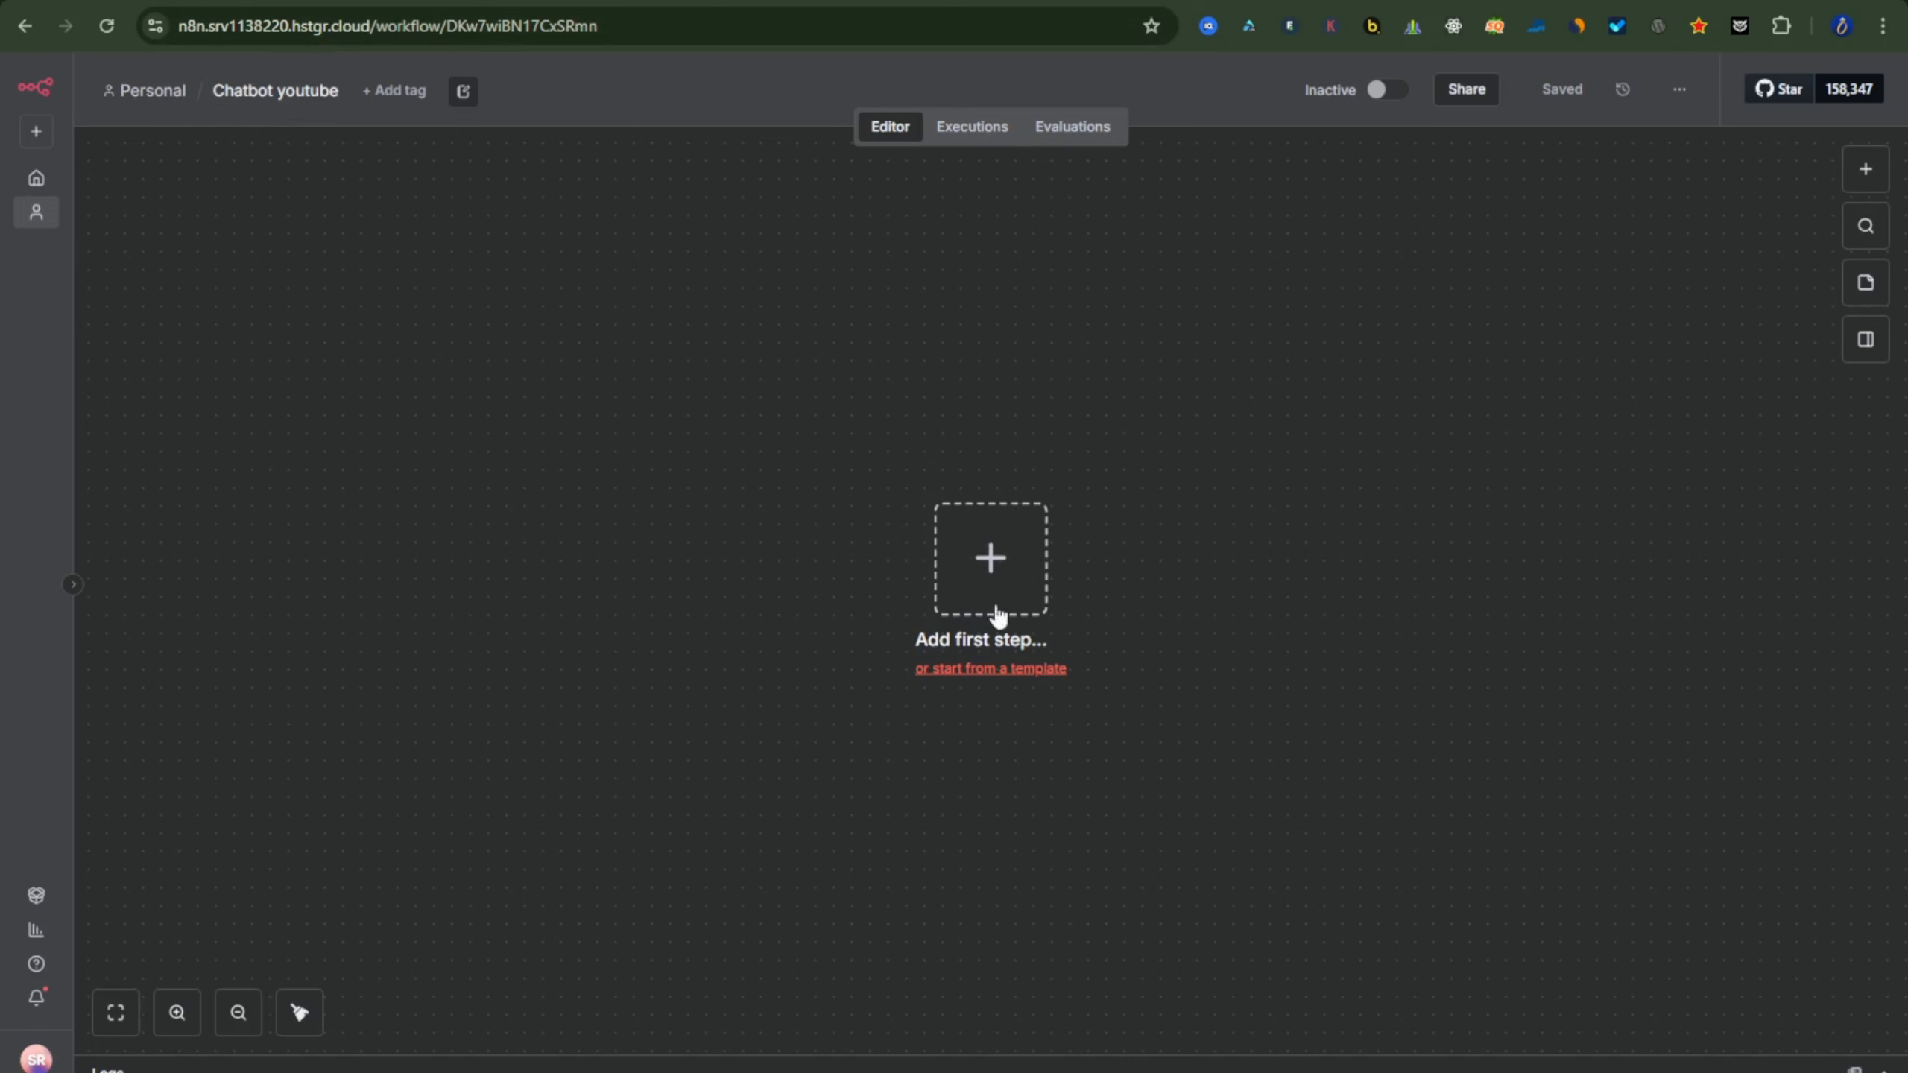
- Add a Webhook trigger as the first step of the Chatbot youtube workflow in n8n and copy its test URL
click(1022, 556)
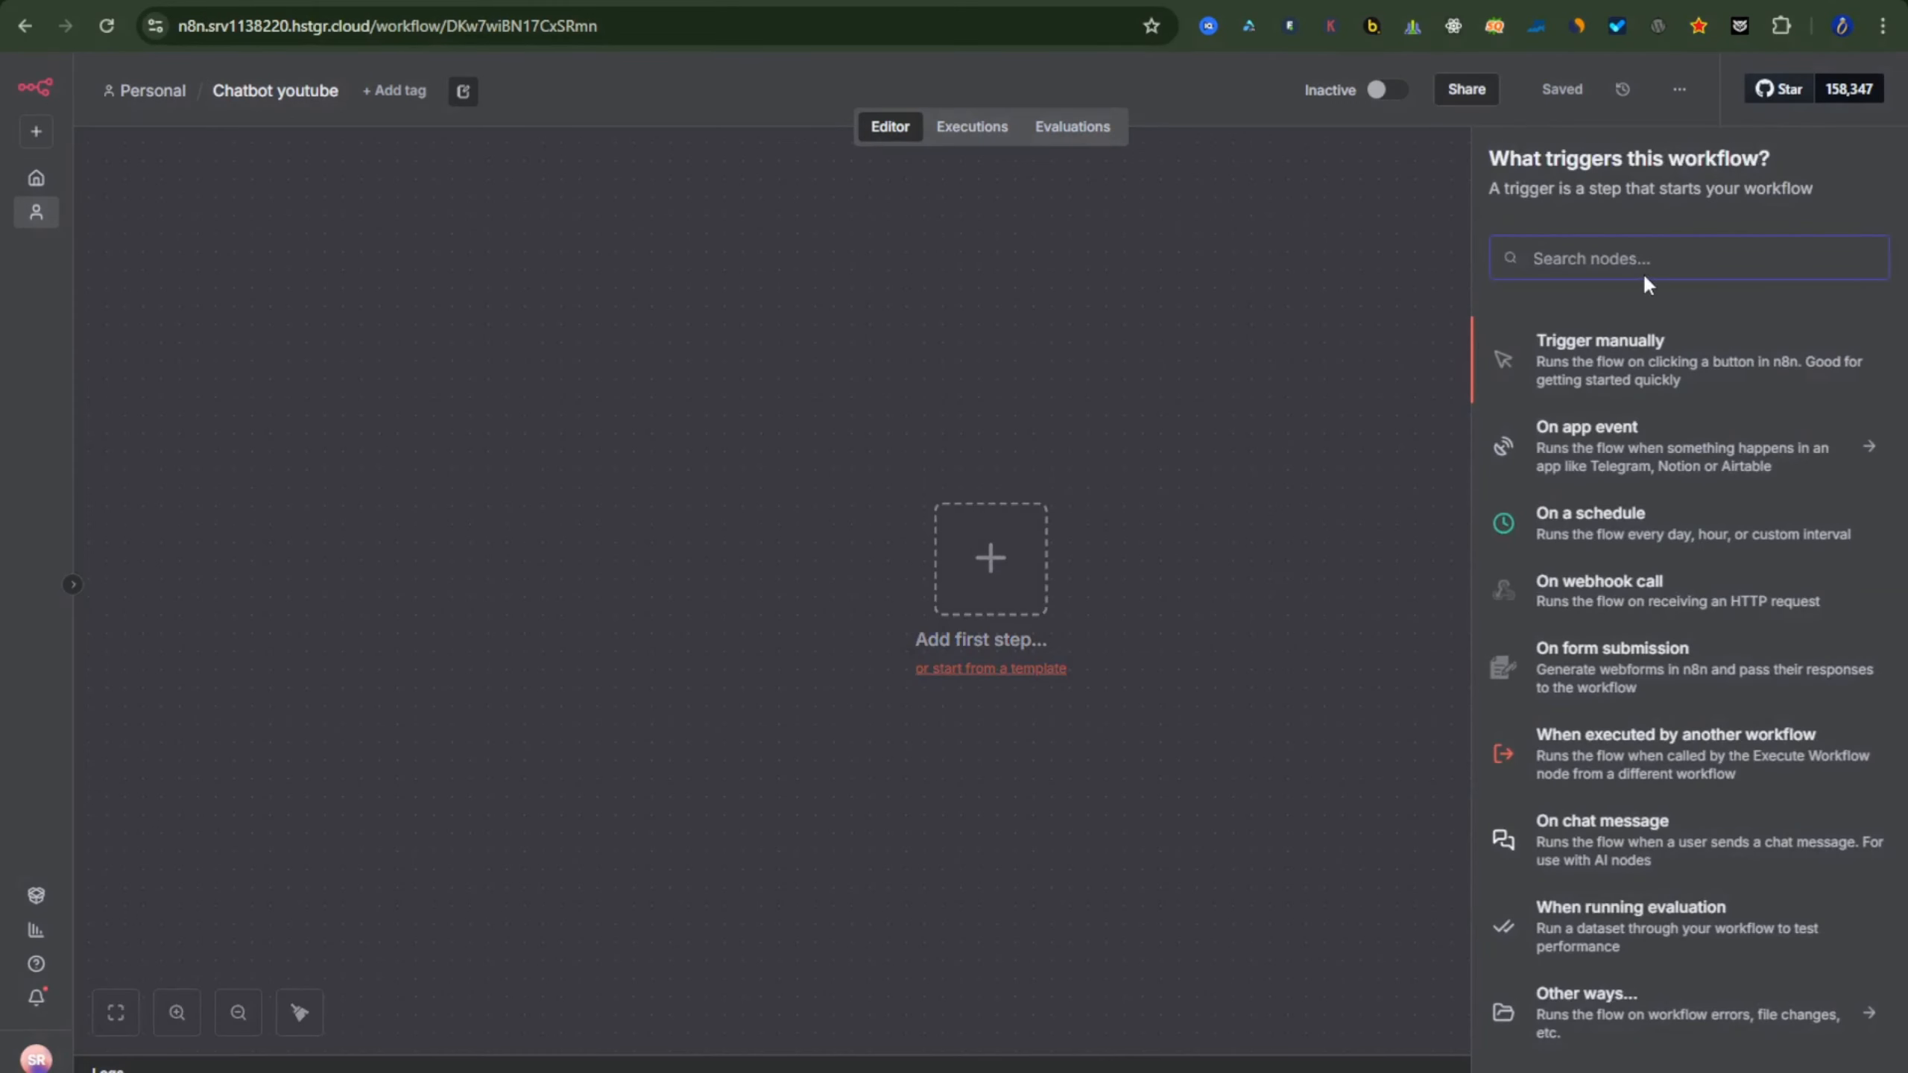
text(web)
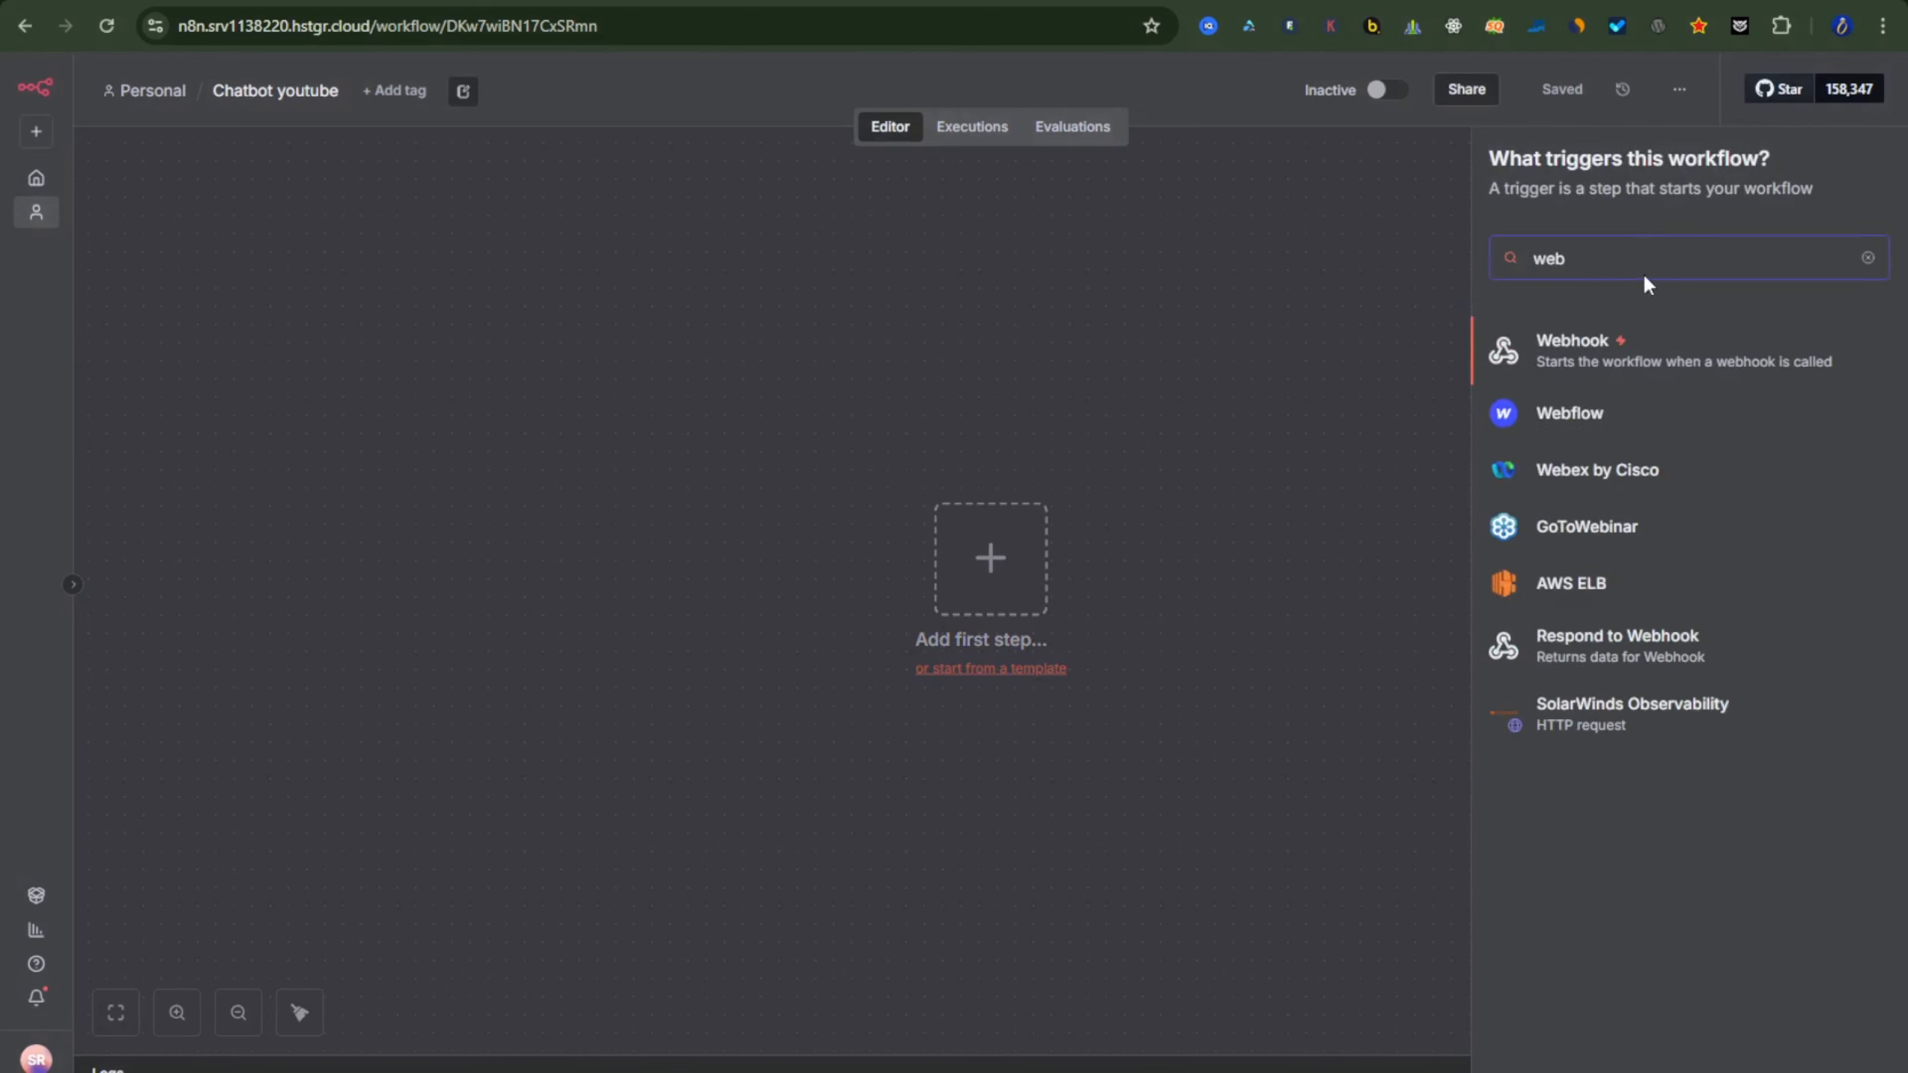
click(1652, 360)
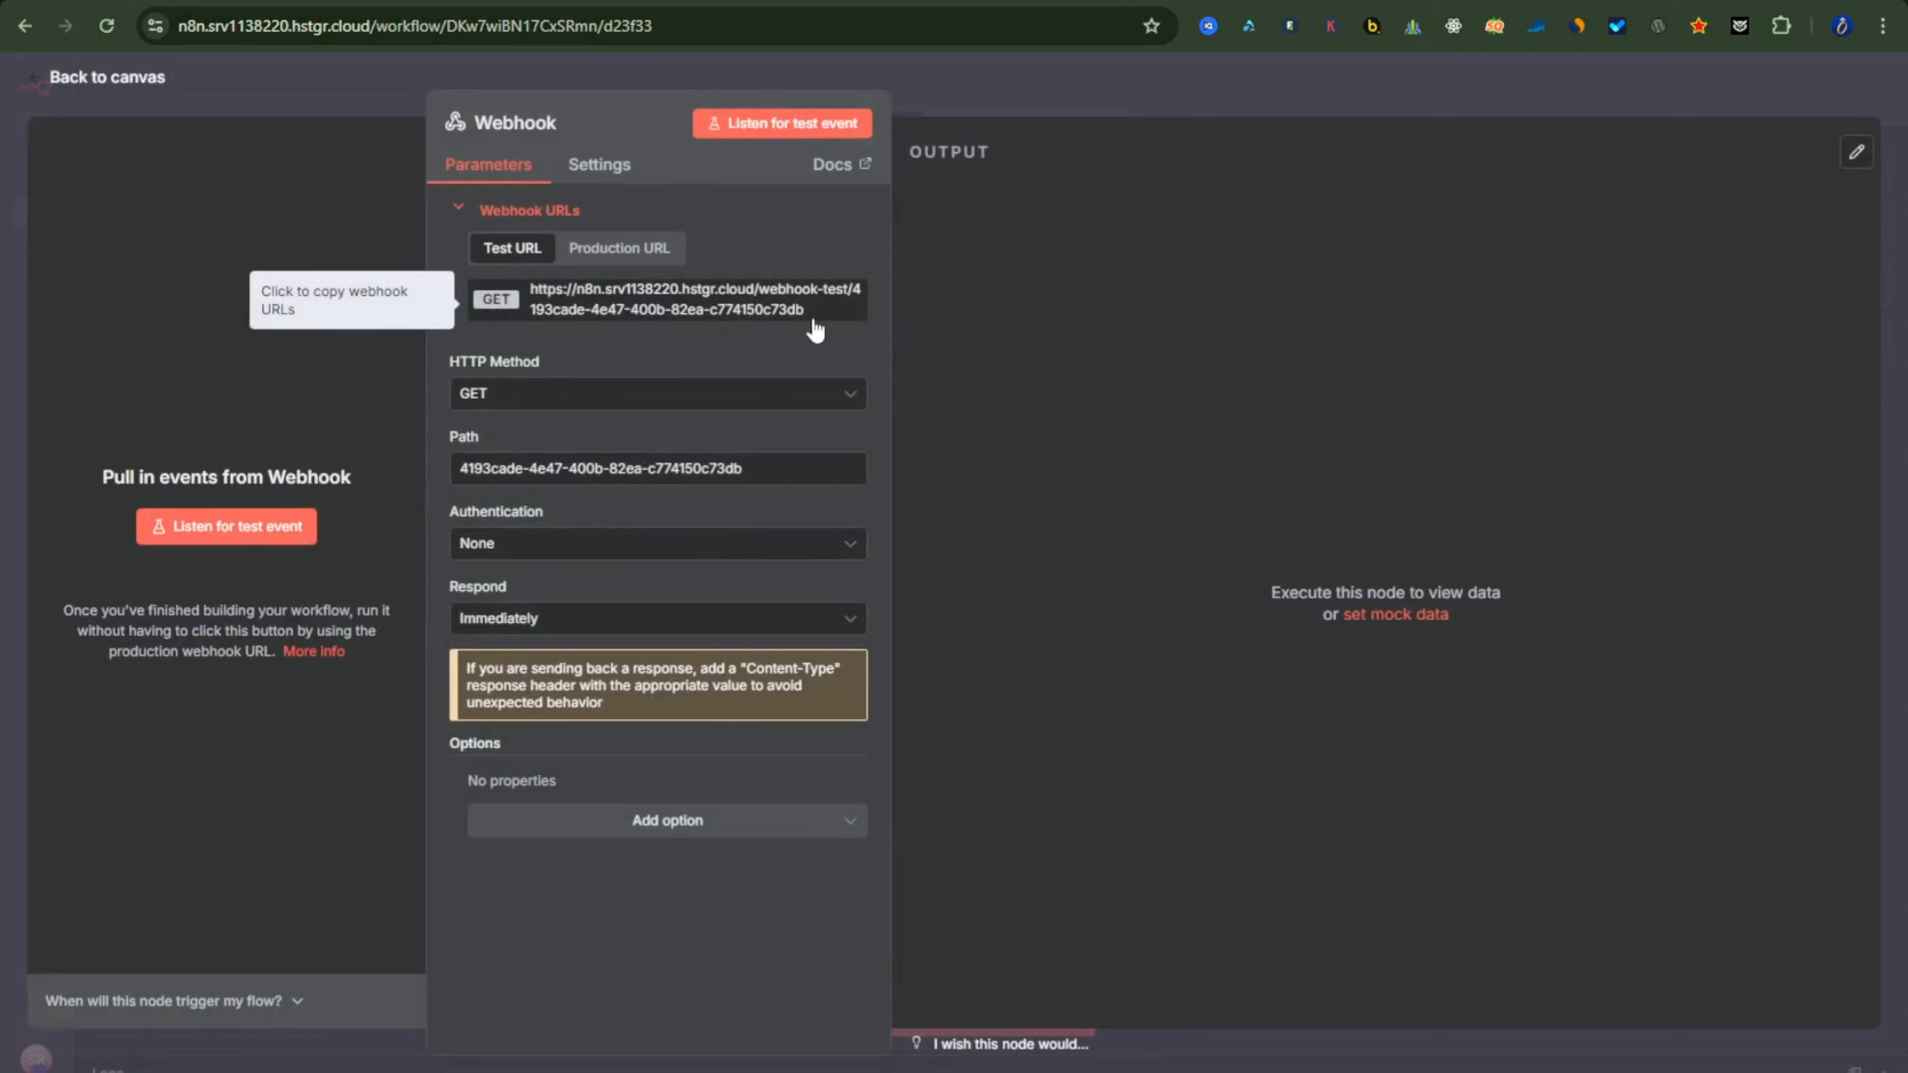
click(749, 316)
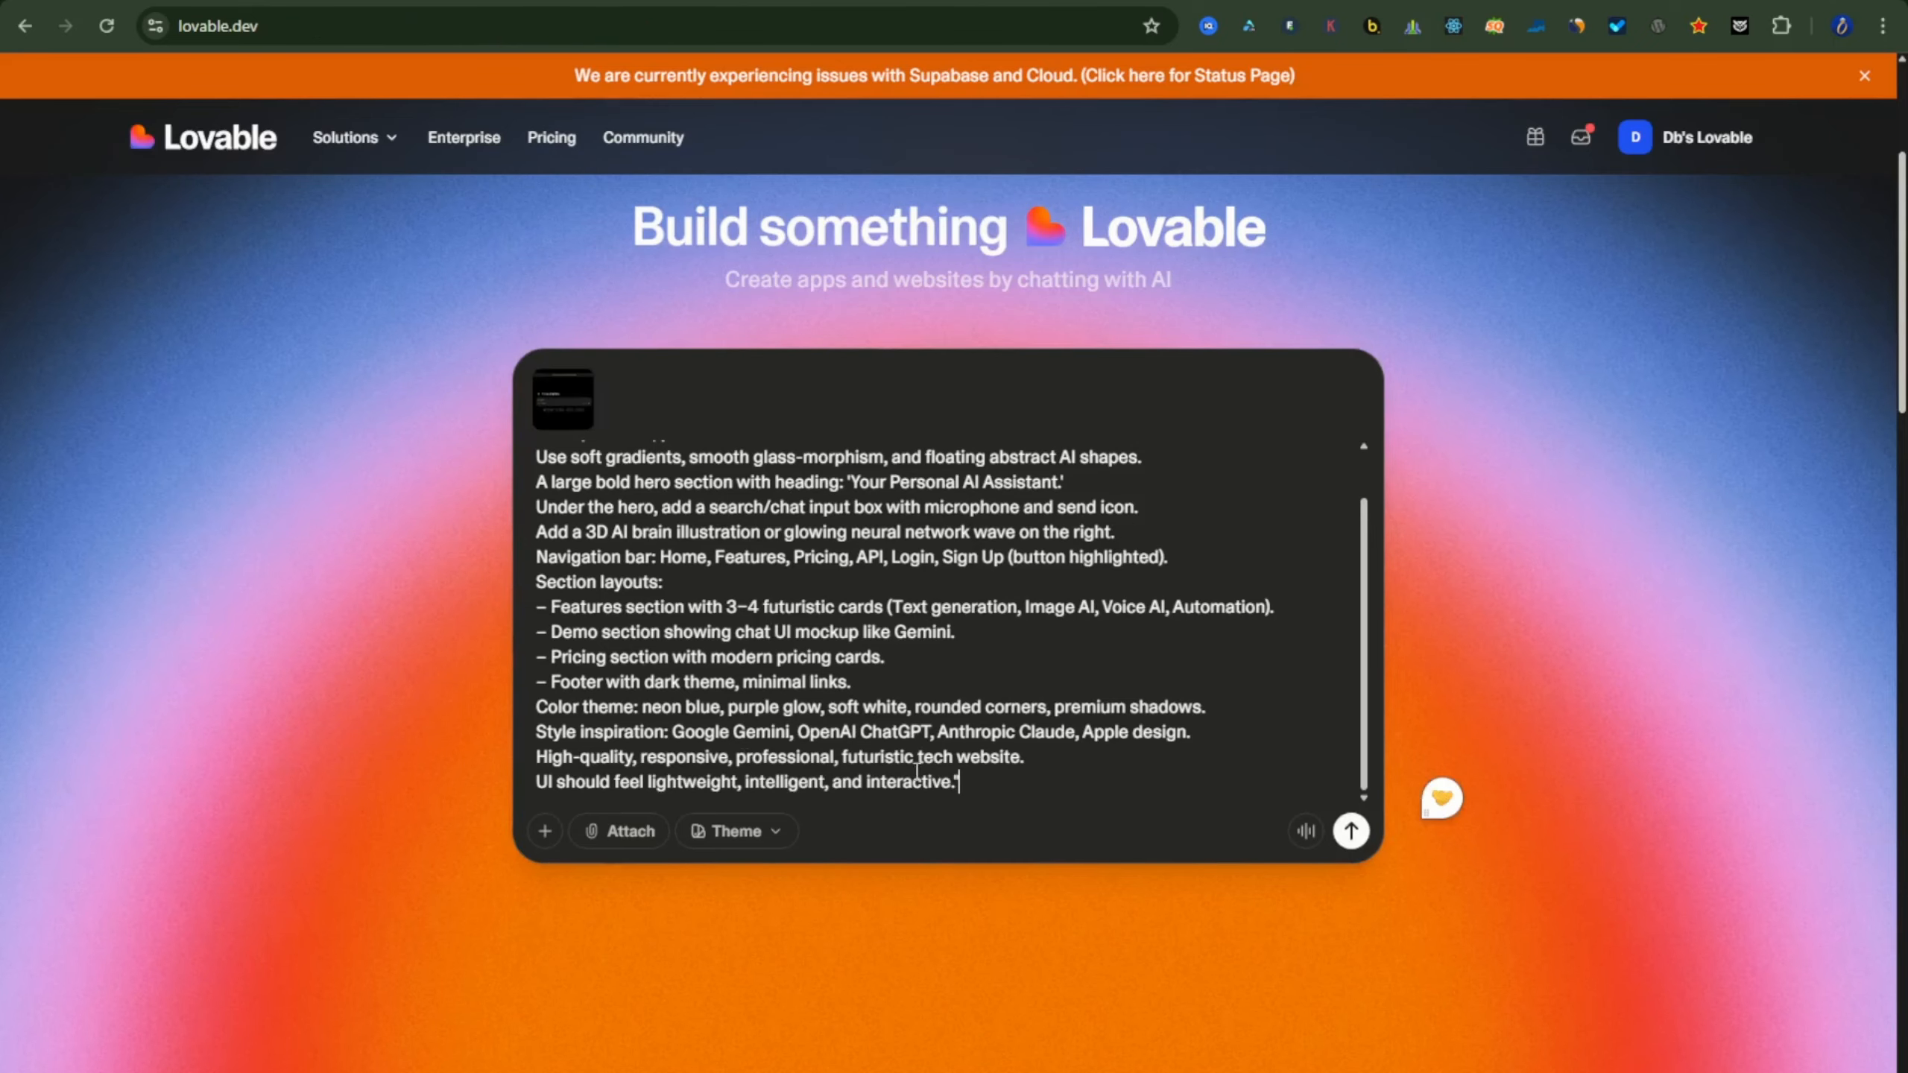
- Append "send the msg response to the webhook url" and the copied webhook test URL to the end of the Lovable prompt
scroll(1045, 578, down, 5)
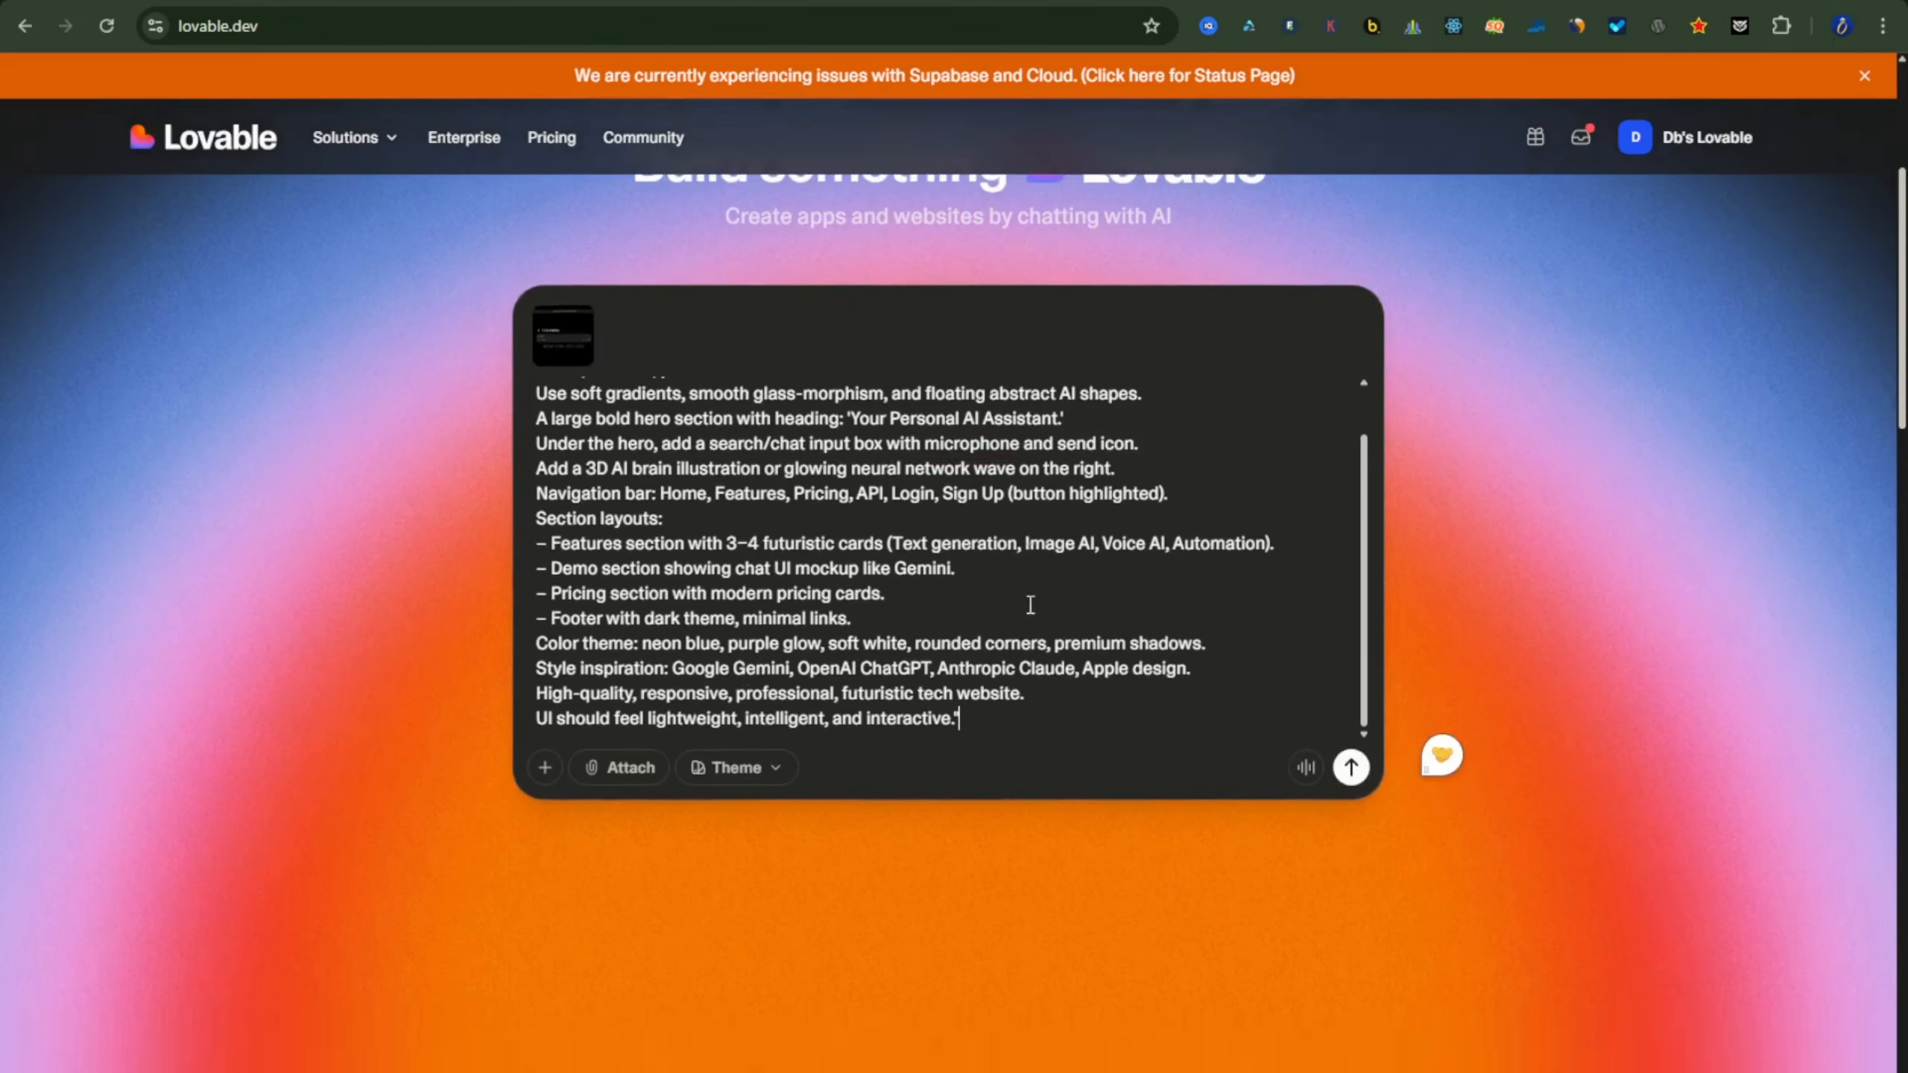
click(1046, 464)
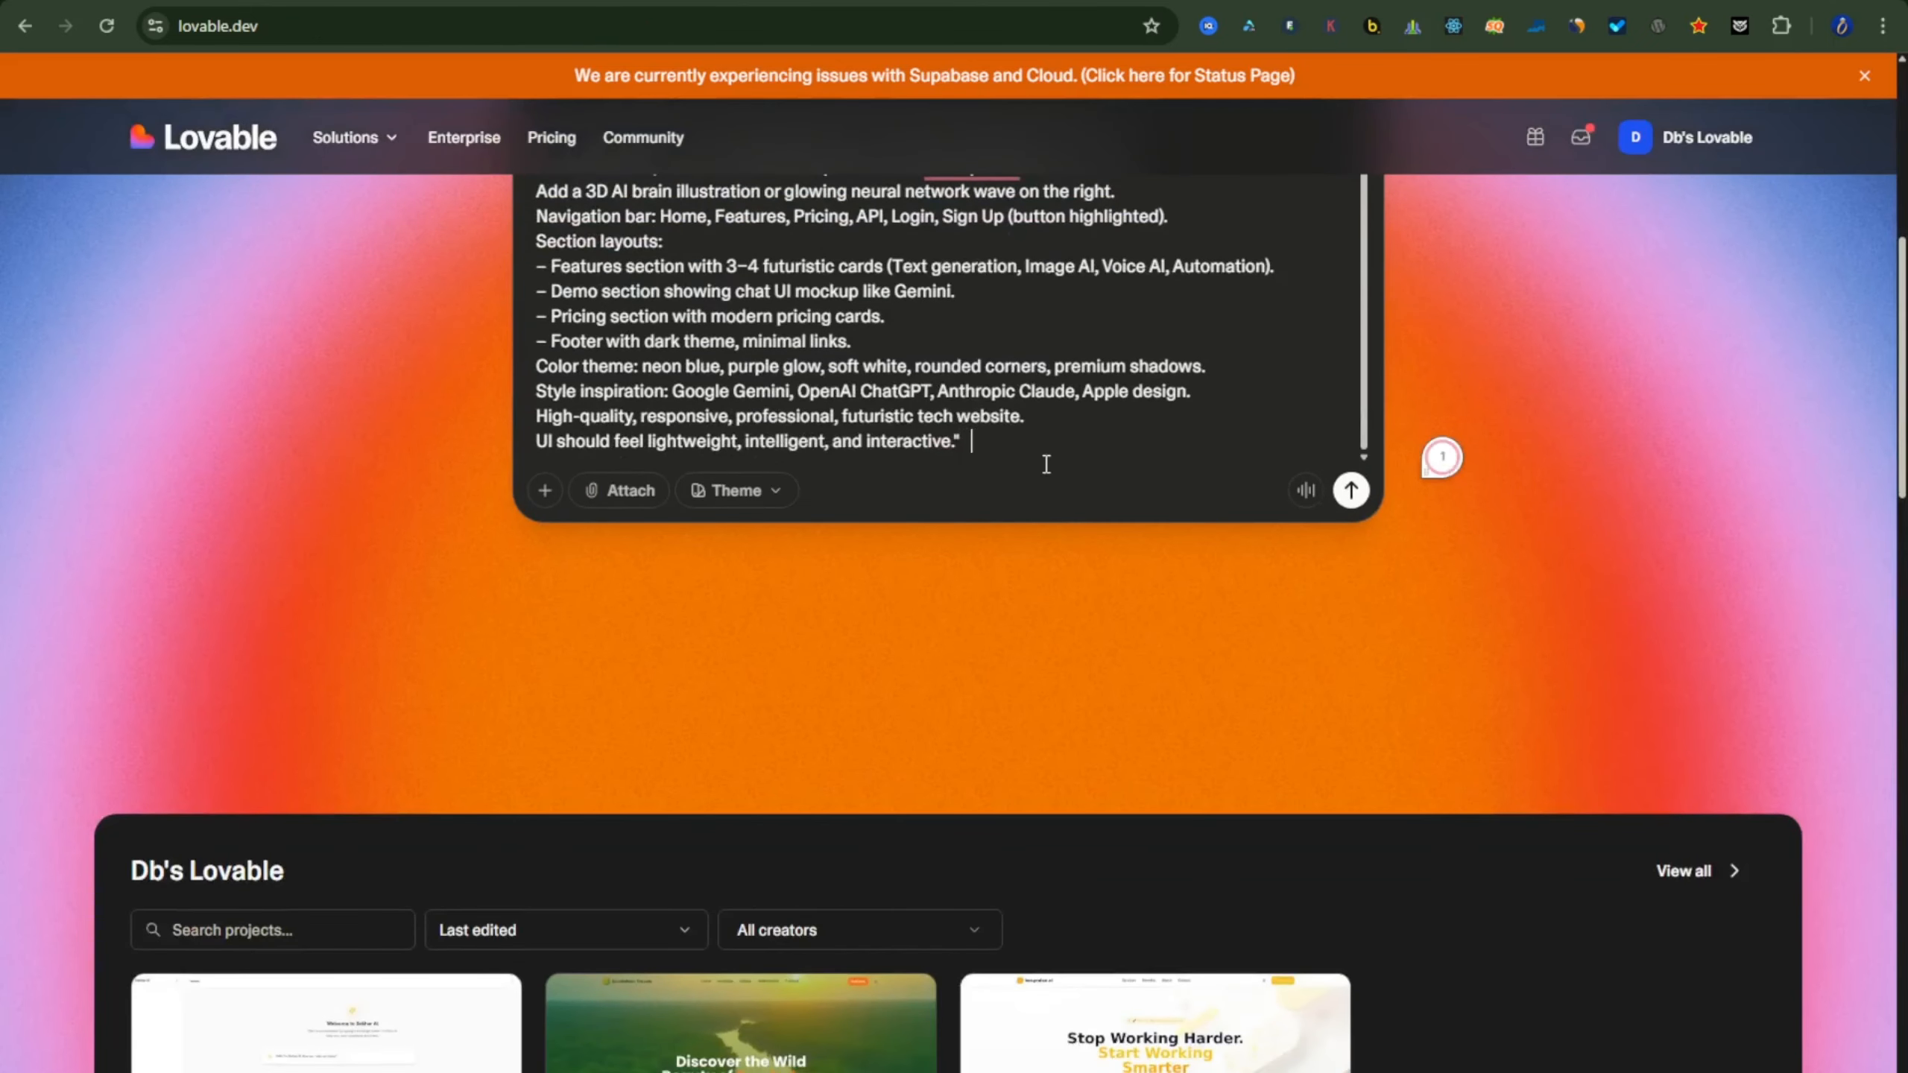
text(send the msg resp)
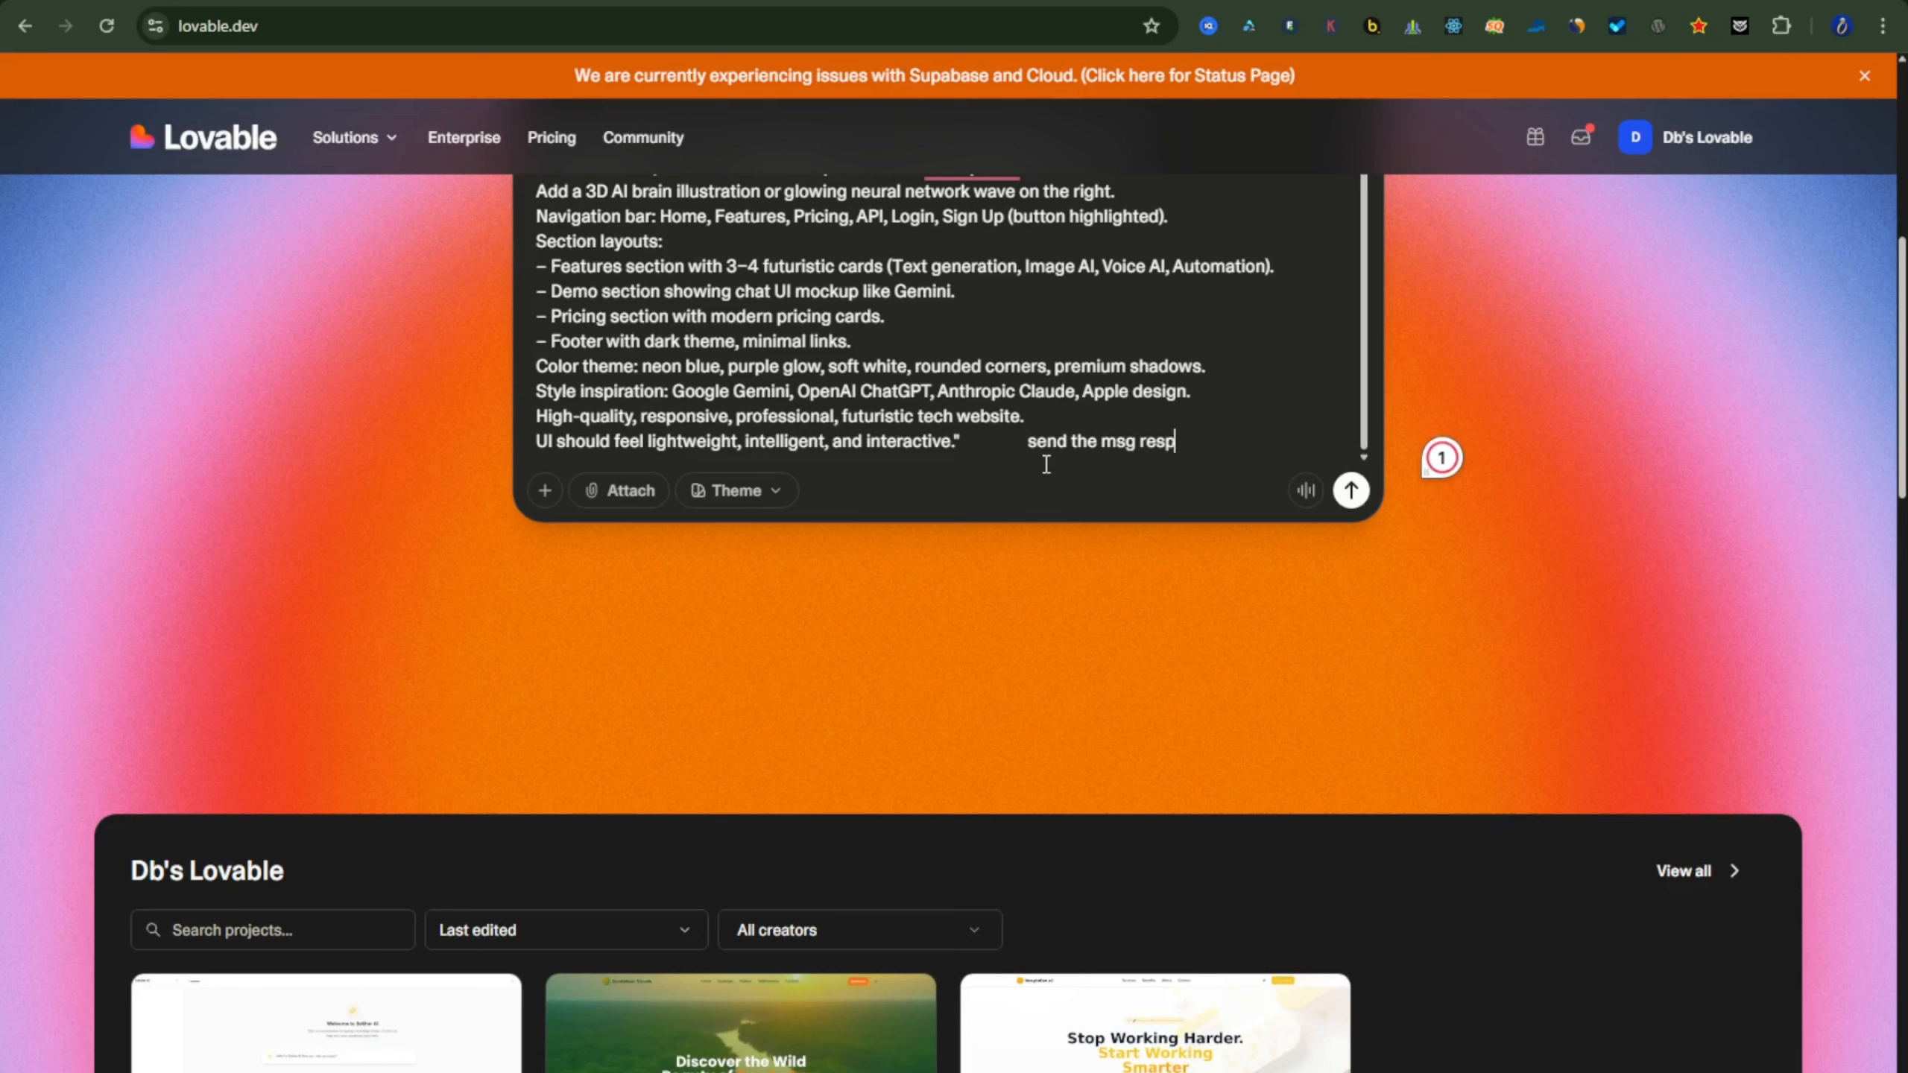
text(onse to the webhook )
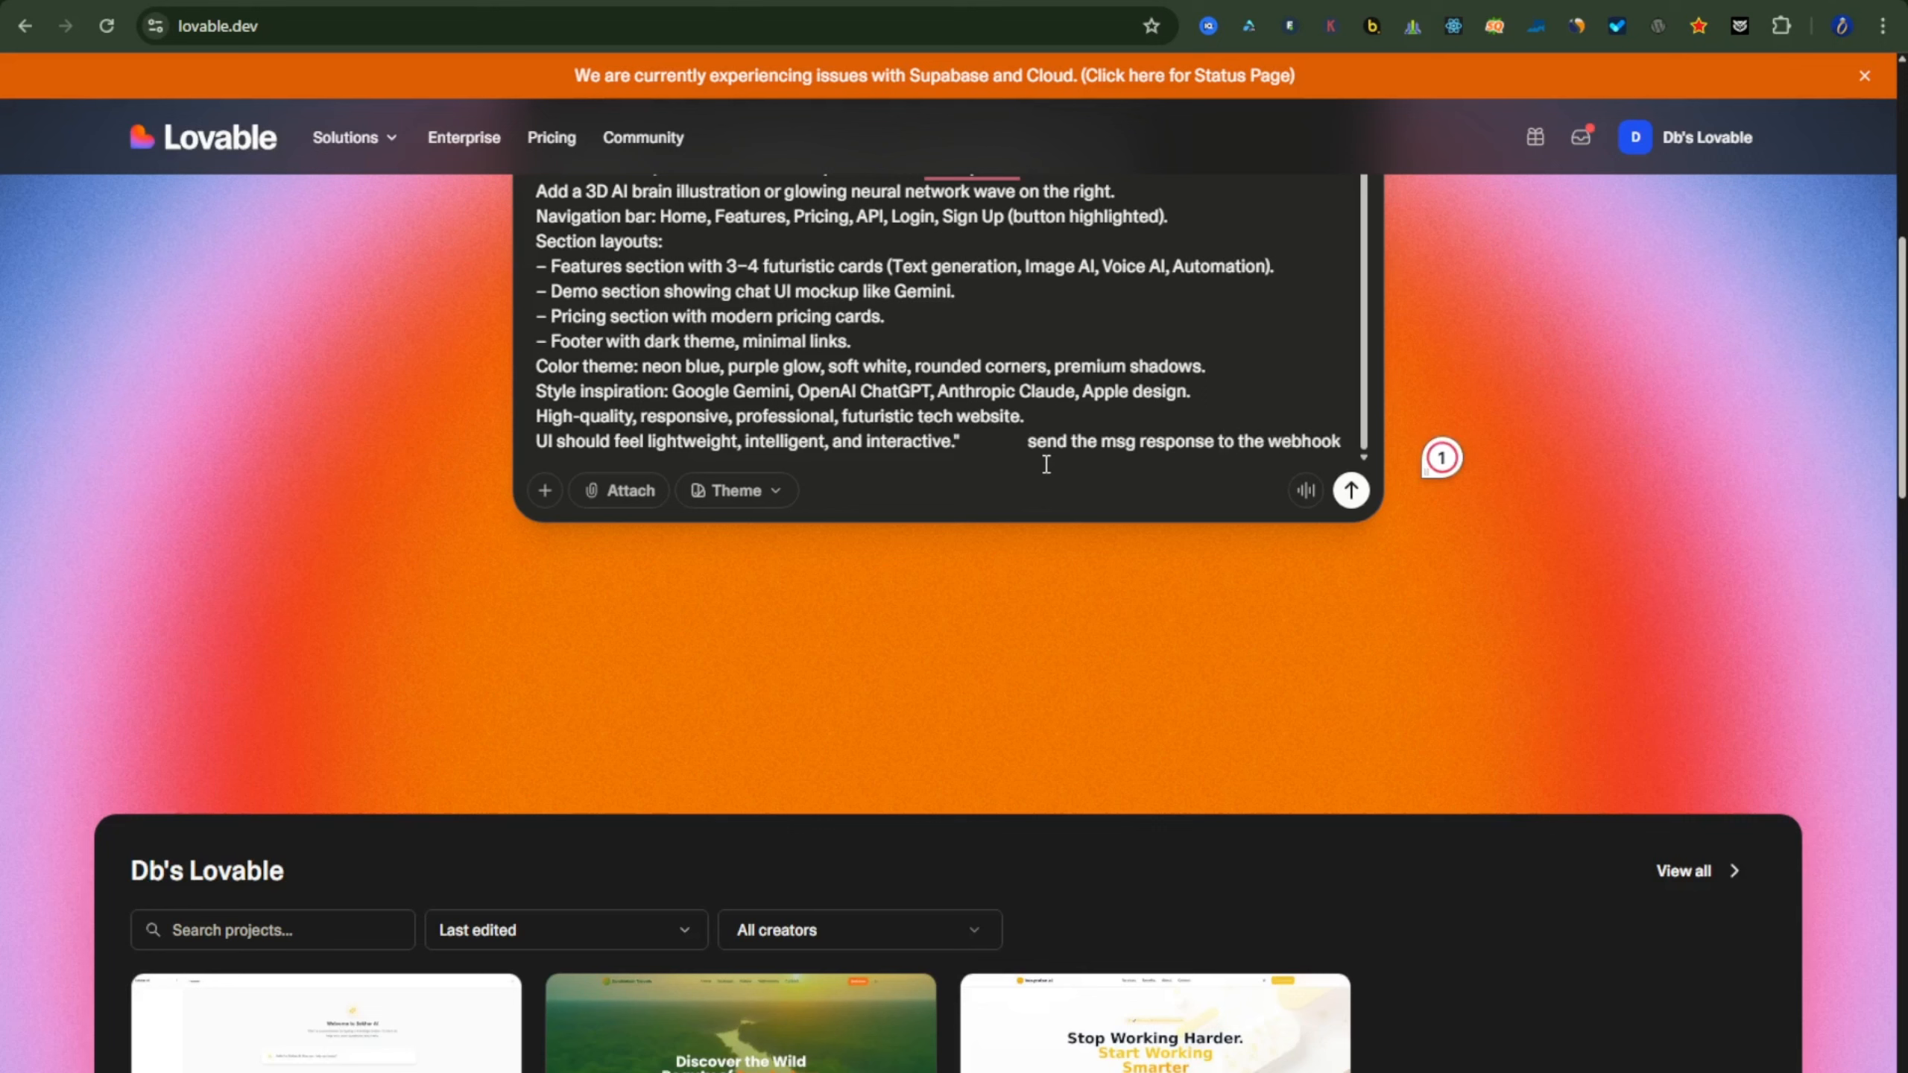
text(u)
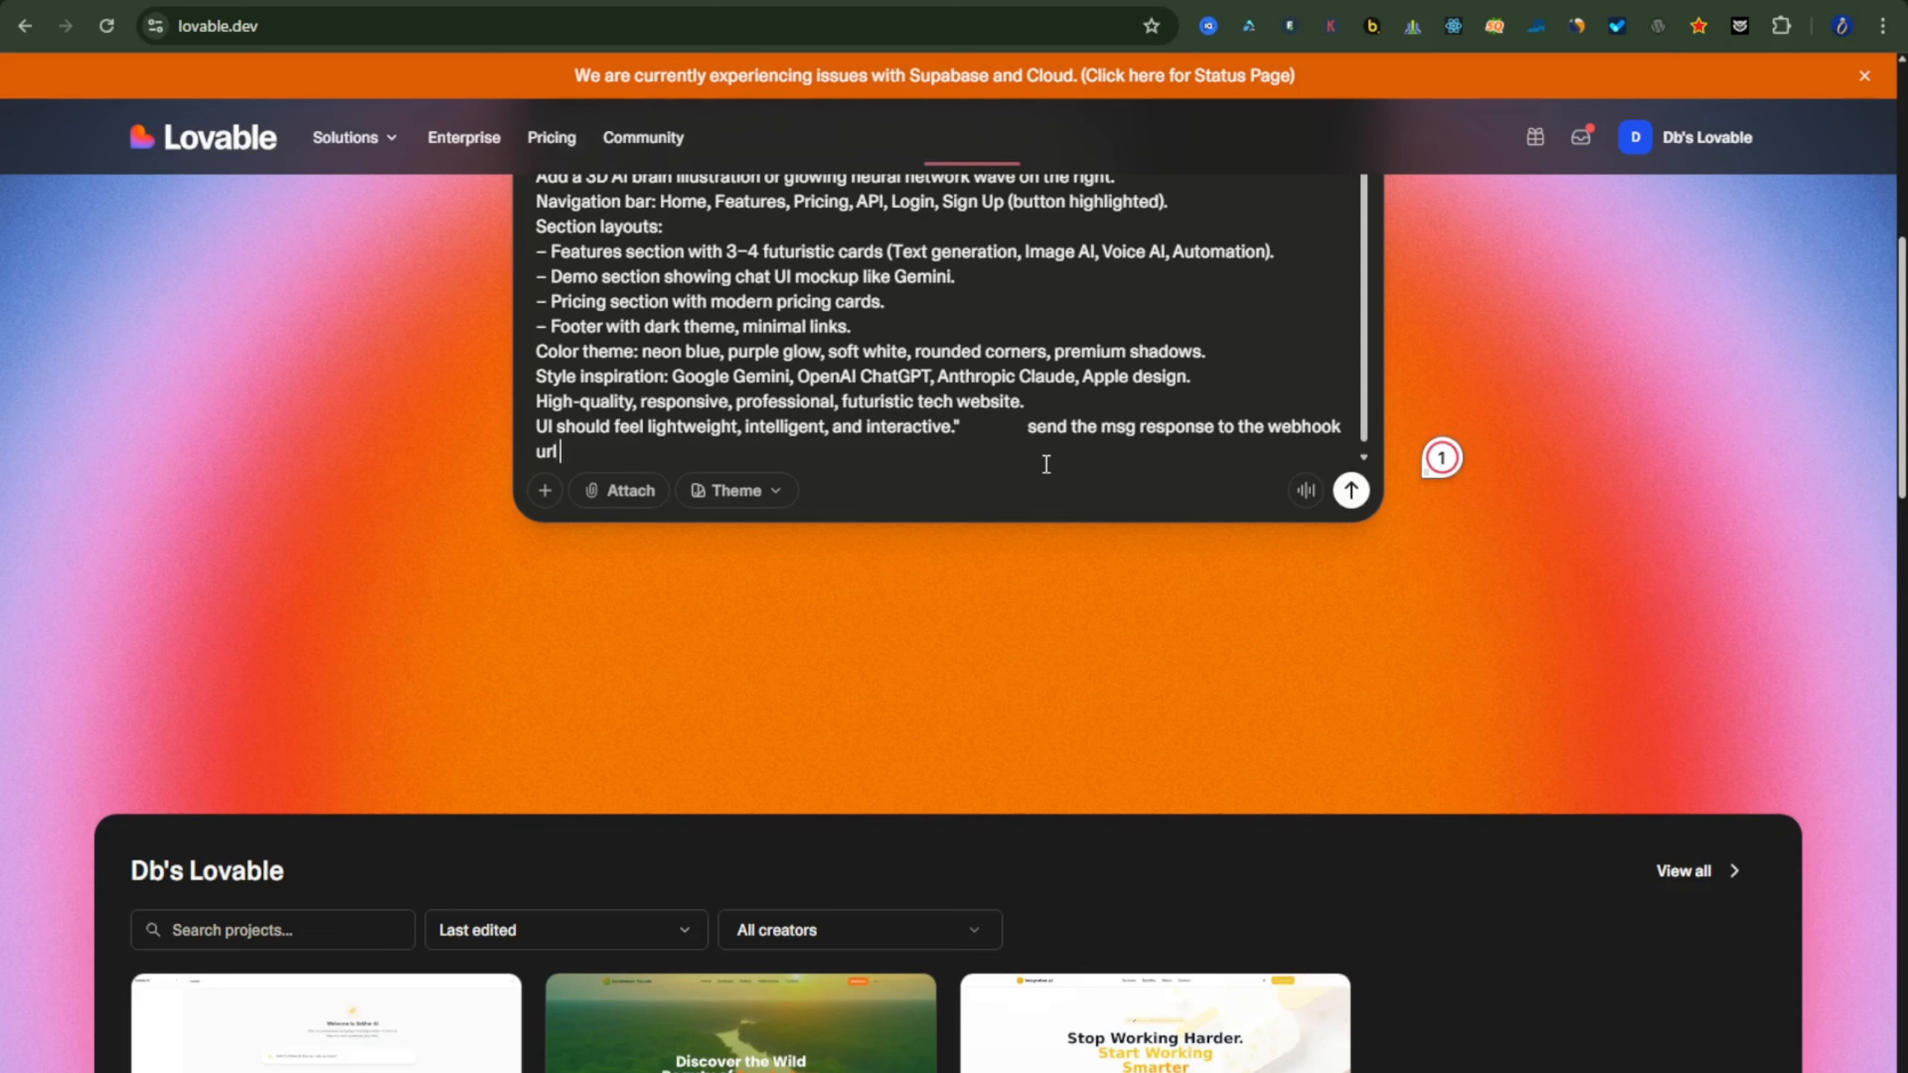
text(rl)
key(ctrl+v)
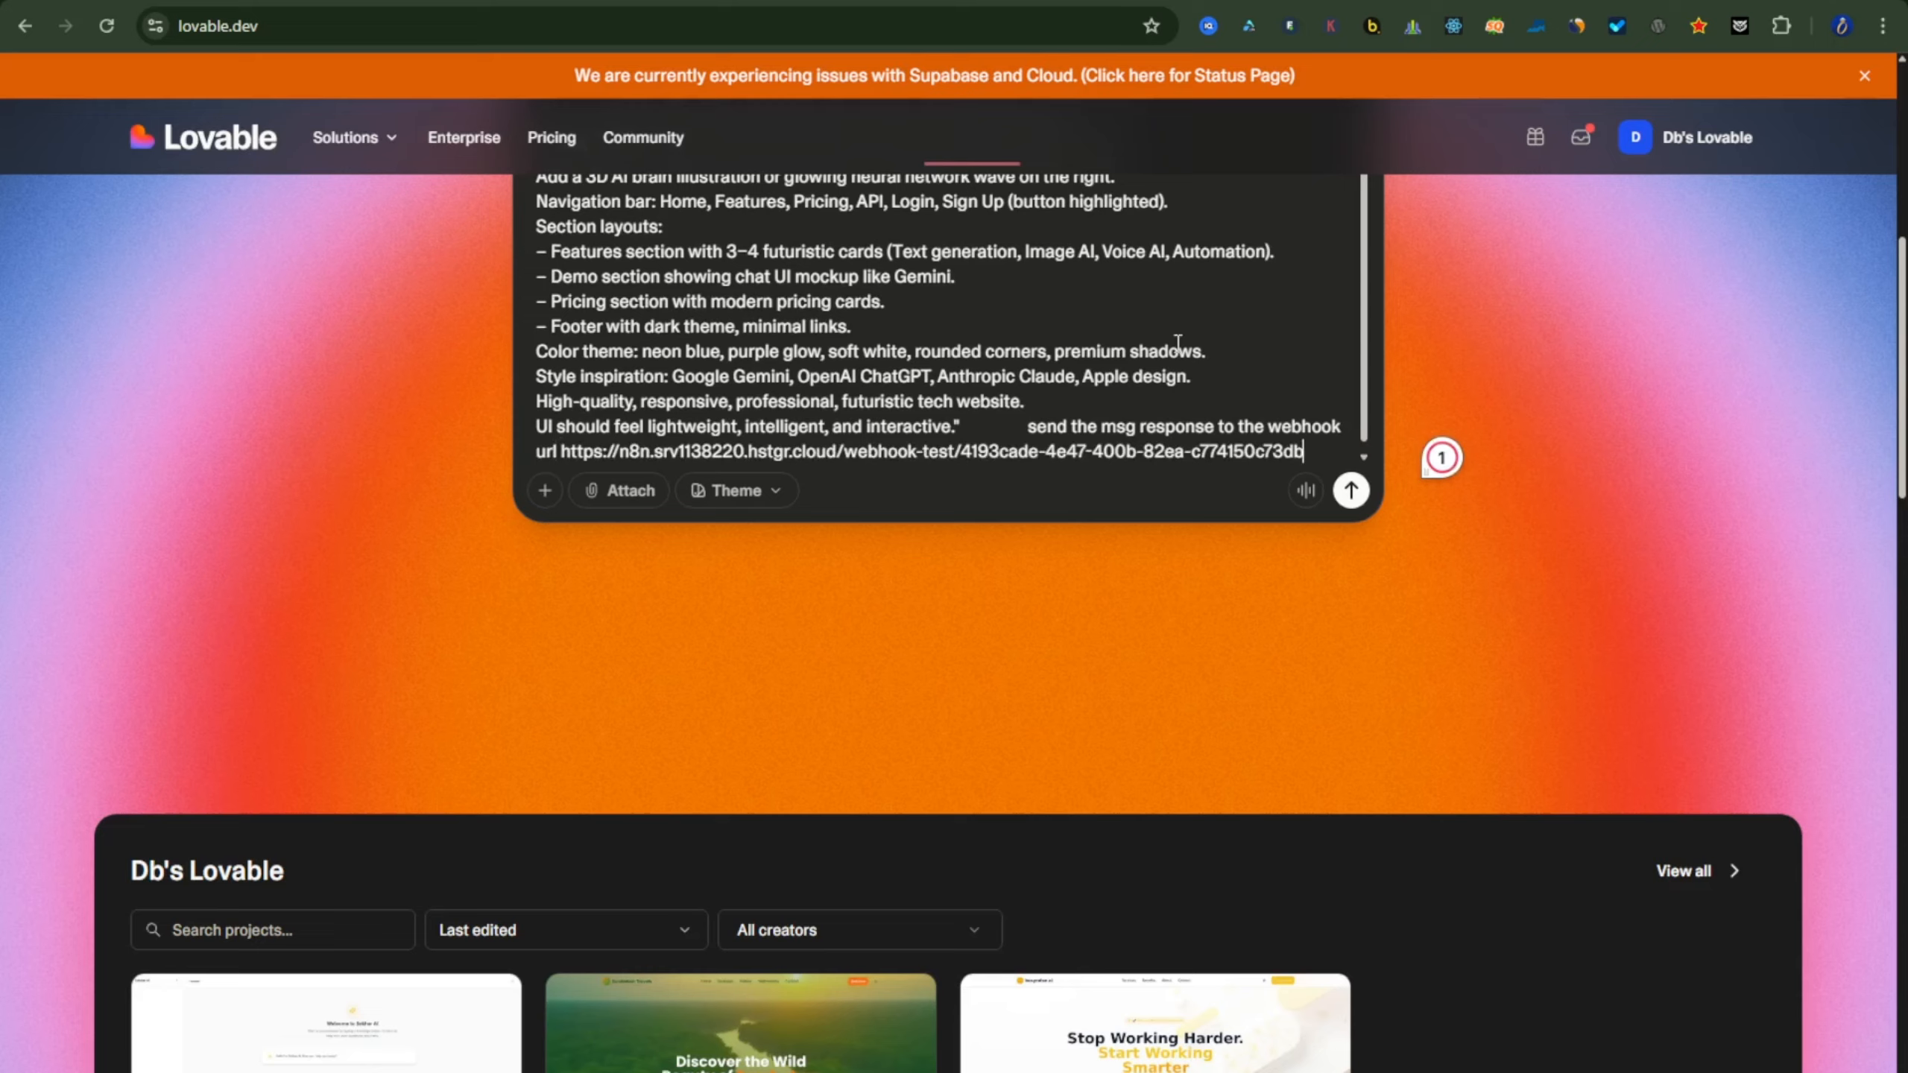
- Check the Webhook node's test URL in n8n against the one in the Lovable prompt and review the prompt text
click(278, 2)
click(762, 302)
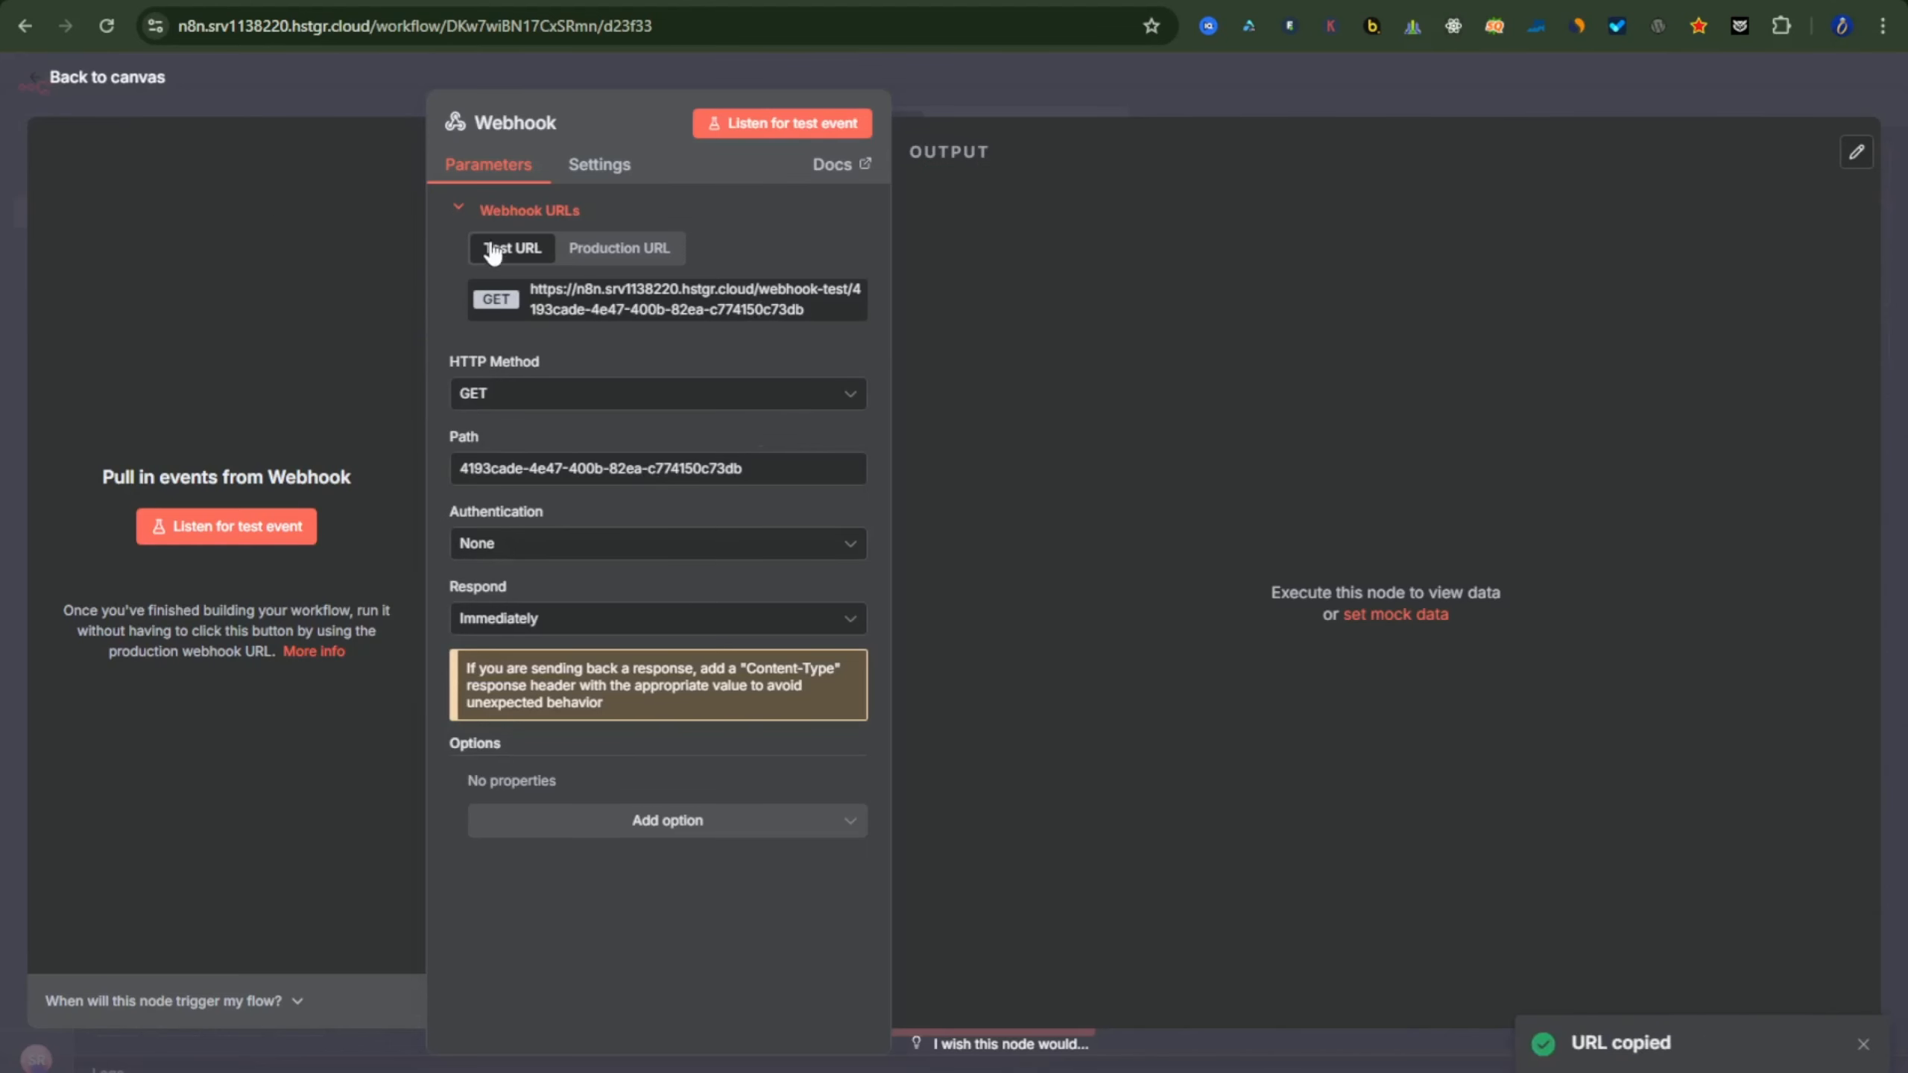
key(ctrl+Tab)
key(ctrl+v)
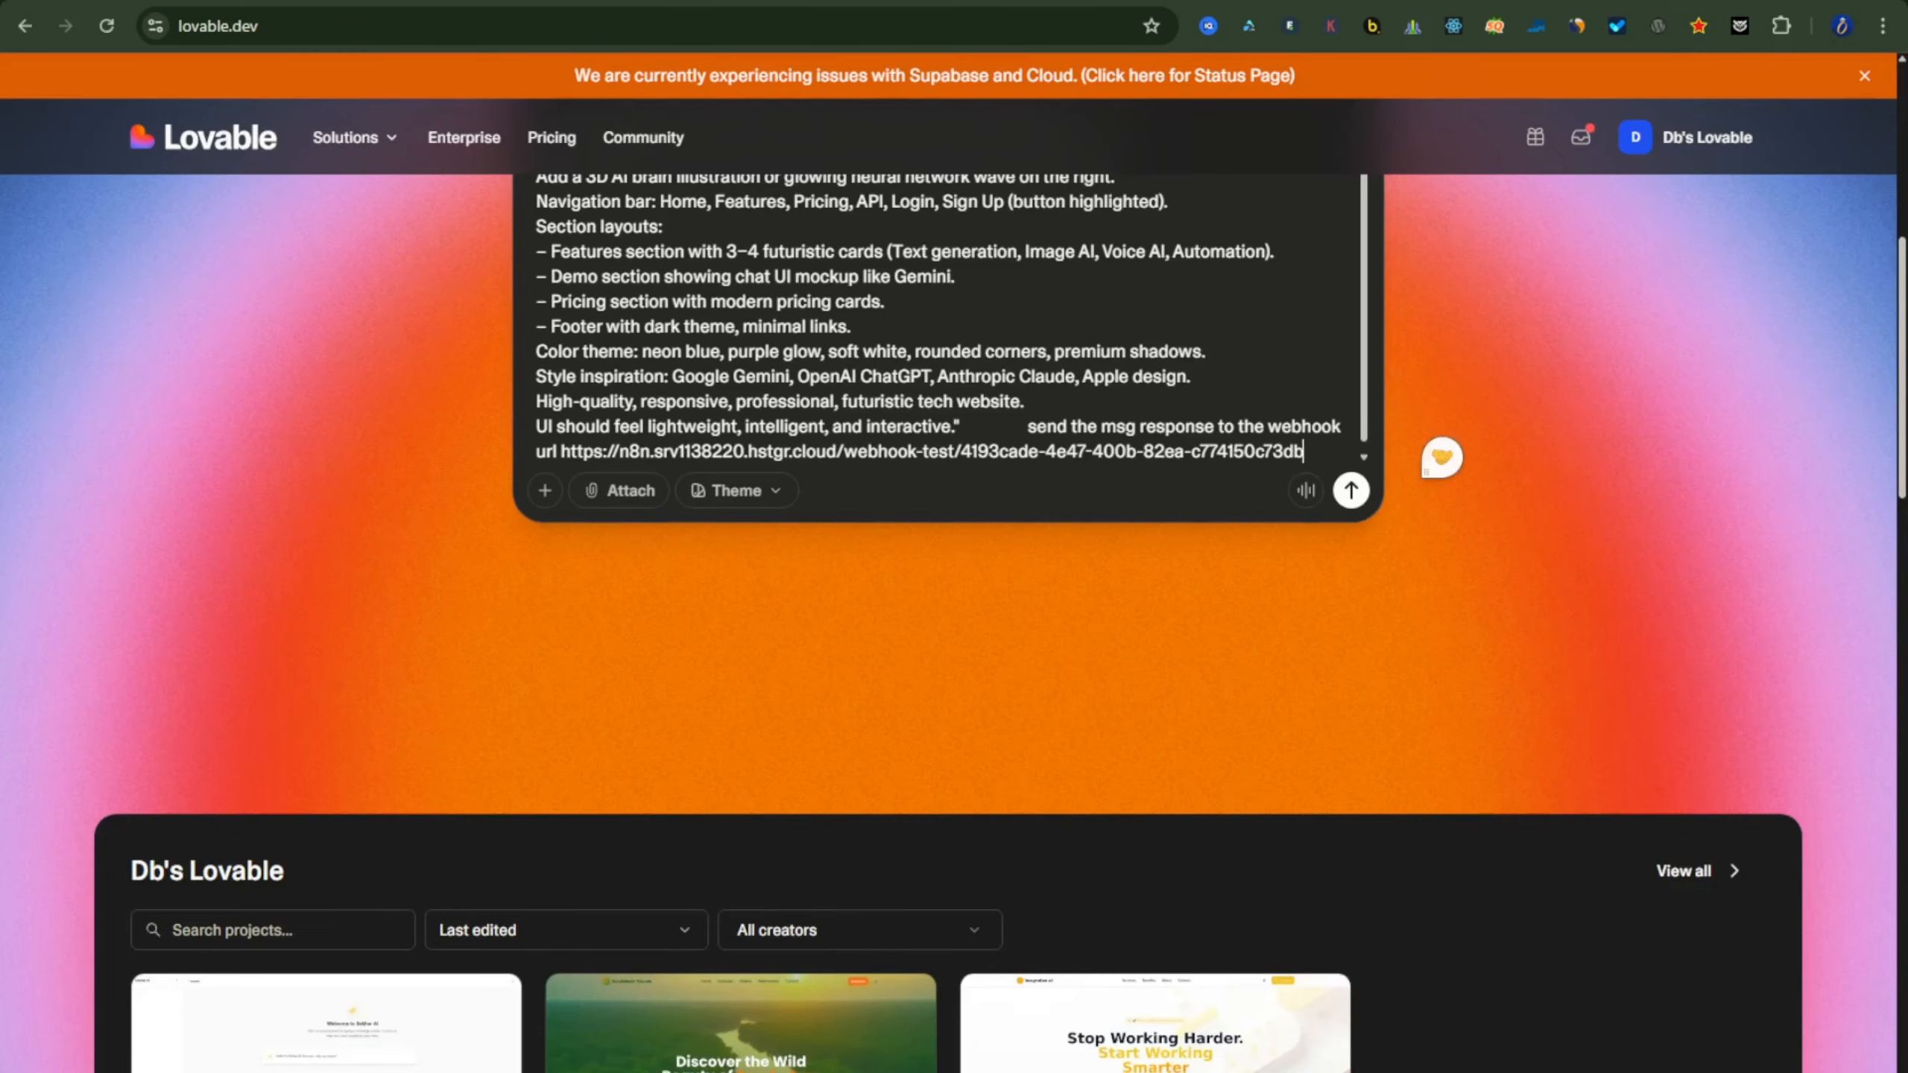
scroll(1257, 380, up, 2)
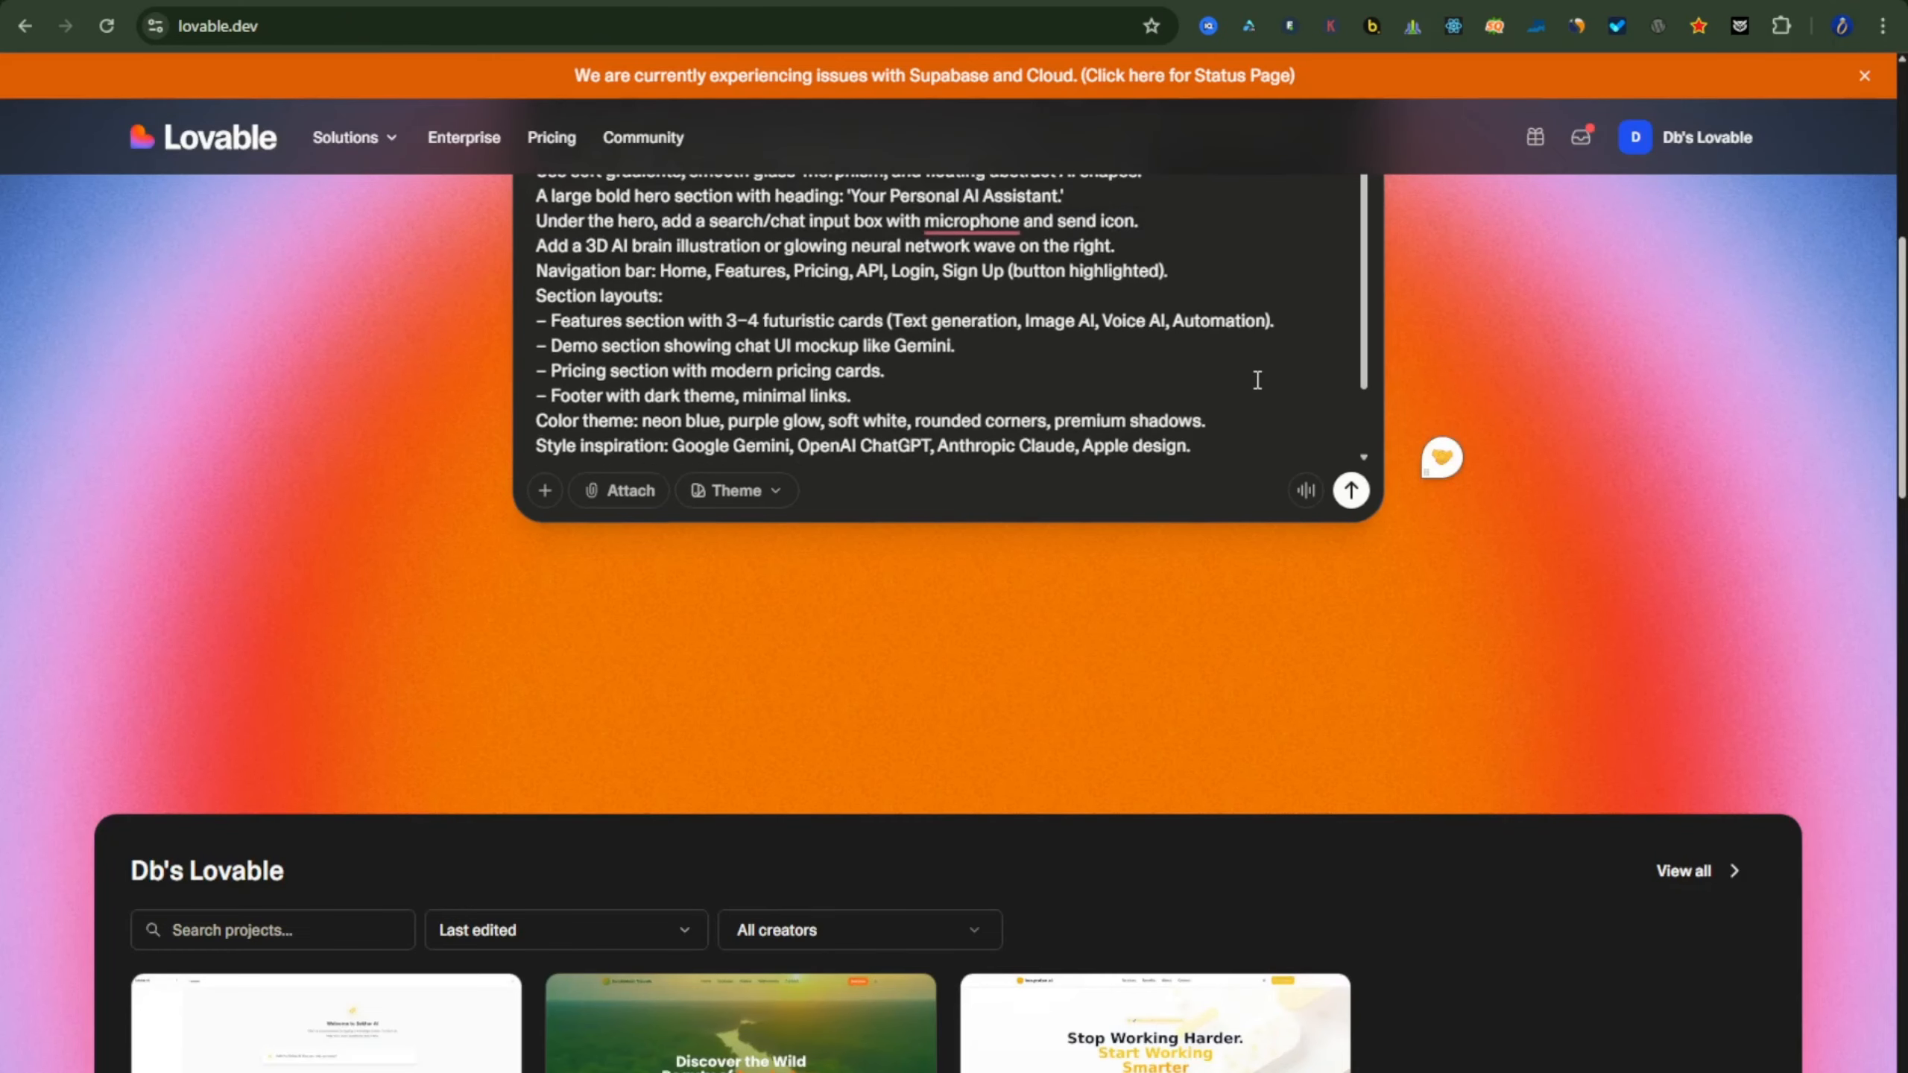
scroll(1256, 379, down, 3)
scroll(1676, 705, up, 3)
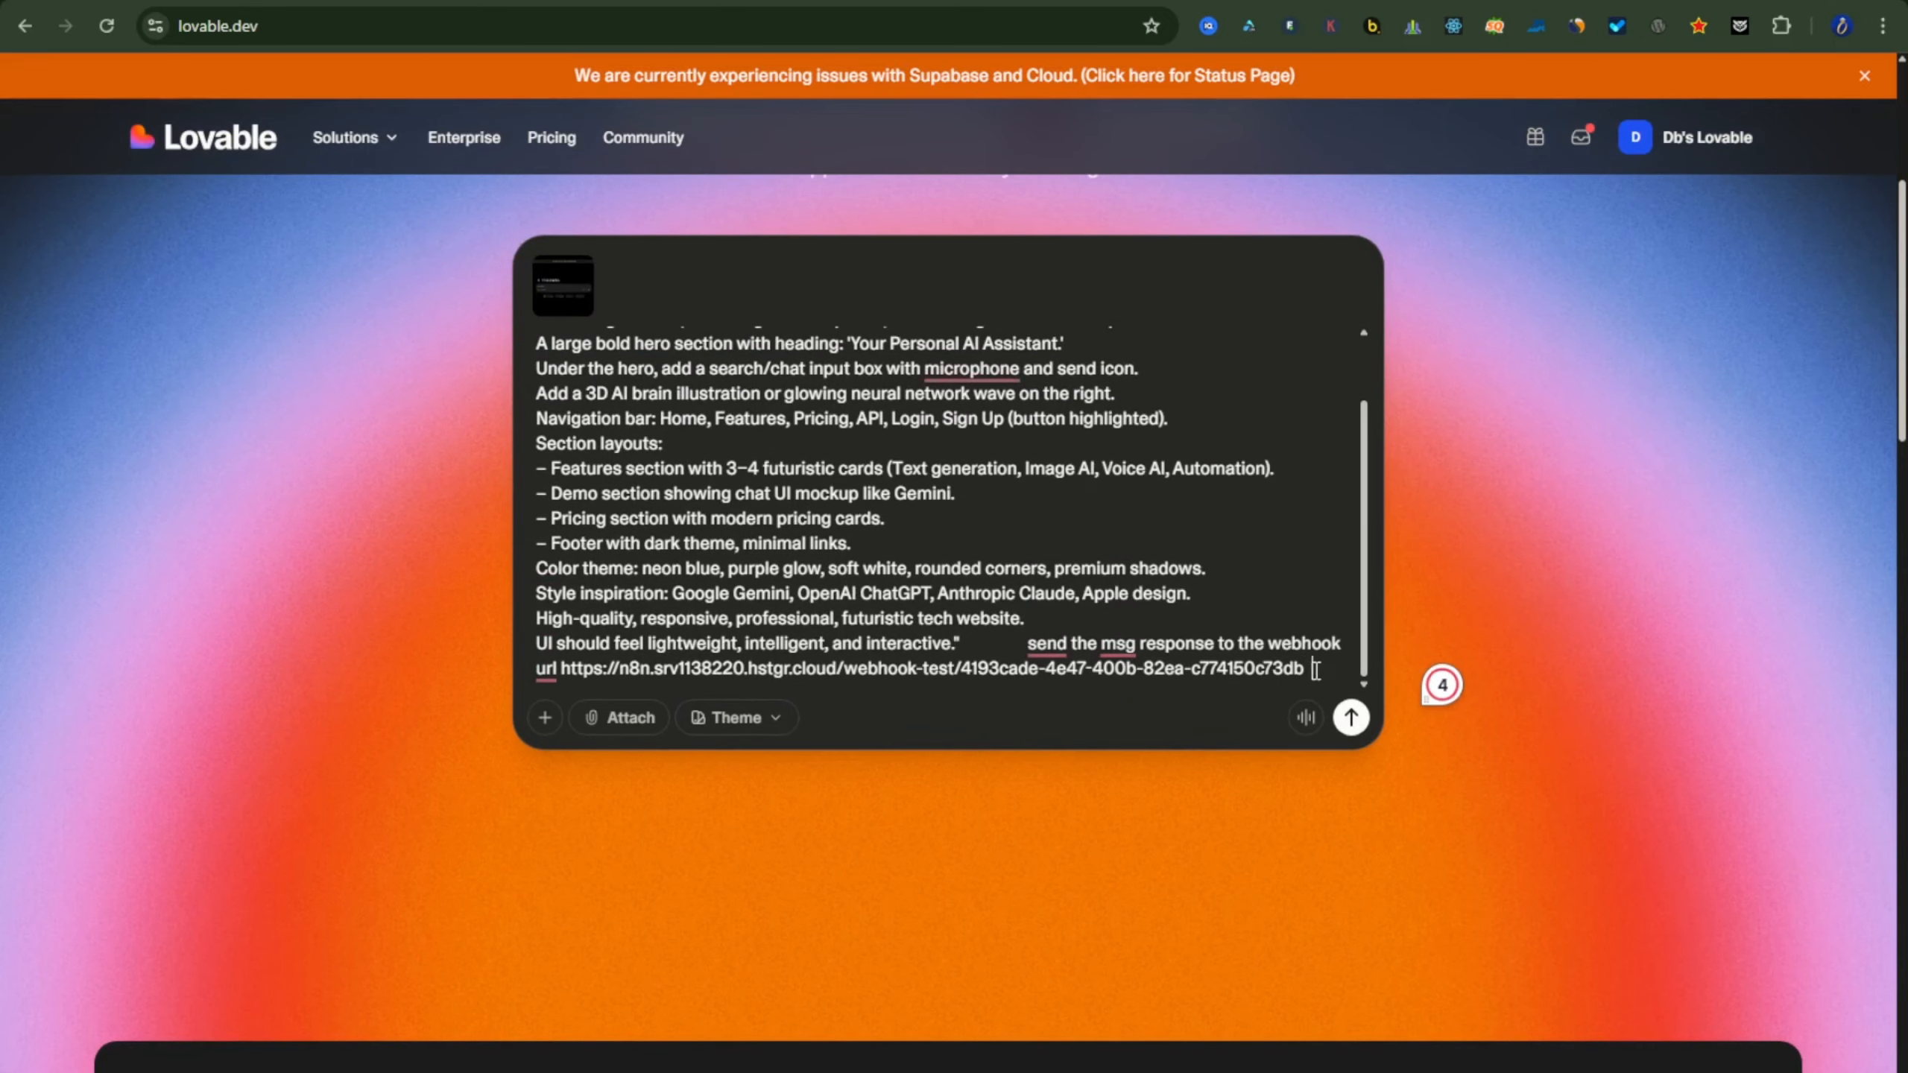
key(shift+Return)
text(dark)
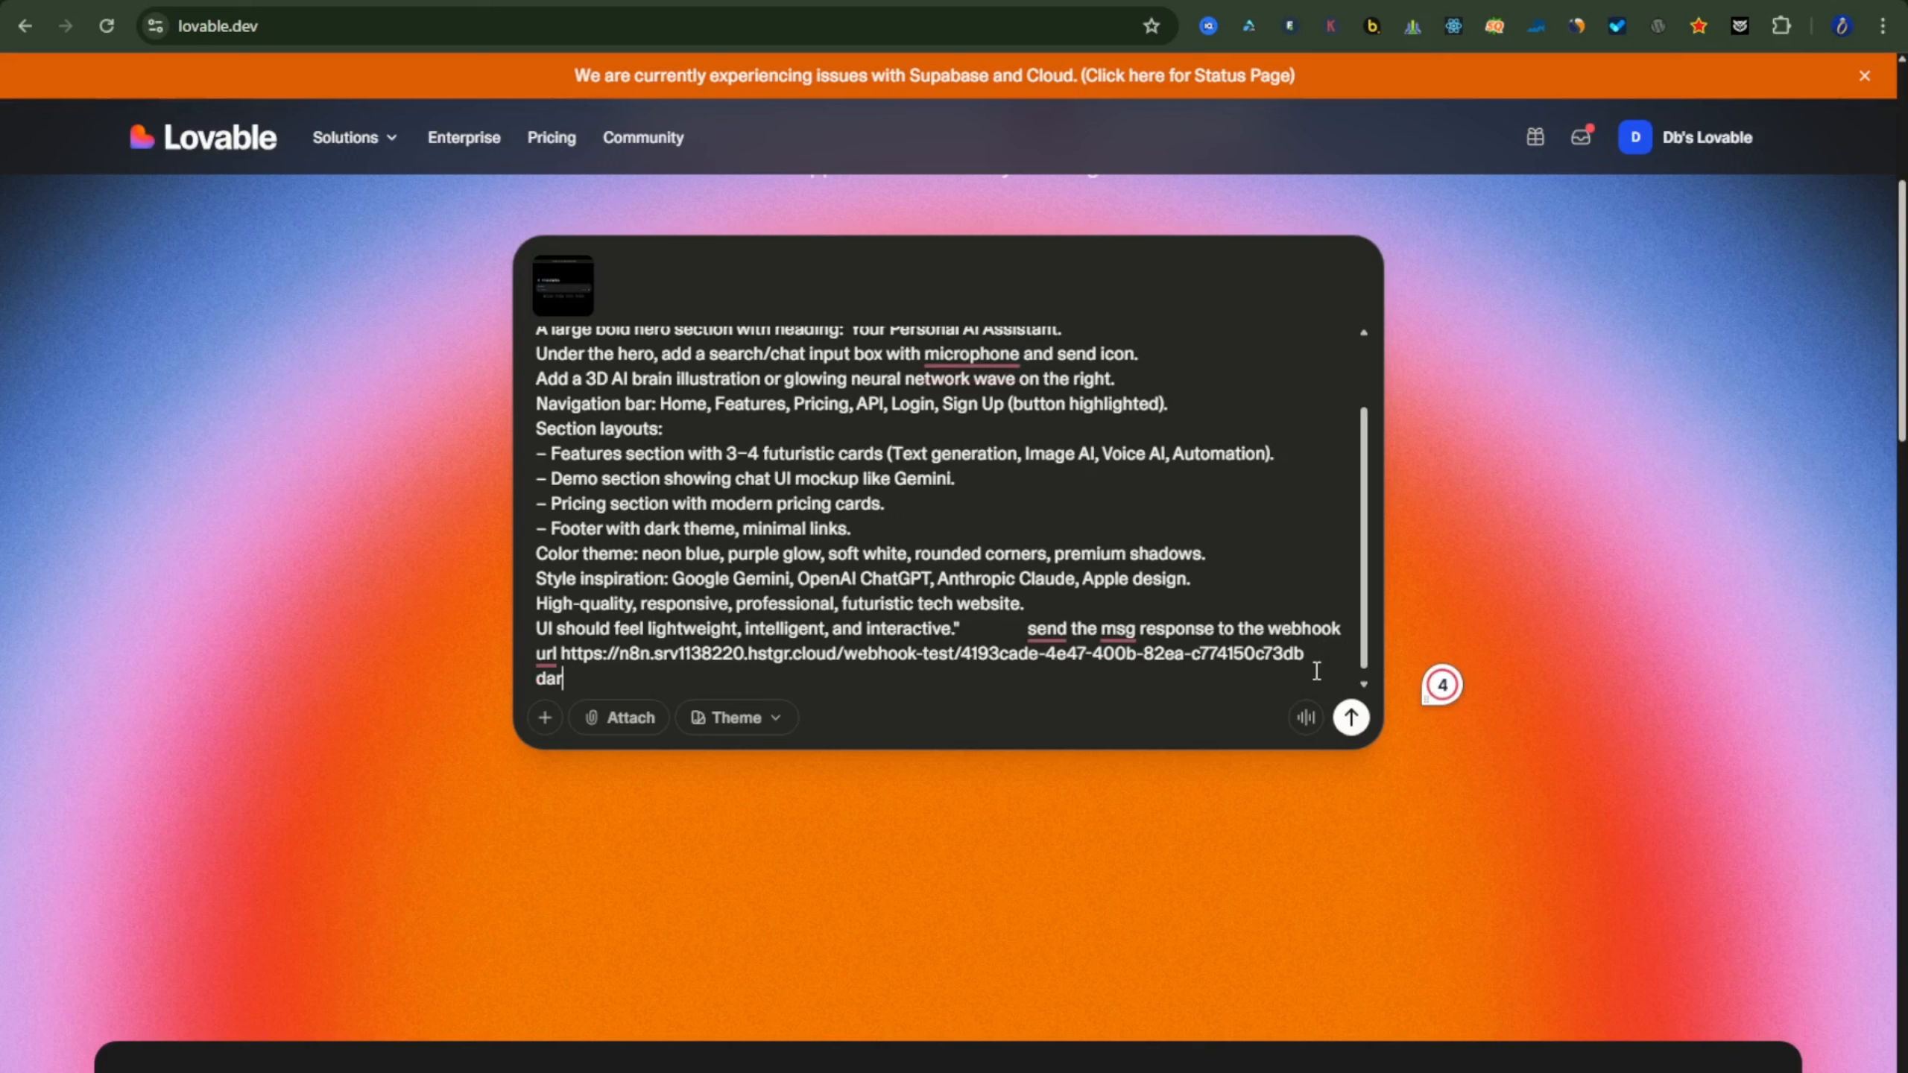
key(BackSpace)
key(BackSpace)
key(BackSpace)
key(BackSpace)
key(BackSpace)
text(y)
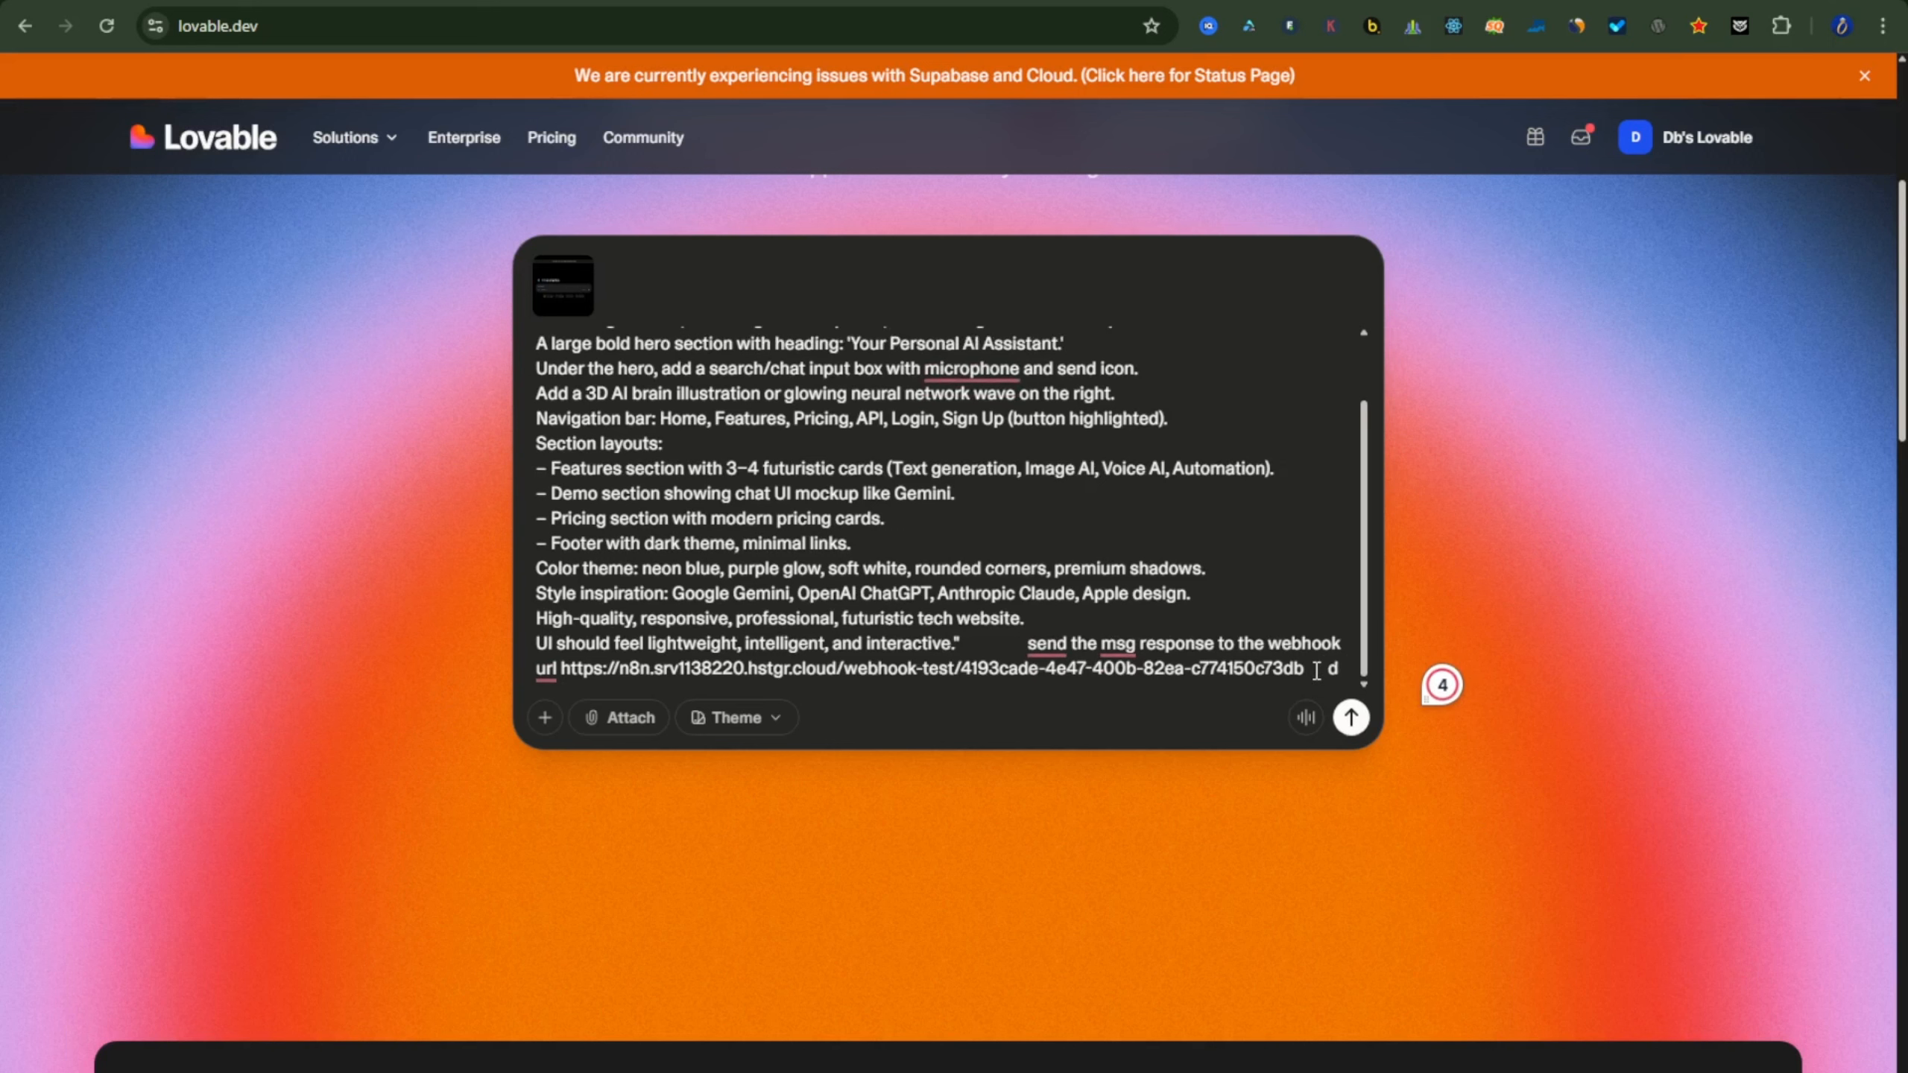
text(ello)
key(BackSpace)
key(BackSpace)
key(BackSpace)
key(BackSpace)
key(BackSpace)
- Append "blue theme" after the webhook URL in the Lovable prompt and submit it to start building the website
text(blui)
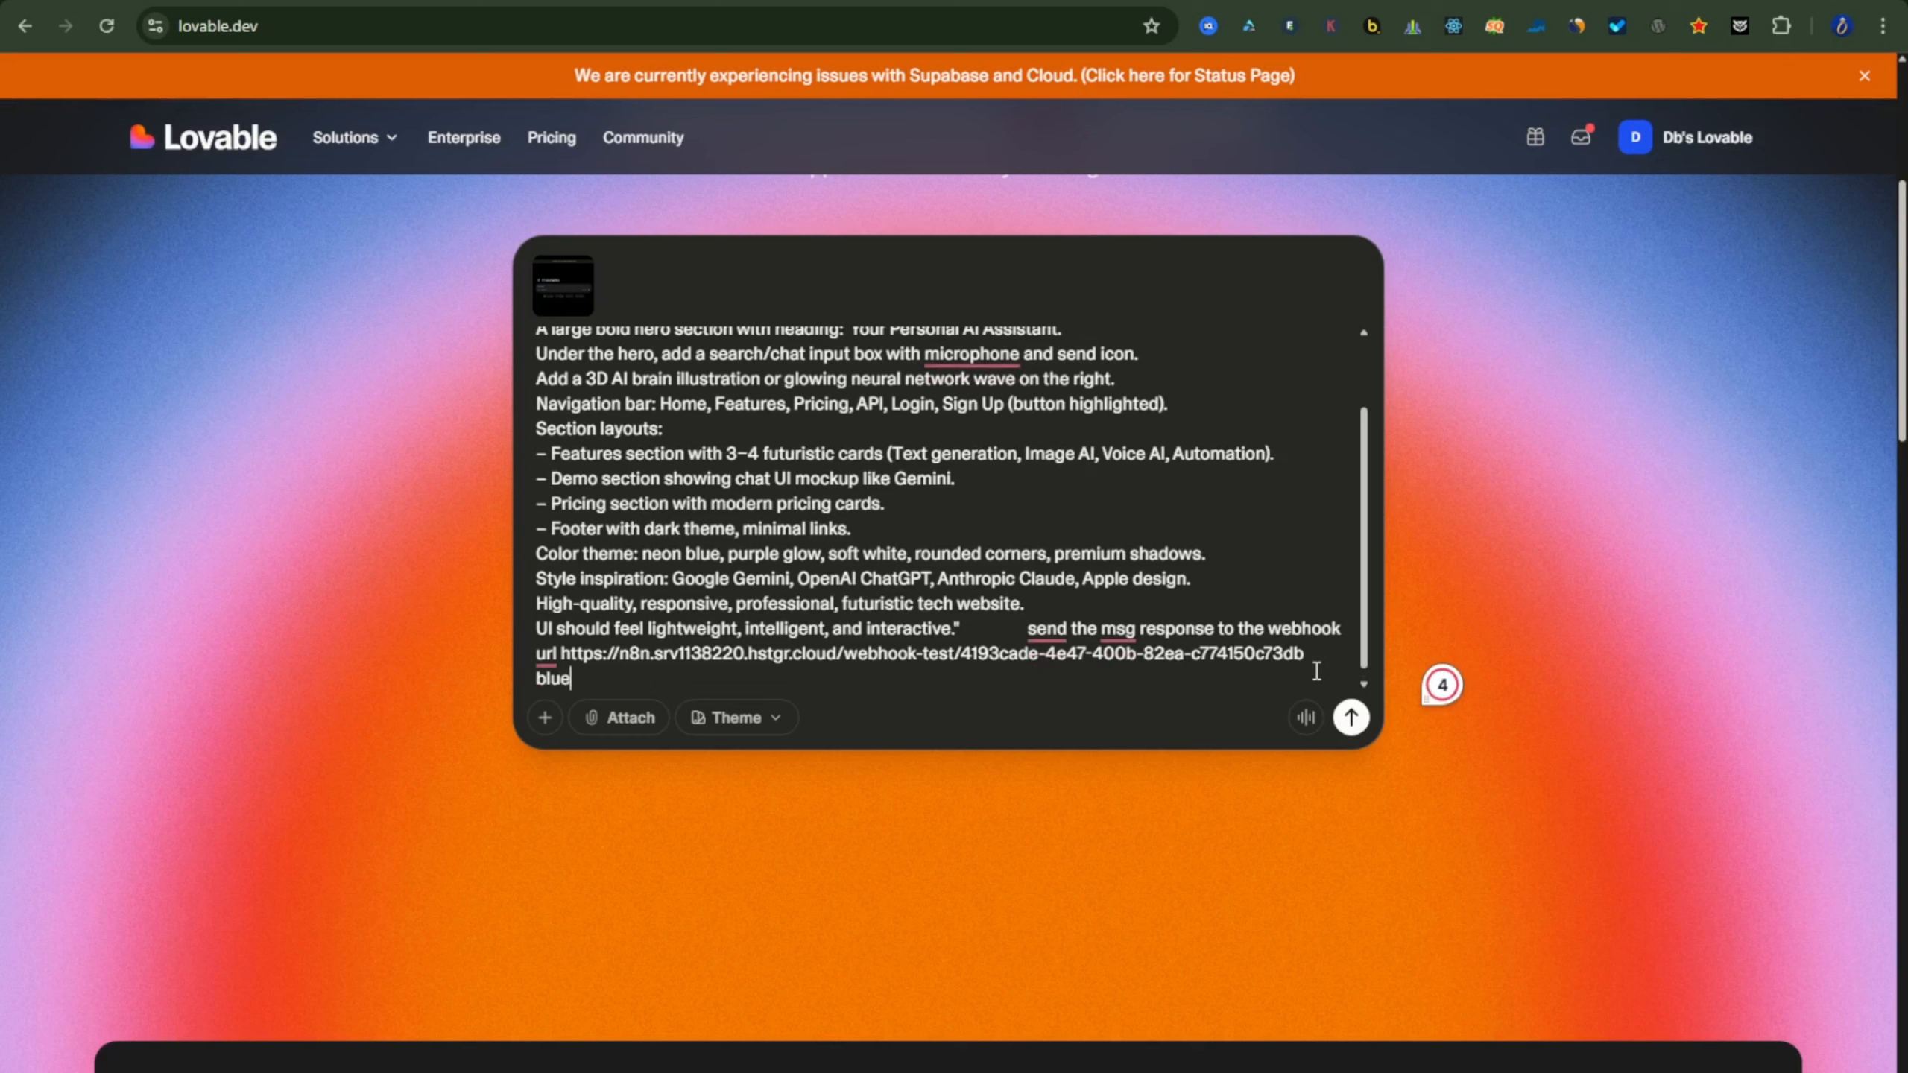
text( theme)
click(1363, 721)
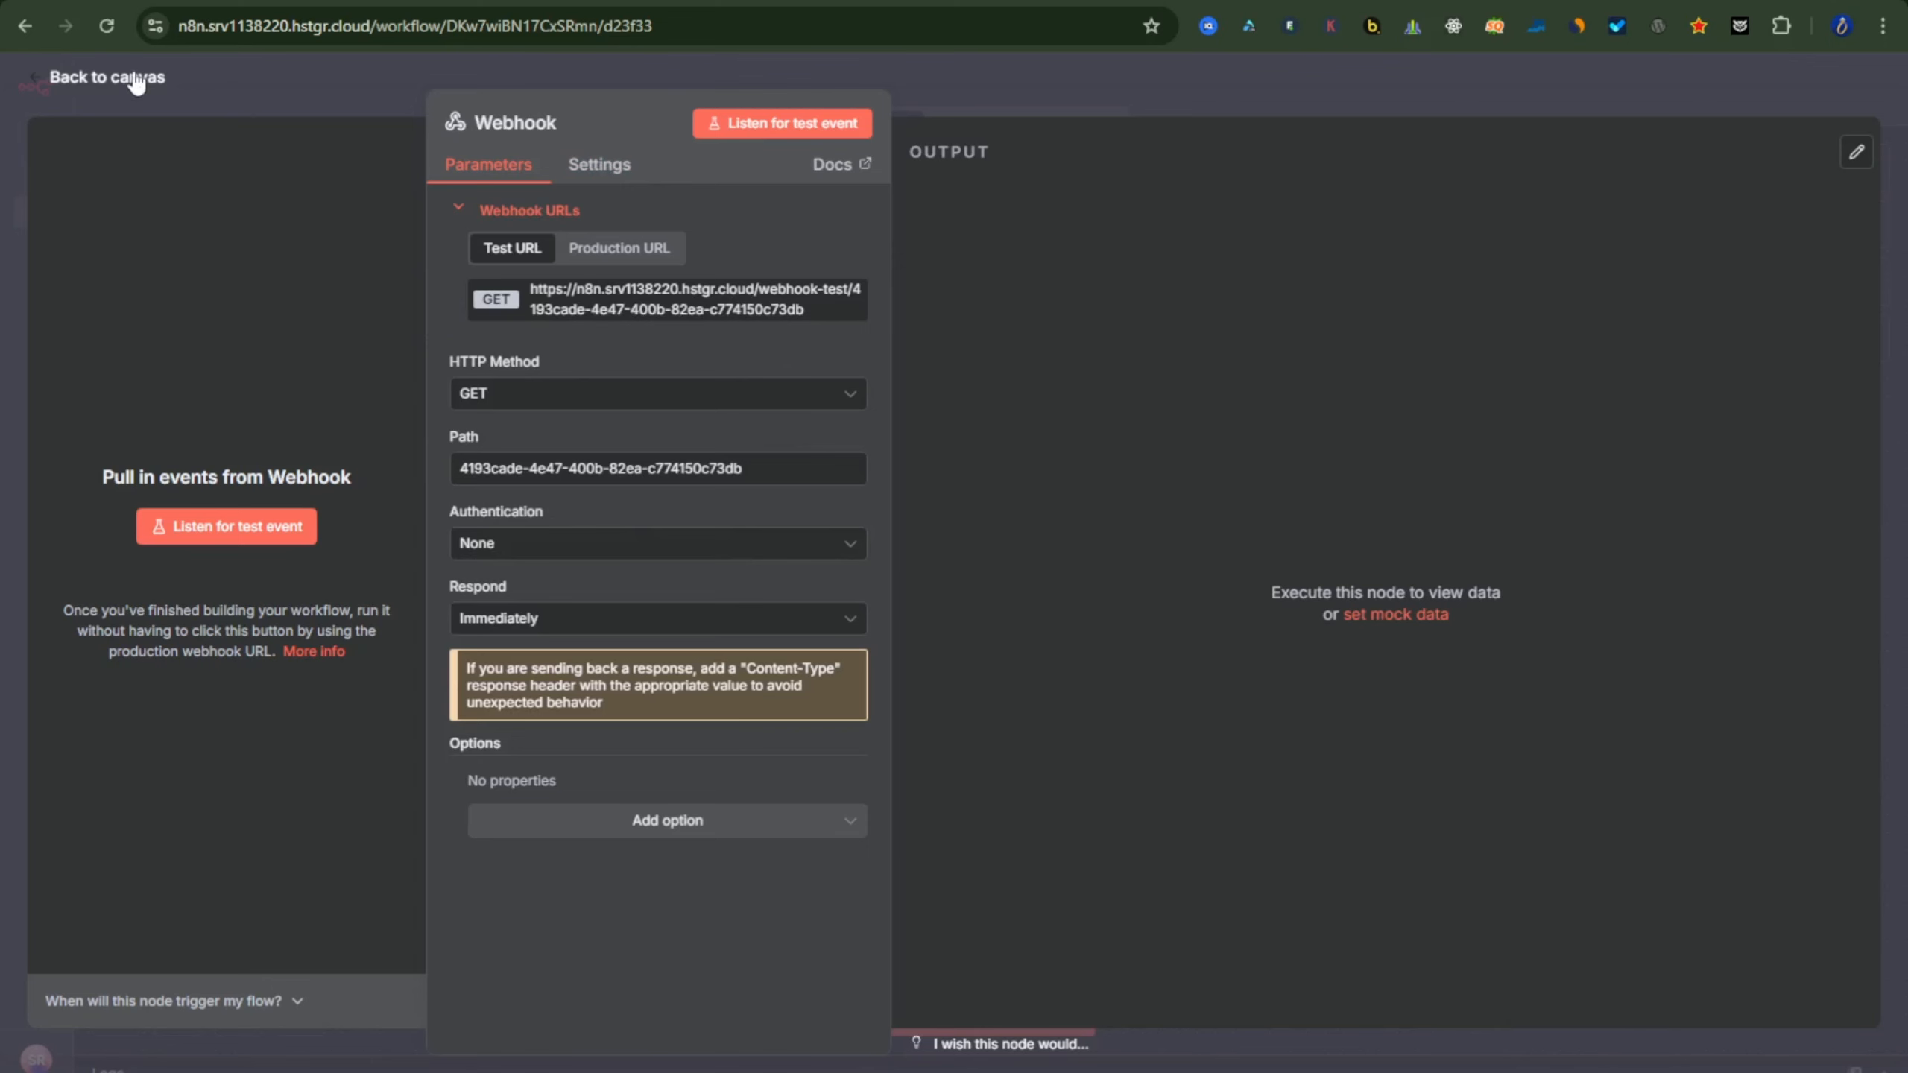
- Return from the Webhook node to the workflow canvas in n8n, and allow enabling Cloud for the project in Lovable
click(107, 78)
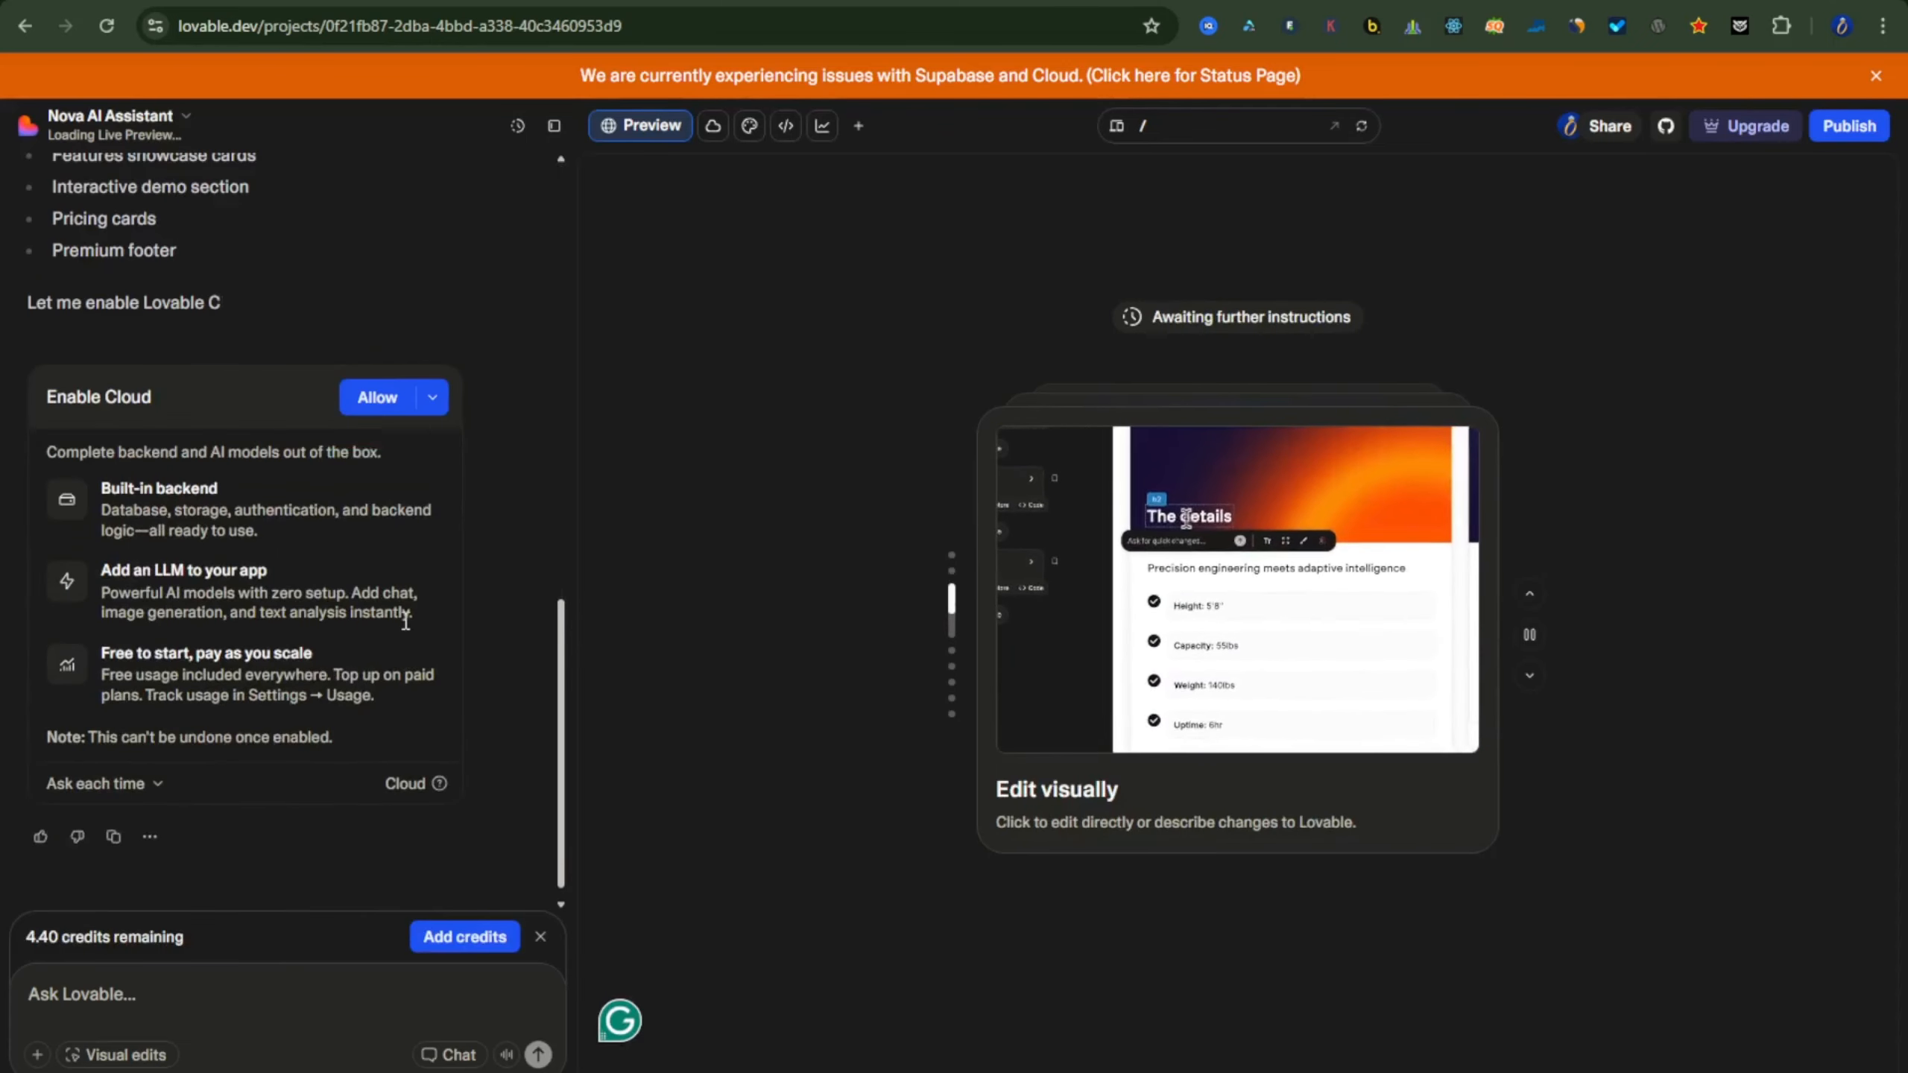
click(386, 410)
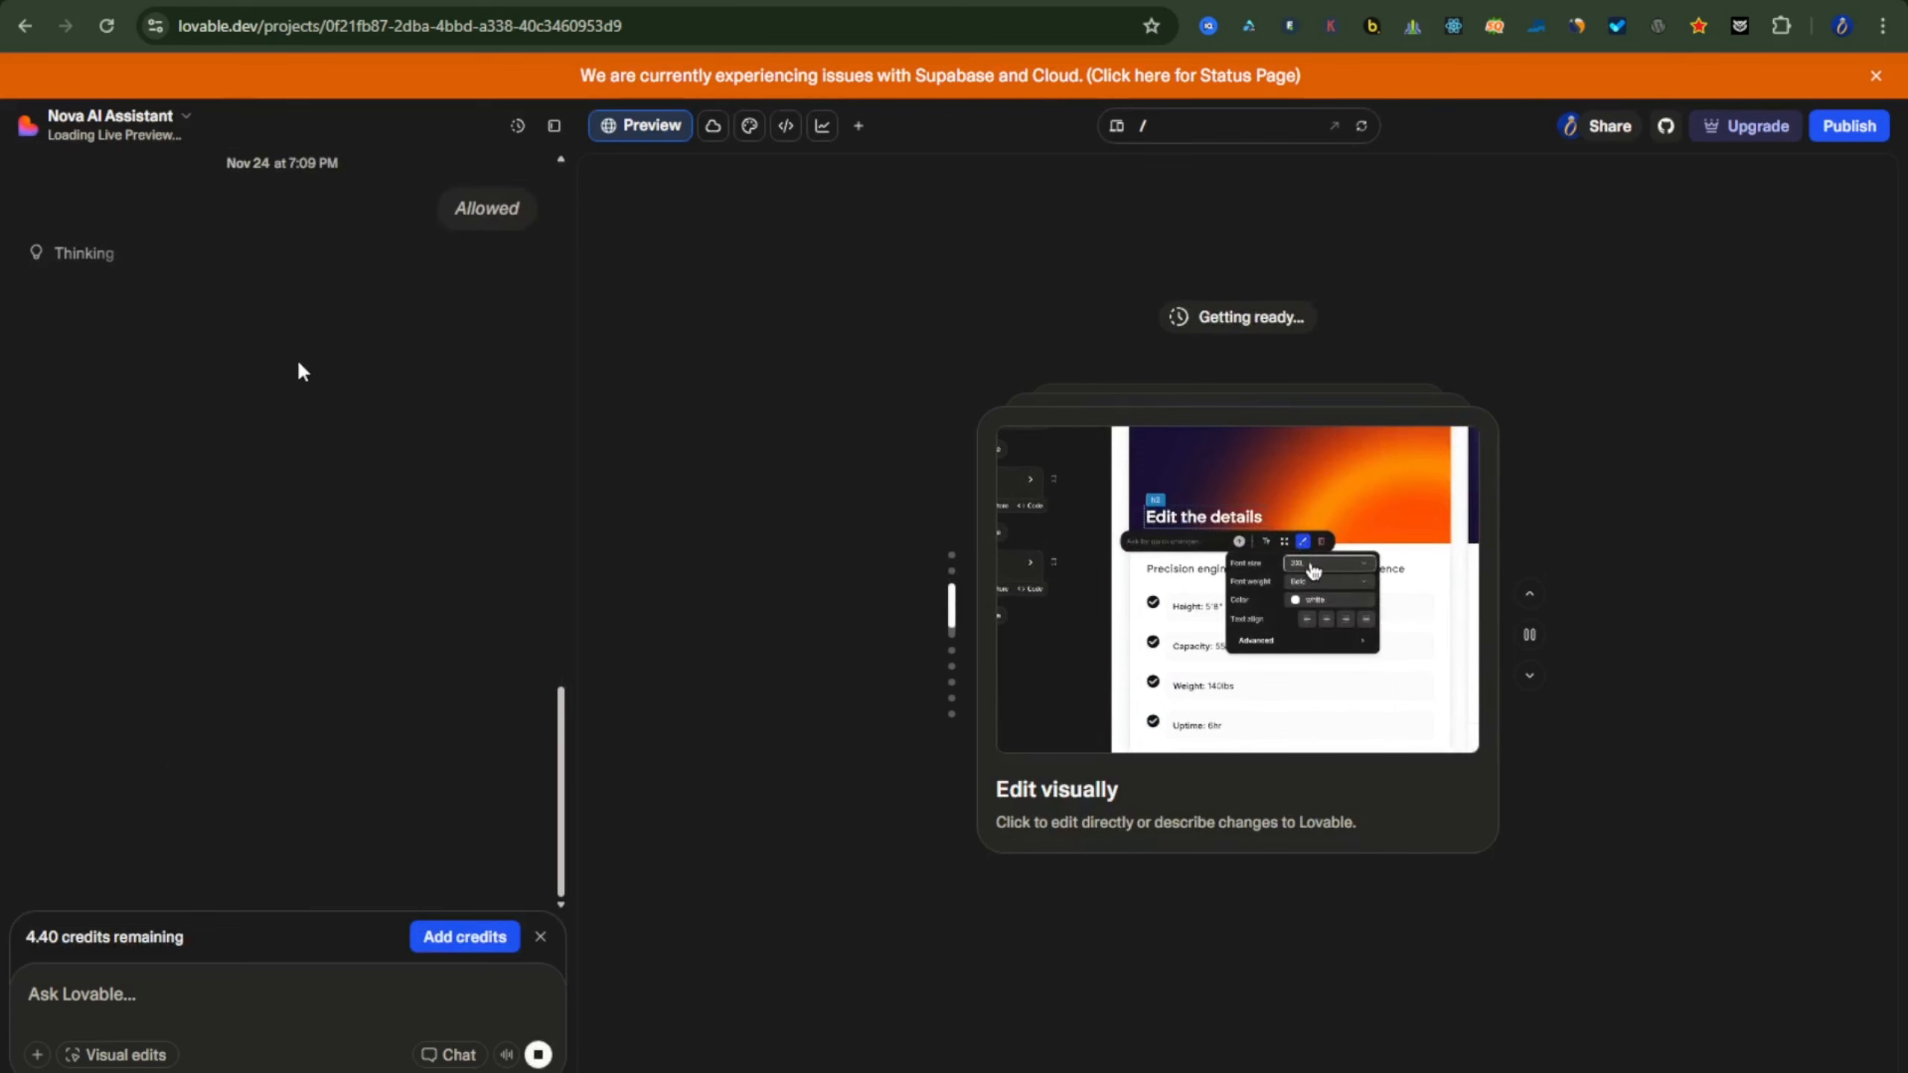
scroll(298, 360, up, 5)
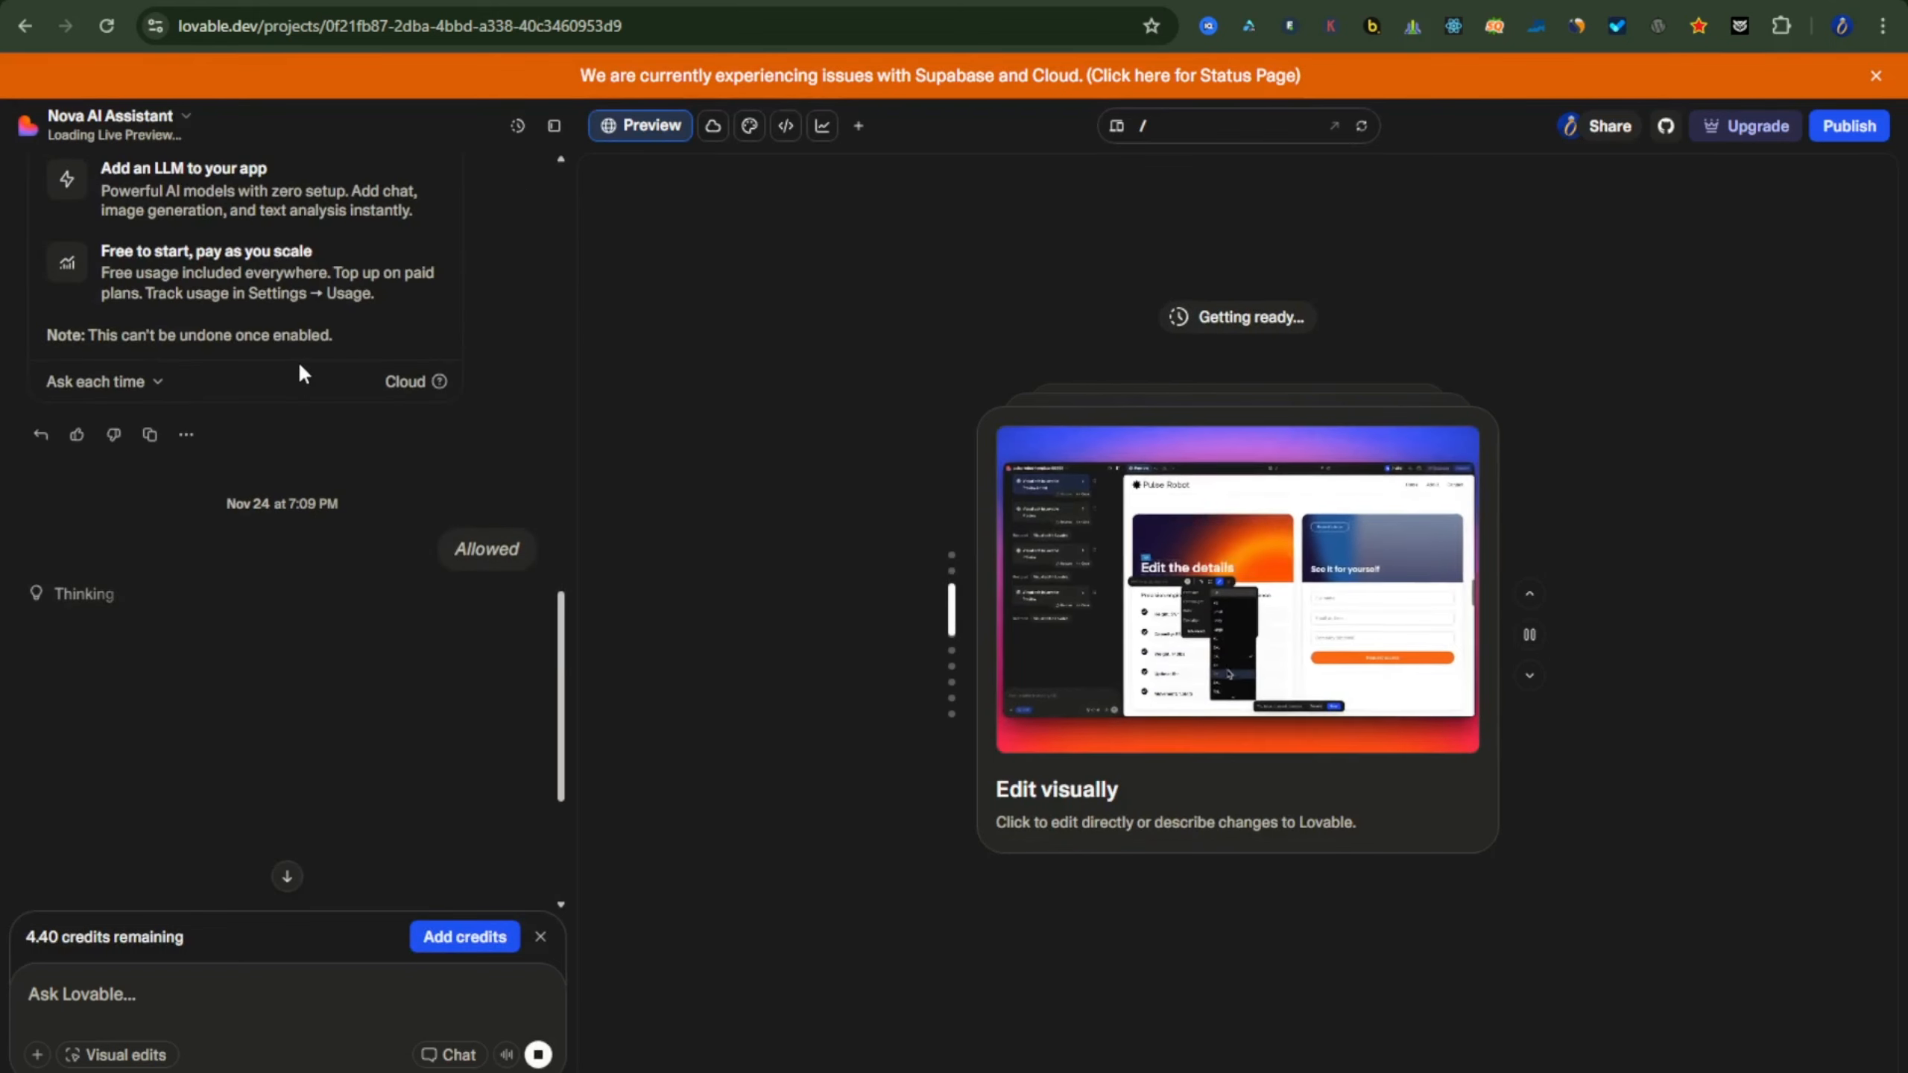
scroll(298, 354, up, 5)
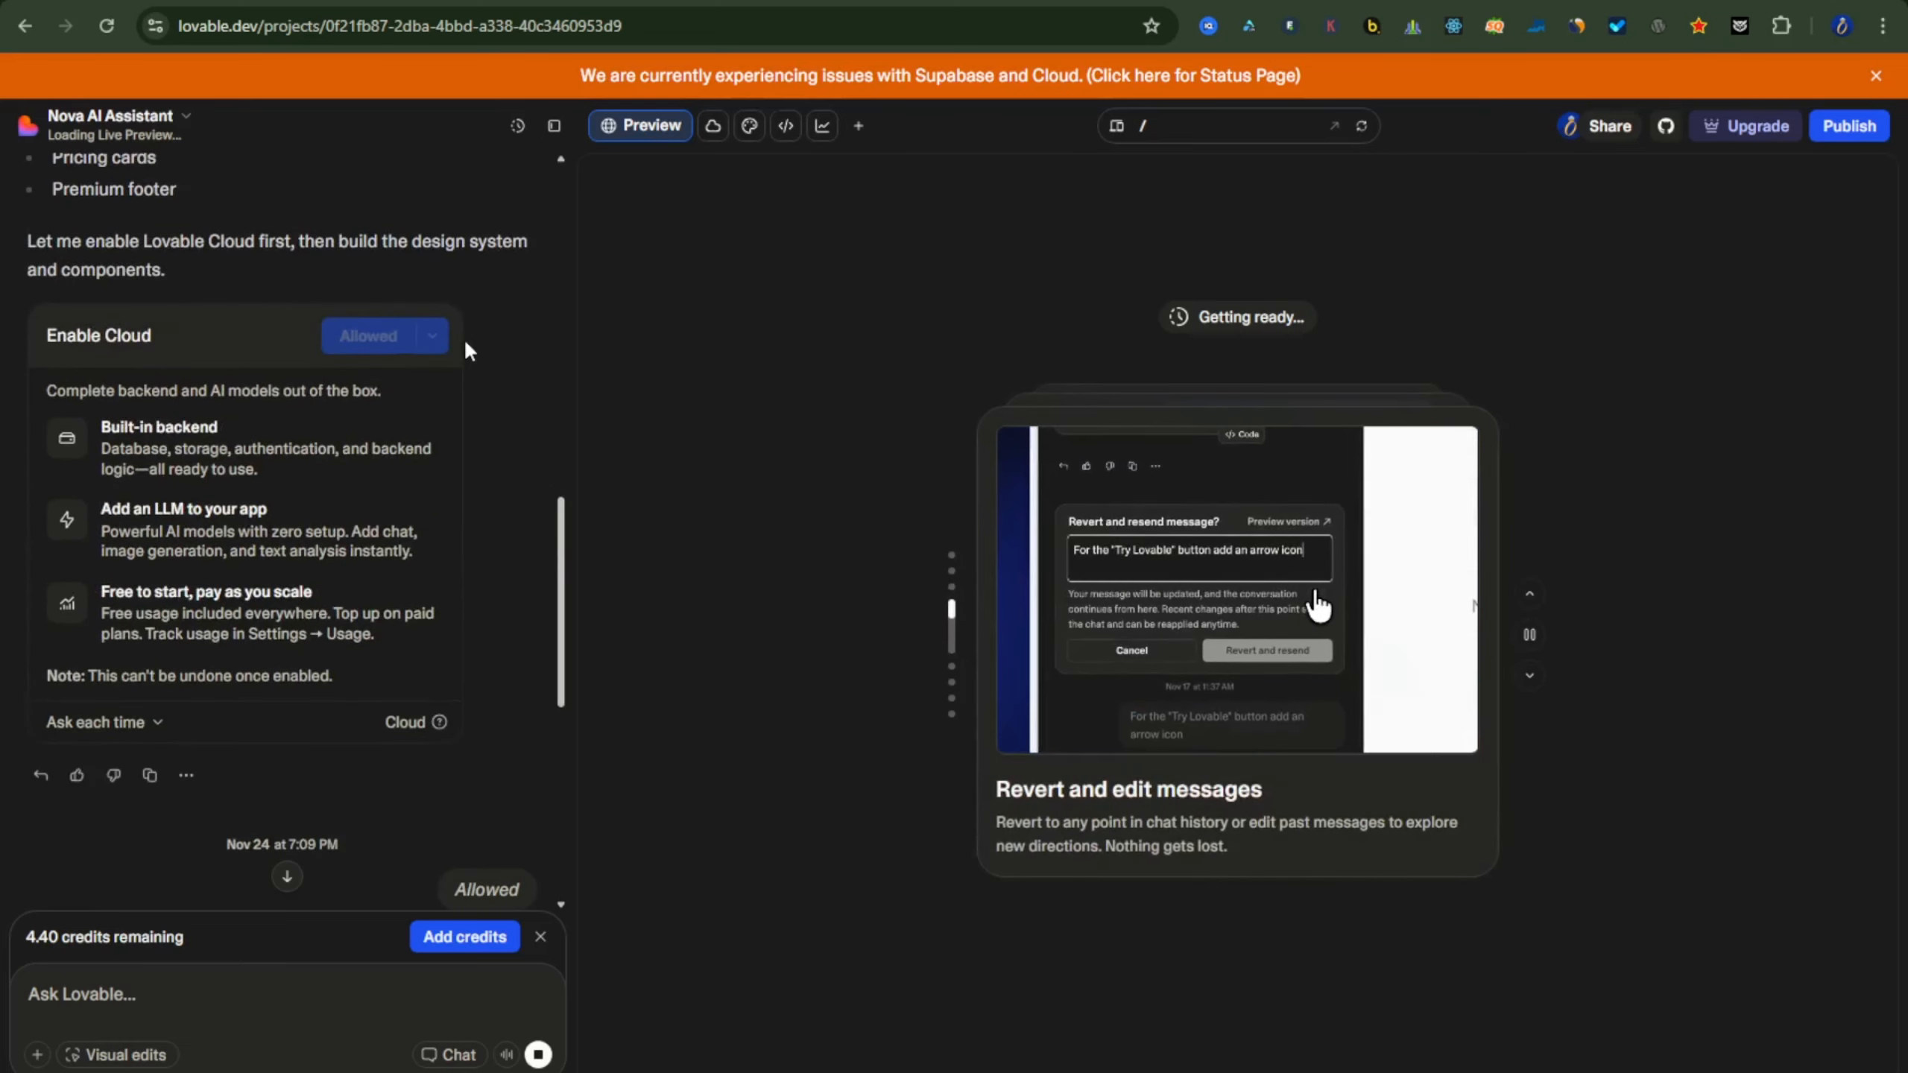
scroll(467, 352, down, 6)
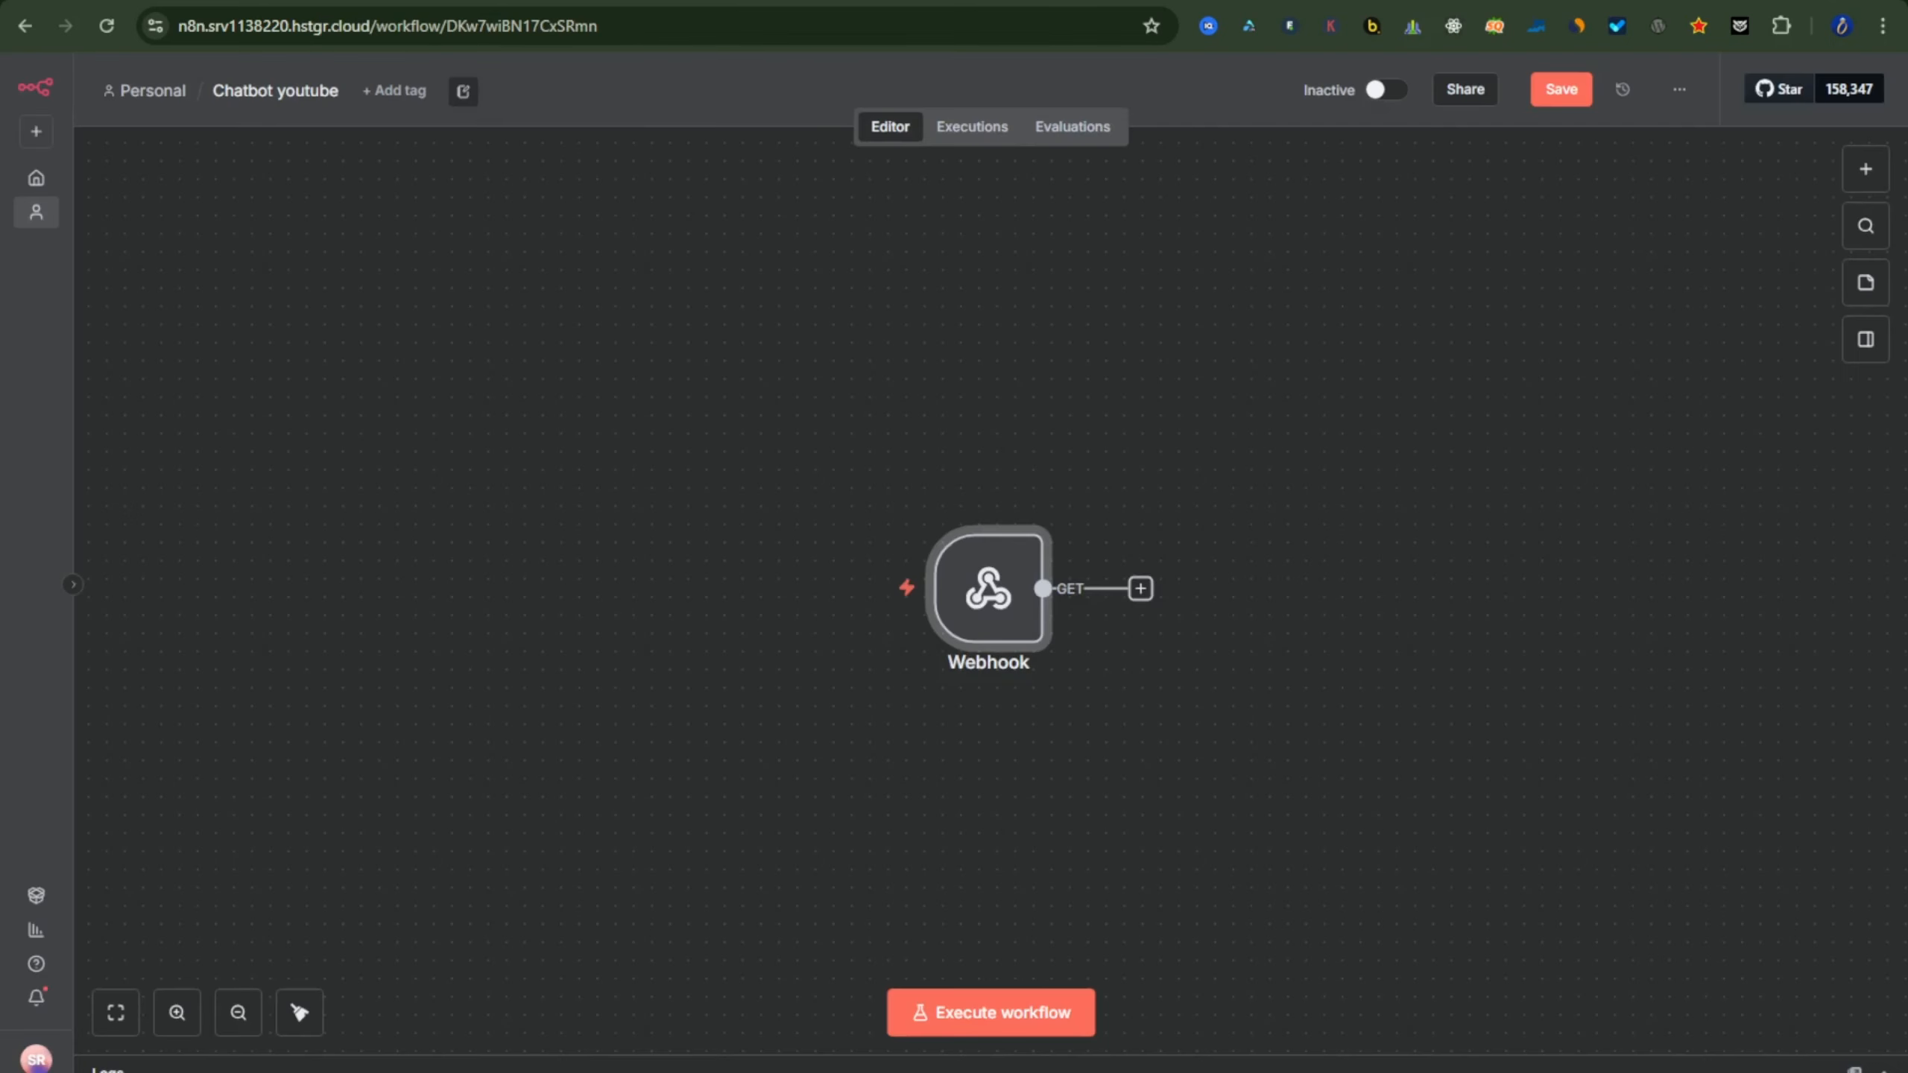
- Add an AI Agent node after the Webhook in the Chatbot youtube workflow in n8n
click(1140, 589)
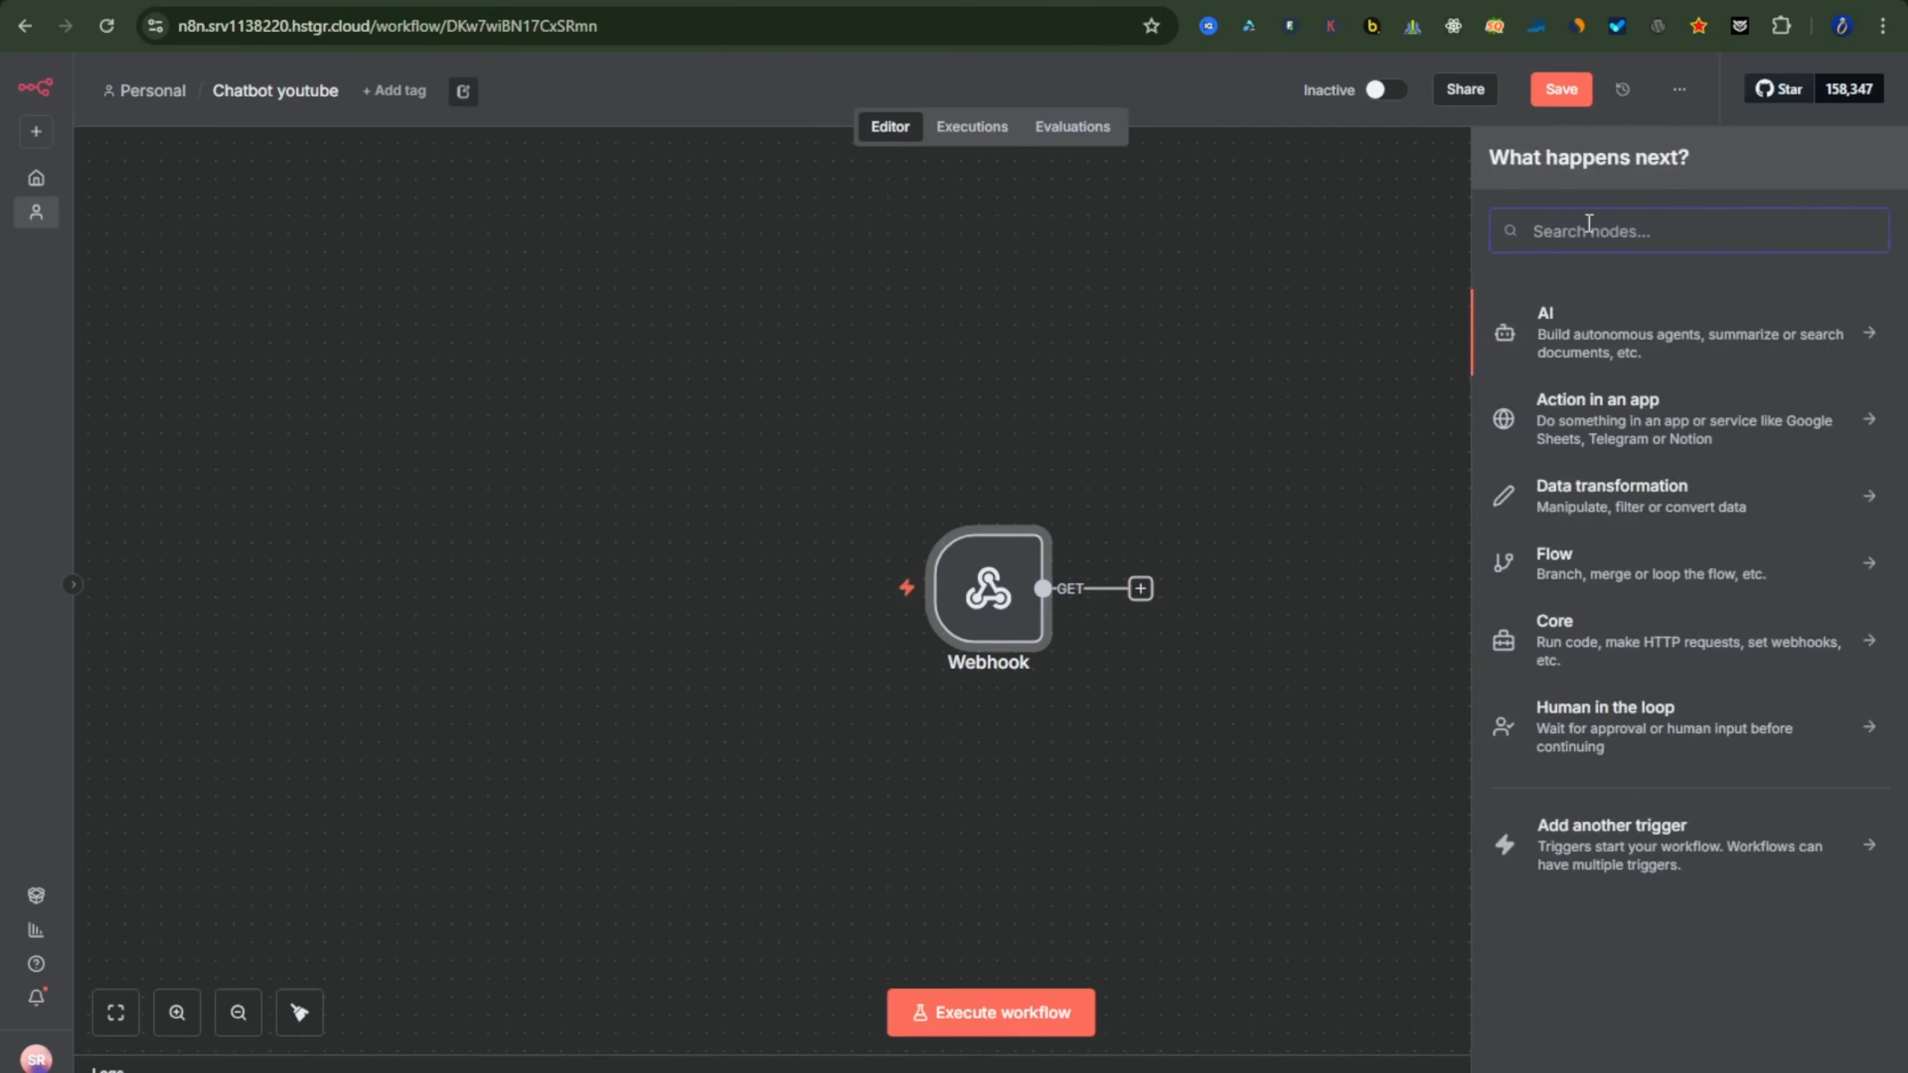
click(1600, 328)
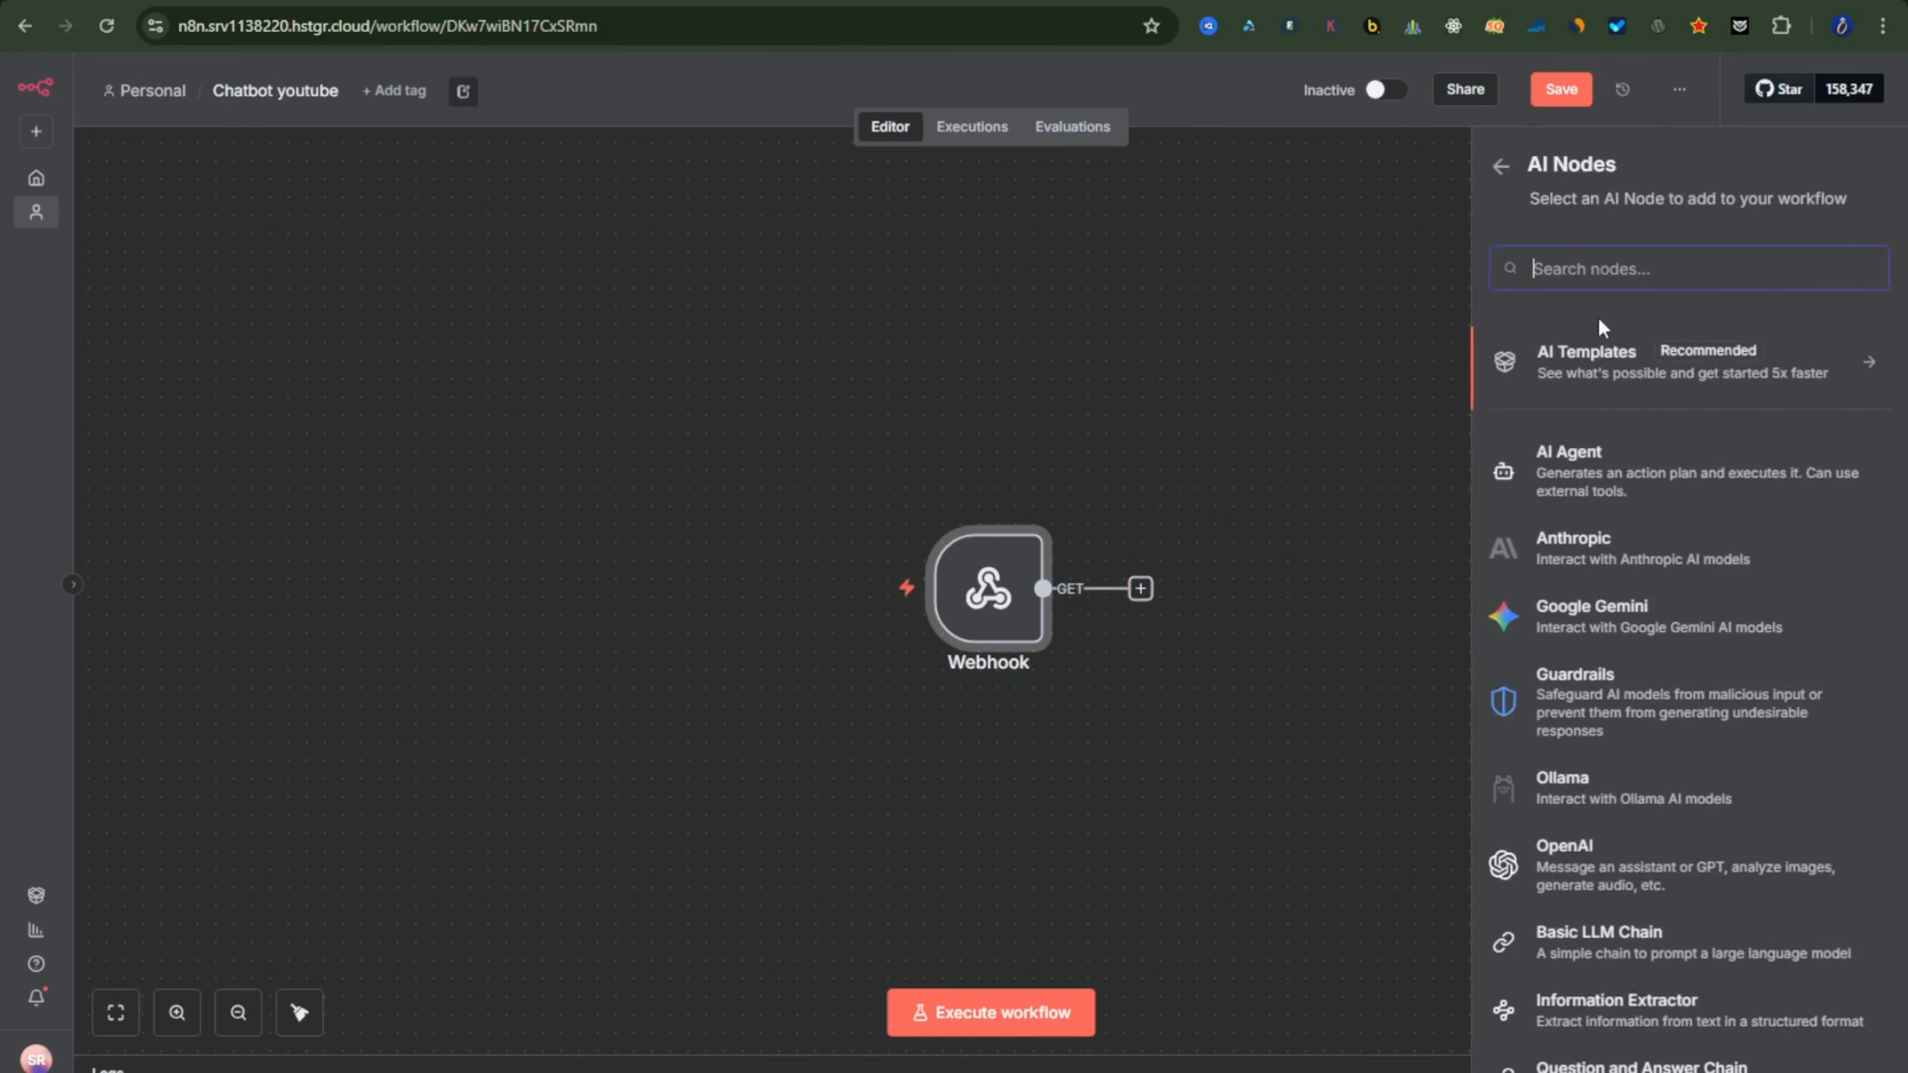
click(1566, 475)
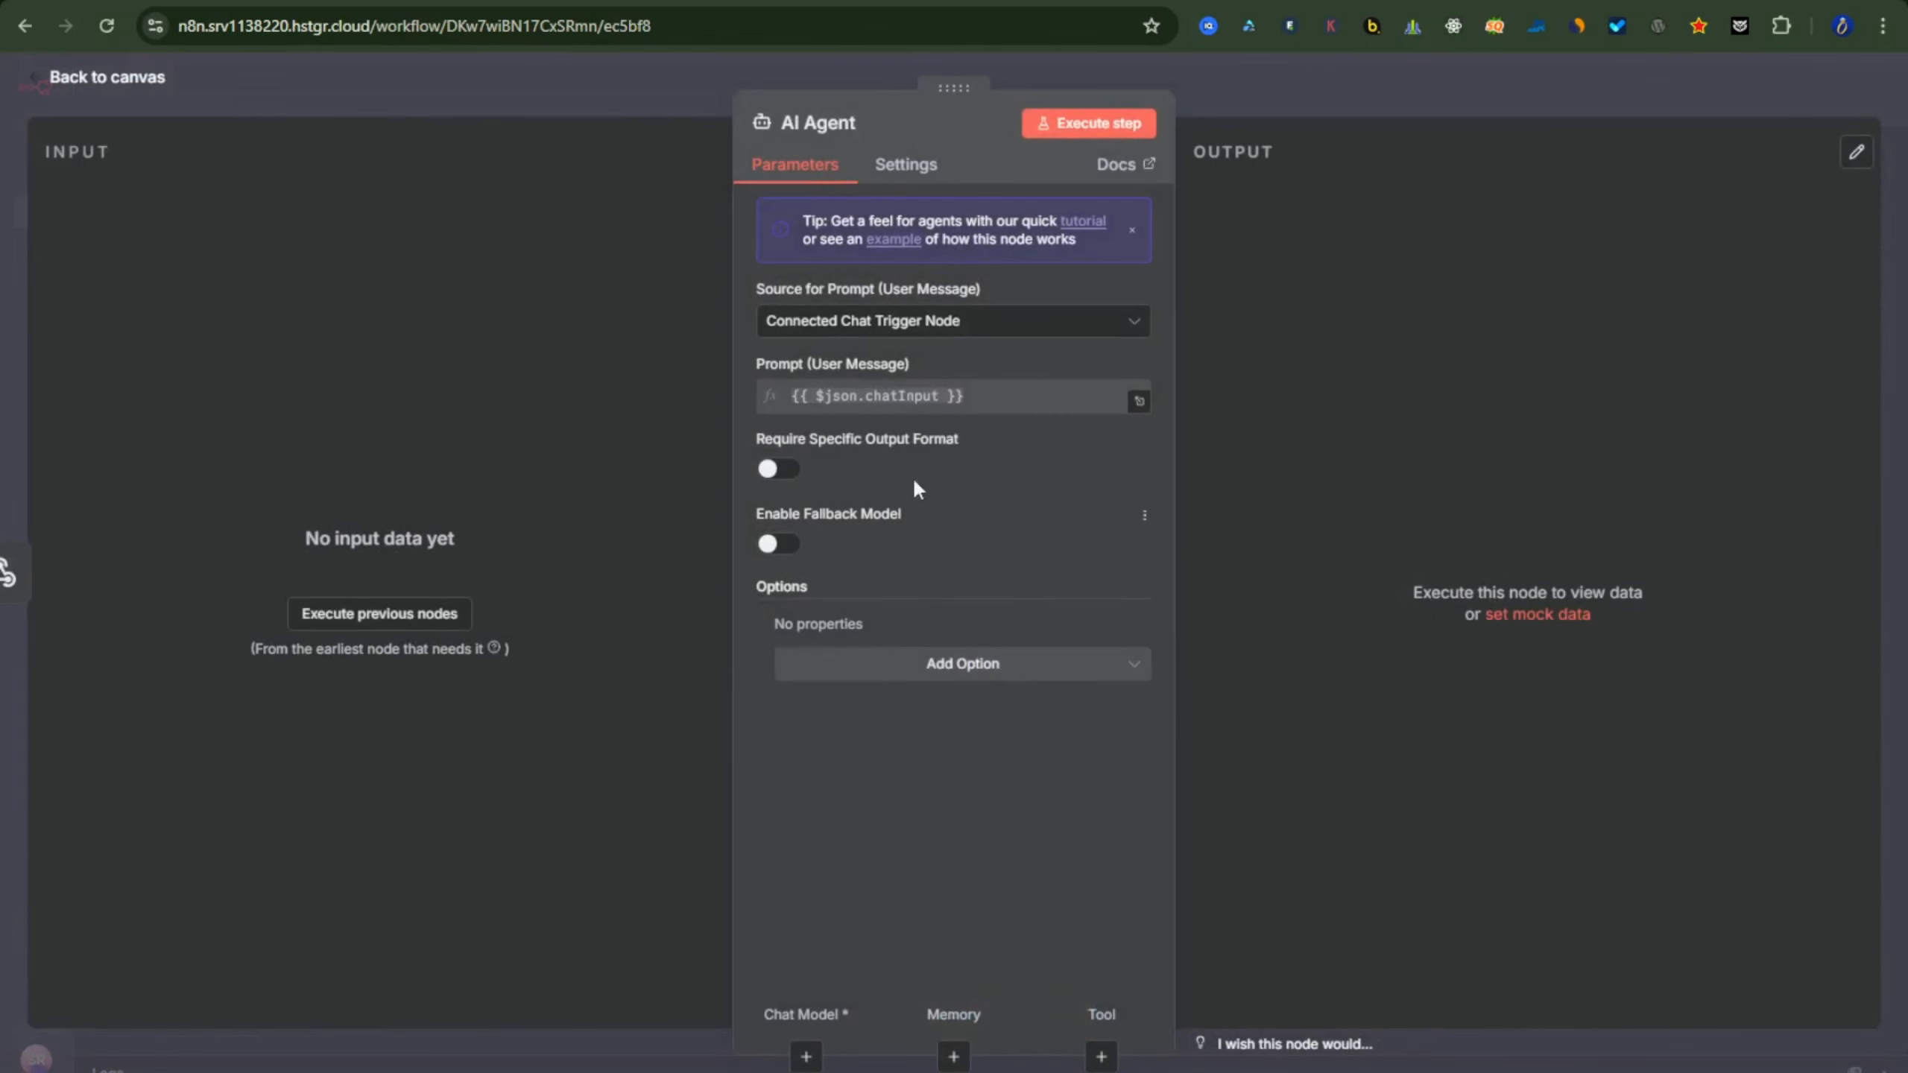
- Set the AI Agent's prompt source to Define below with the user message "hello how are you ?" and return to the canvas
click(1052, 331)
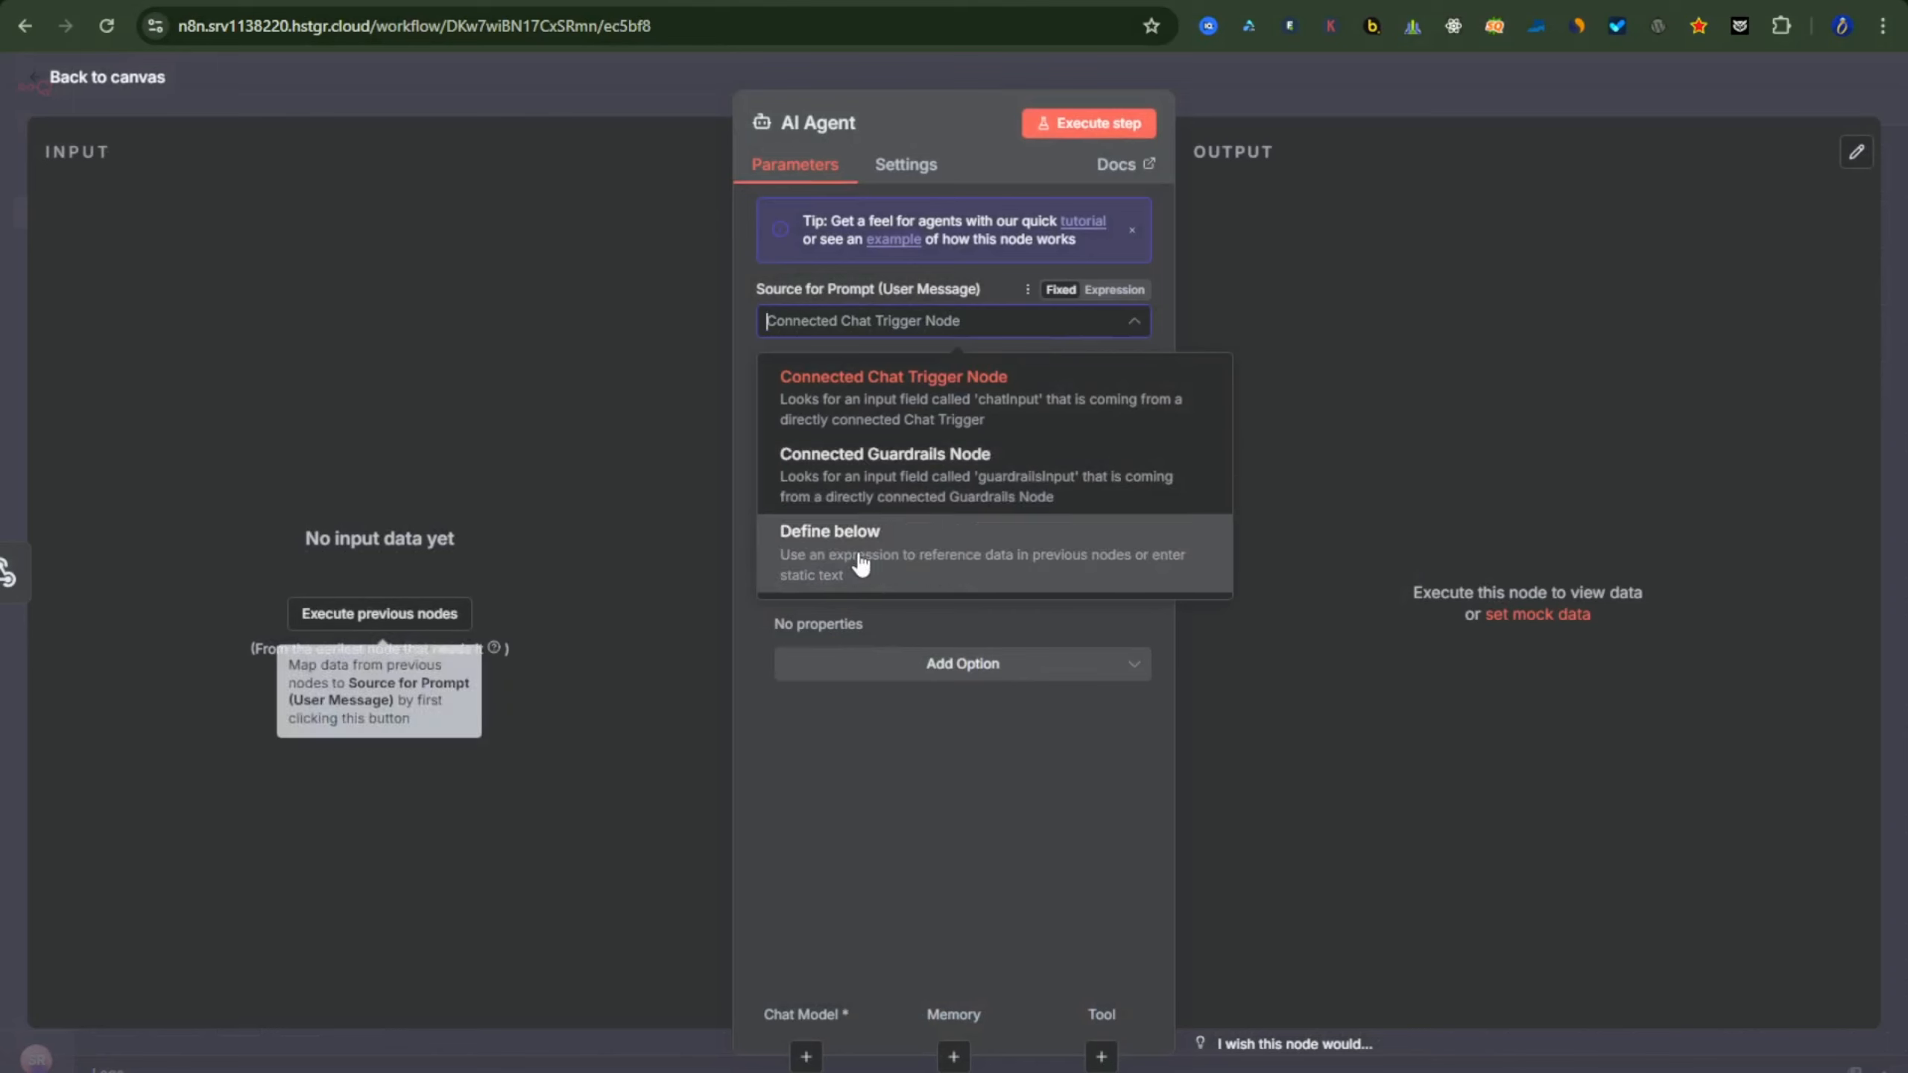
click(889, 564)
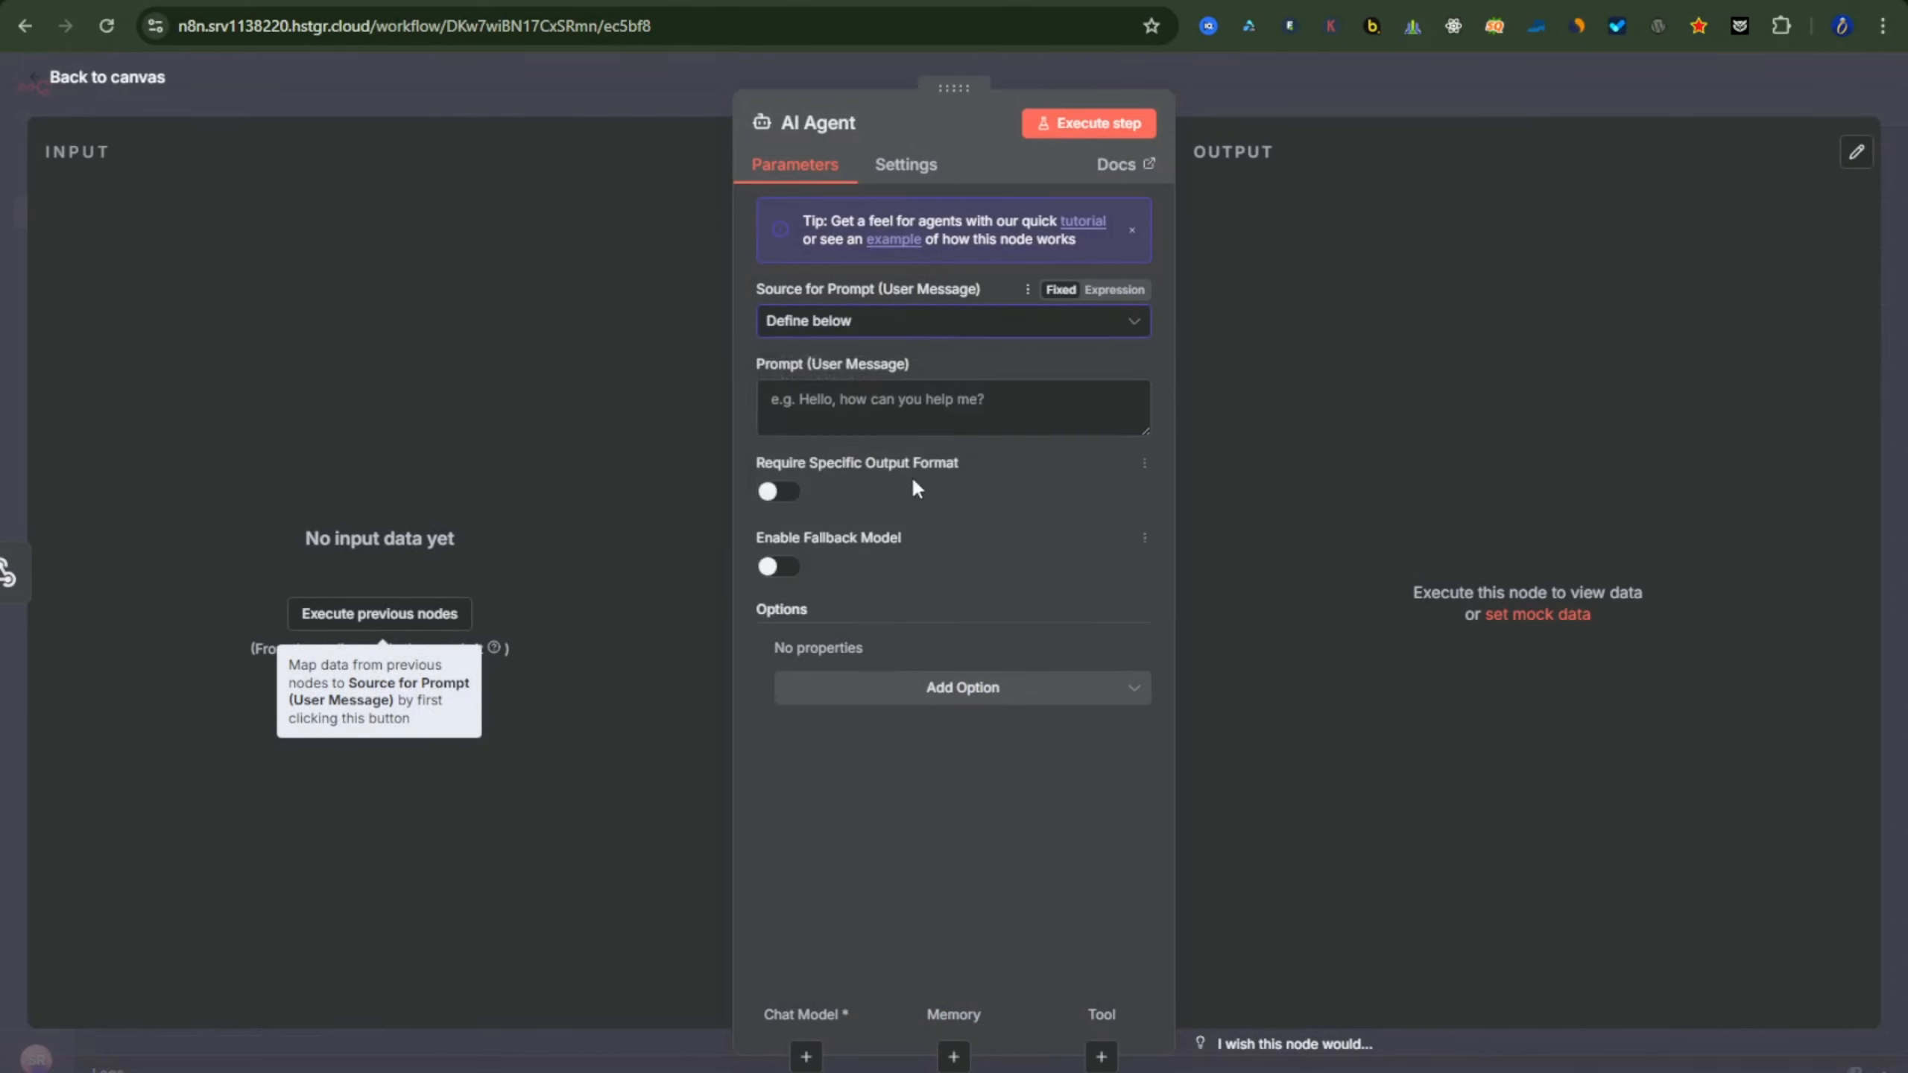
click(907, 322)
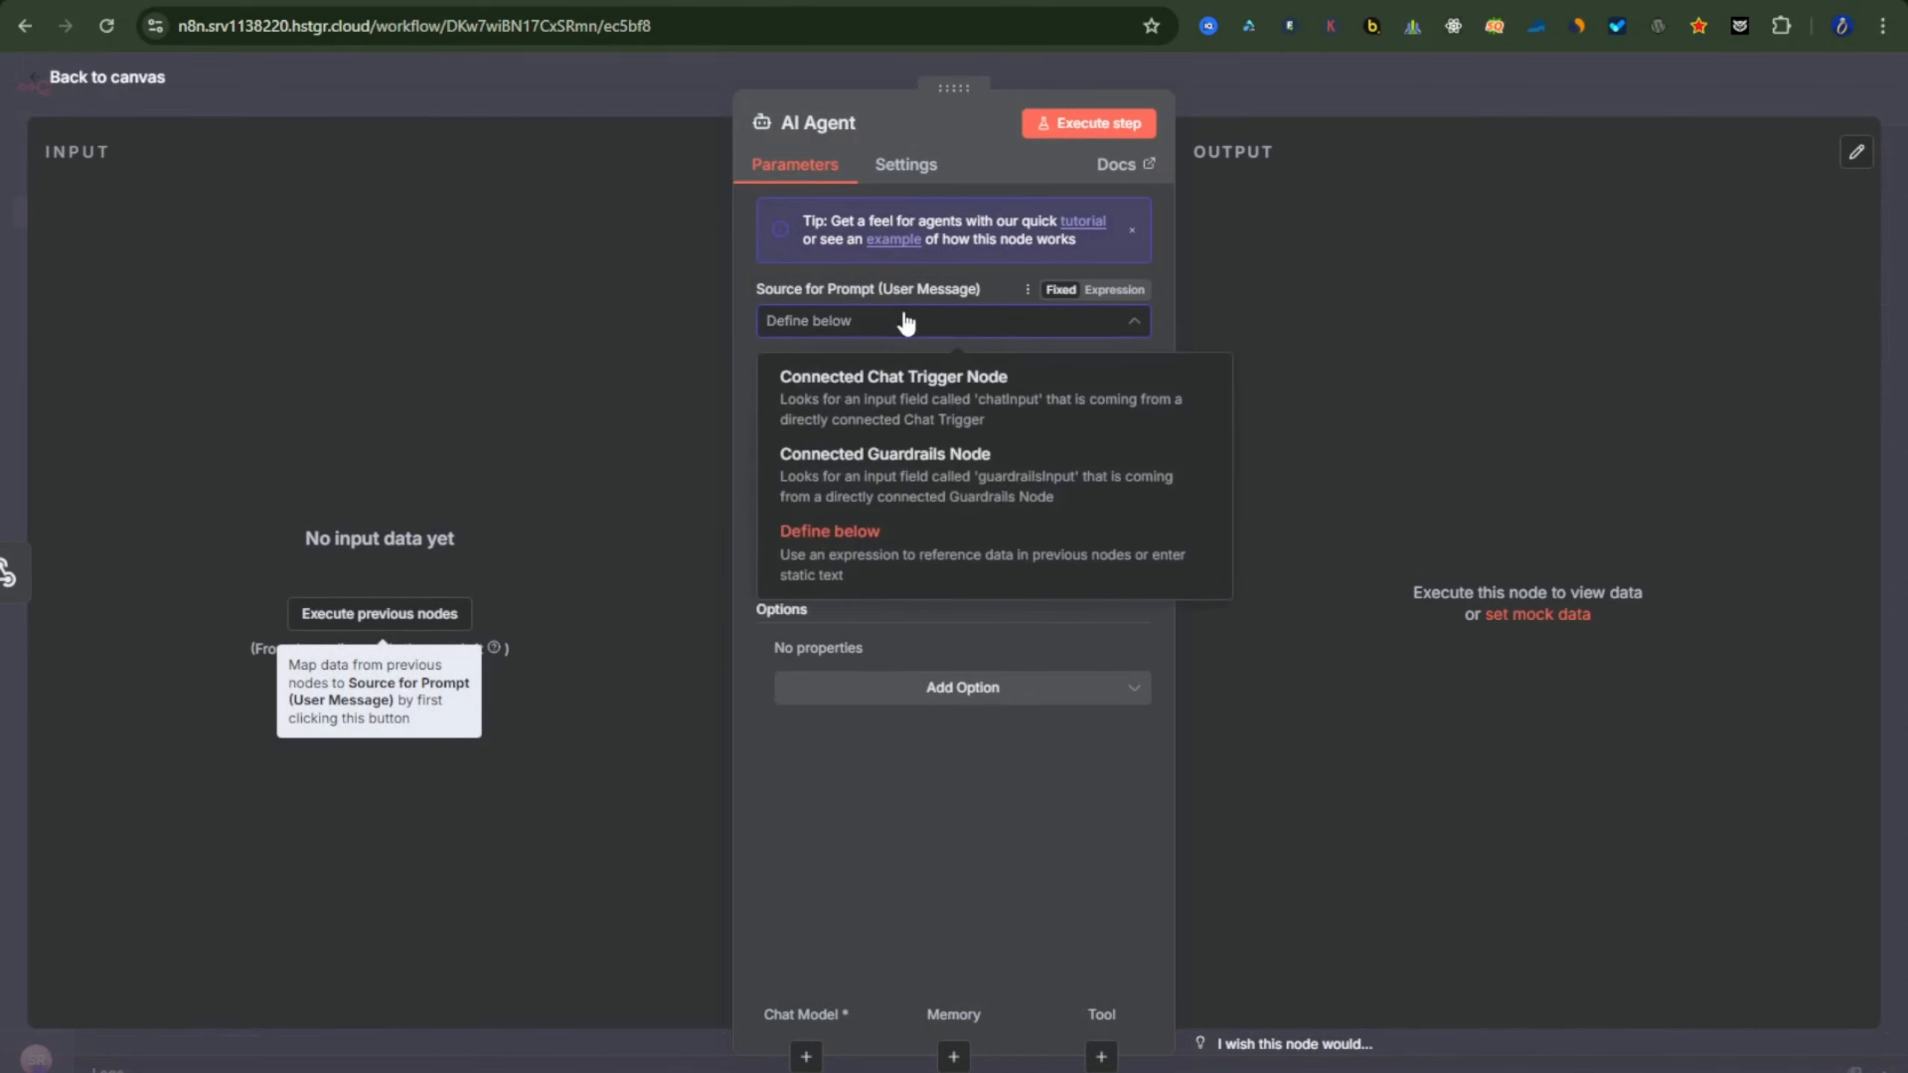
click(907, 322)
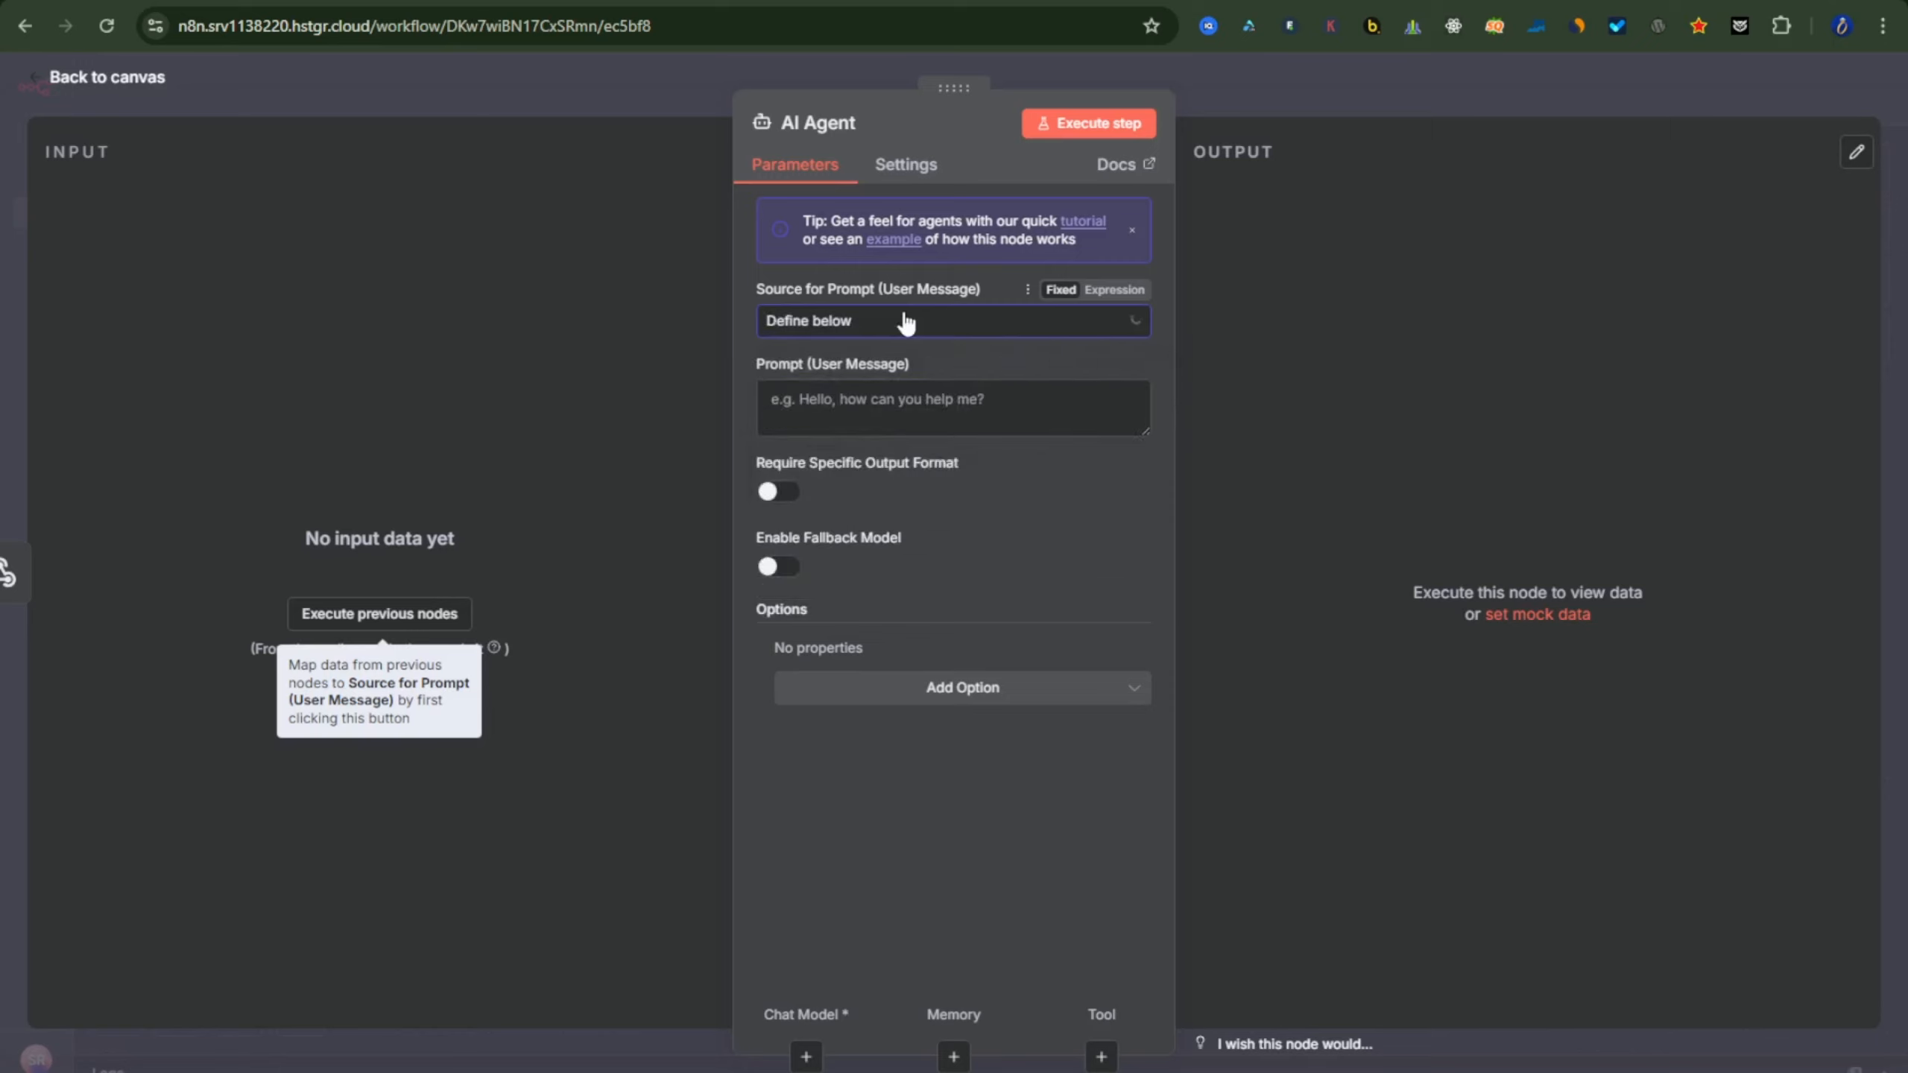
click(948, 404)
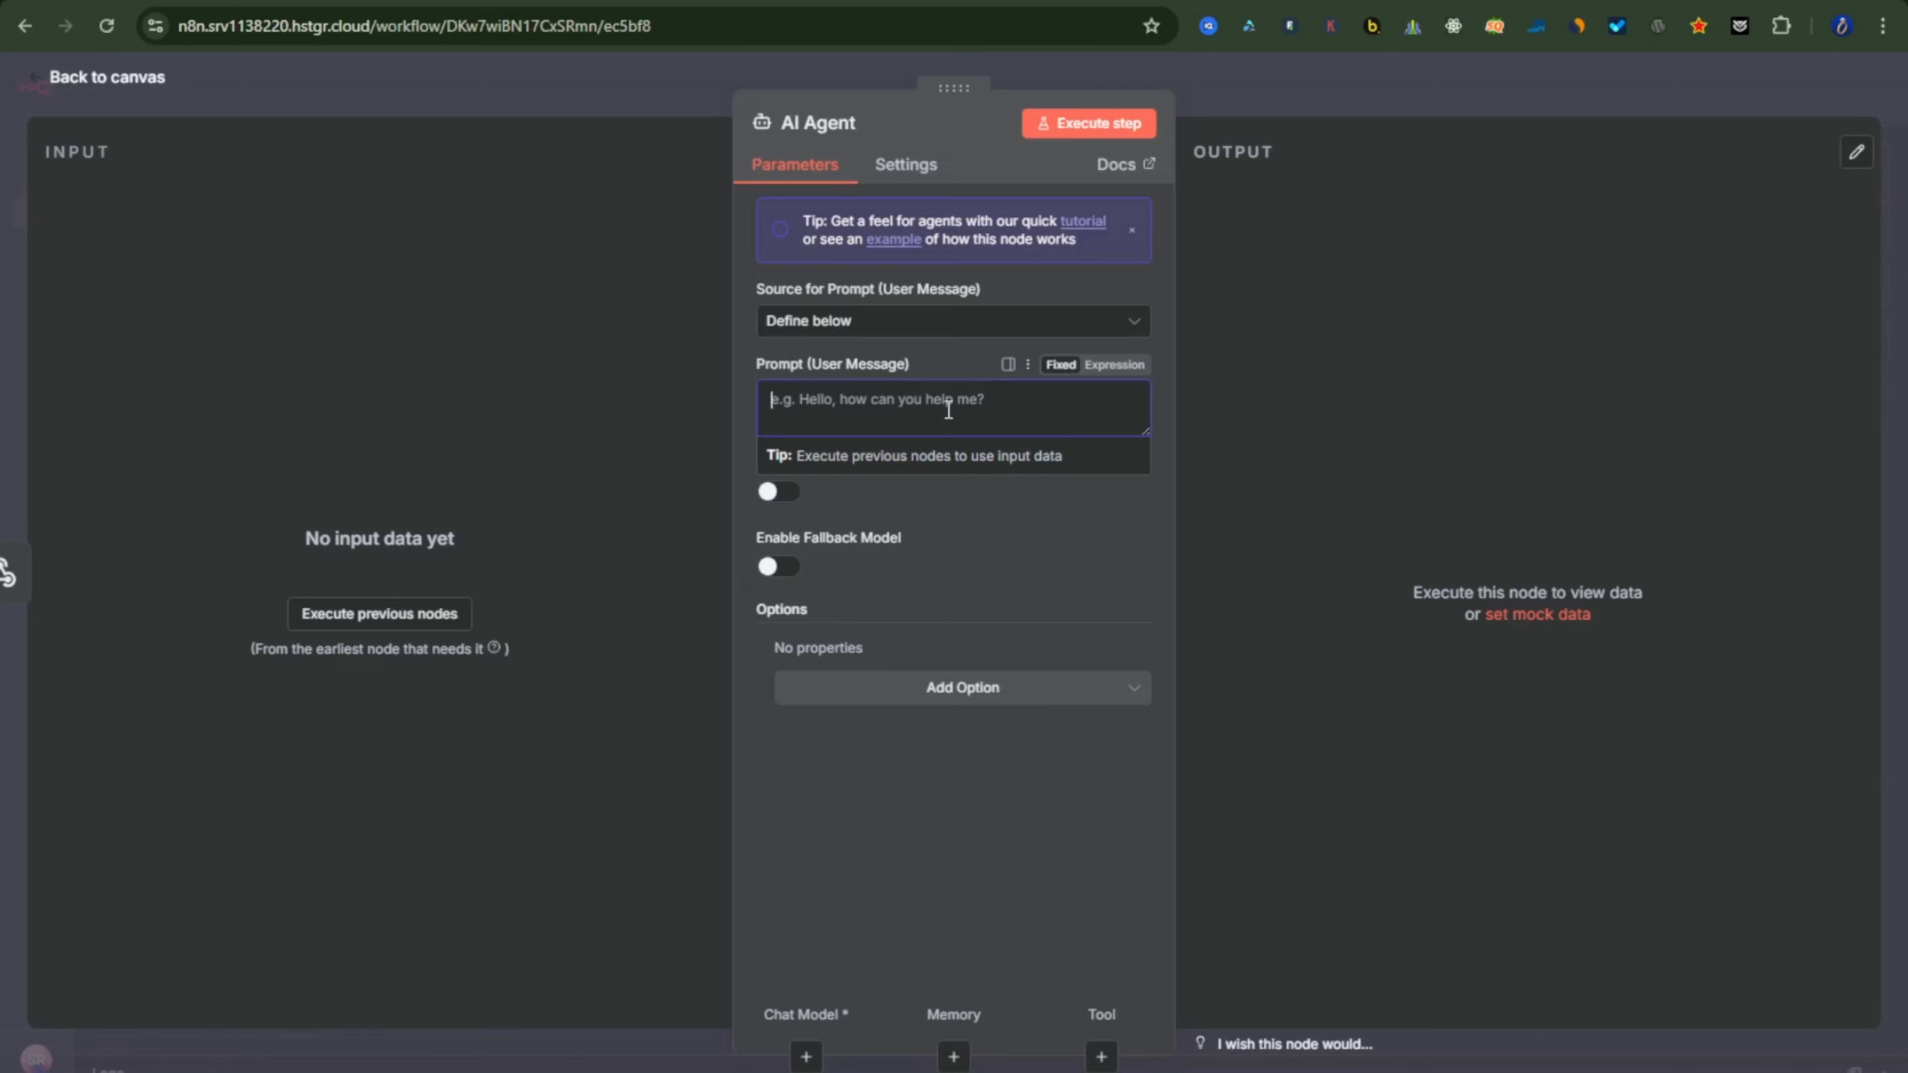
text(he)
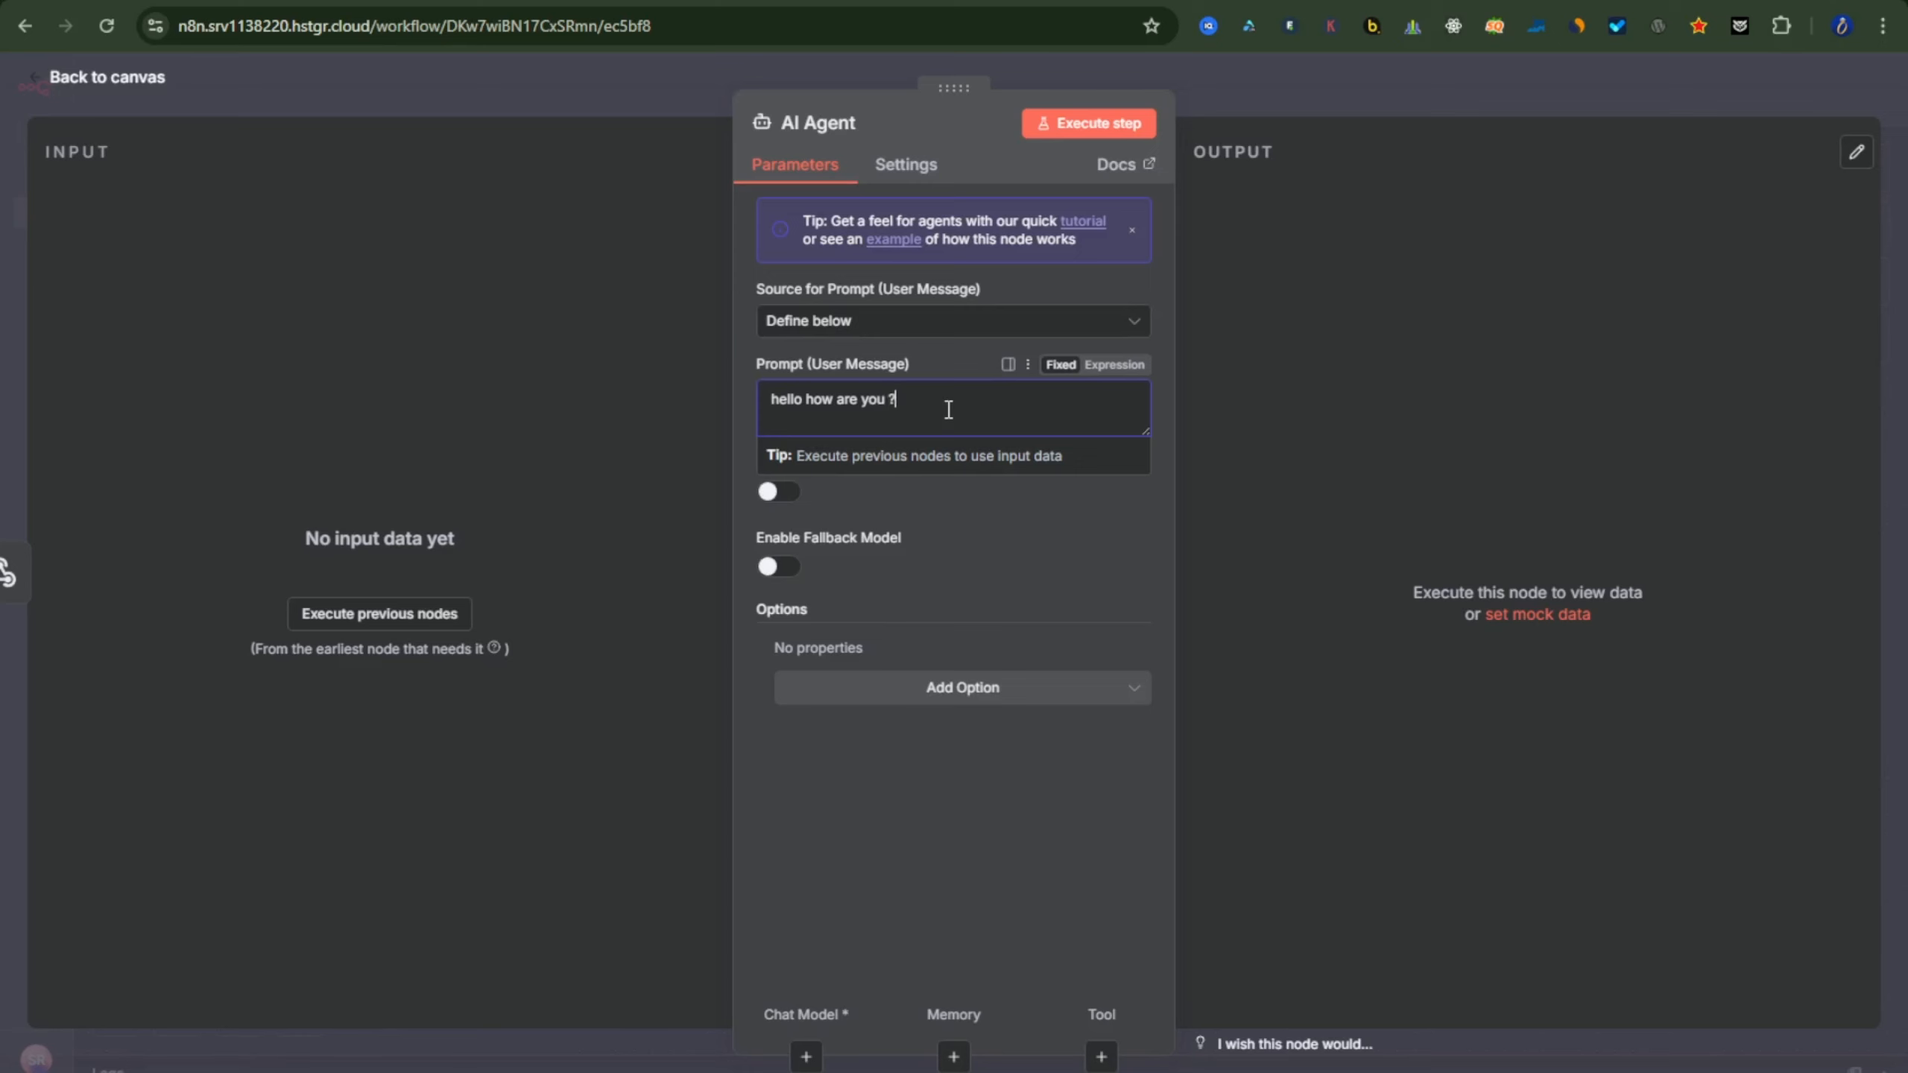
click(140, 83)
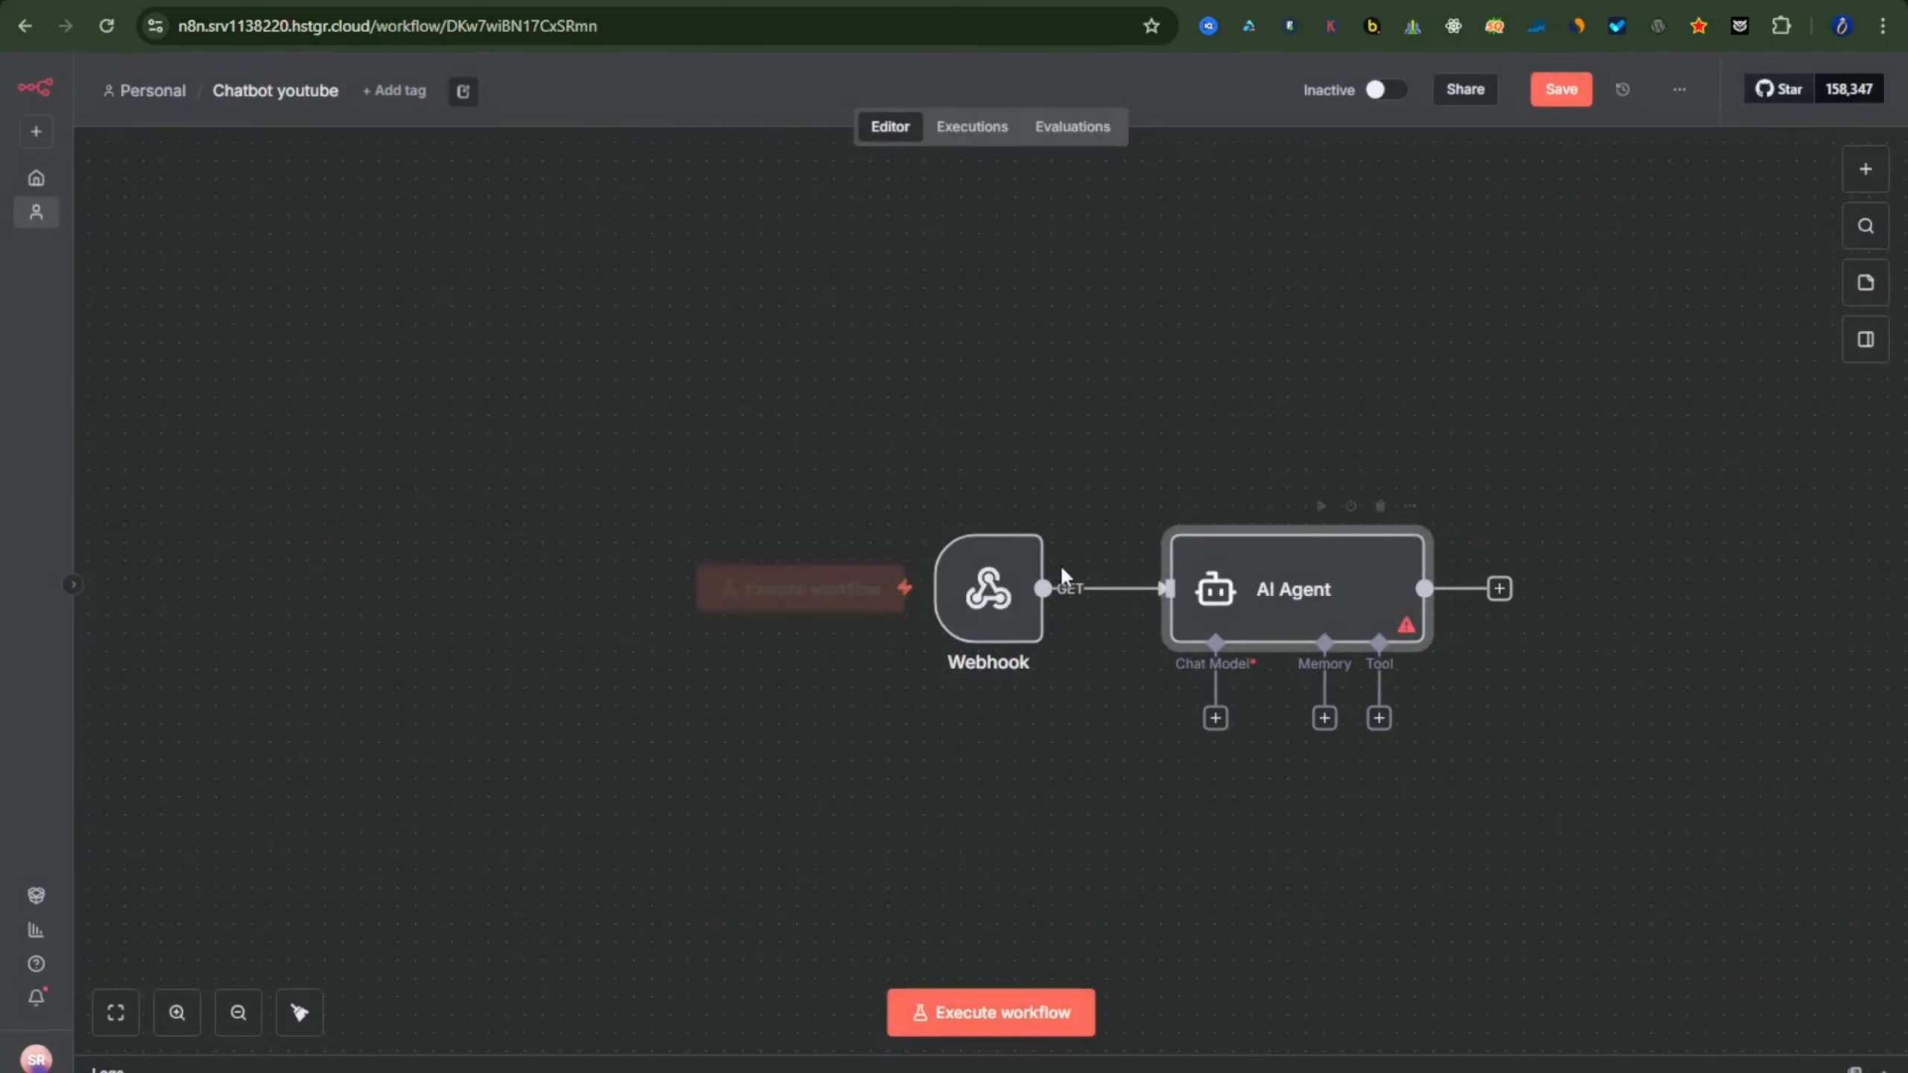
- Attach a Groq Chat Model to the AI Agent as its chat model and check its credential options, keeping Groq account
click(1217, 720)
scroll(1640, 732, down, 5)
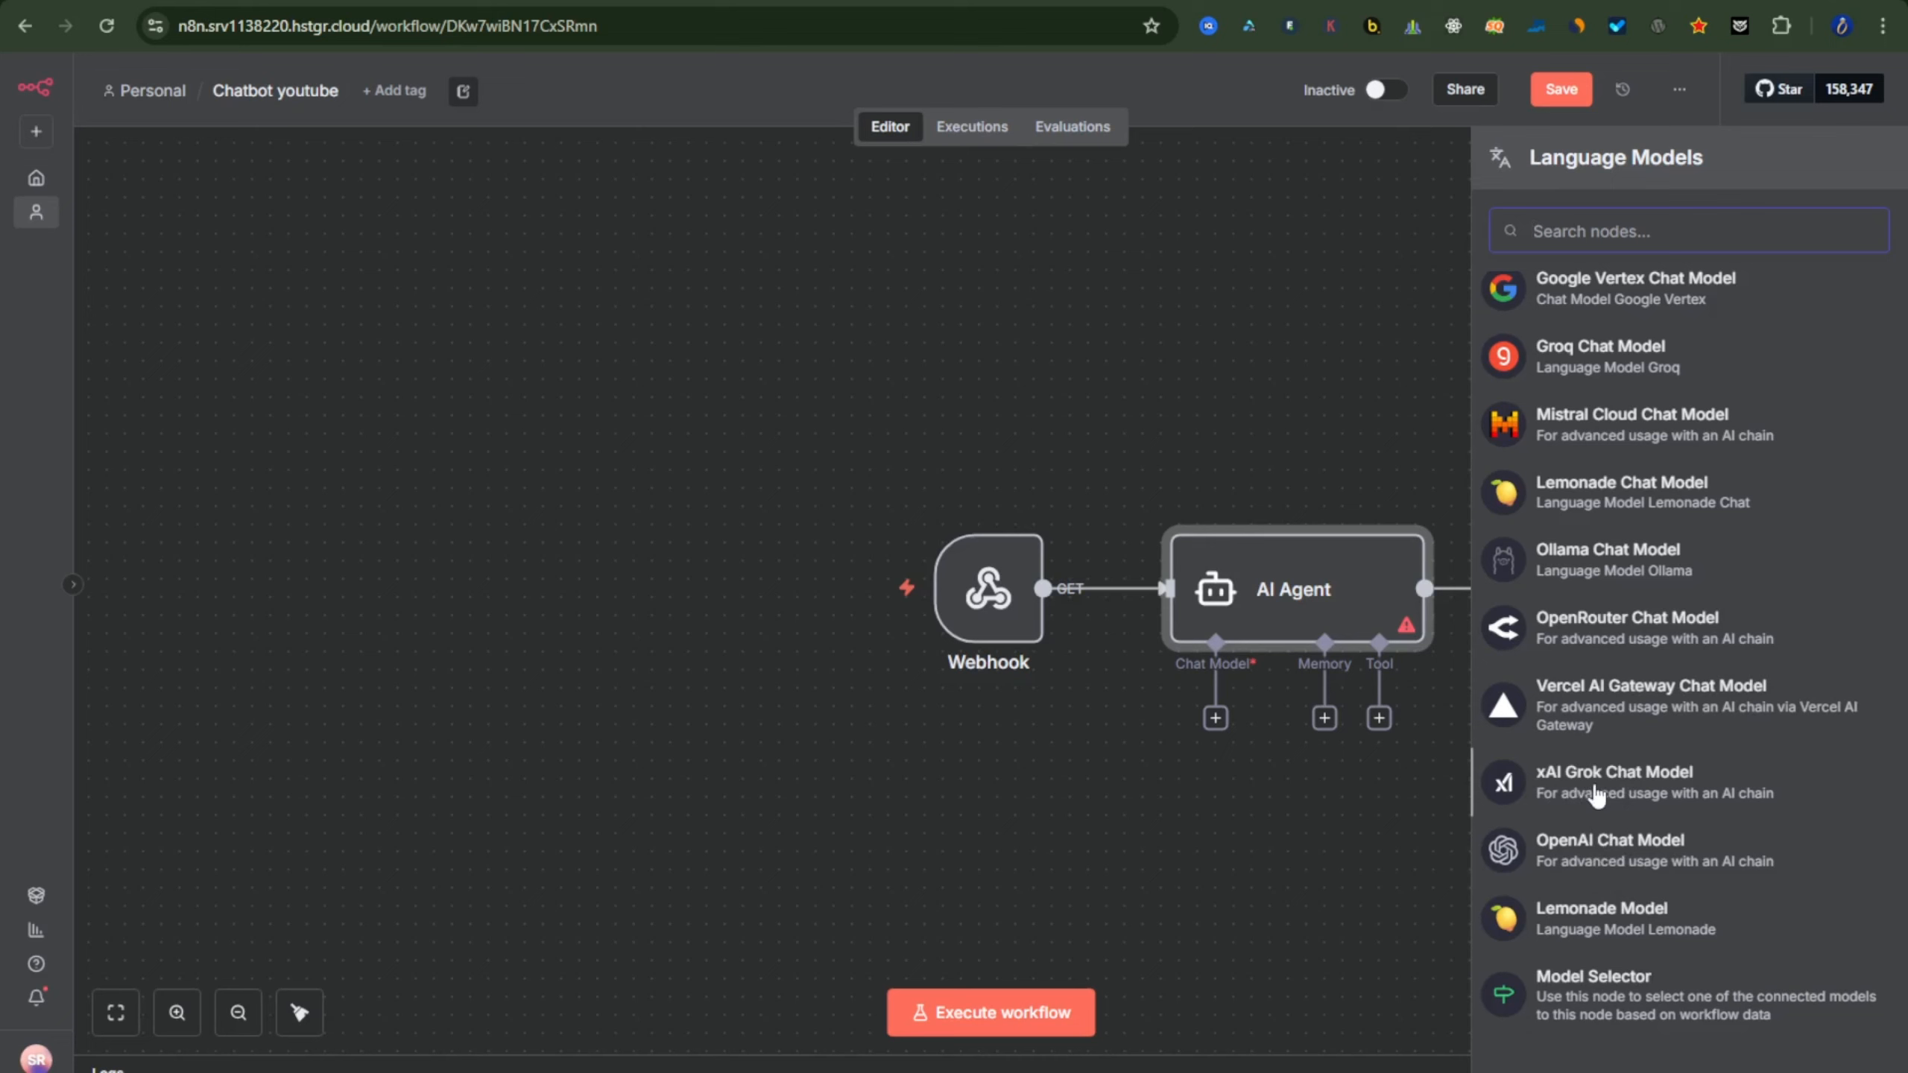
scroll(1679, 789, up, 5)
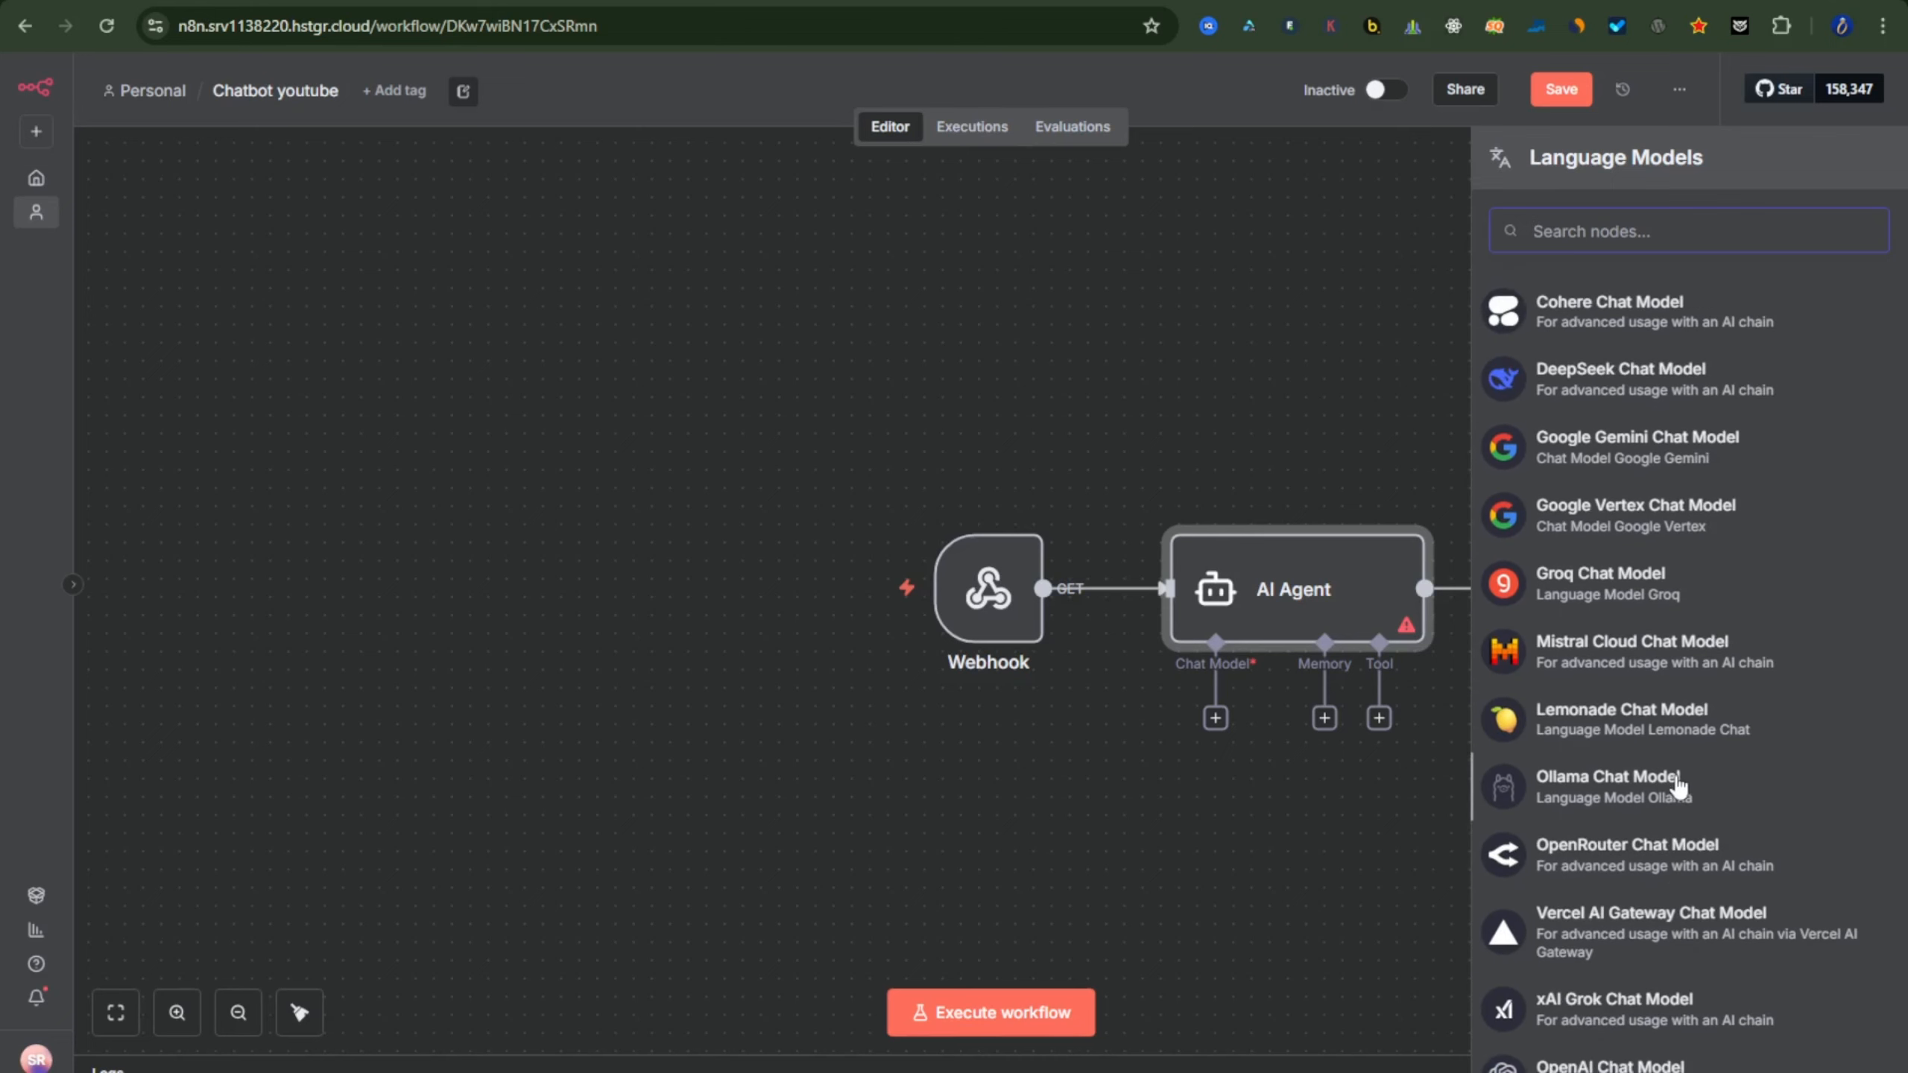
scroll(1675, 784, up, 2)
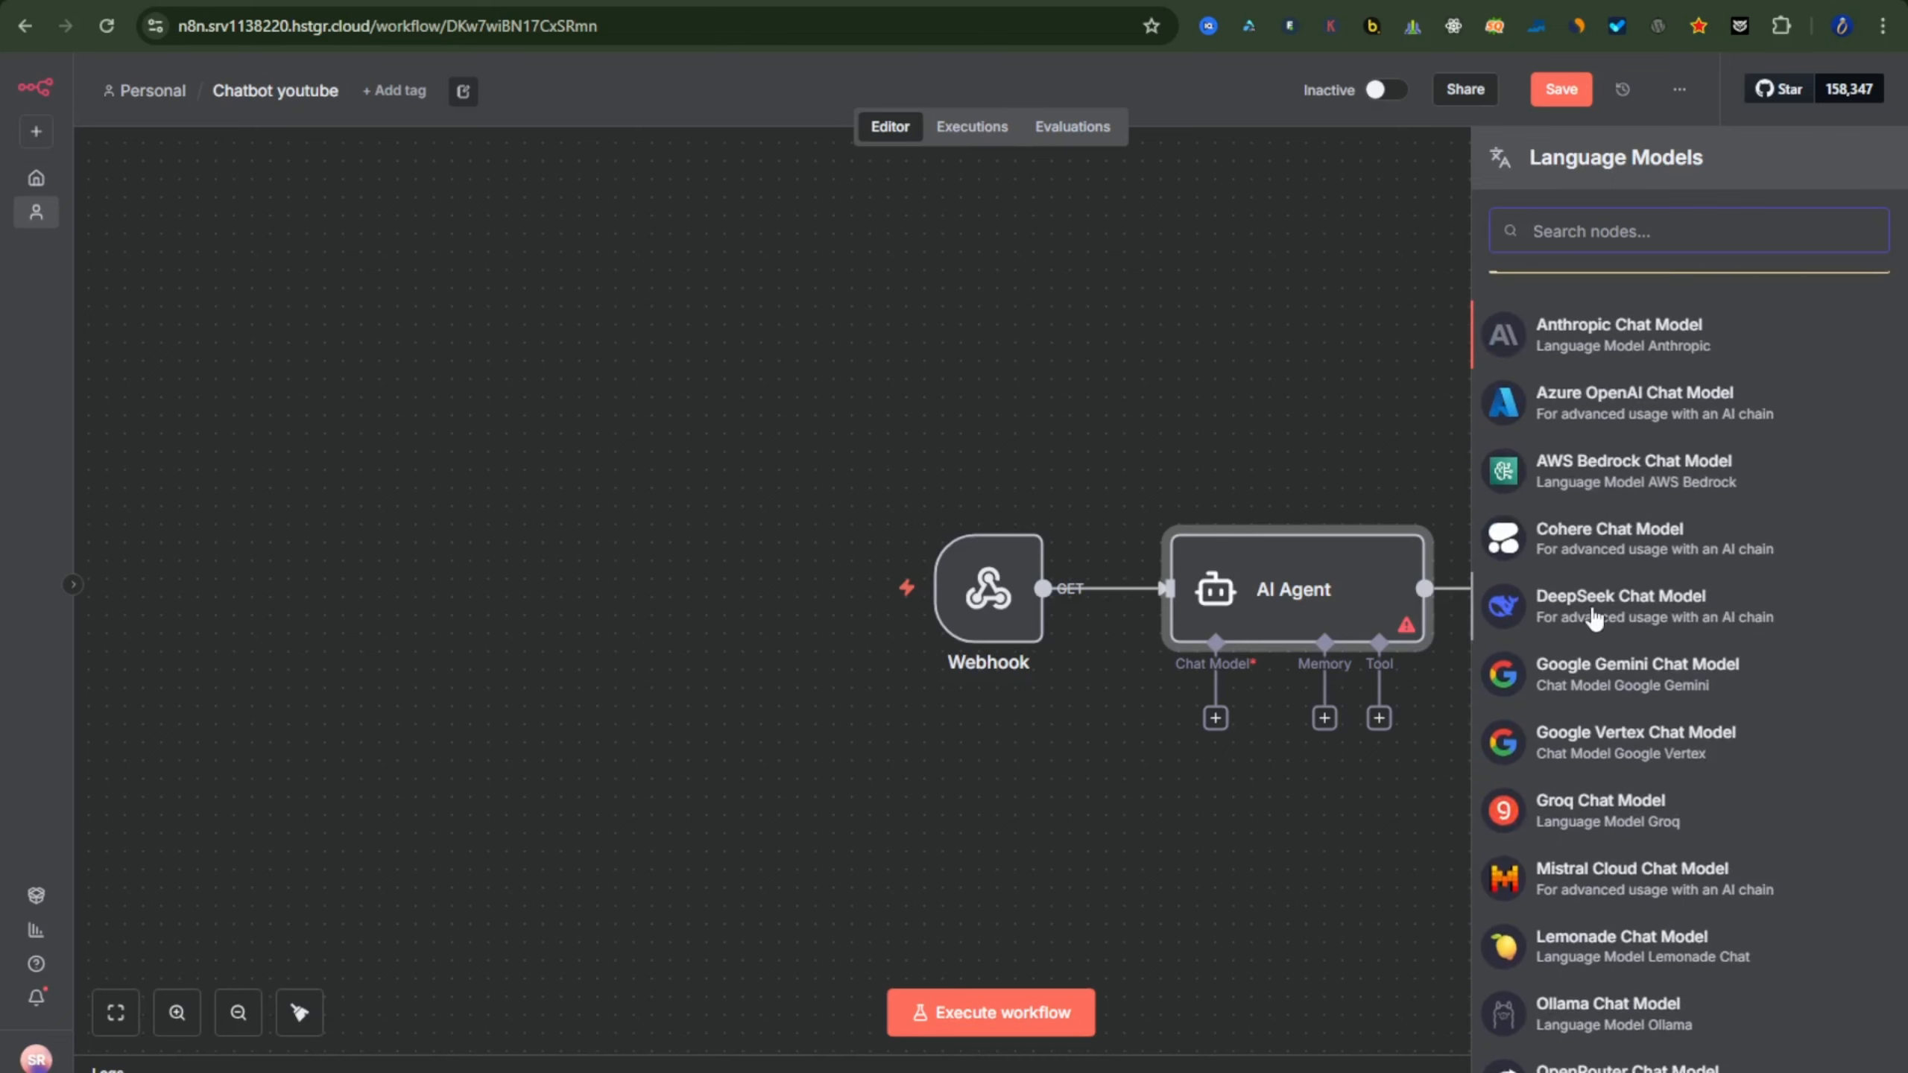
scroll(1594, 618, down, 5)
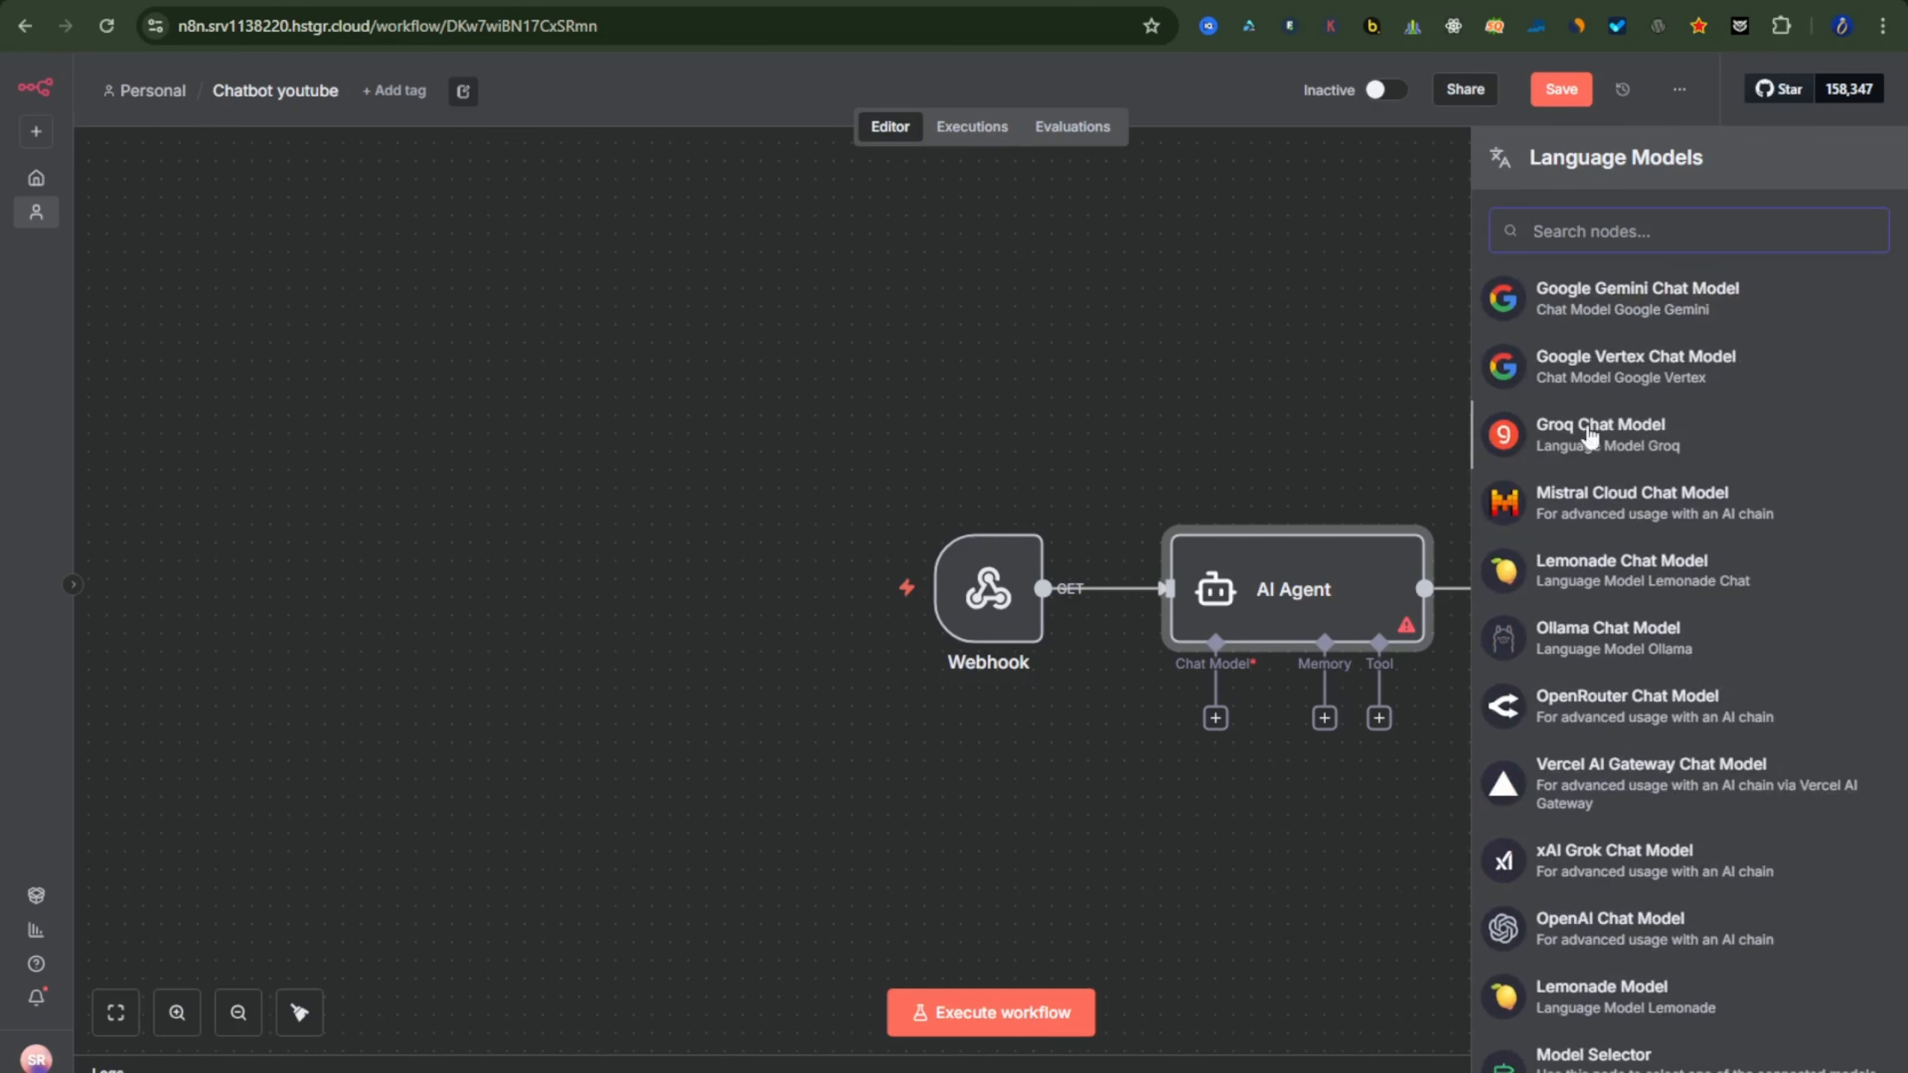
click(1608, 443)
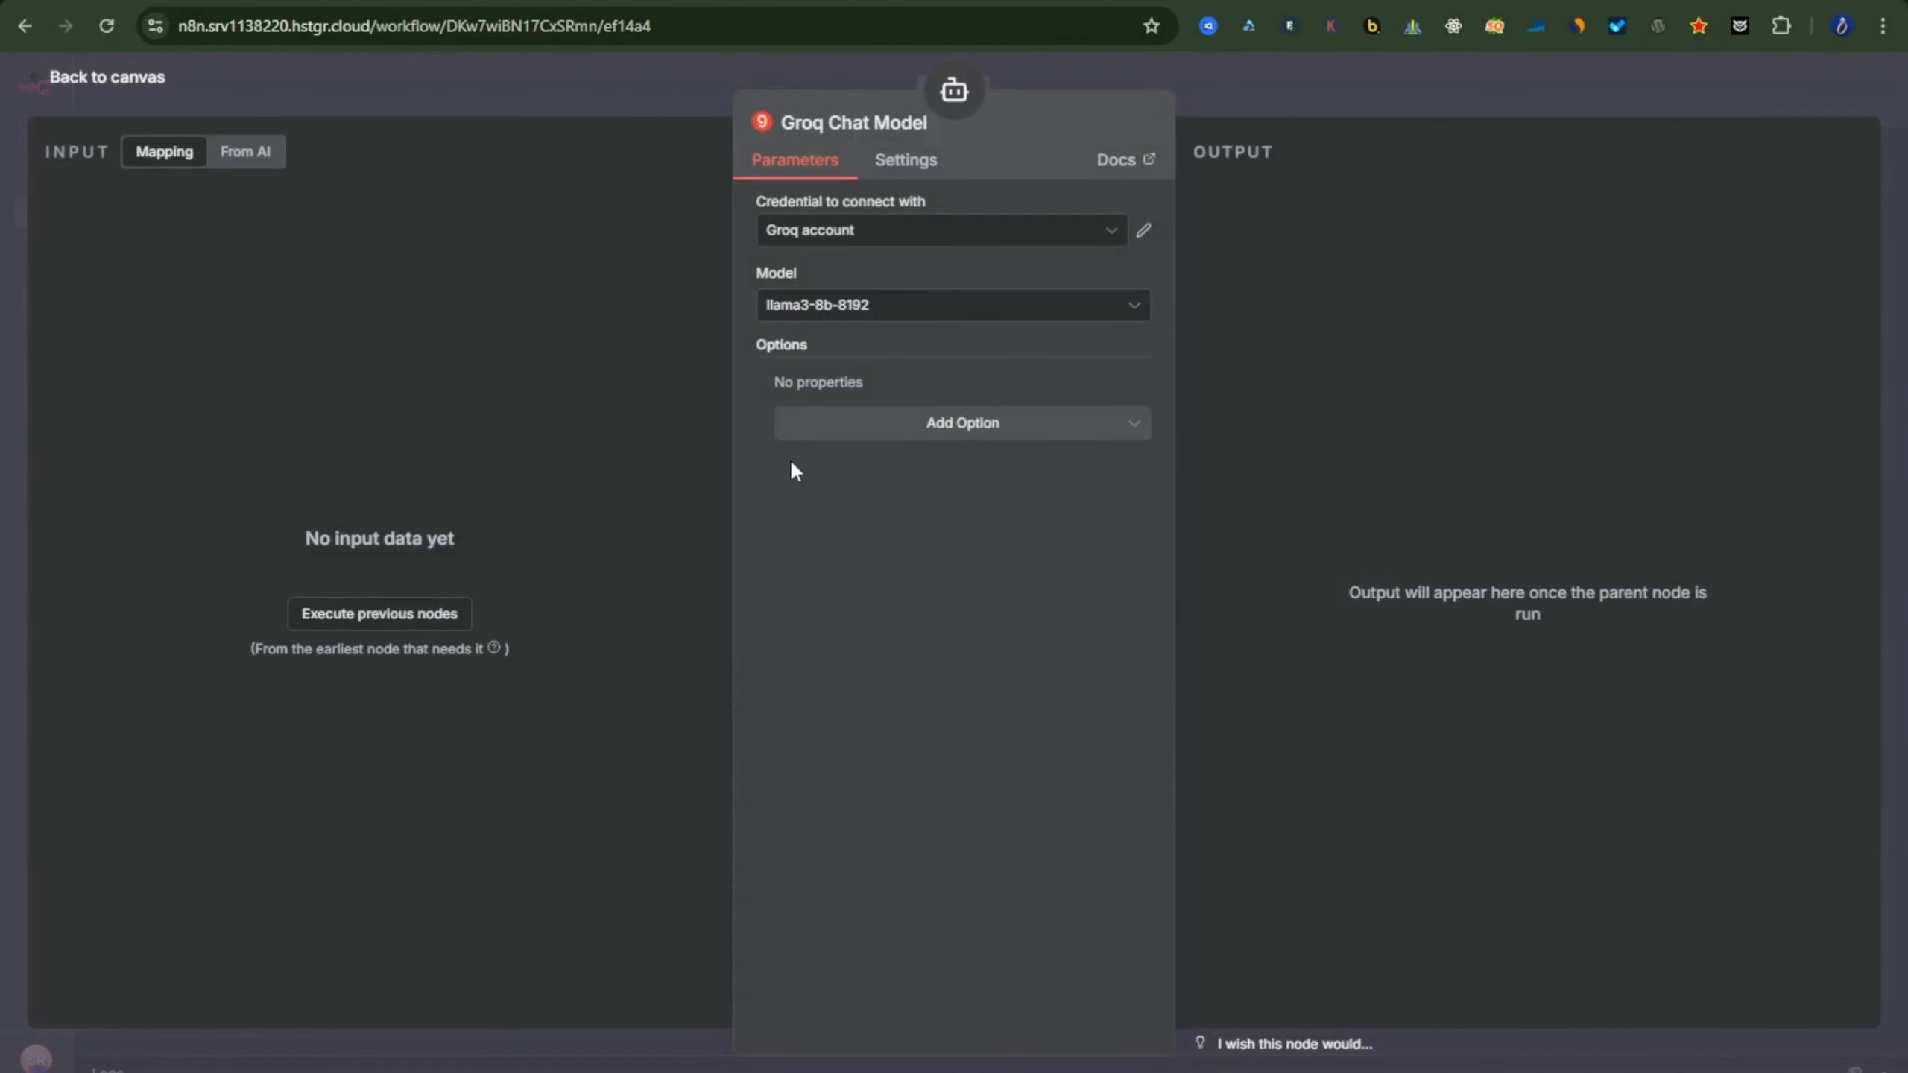
click(985, 237)
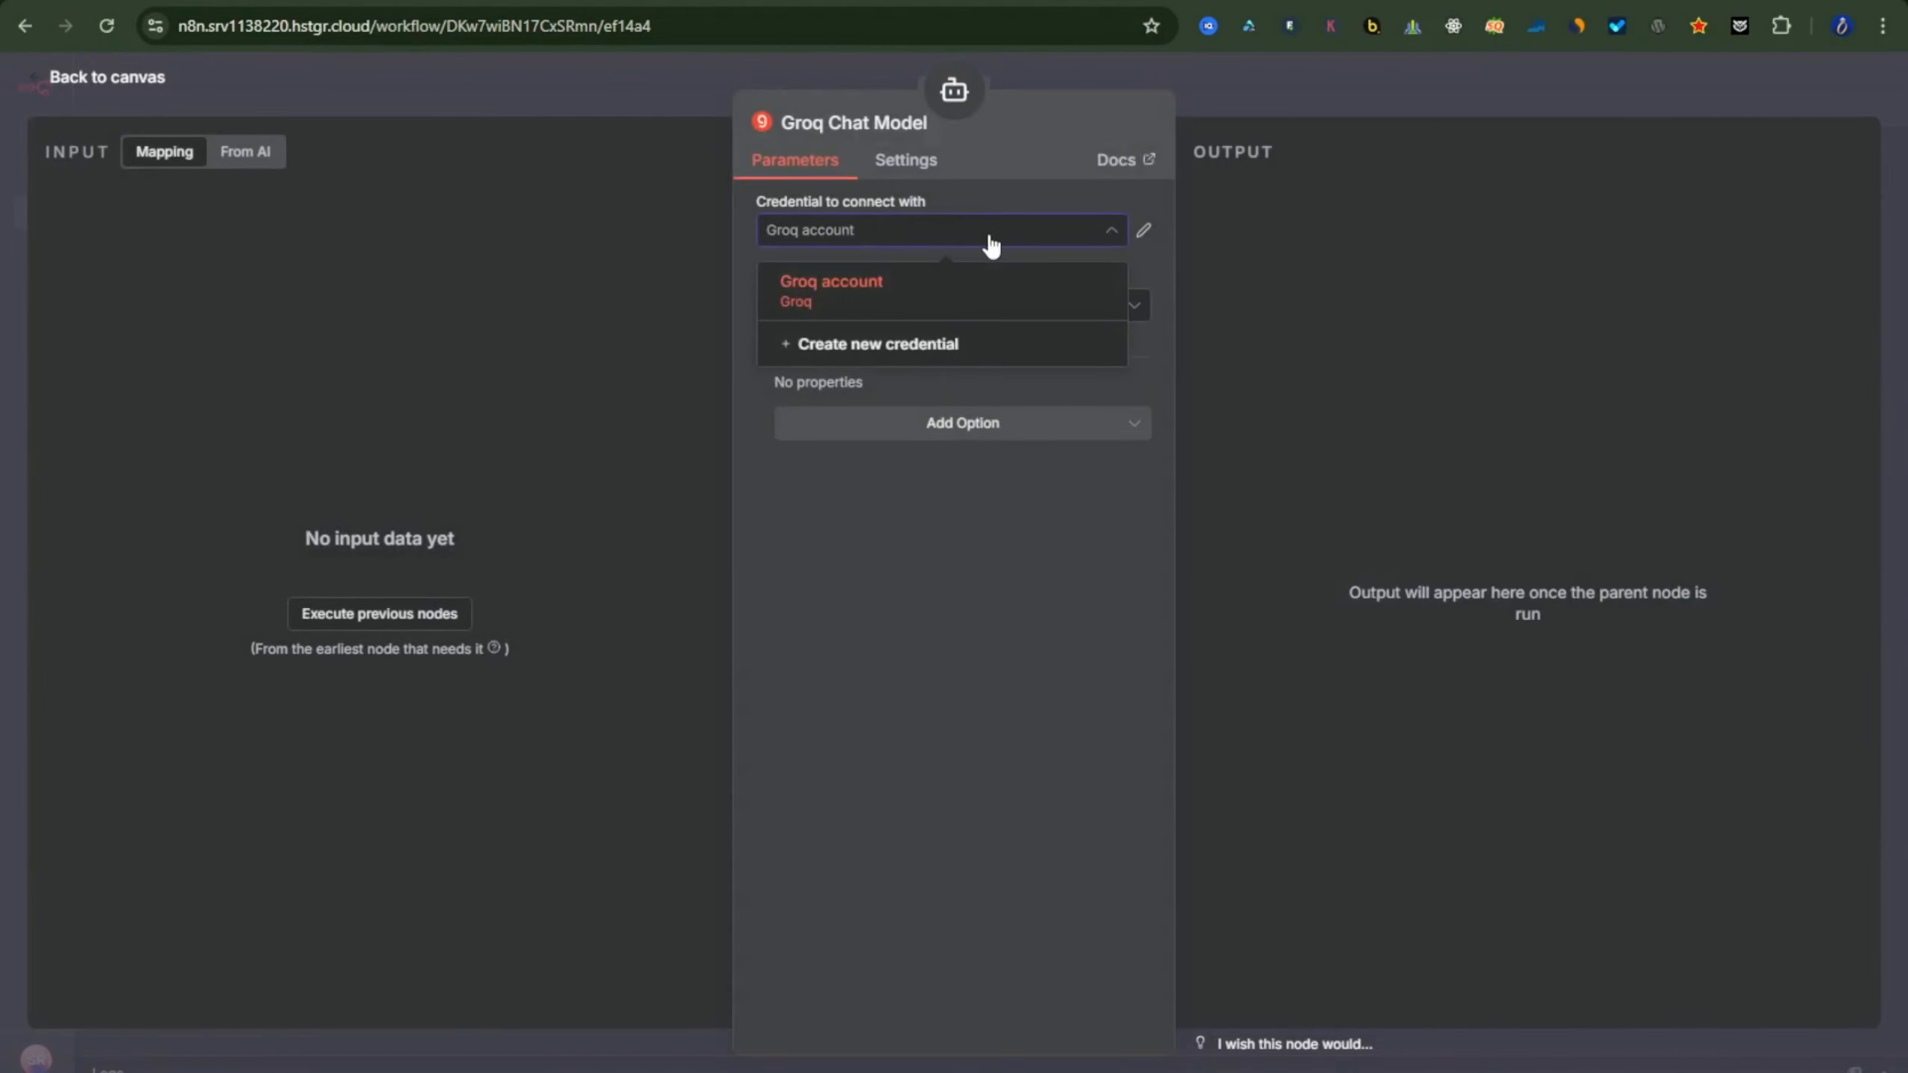
click(943, 237)
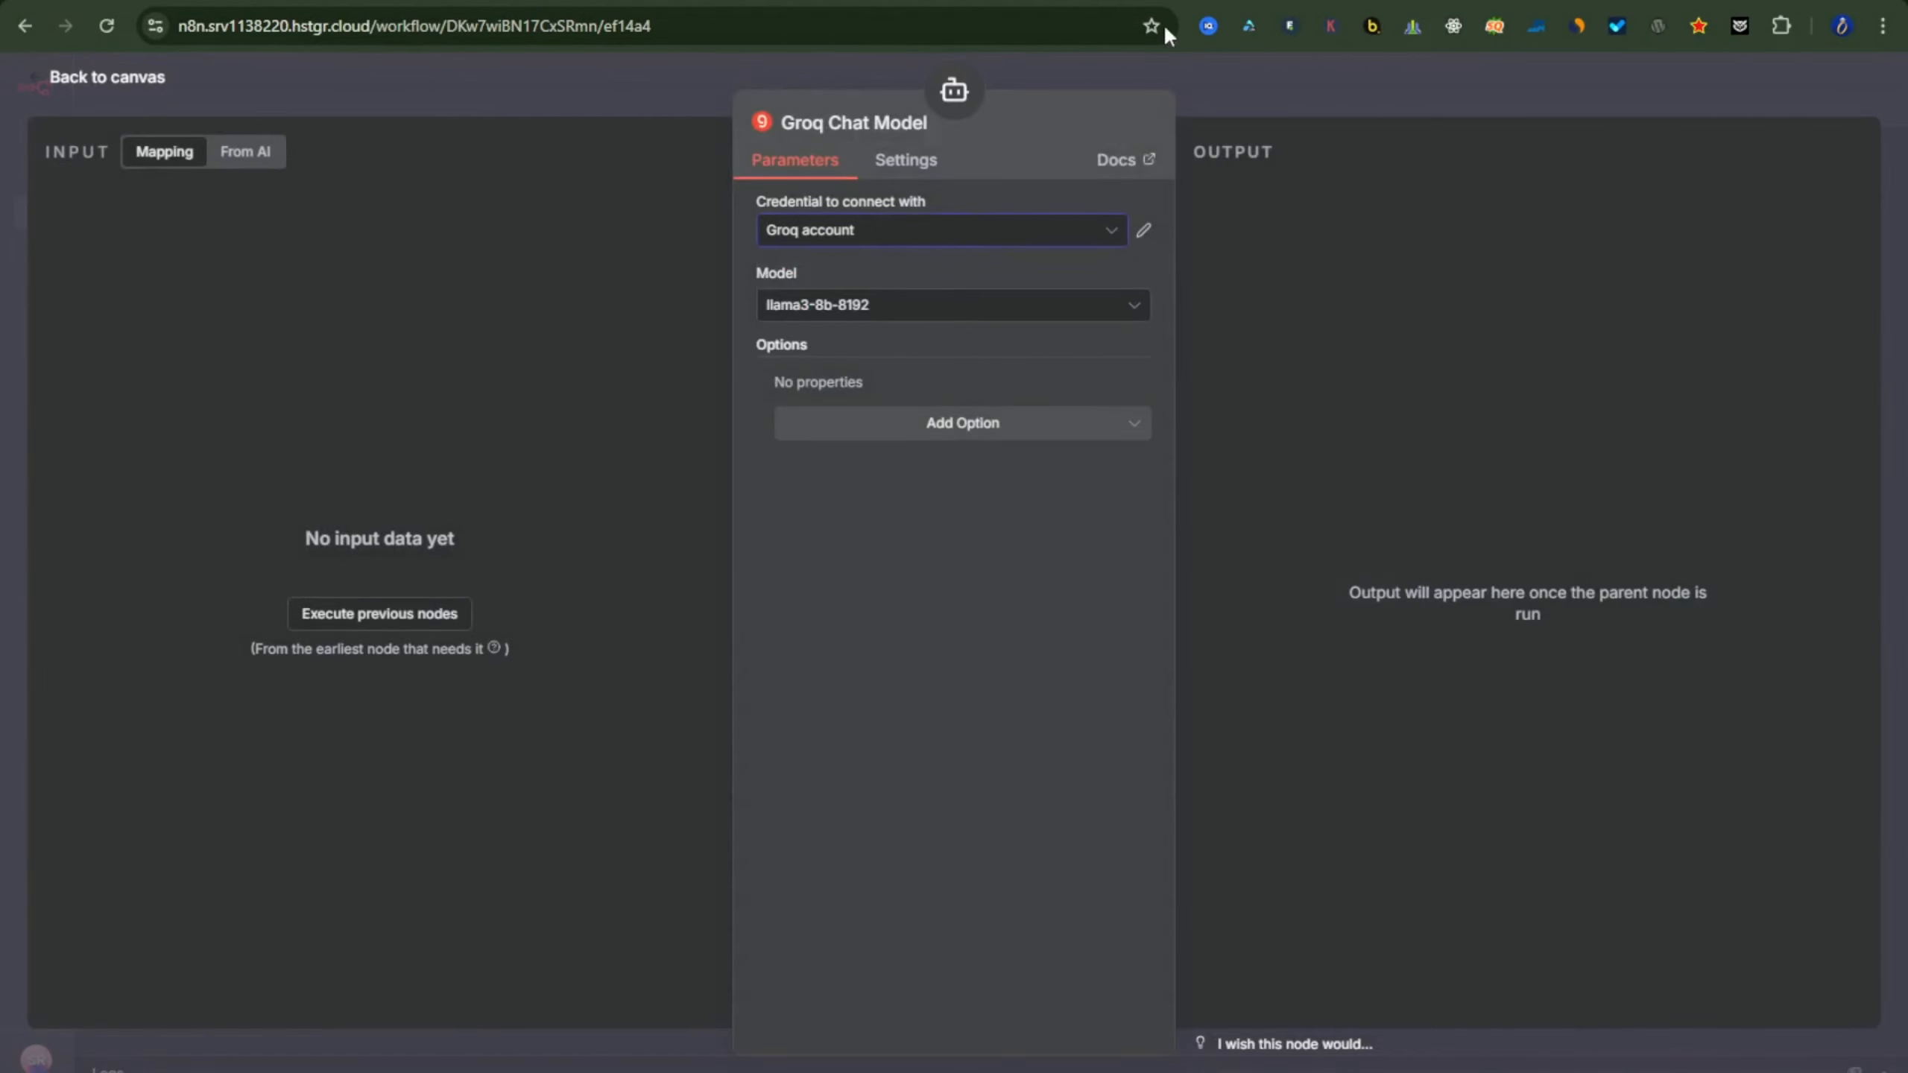
- Find groq.com through a Google search, look over the models in its GroqCloud console, and switch back to Lovable
key(ctrl+t)
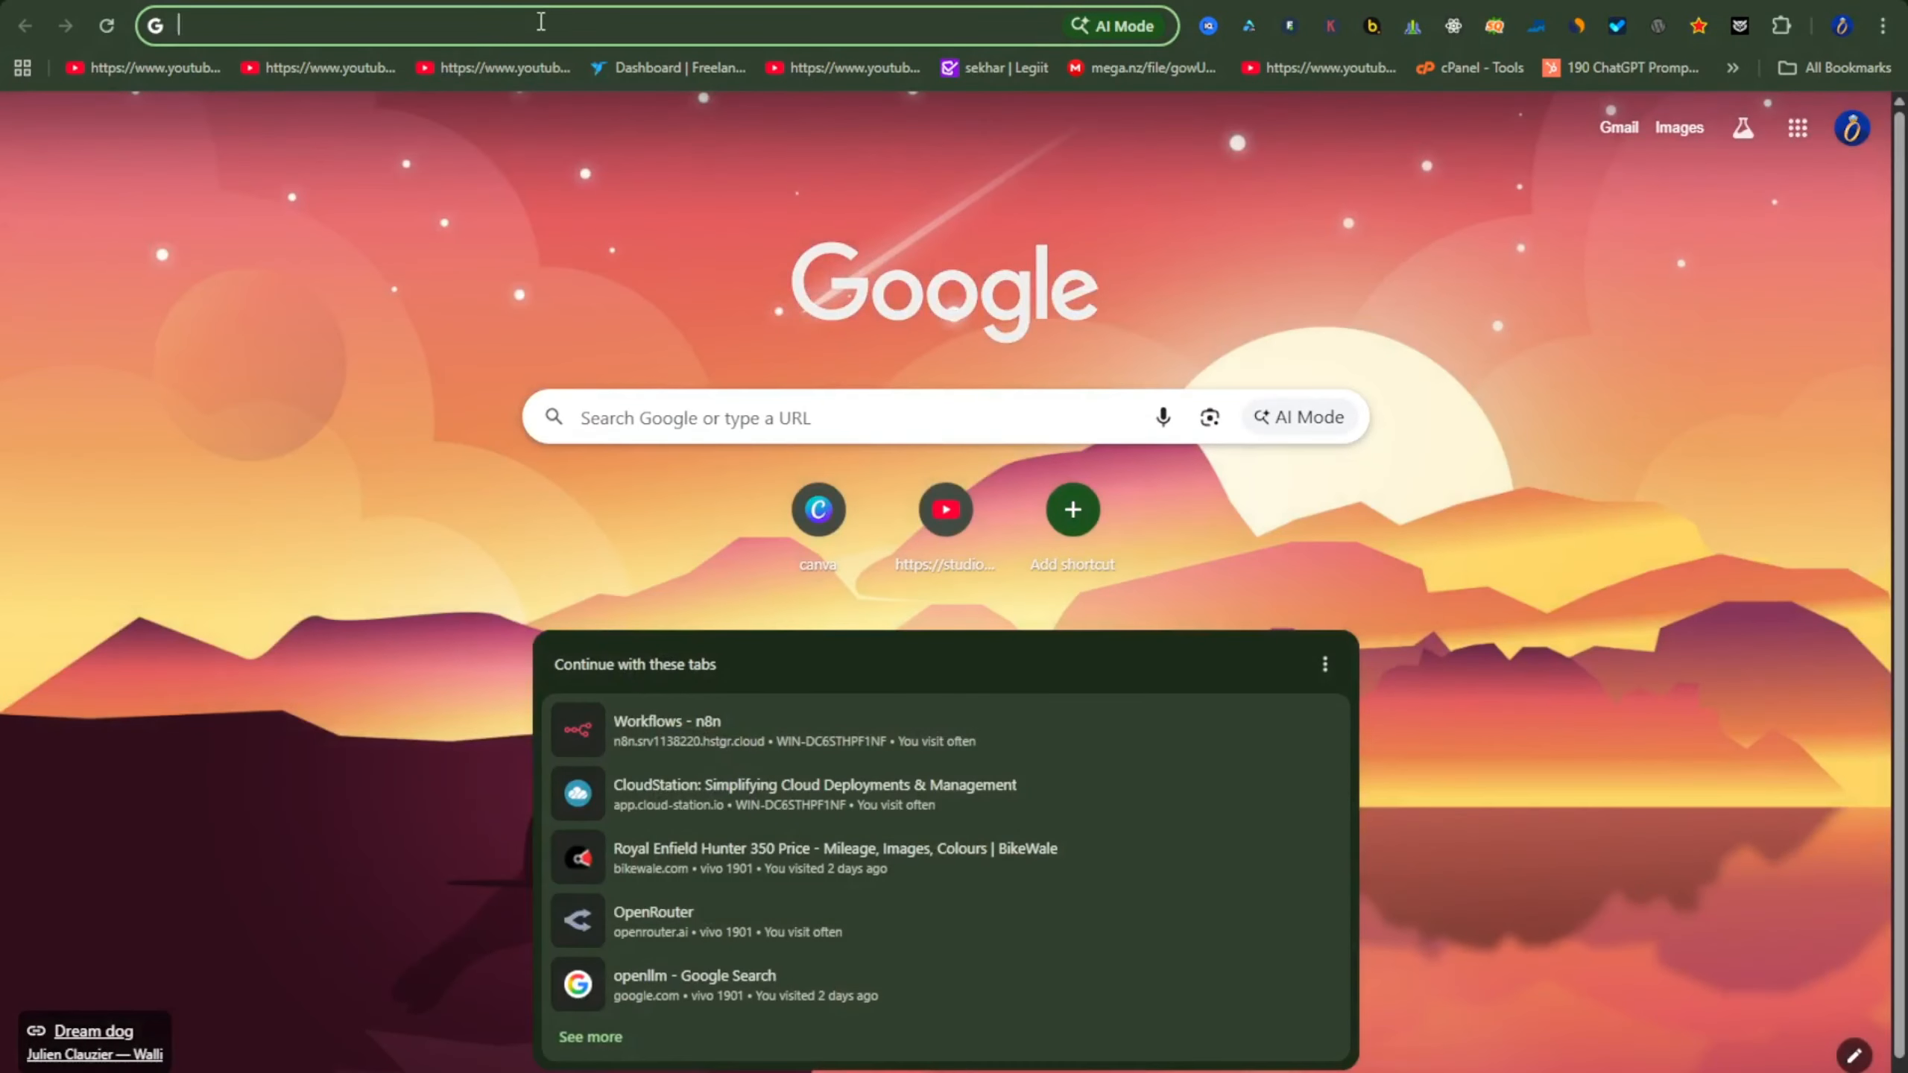
click(541, 22)
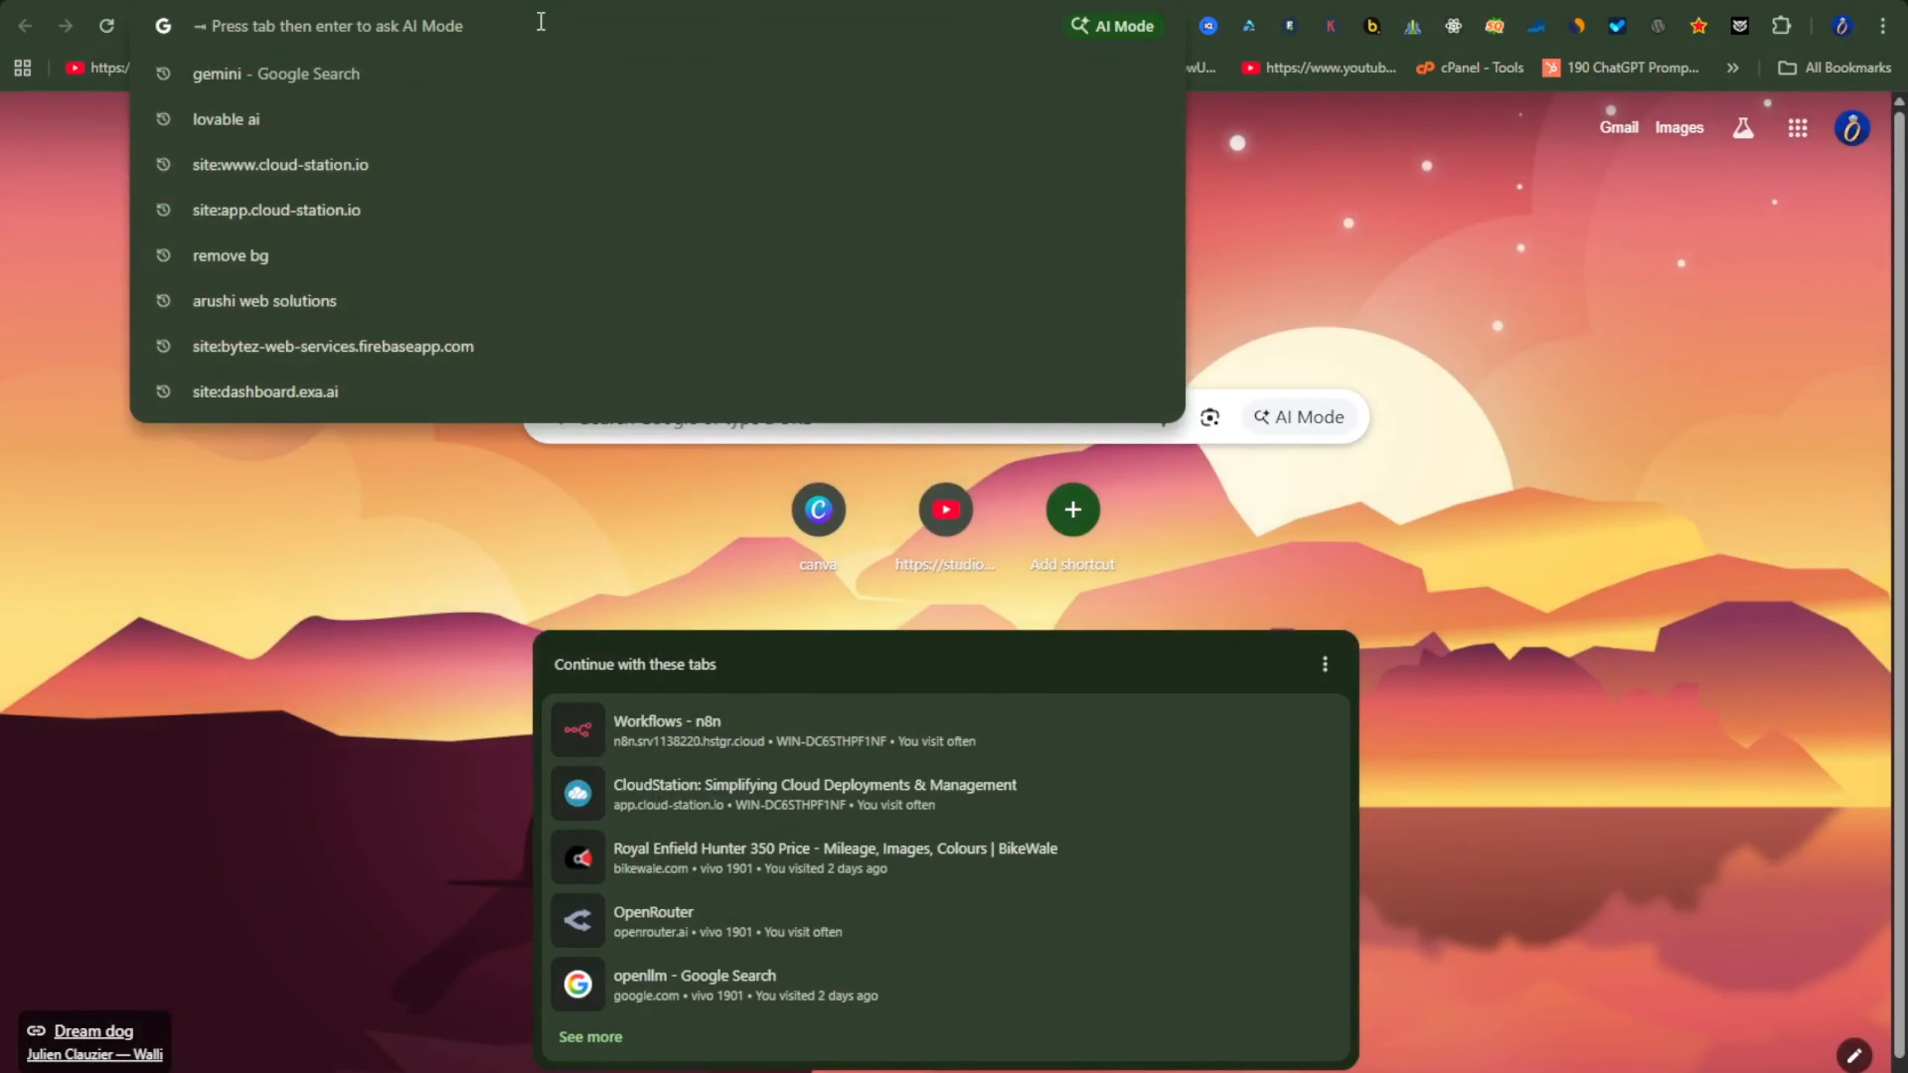
text(gorq)
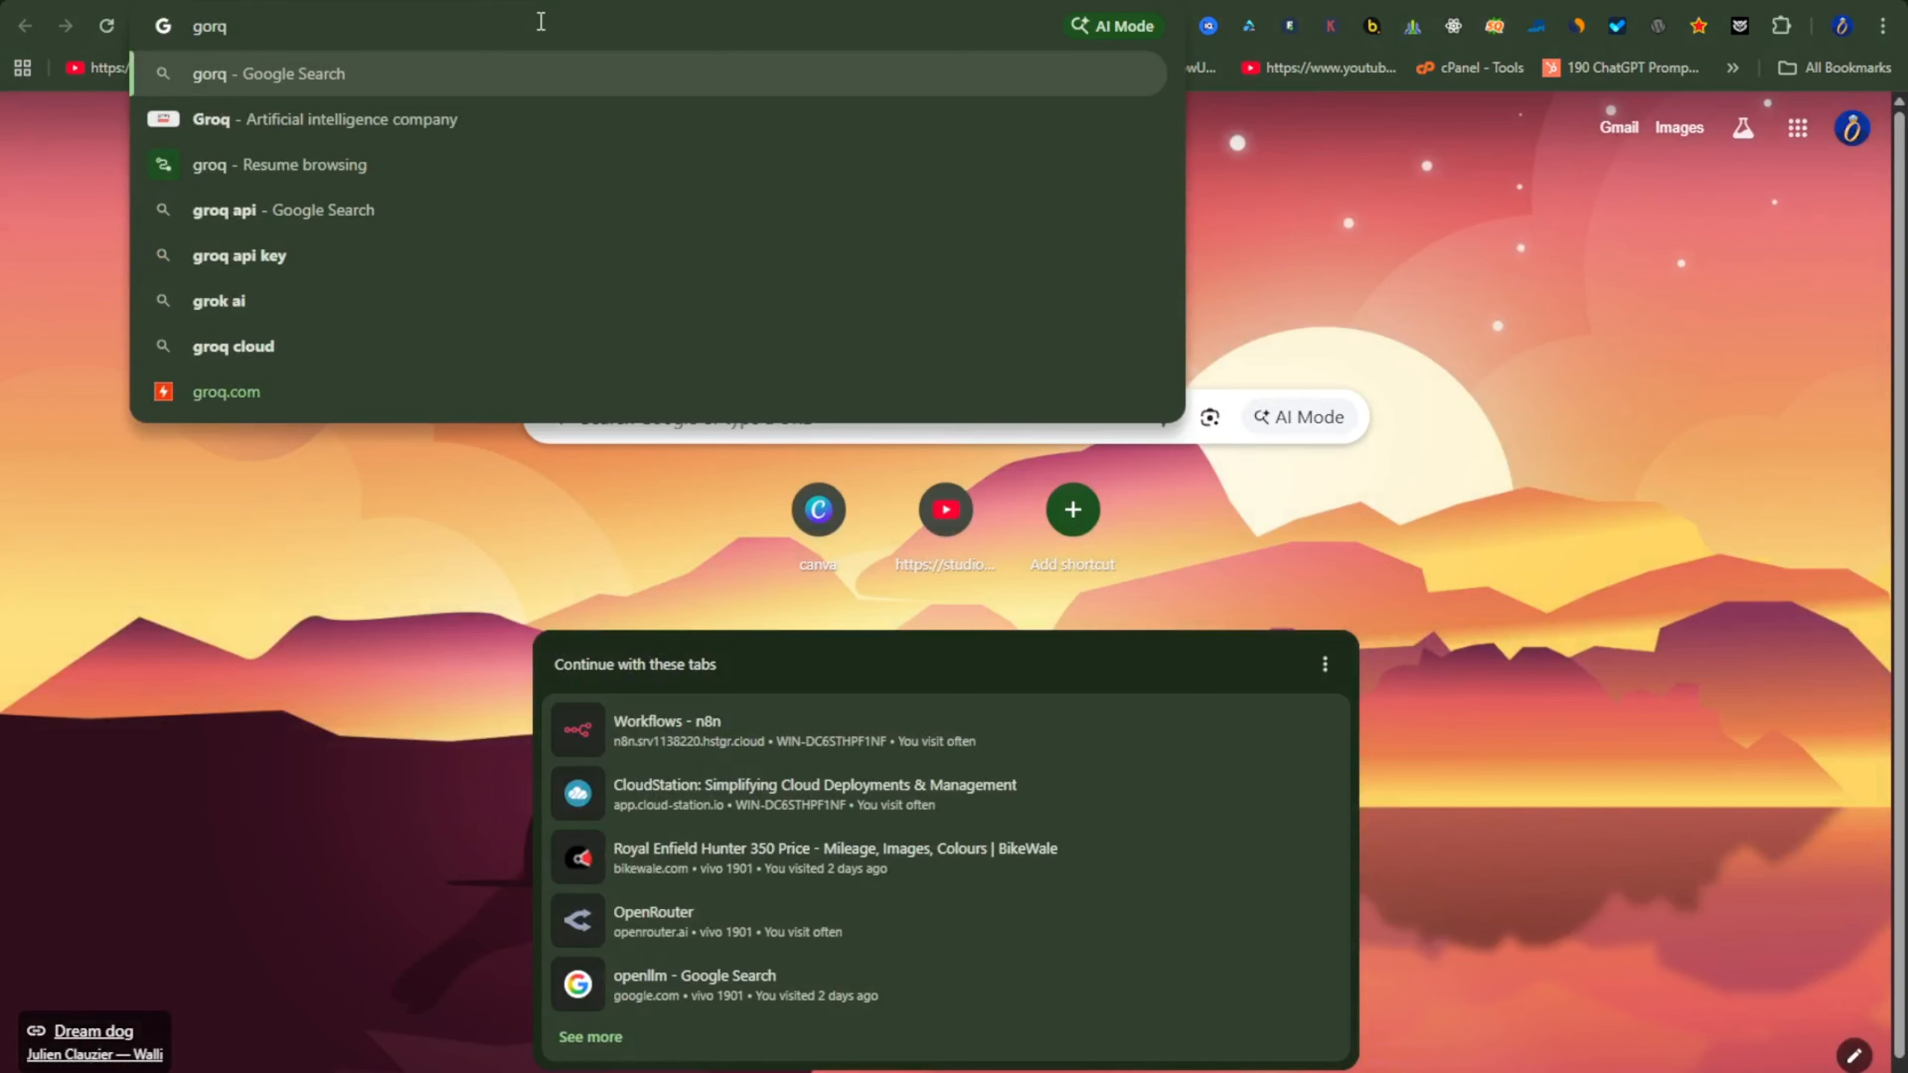
key(Down)
key(Return)
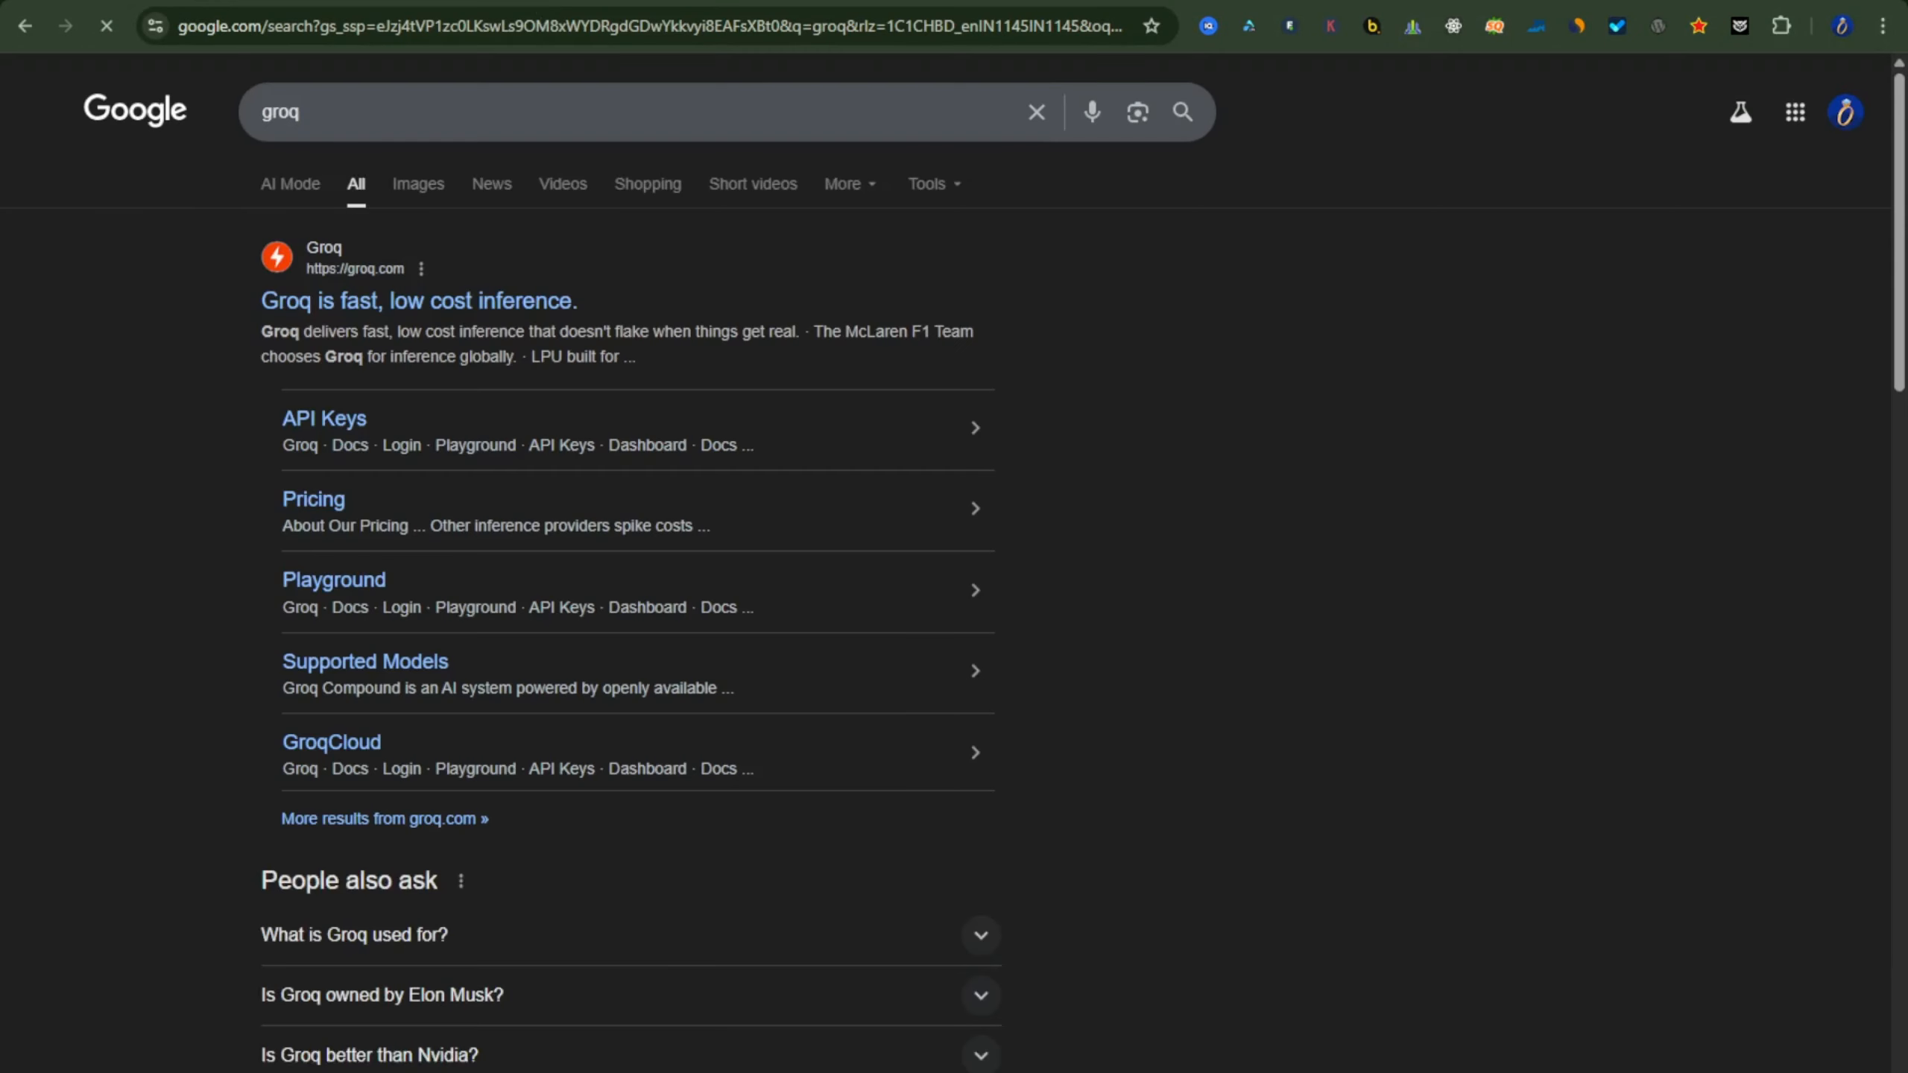
click(501, 300)
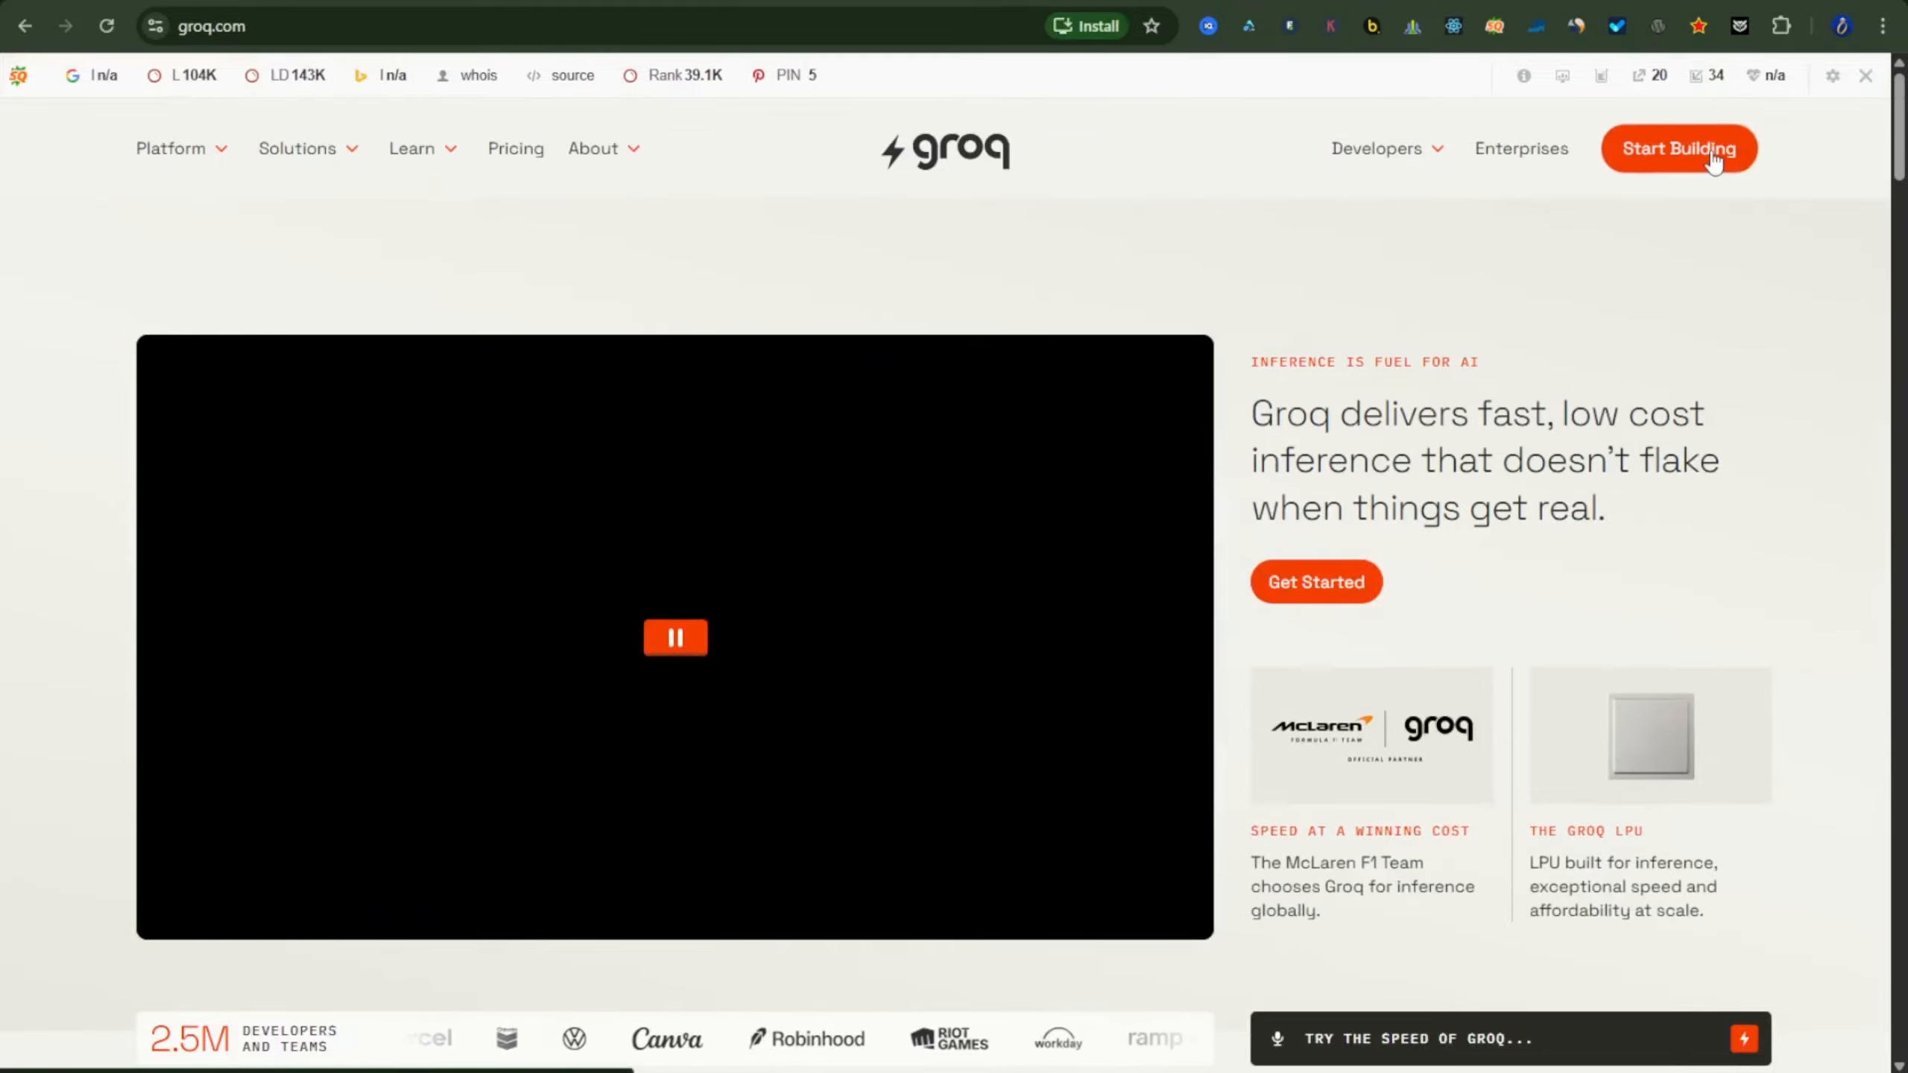
click(1691, 154)
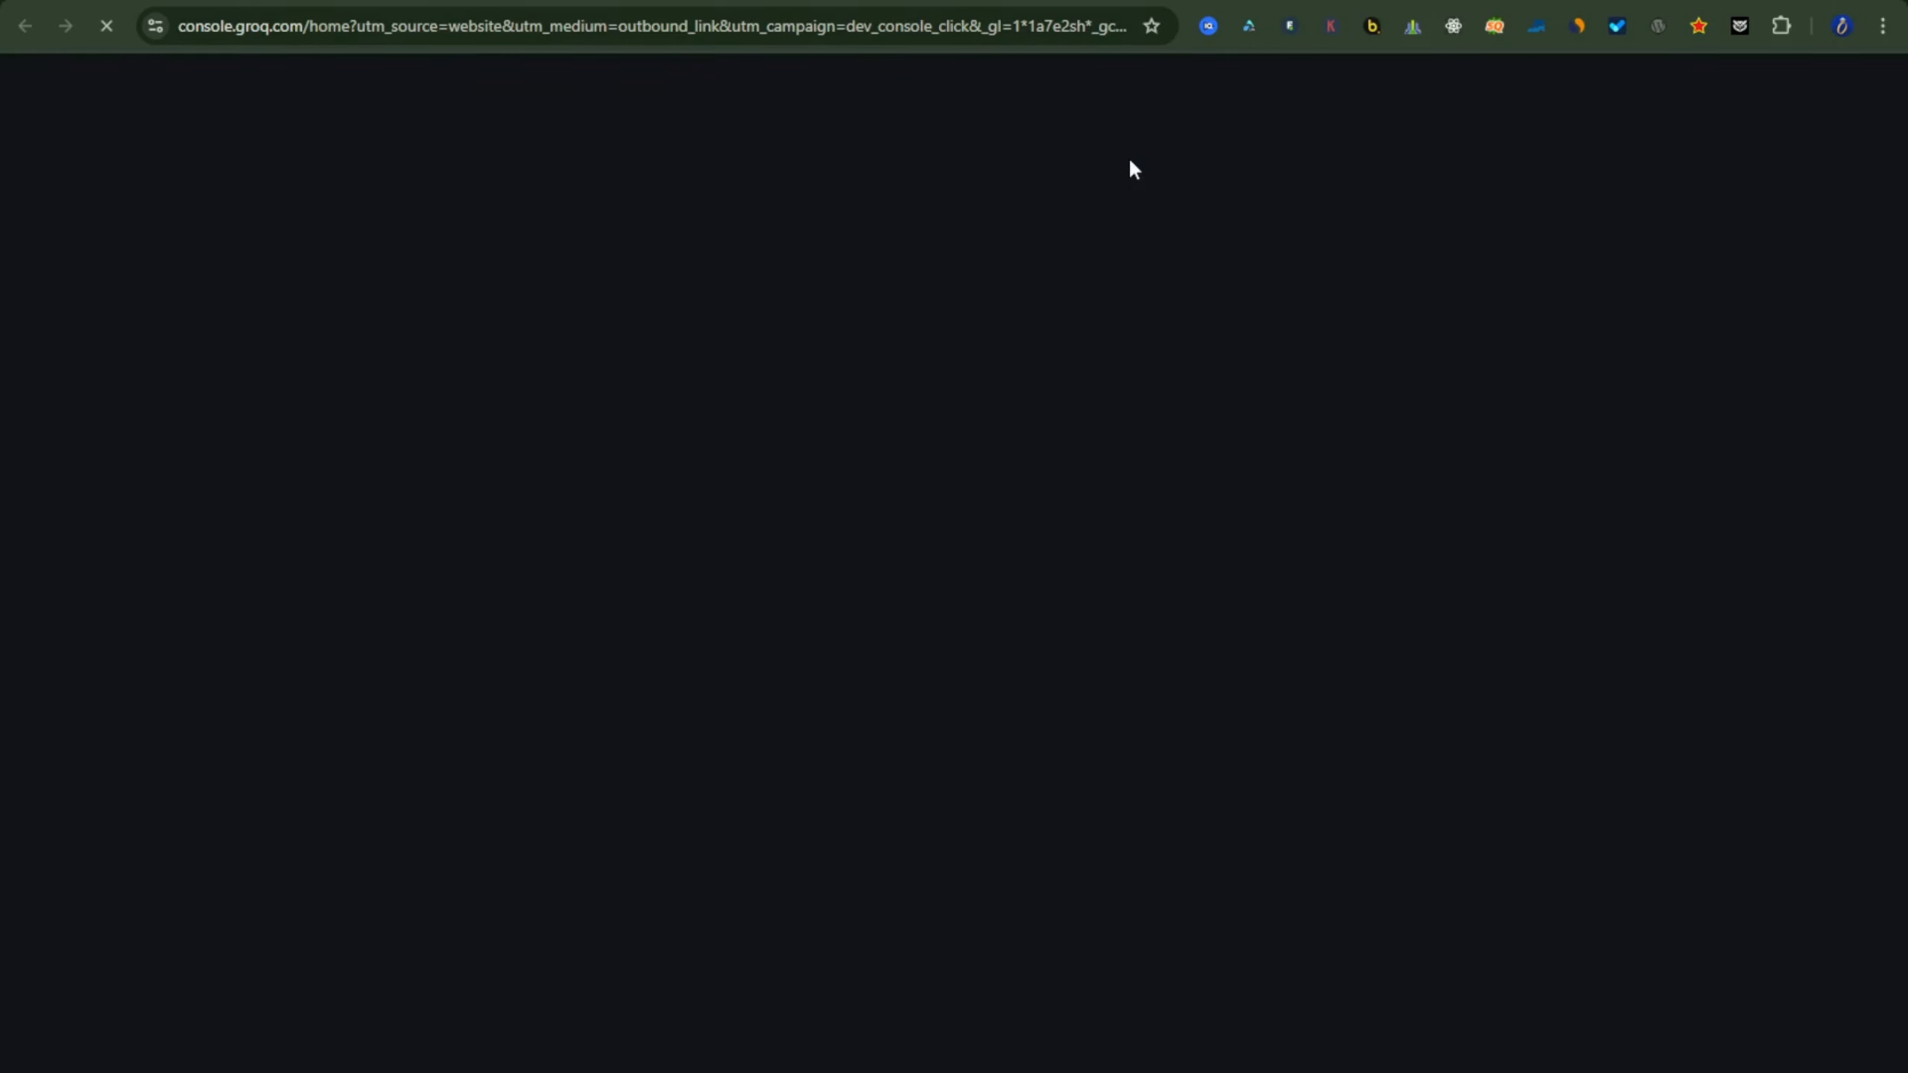
scroll(1260, 599, down, 5)
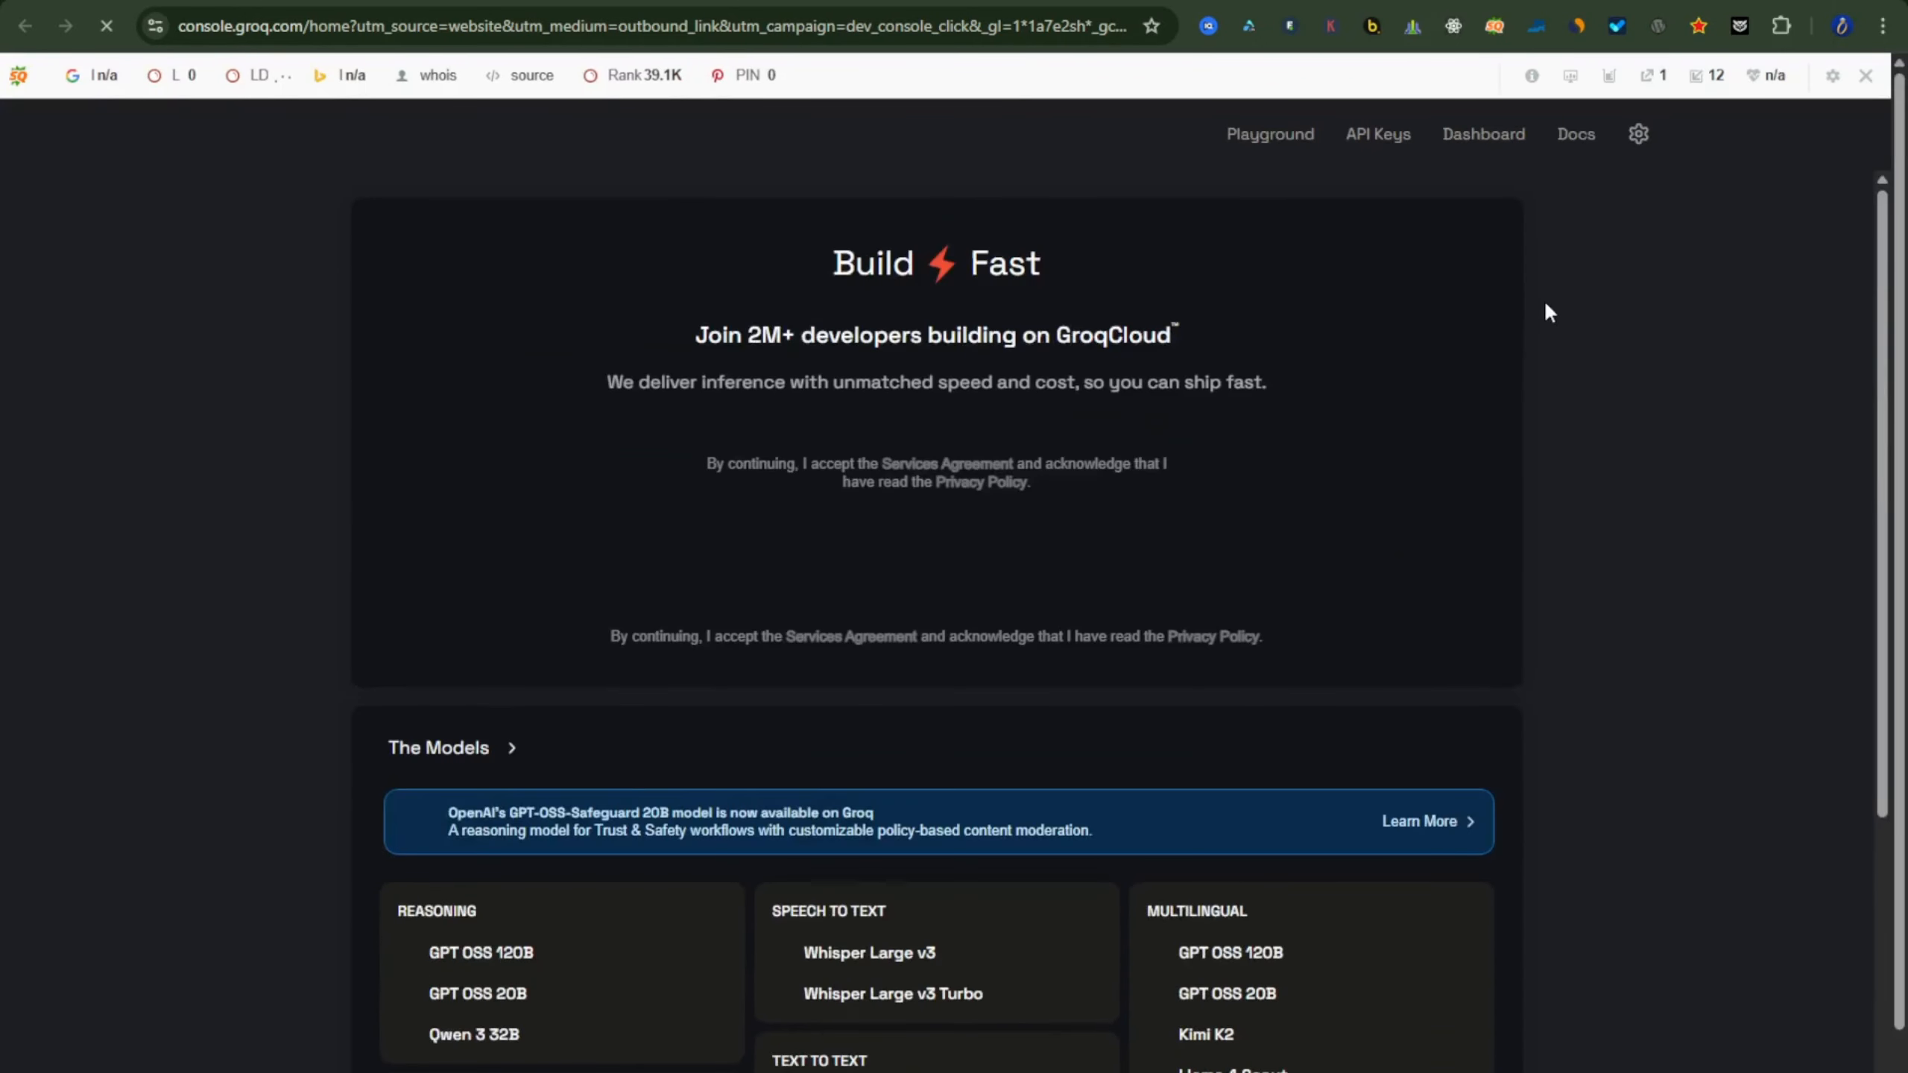
scroll(1549, 302, down, 5)
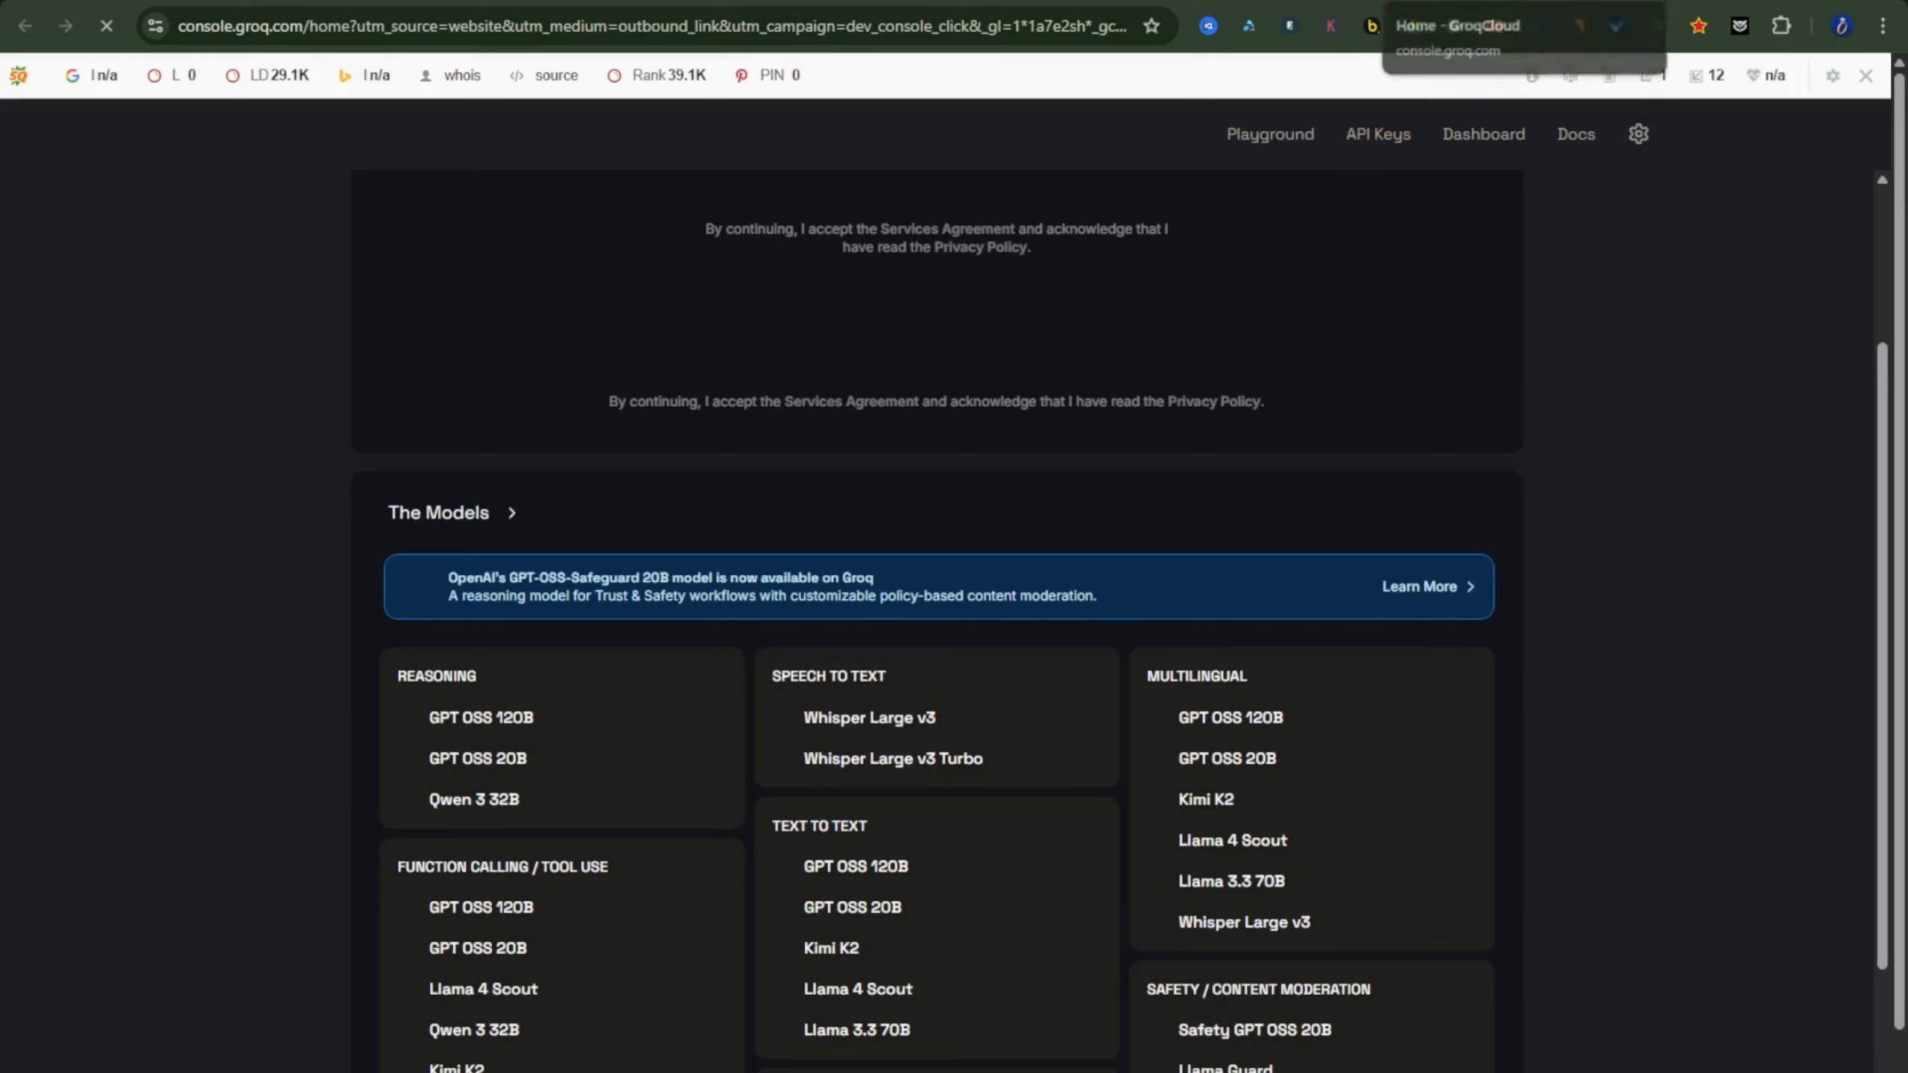
click(676, 19)
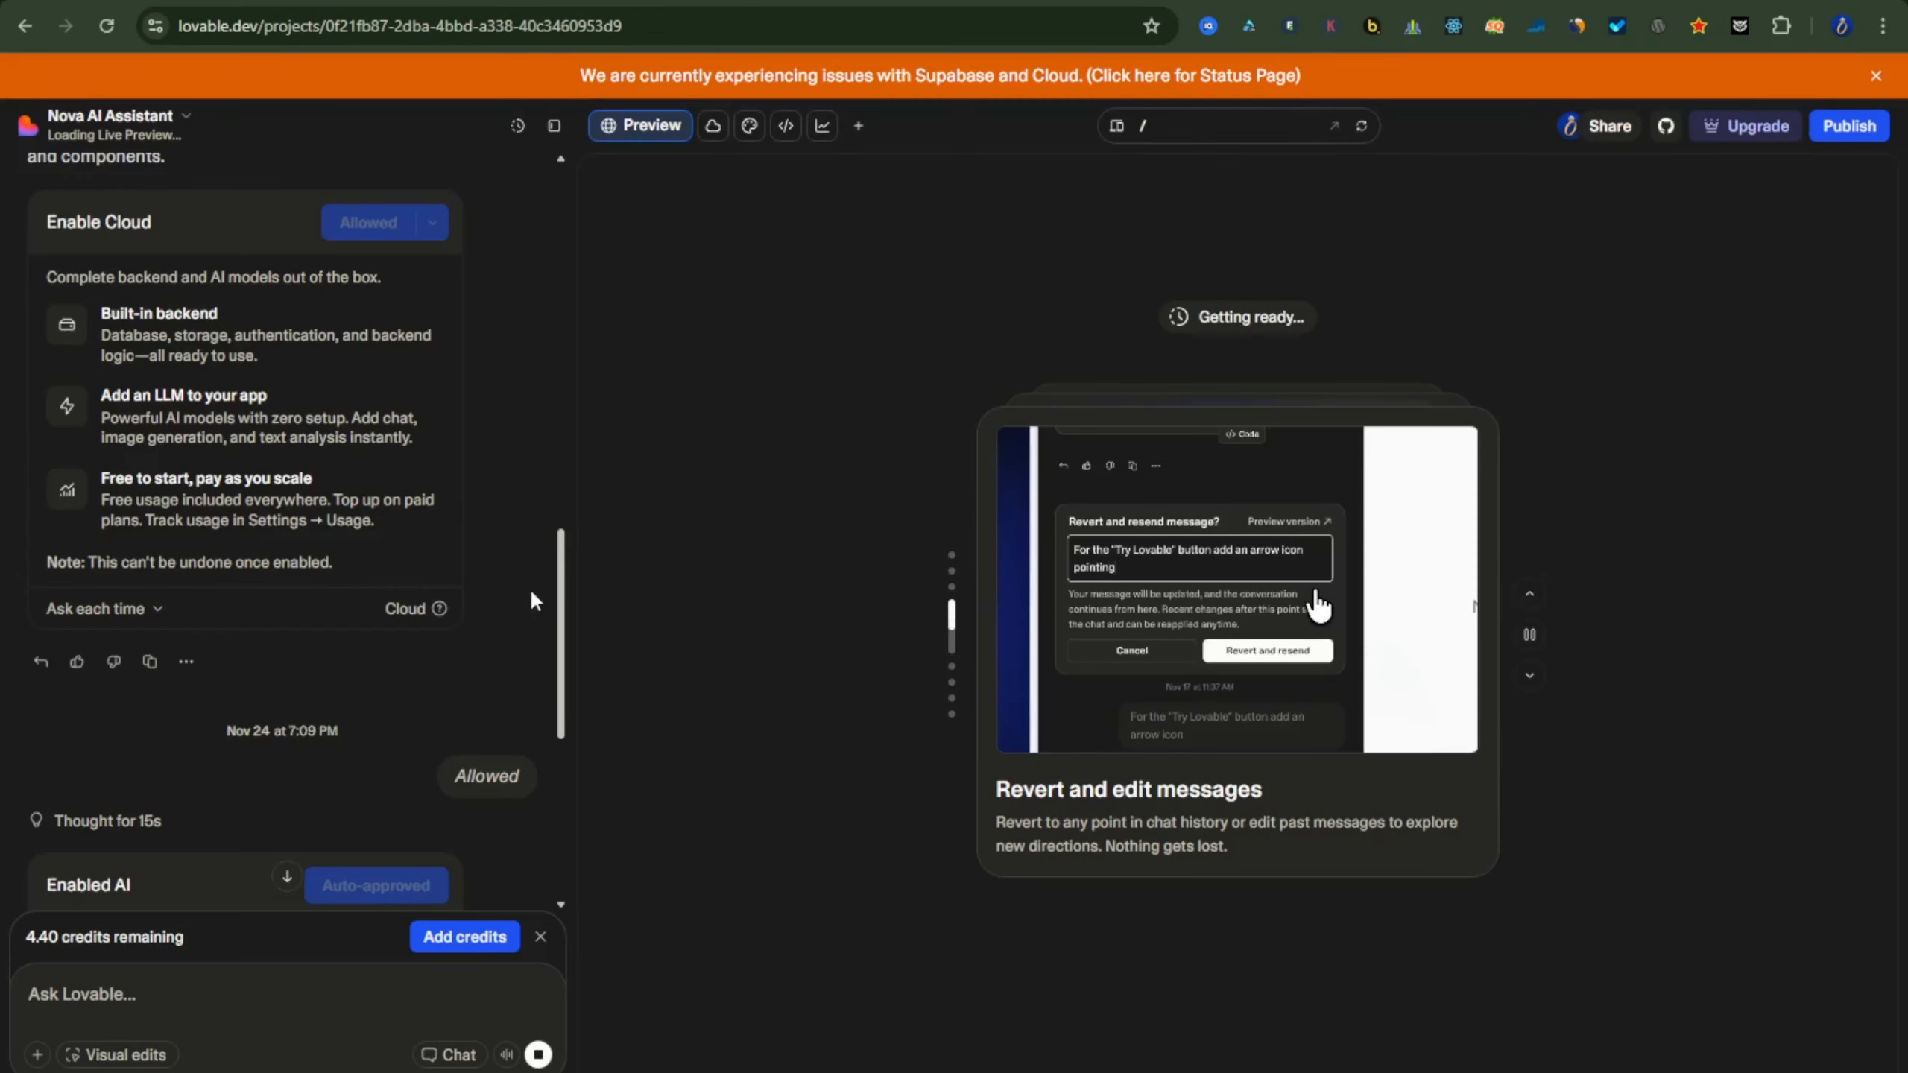
scroll(536, 450, up, 3)
scroll(504, 547, down, 8)
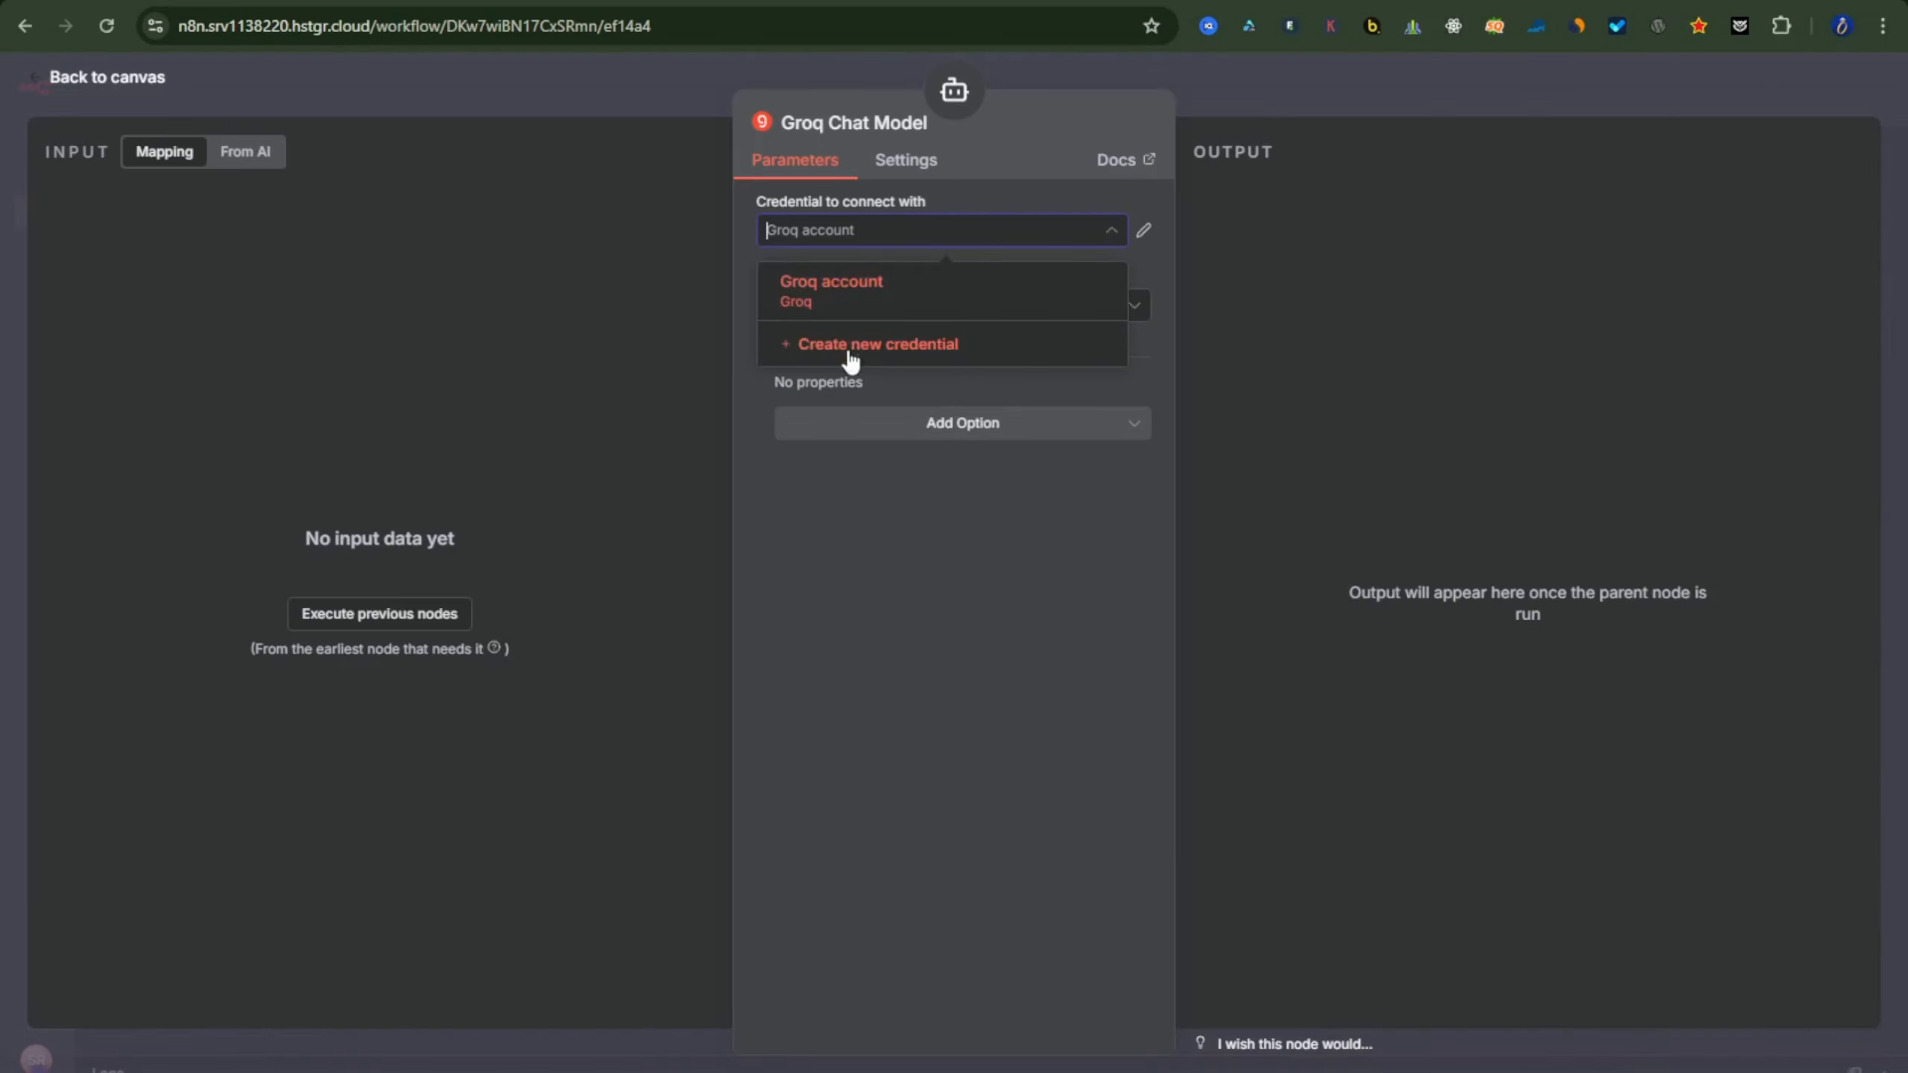
click(912, 357)
click(702, 425)
key(ctrl+a)
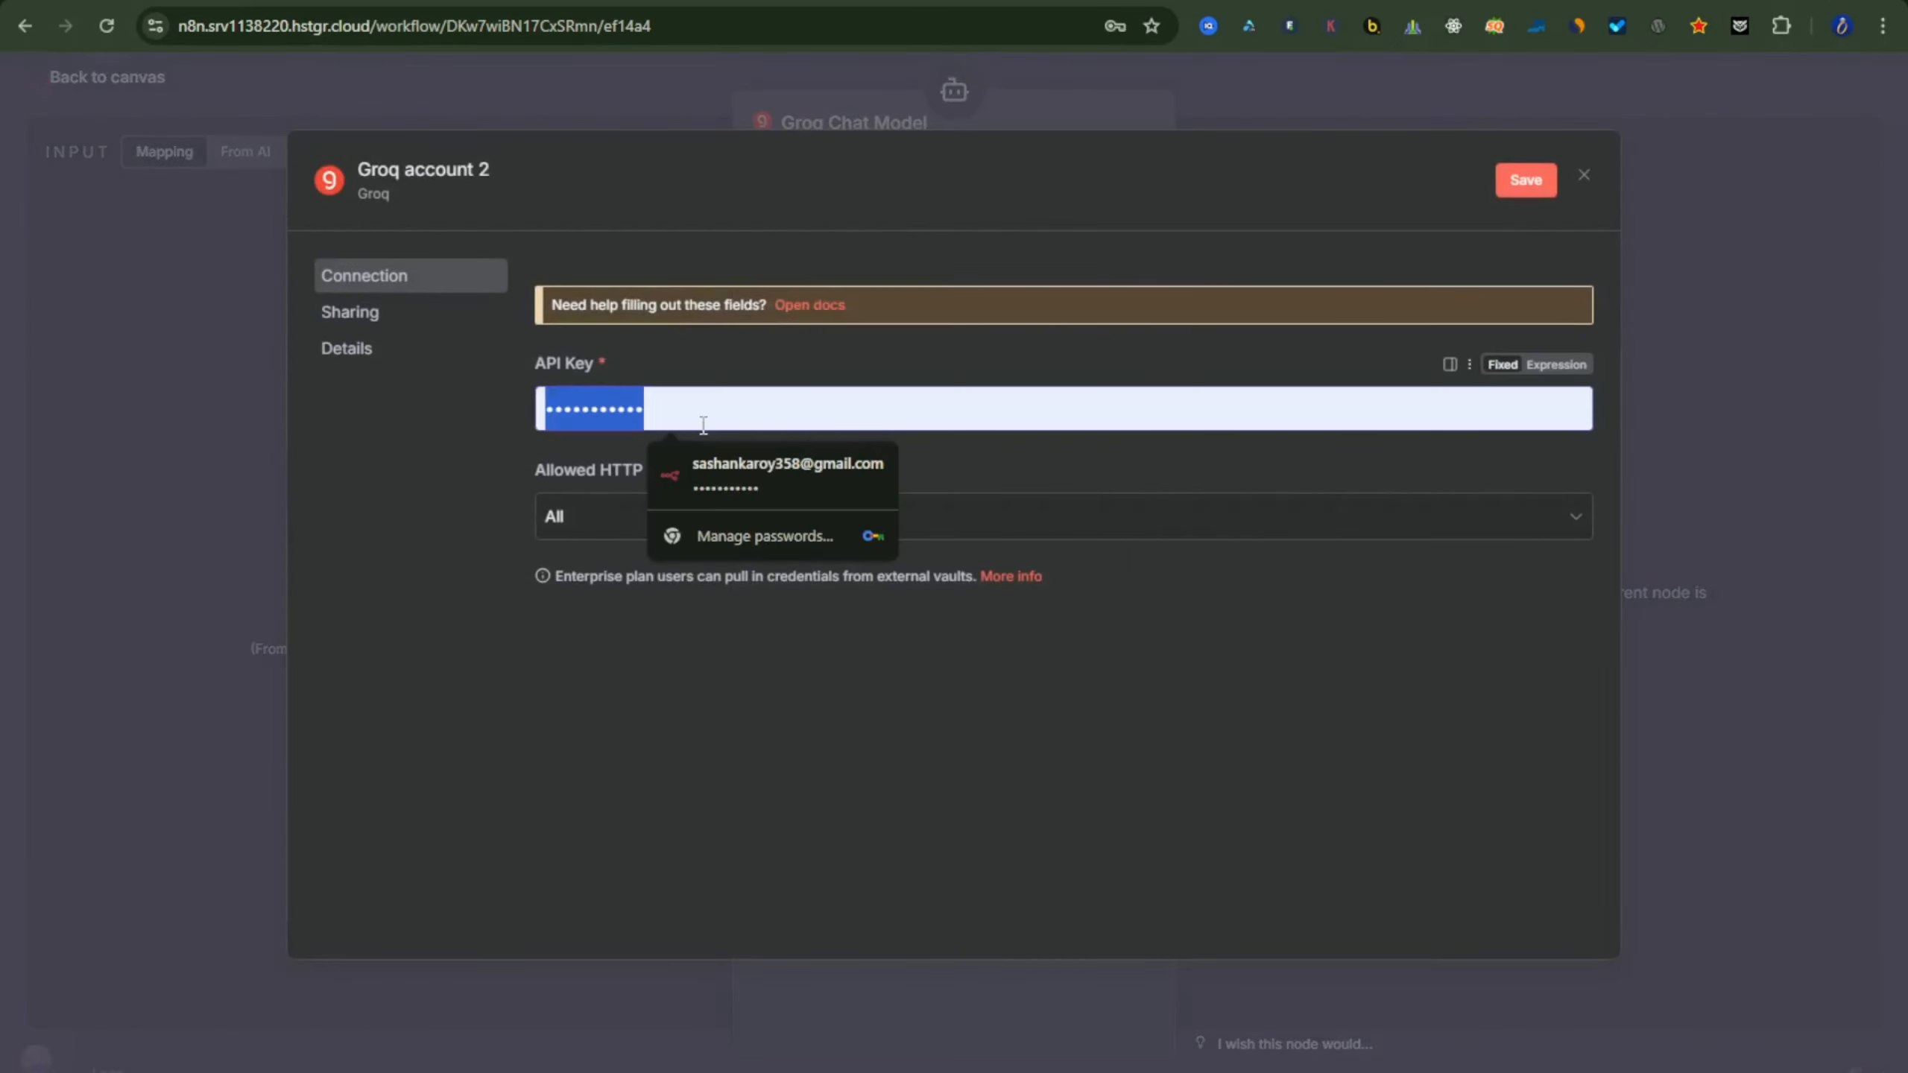
key(BackSpace)
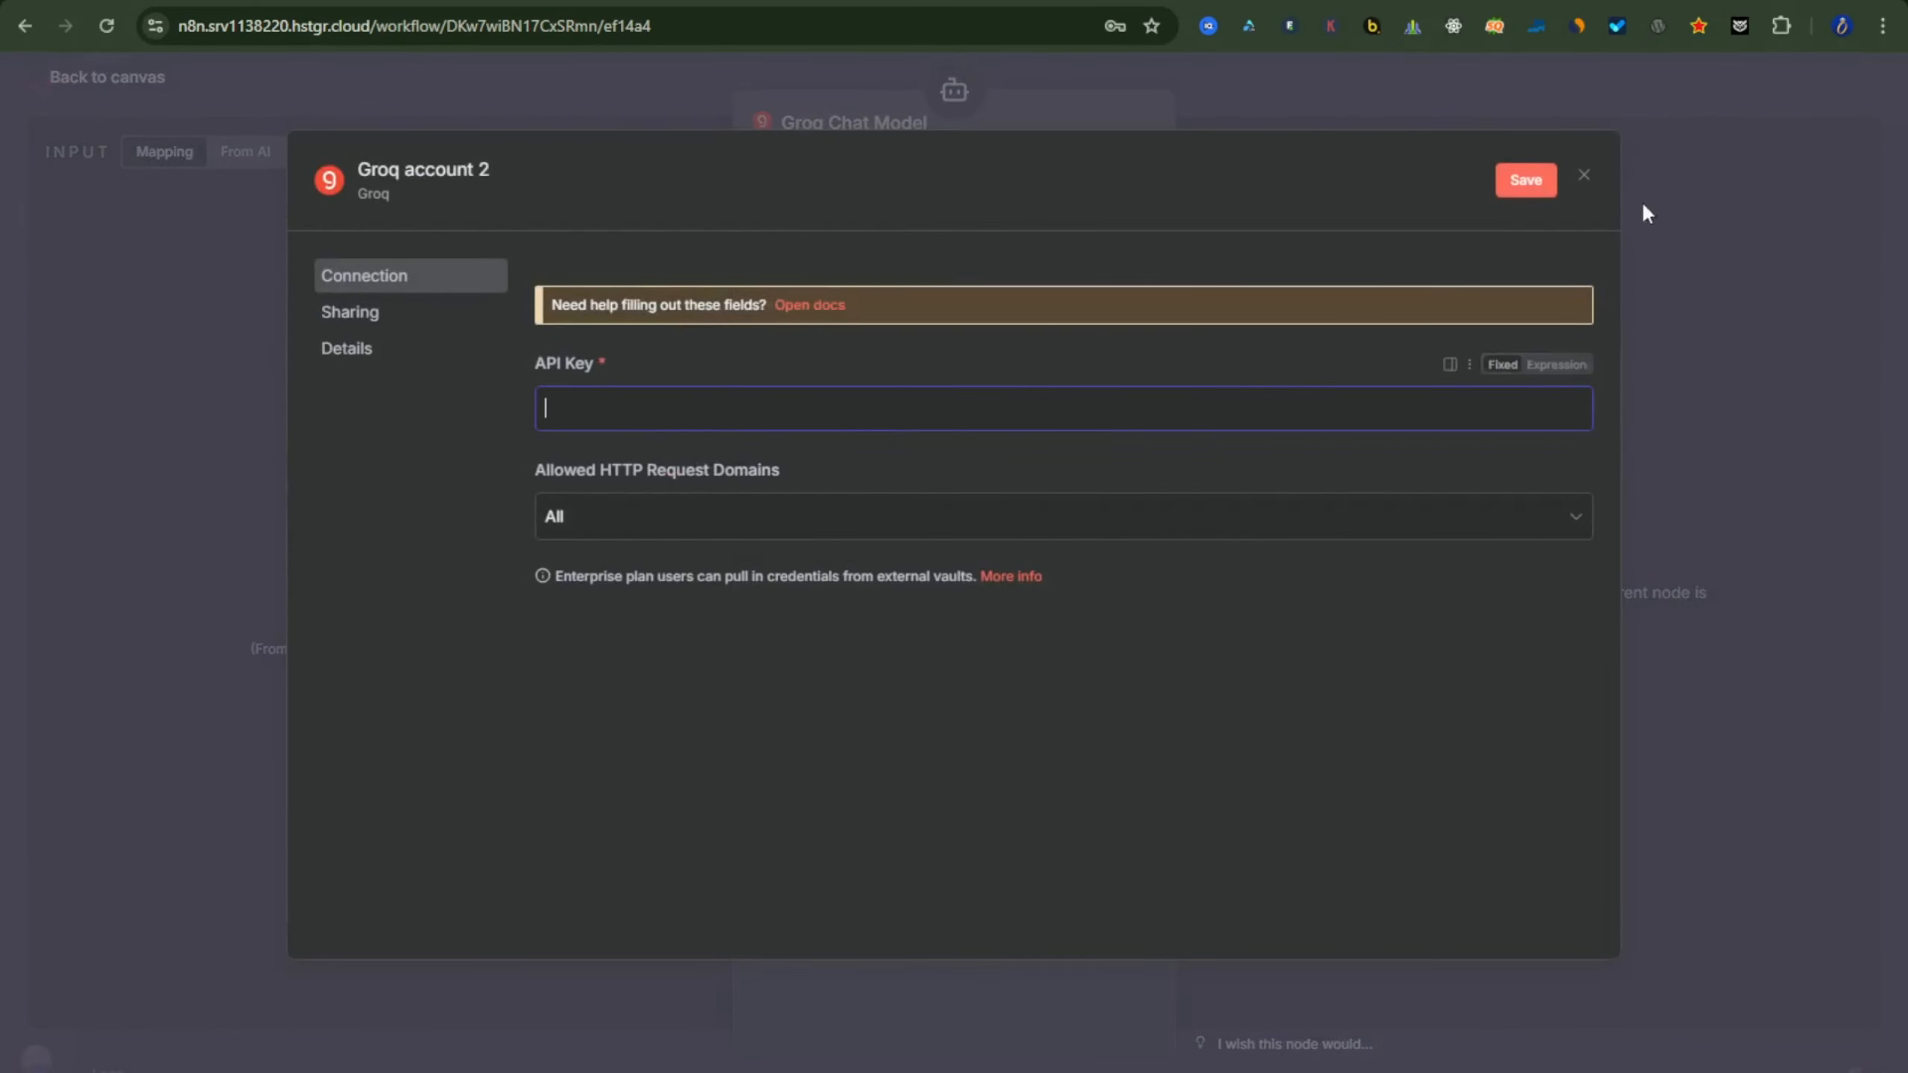
click(1586, 179)
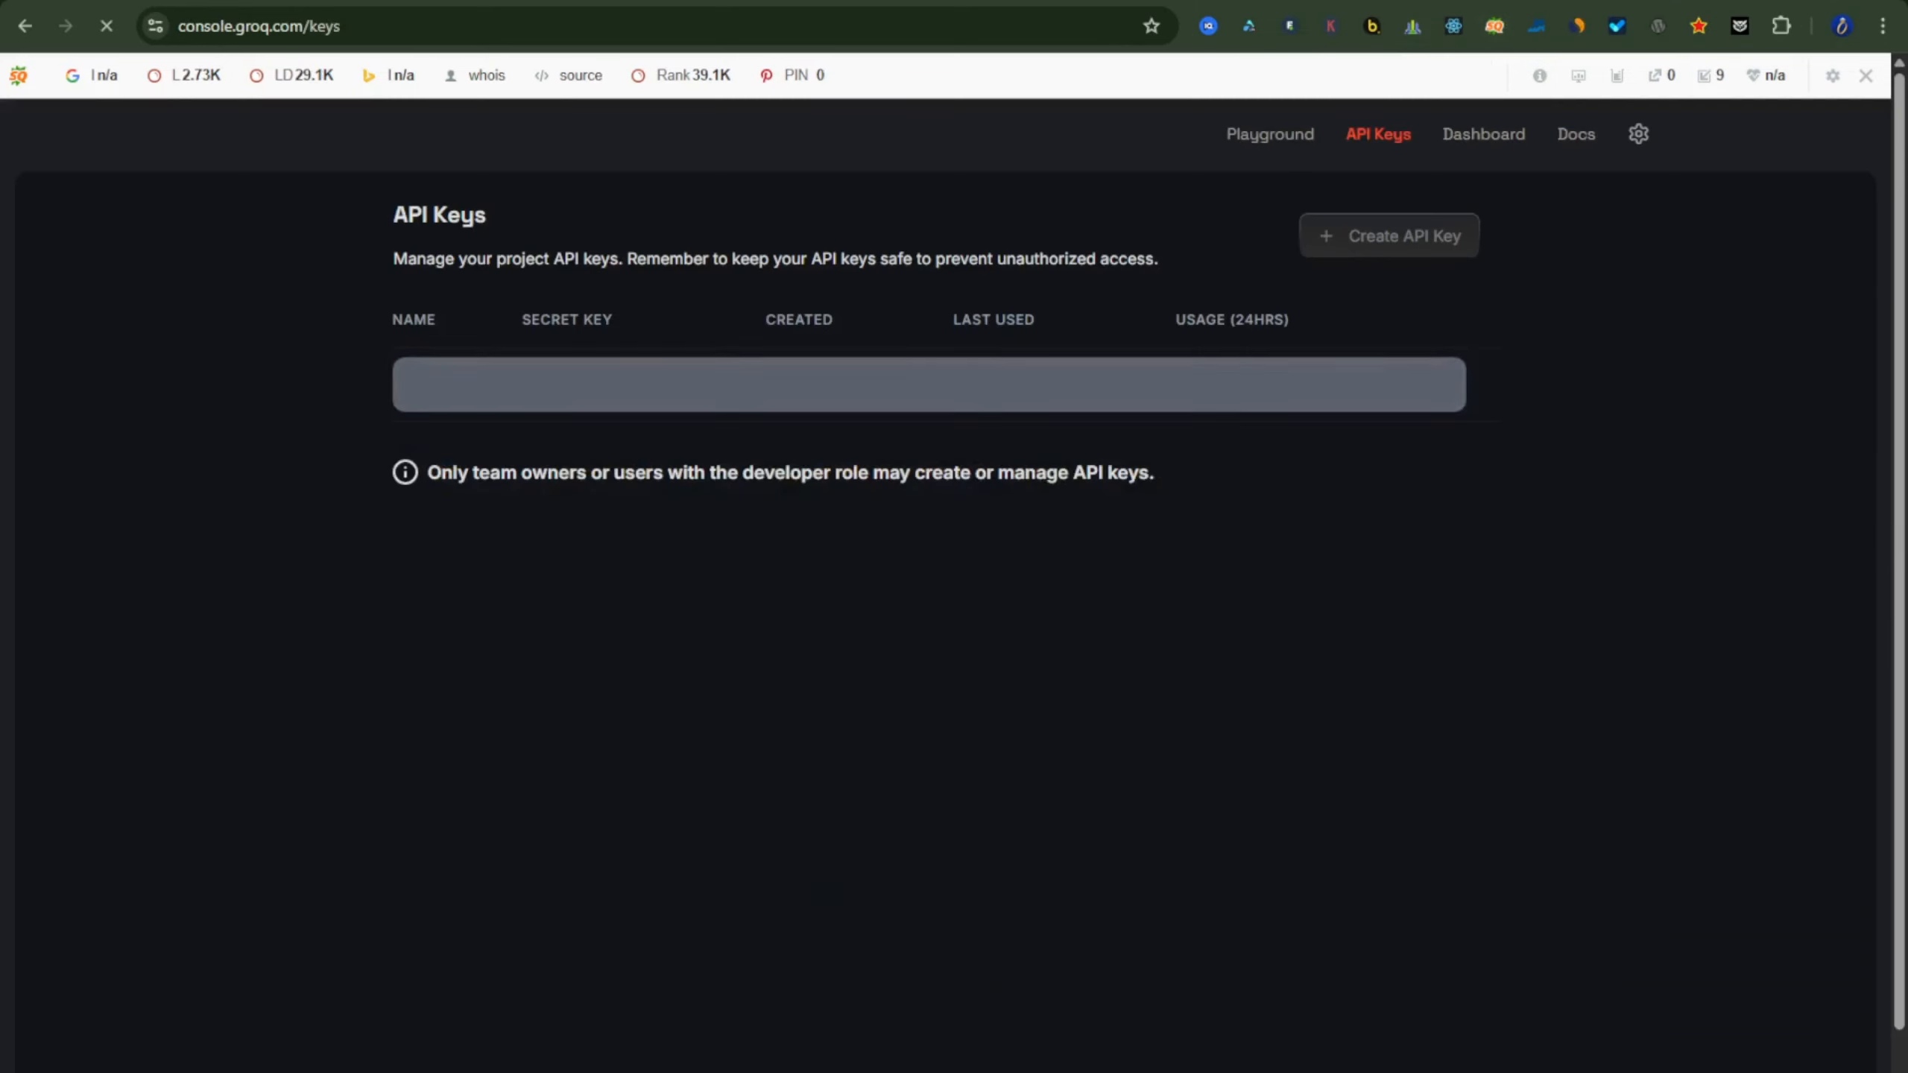
click(1659, 1)
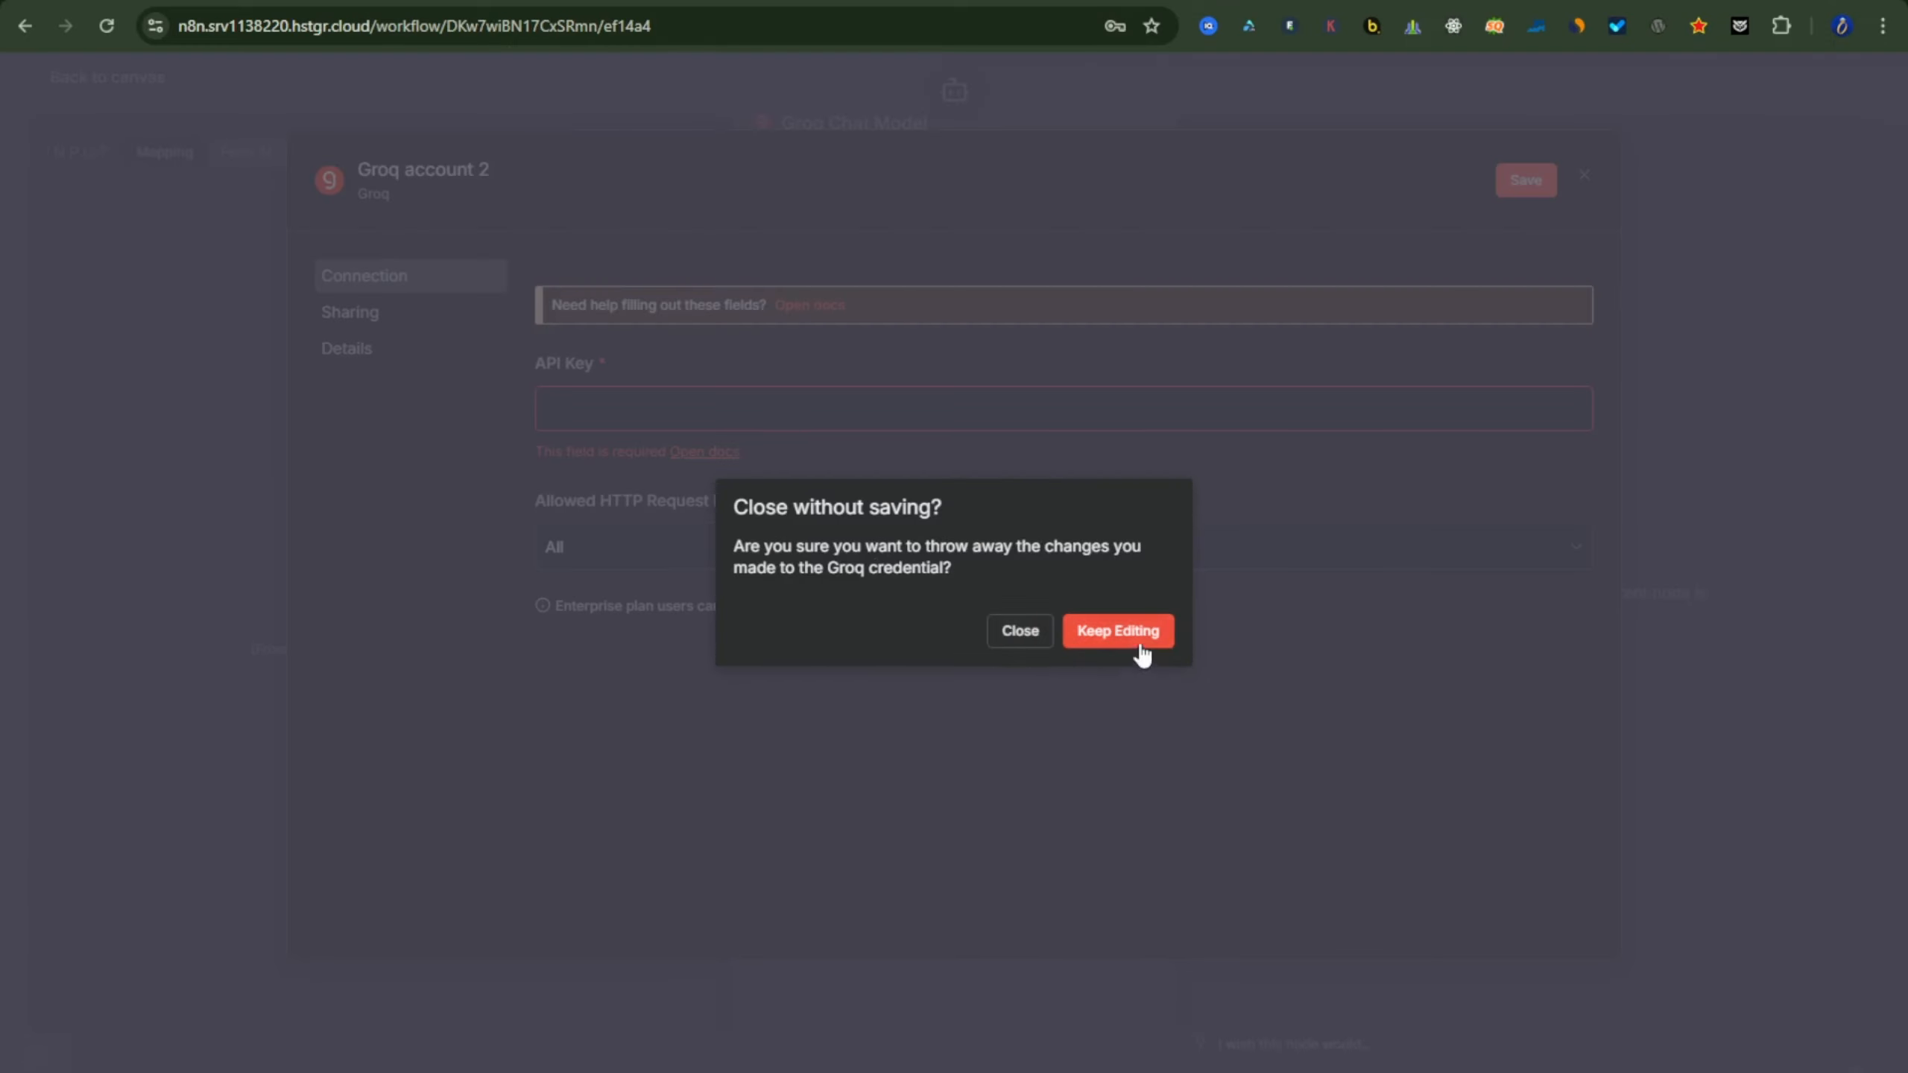
click(1018, 632)
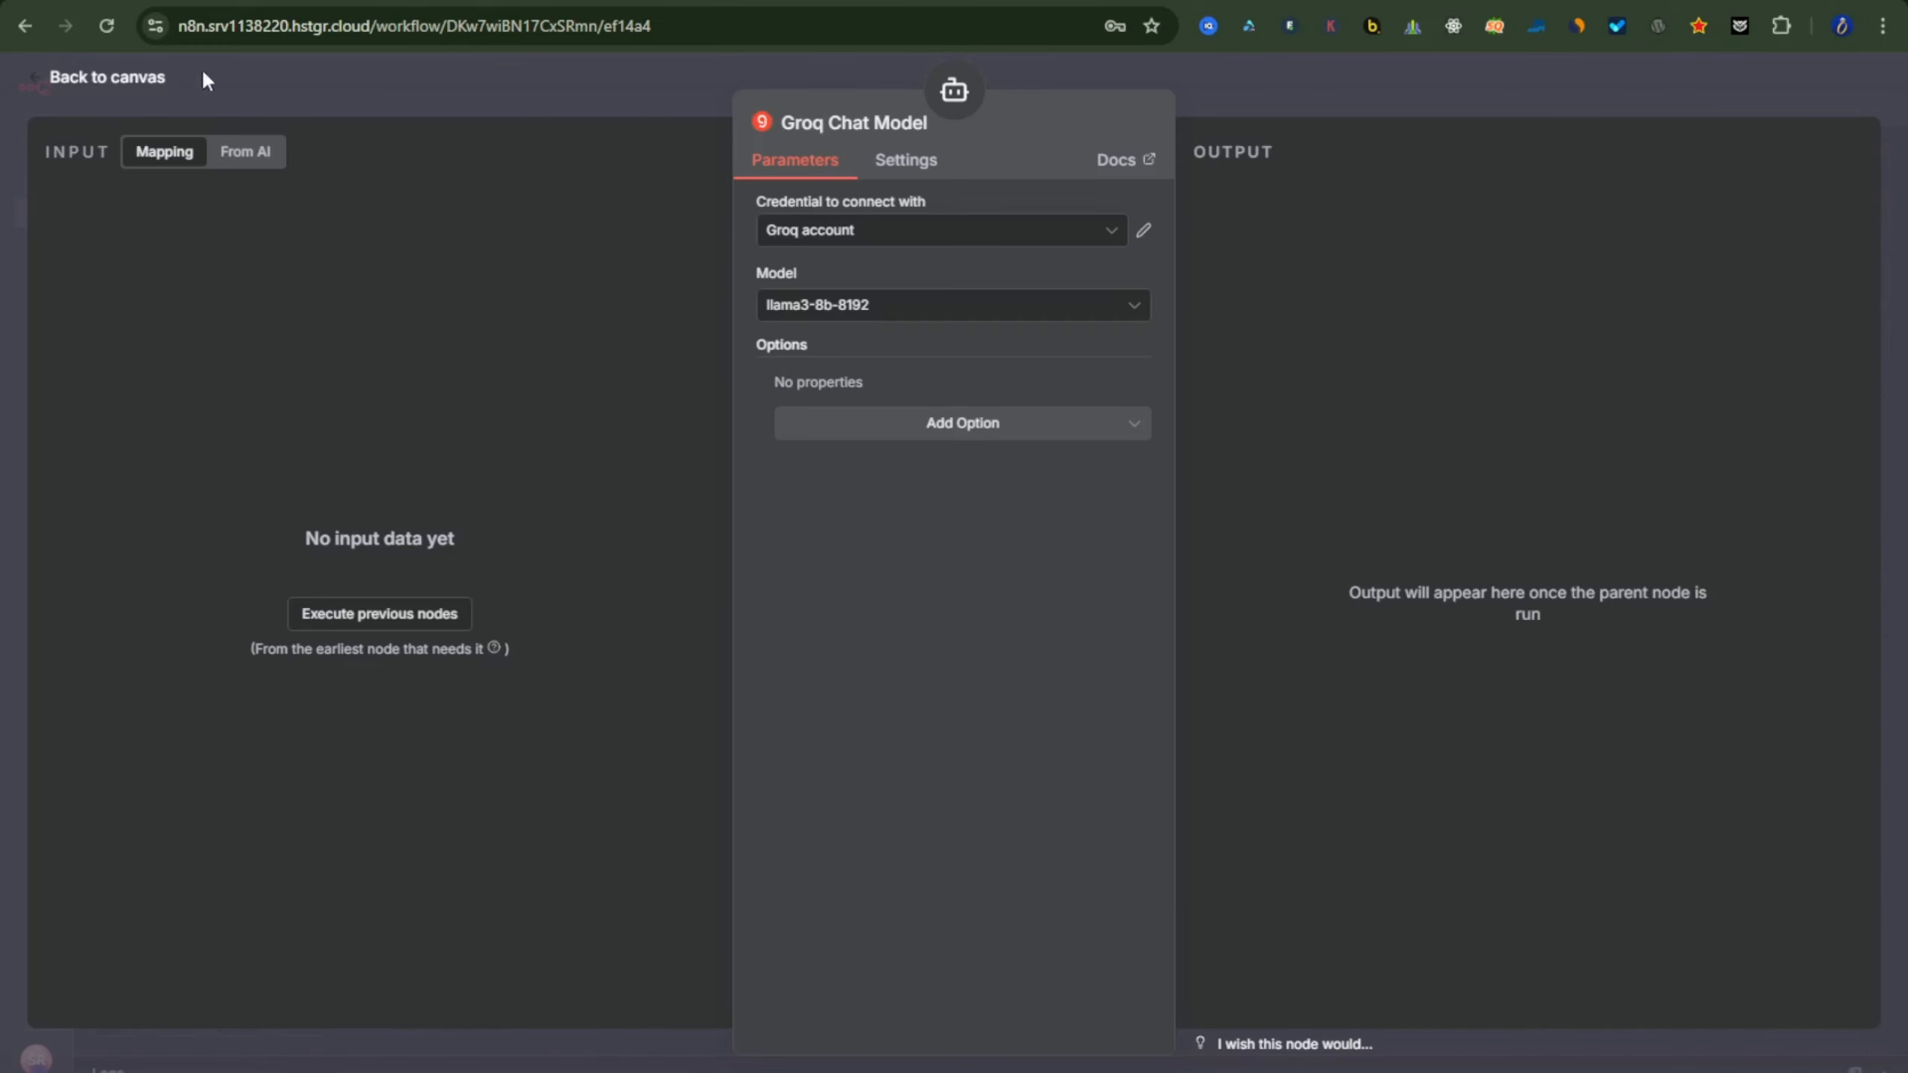
click(63, 81)
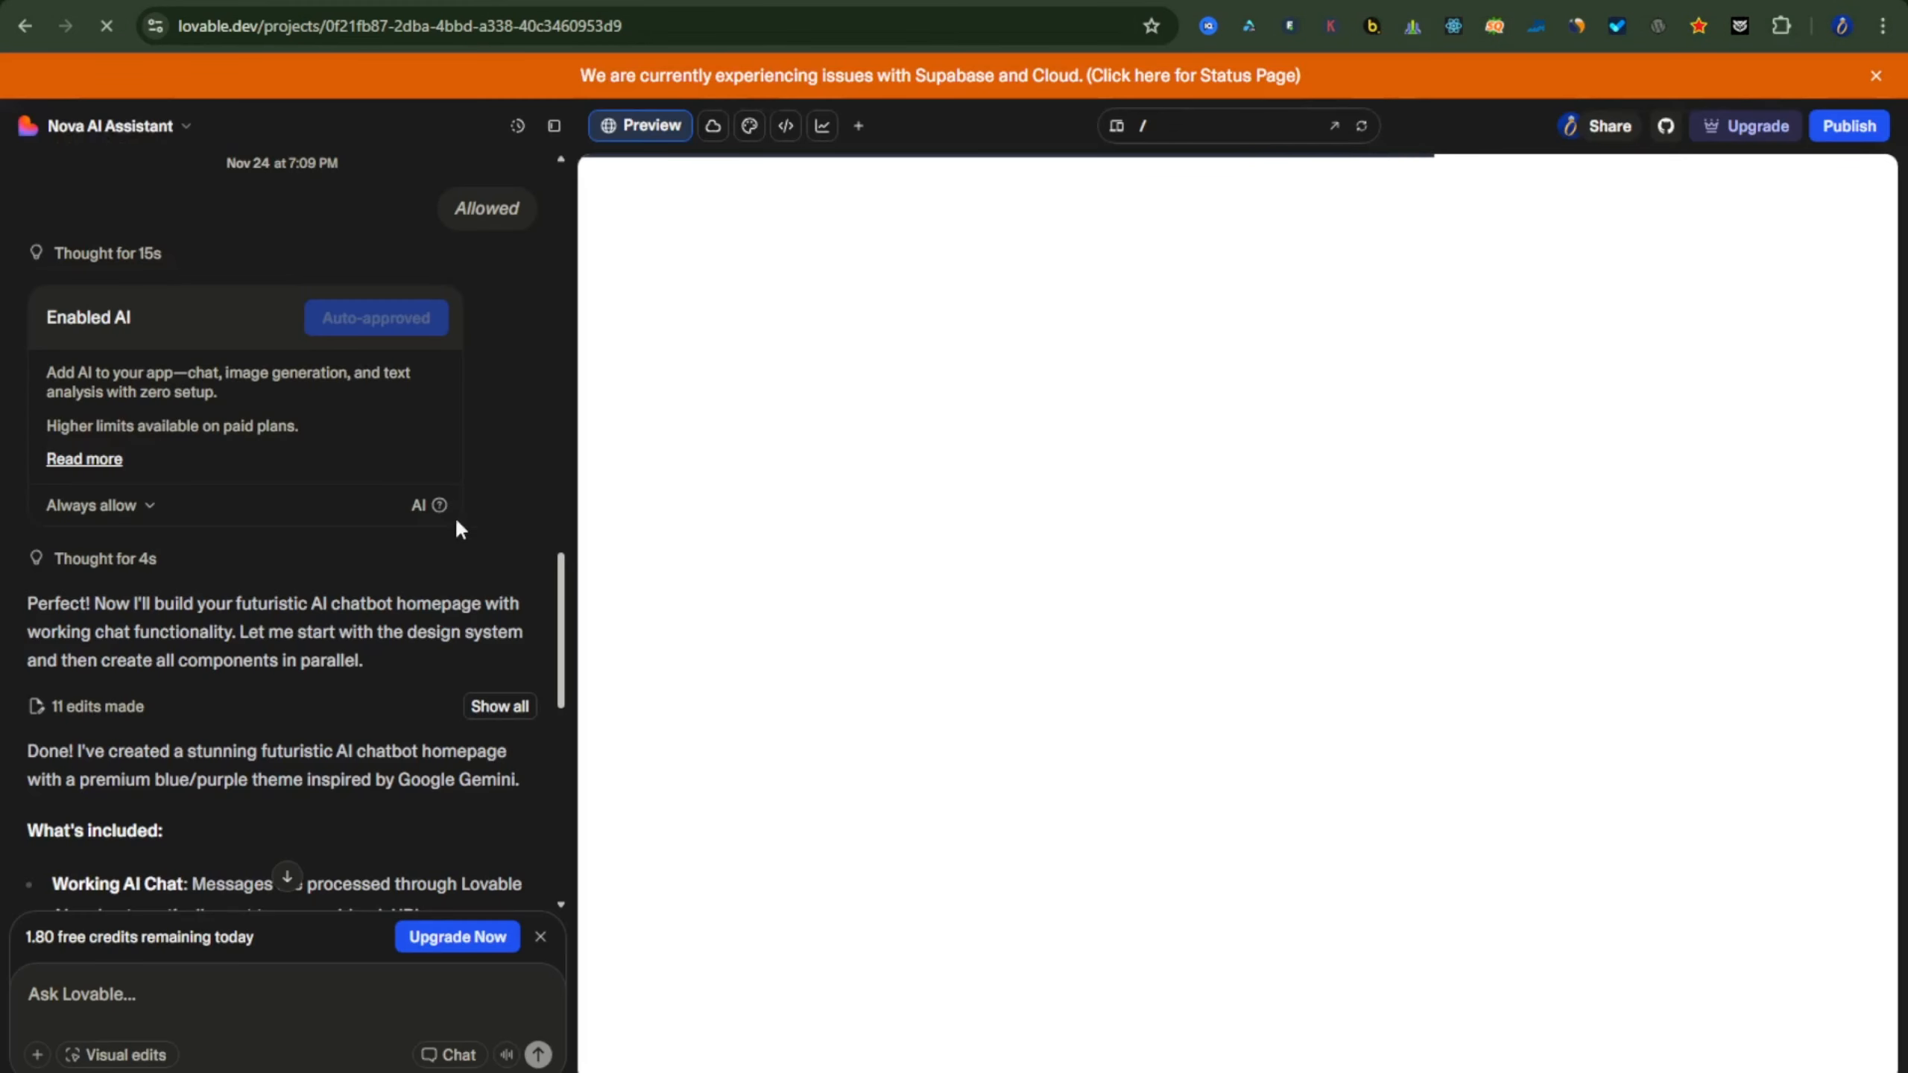
- Switch to Lovable and review the build summary and the generated chatbot homepage in the preview
scroll(357, 519, down, 8)
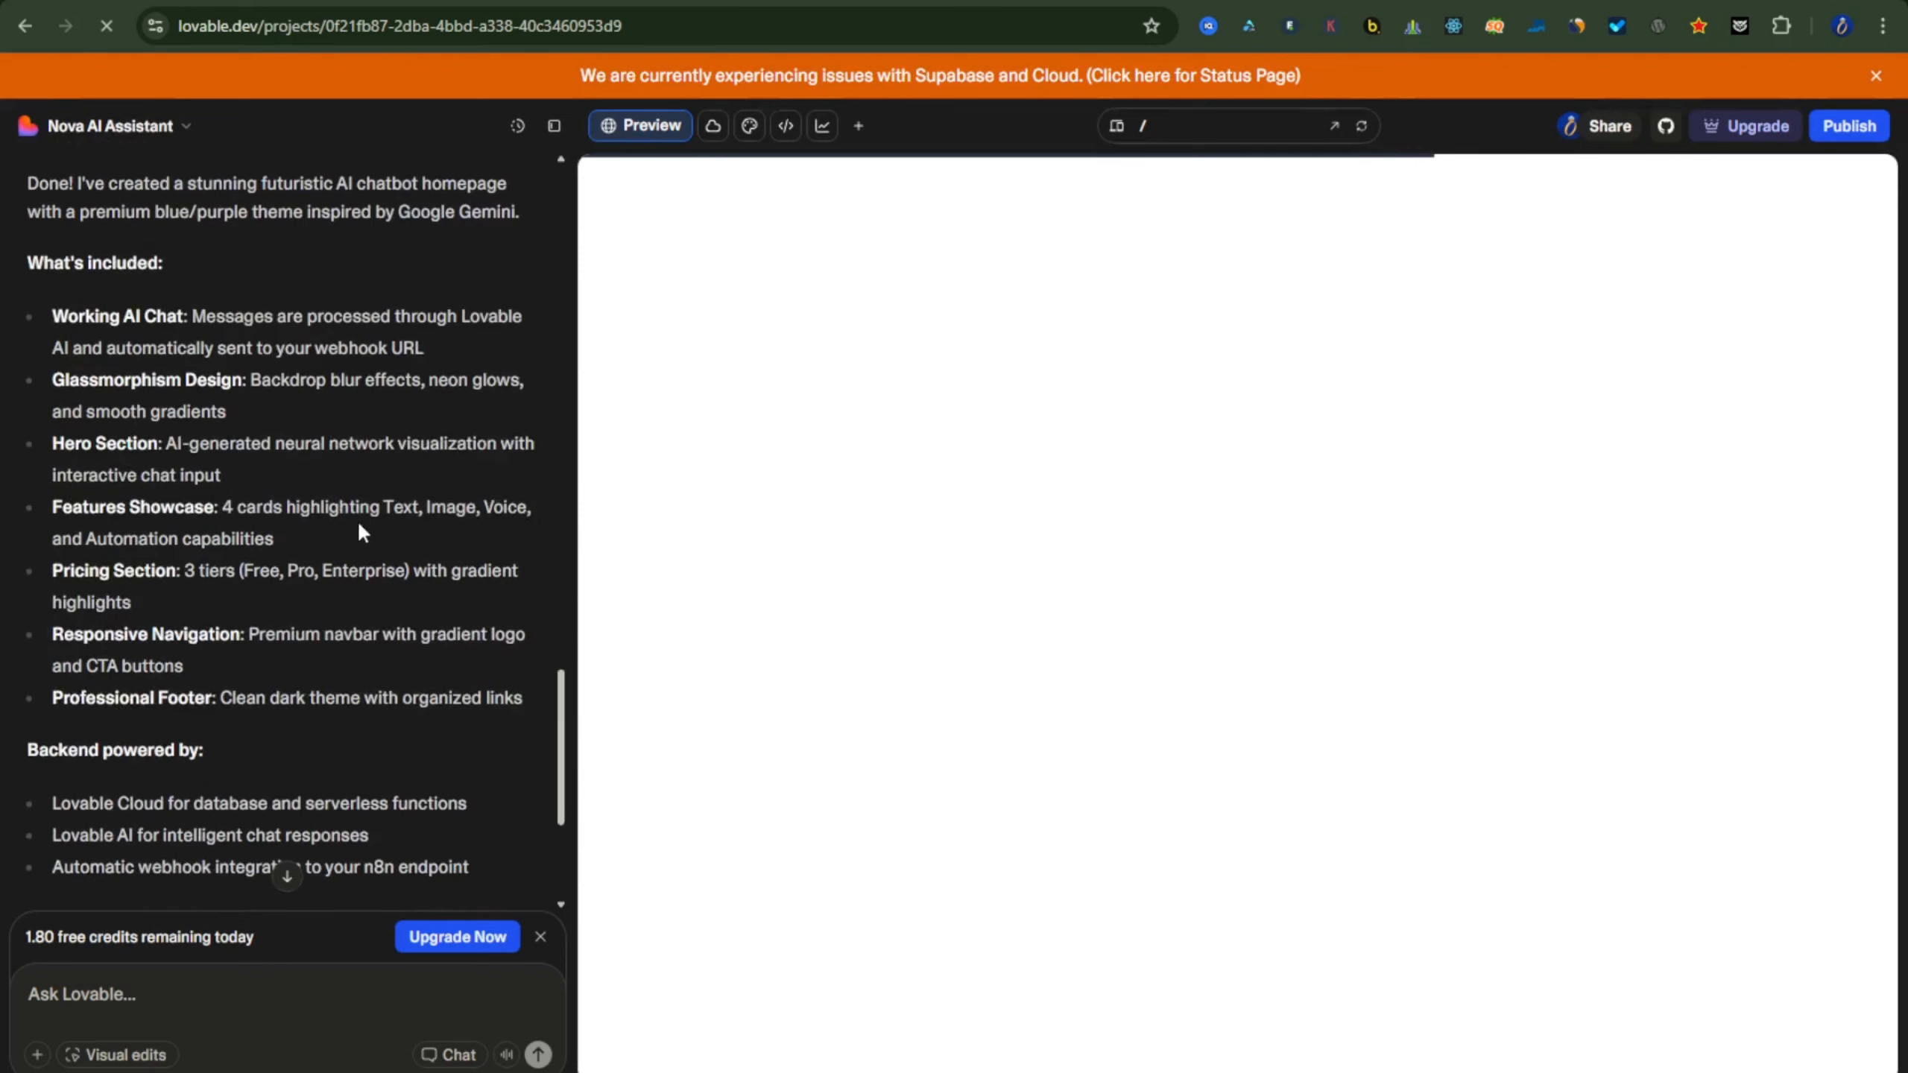
scroll(358, 519, down, 5)
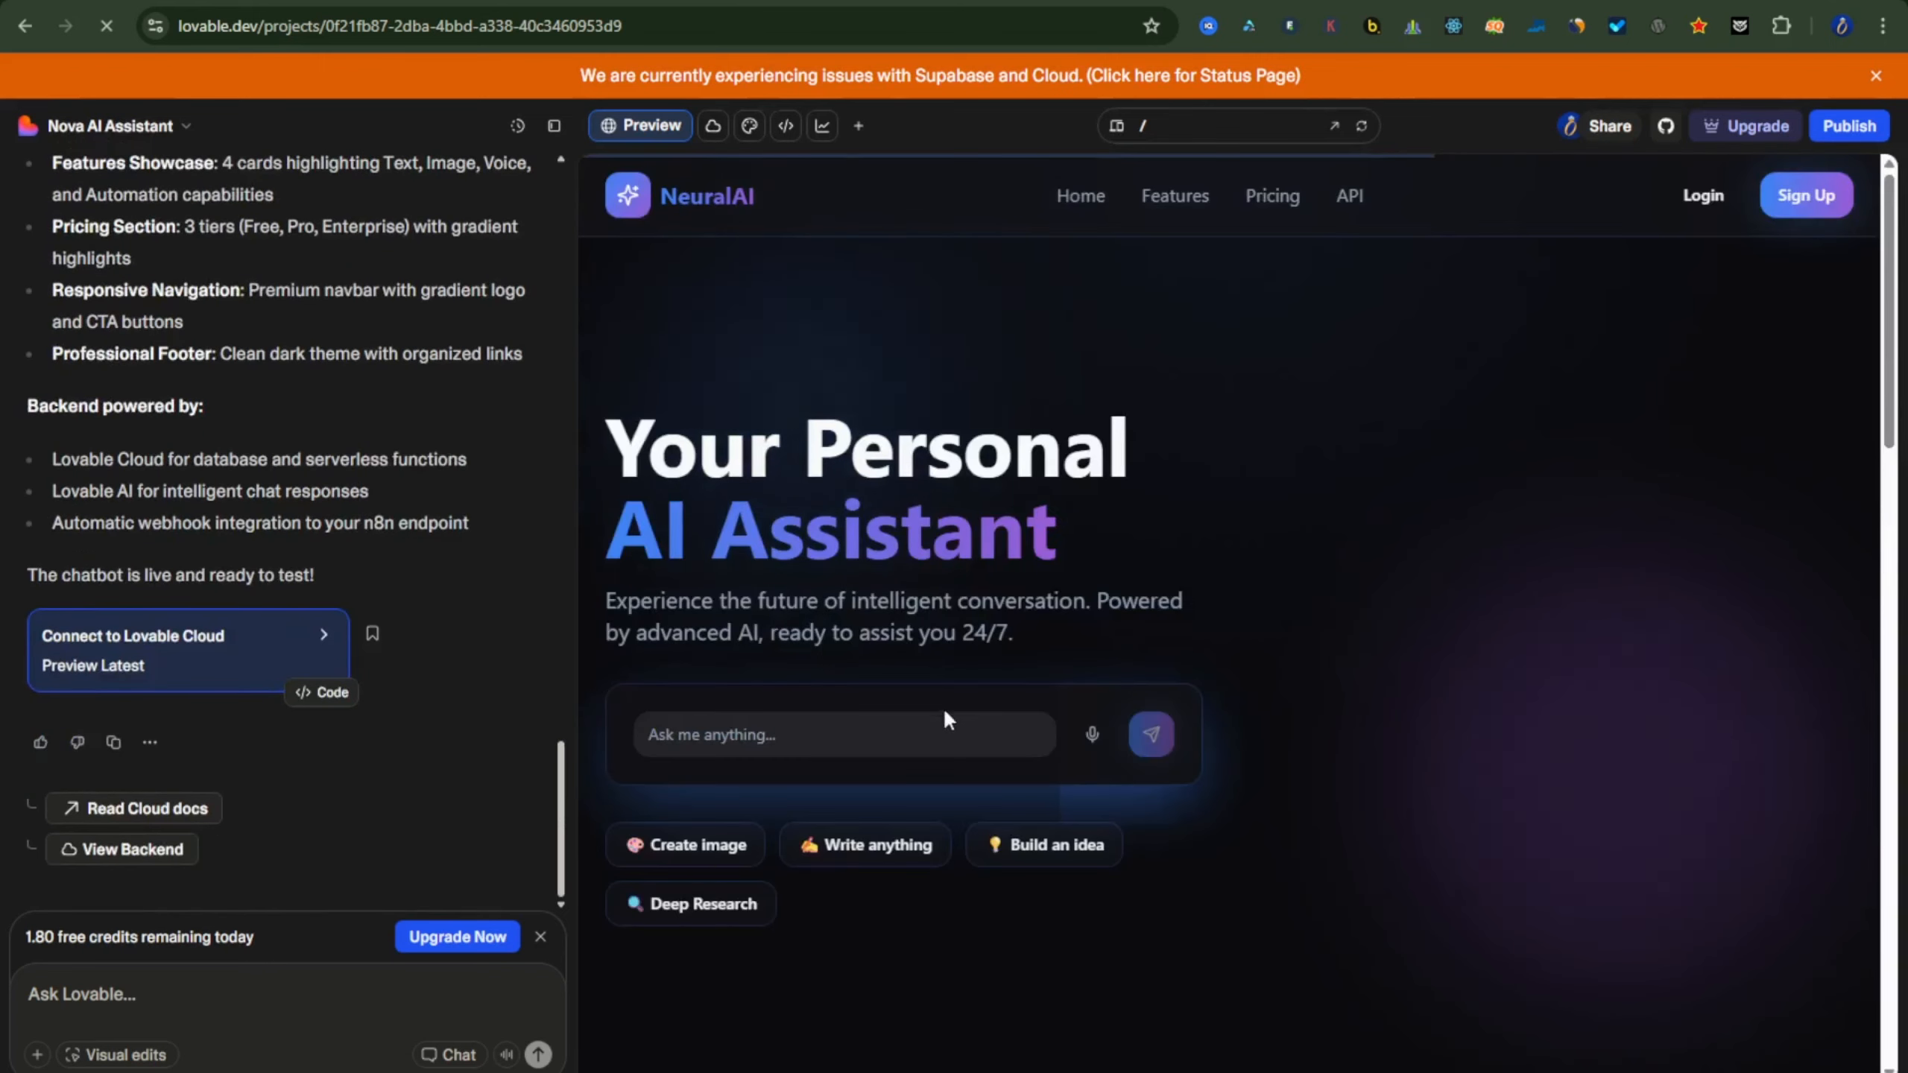
scroll(954, 714, down, 6)
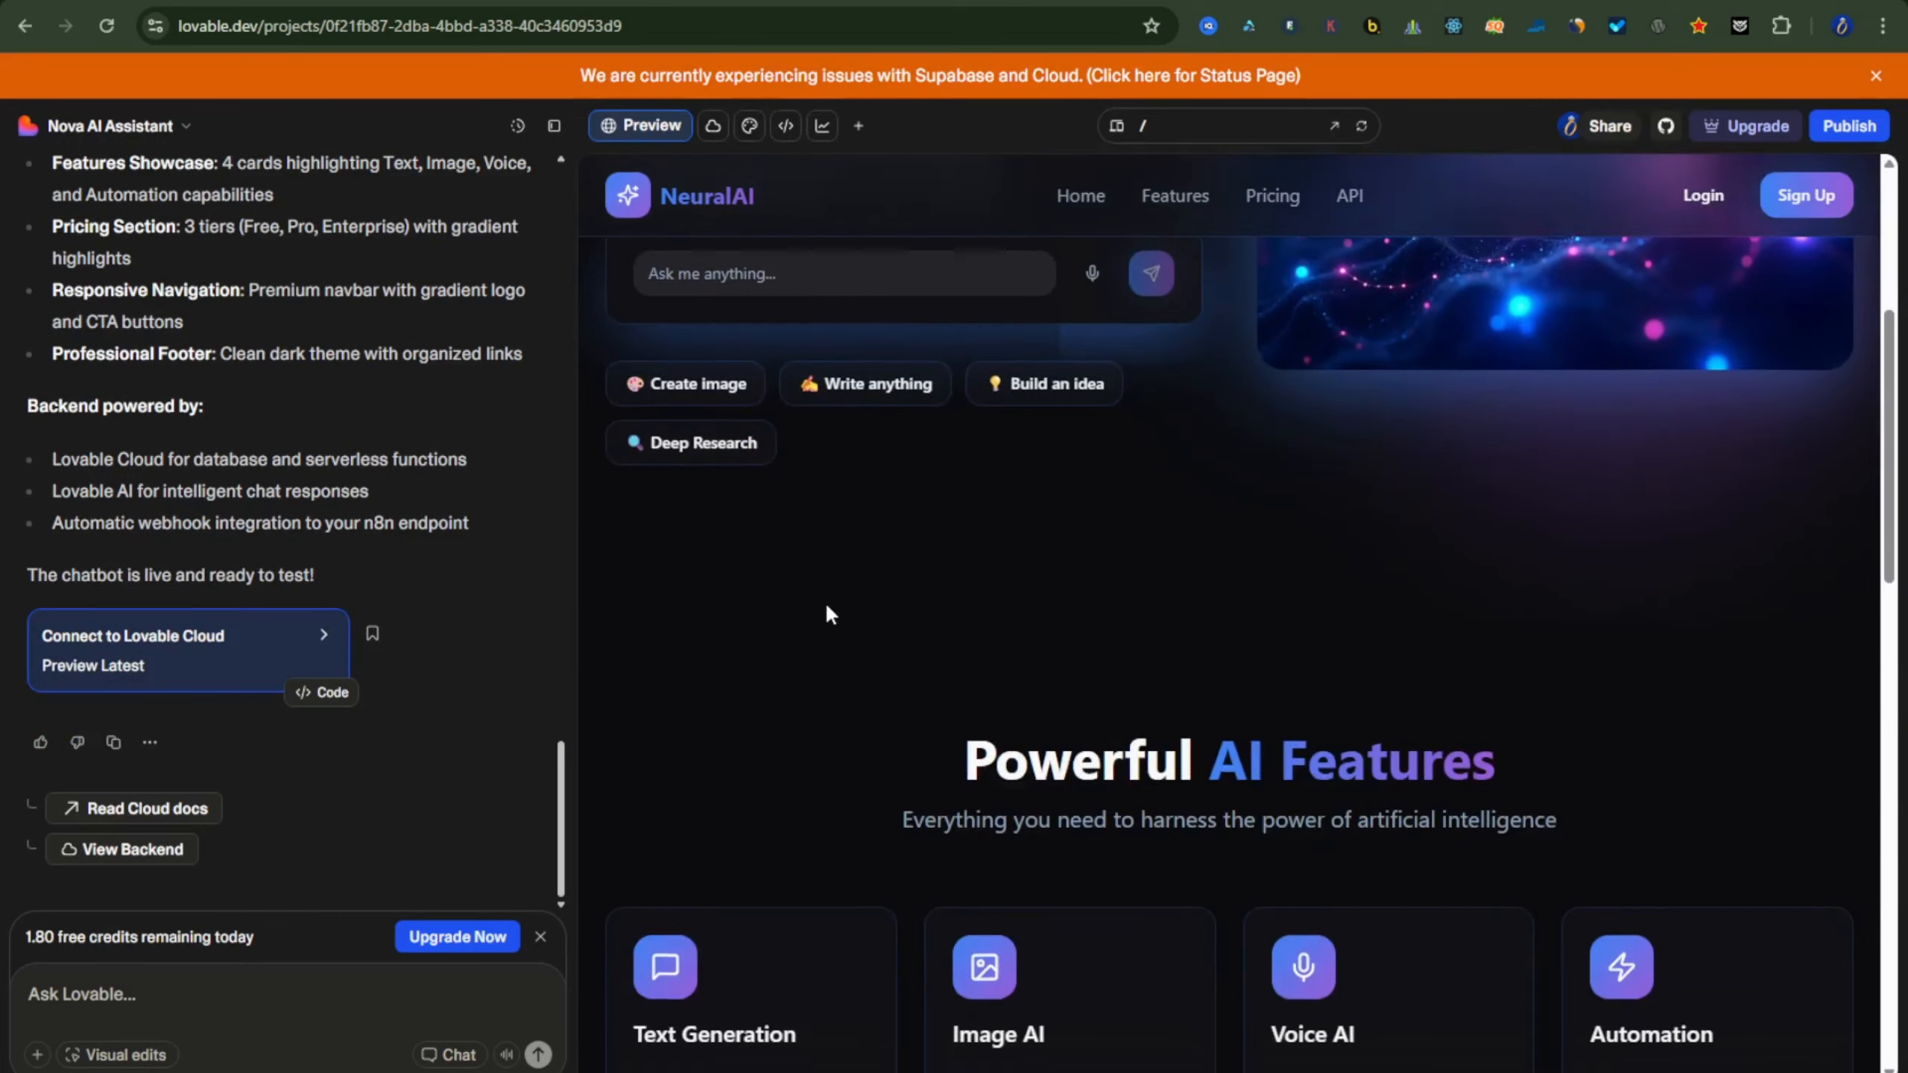
scroll(831, 605, up, 5)
scroll(852, 596, up, 1)
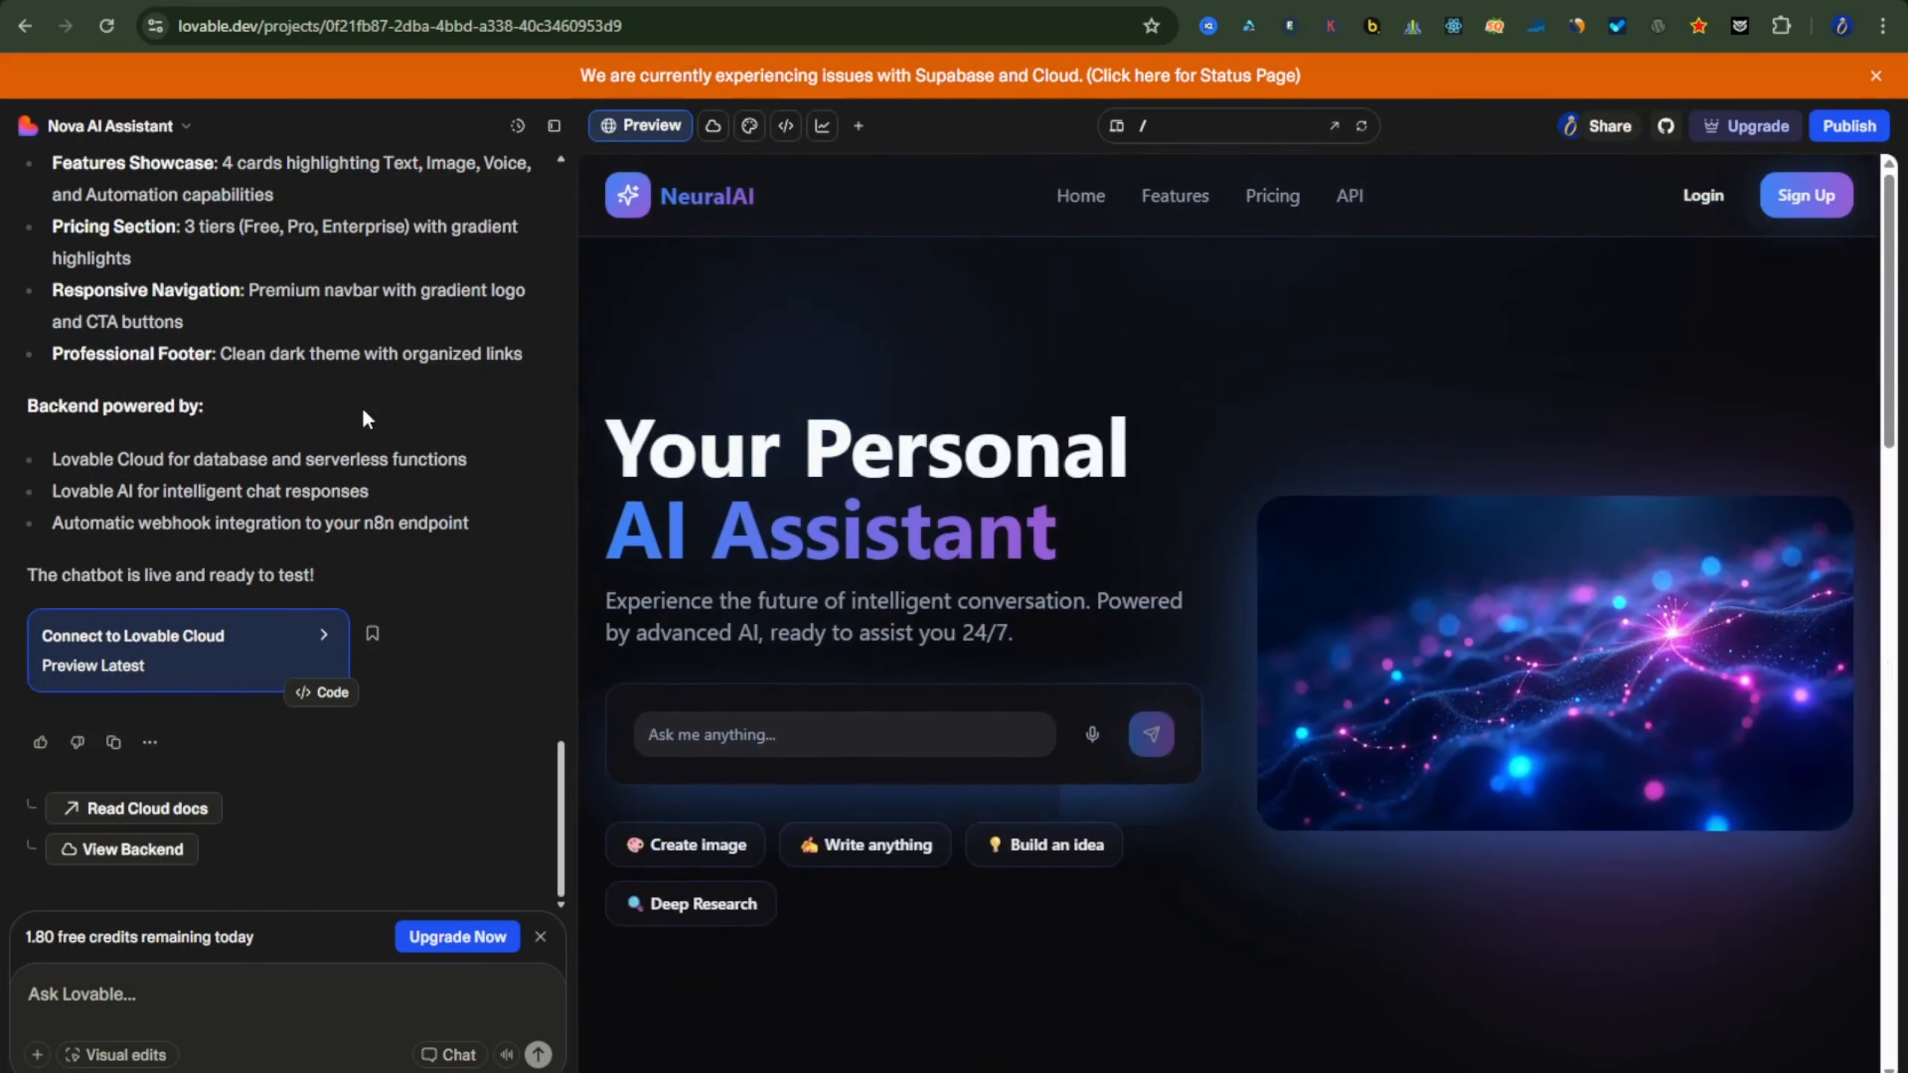
scroll(361, 406, up, 6)
scroll(366, 405, down, 6)
scroll(368, 415, down, 1)
- Open a new browser window under a different Chrome profile
click(1841, 25)
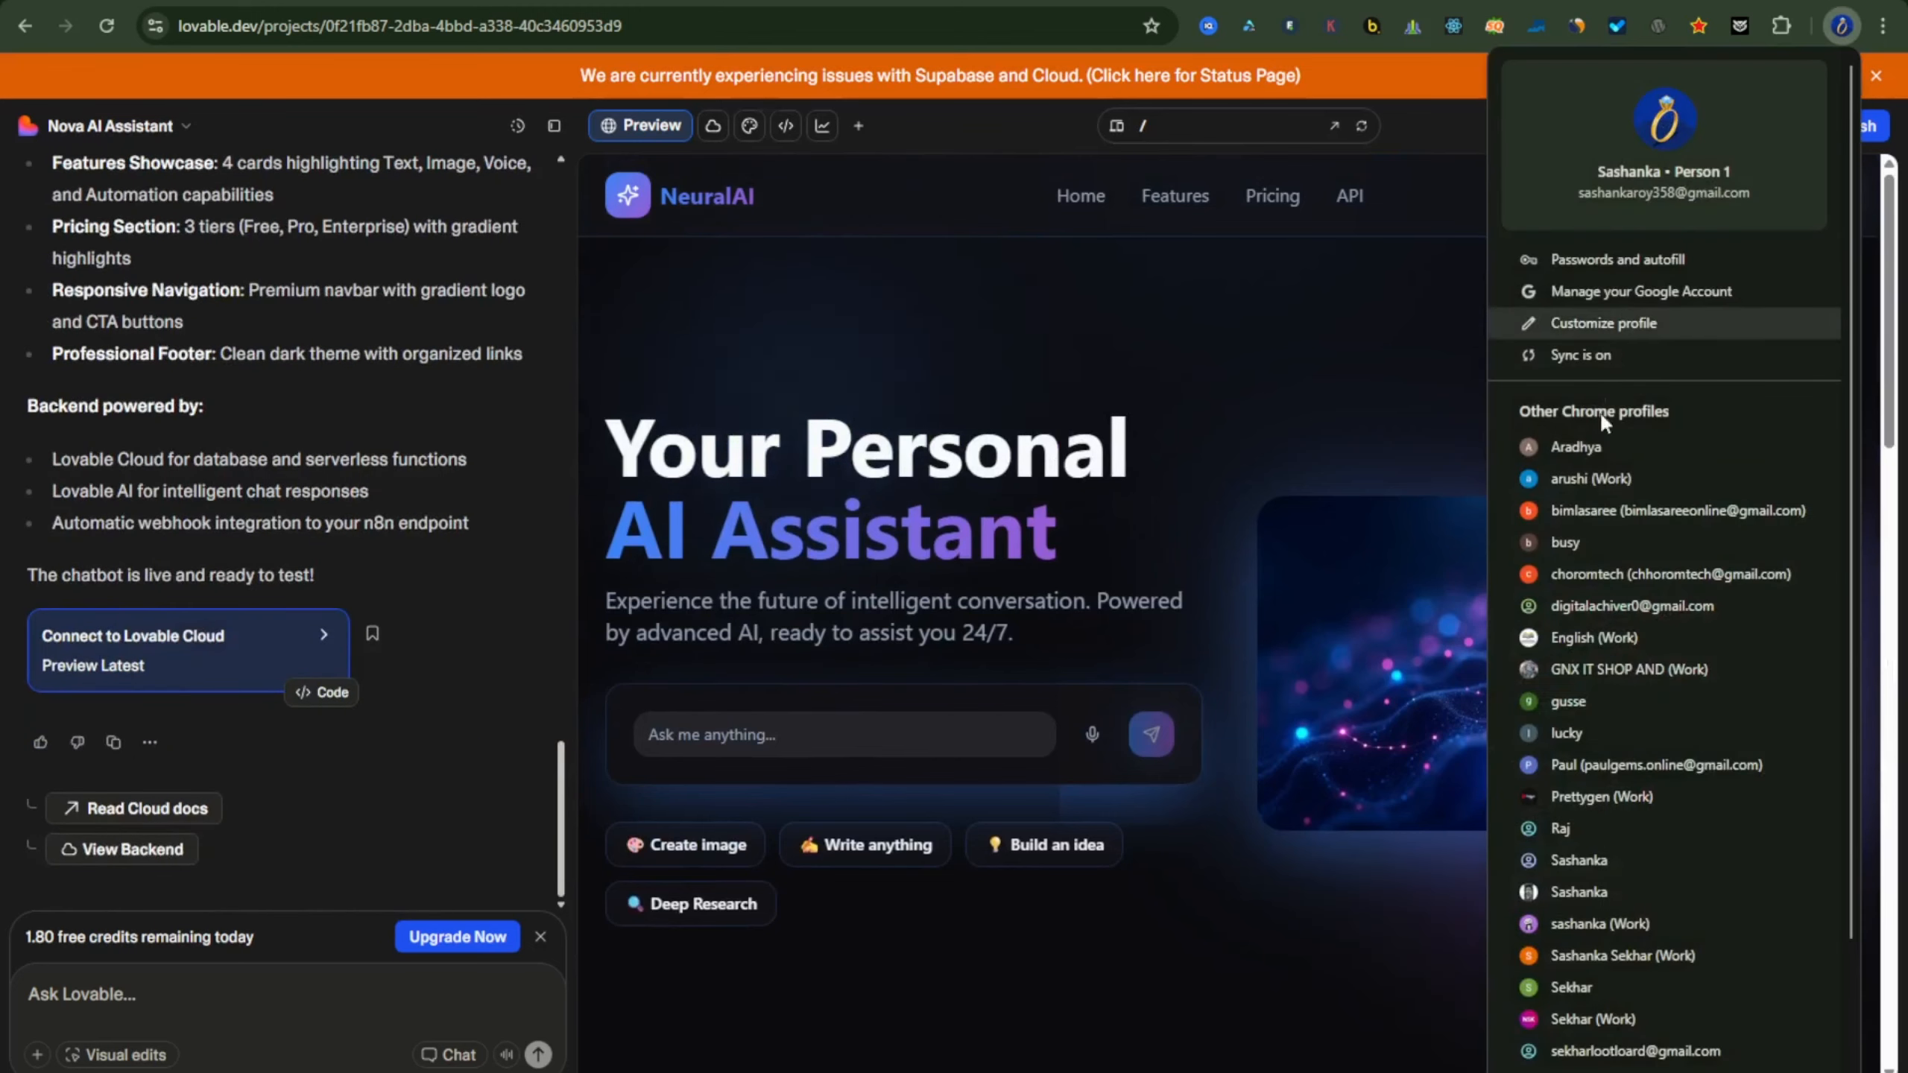
scroll(1597, 564, down, 3)
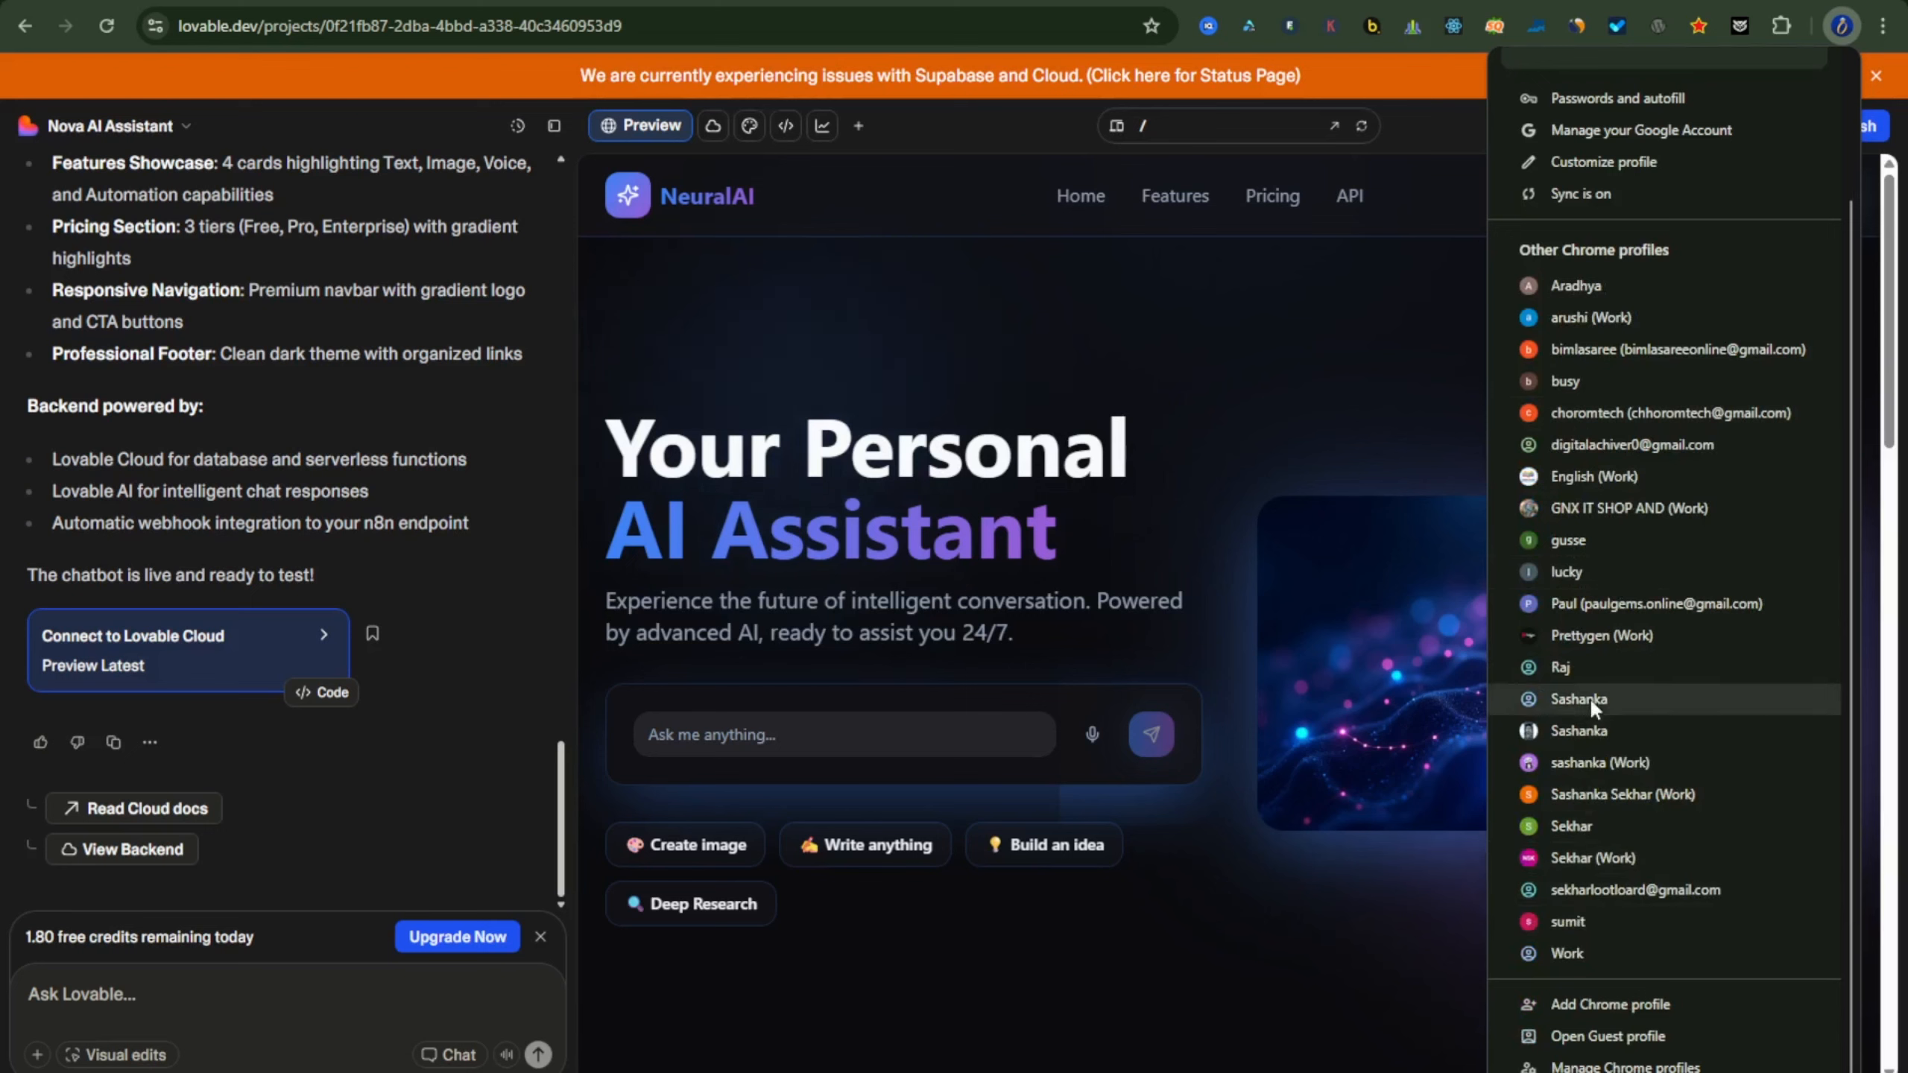
click(1589, 731)
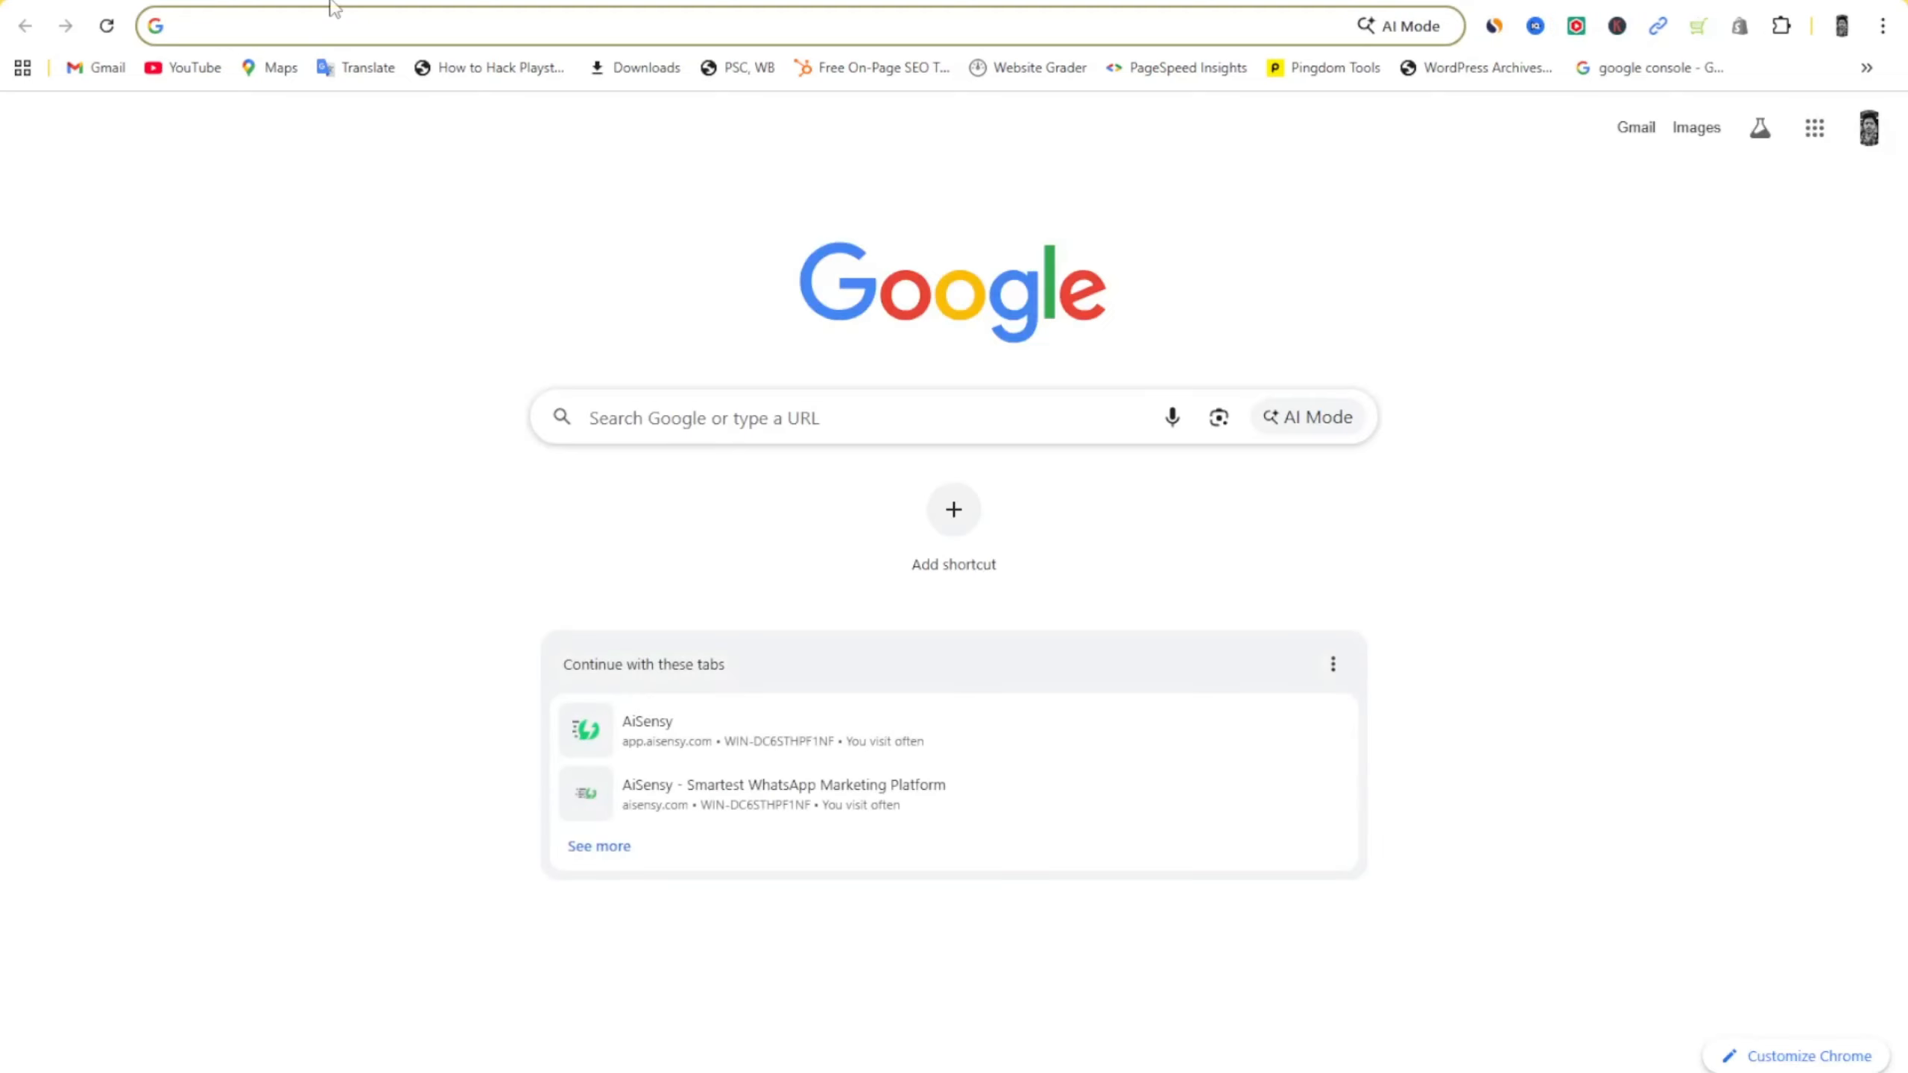
- Search Google for lovable ai and open the Lovable website from the results
click(330, 30)
text(lovebele)
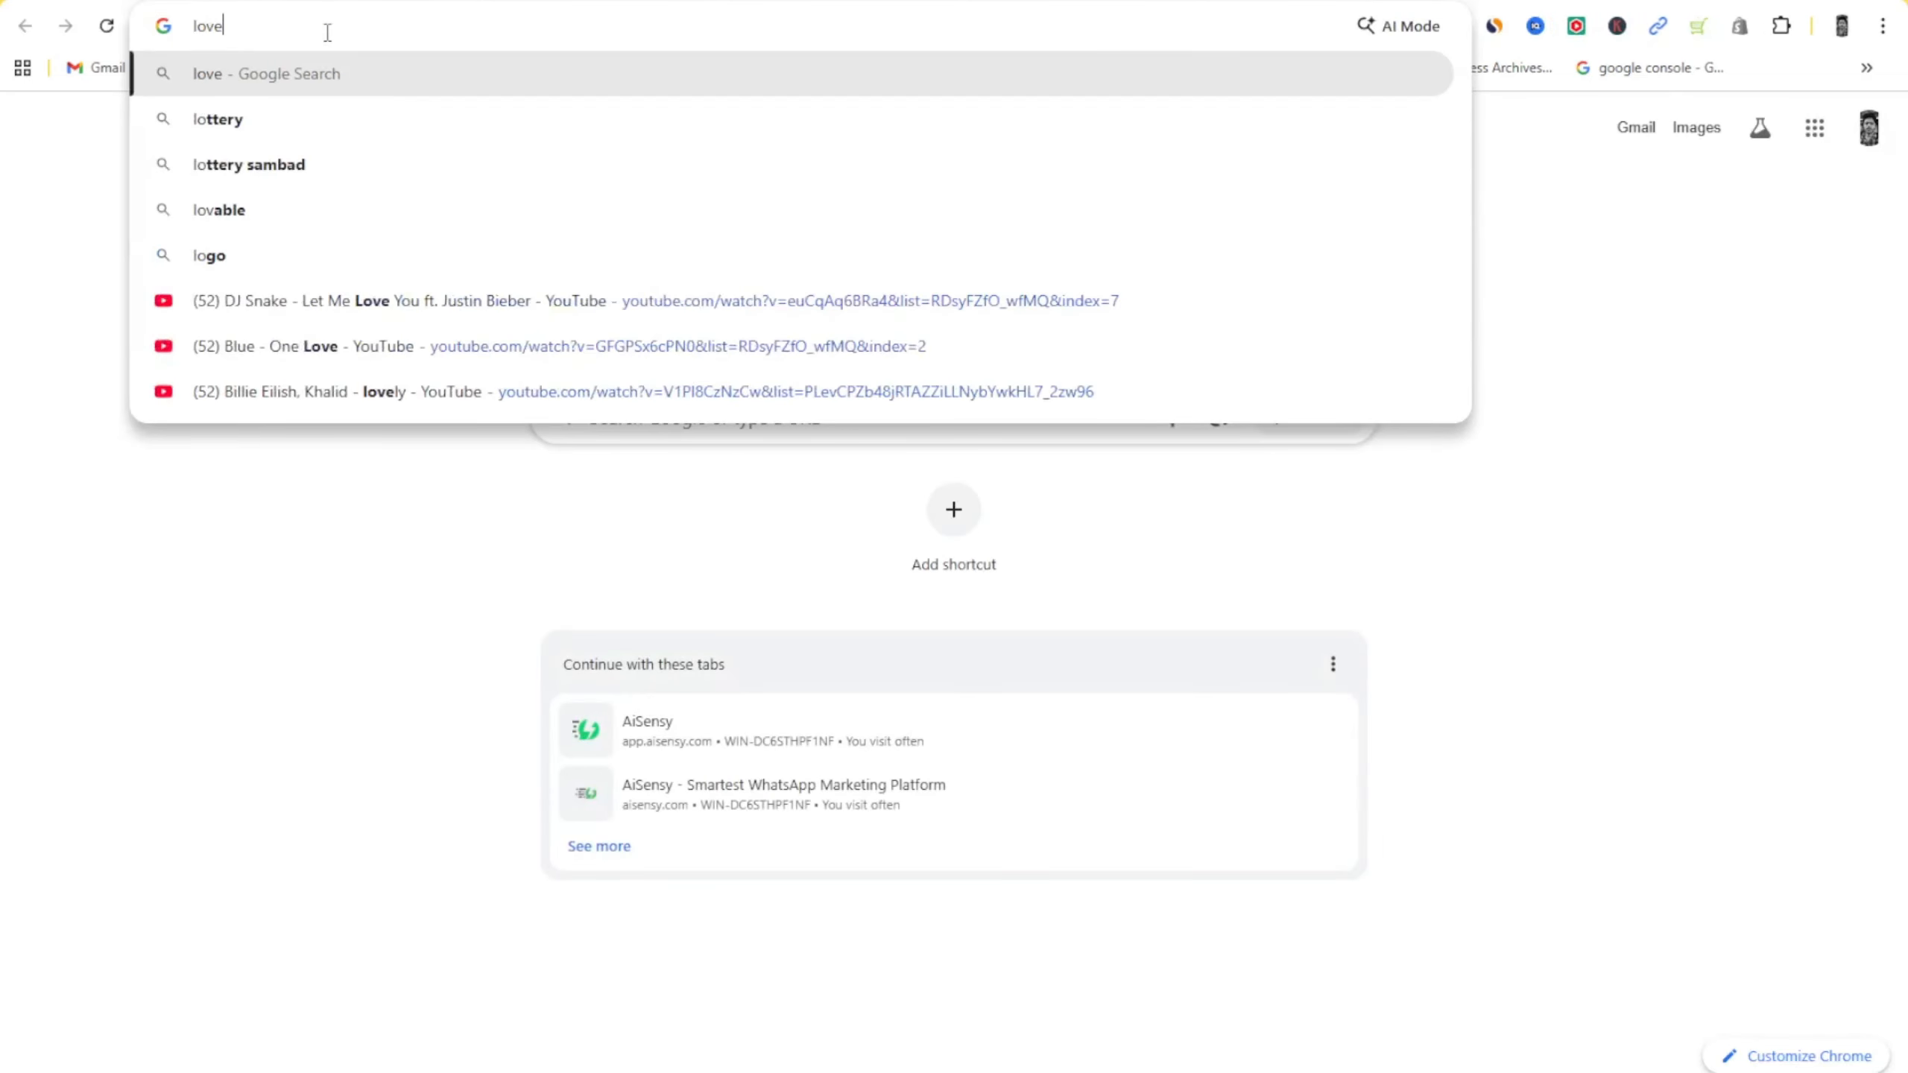
key(Down)
key(Down)
key(Down)
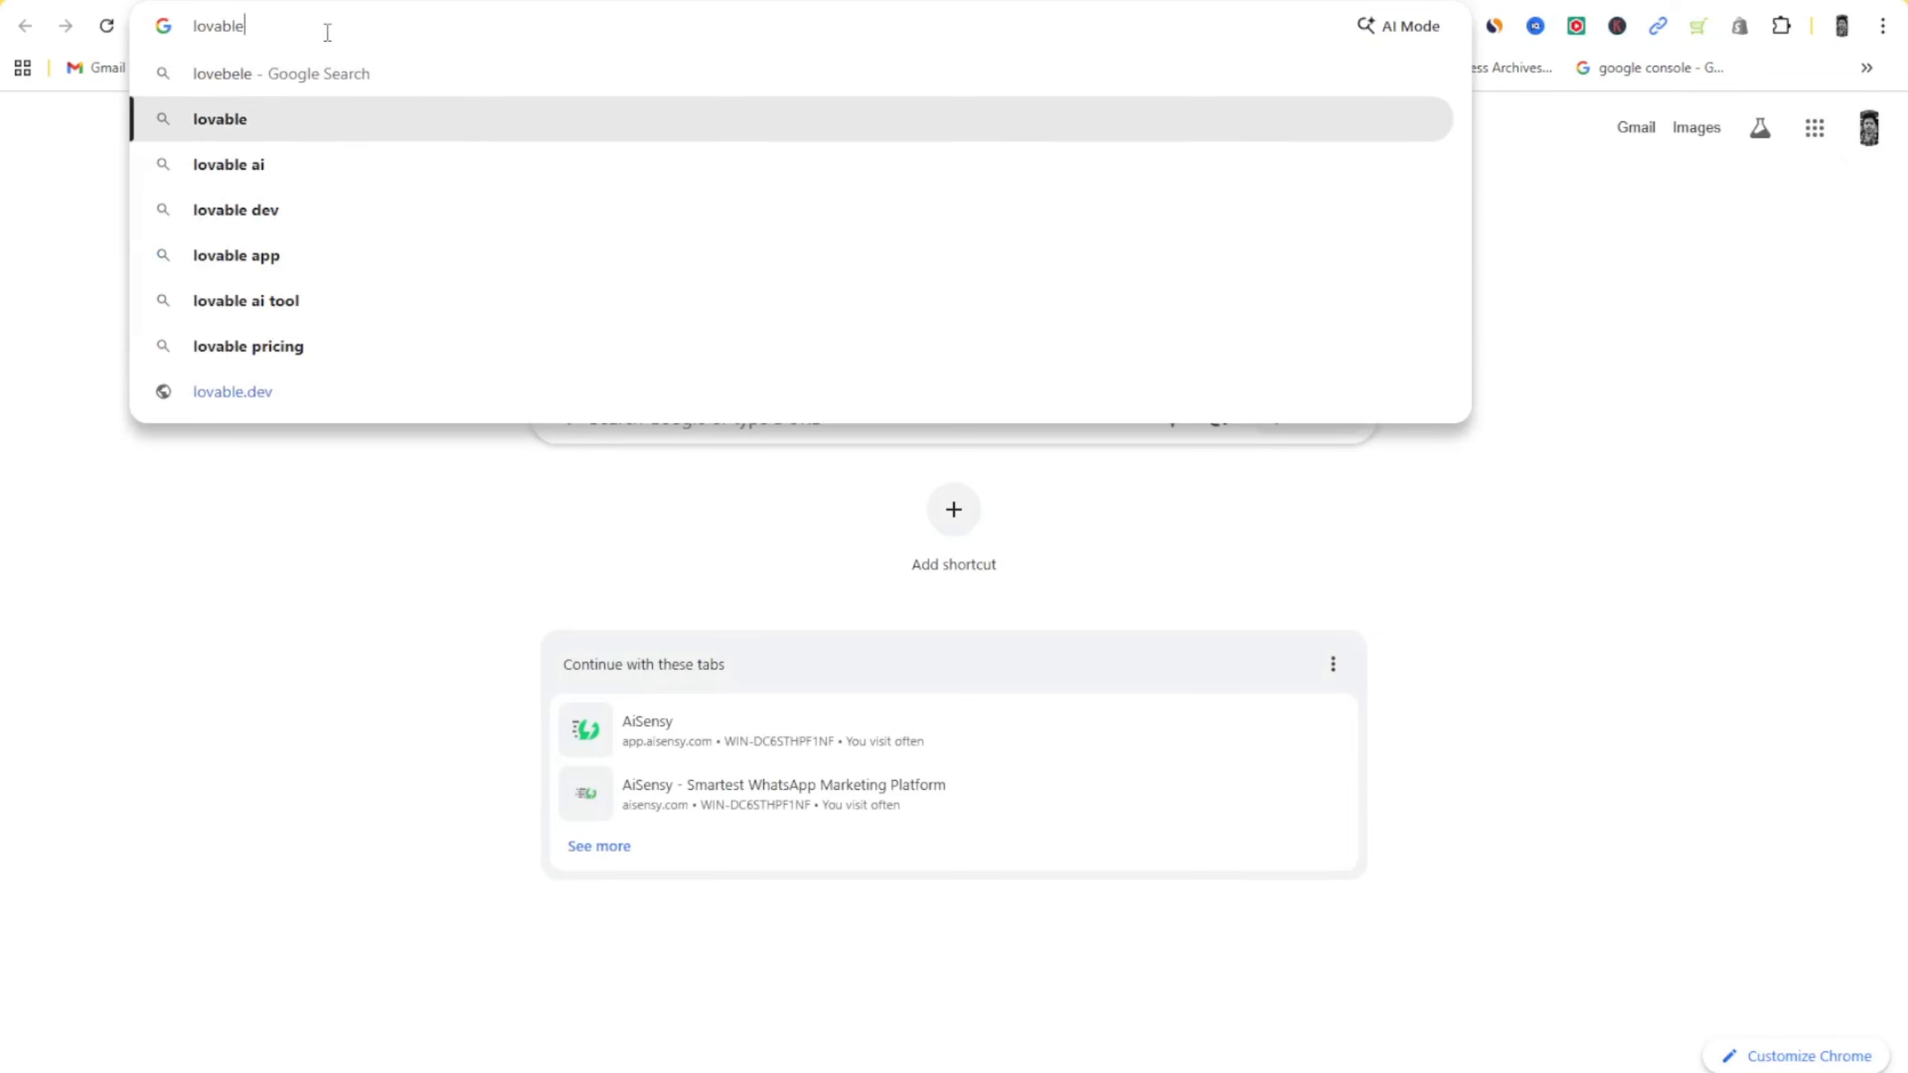
key(Up)
key(Return)
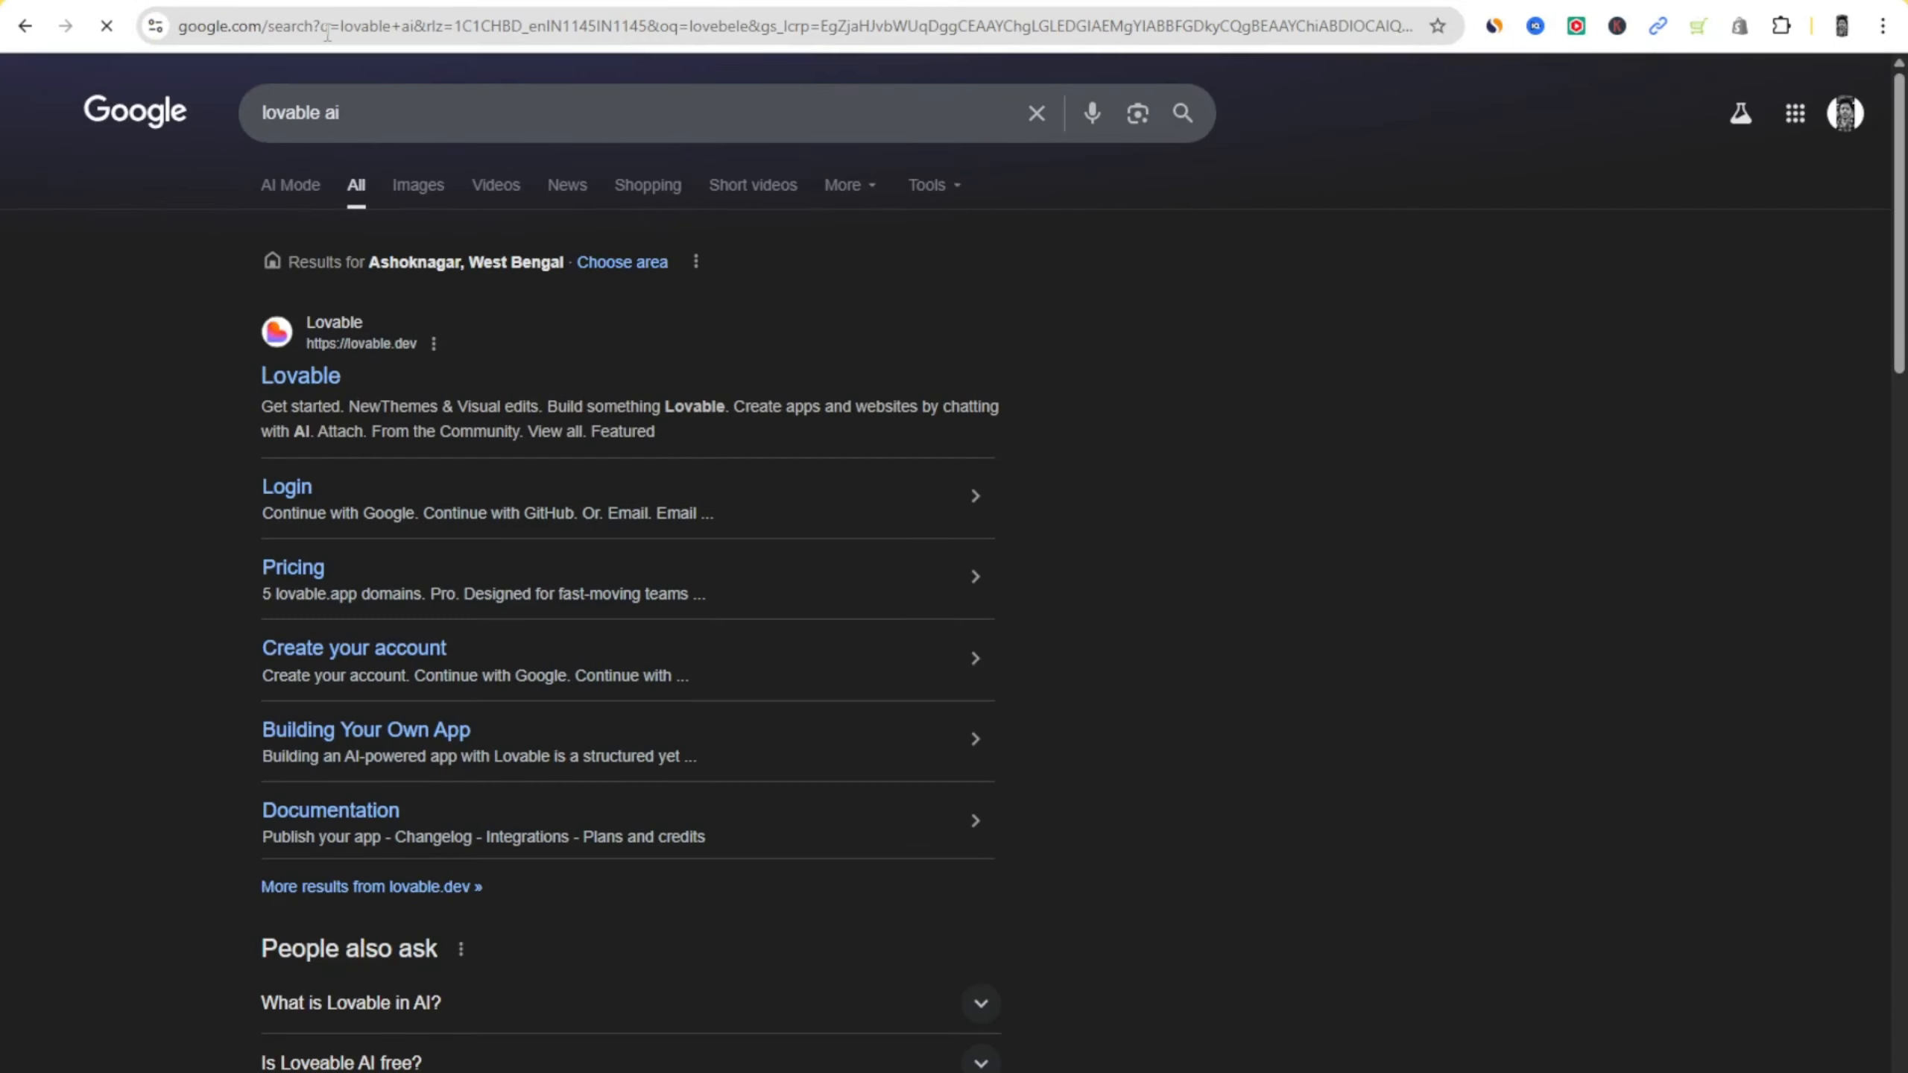
click(330, 373)
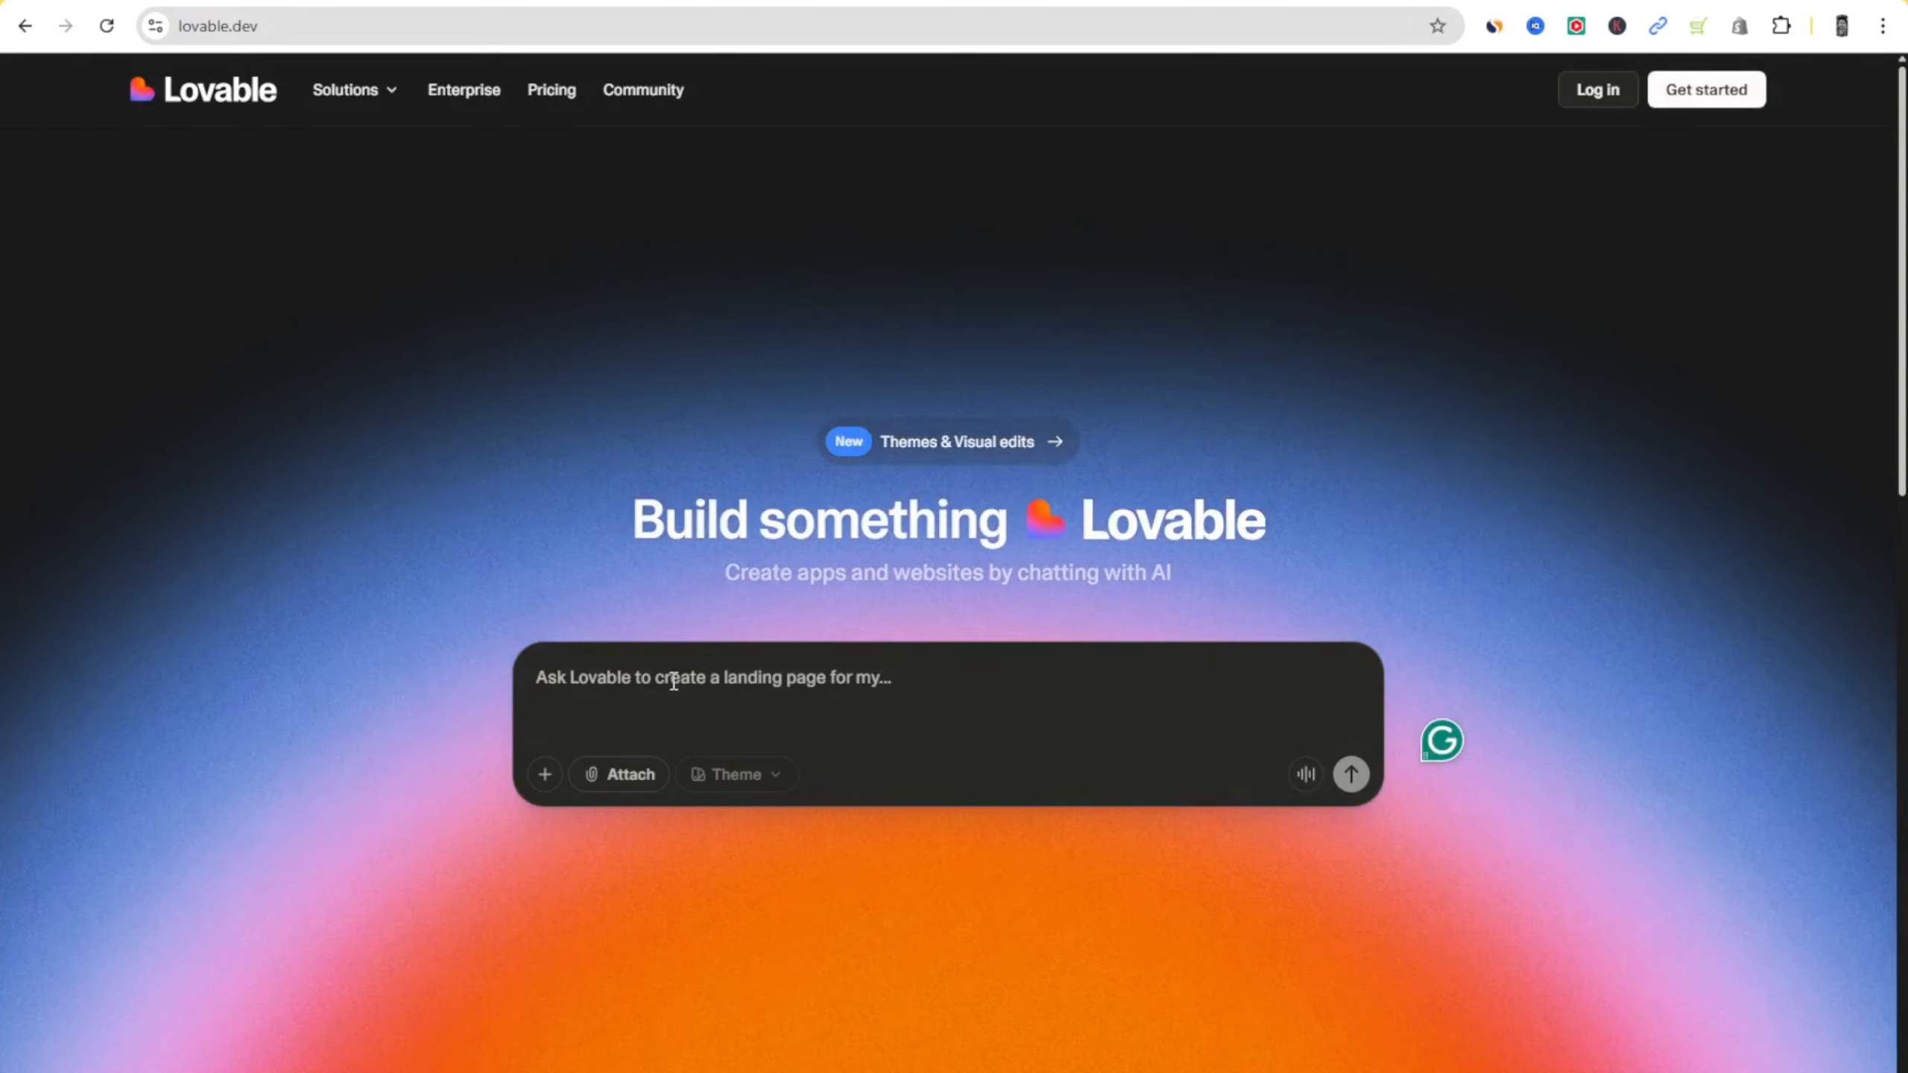
- Sign up to Lovable with the profile's Google account and finish onboarding without inviting team members, dismissing the new-features announcement
click(1126, 285)
click(1699, 97)
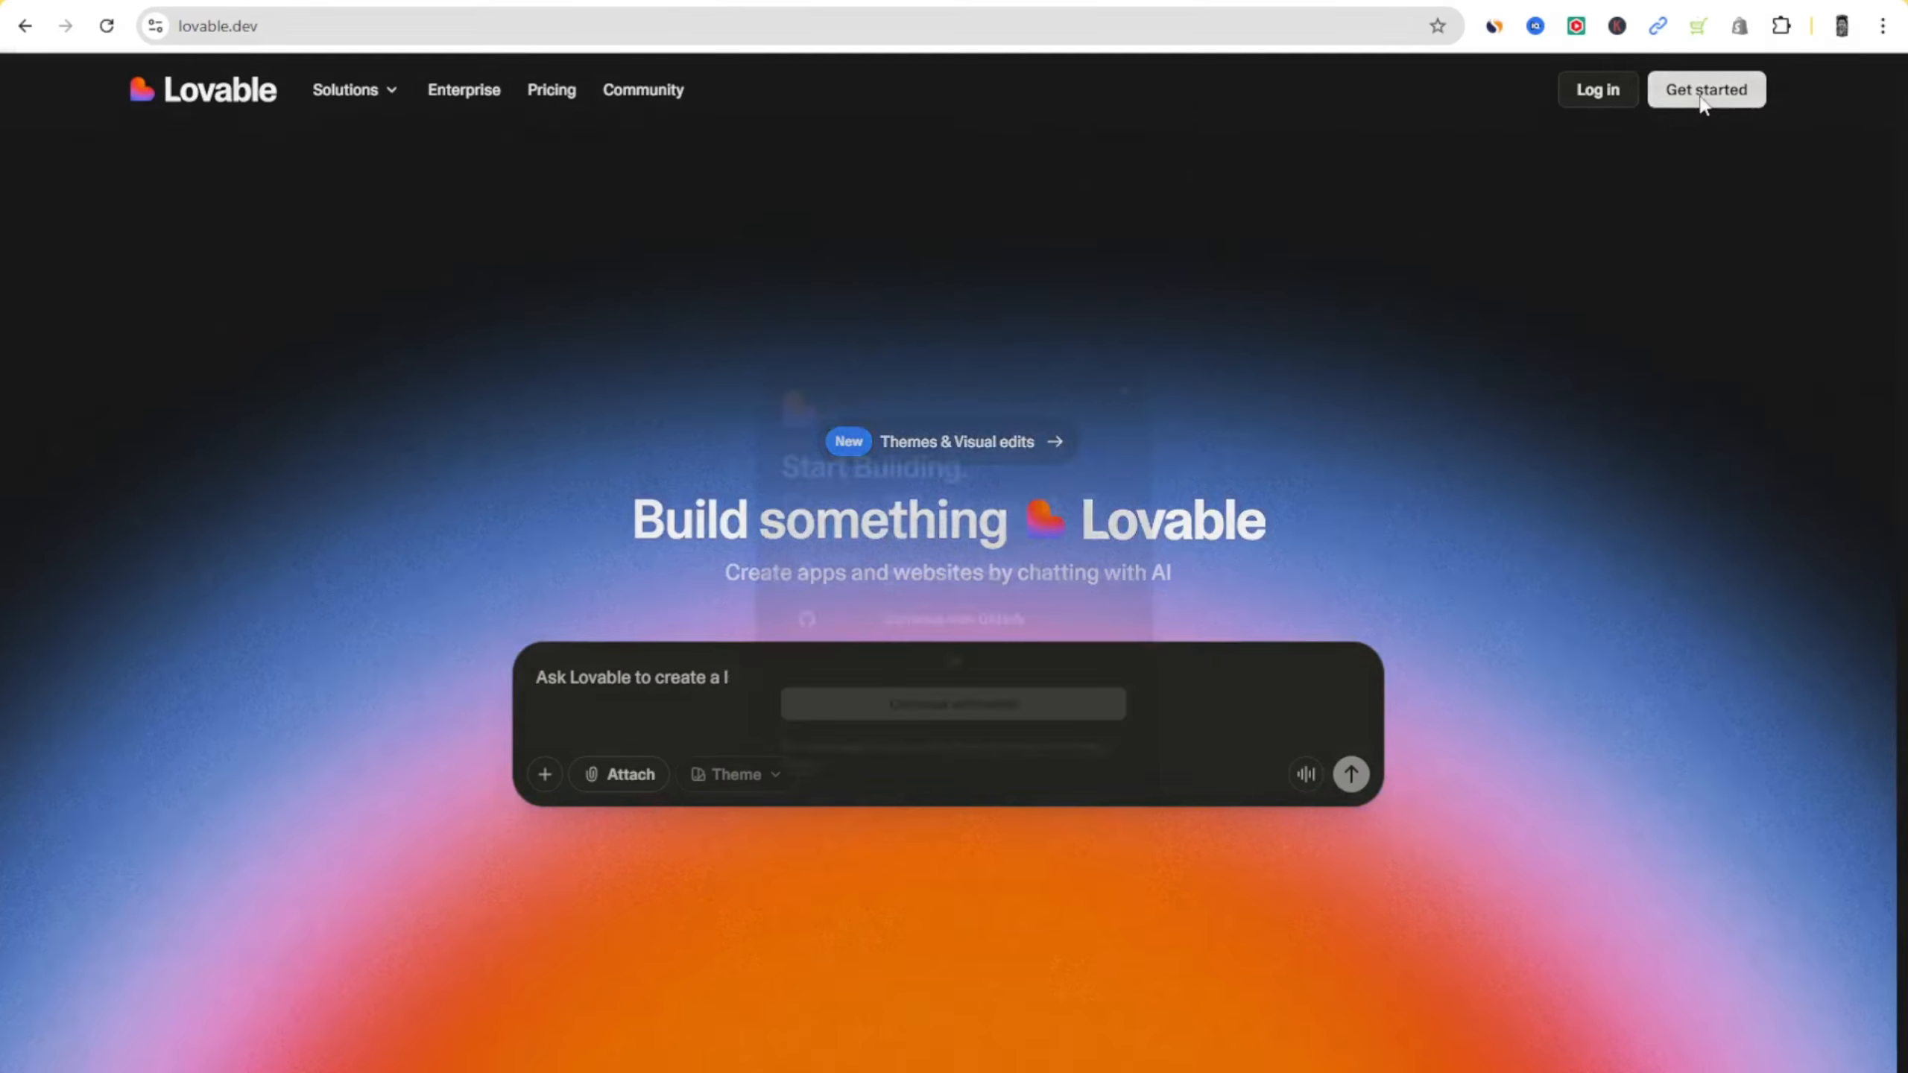
click(905, 569)
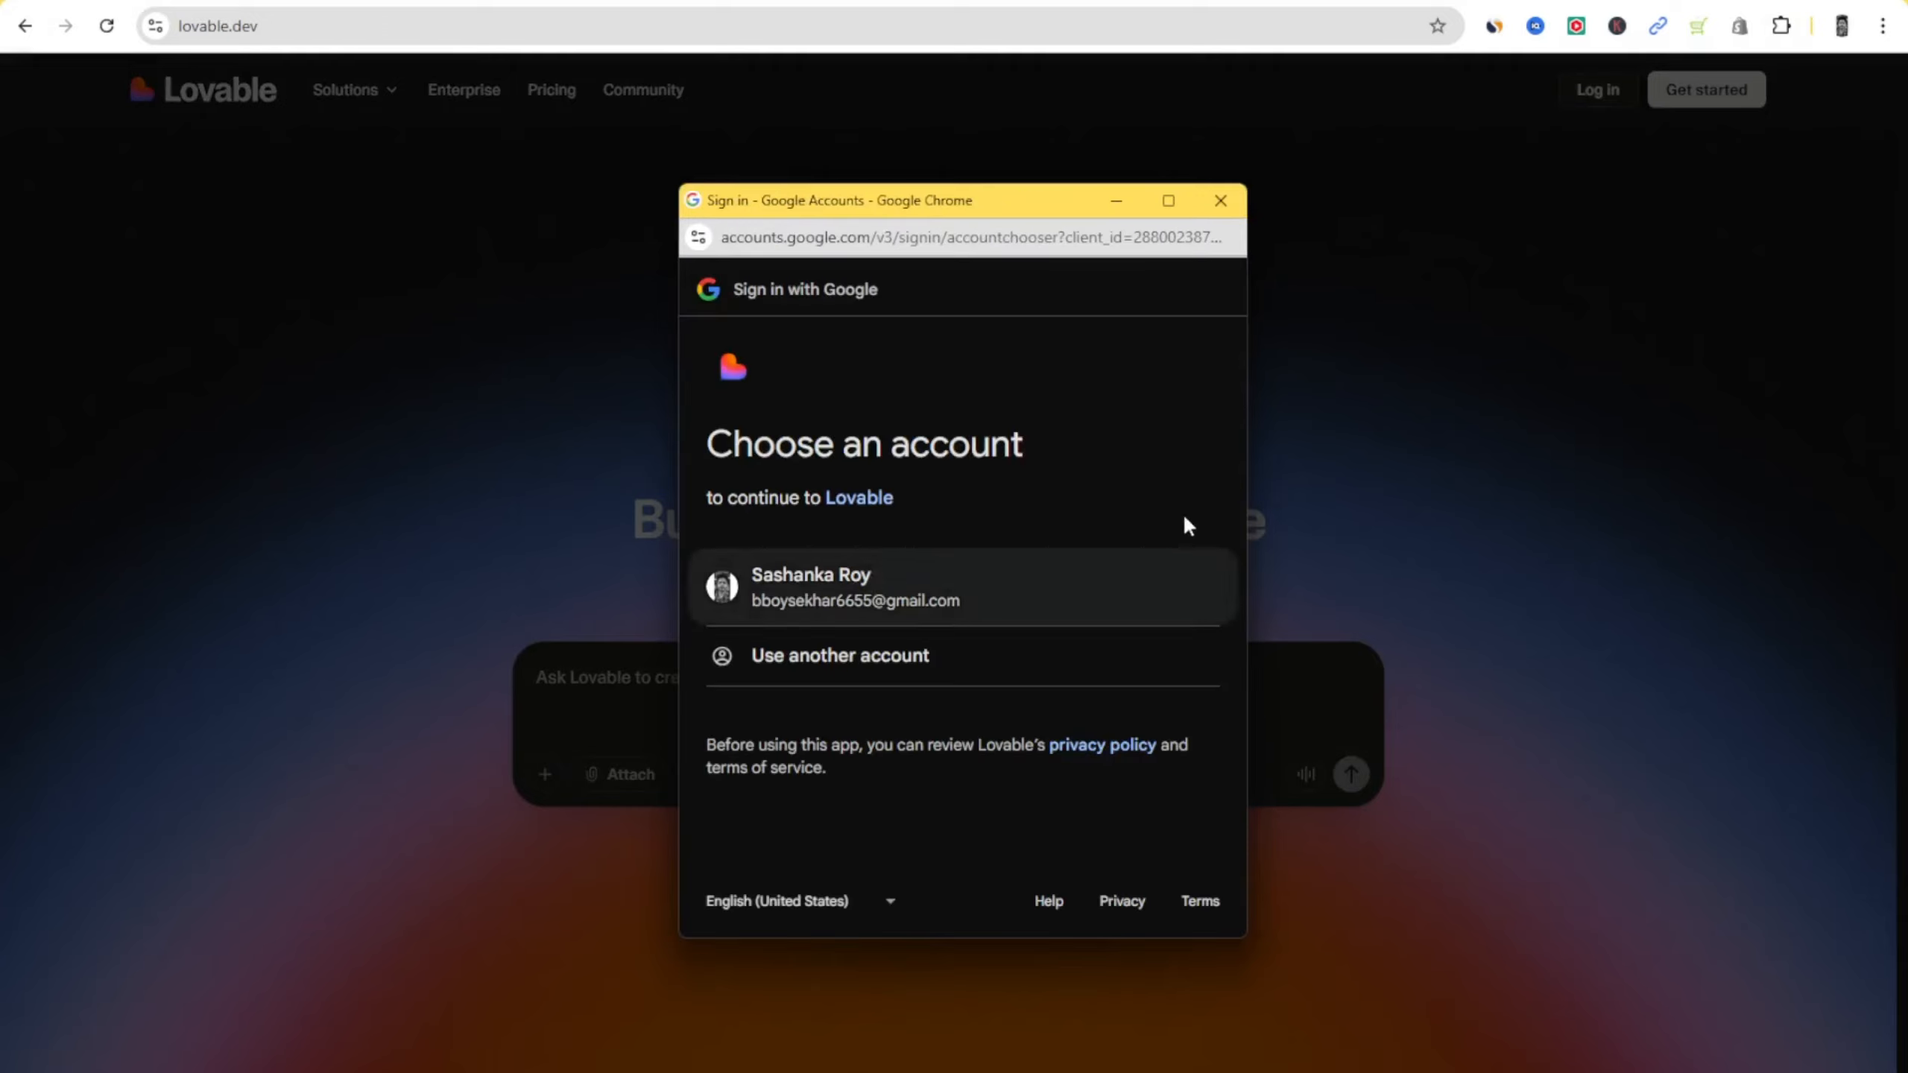
click(861, 574)
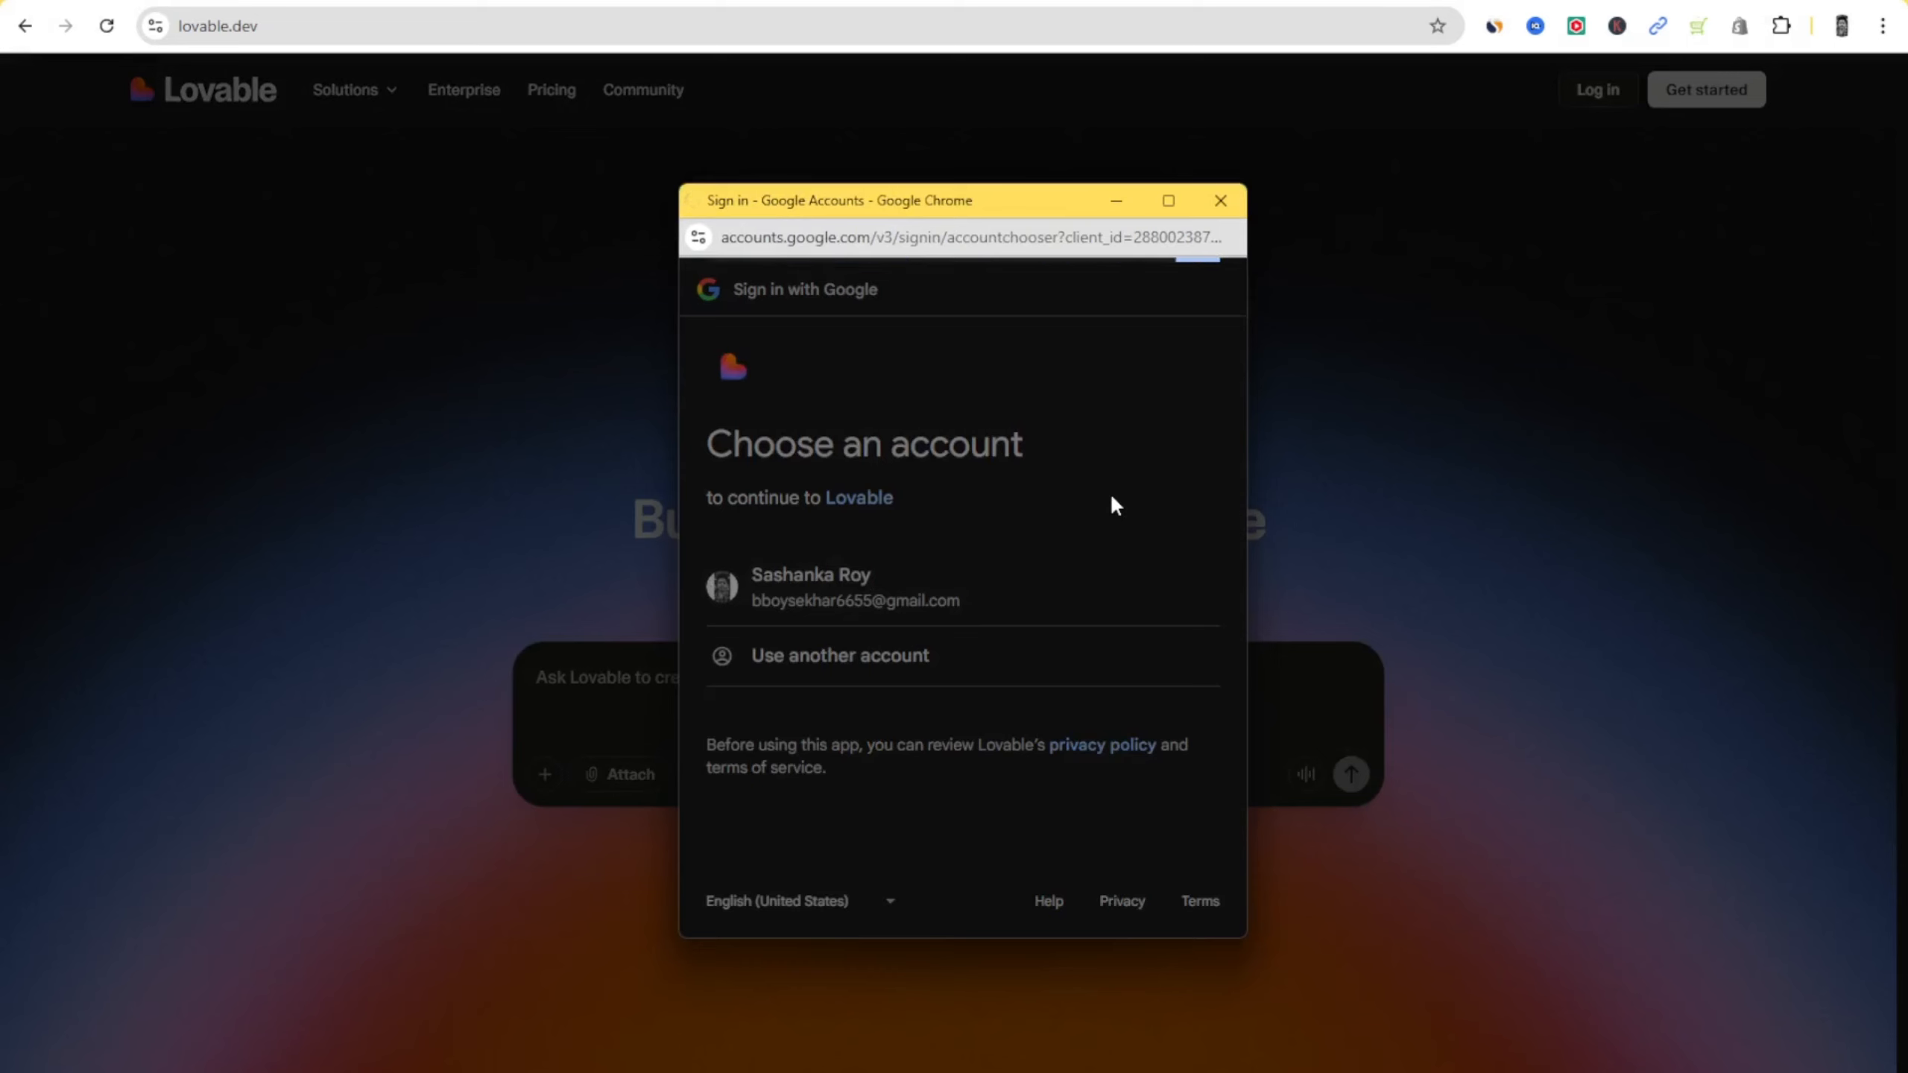
scroll(1089, 721, down, 3)
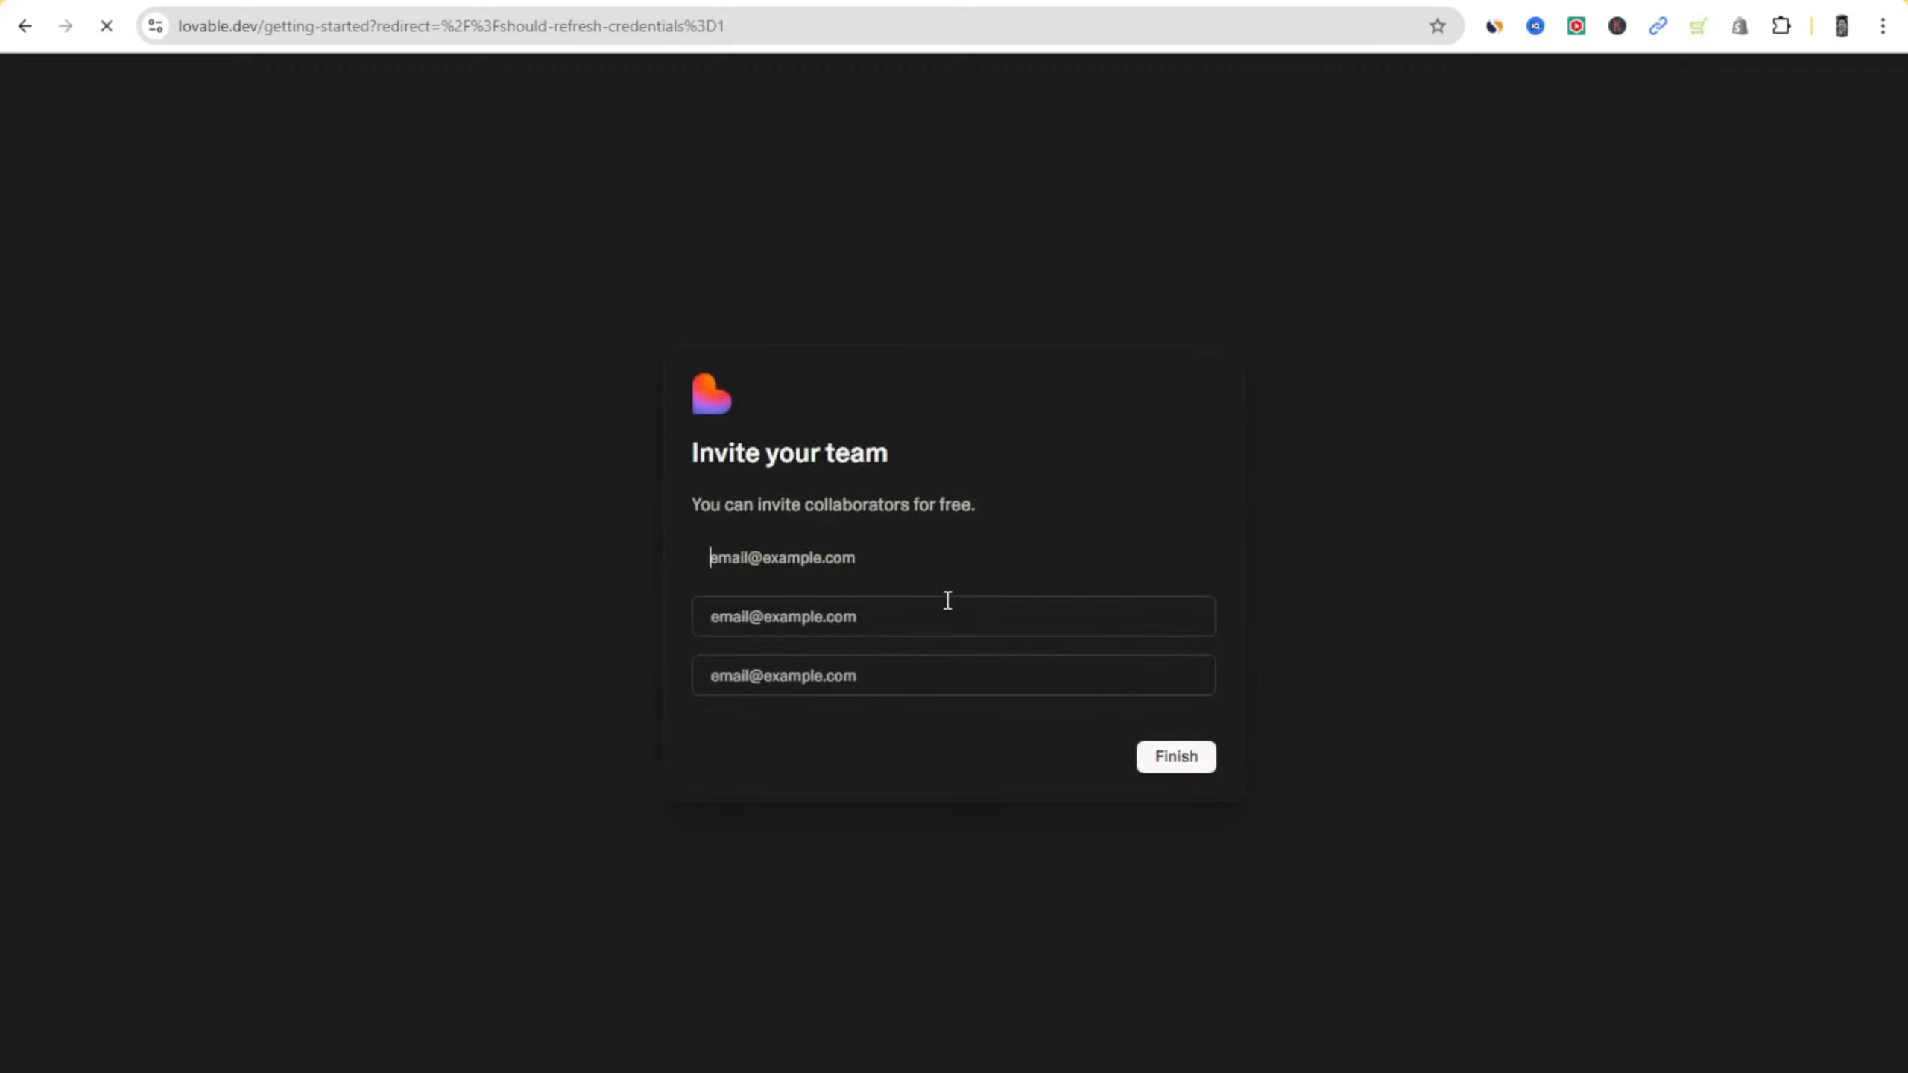
click(1187, 760)
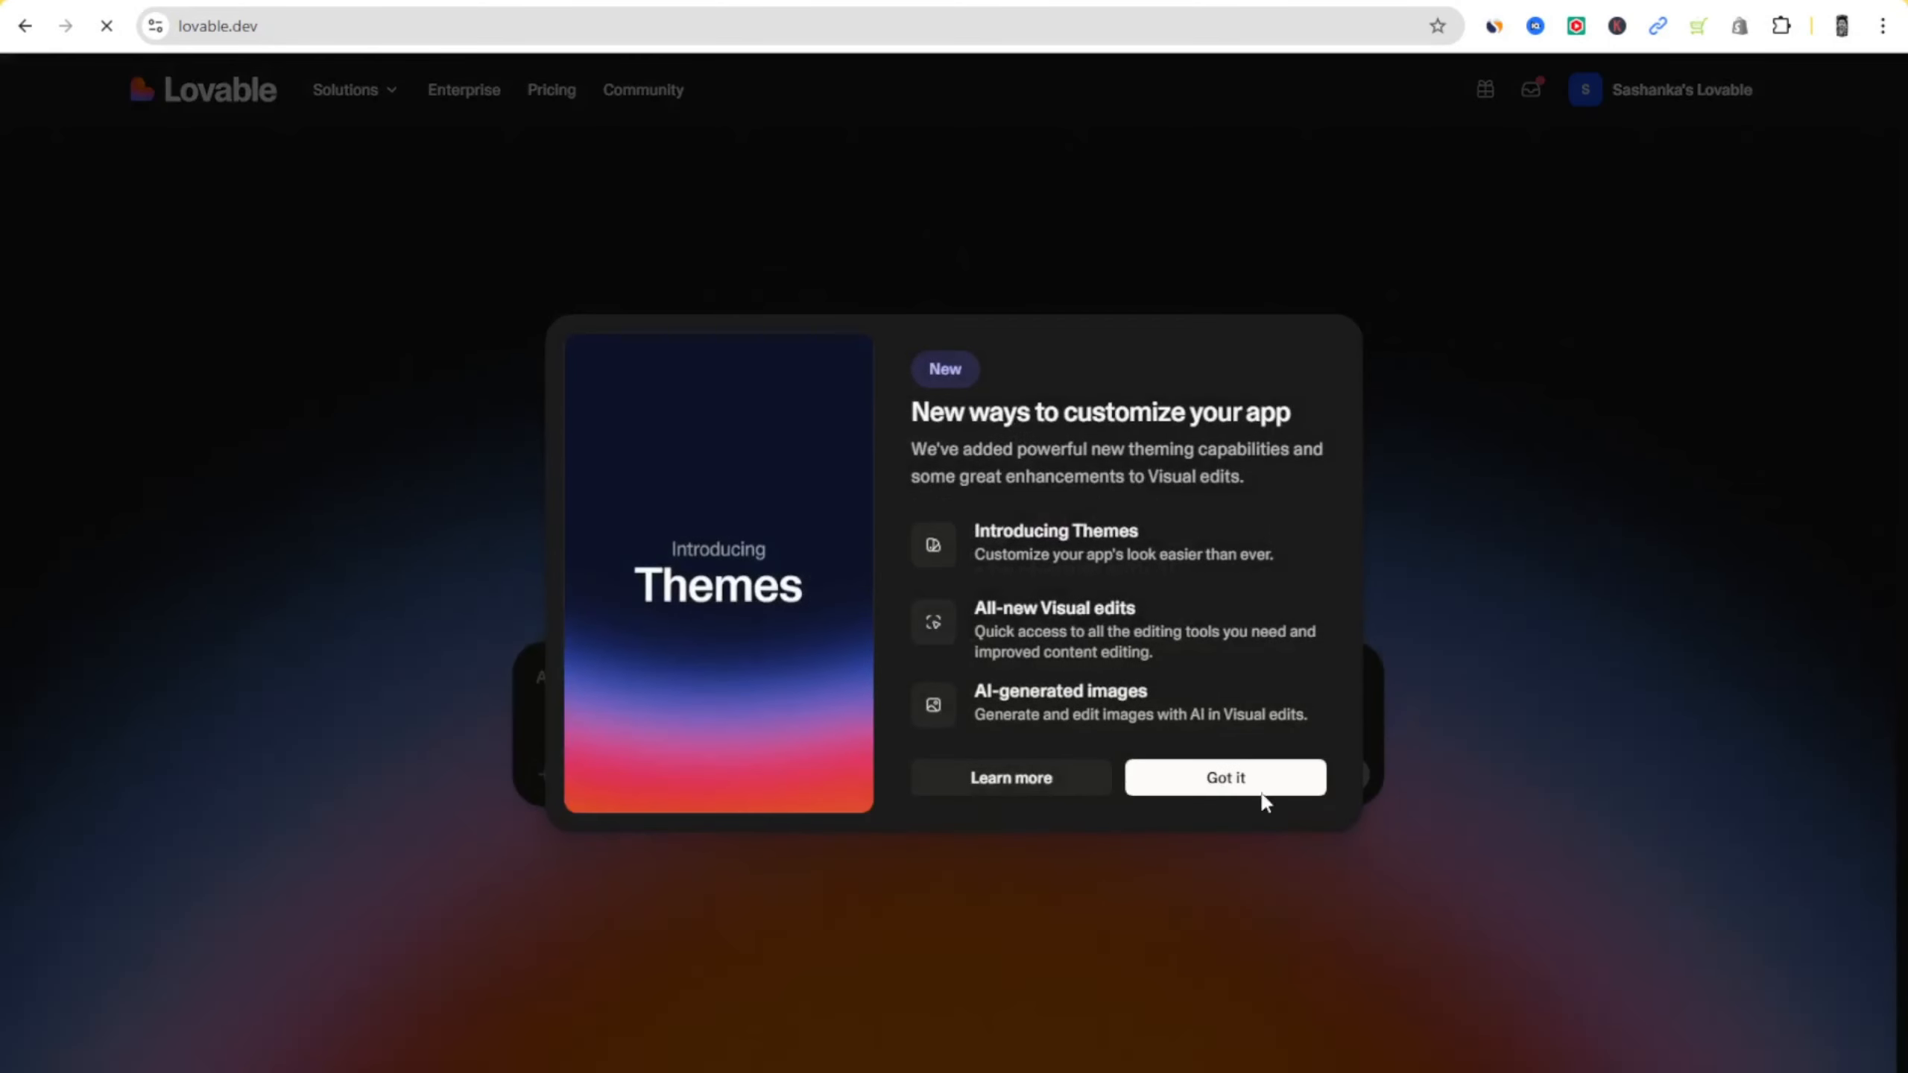
click(1292, 793)
- Start the Lovable prompt with "craerte a chat gpyt style chatbot , clean minimalist , darl theme,"
click(916, 676)
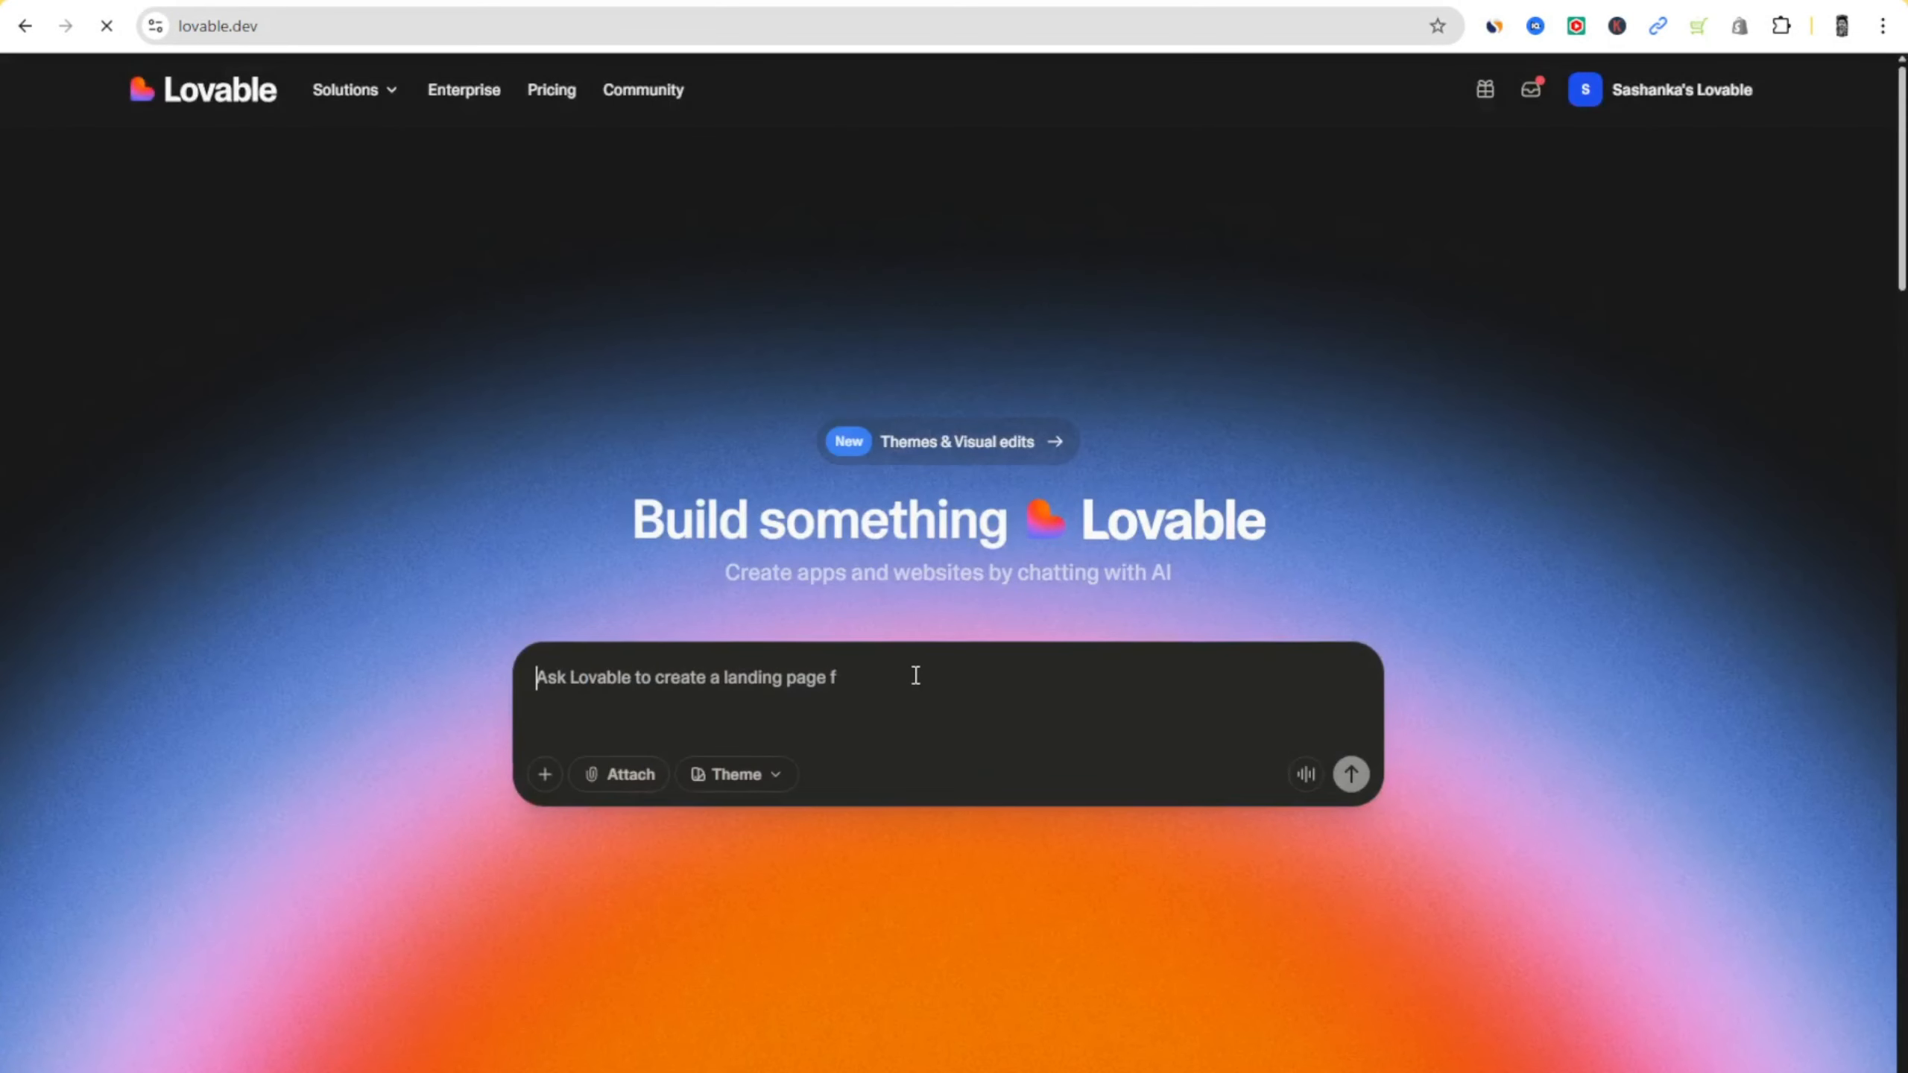
text(craerte )
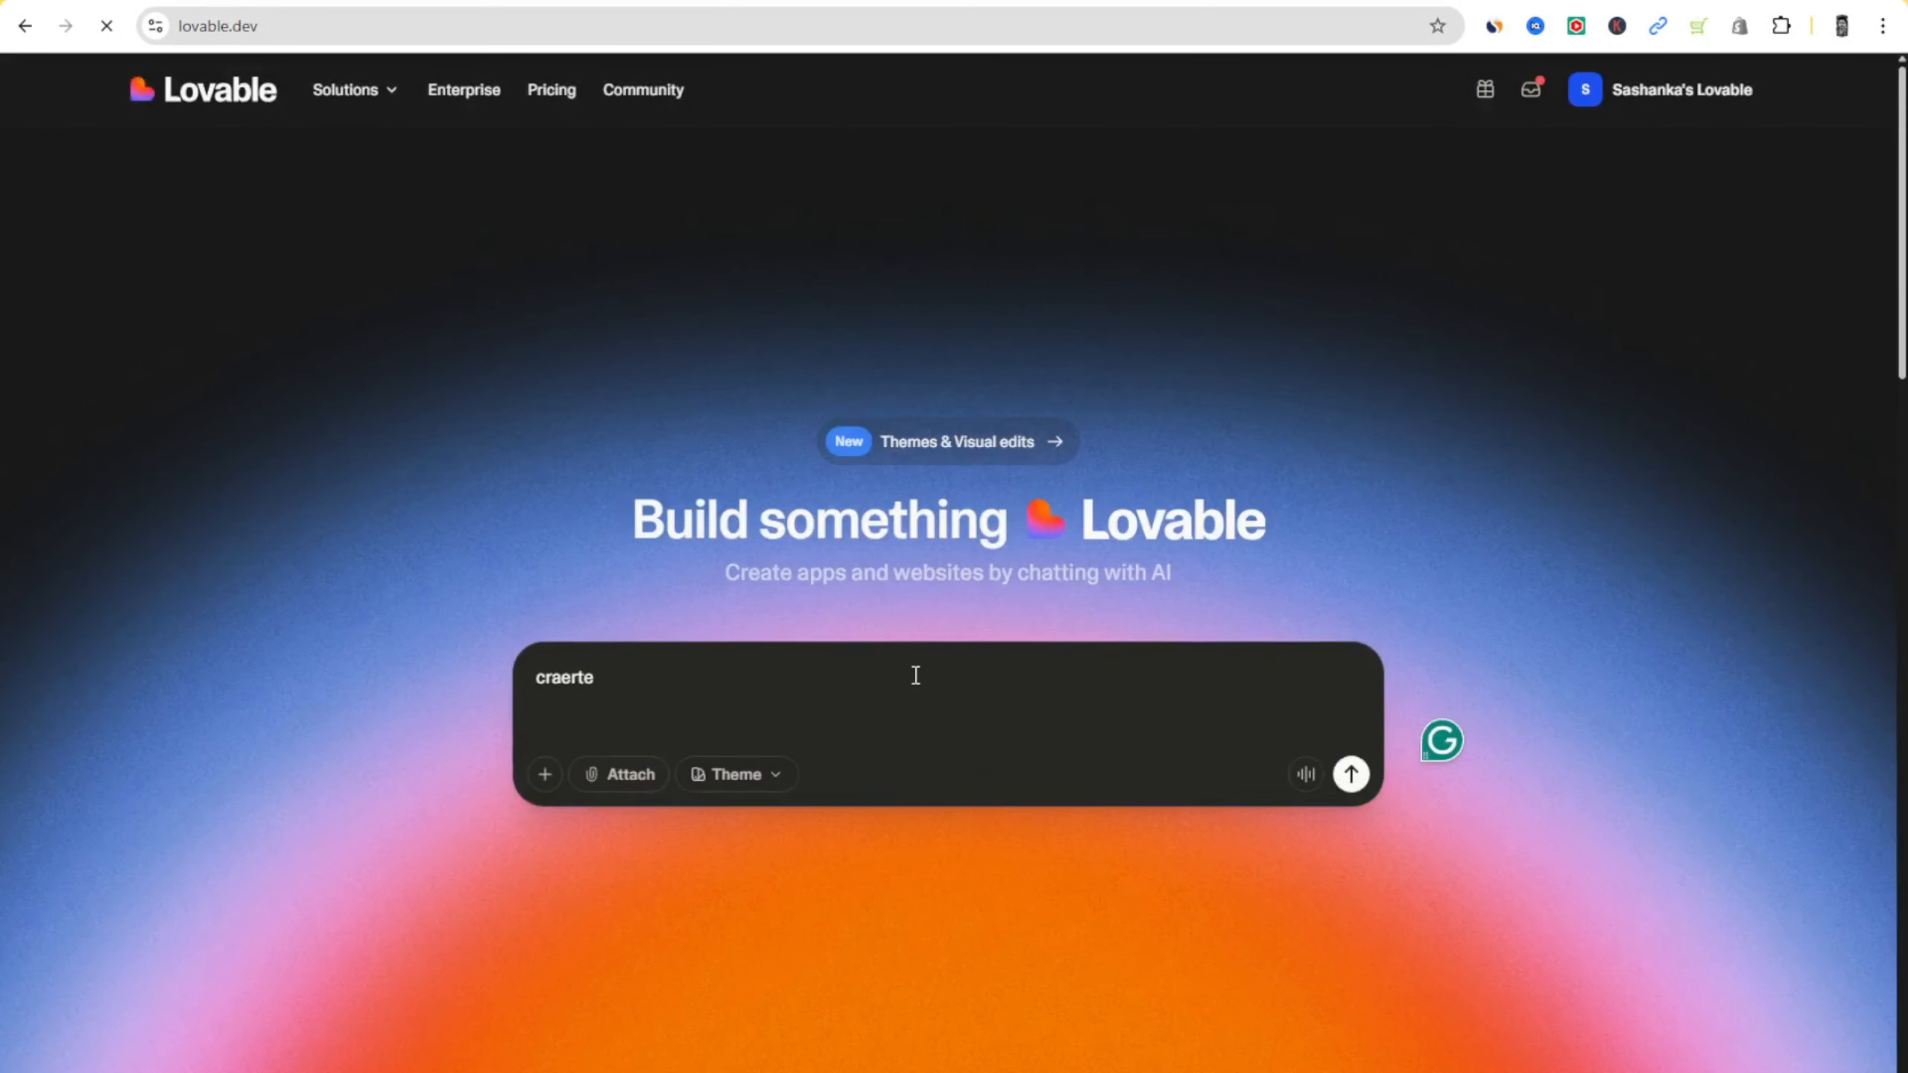
text(a chat gpyt style chat)
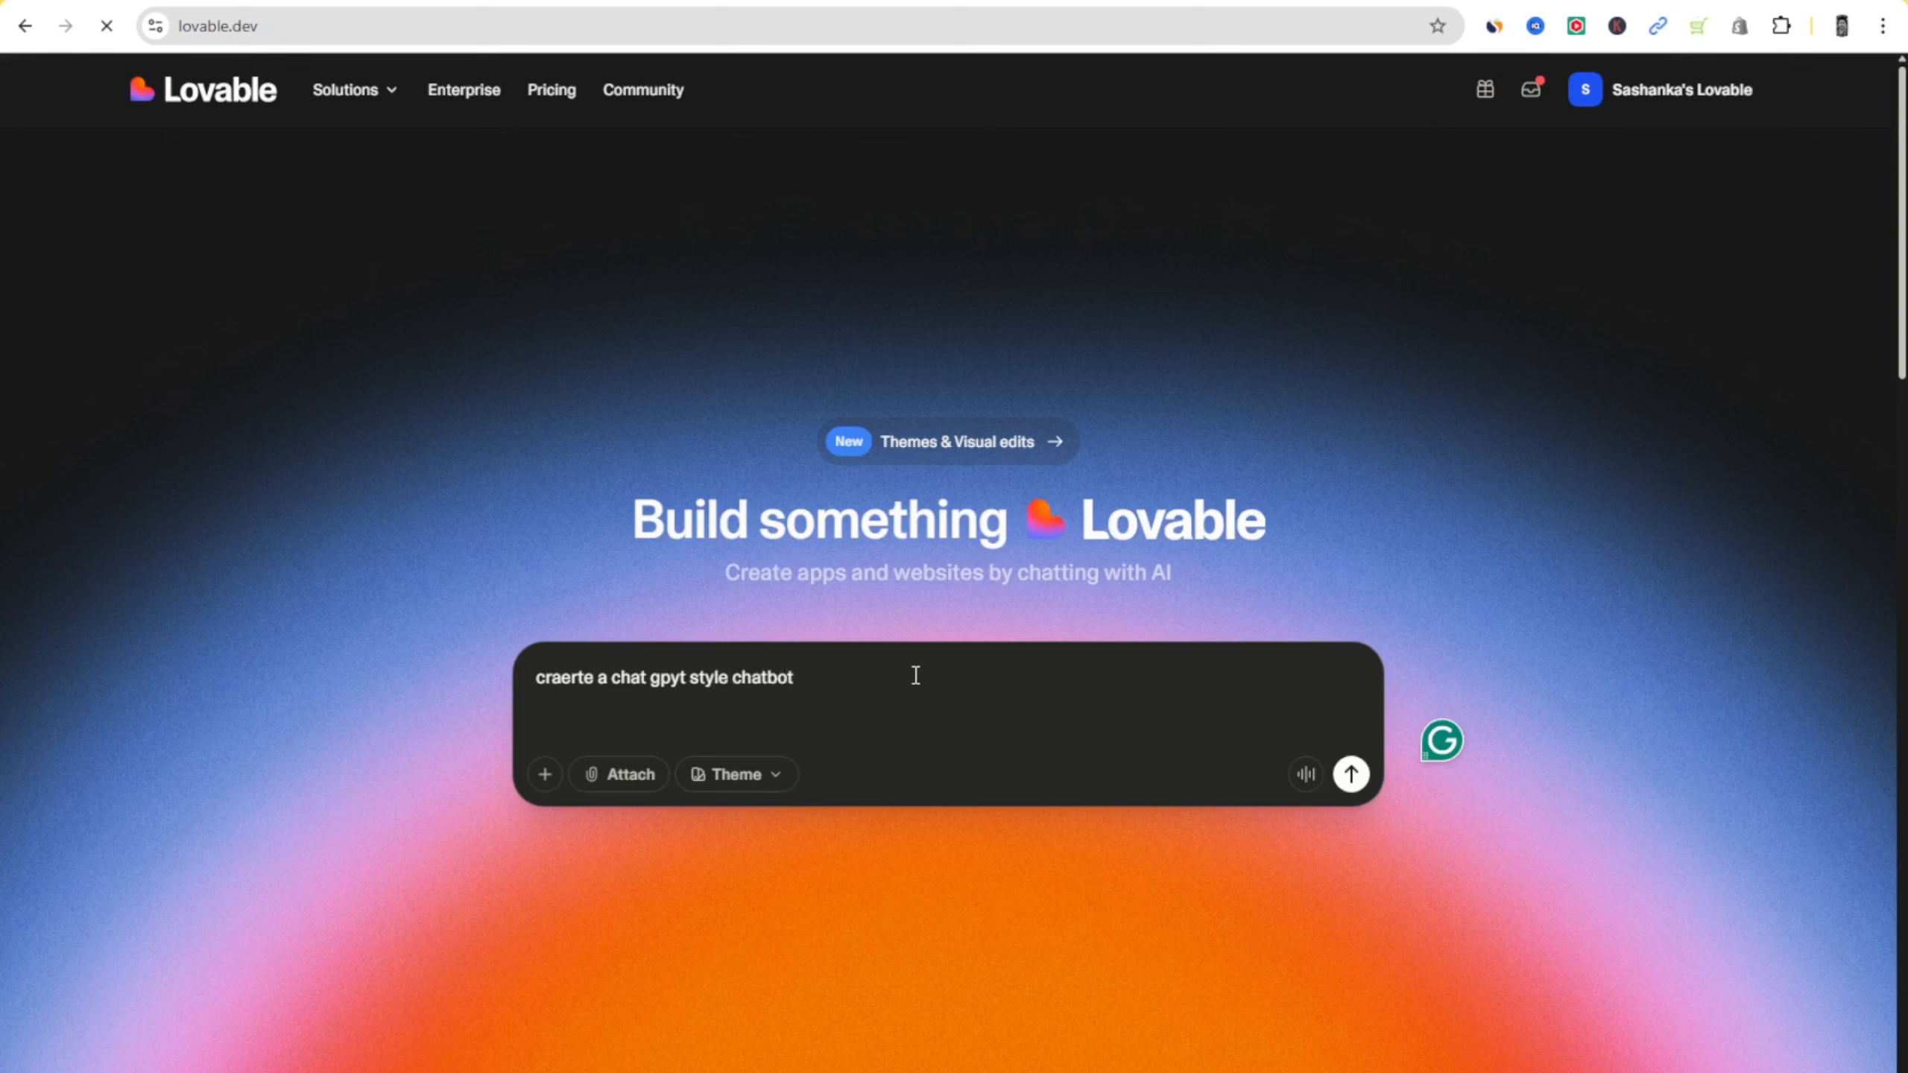
text(bot , clean )
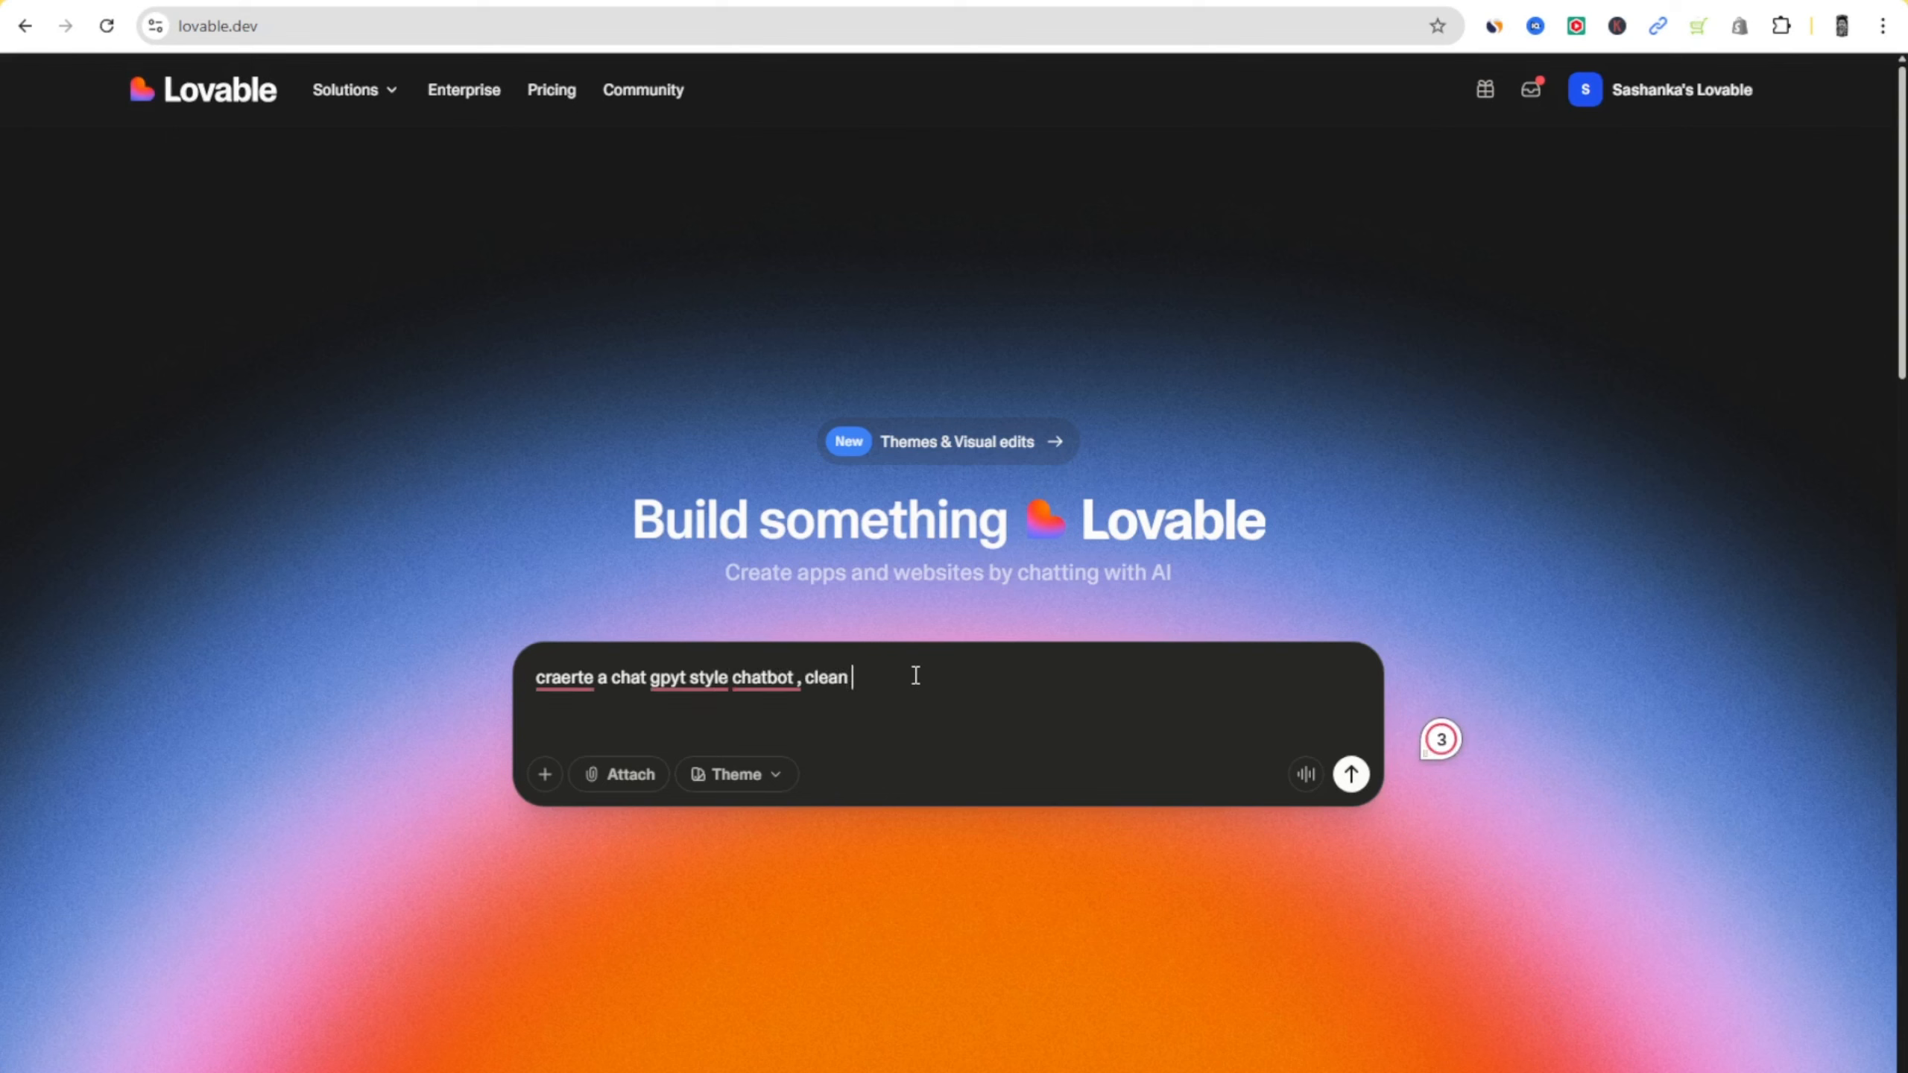
text(minimalist)
text(, darl theme)
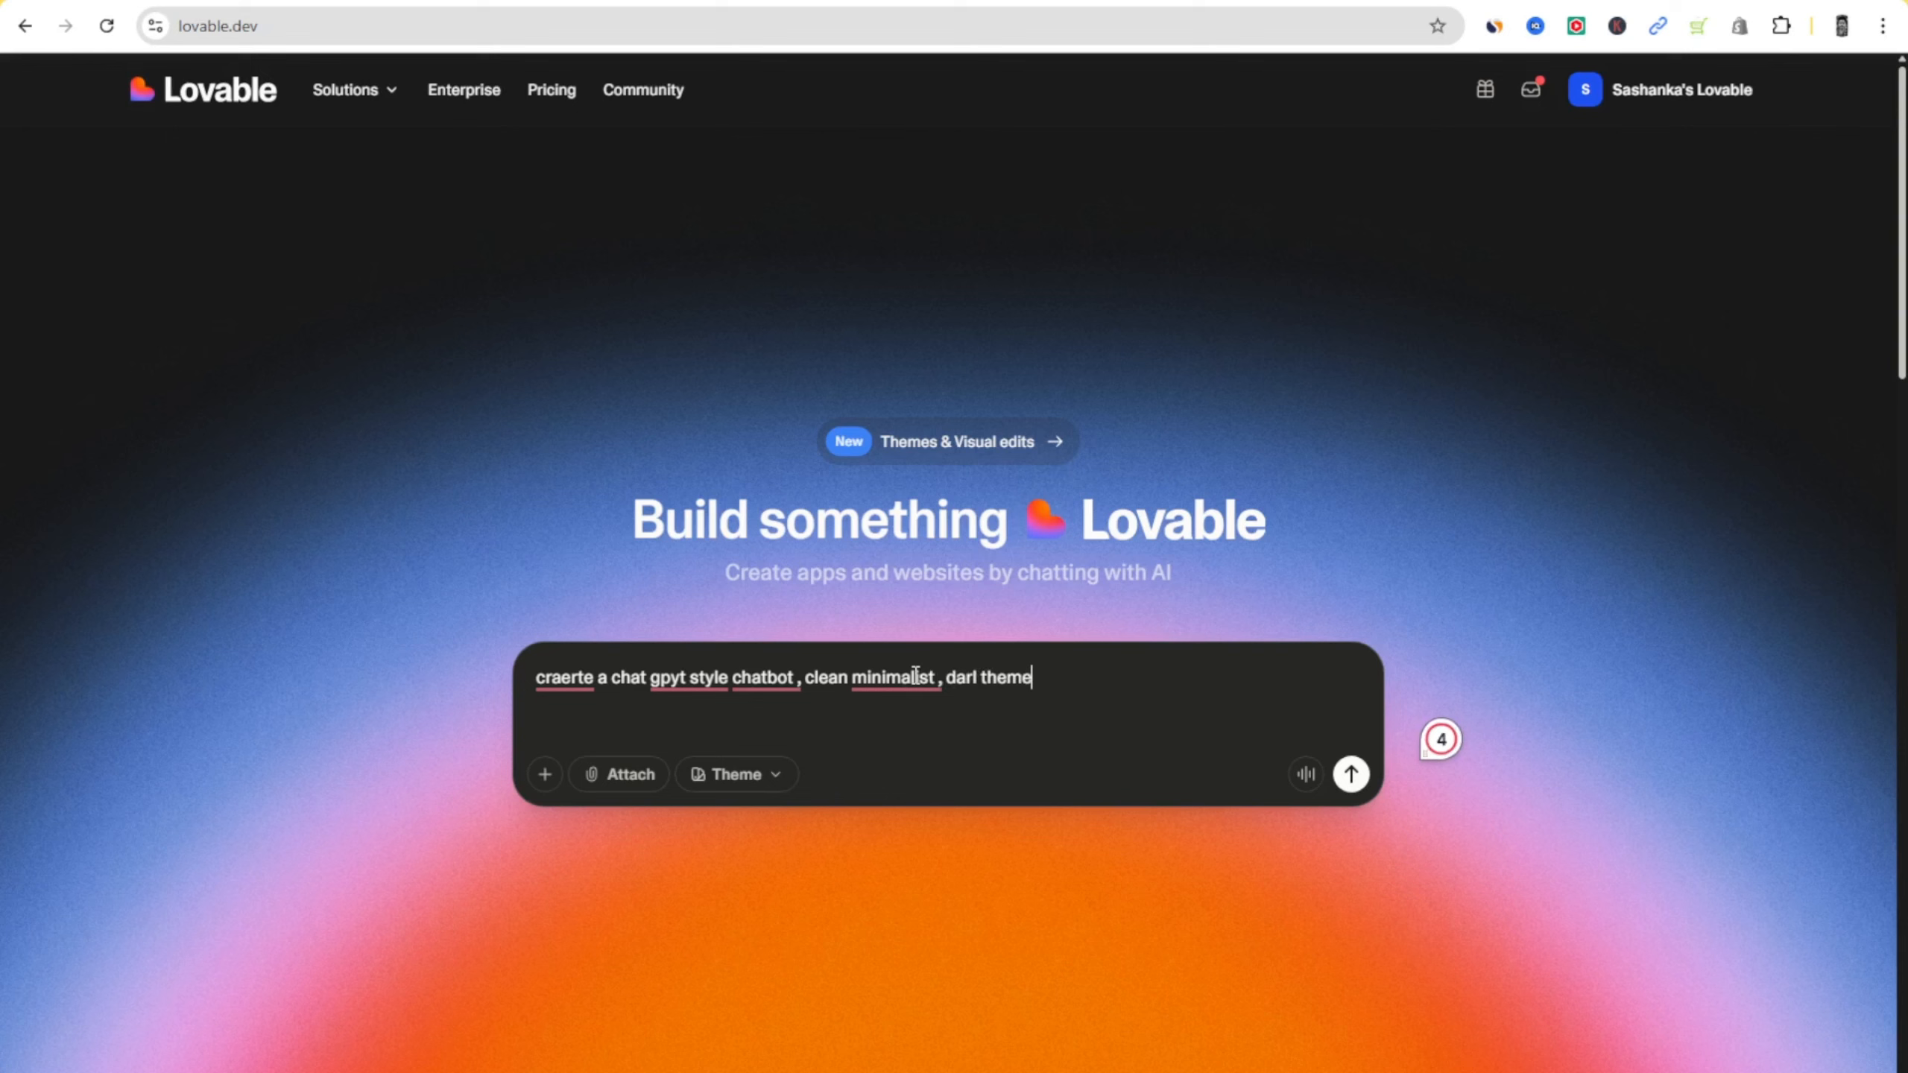
text(.)
key(BackSpace)
text(,)
- Correct "gpyt" to "gpt" in the prompt and append "msg response send to webhook url" at its end
click(679, 679)
key(BackSpace)
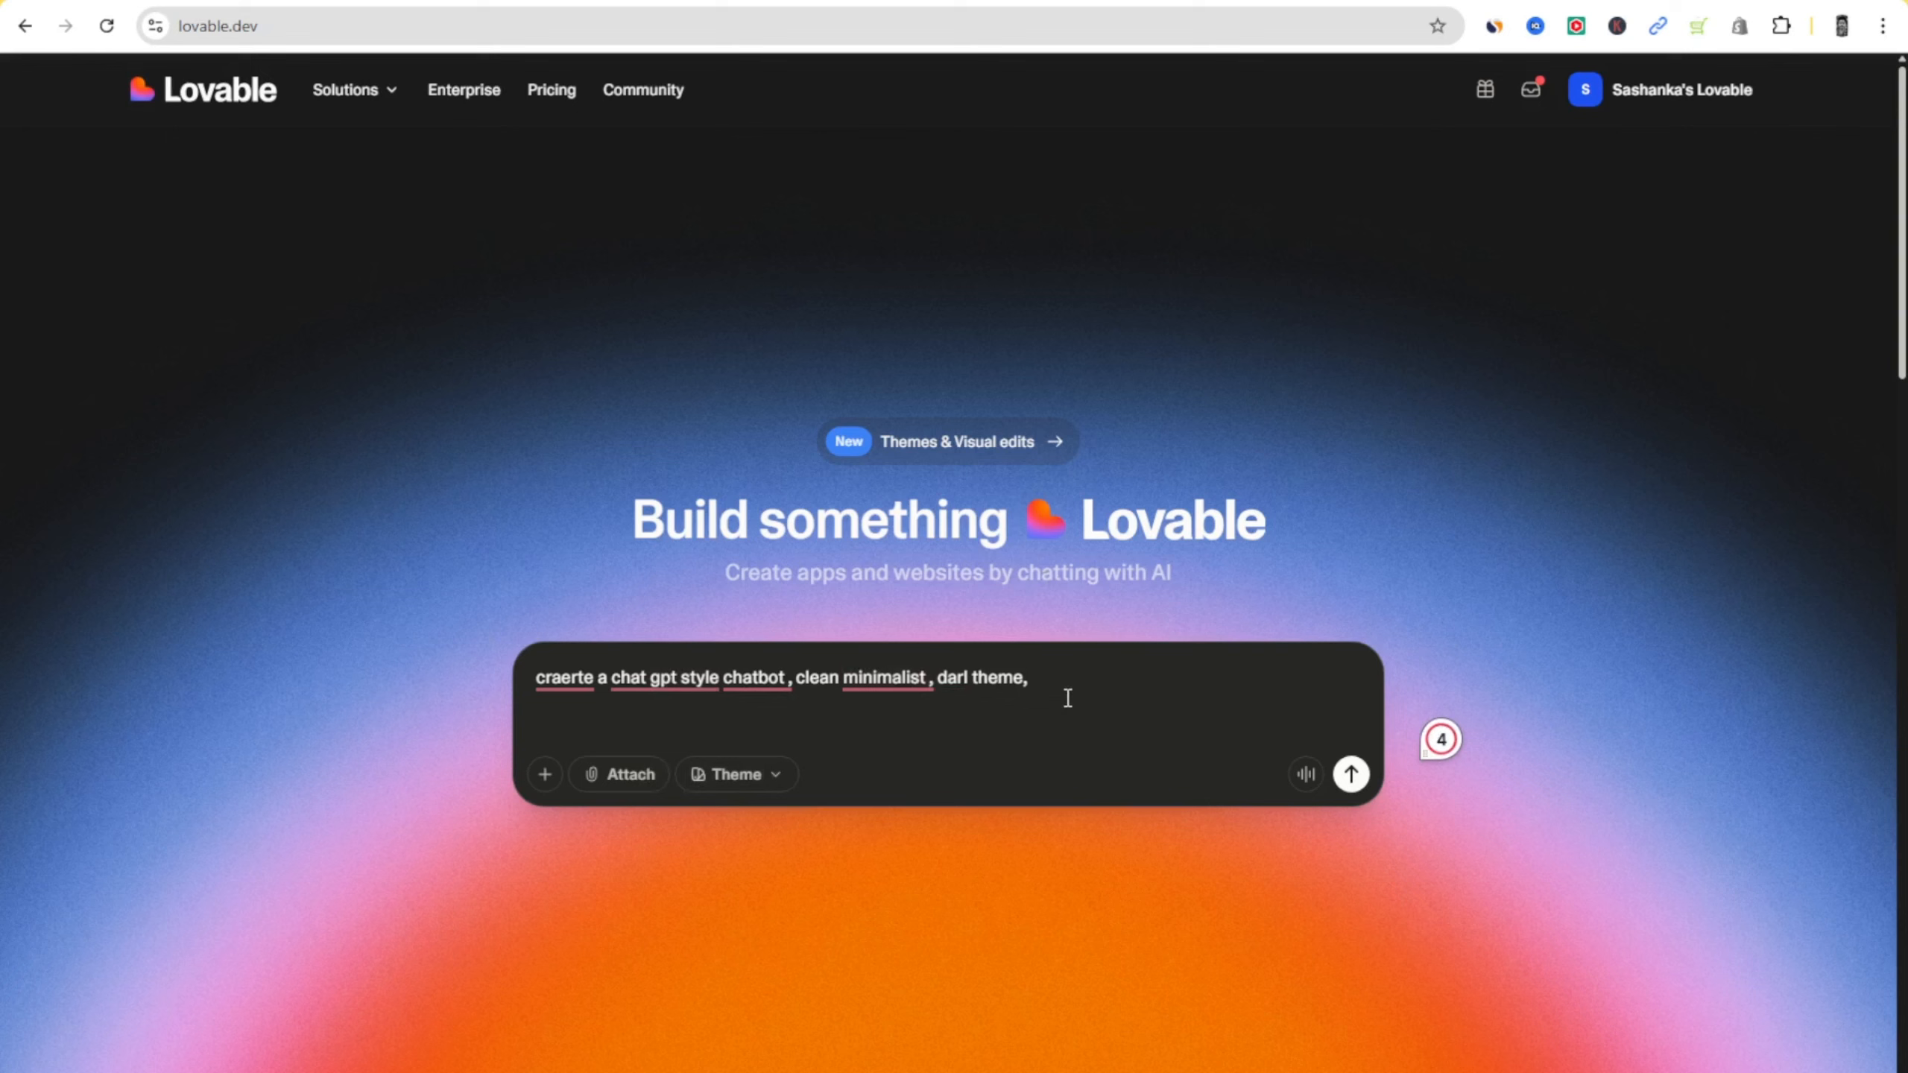
text(msg response)
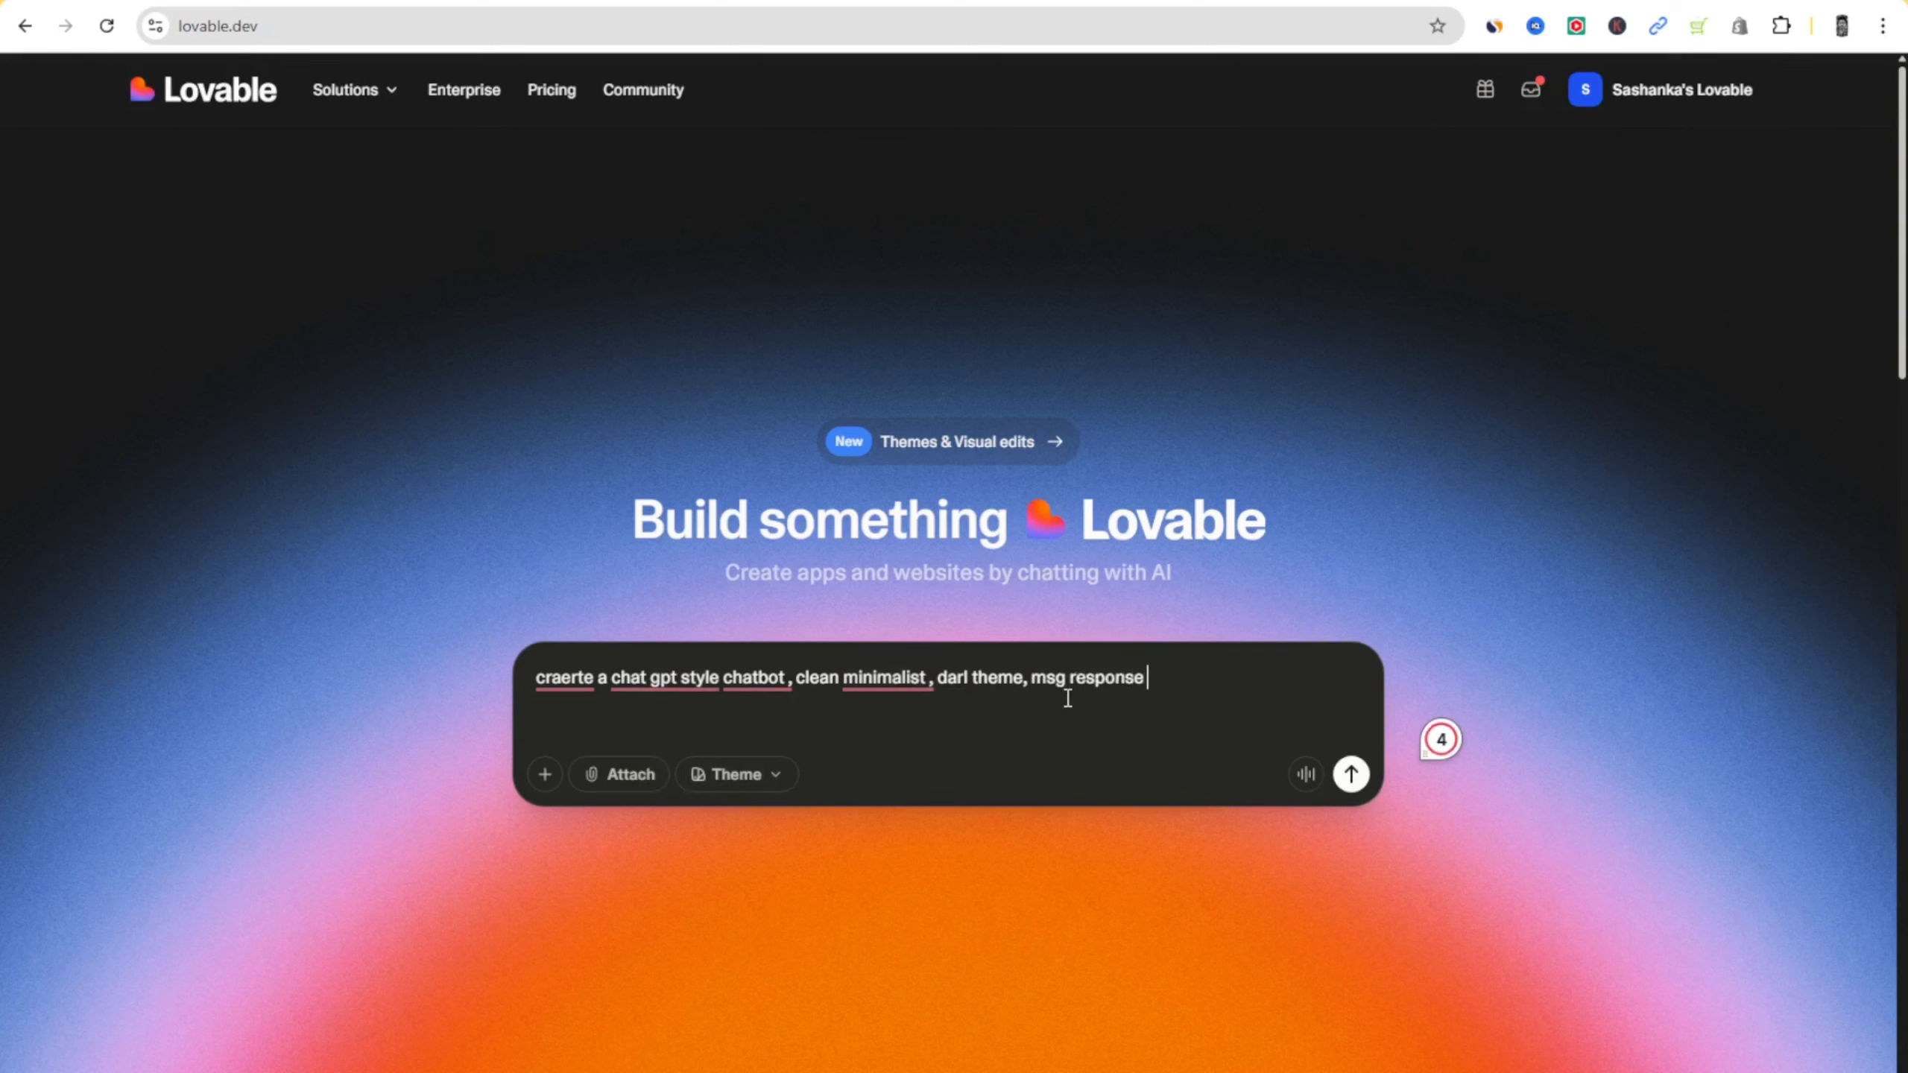
text( send to webhook url)
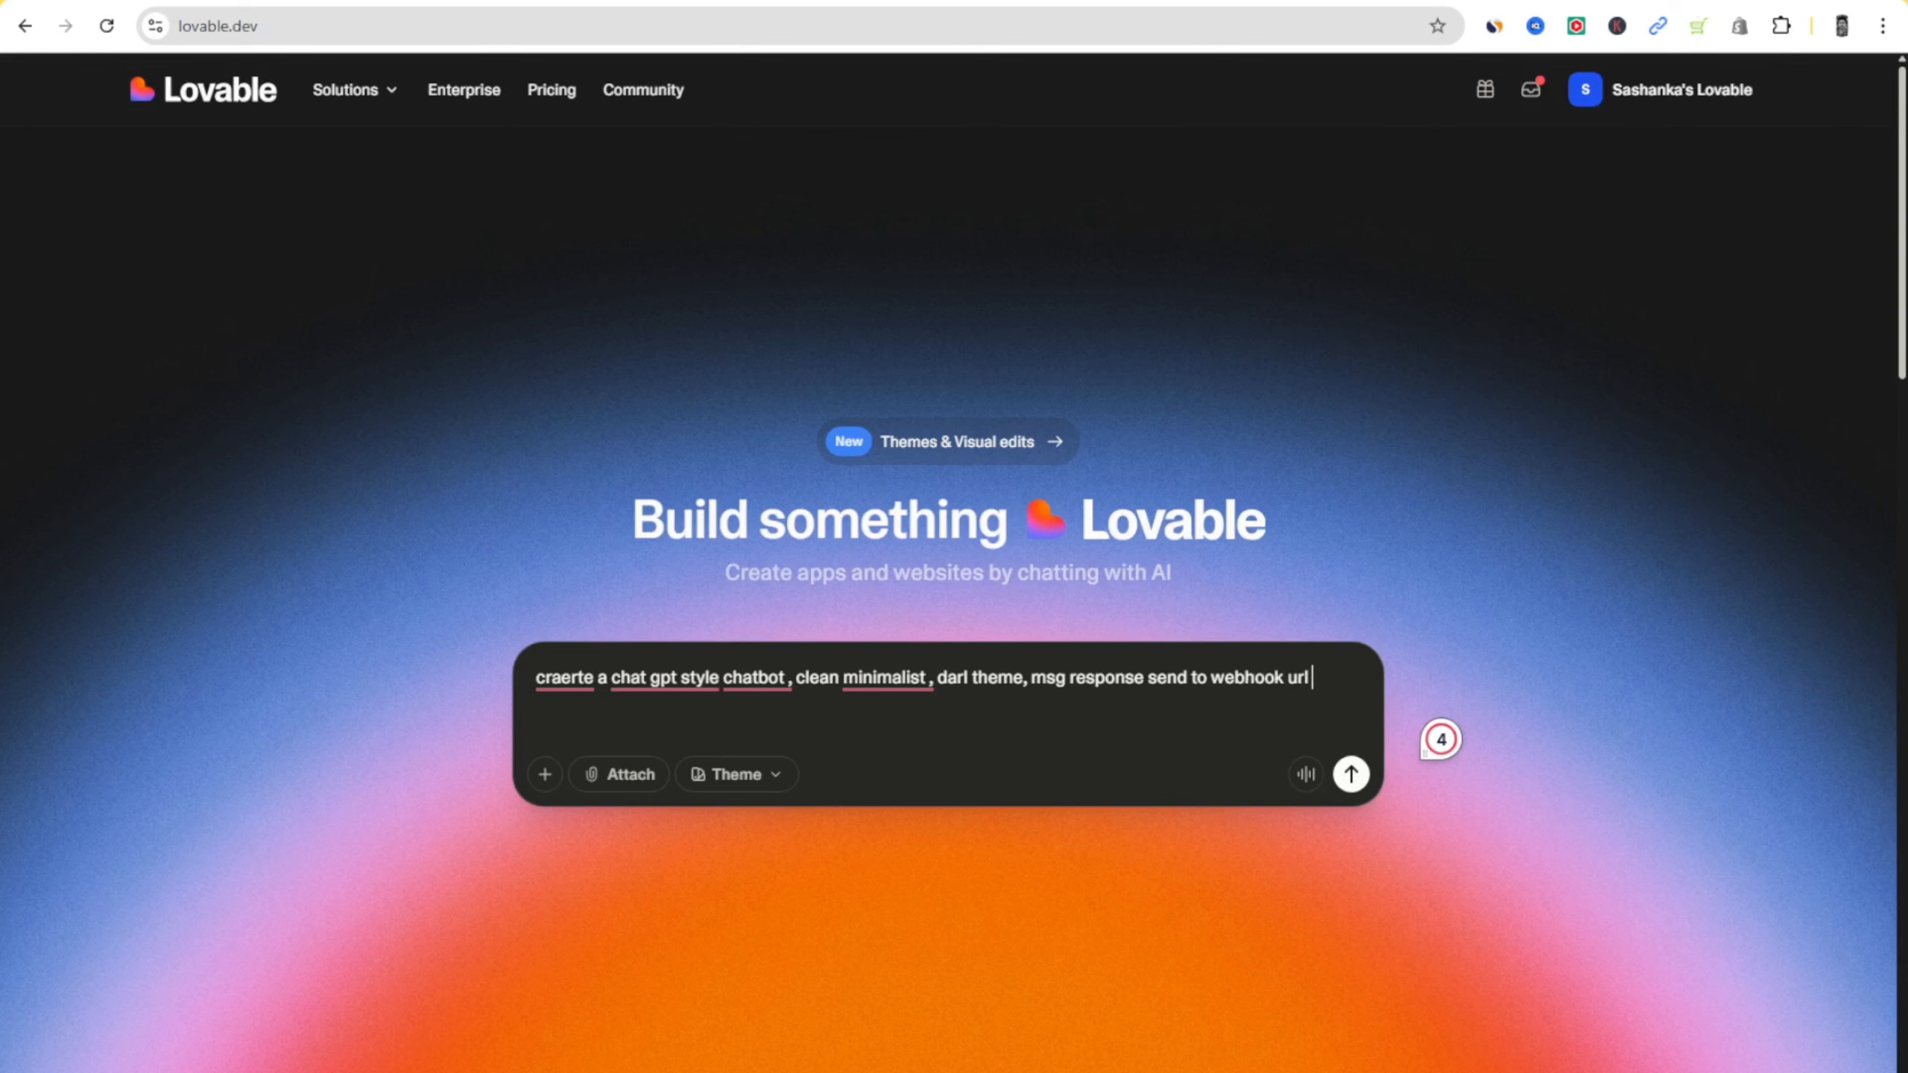
- Copy the Webhook node's test URL from the Chatbot youtube workflow in n8n and paste it at the end of the Lovable prompt
mouse_move(1381, 1072)
mouse_move(1291, 1003)
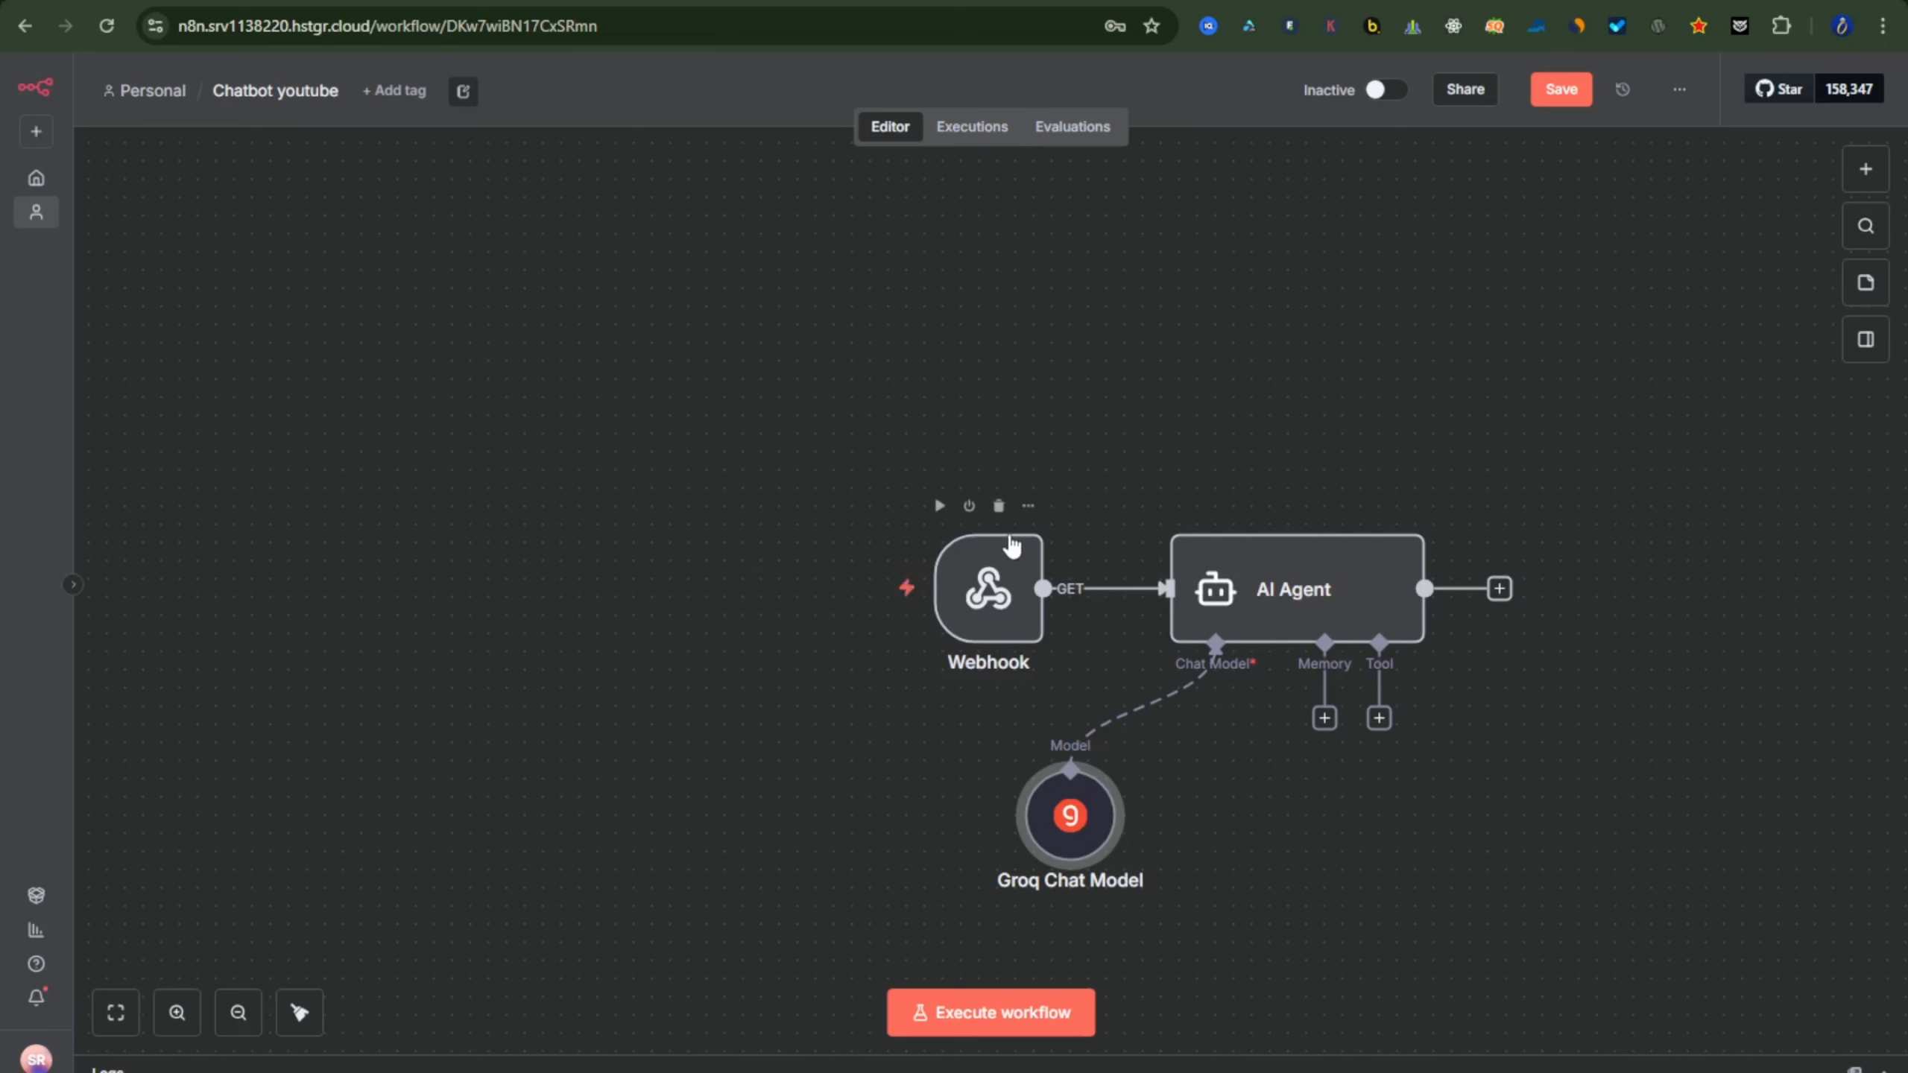
click(1001, 596)
double_click(1001, 602)
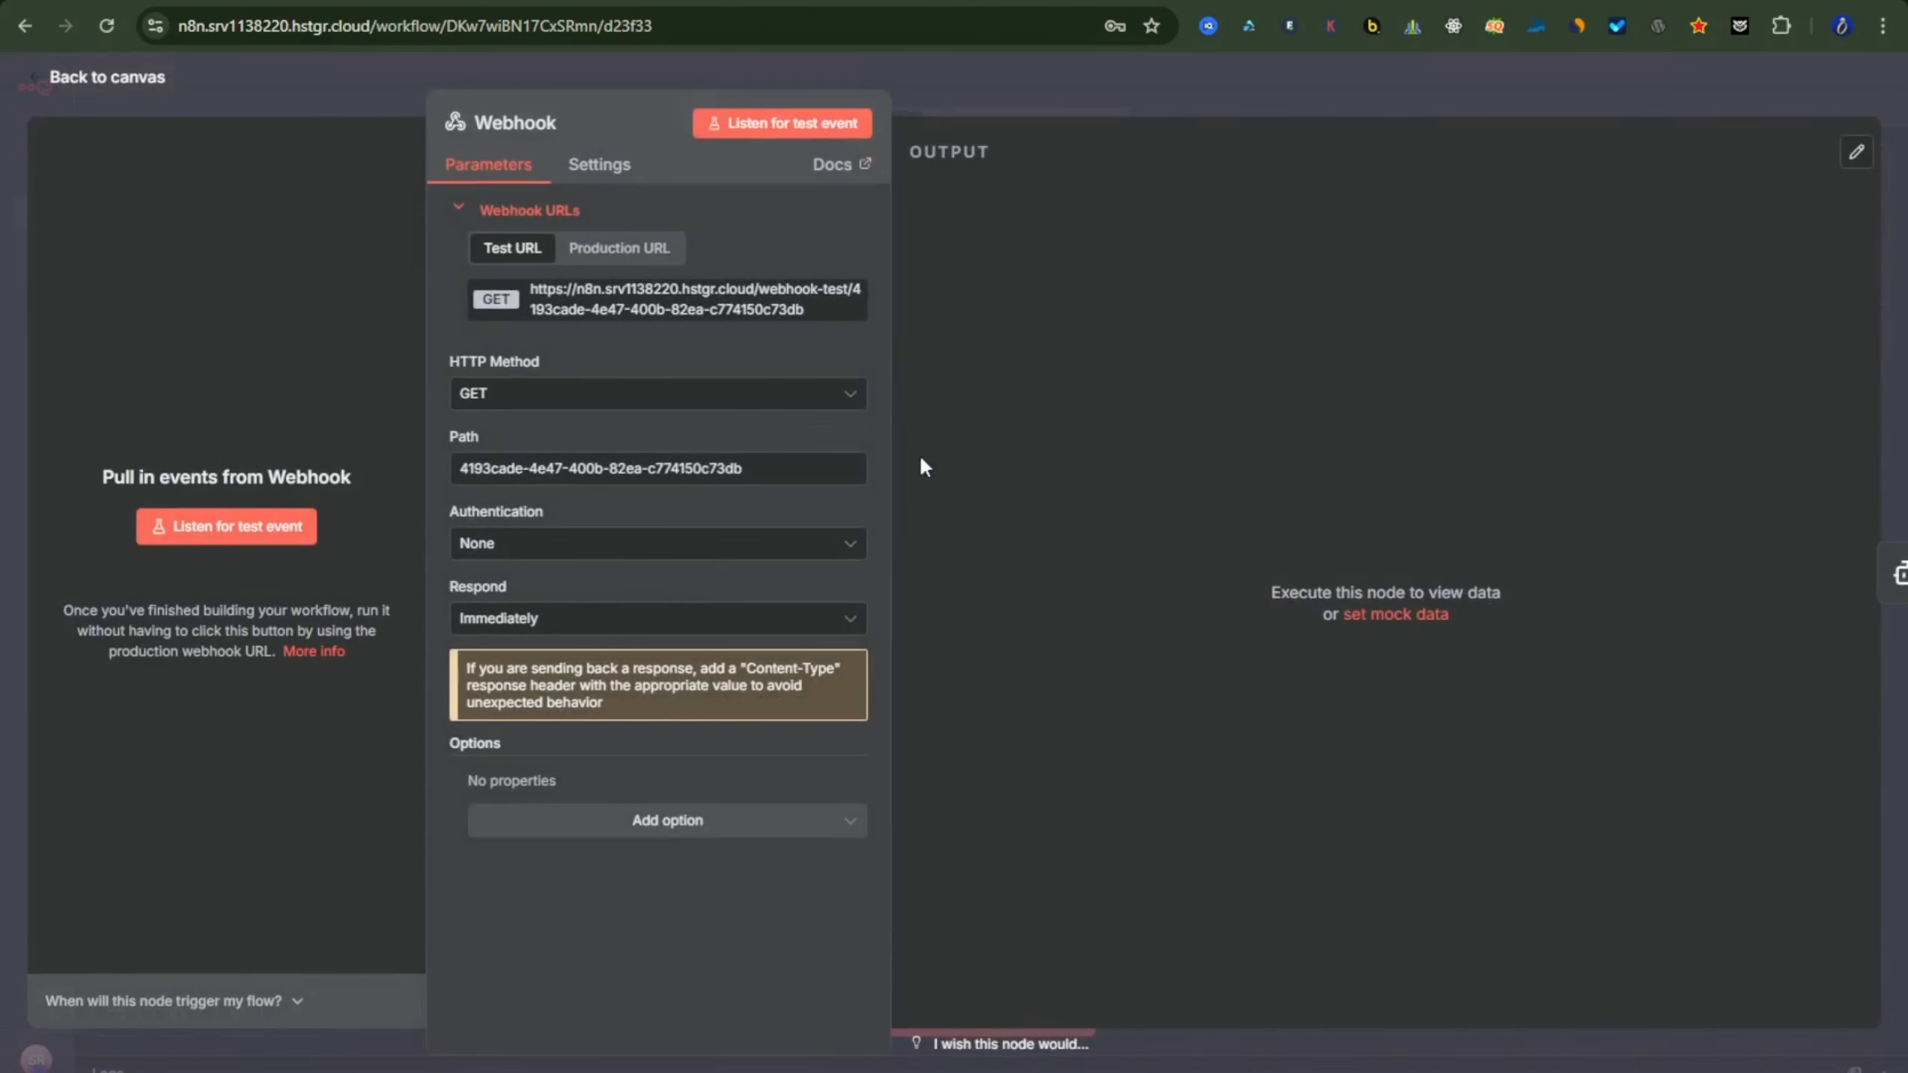
click(631, 309)
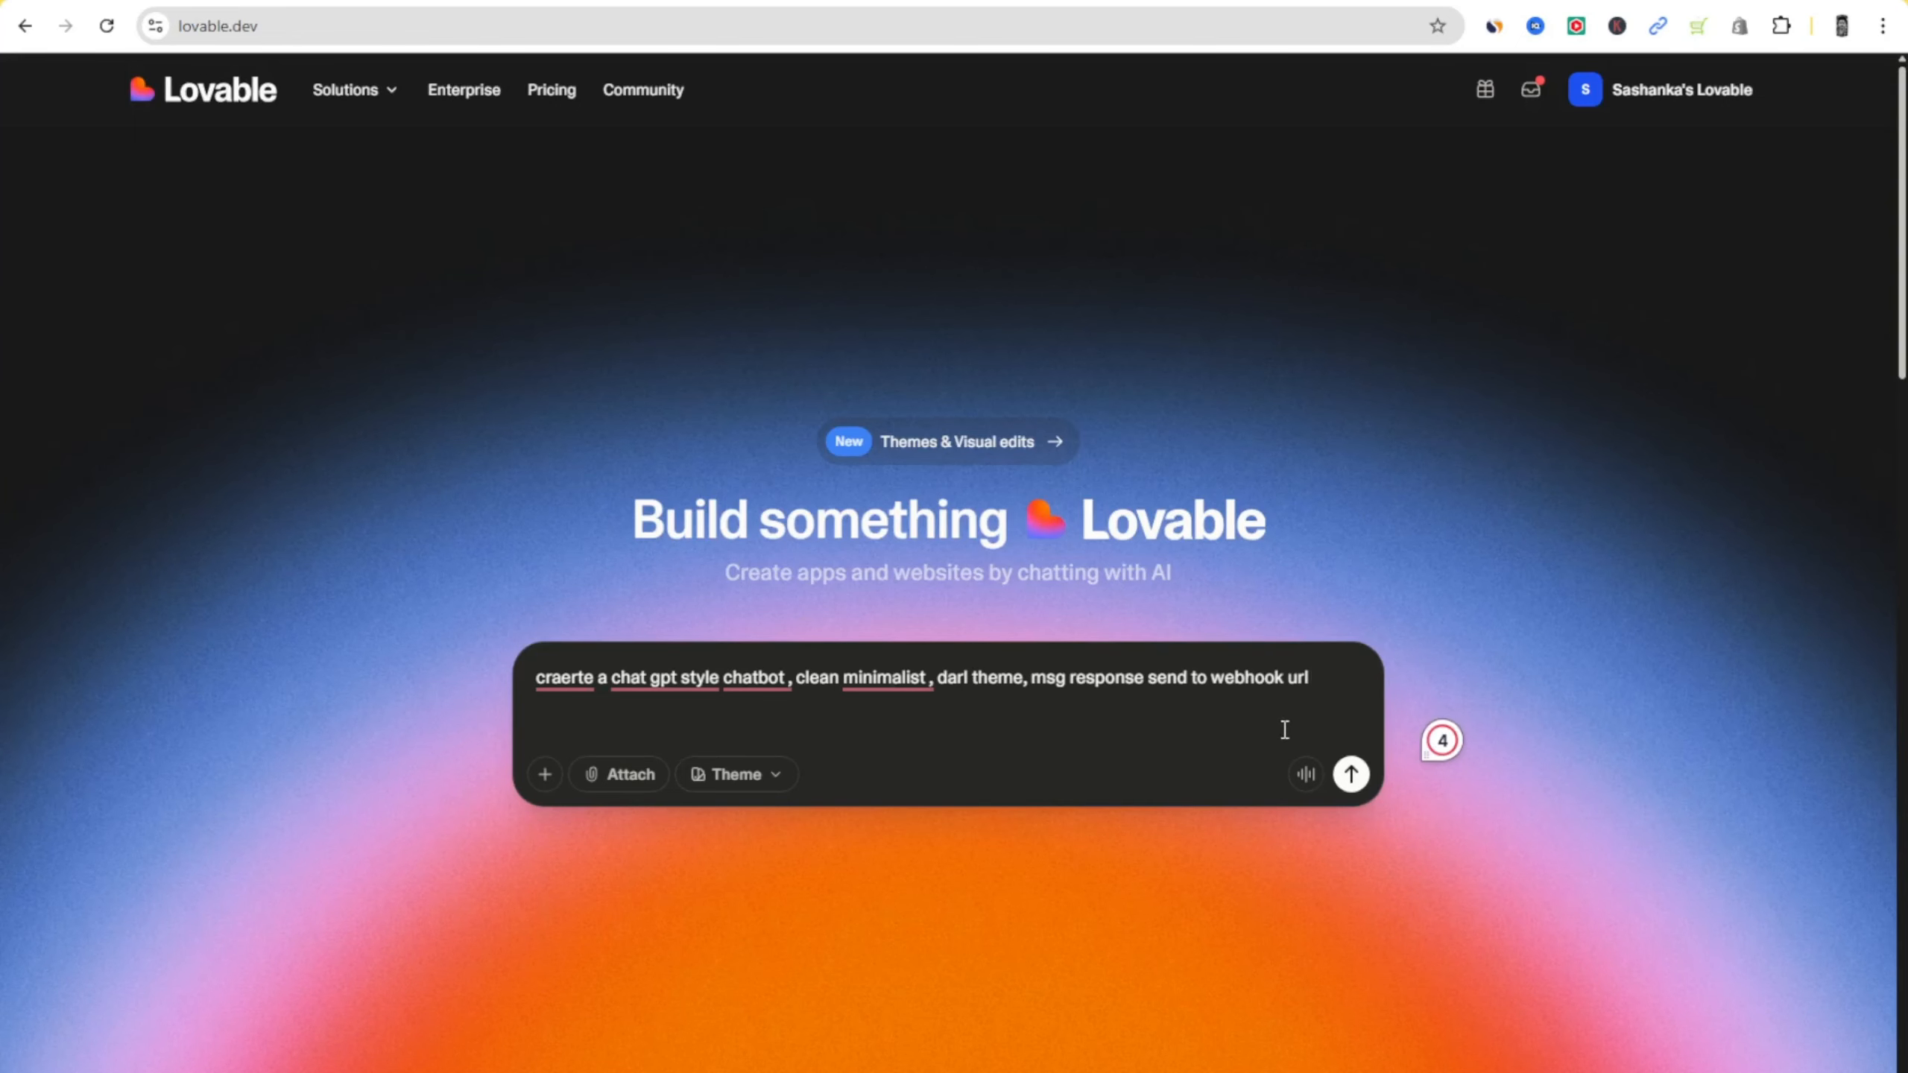
key(ctrl+v)
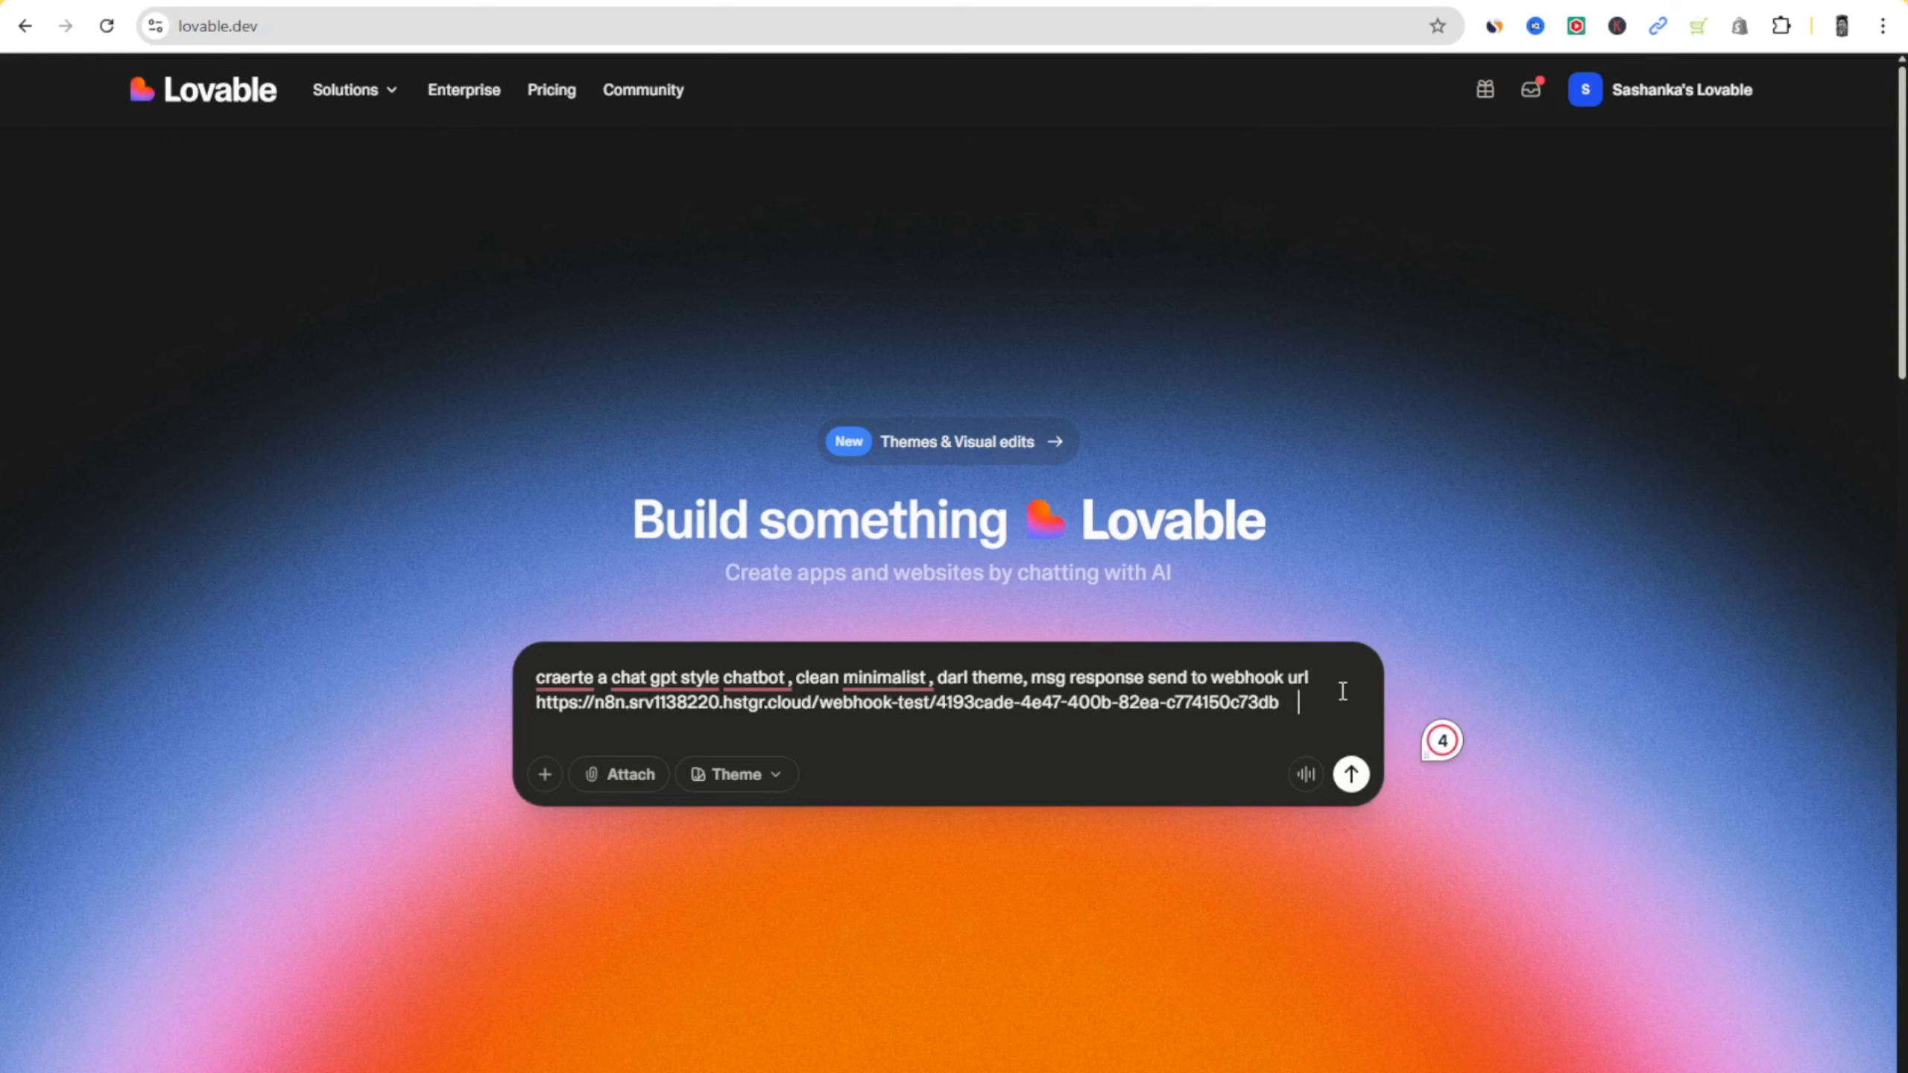
- Submit the completed ChatGPT-style chatbot prompt with the webhook test URL to Lovable to start building the project
scroll(950, 601, down, 1)
scroll(949, 602, down, 3)
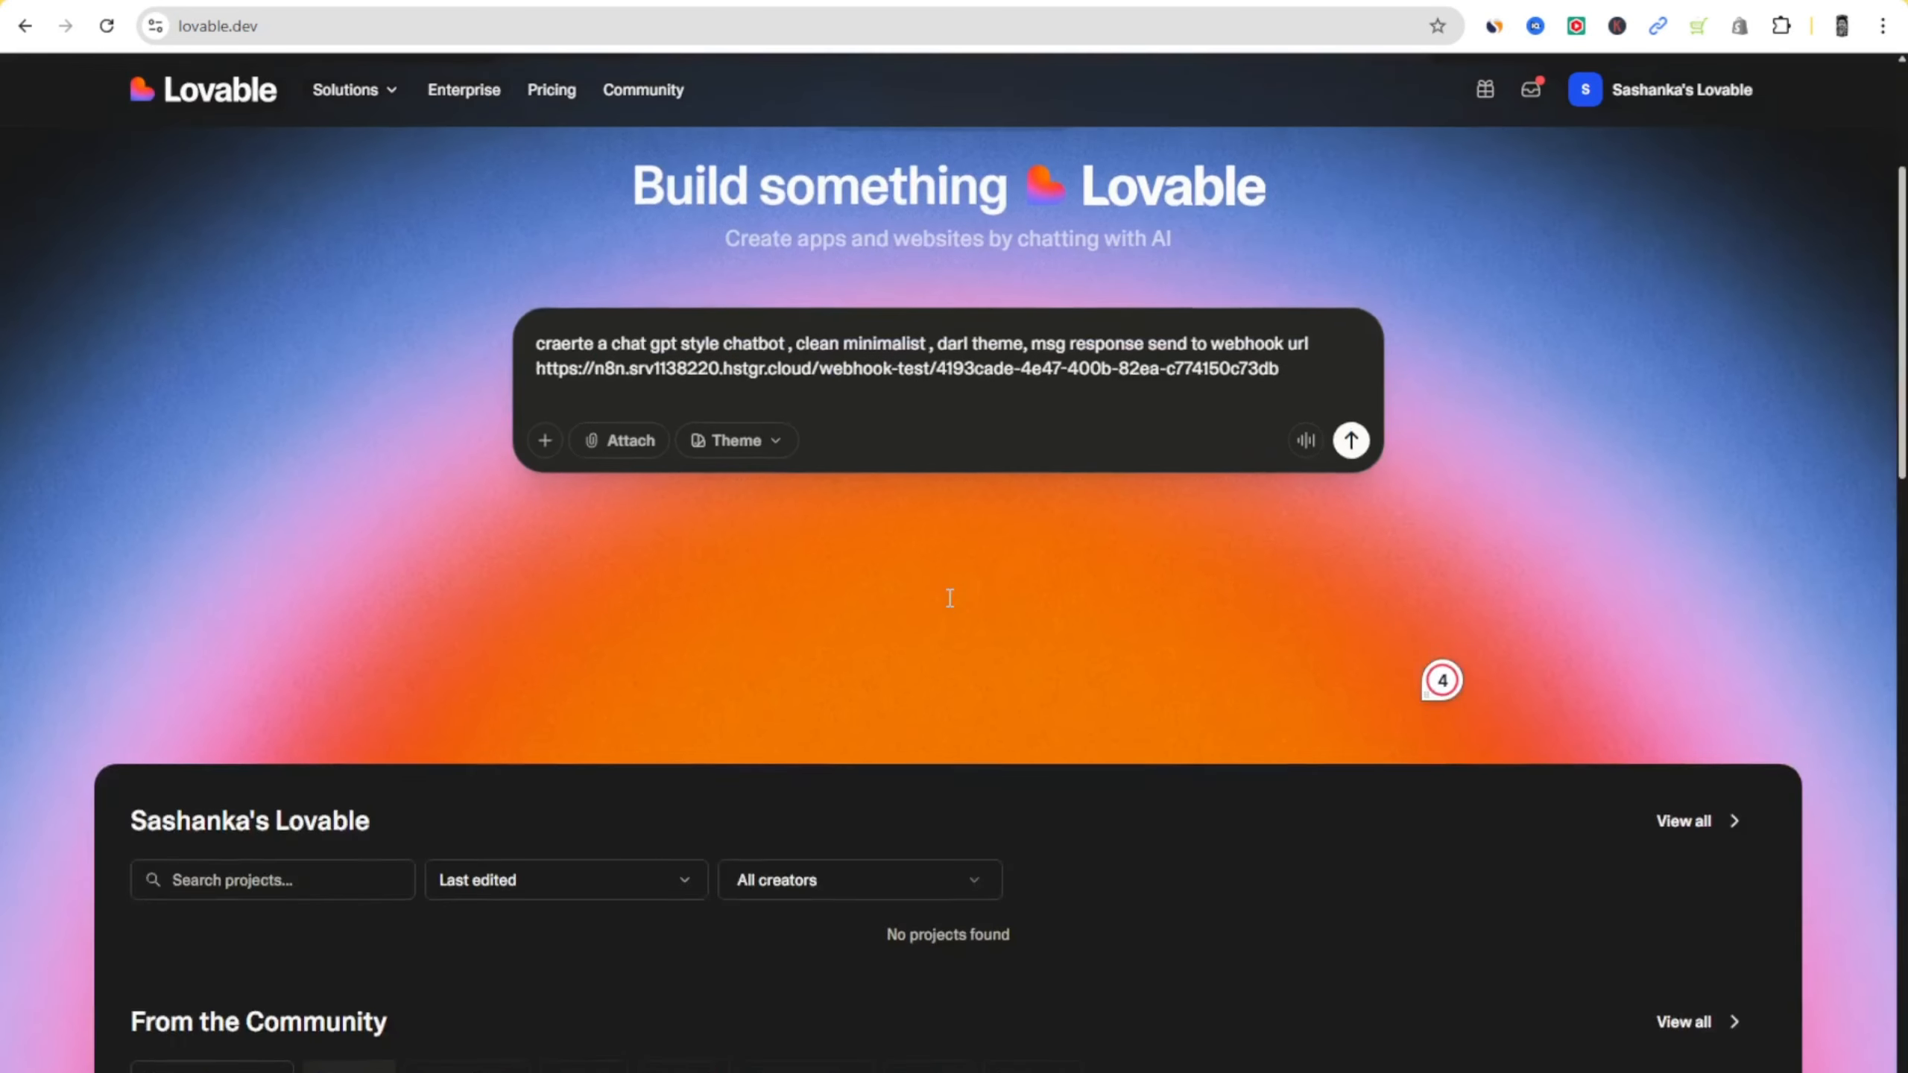
scroll(946, 596, up, 4)
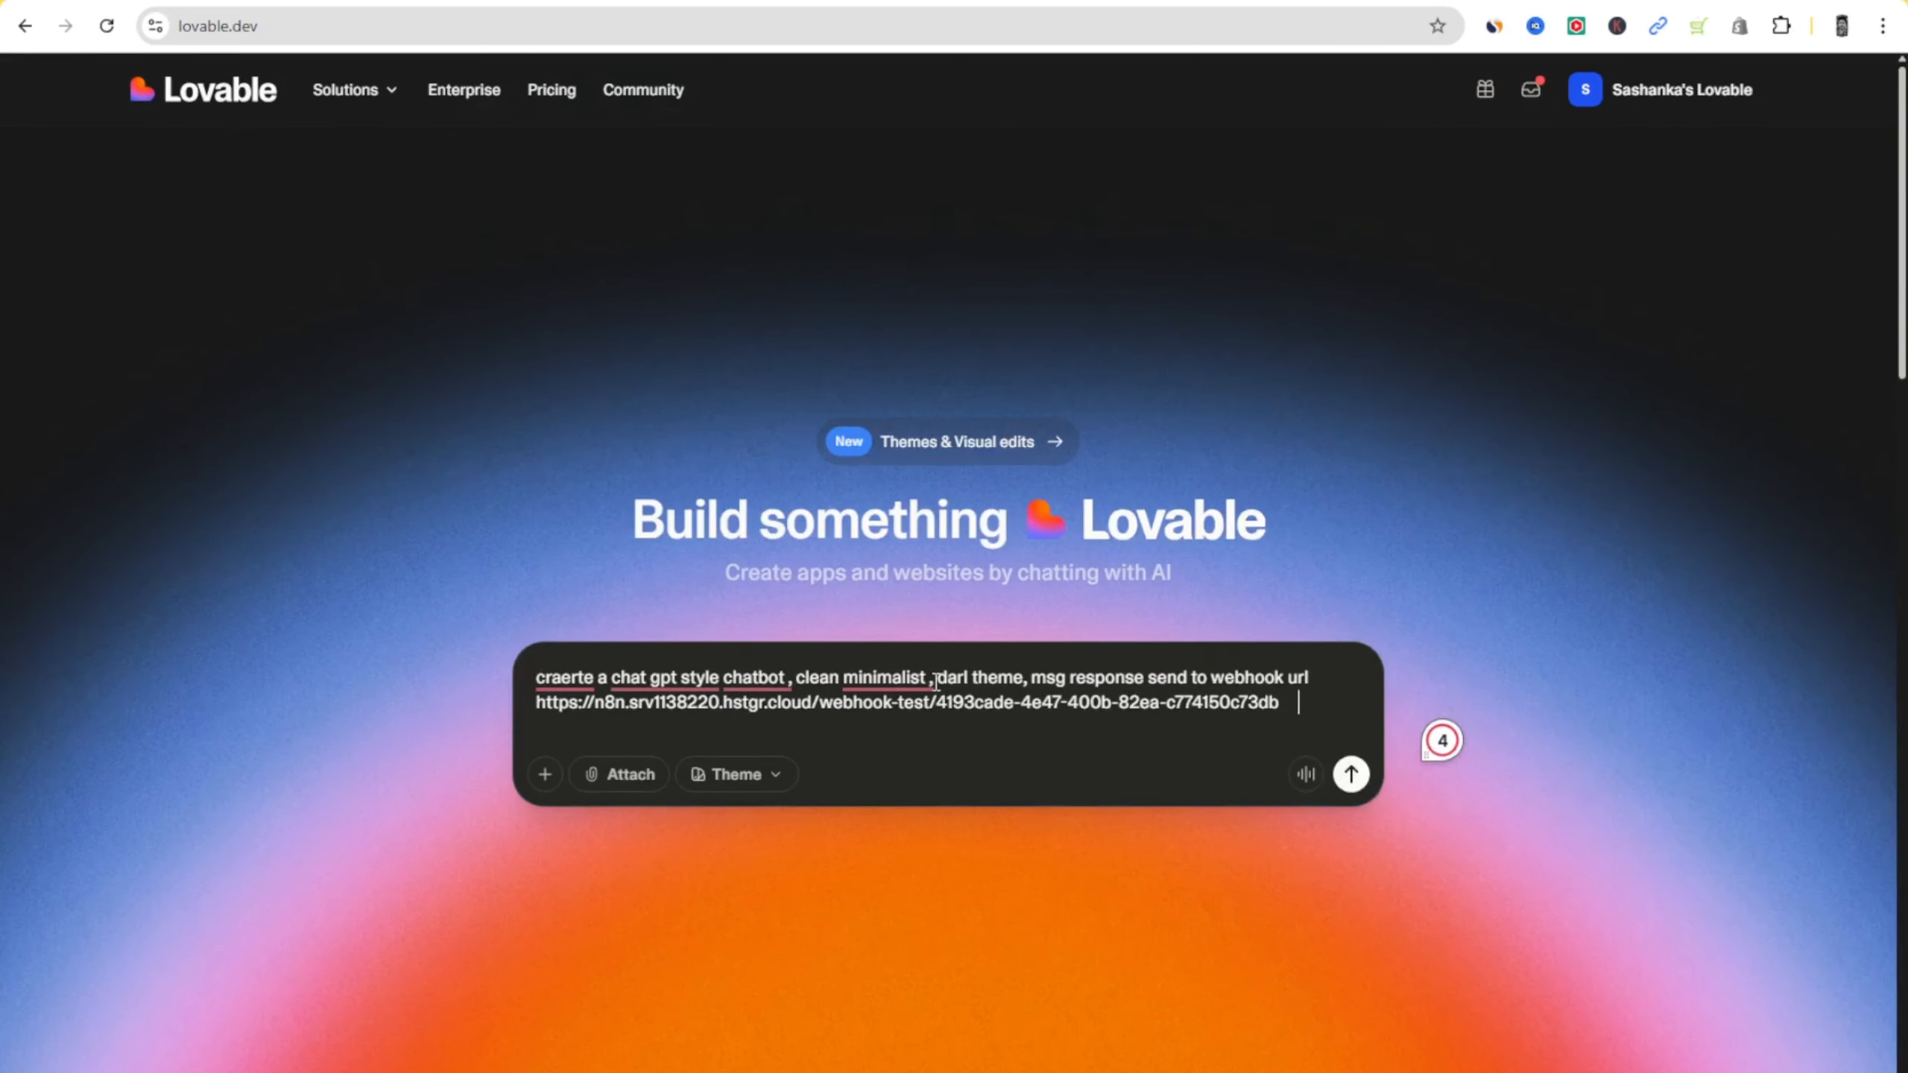
click(1351, 774)
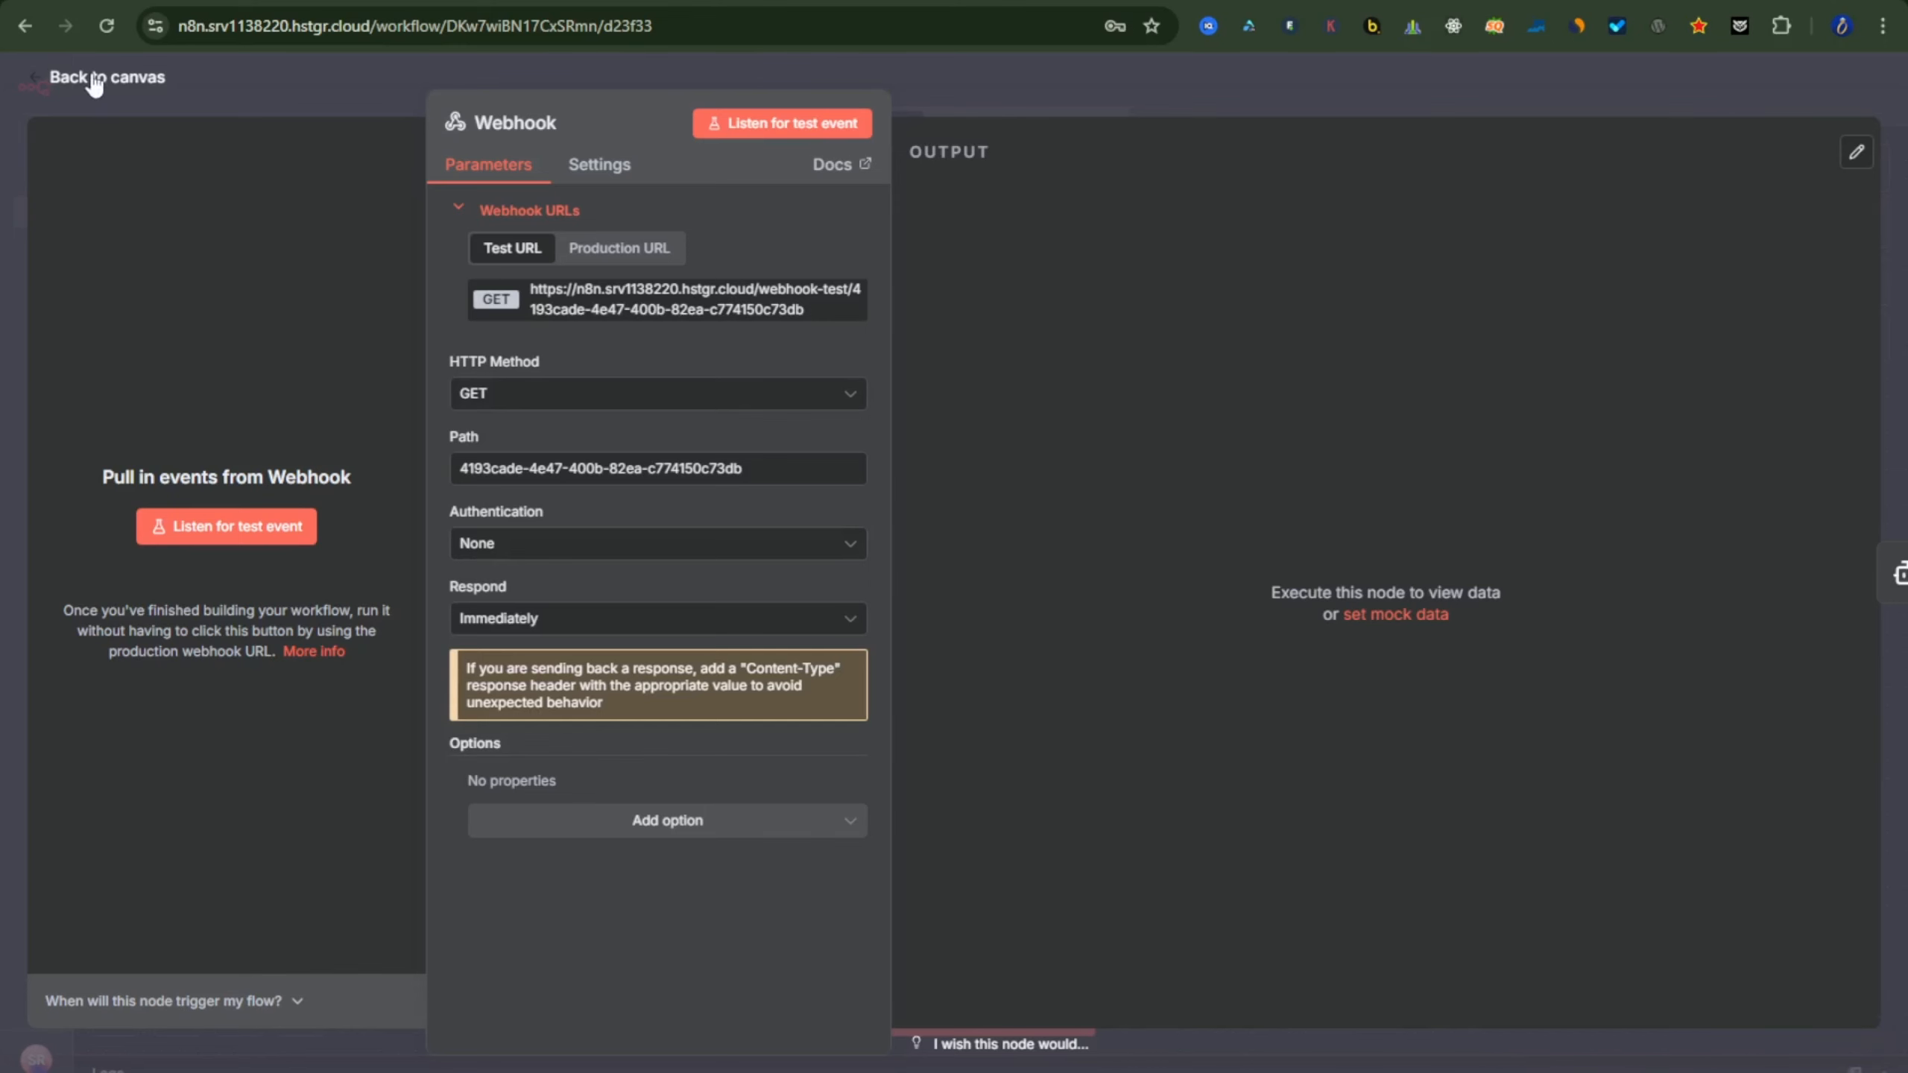
- Close the Webhook node's settings in n8n, and return to the new Lovable project and dismiss its offer to enable notifications
click(94, 79)
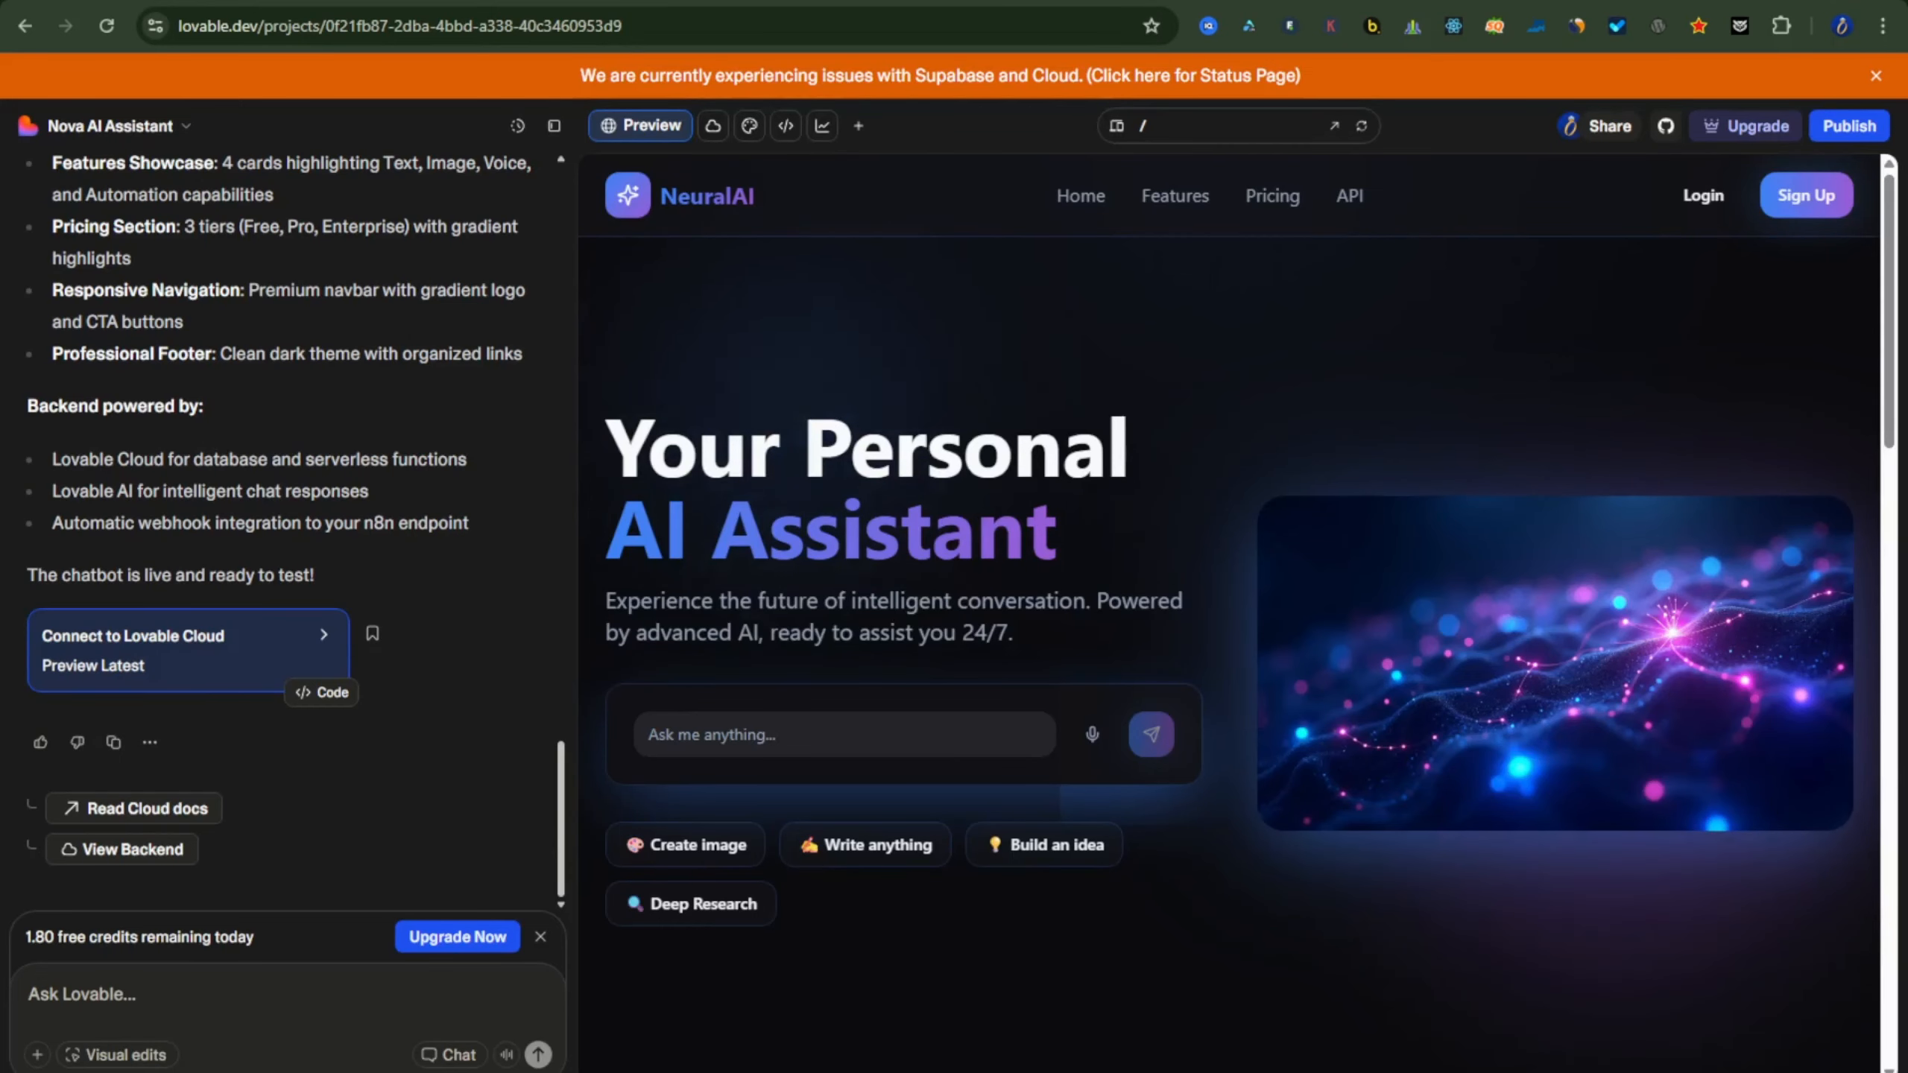
key(ctrl+Tab)
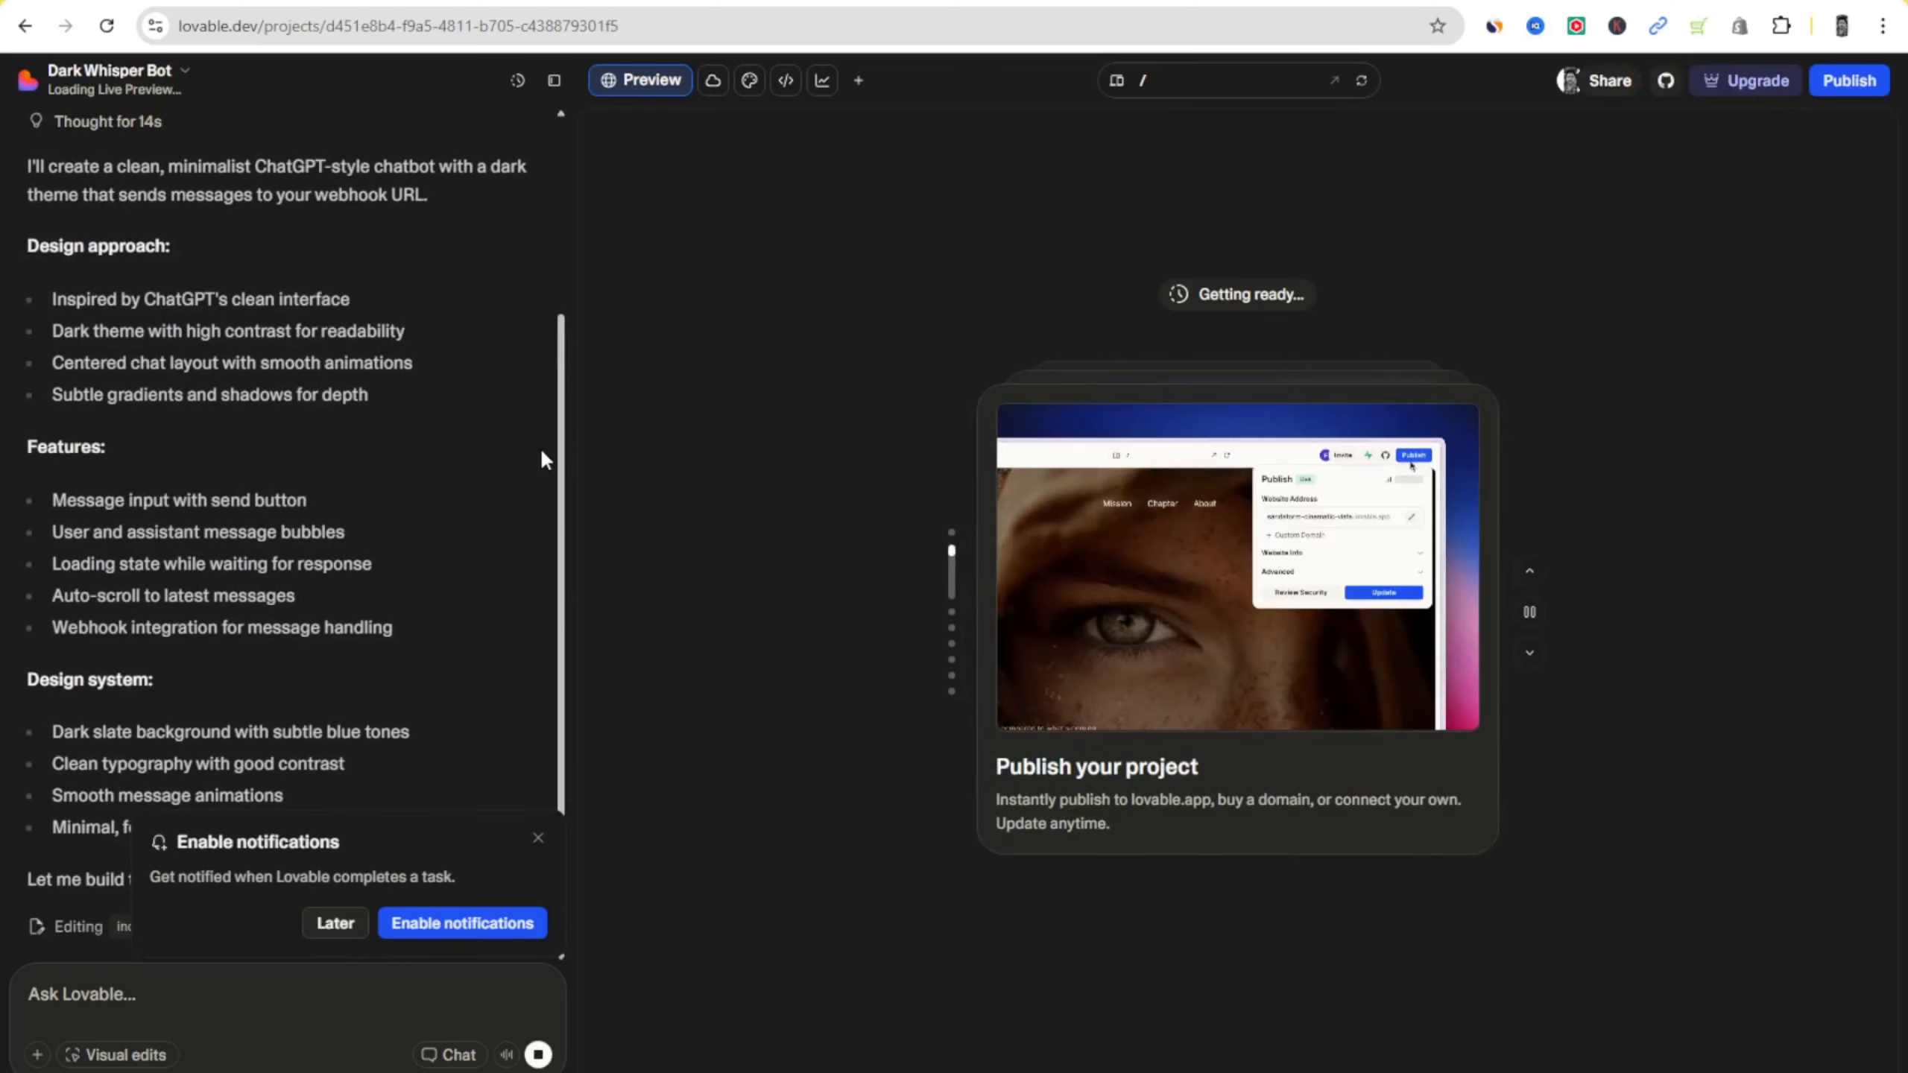
click(539, 843)
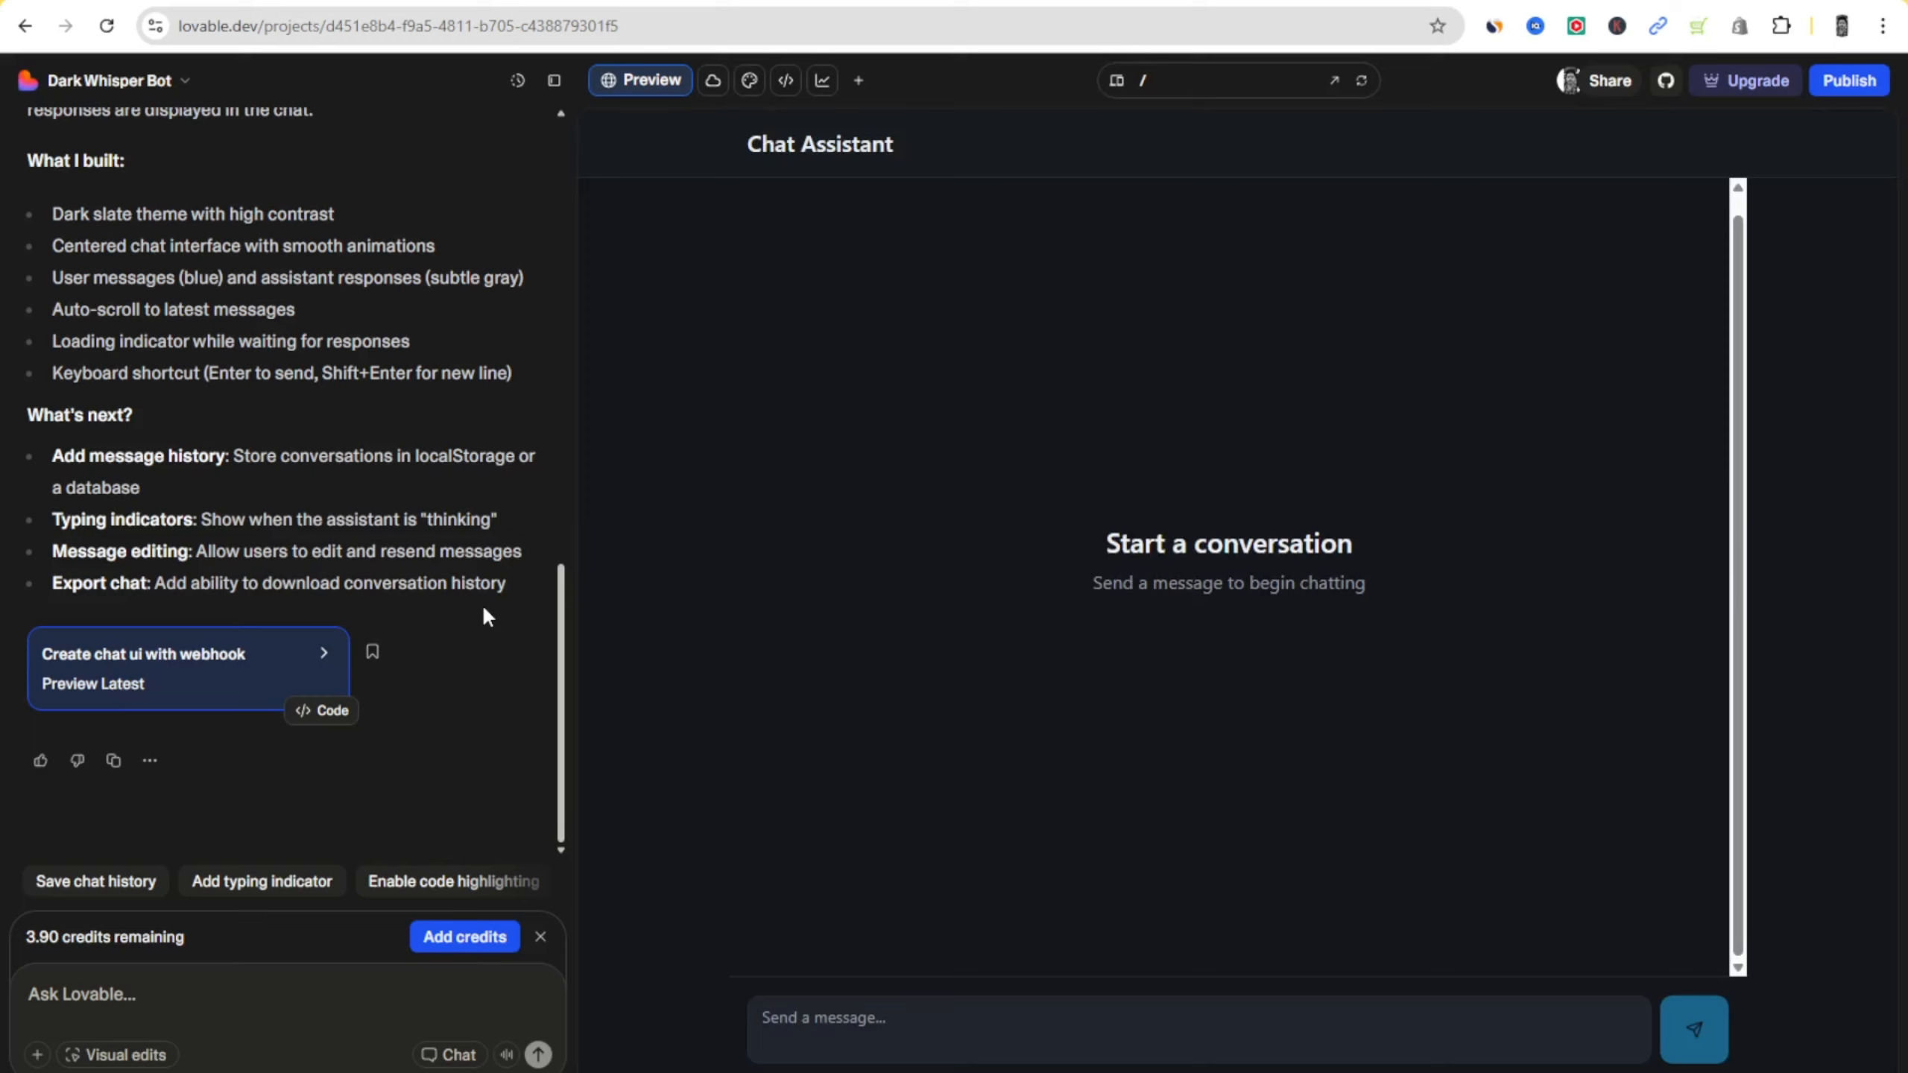
- Send the test message "hello" in the Chat Assistant preview of the finished chatbot
click(866, 1019)
text(hello)
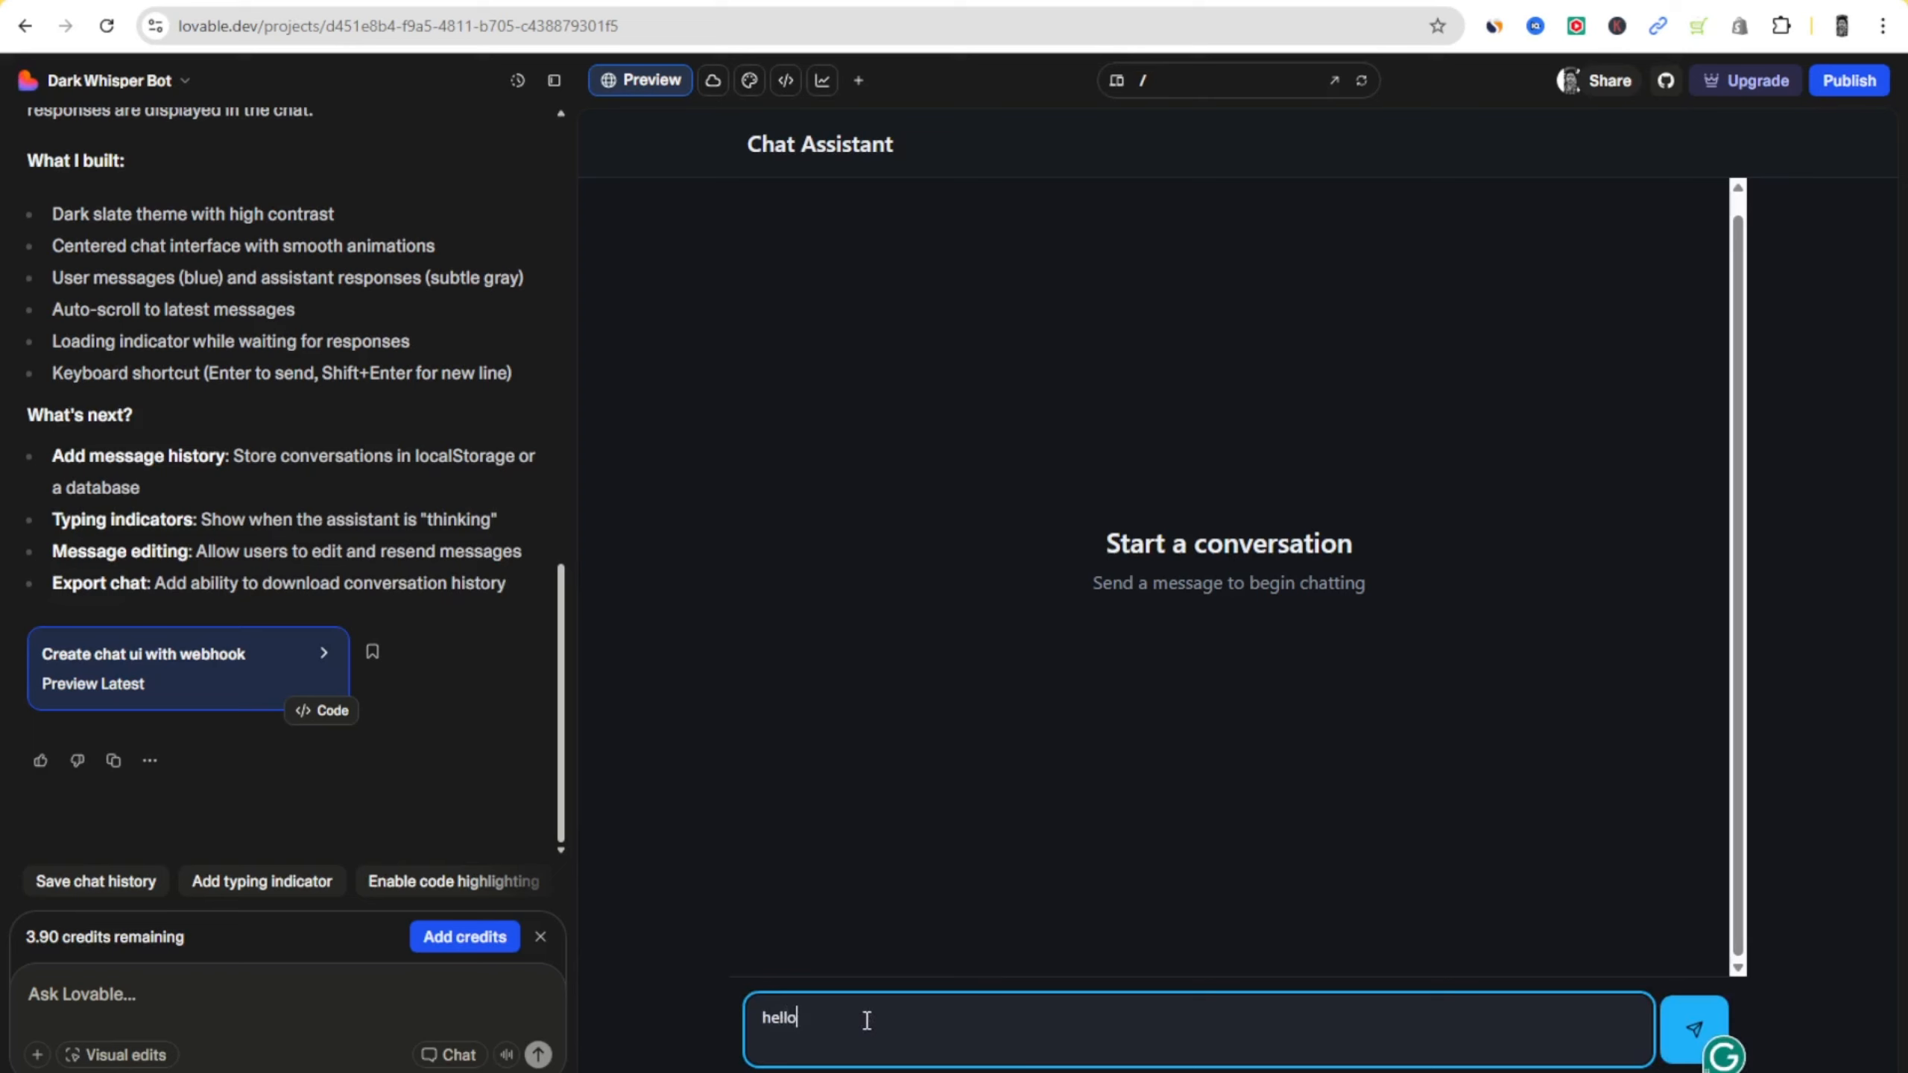
key(Return)
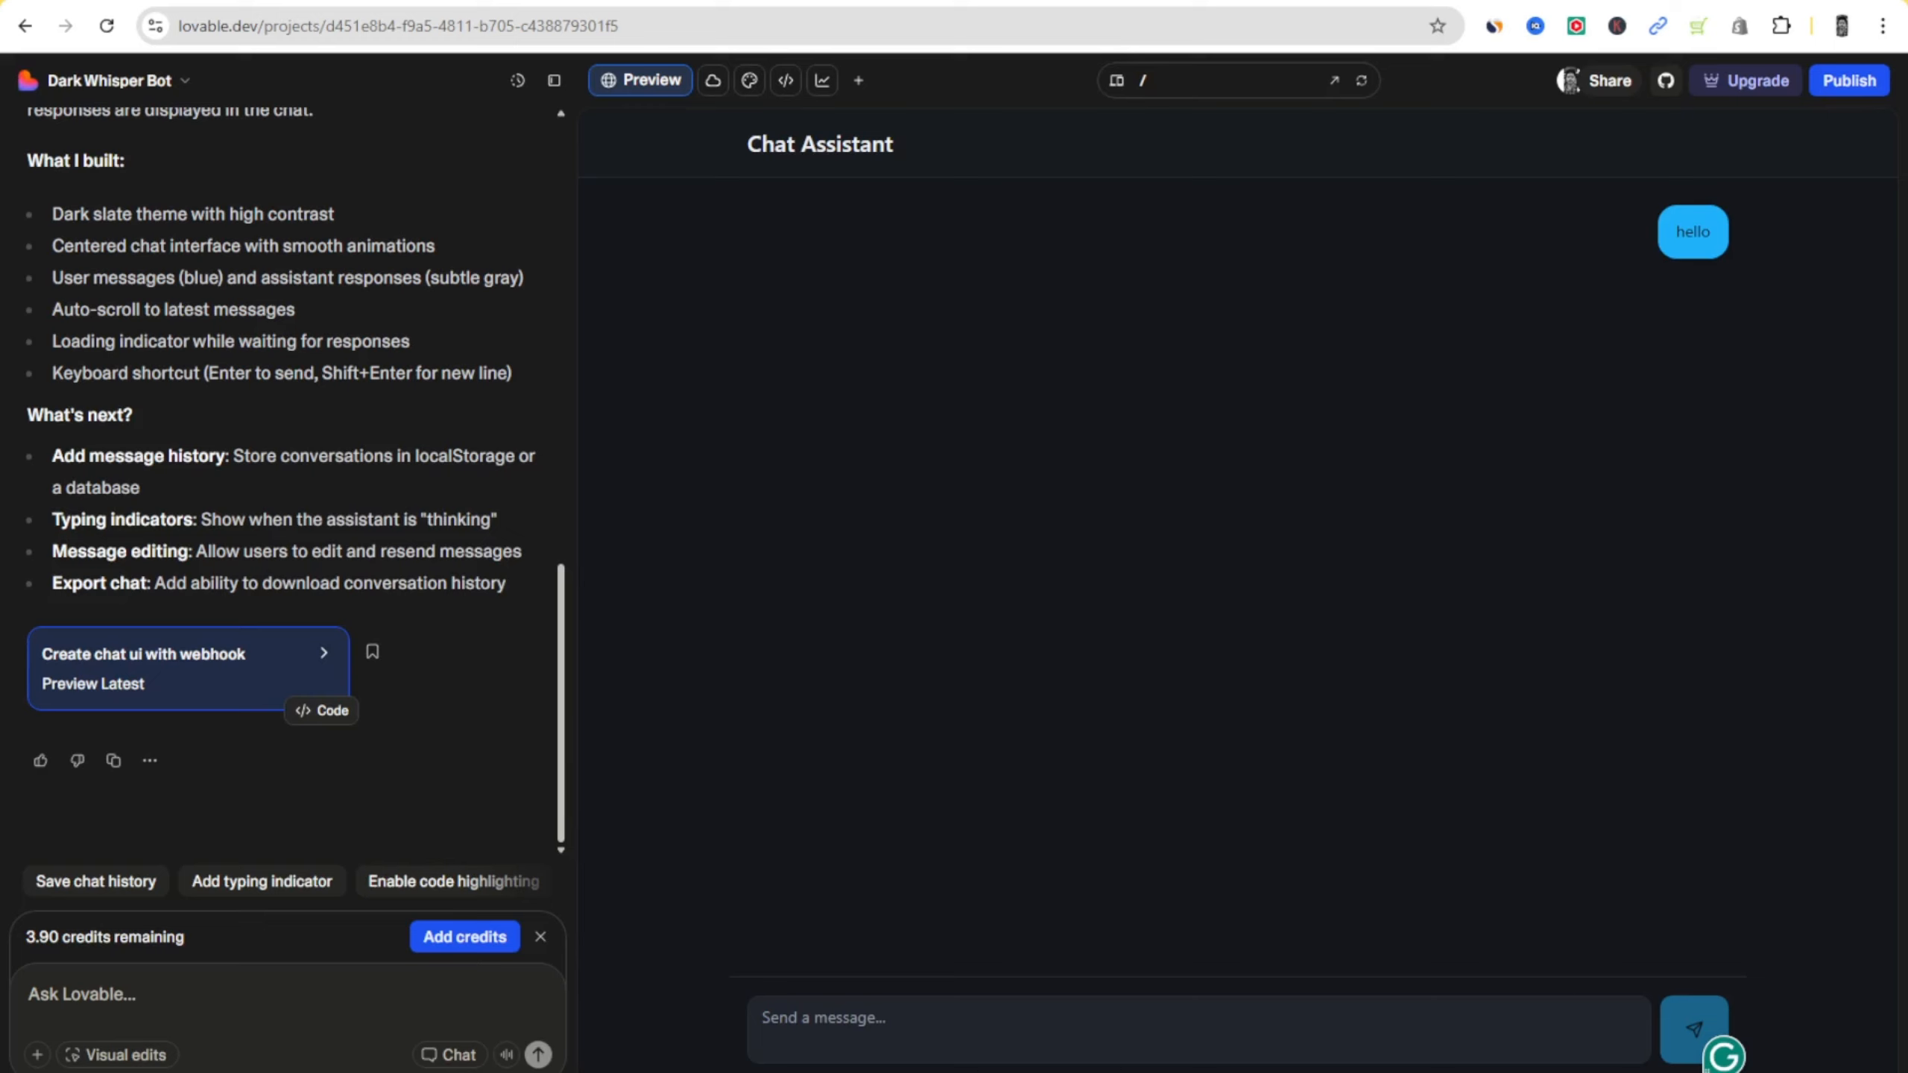
- Execute the Chatbot youtube workflow in n8n so it listens for the webhook, and send "hello" again from the Lovable chatbot preview
mouse_move(1132, 1072)
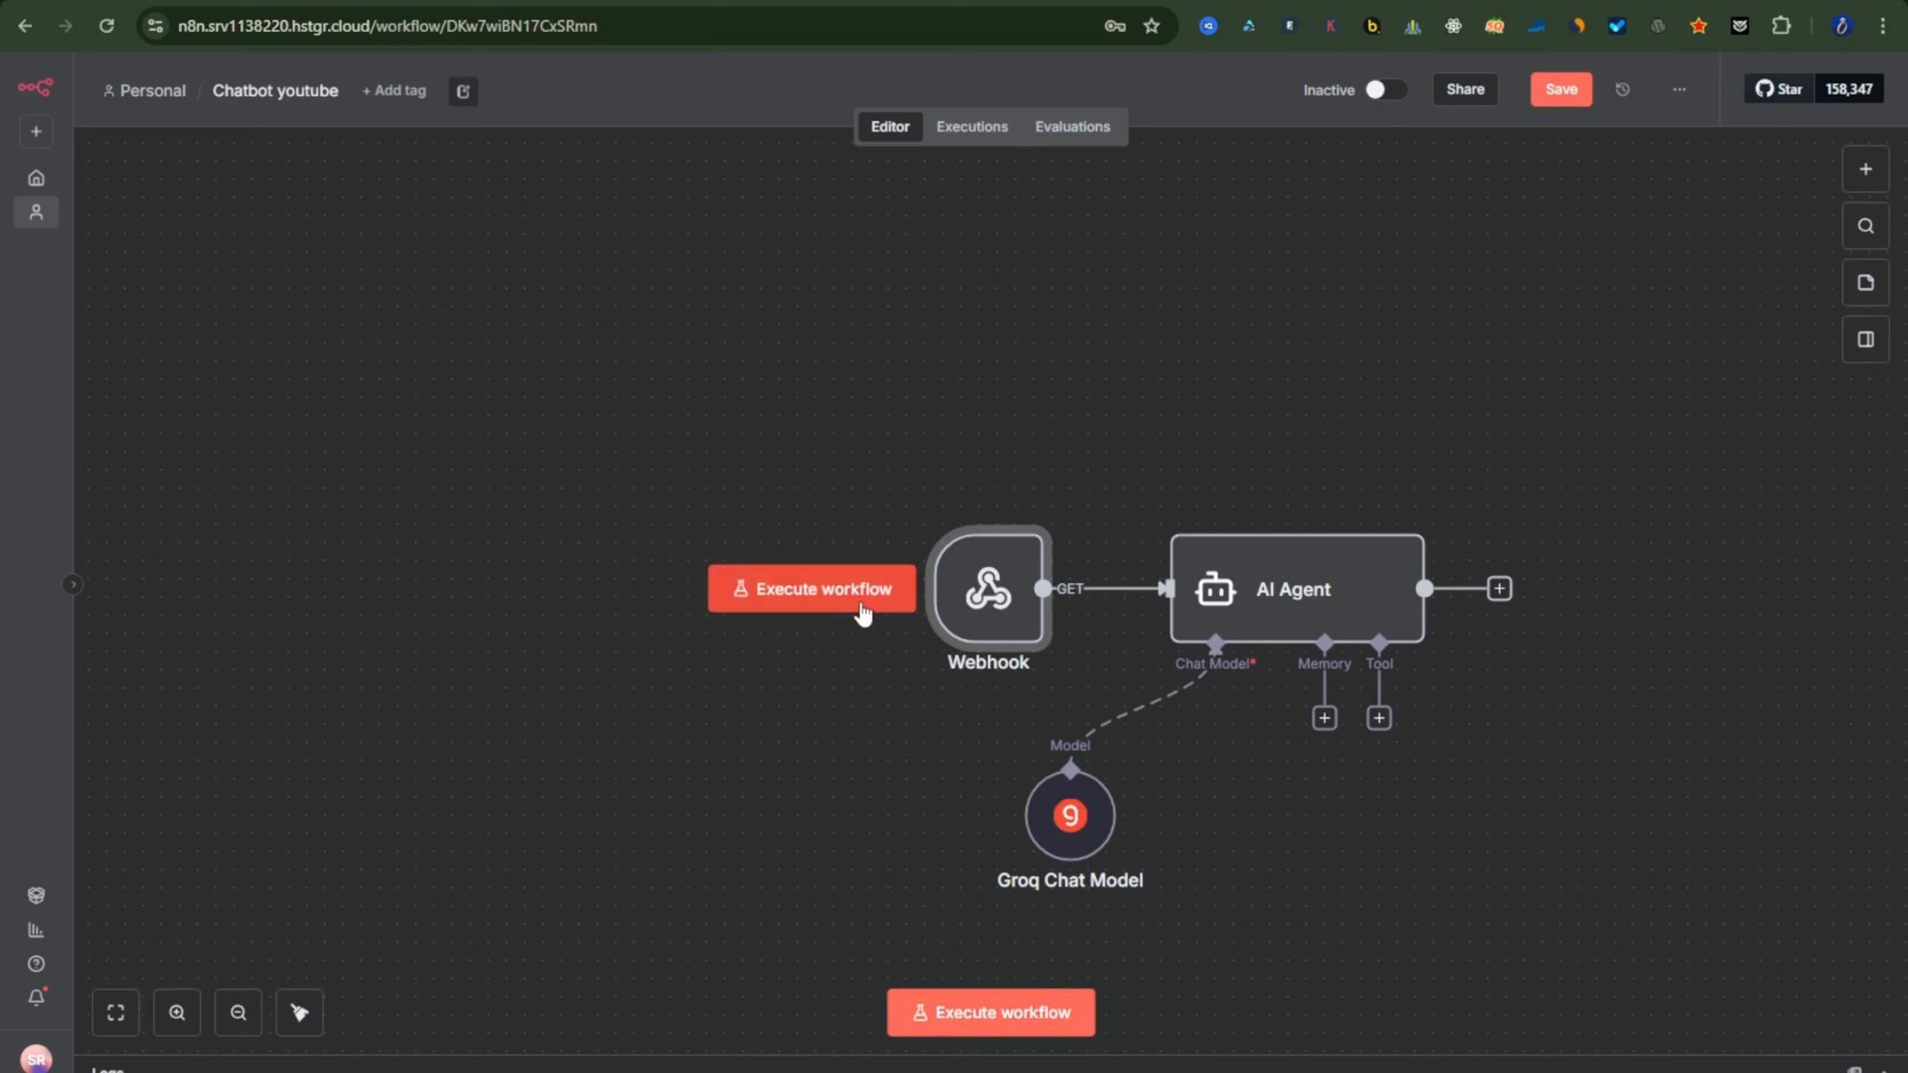
click(862, 613)
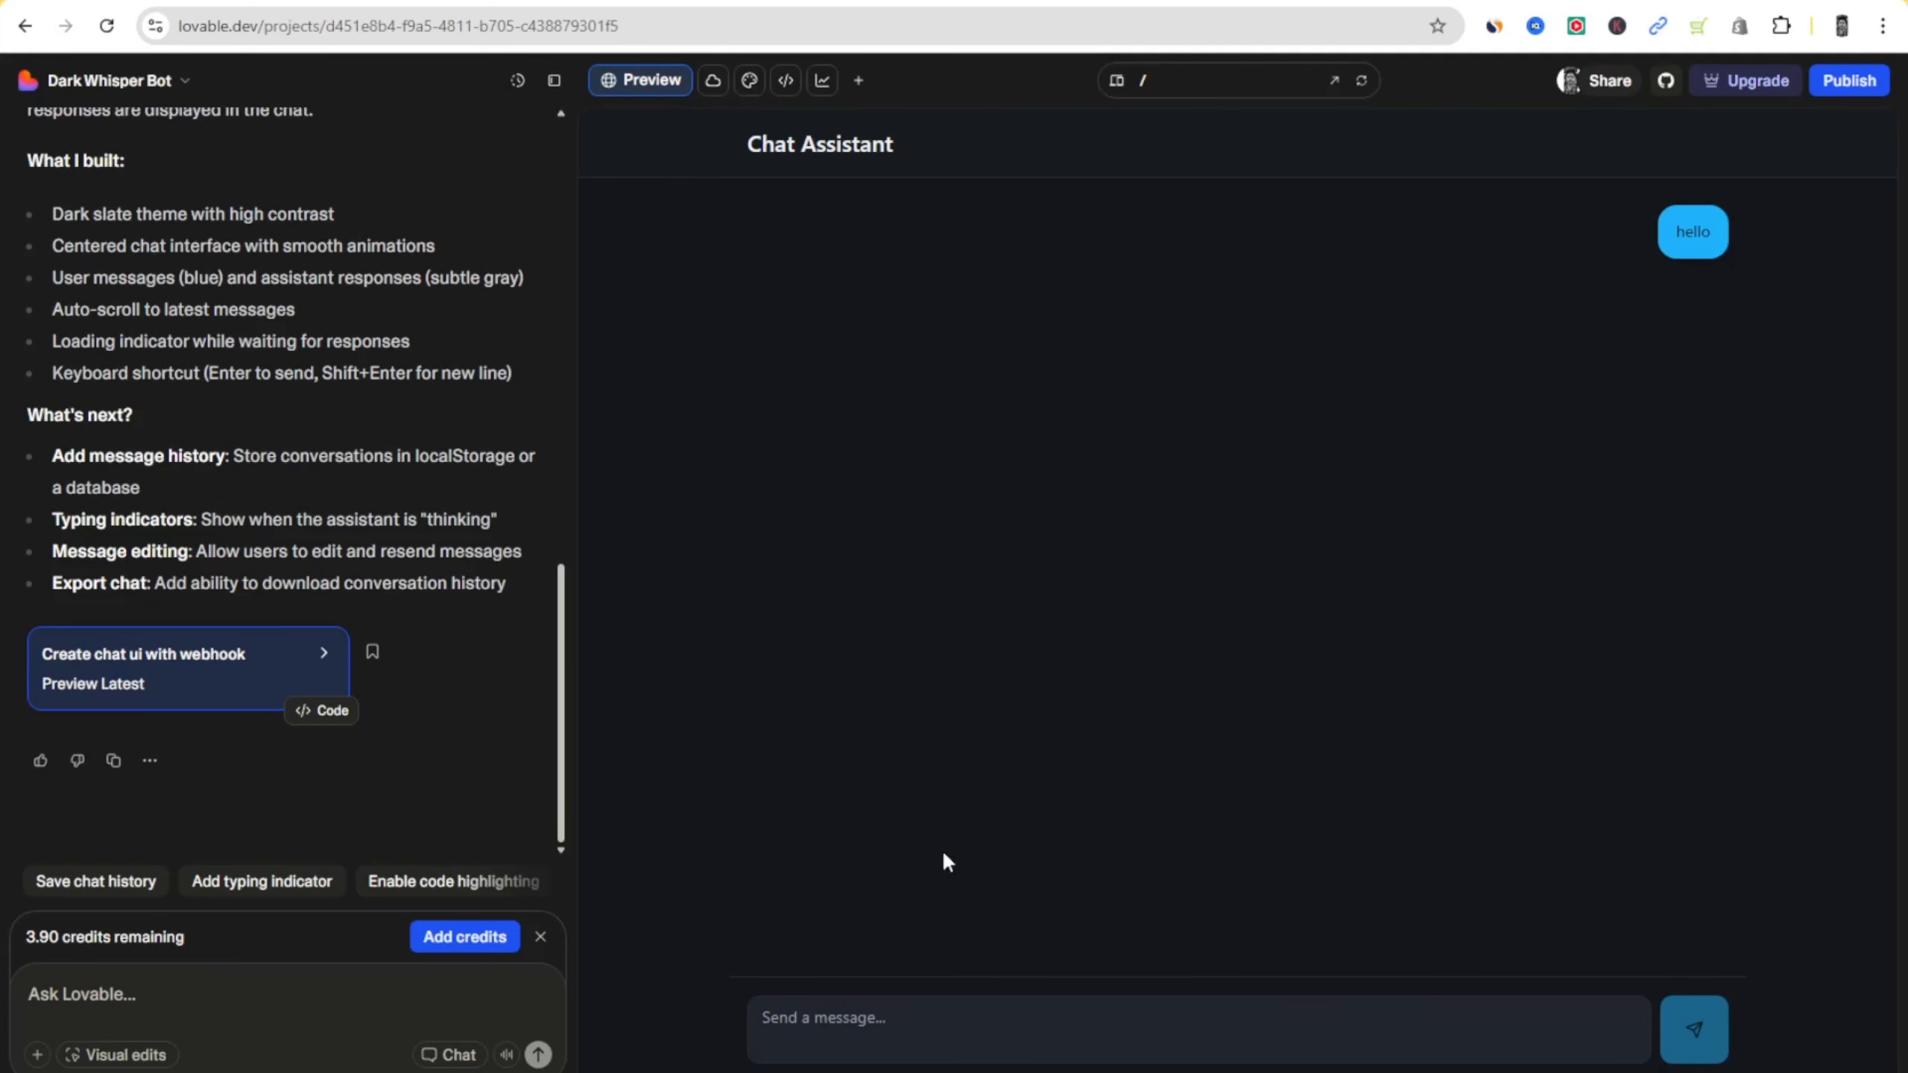
click(866, 1041)
text(he)
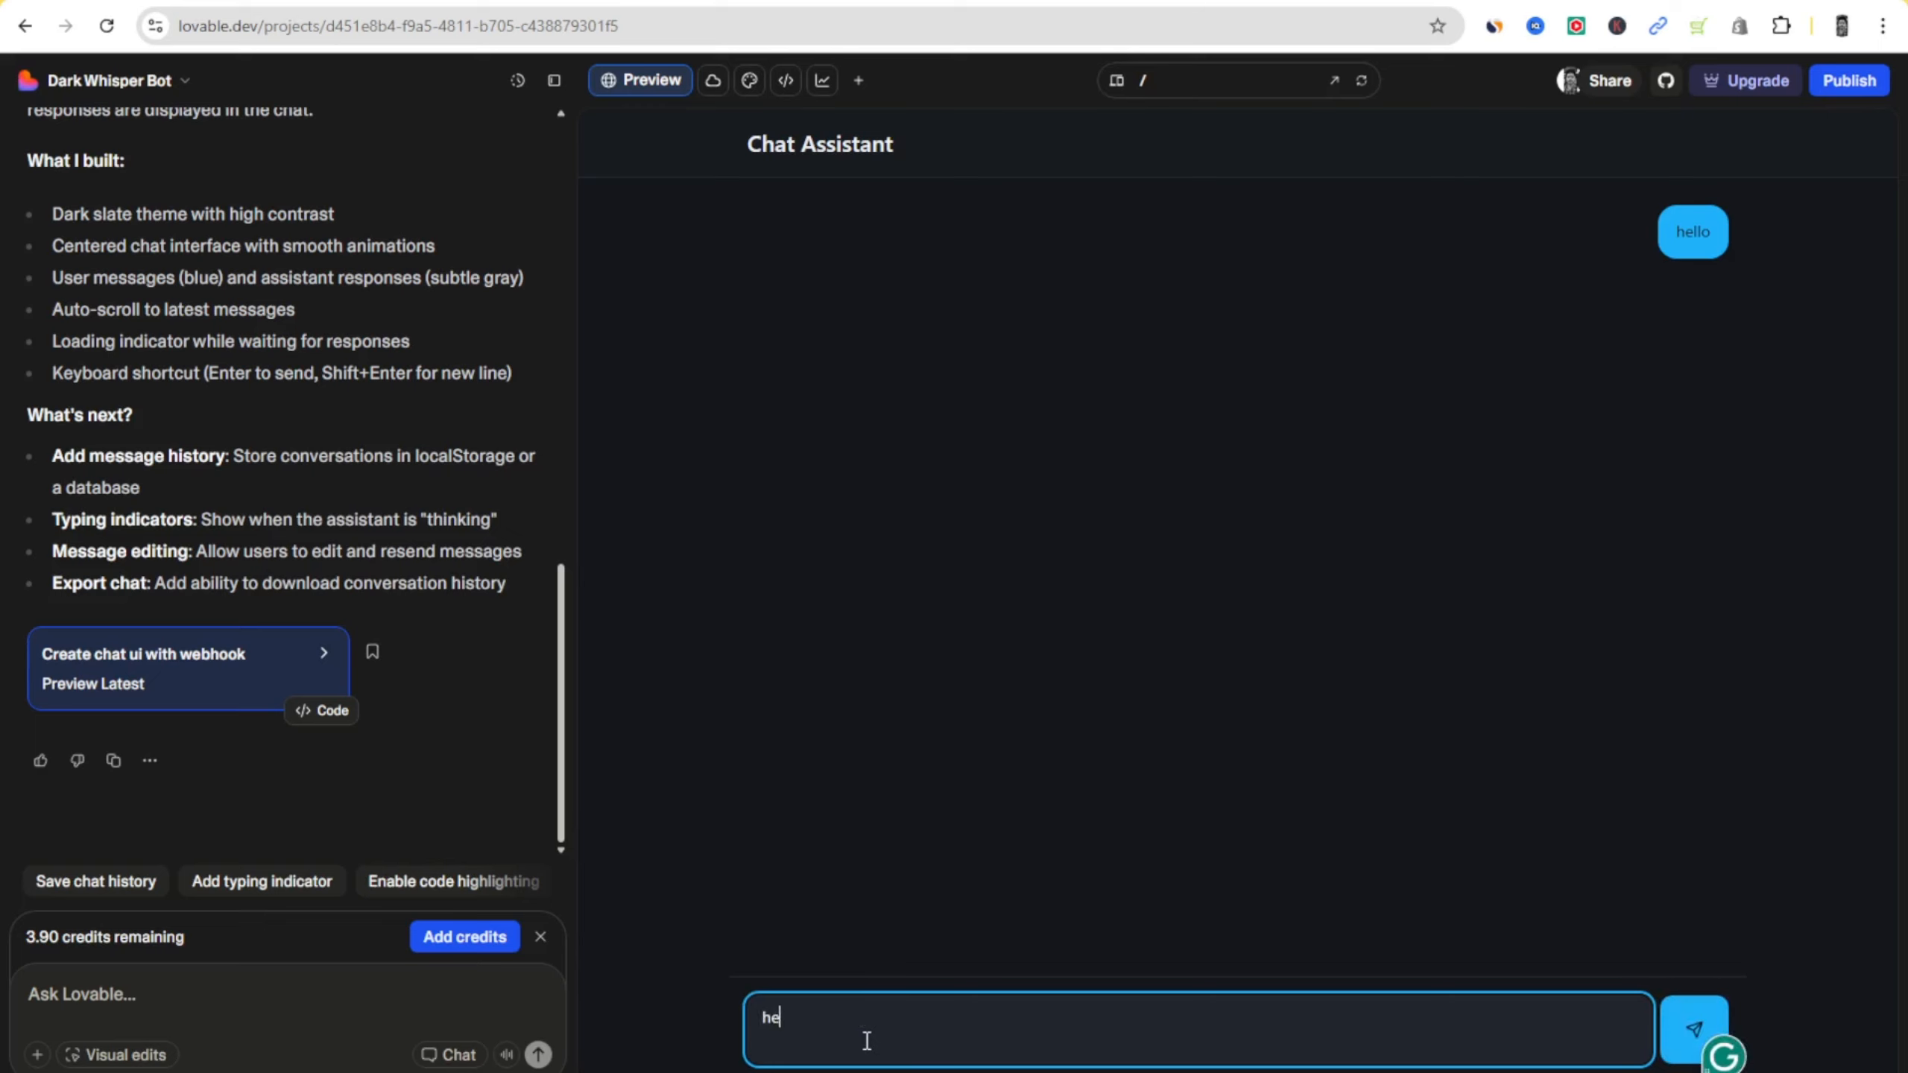
text(llo)
key(Return)
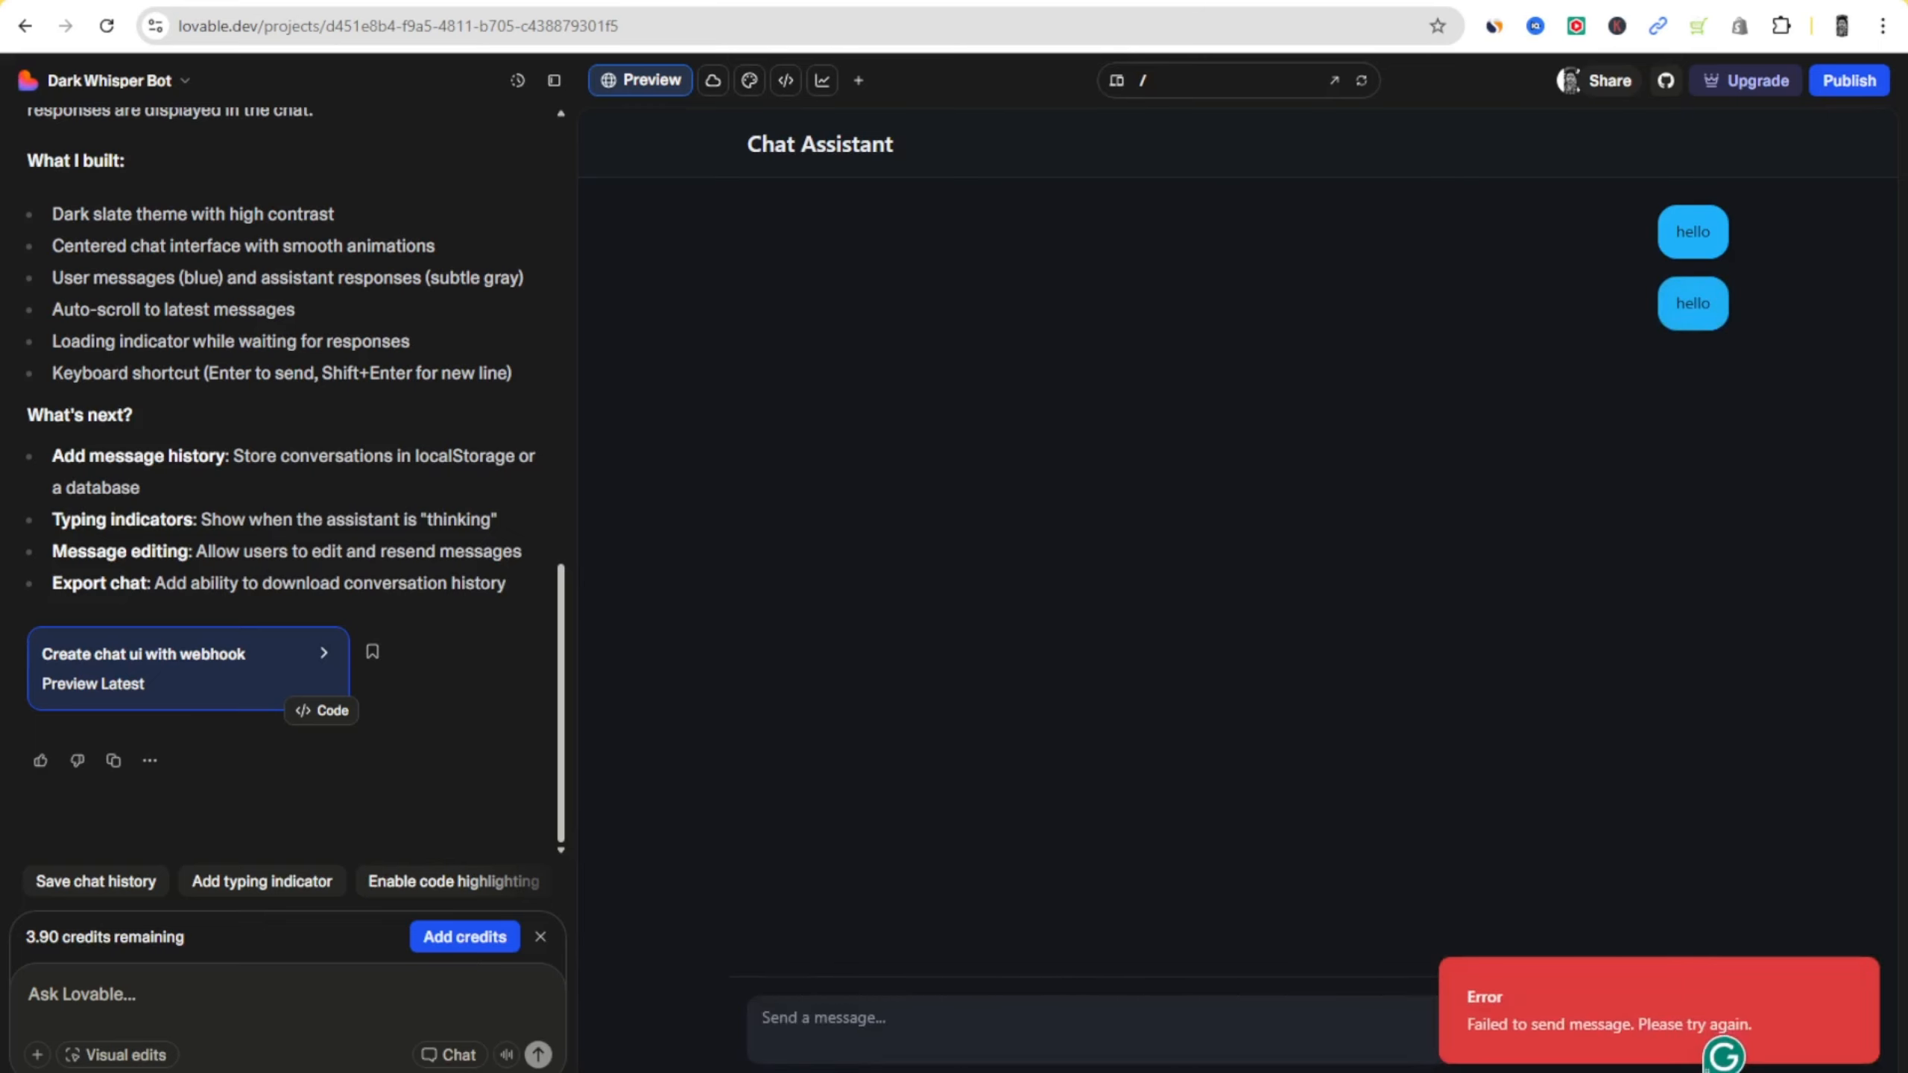
- Open the Webhook node in n8n to check its settings, and ask Lovable to "fix the response"
key(alt+Tab)
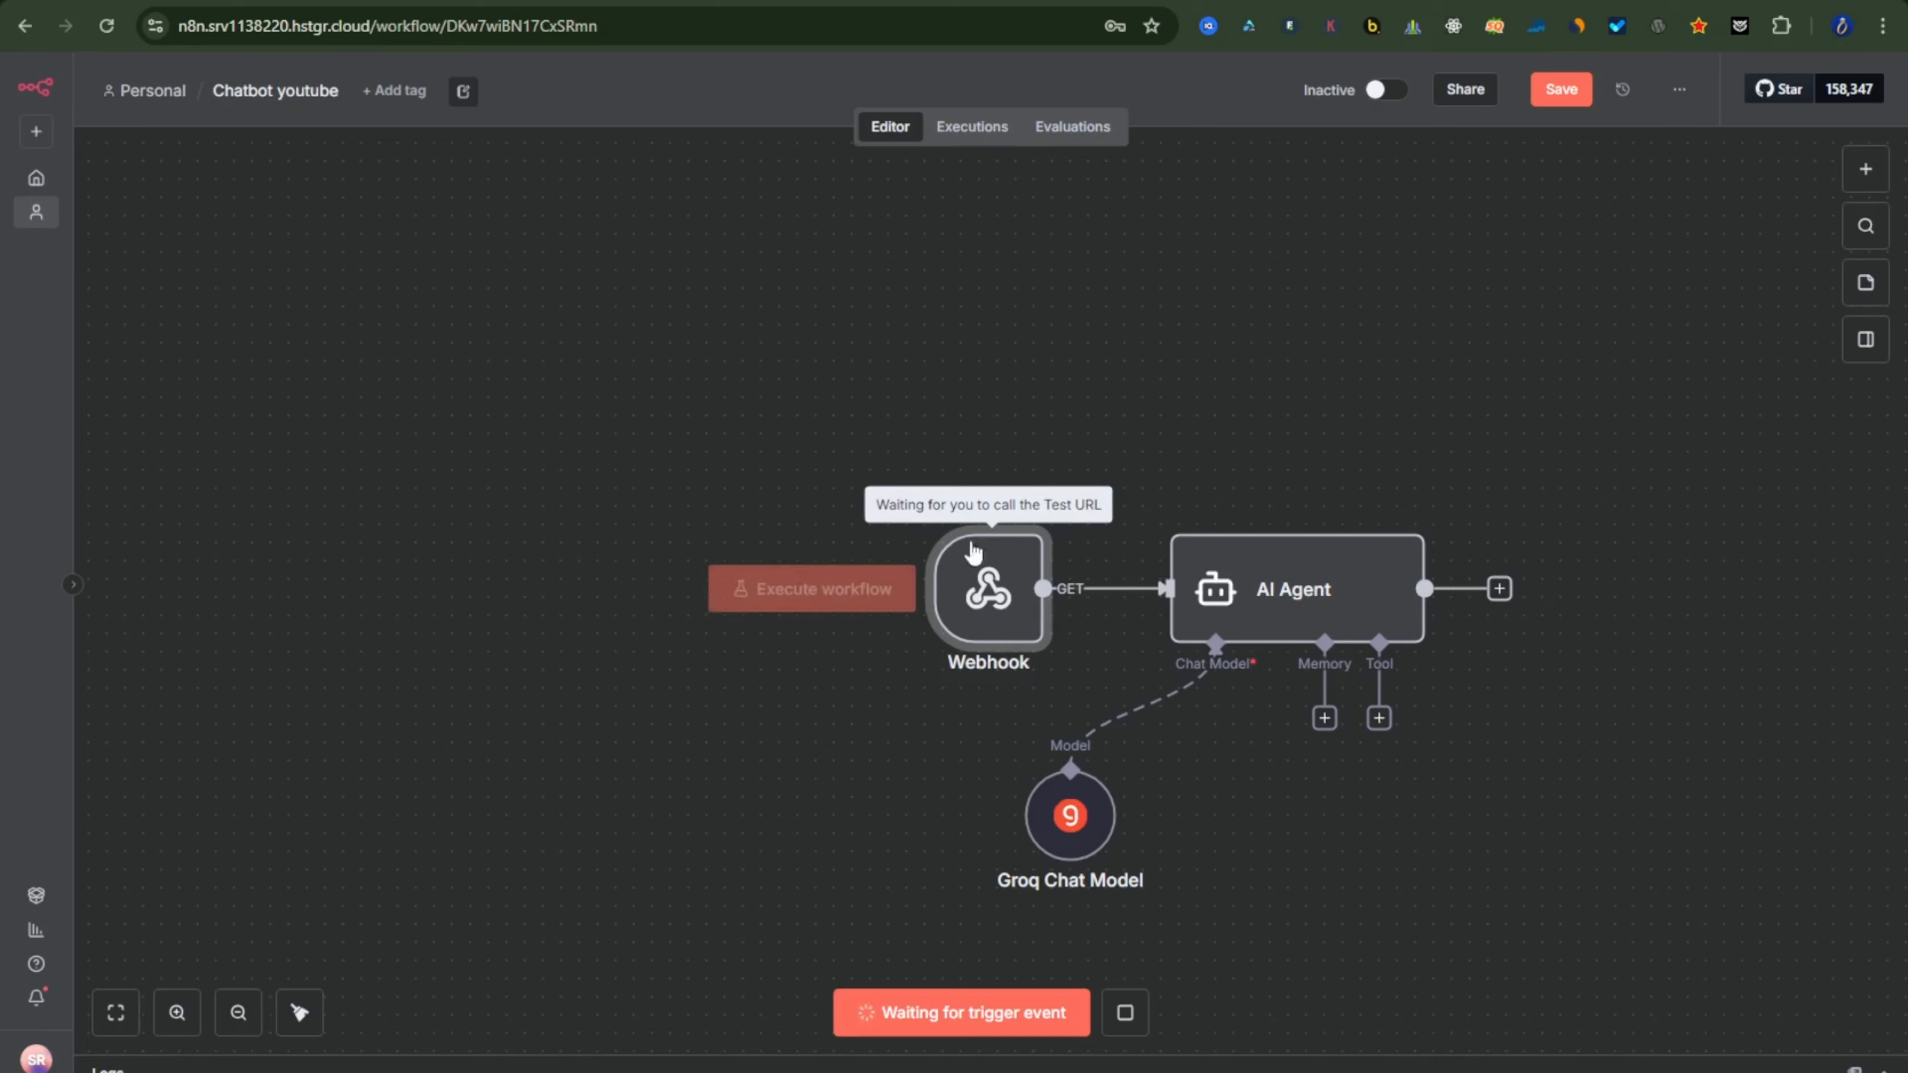
double_click(982, 609)
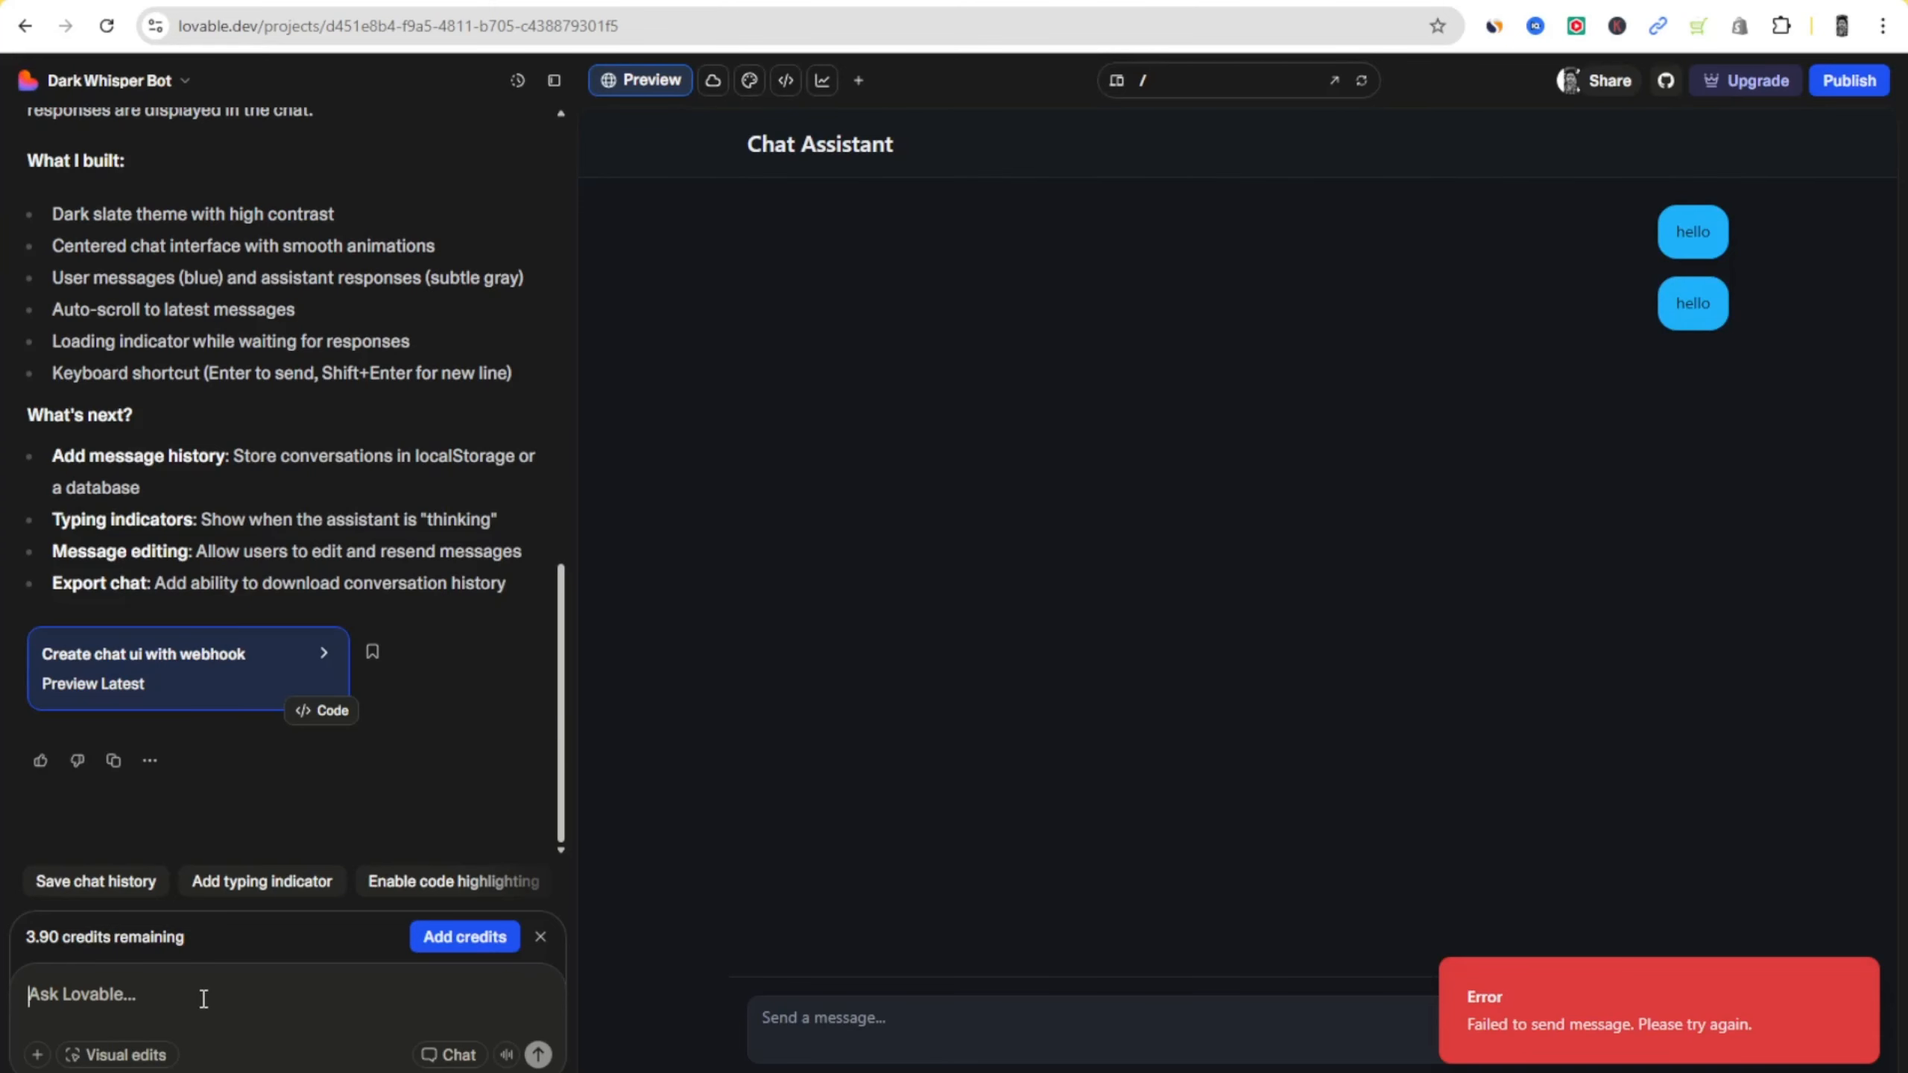
text(fix t)
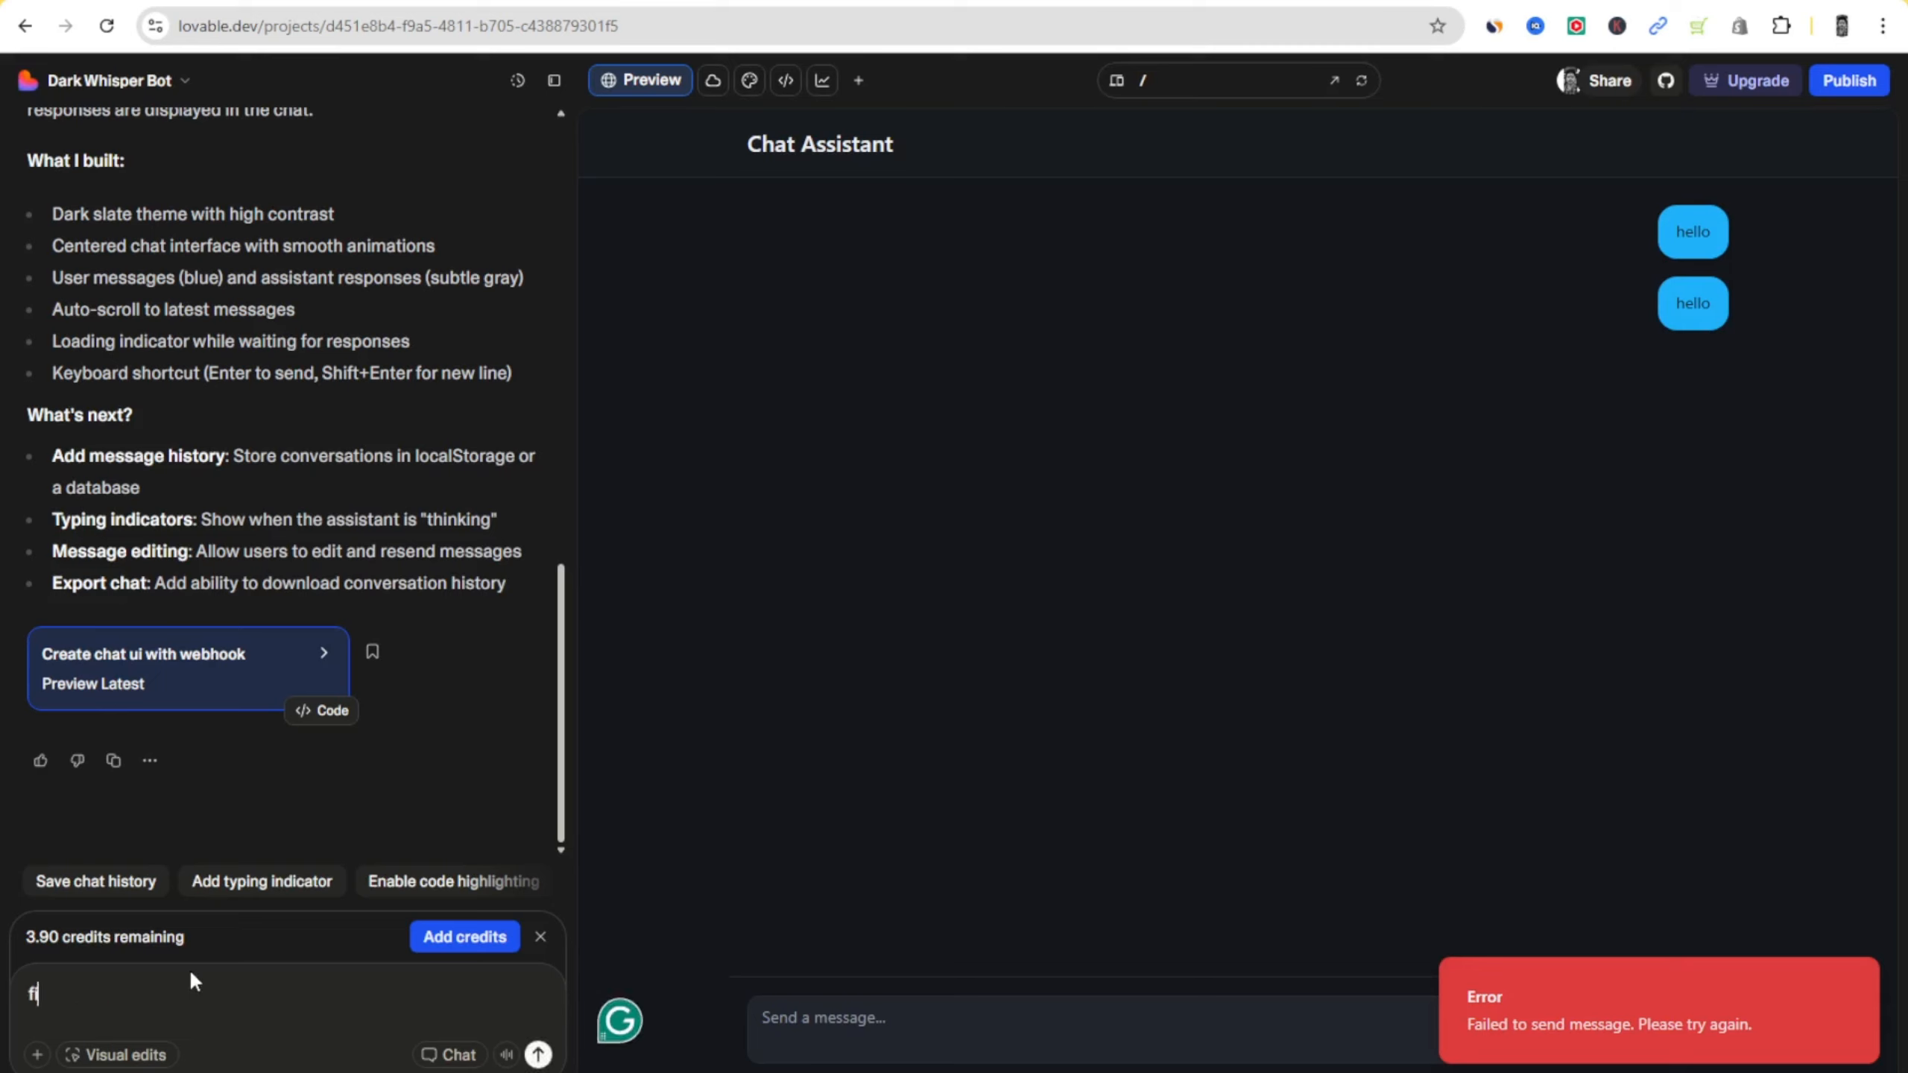
text(he response)
key(Return)
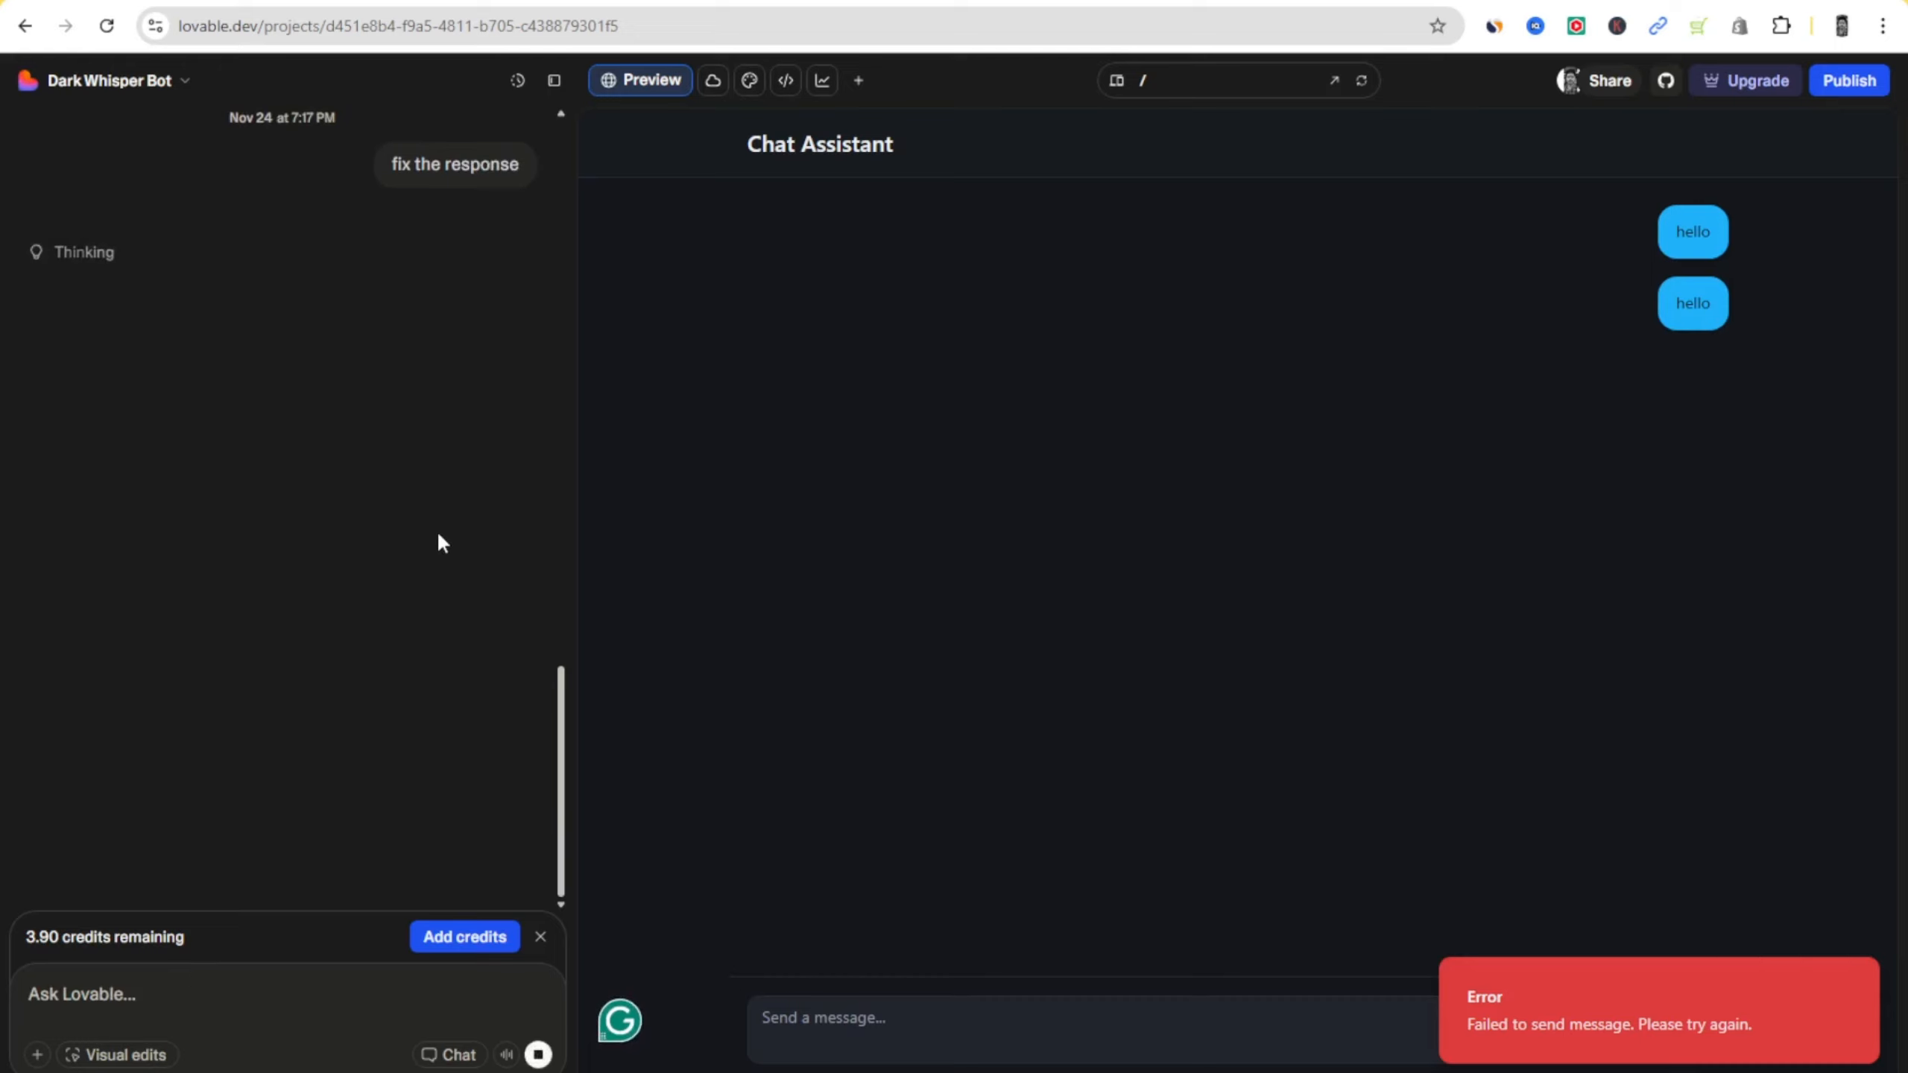
scroll(440, 537, up, 3)
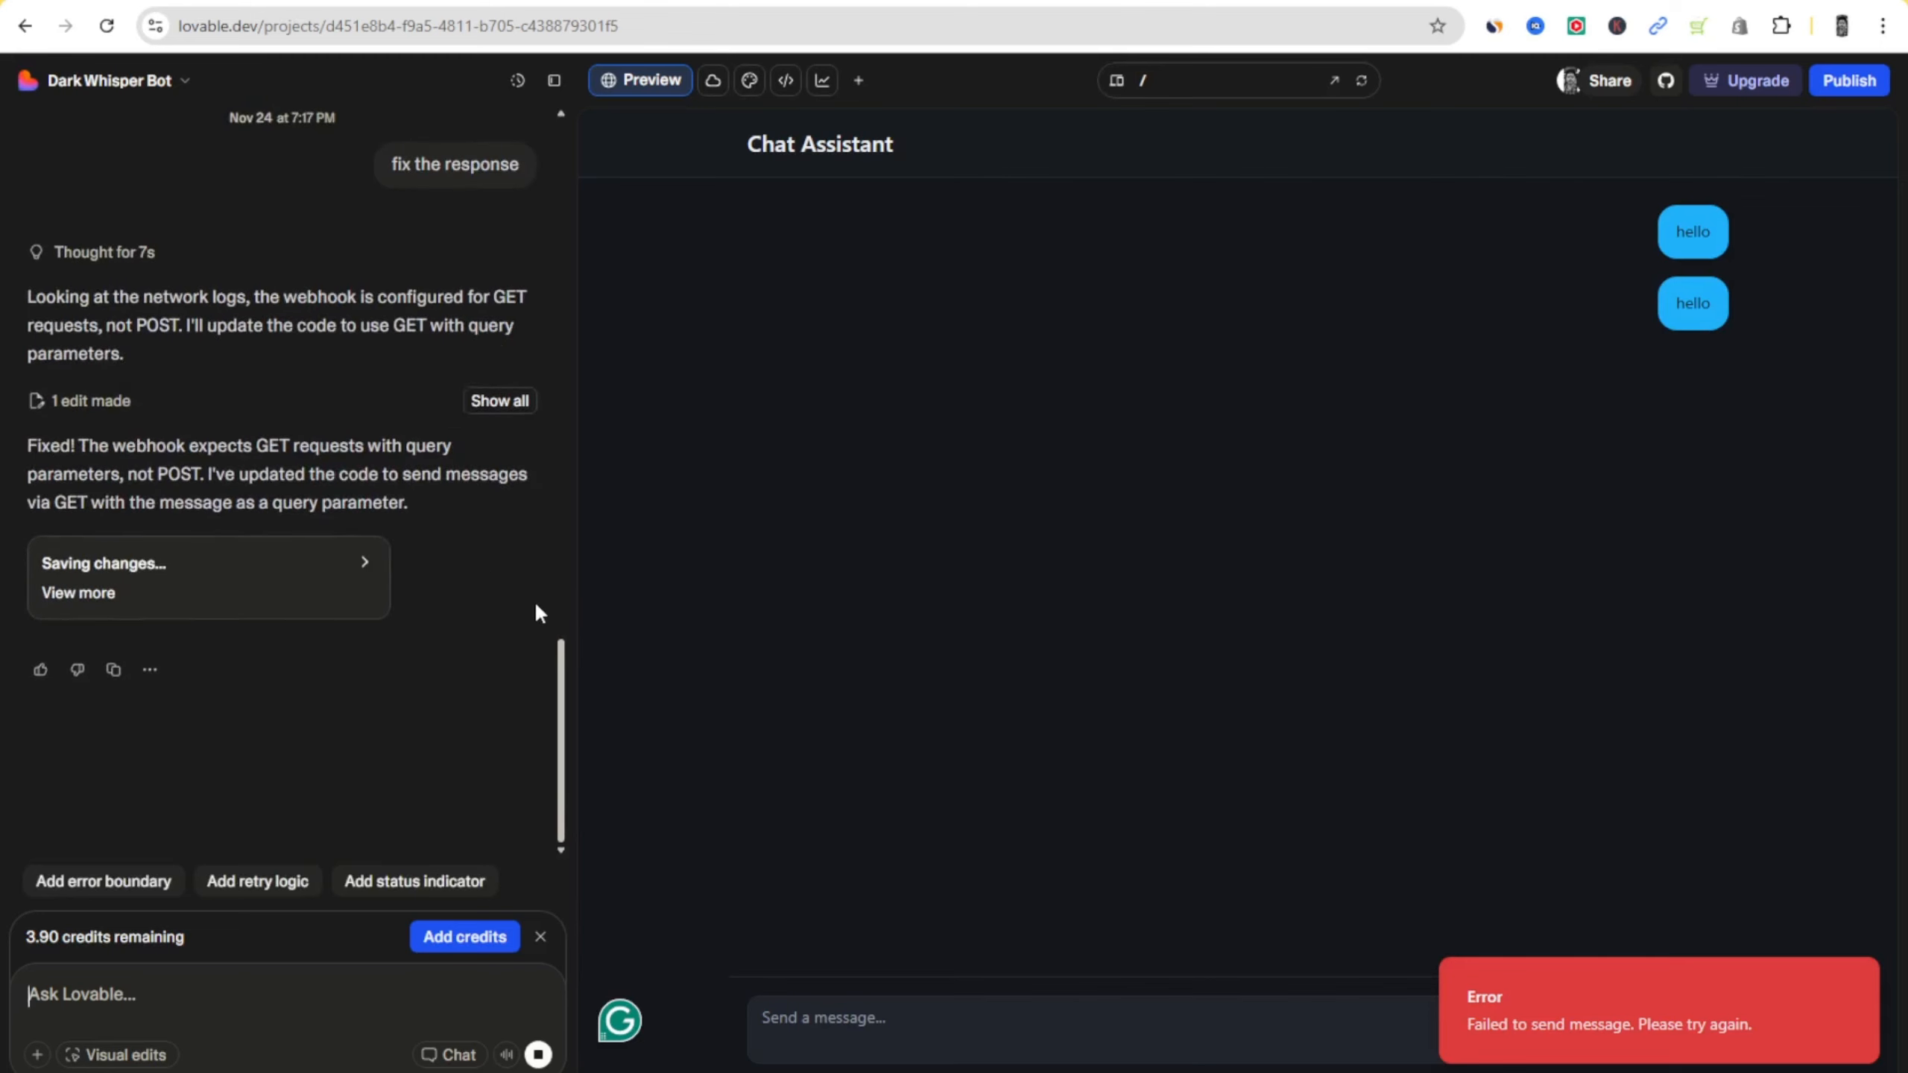
- Send "hello" in the chatbot preview to test Lovable's corrected webhook call
click(932, 1017)
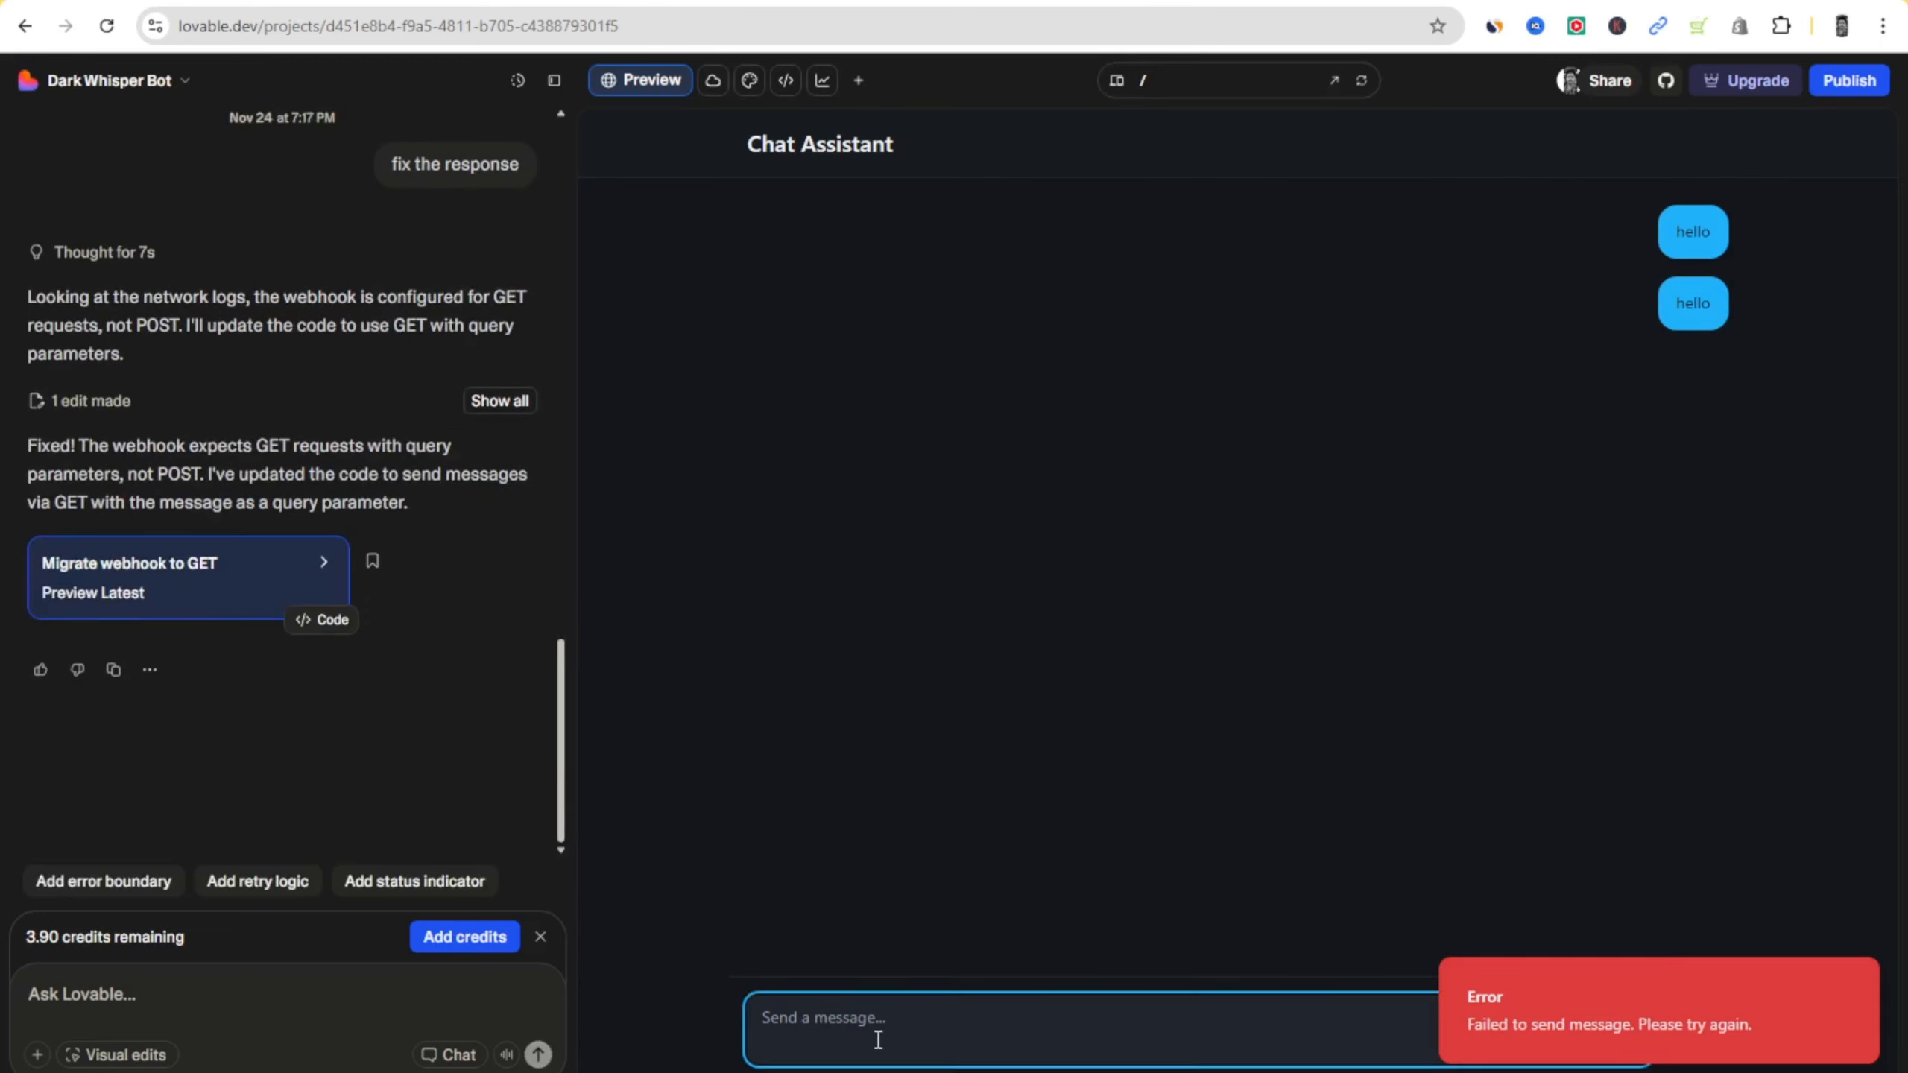
text(hello)
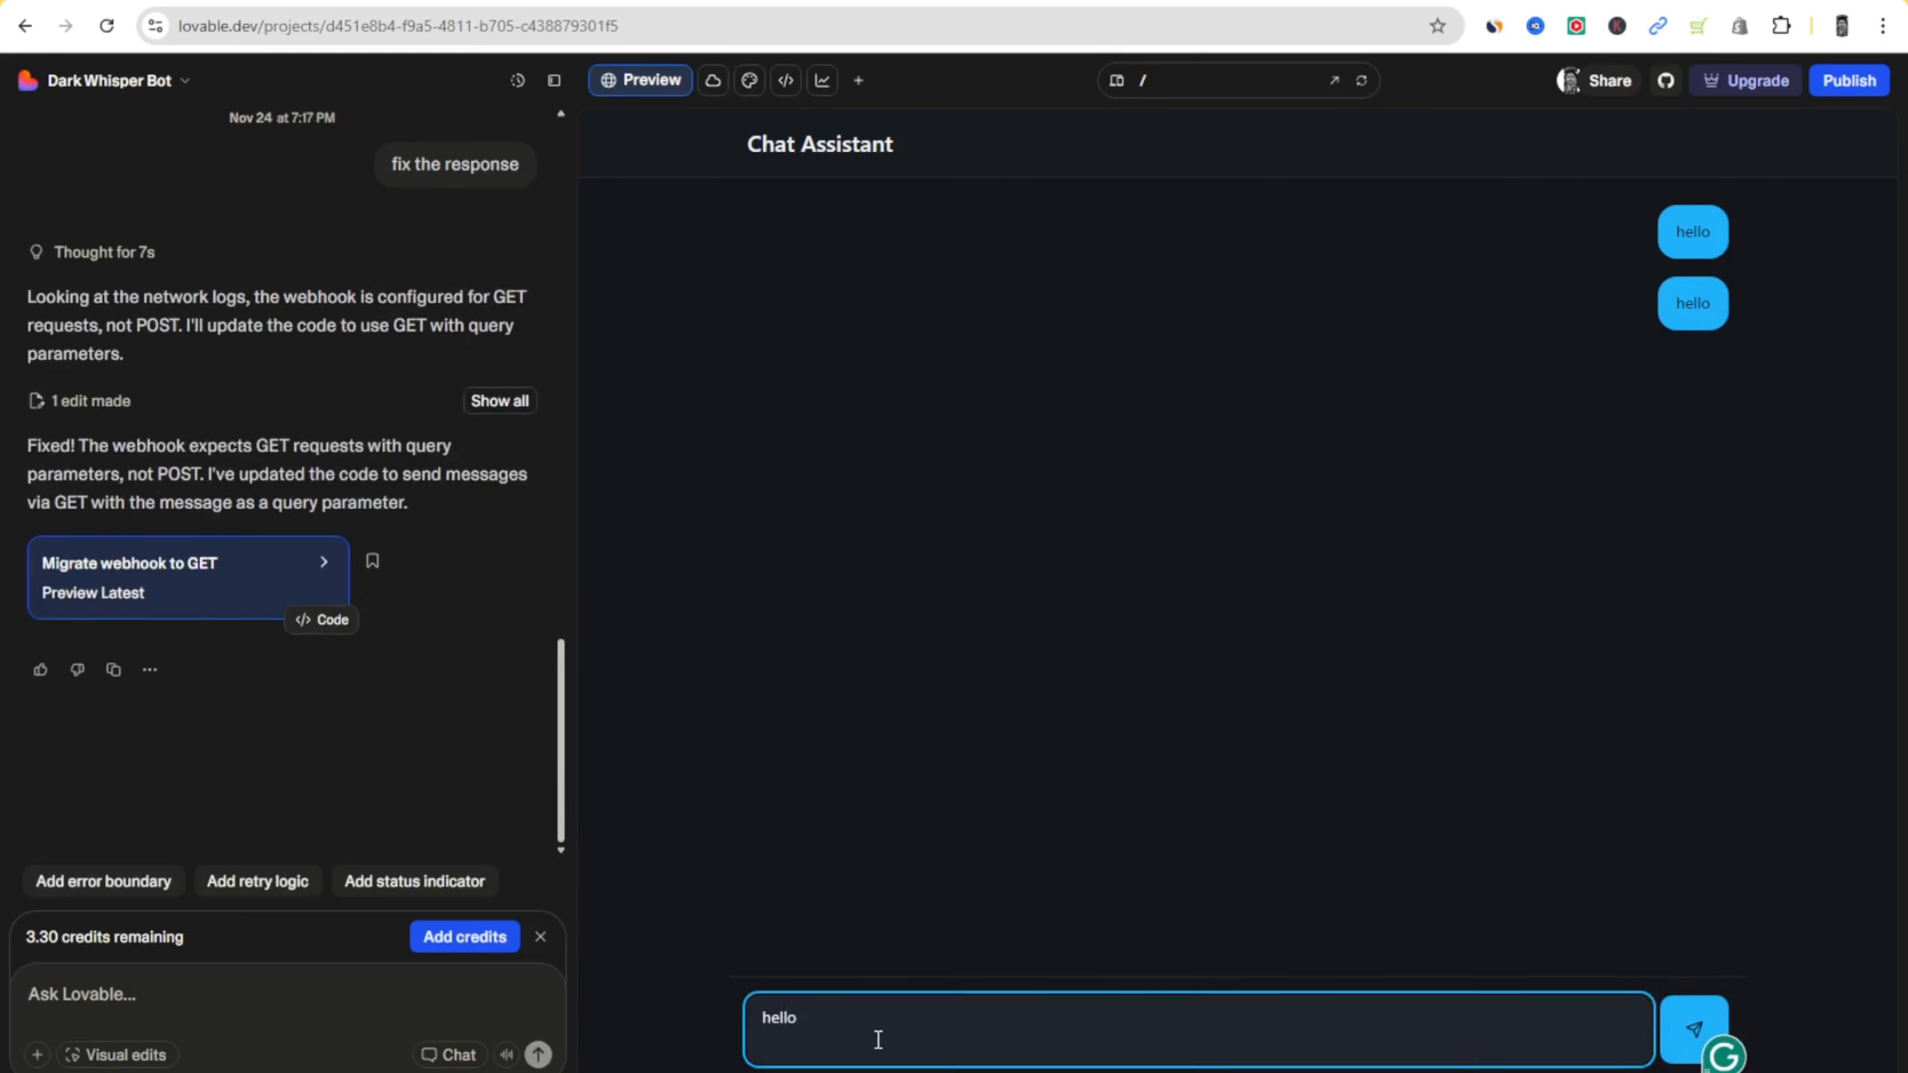
key(Return)
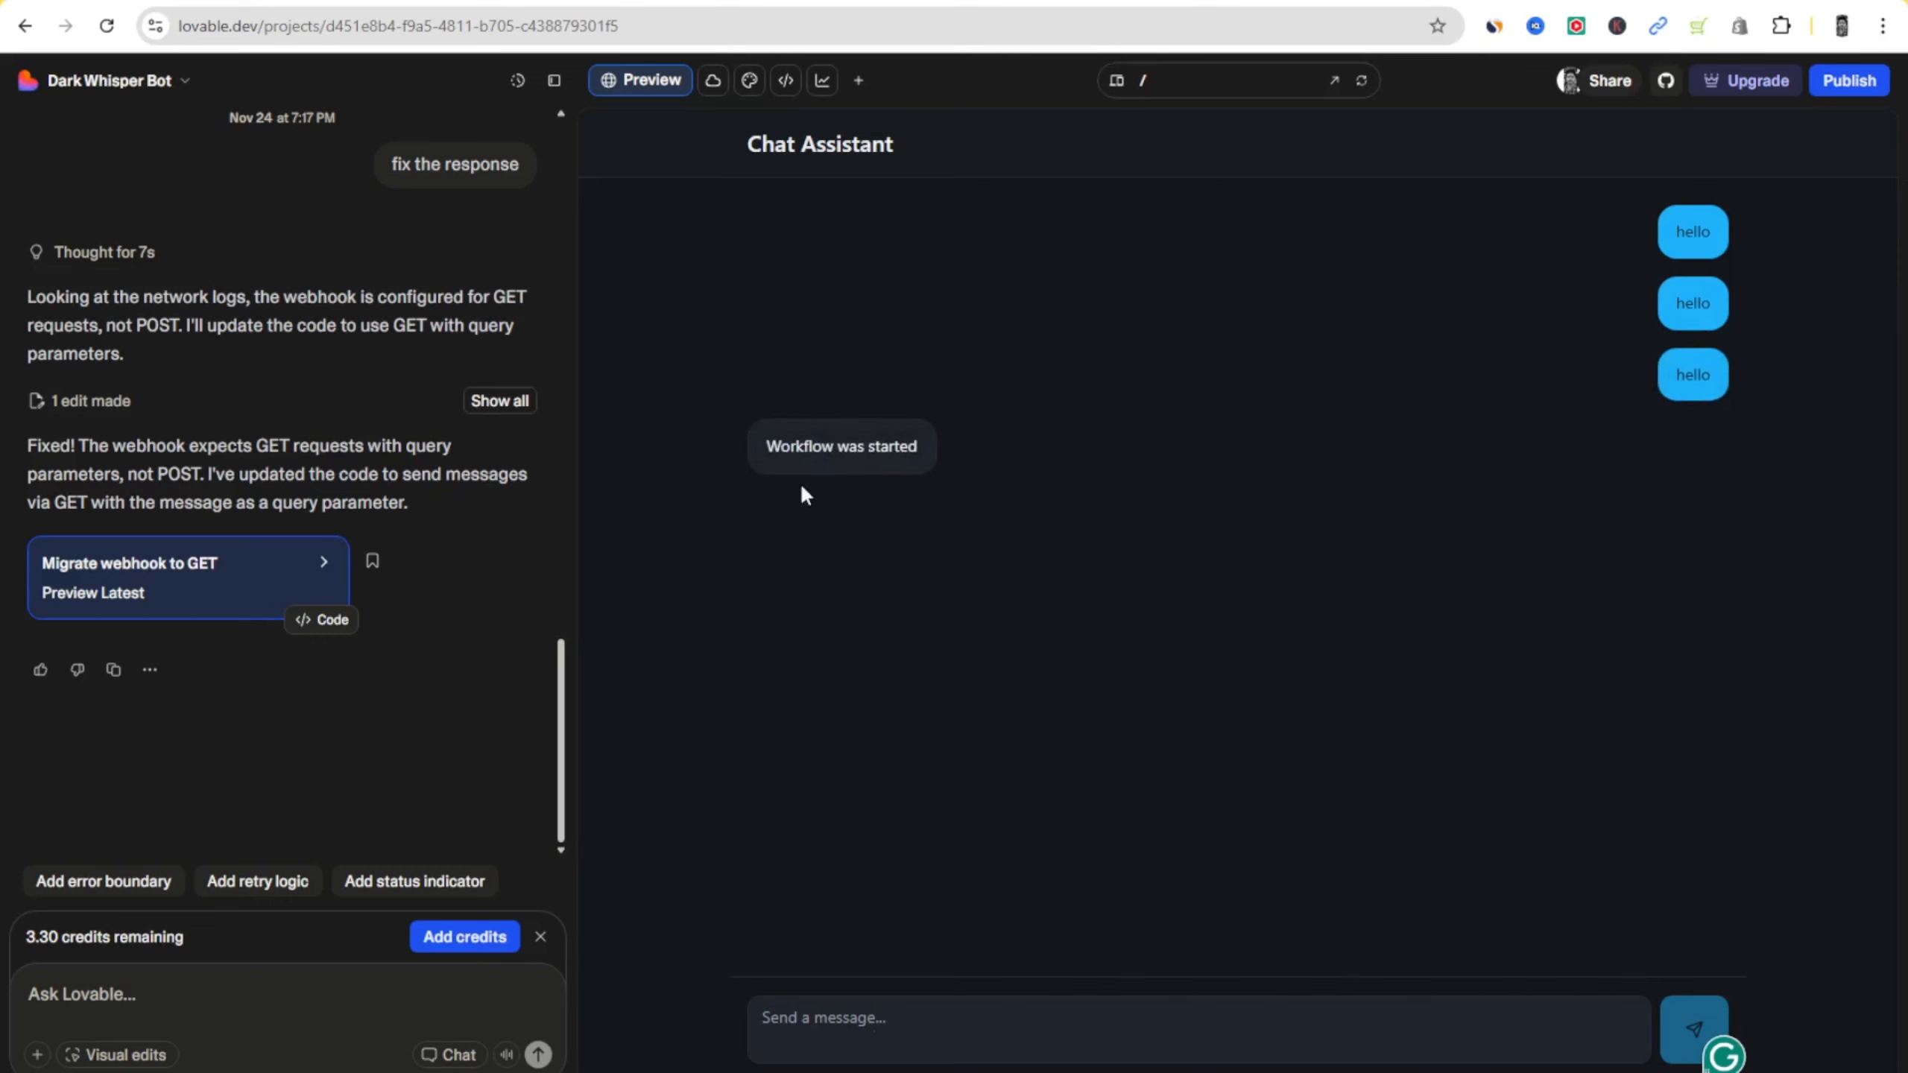
- Set the Webhook node's HTTP method to POST in n8n and return to the workflow canvas
key(alt+Tab)
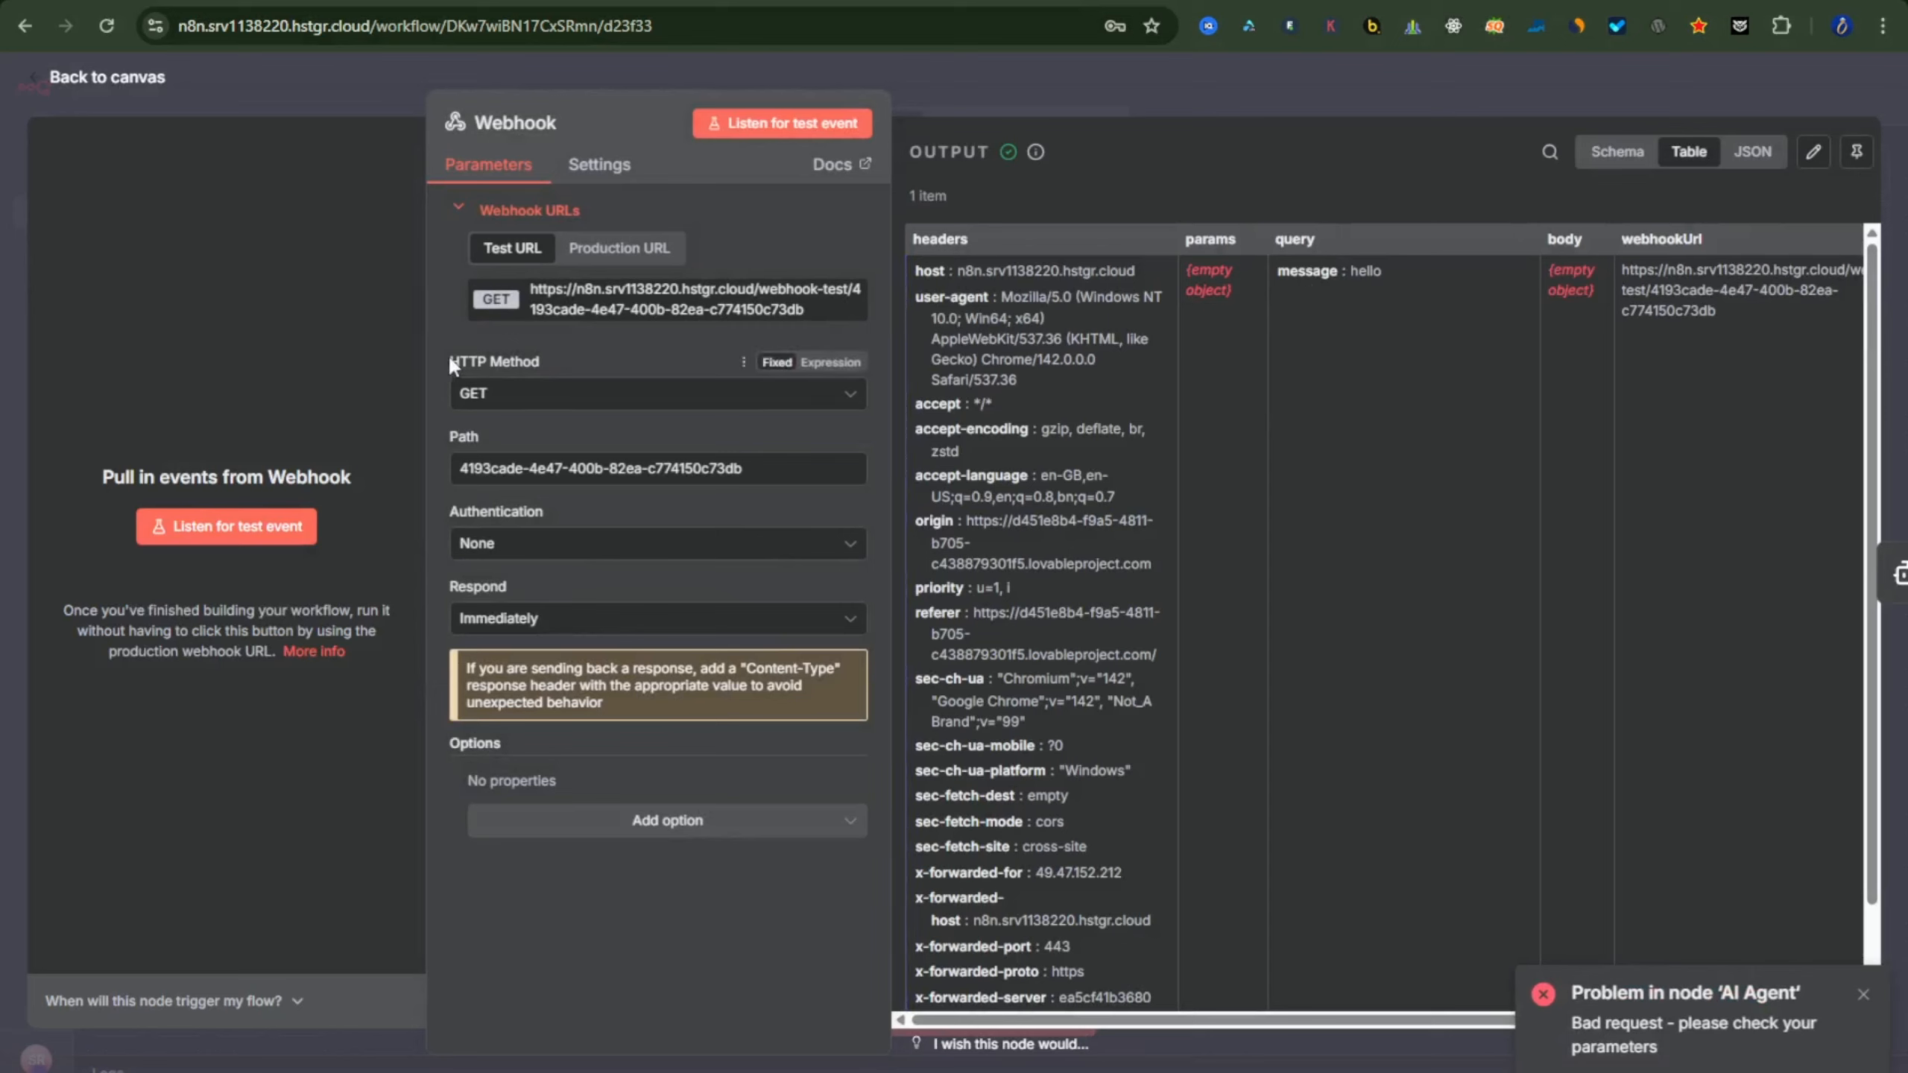
click(567, 407)
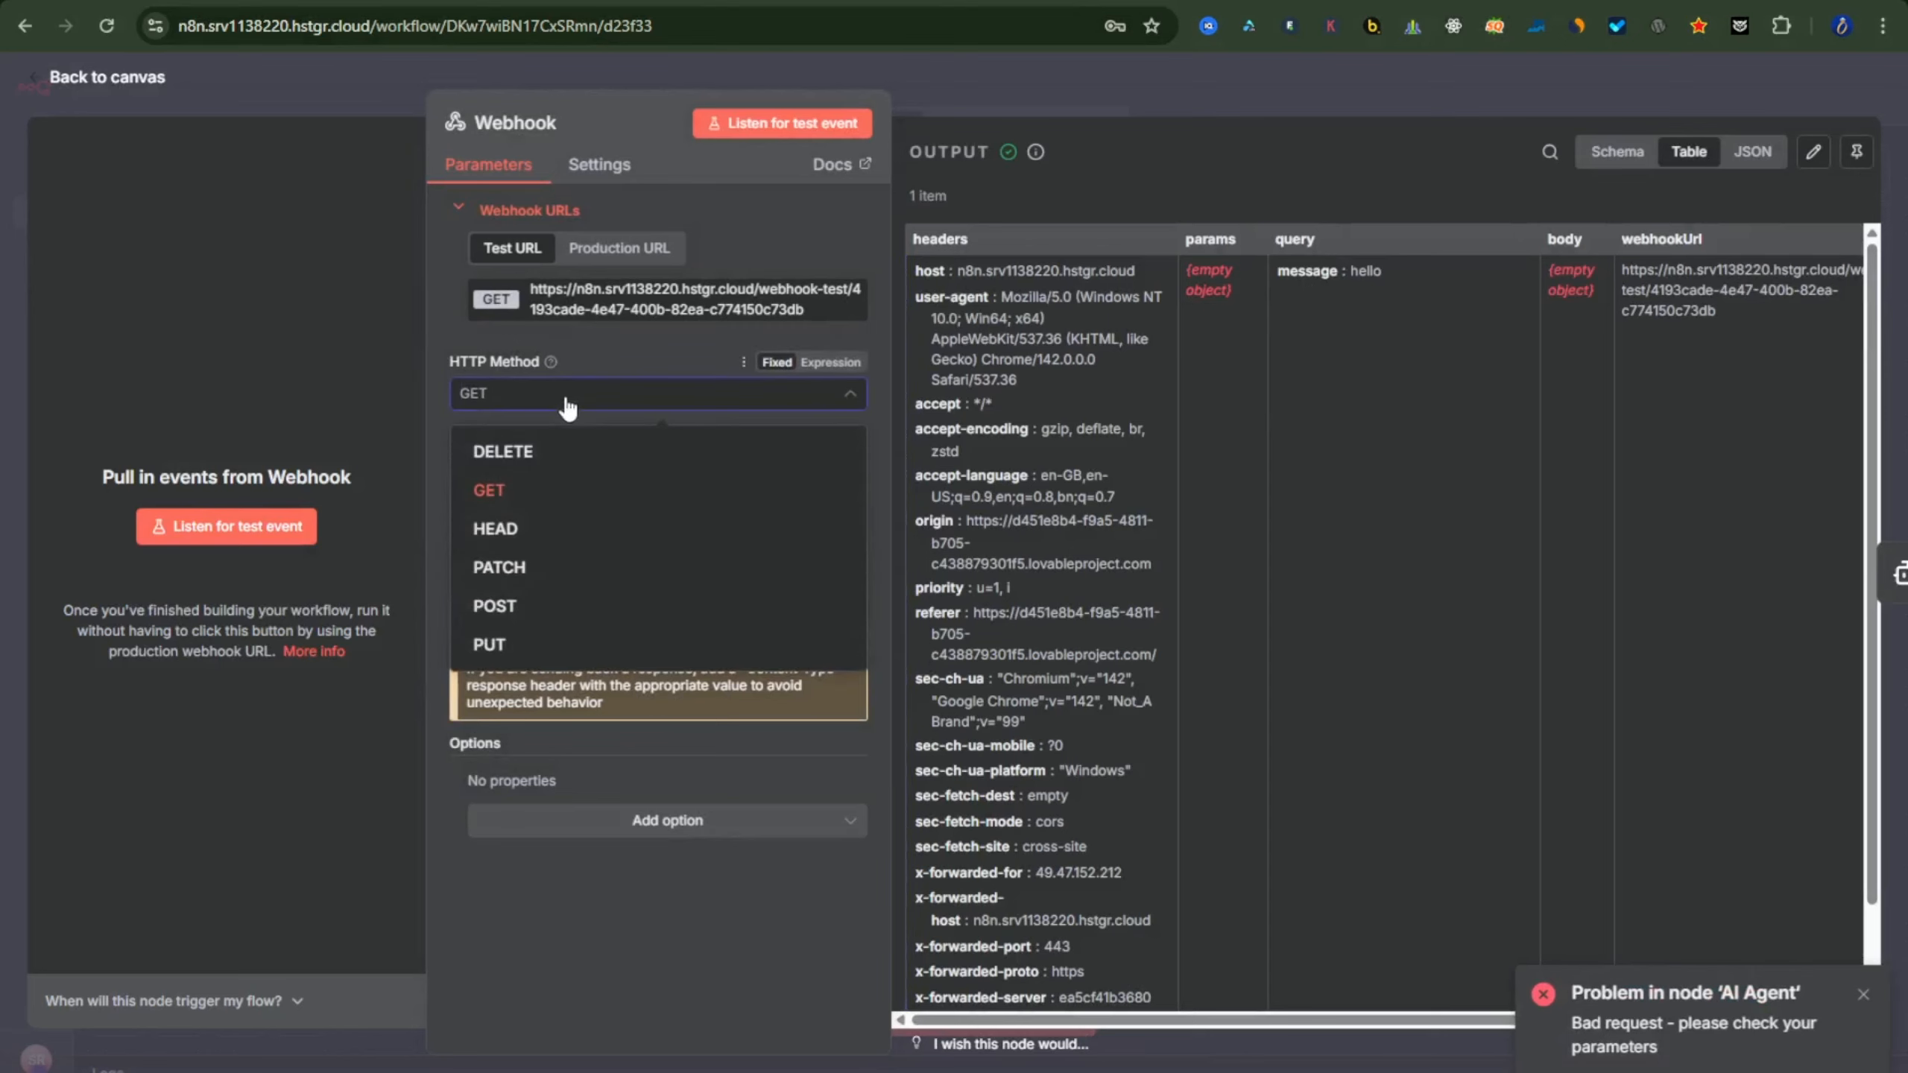
click(511, 608)
click(538, 392)
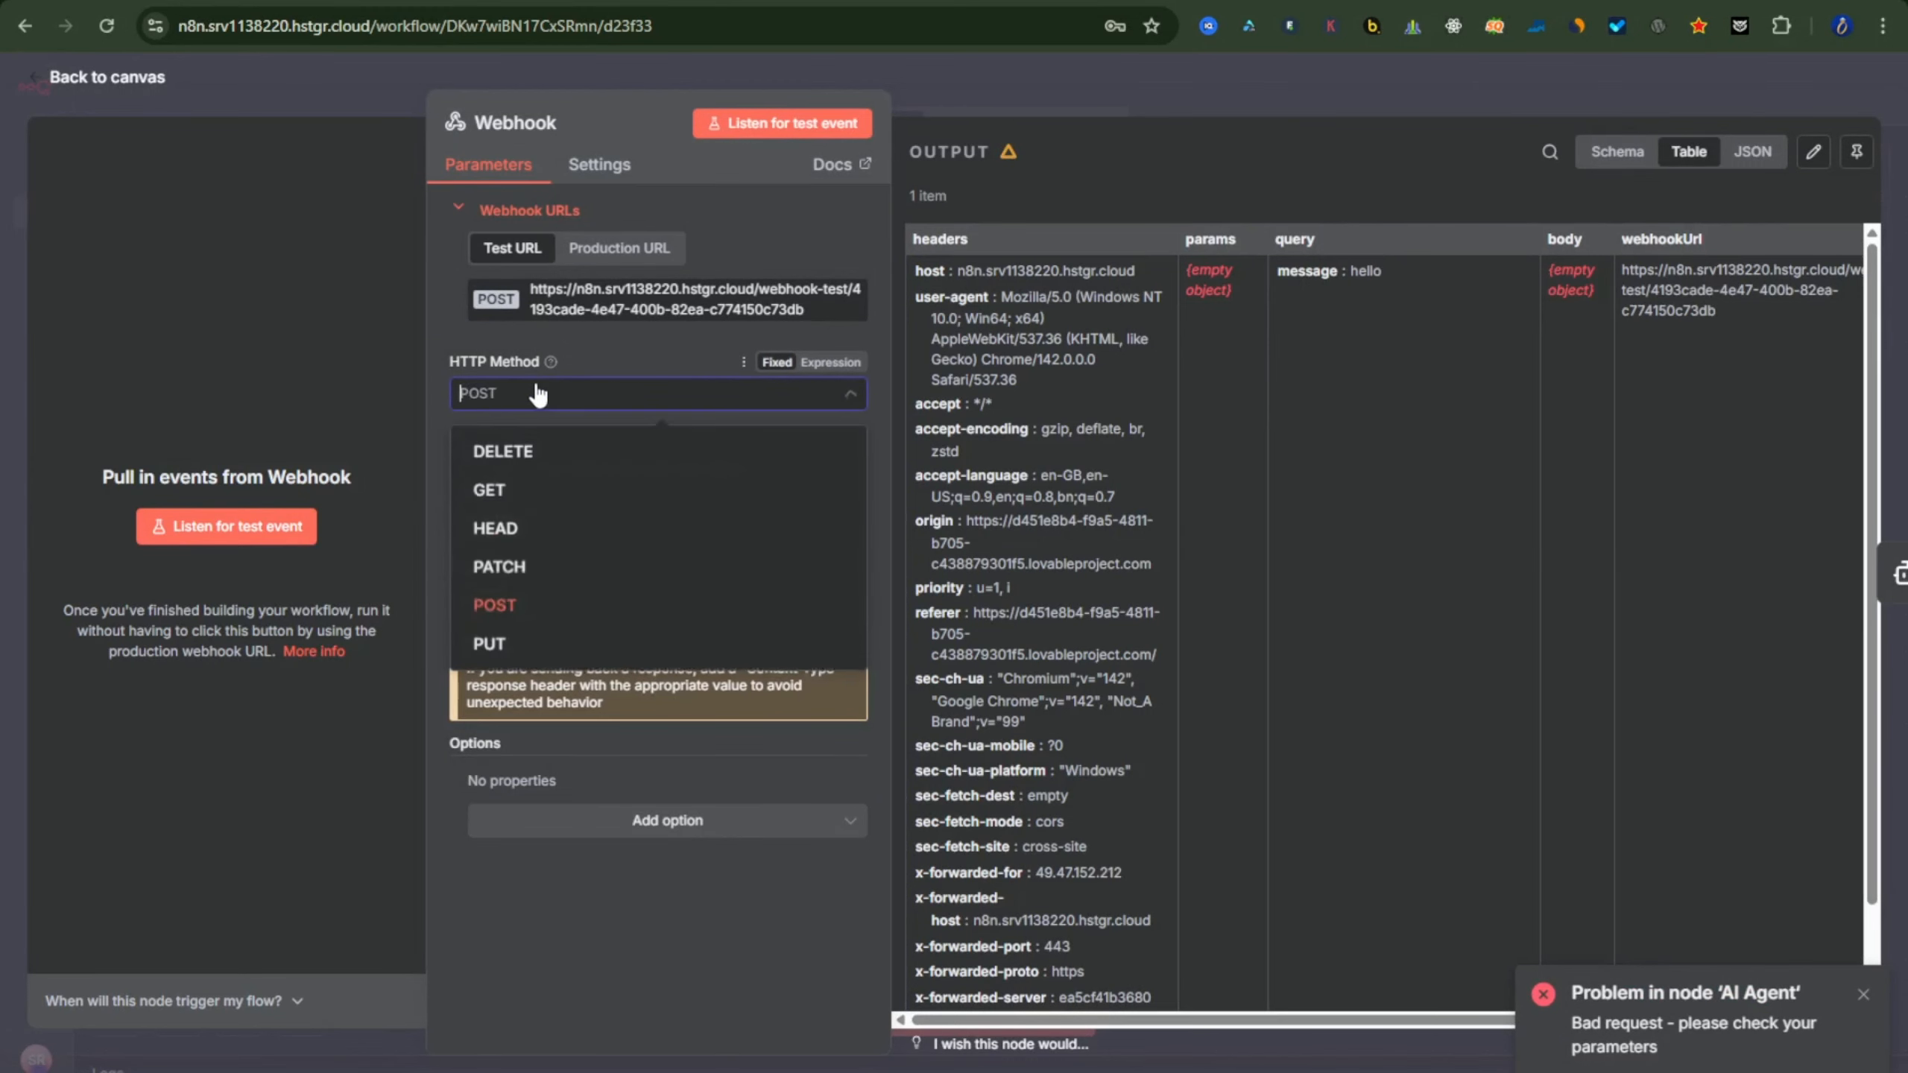
click(538, 392)
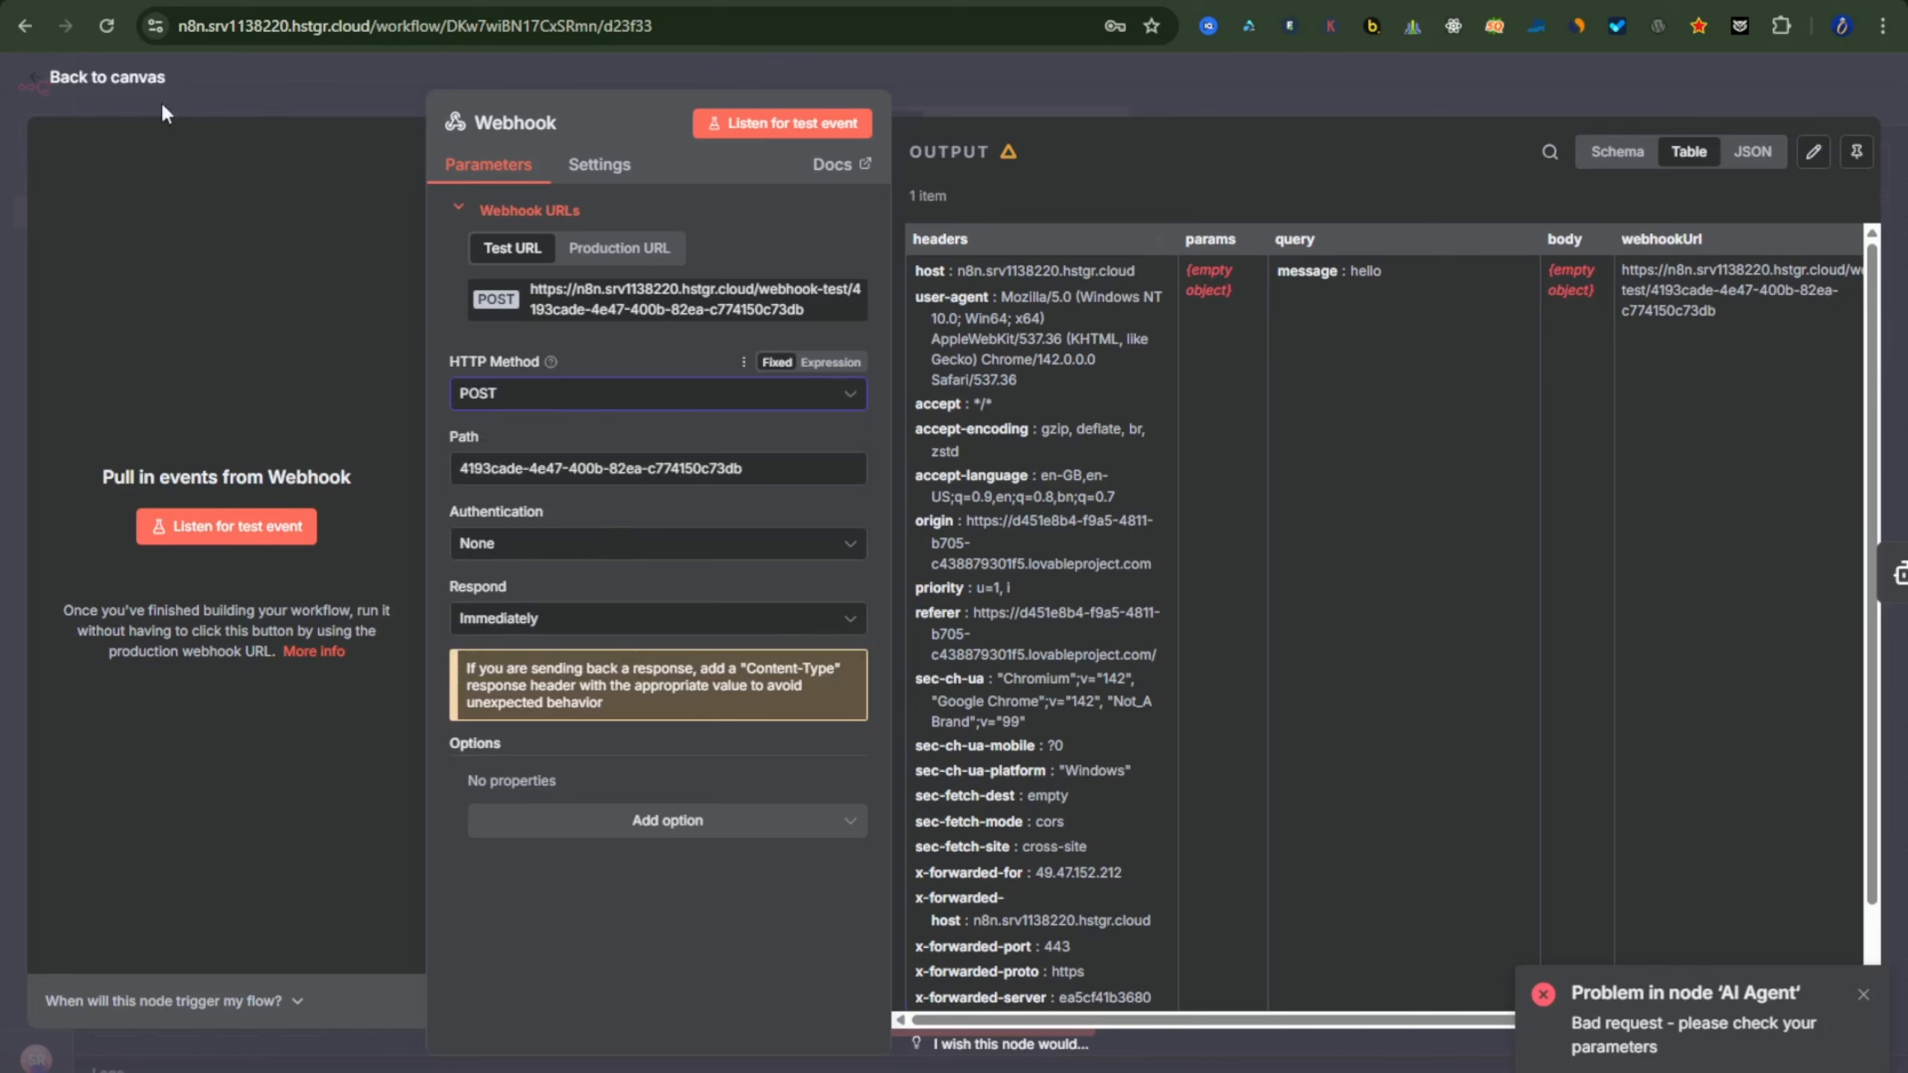
click(108, 78)
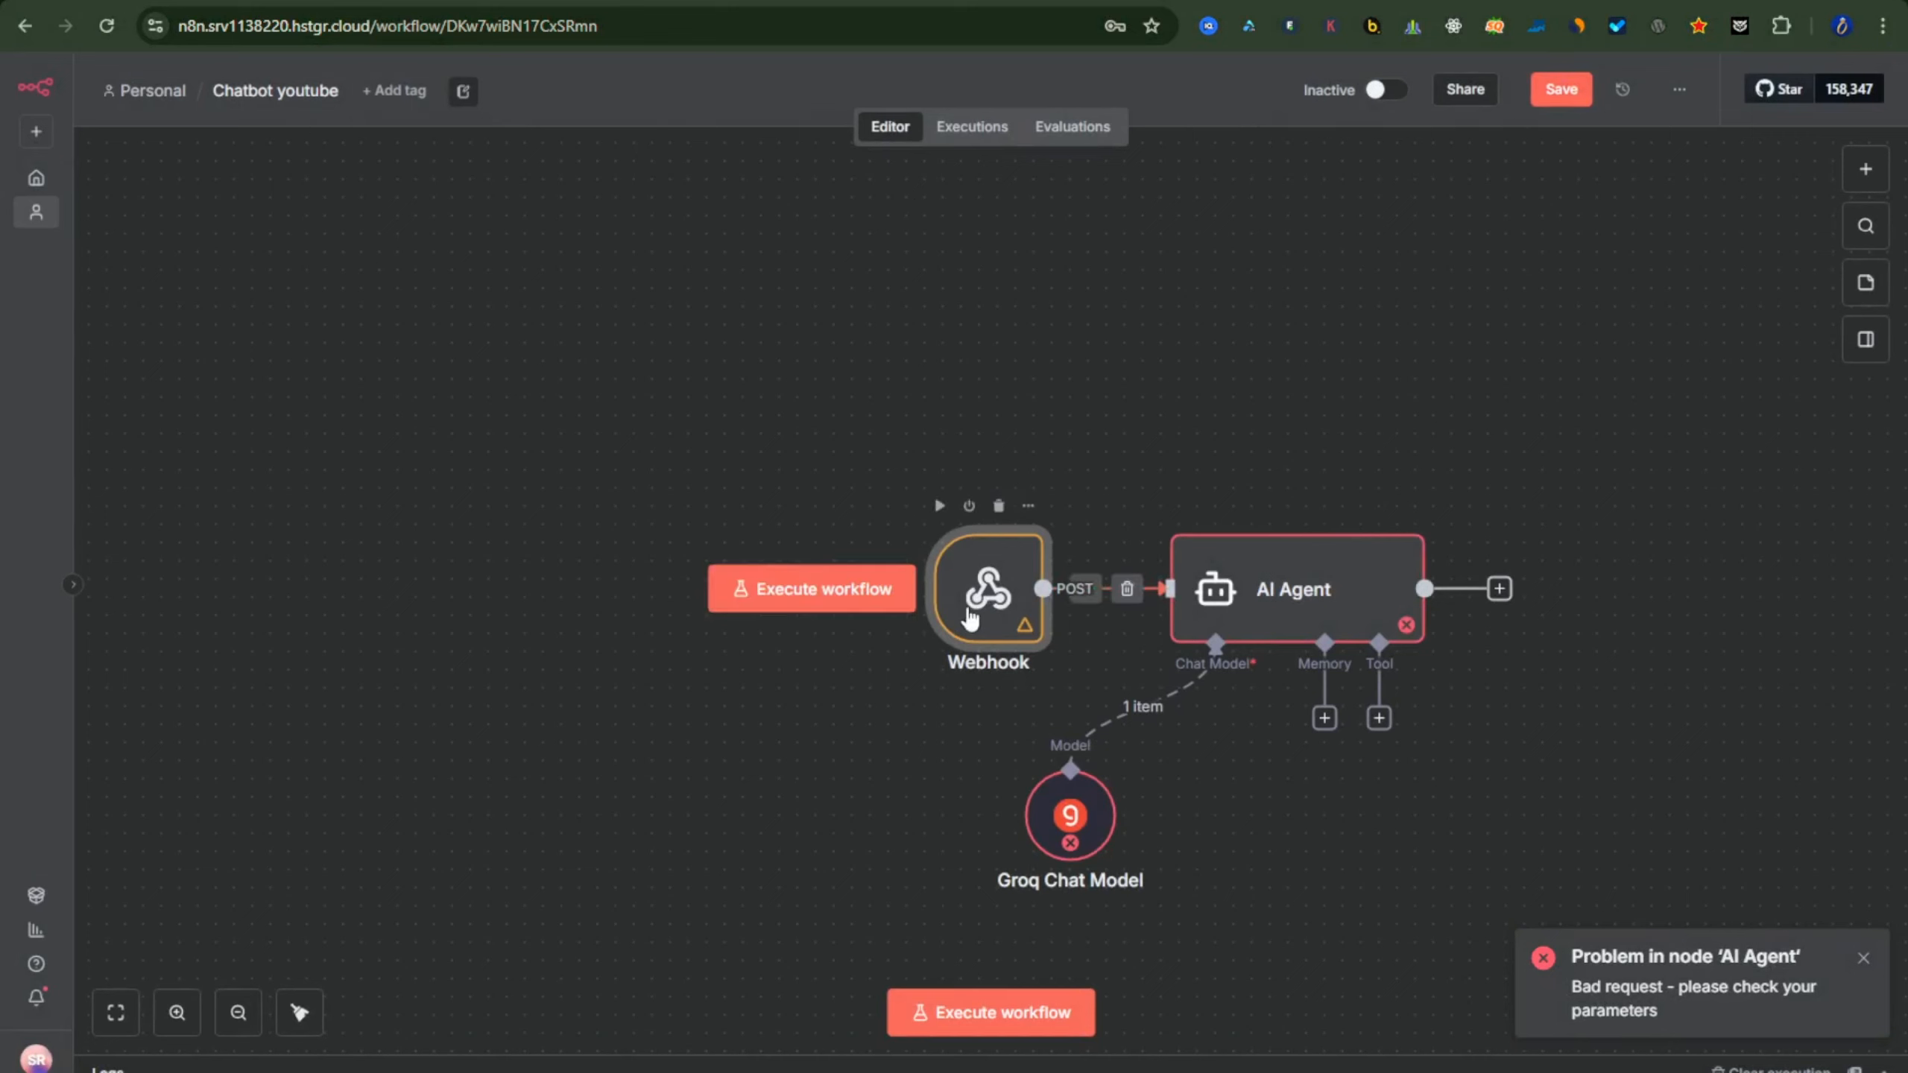
- Execute the n8n workflow again and send "helooo" from the Lovable chatbot preview
click(991, 1013)
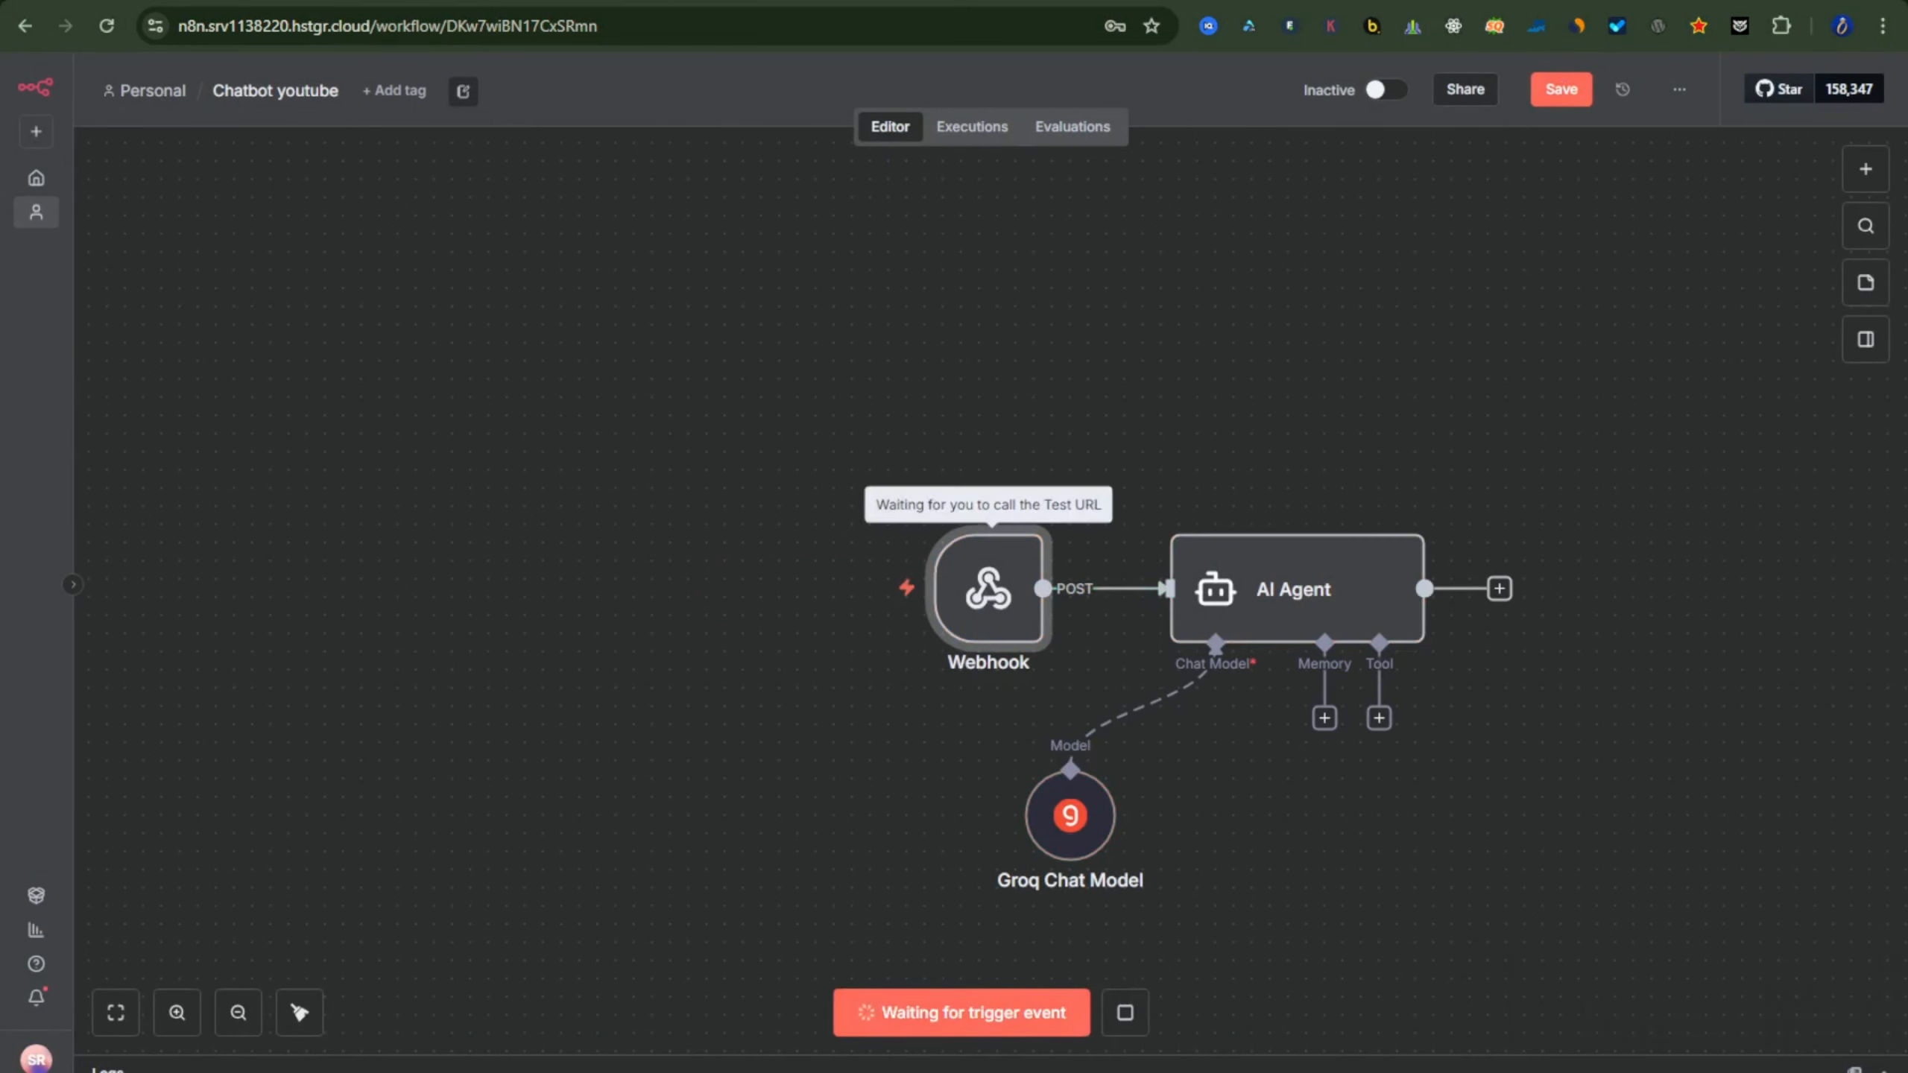
click(1446, 1070)
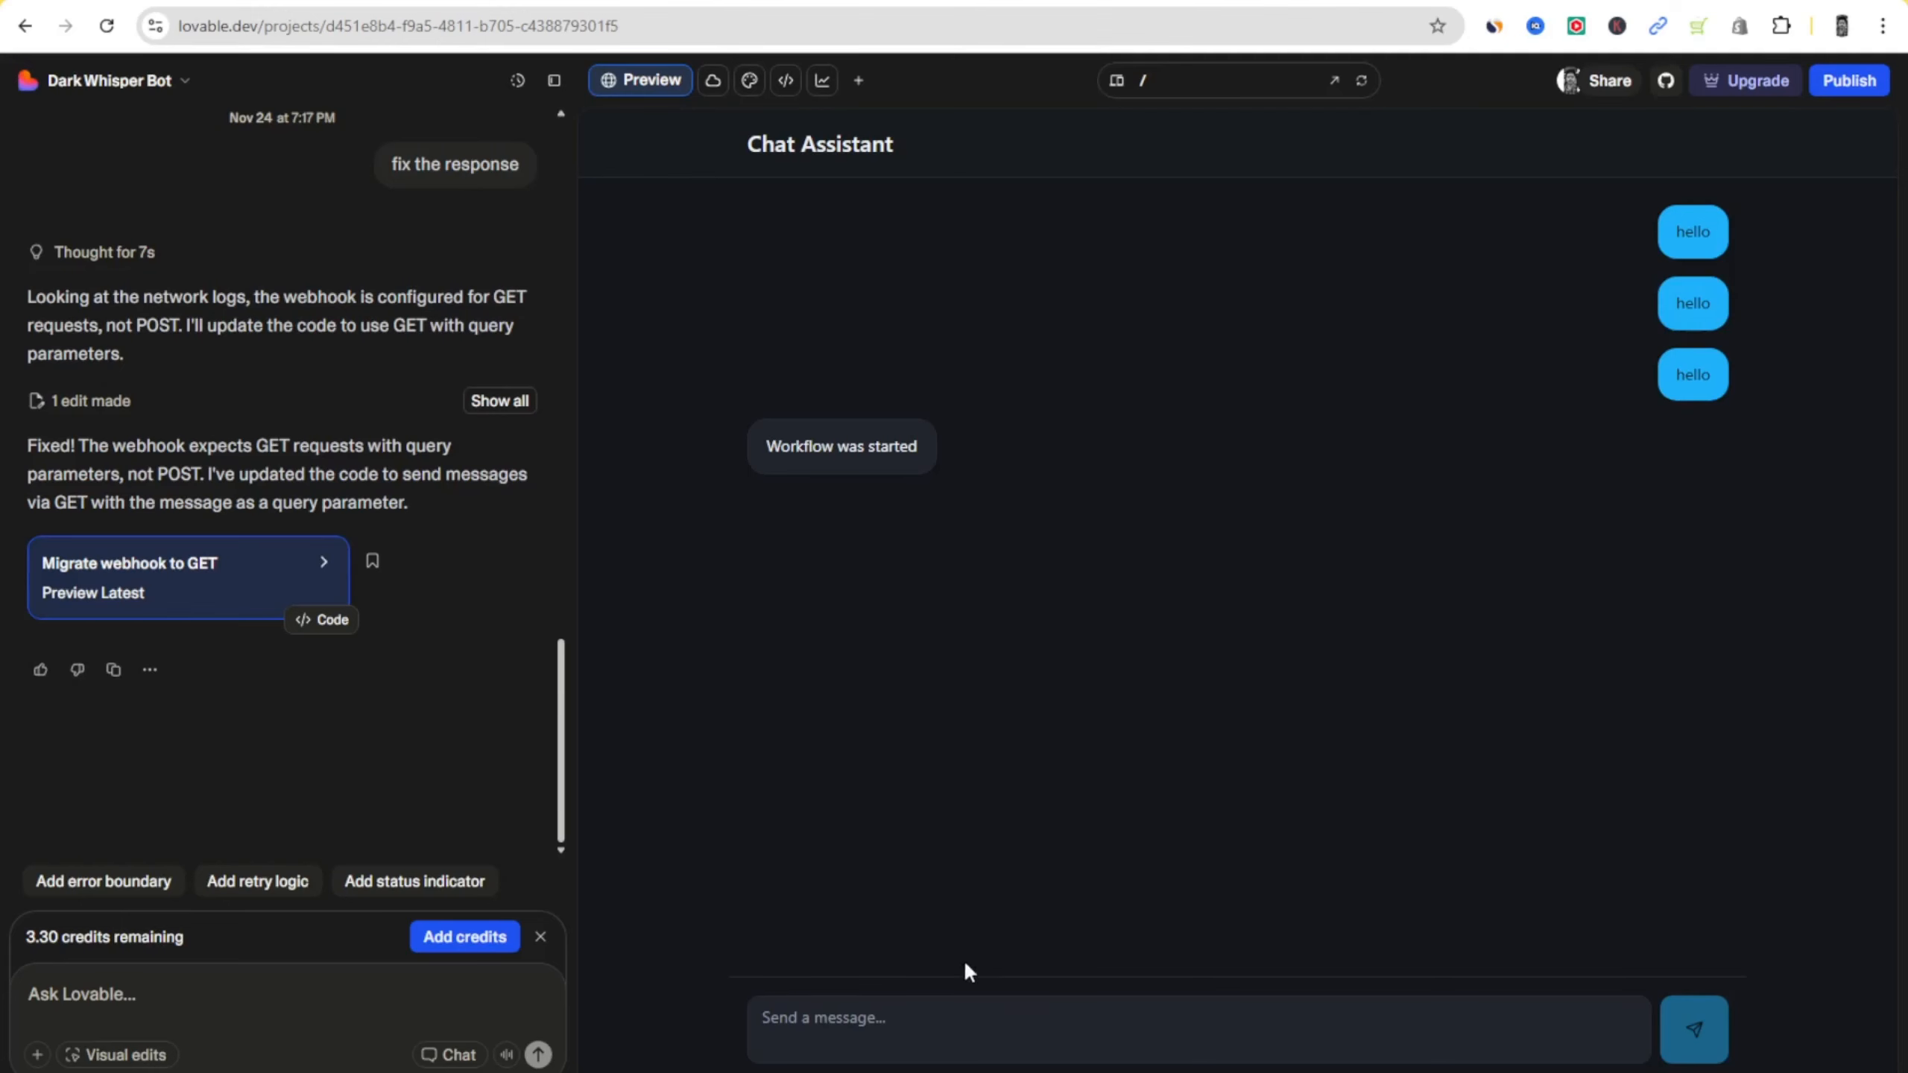
click(960, 1032)
text(helooo)
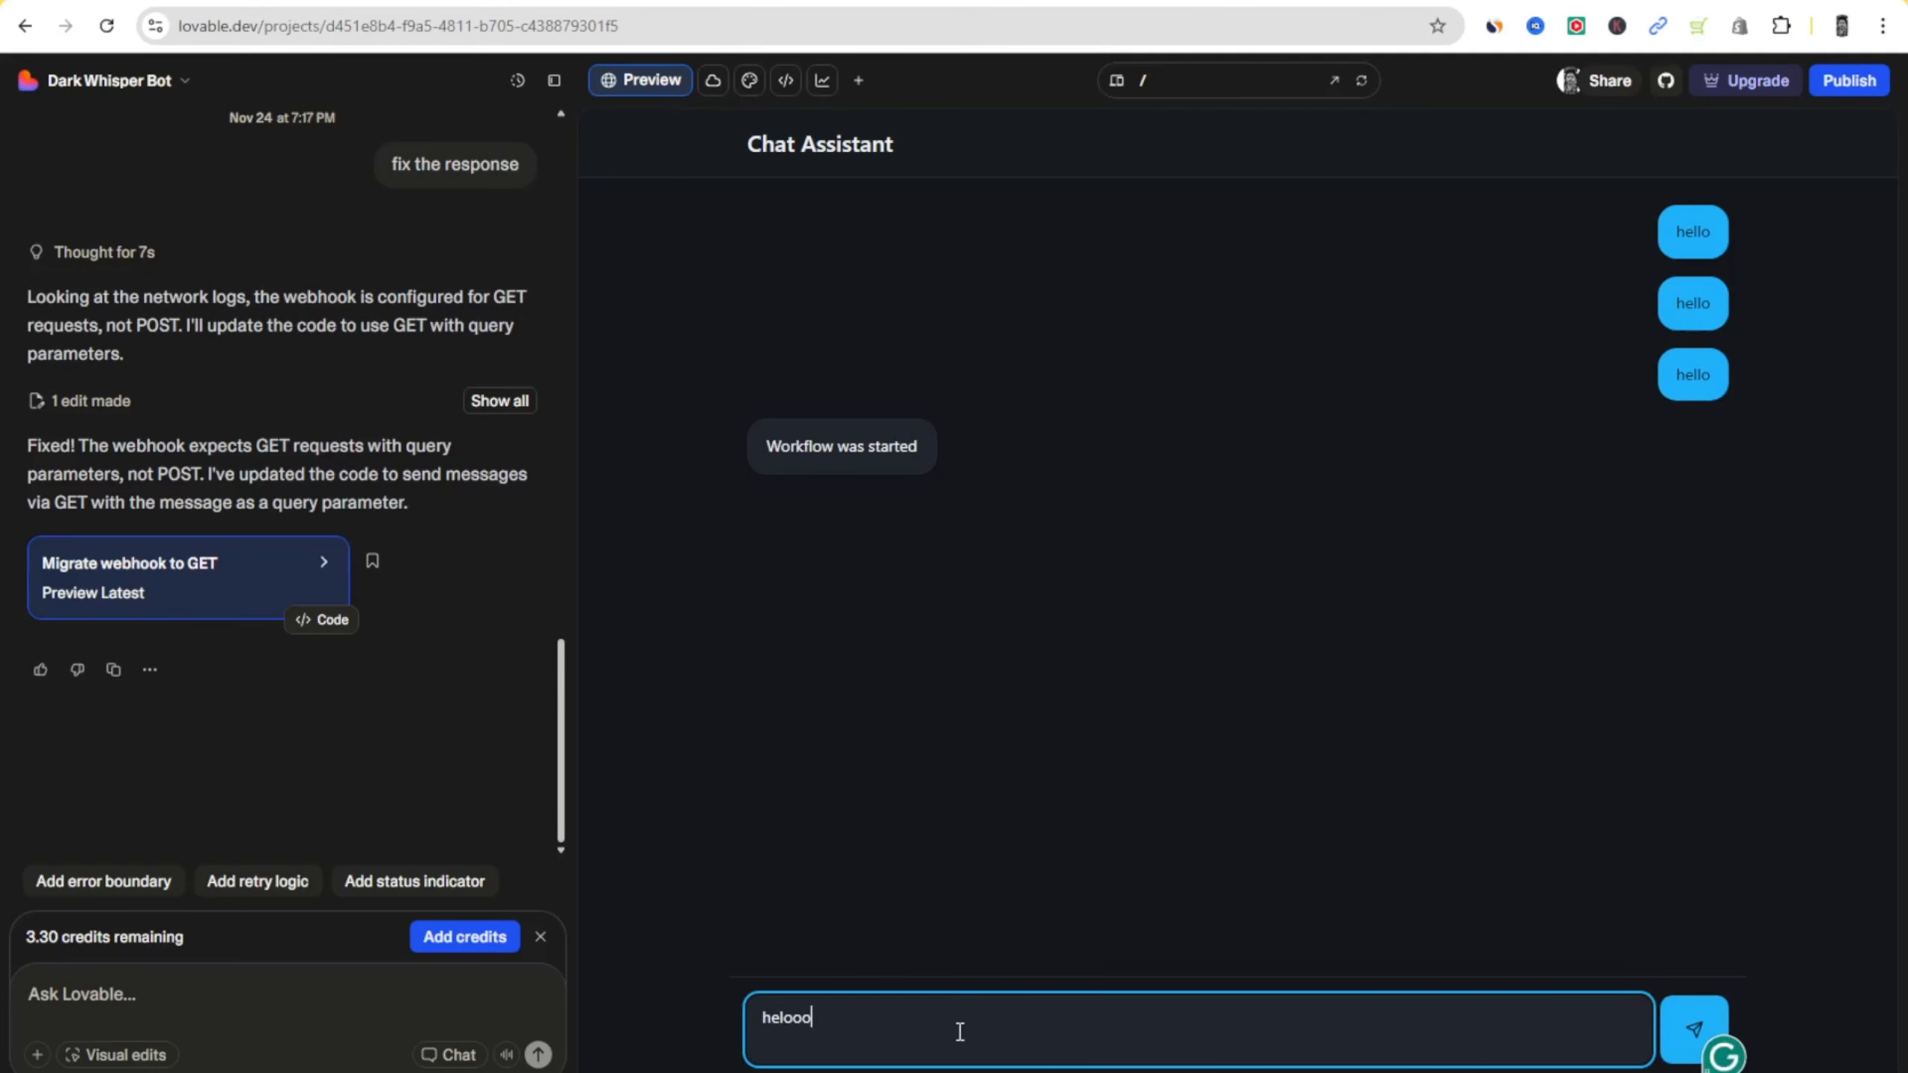
key(Return)
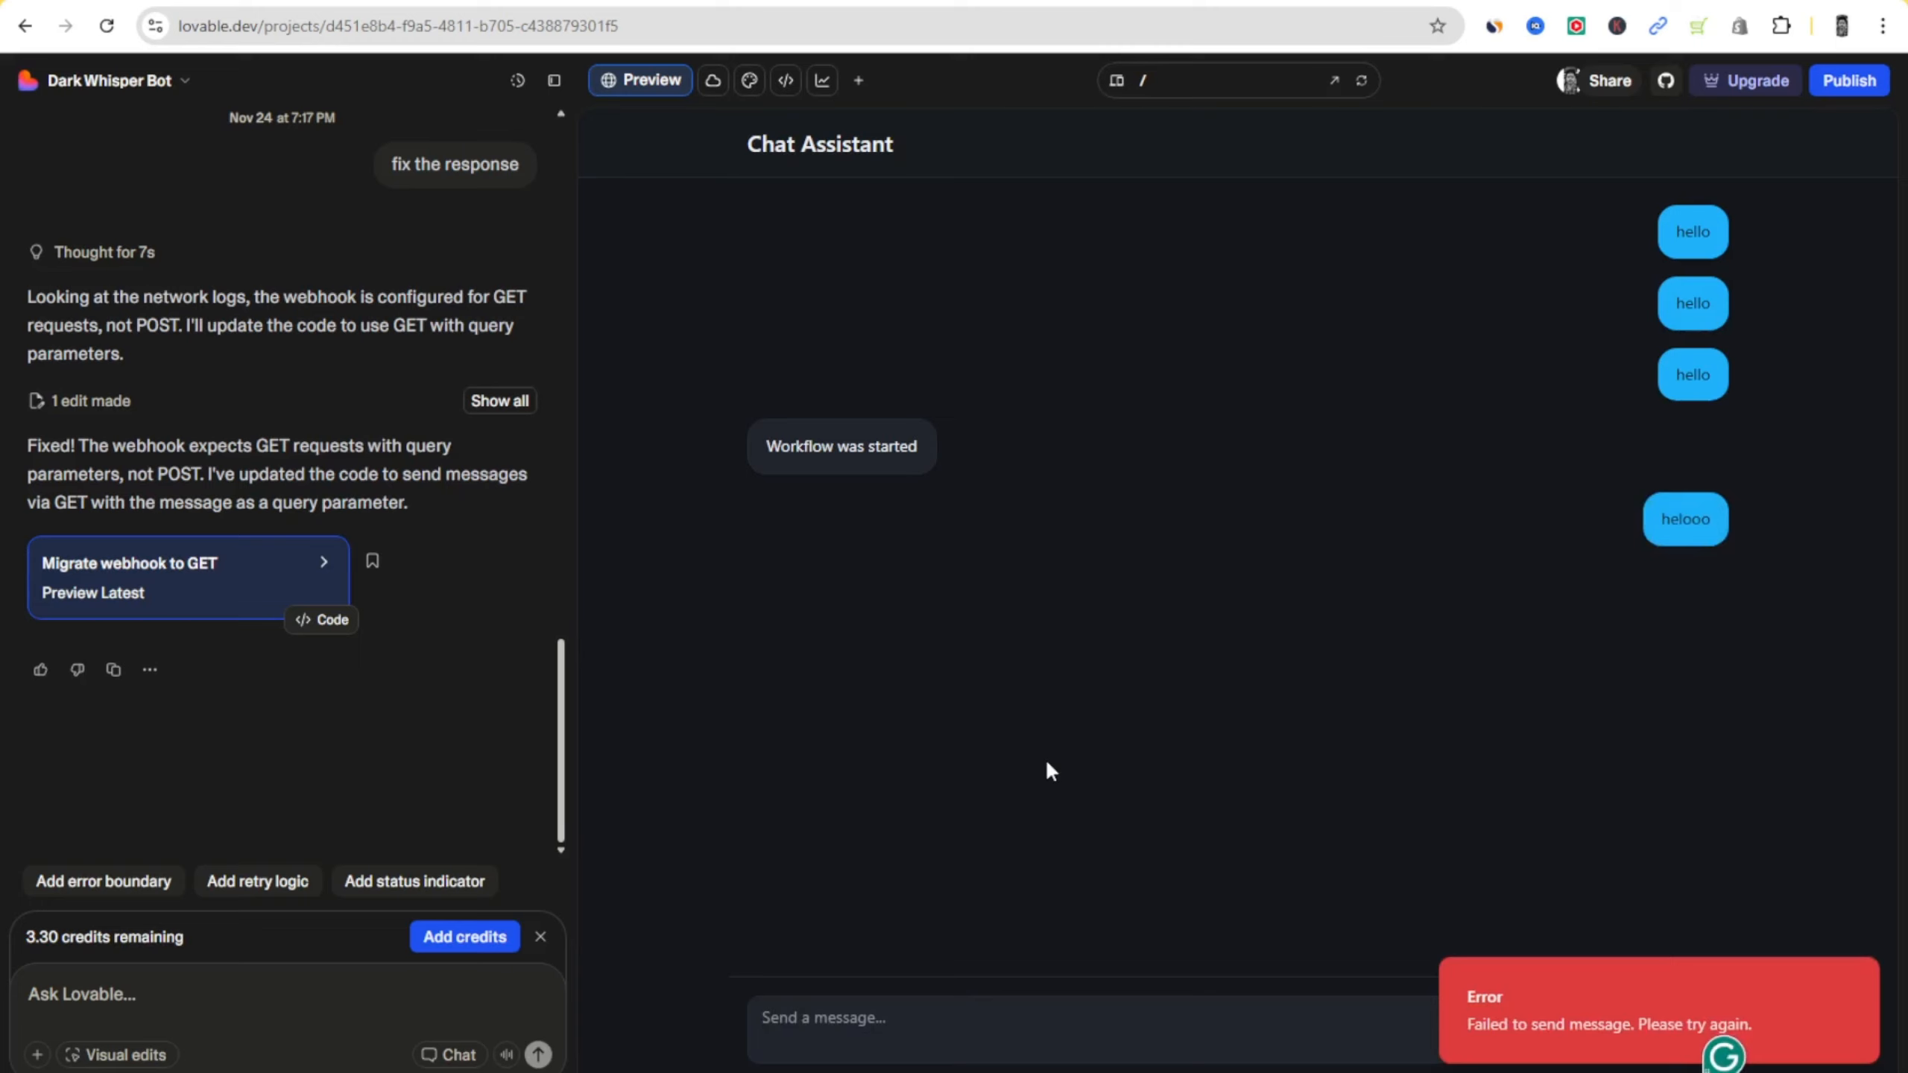
- Ask Lovable to "fix the code http method to post", and check in n8n whether the workflow is still listening for the webhook
click(208, 987)
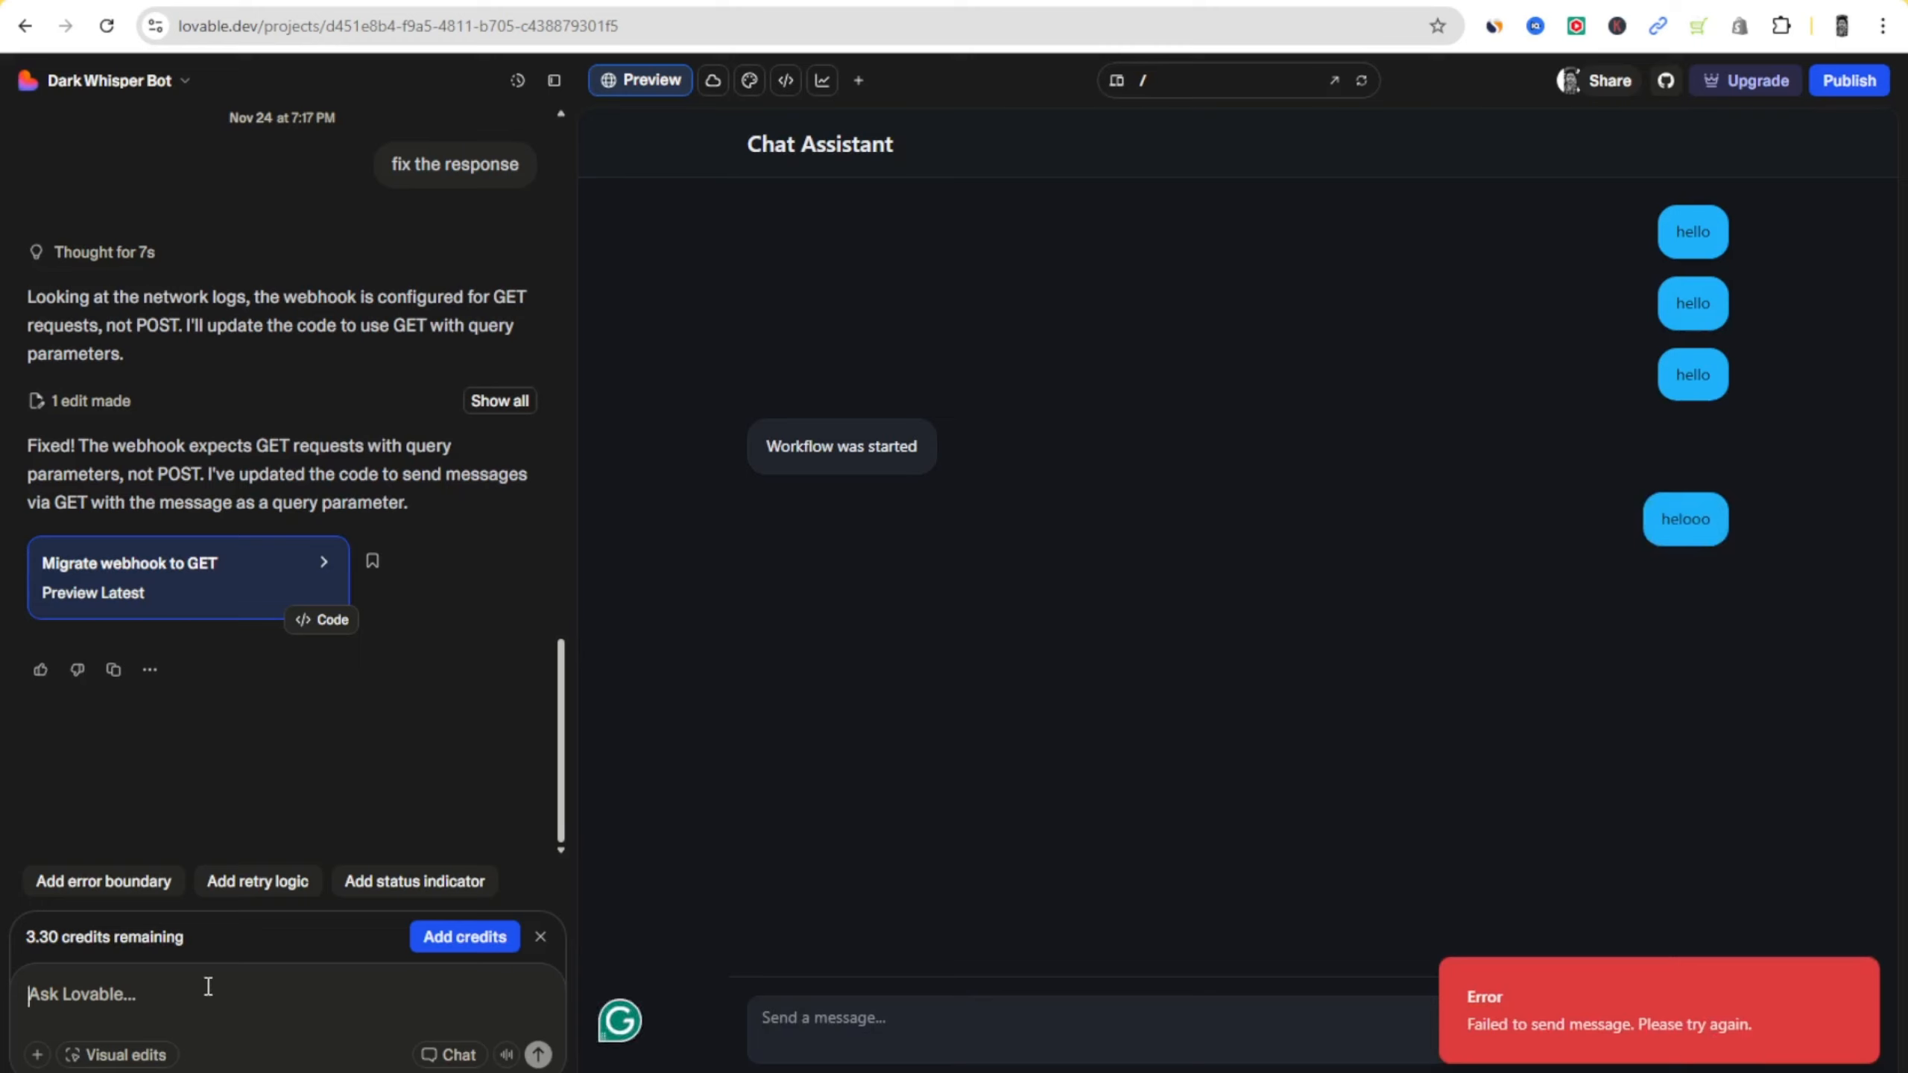
text(fix )
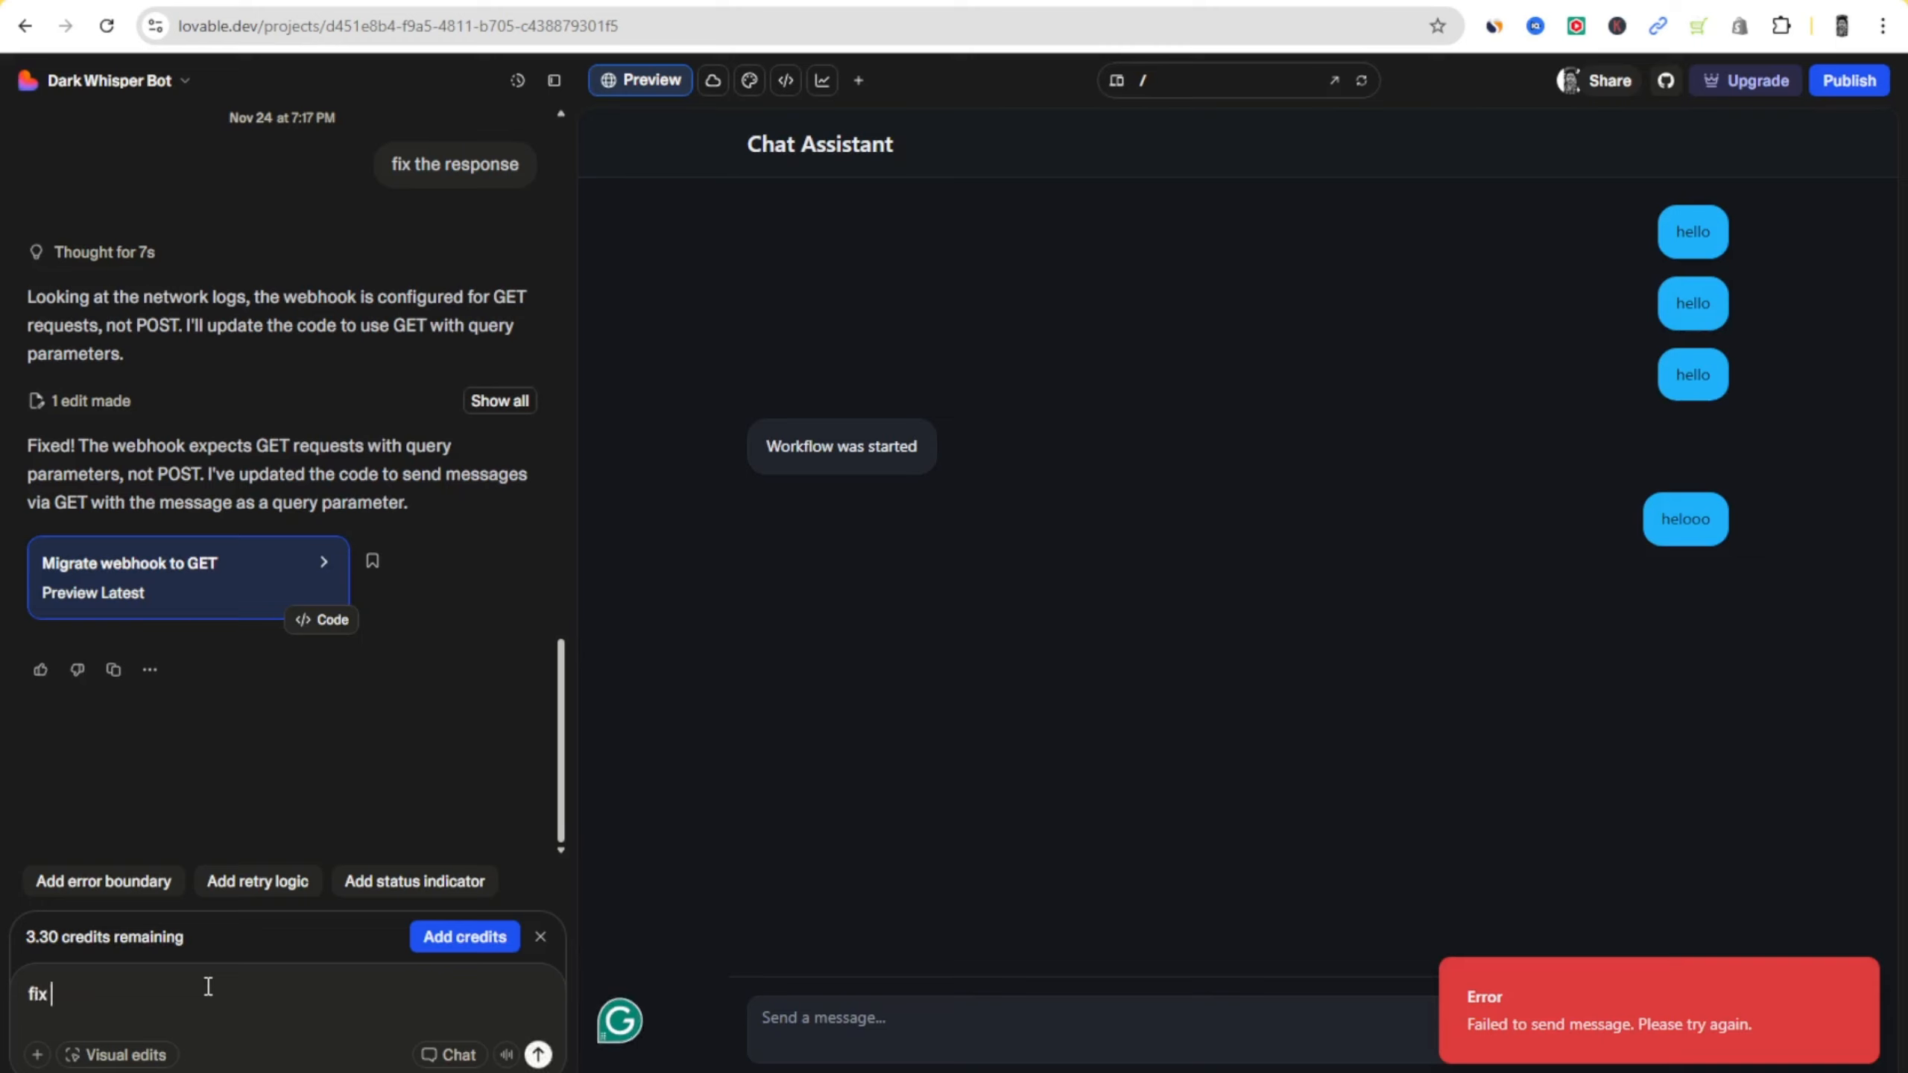
text(the in)
key(BackSpace)
key(BackSpace)
text(code http method to )
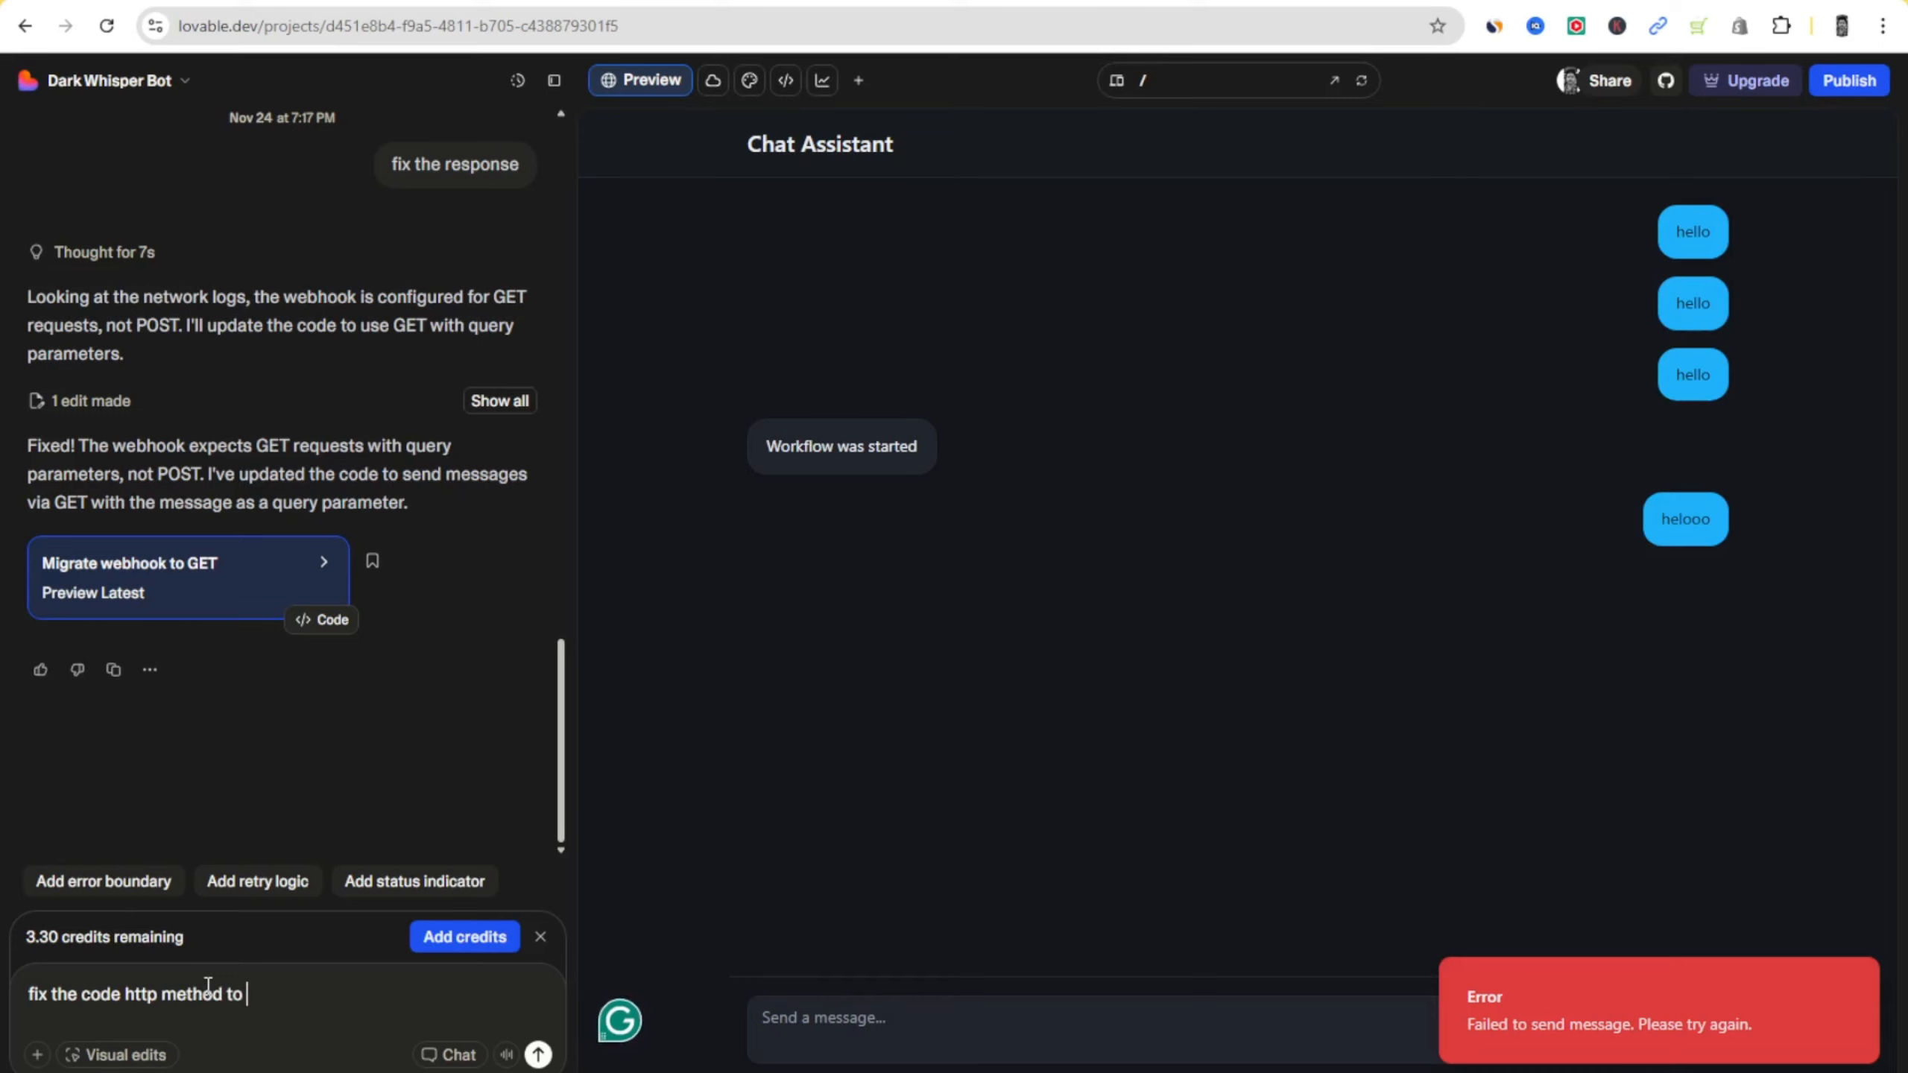
text(post)
key(Return)
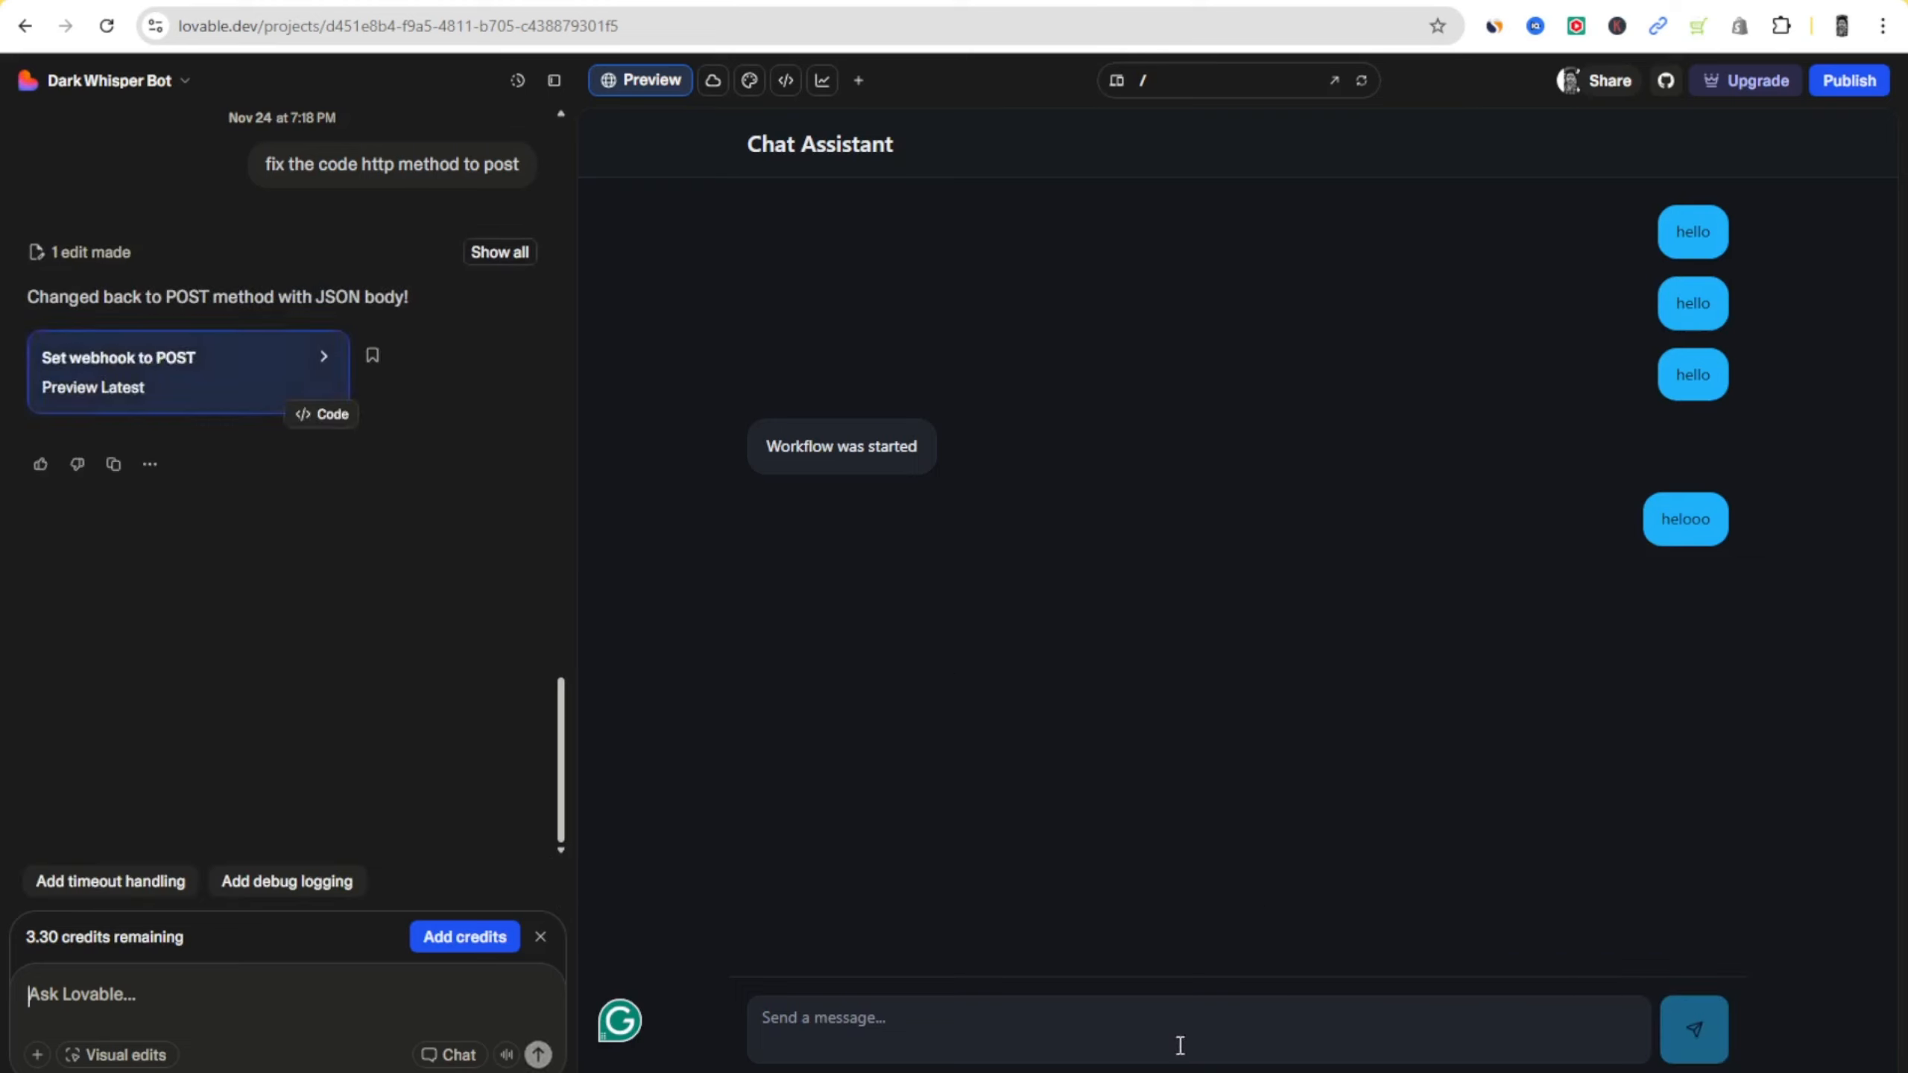
key(alt+Tab)
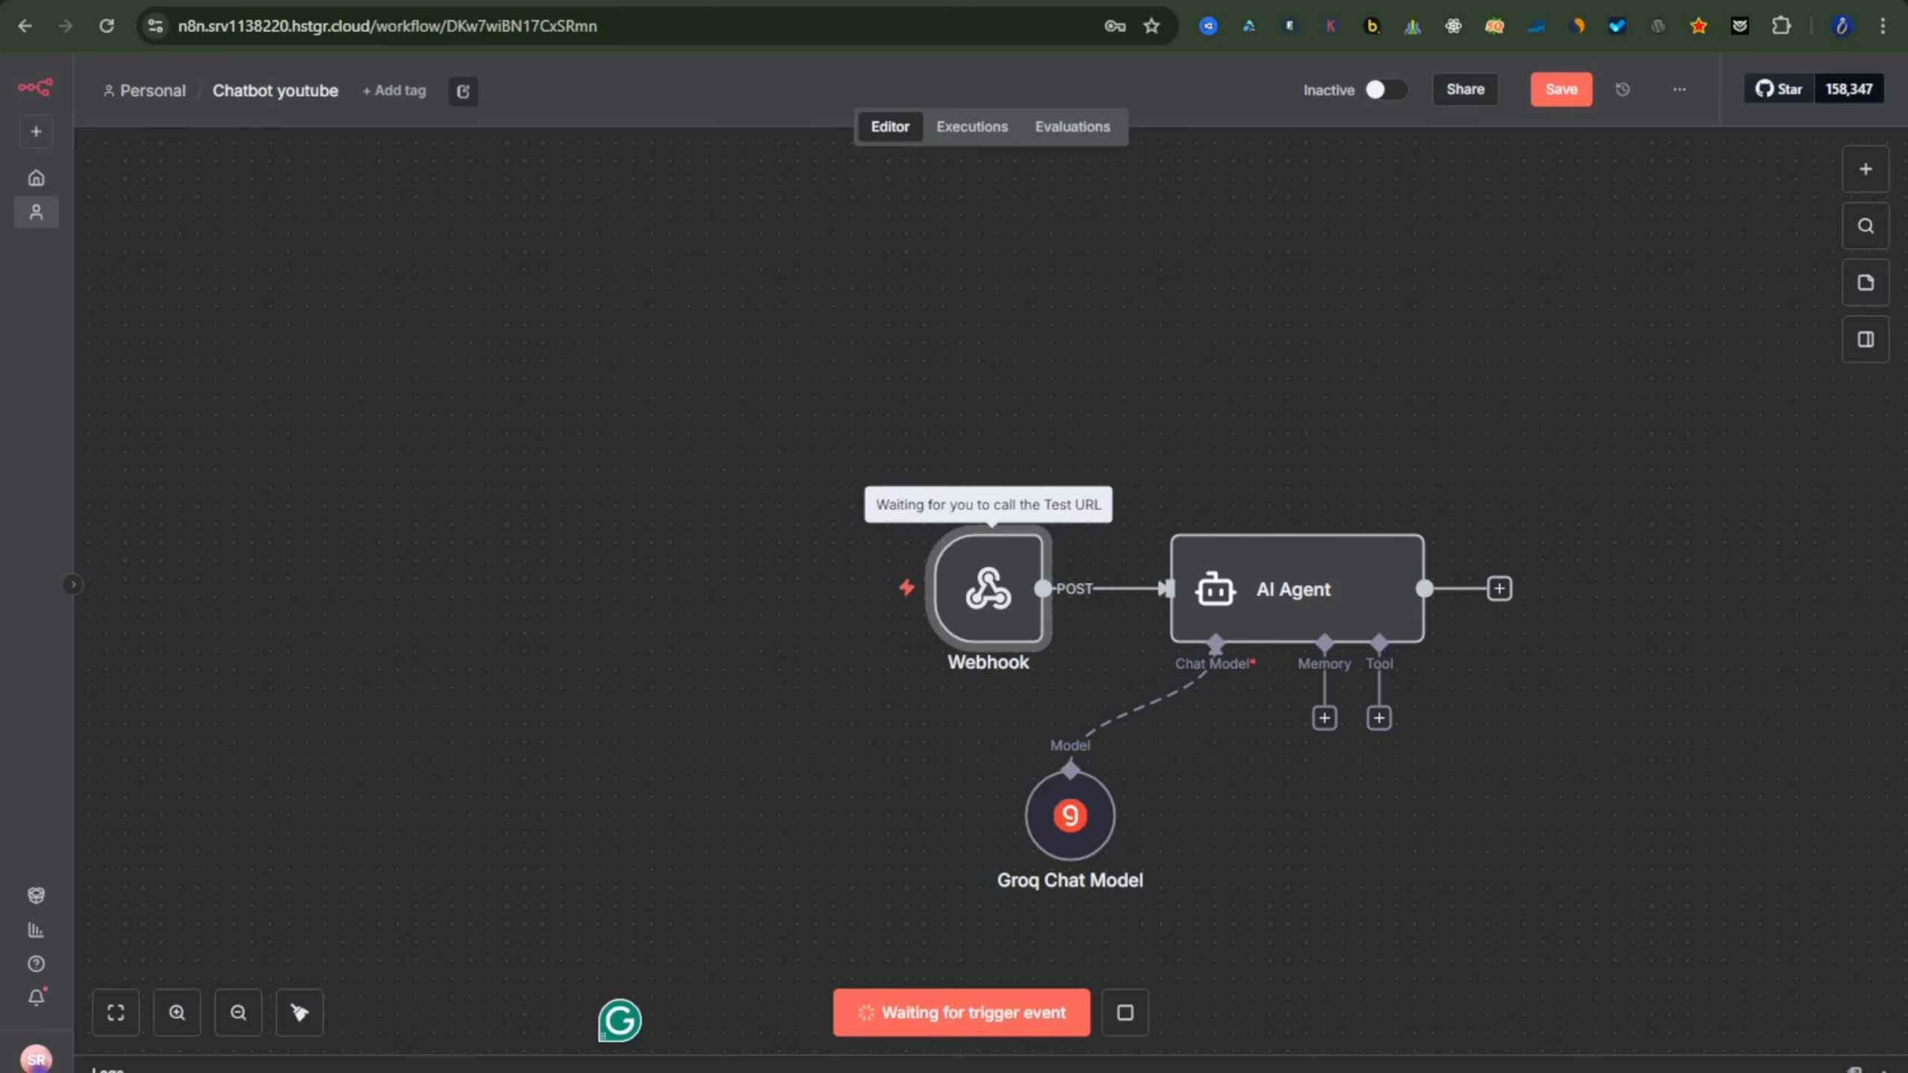
key(alt+Tab)
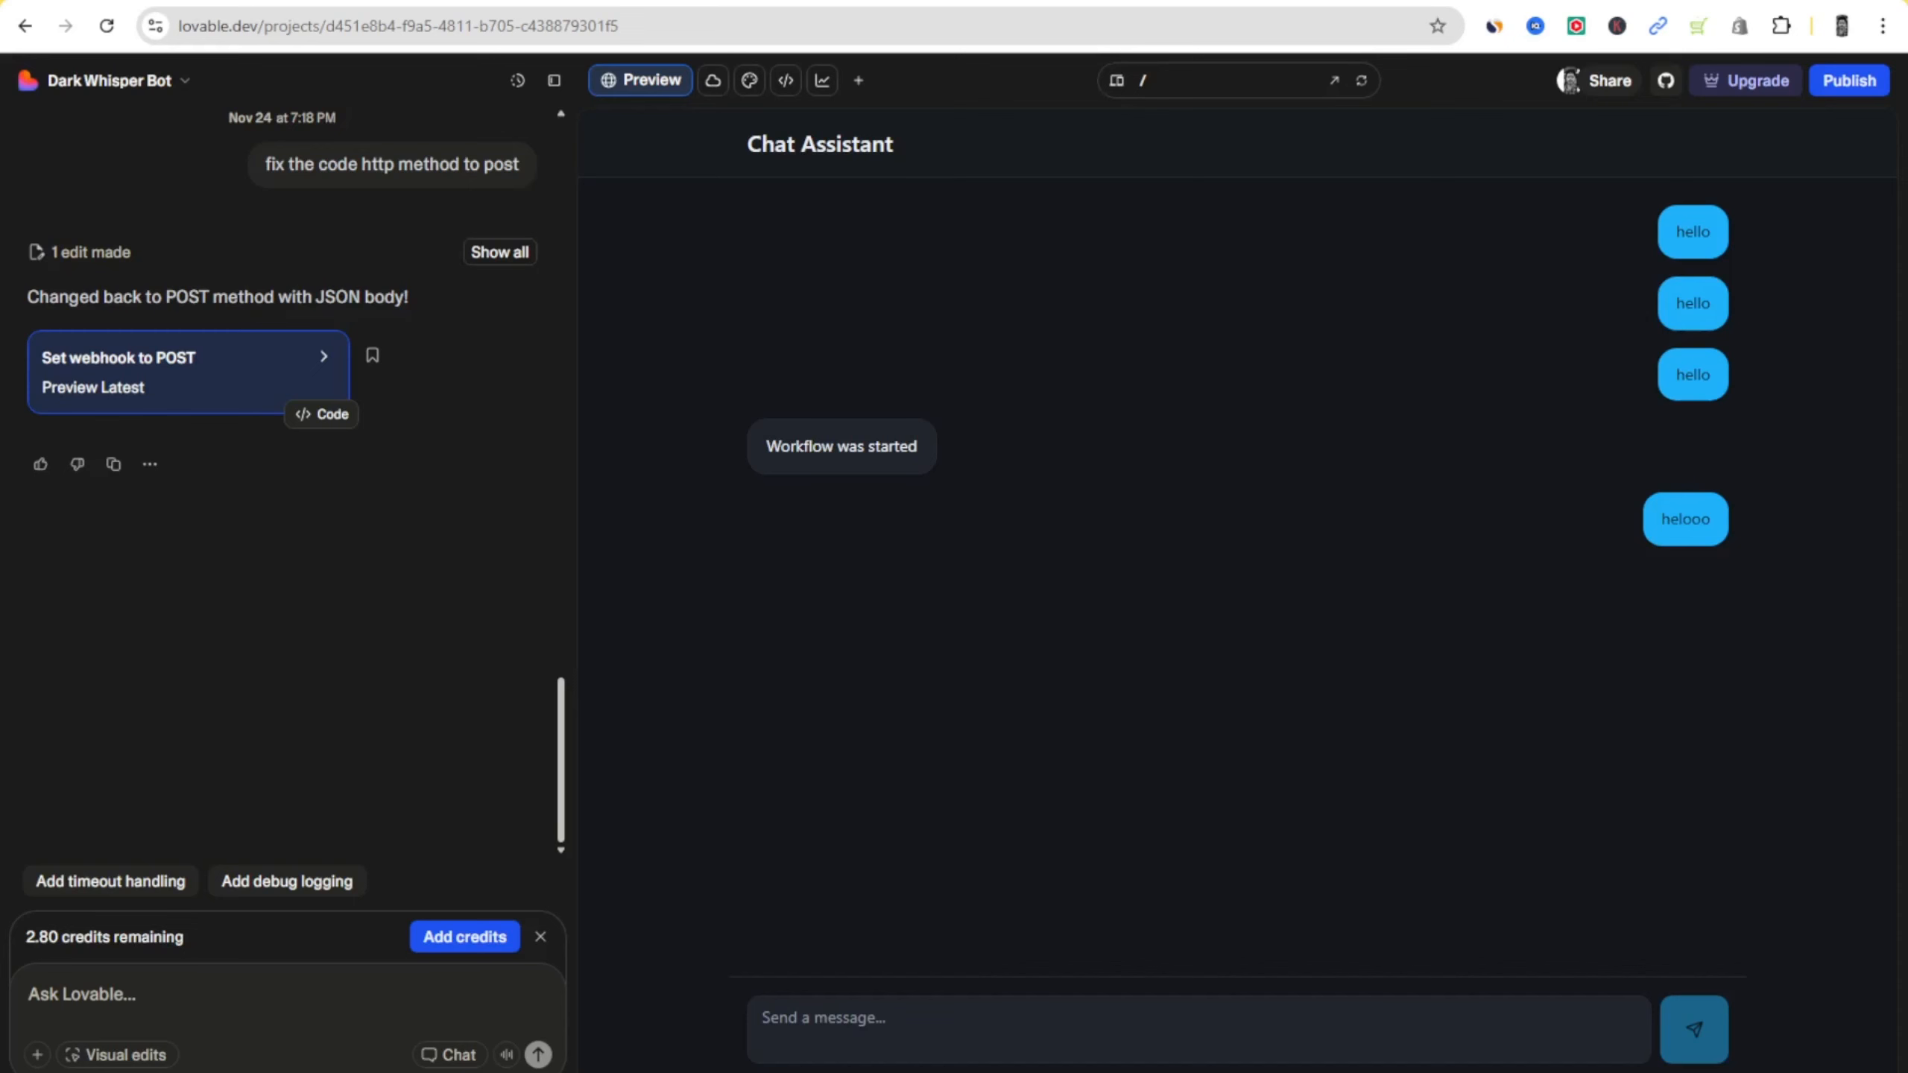
- Send "helo" in the chatbot preview and switch to n8n to check the workflow run
click(962, 1040)
text(helo)
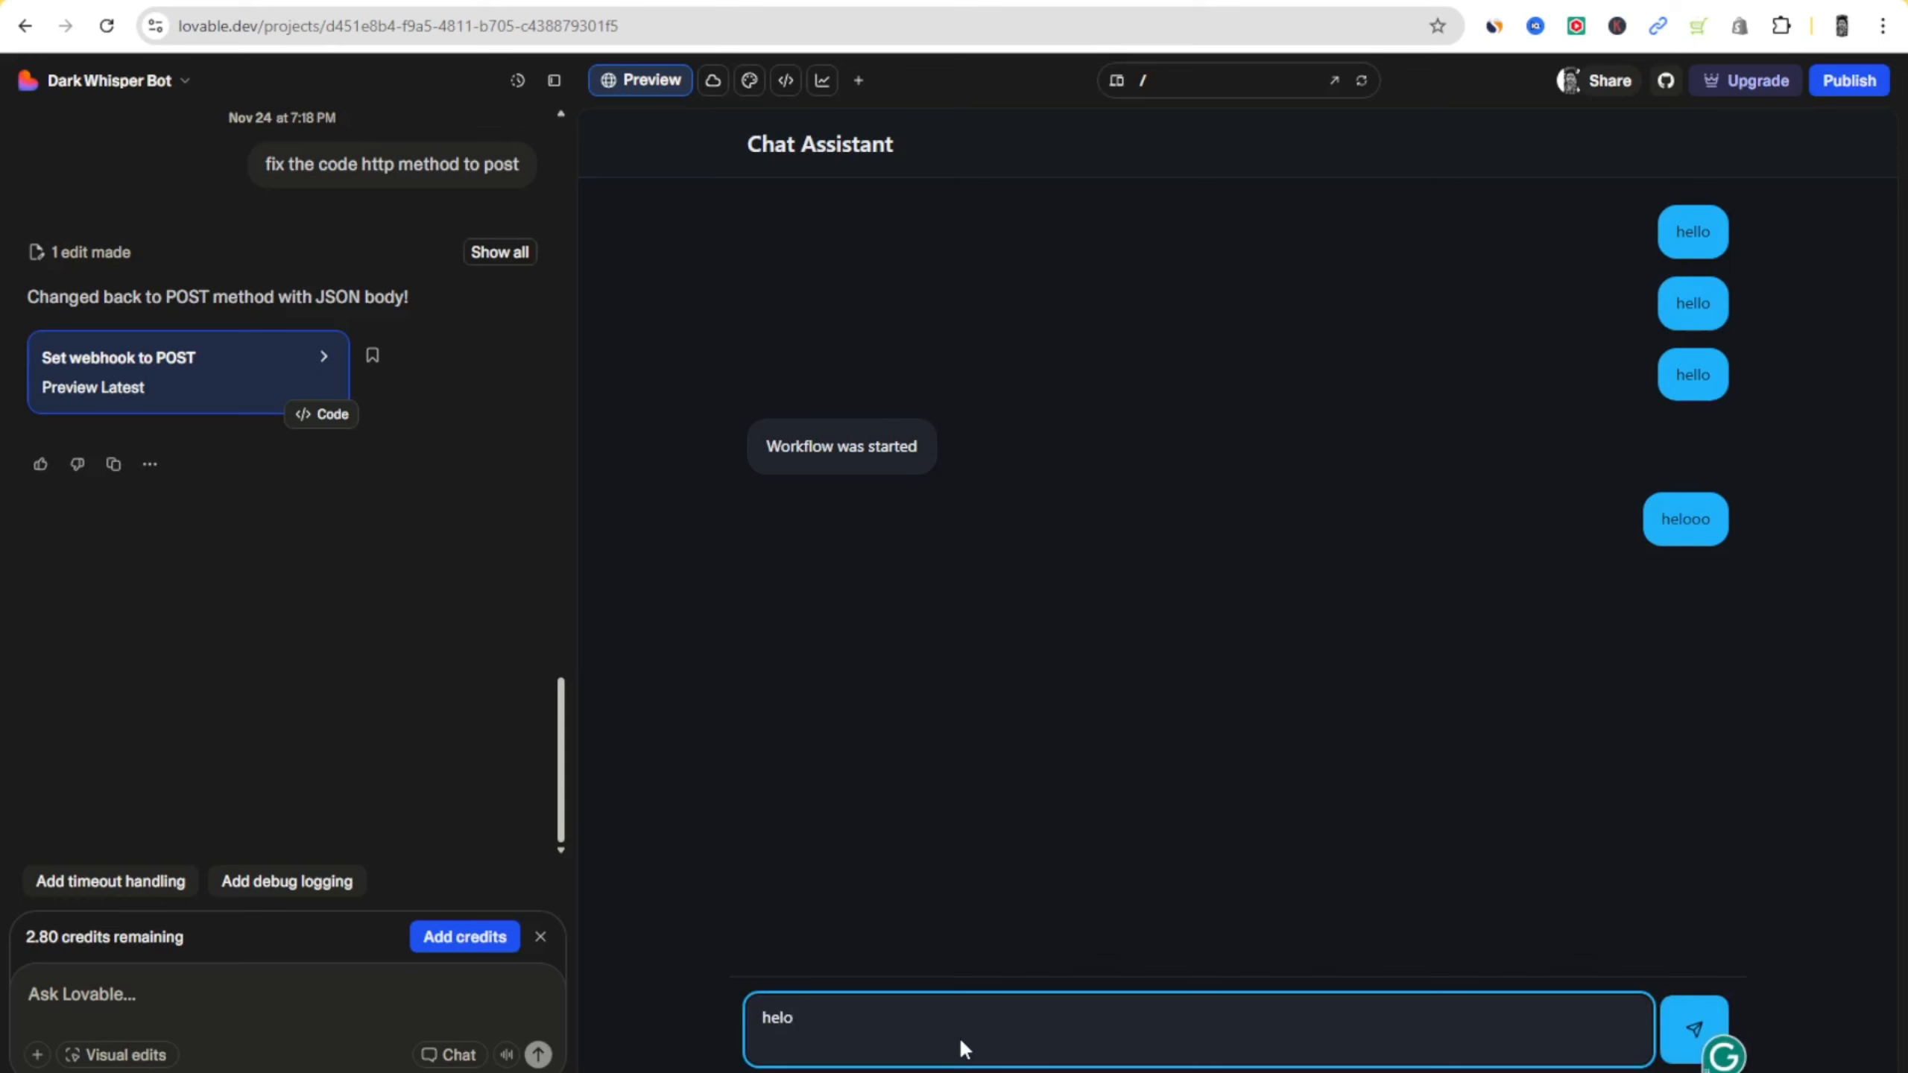
key(Return)
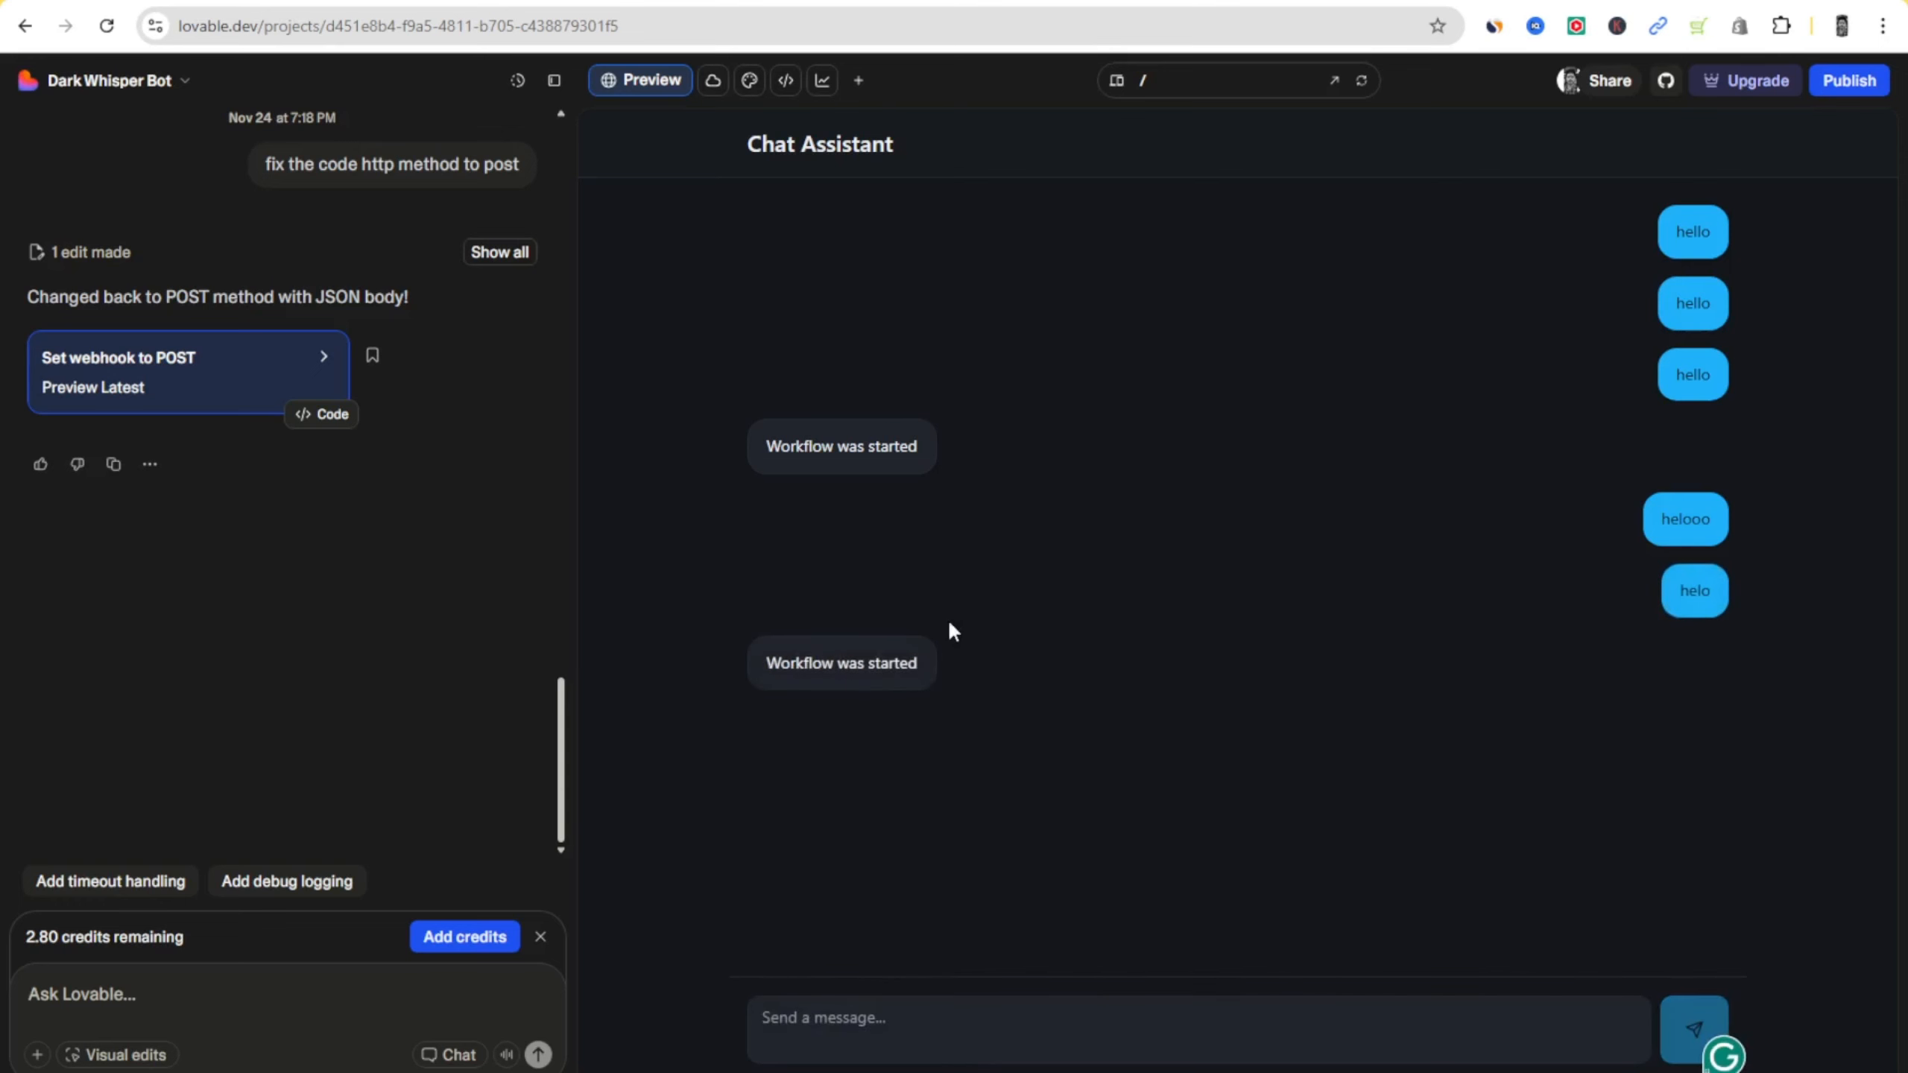
key(alt+Tab)
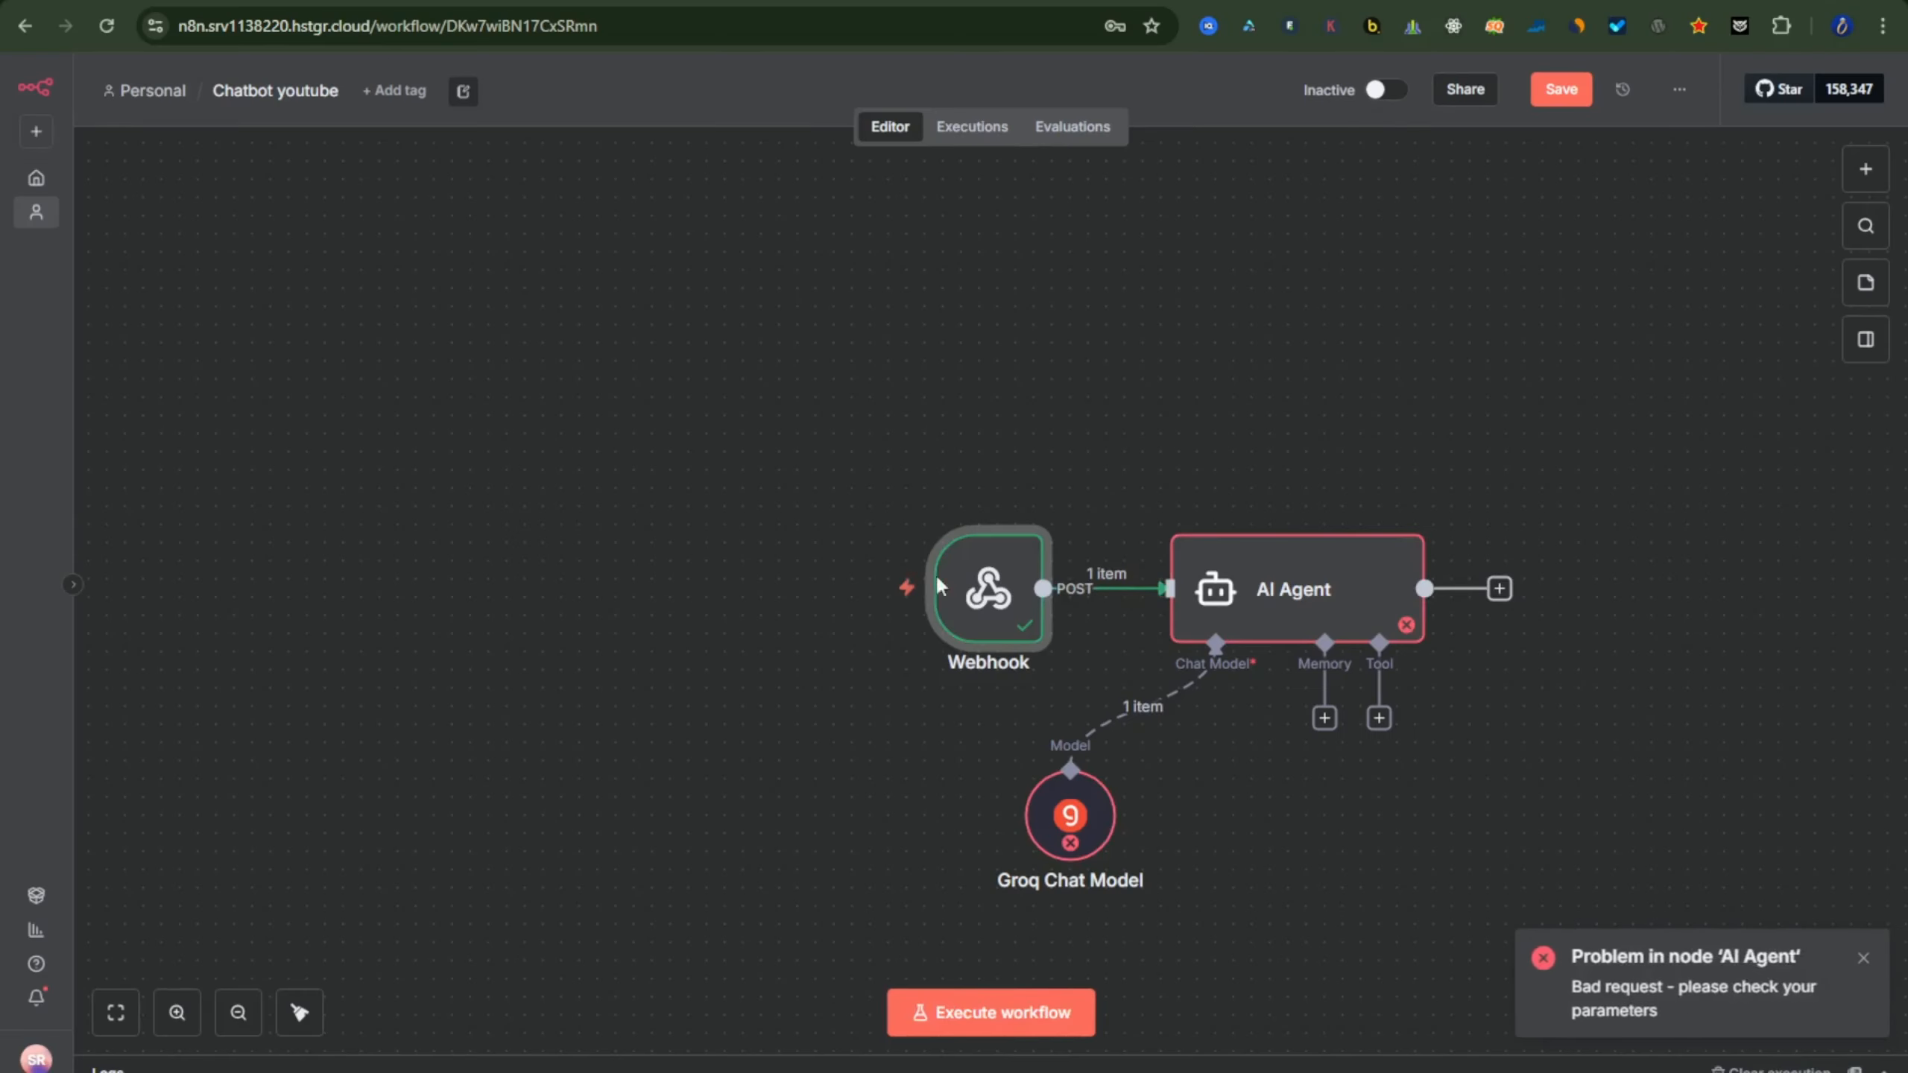
- Examine the AI Agent node's error log and incoming webhook data, and return to the canvas
double_click(1270, 594)
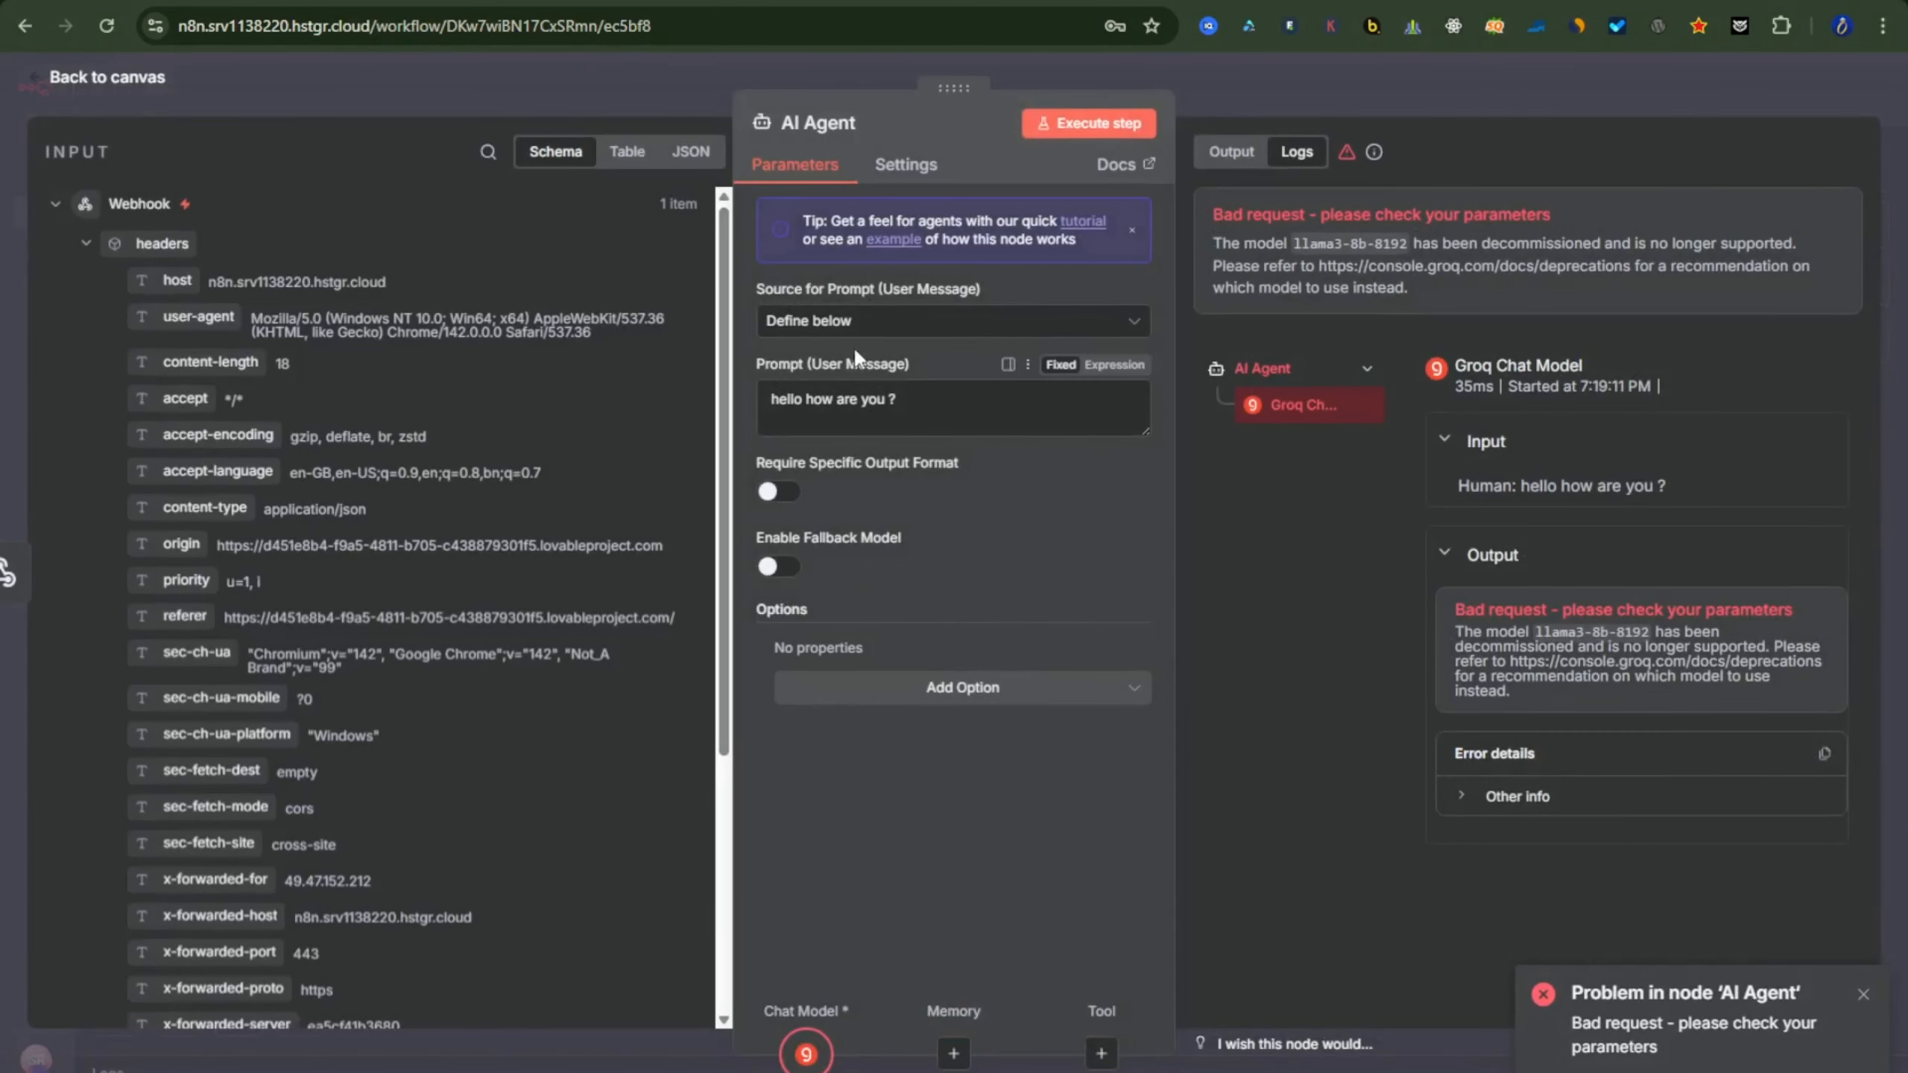
scroll(376, 527, down, 10)
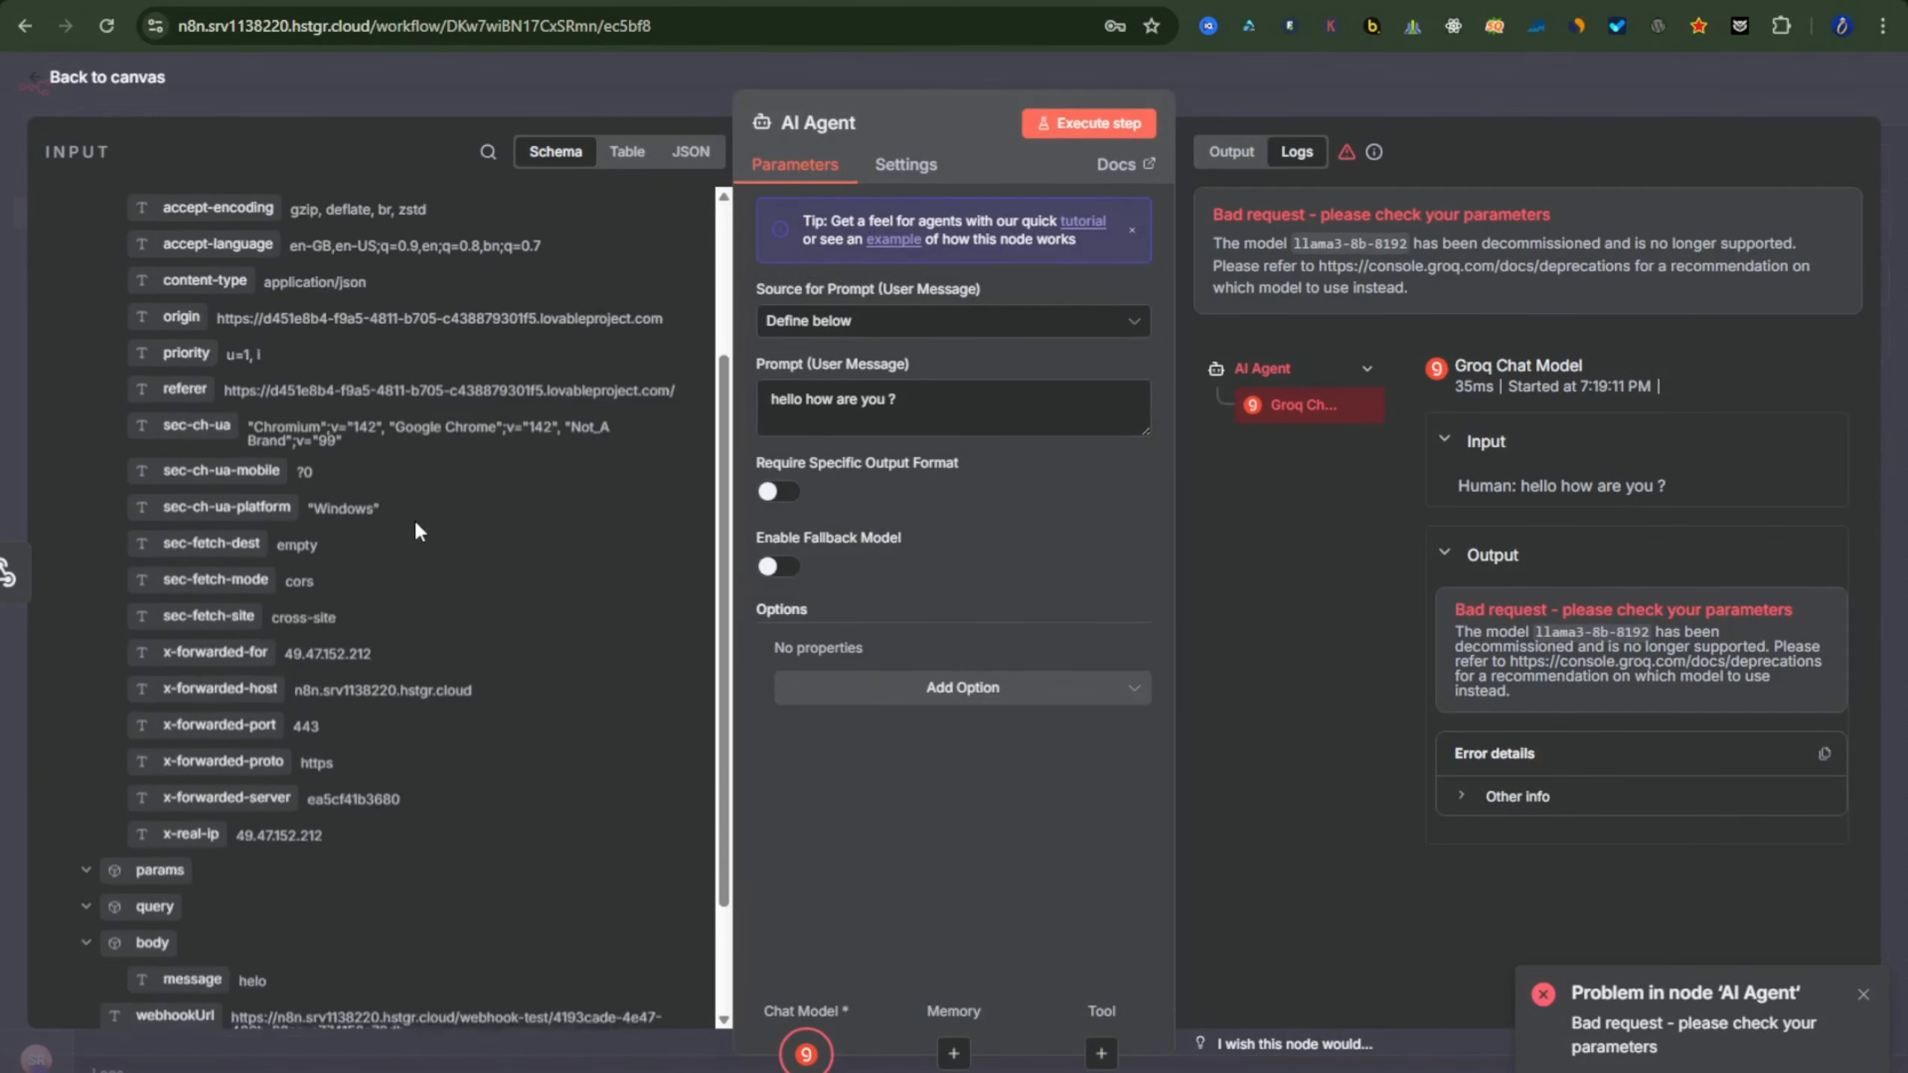
scroll(516, 519, up, 10)
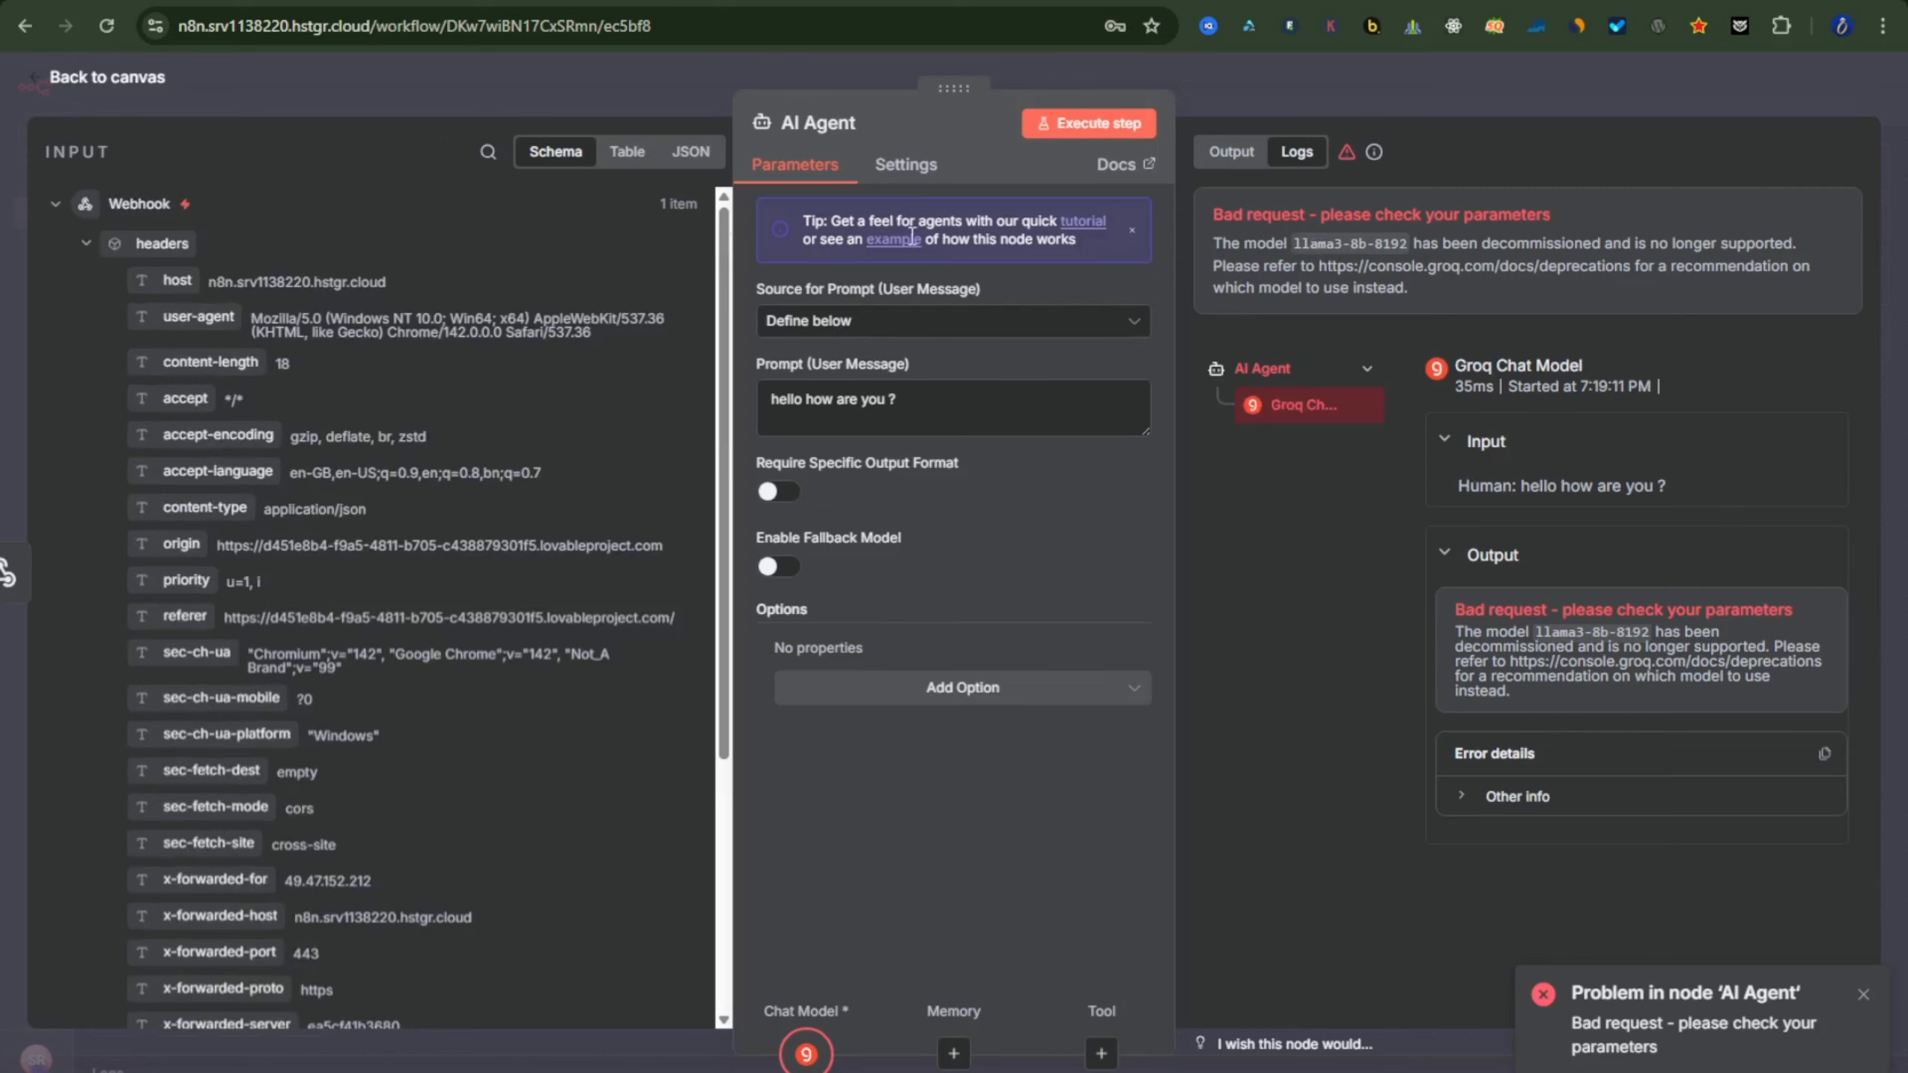
click(42, 81)
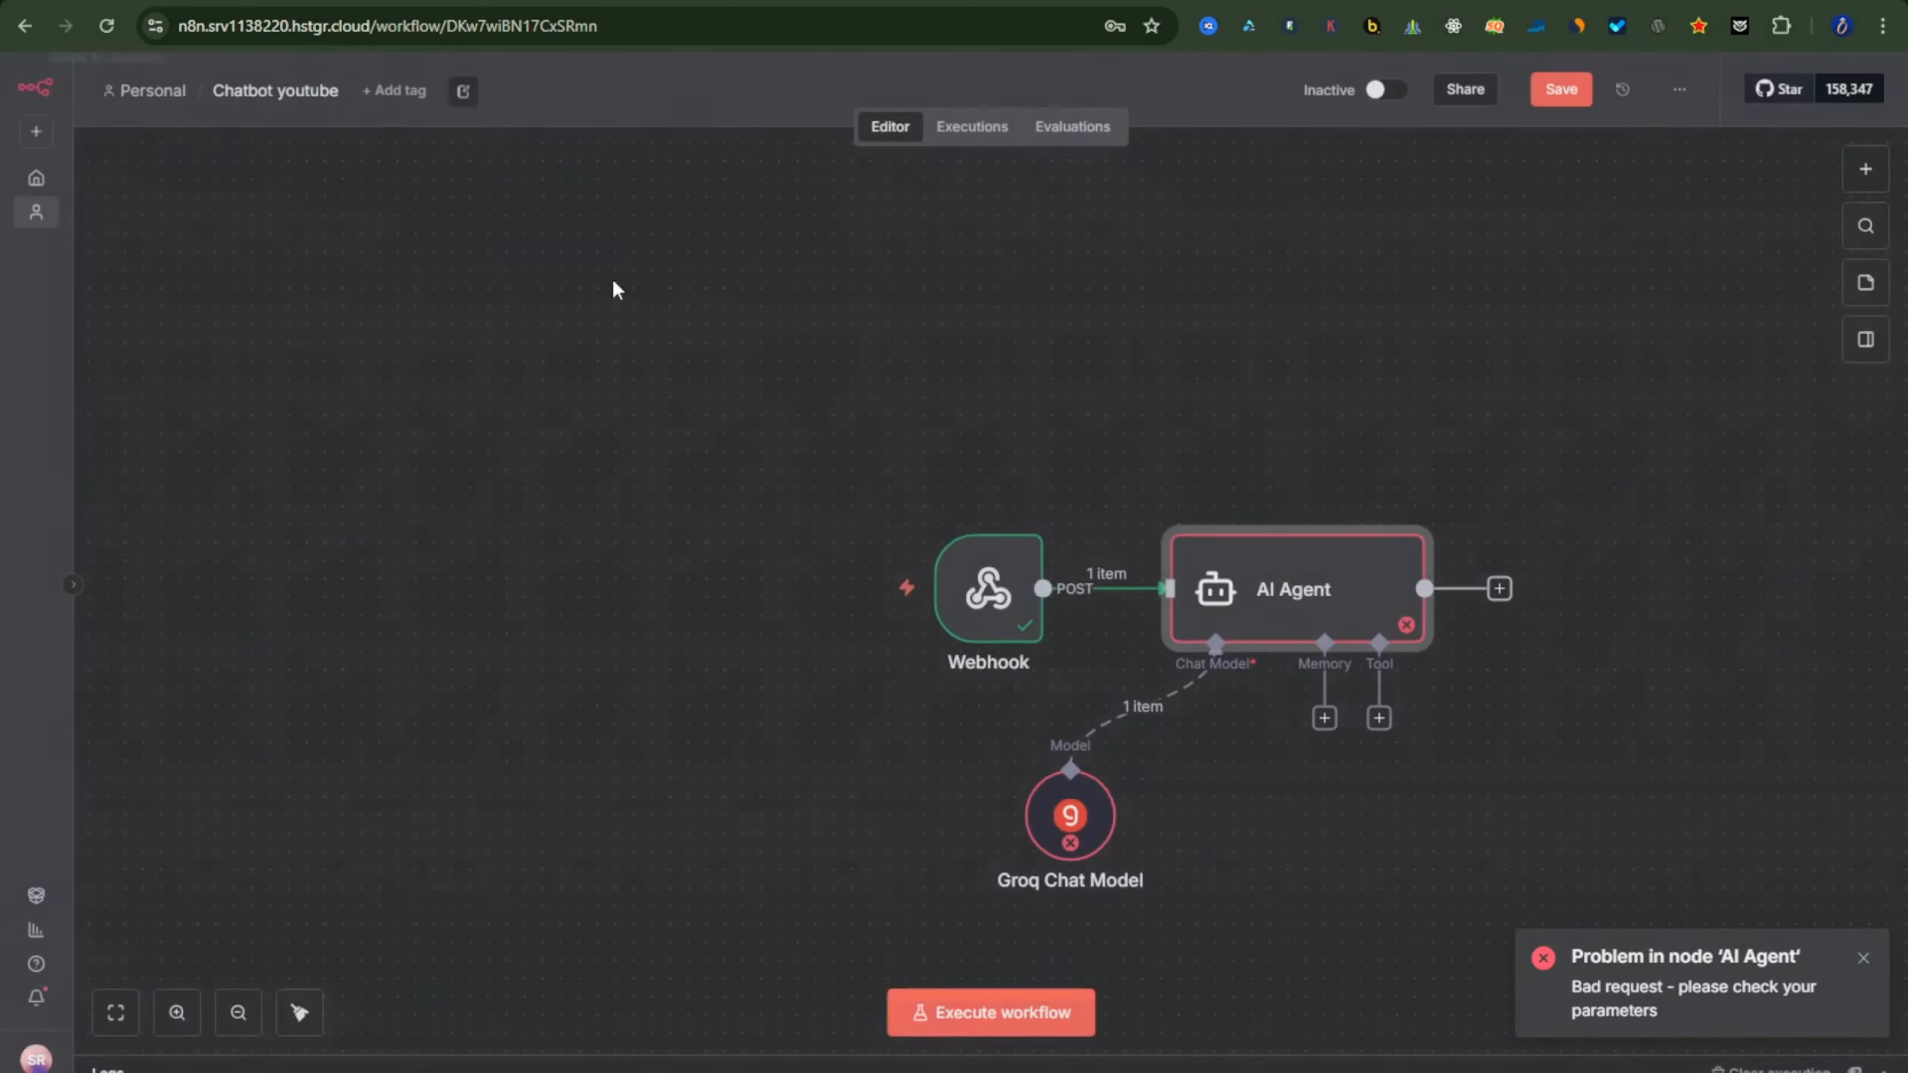
- Set the Groq Chat Model node's model to openai/gpt-oss-120b and return to the canvas
double_click(1071, 811)
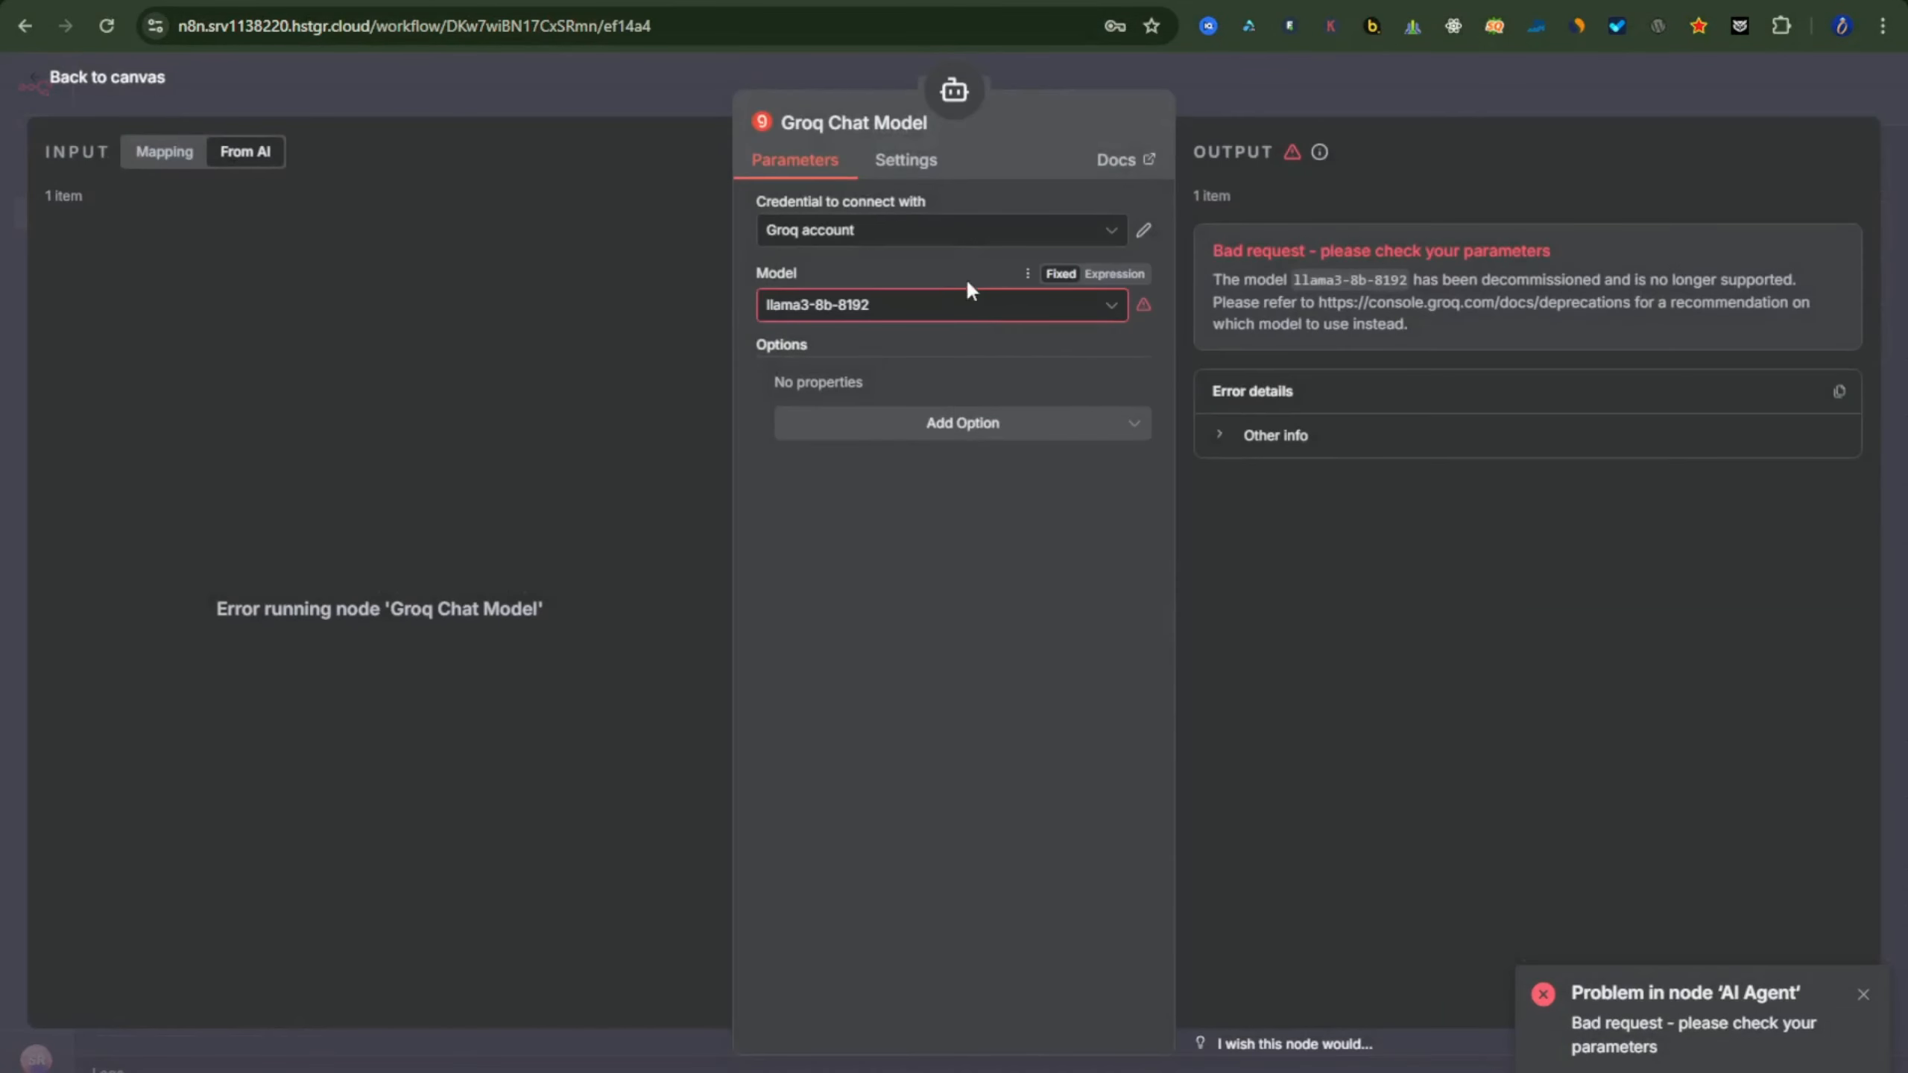
click(971, 307)
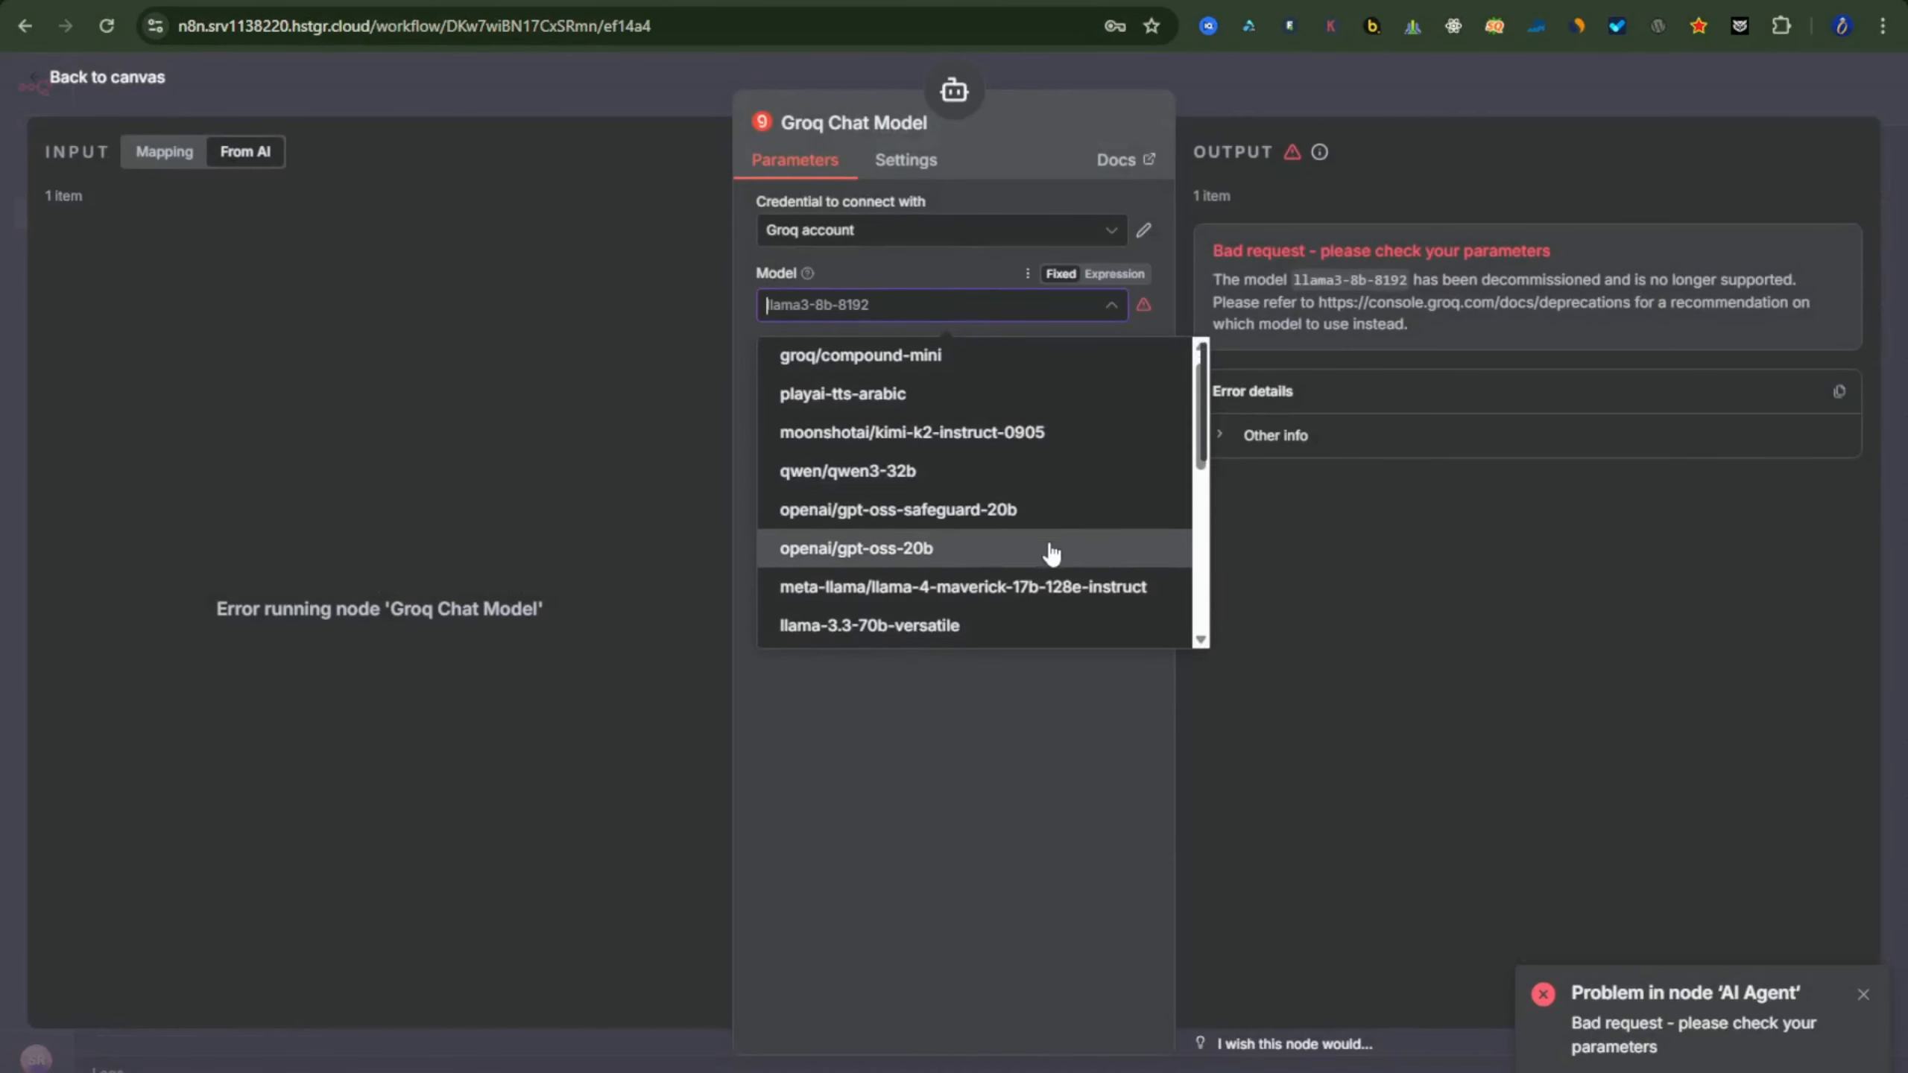
scroll(1037, 497, down, 3)
scroll(921, 436, down, 3)
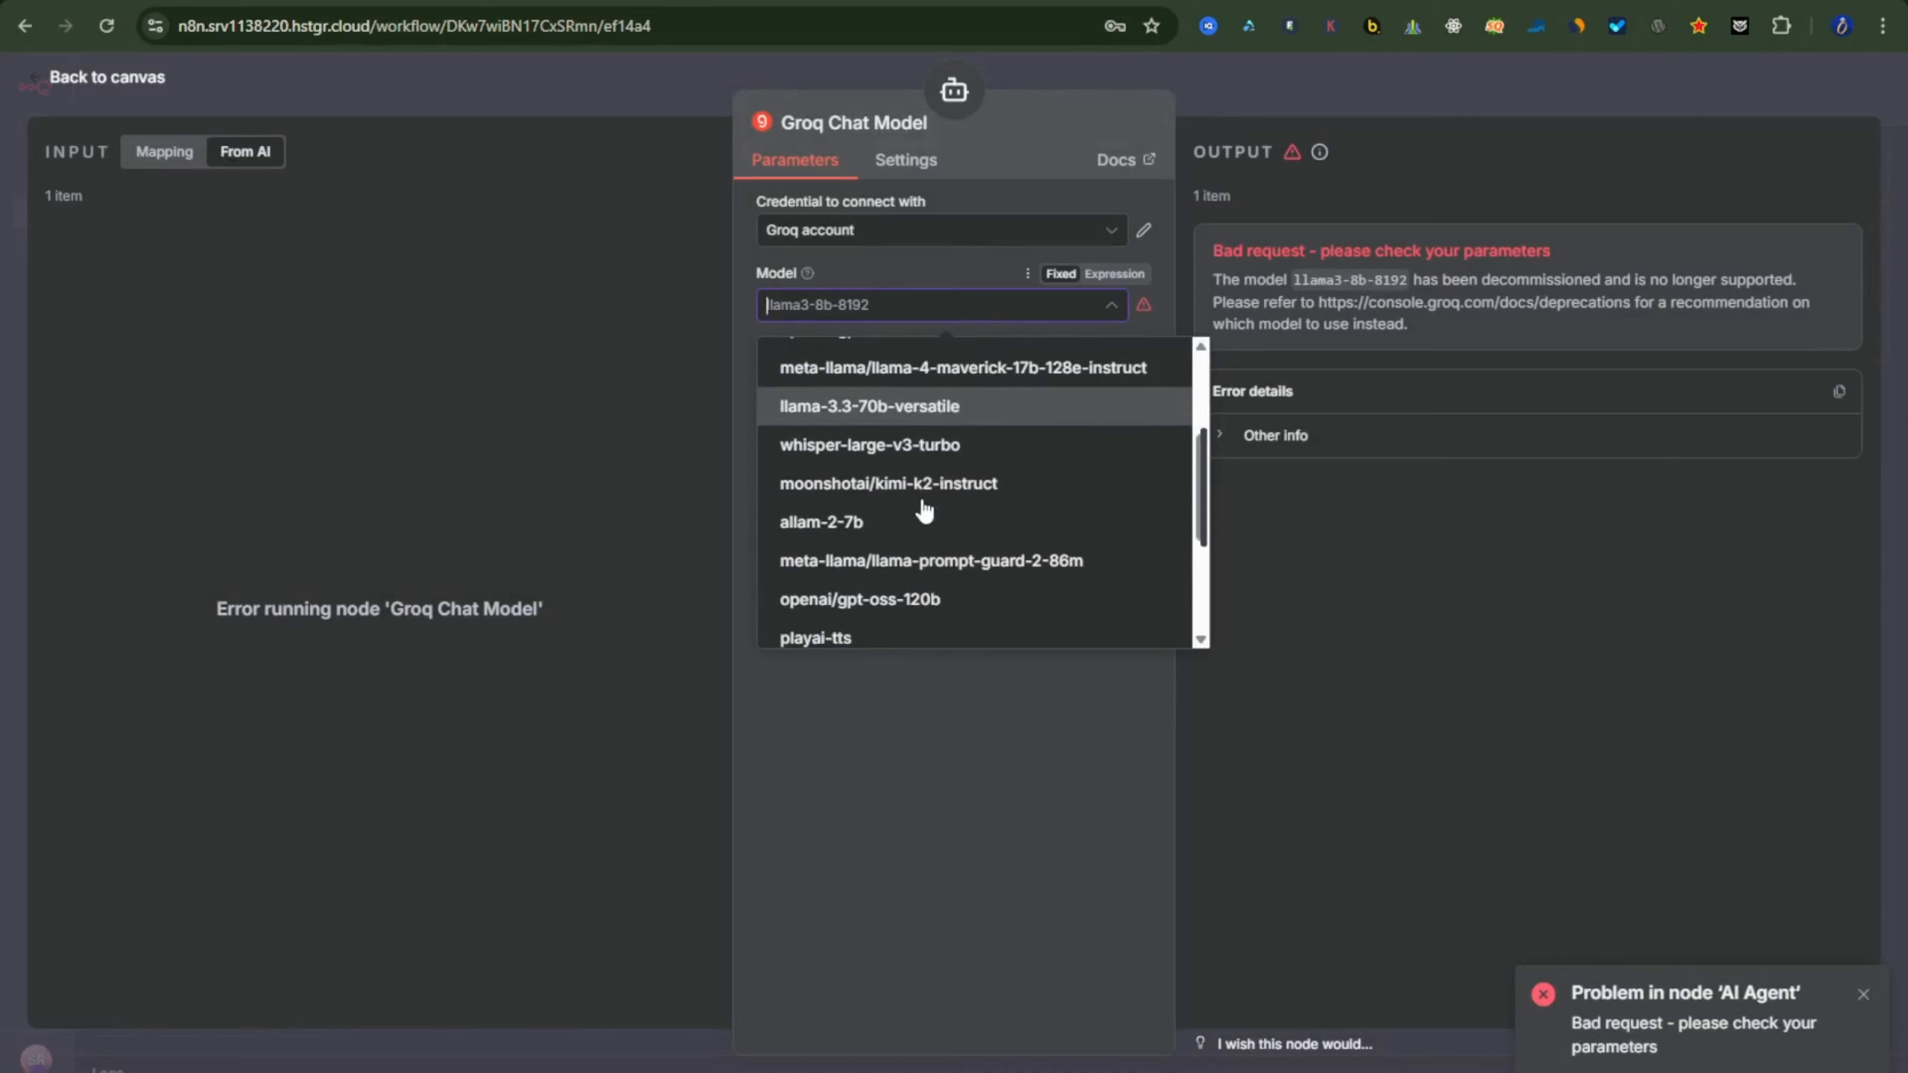
scroll(901, 390, up, 3)
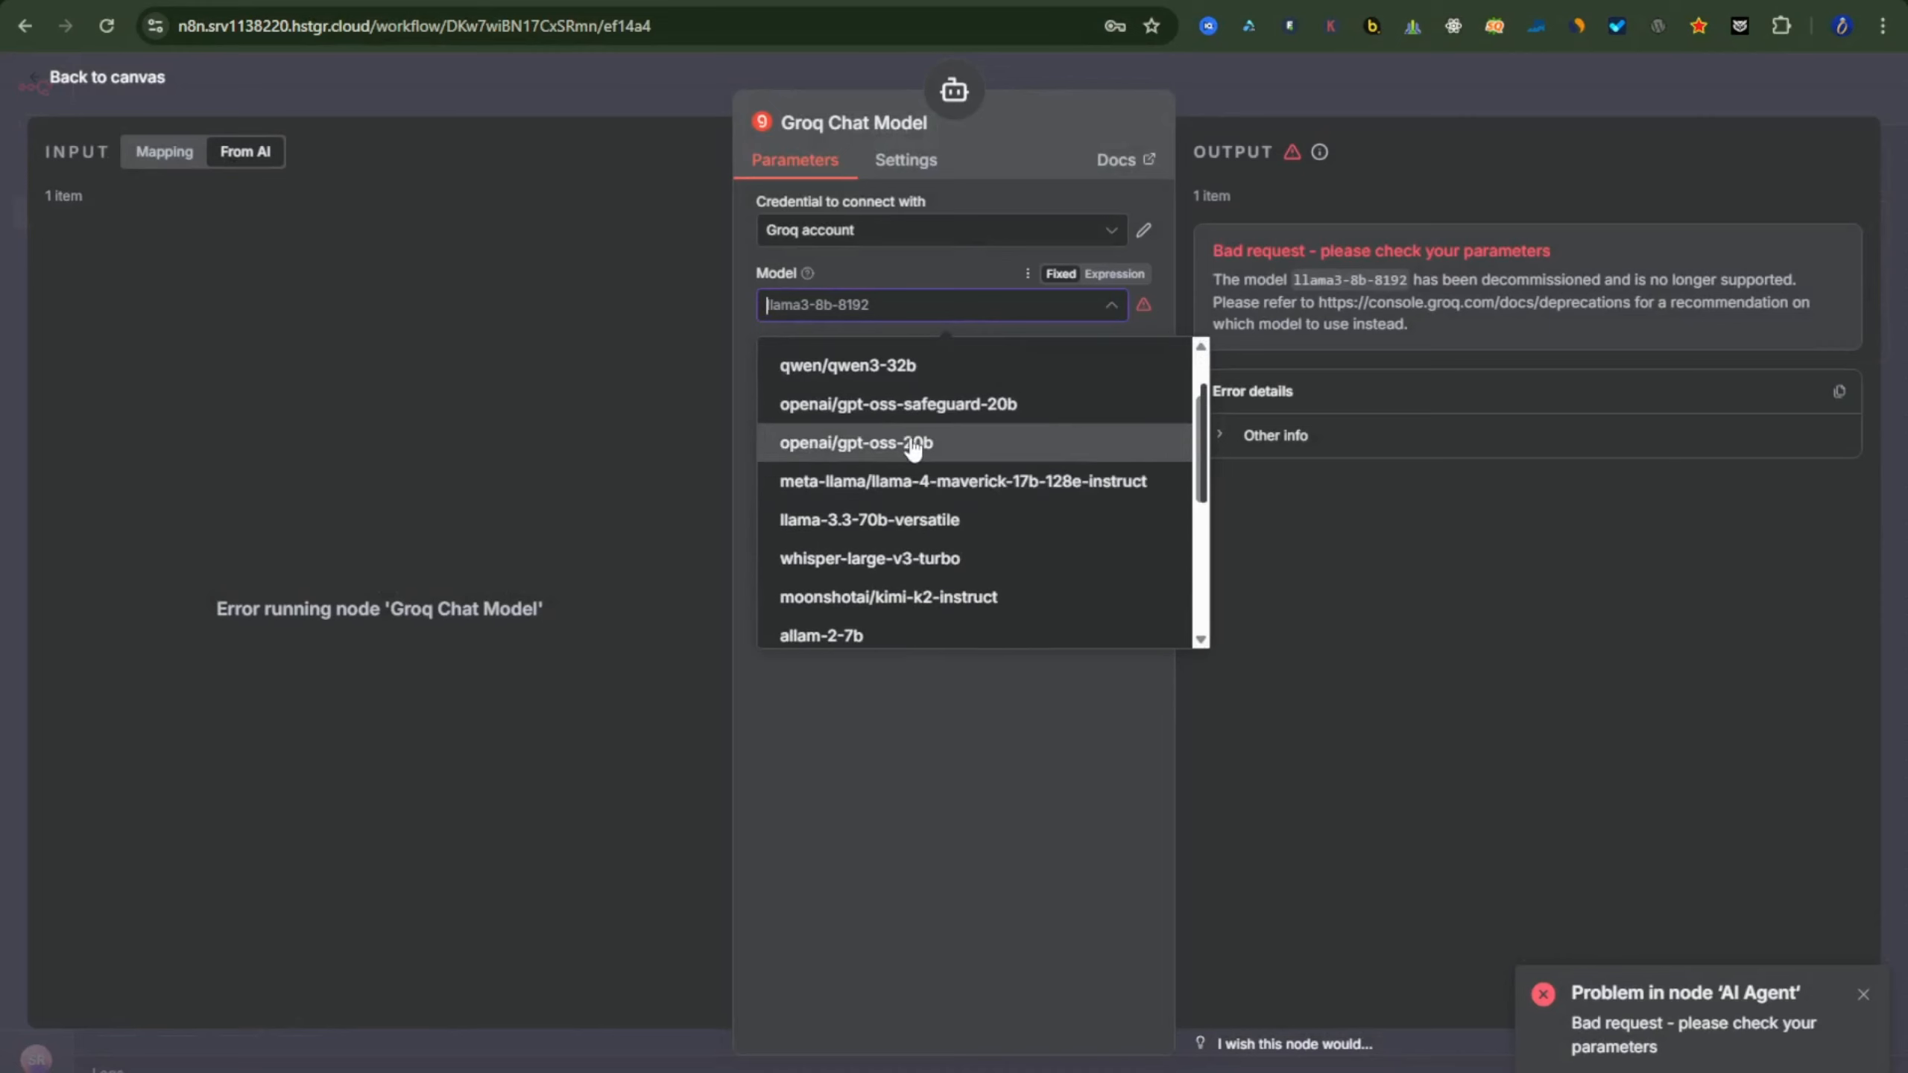
scroll(908, 489, down, 5)
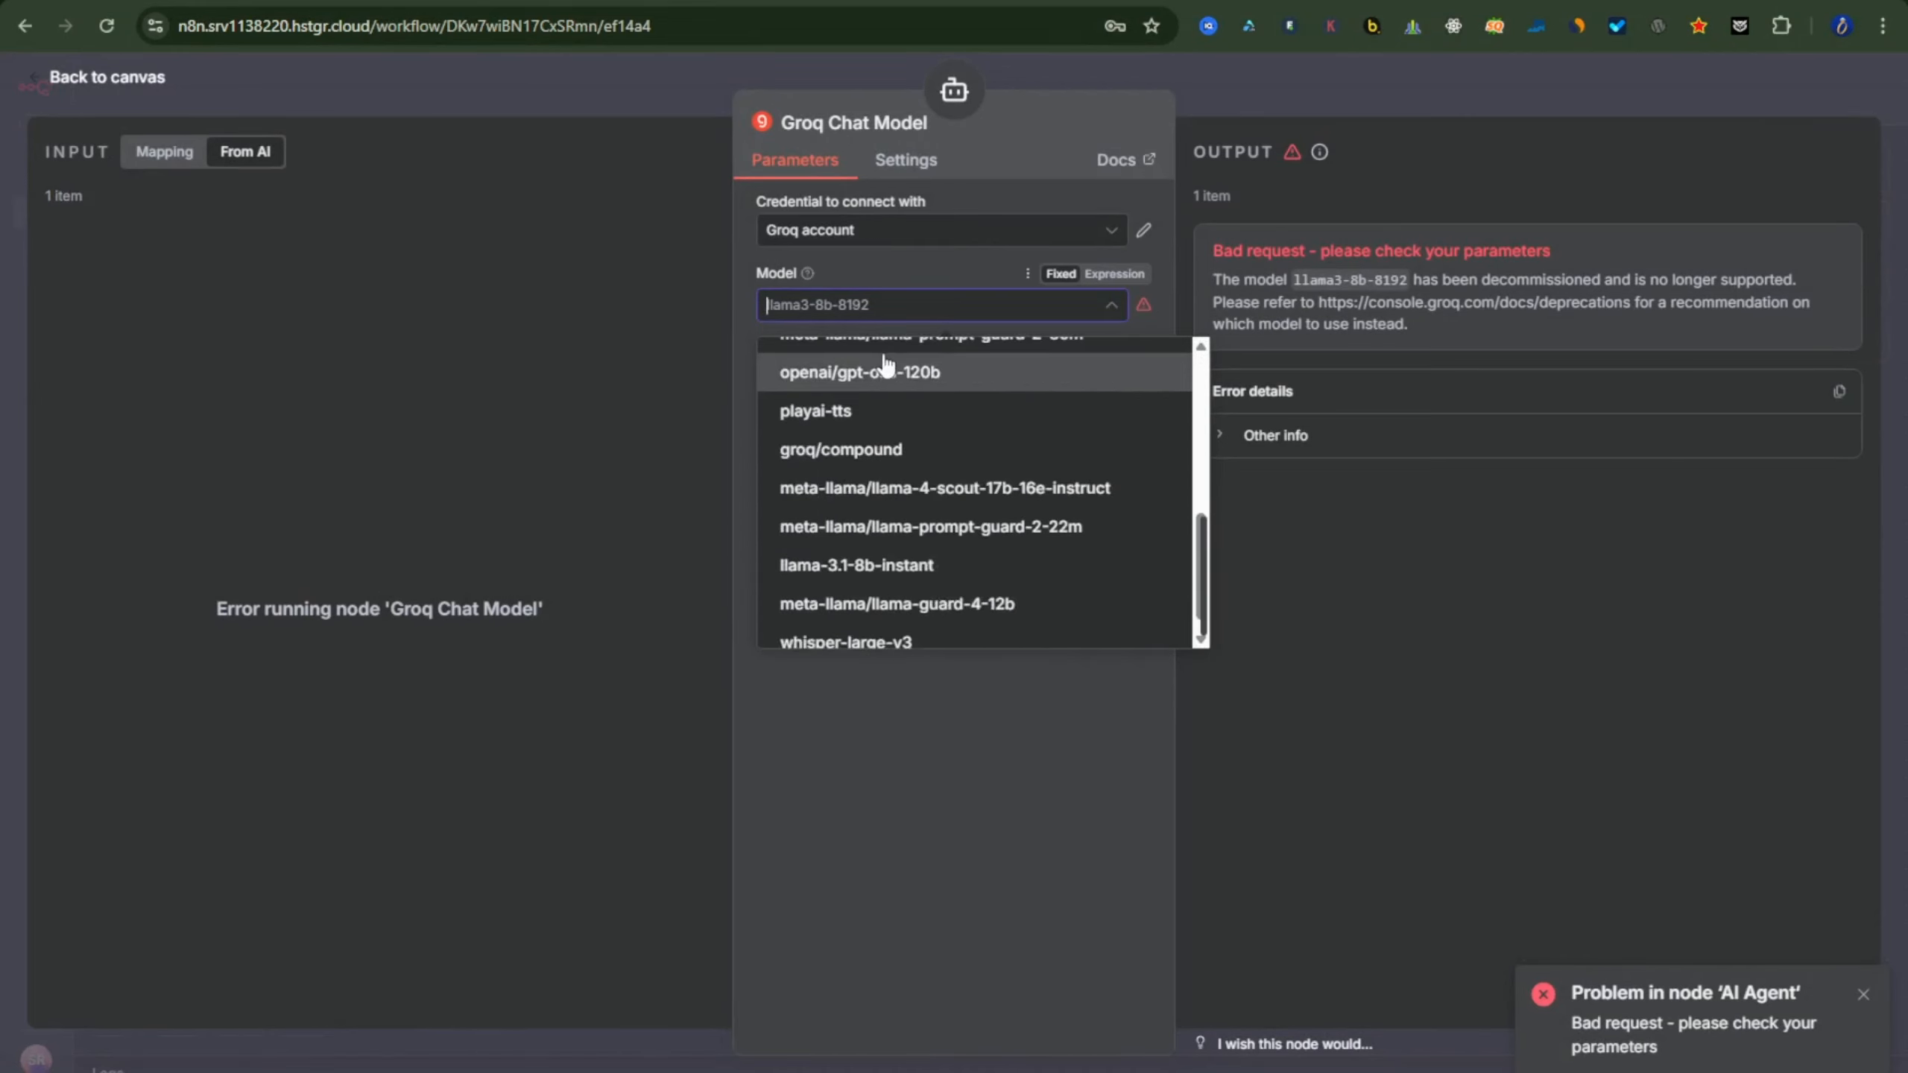
click(918, 389)
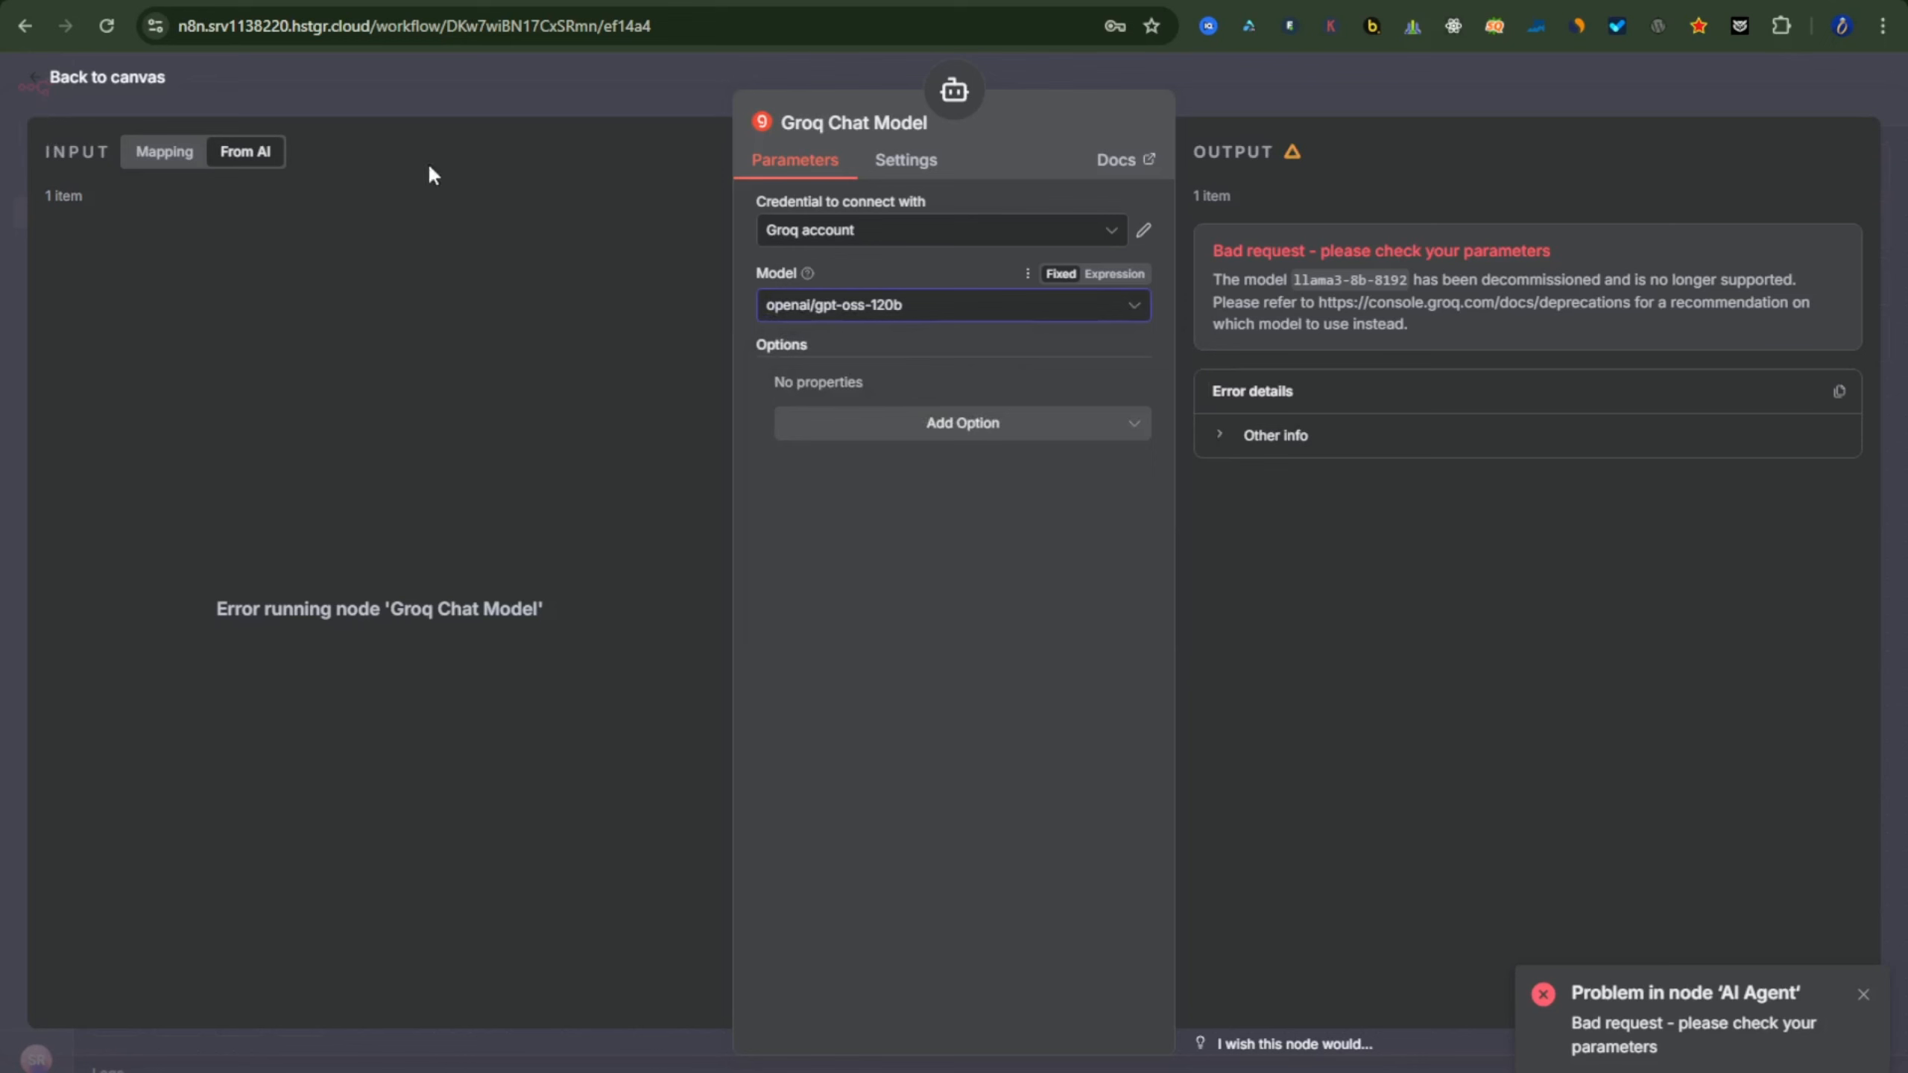
click(105, 78)
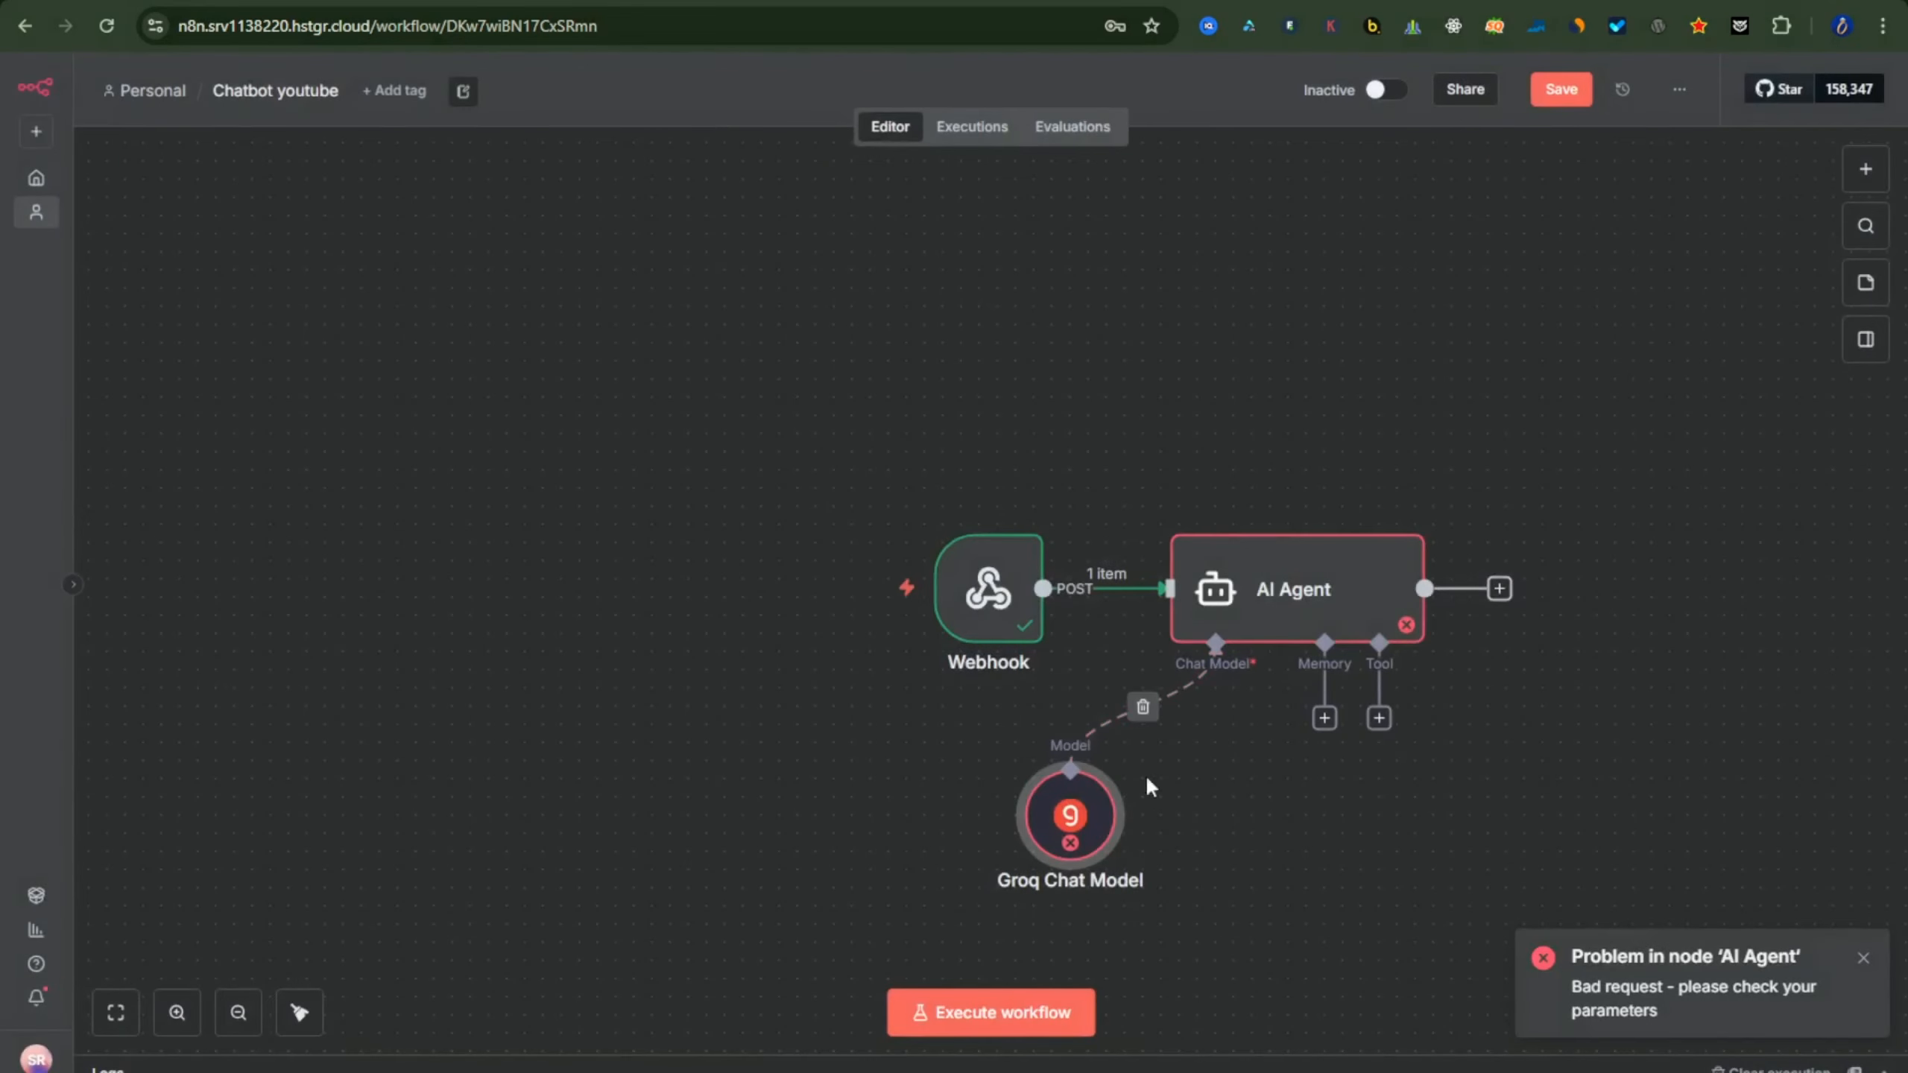
- Execute the n8n workflow and send "hello" from the Lovable chatbot preview
click(969, 1012)
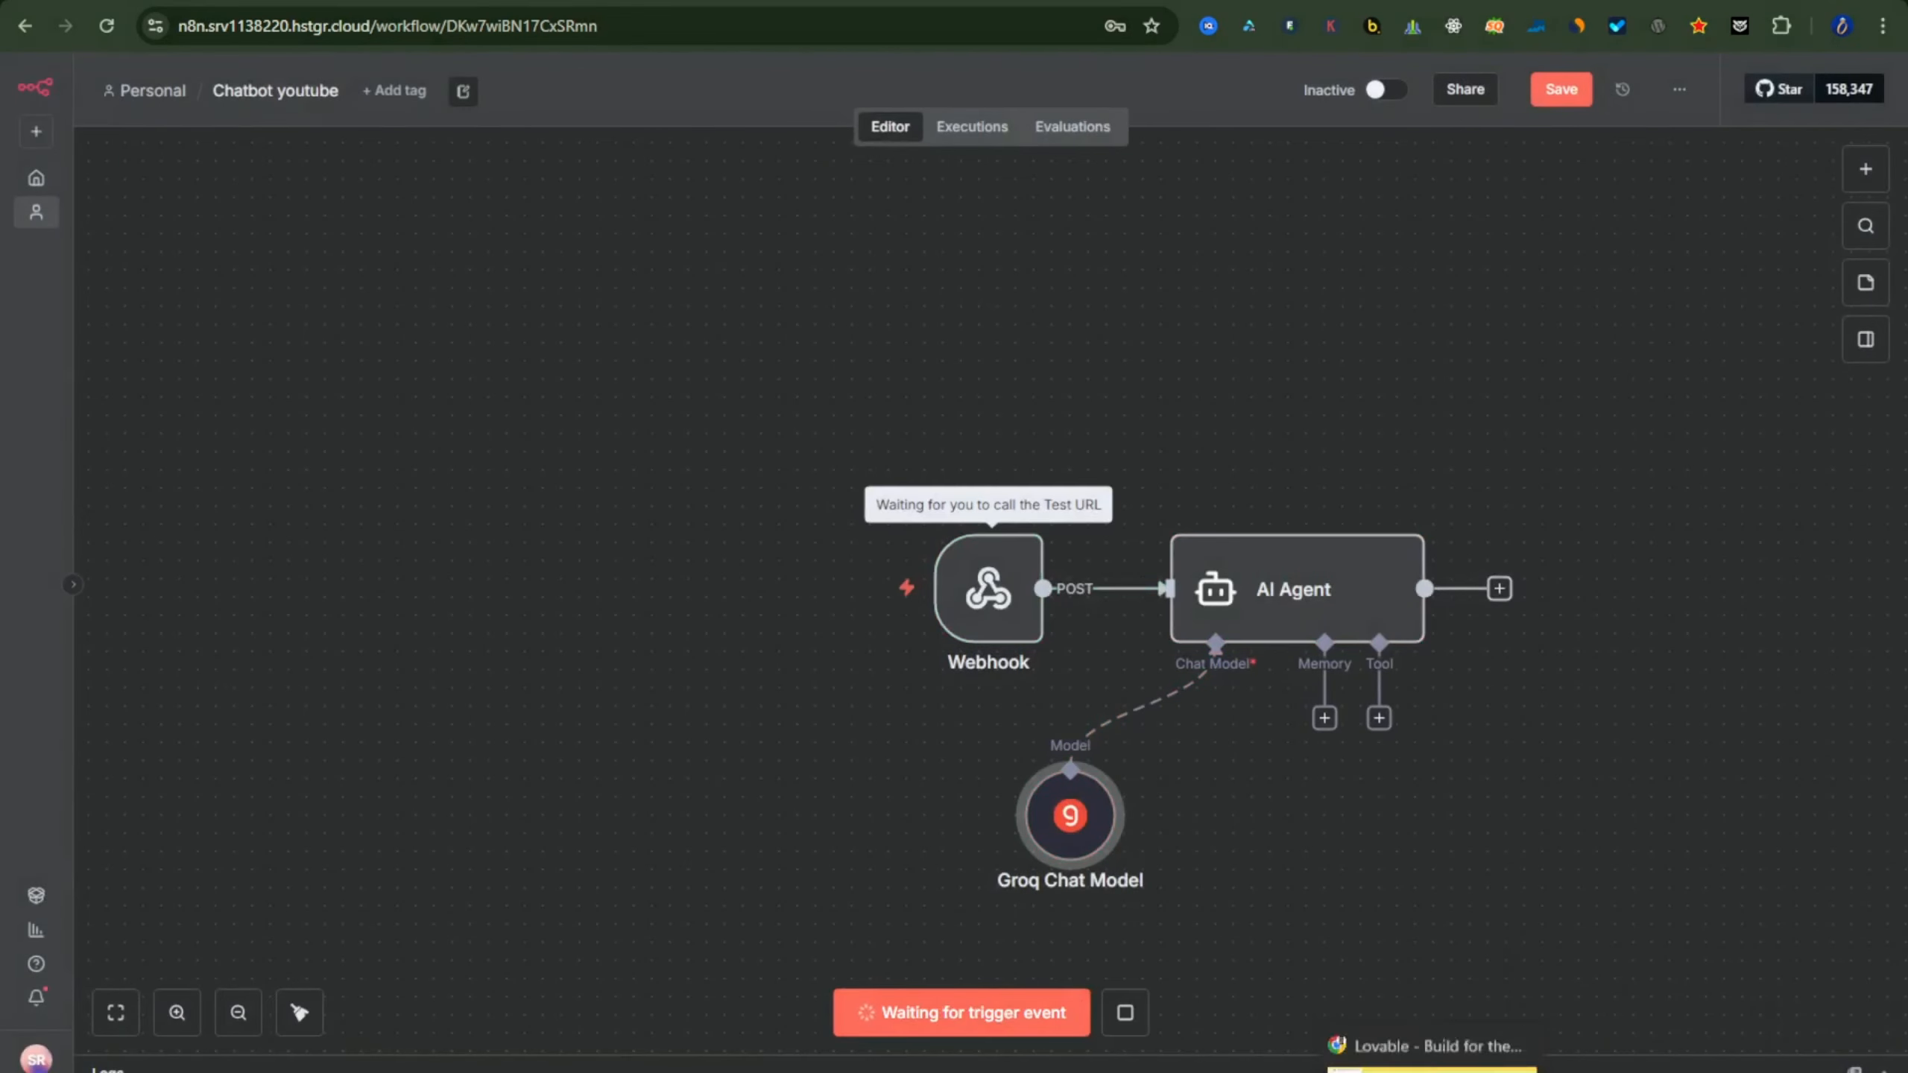
click(1432, 1070)
click(900, 1022)
text(hello)
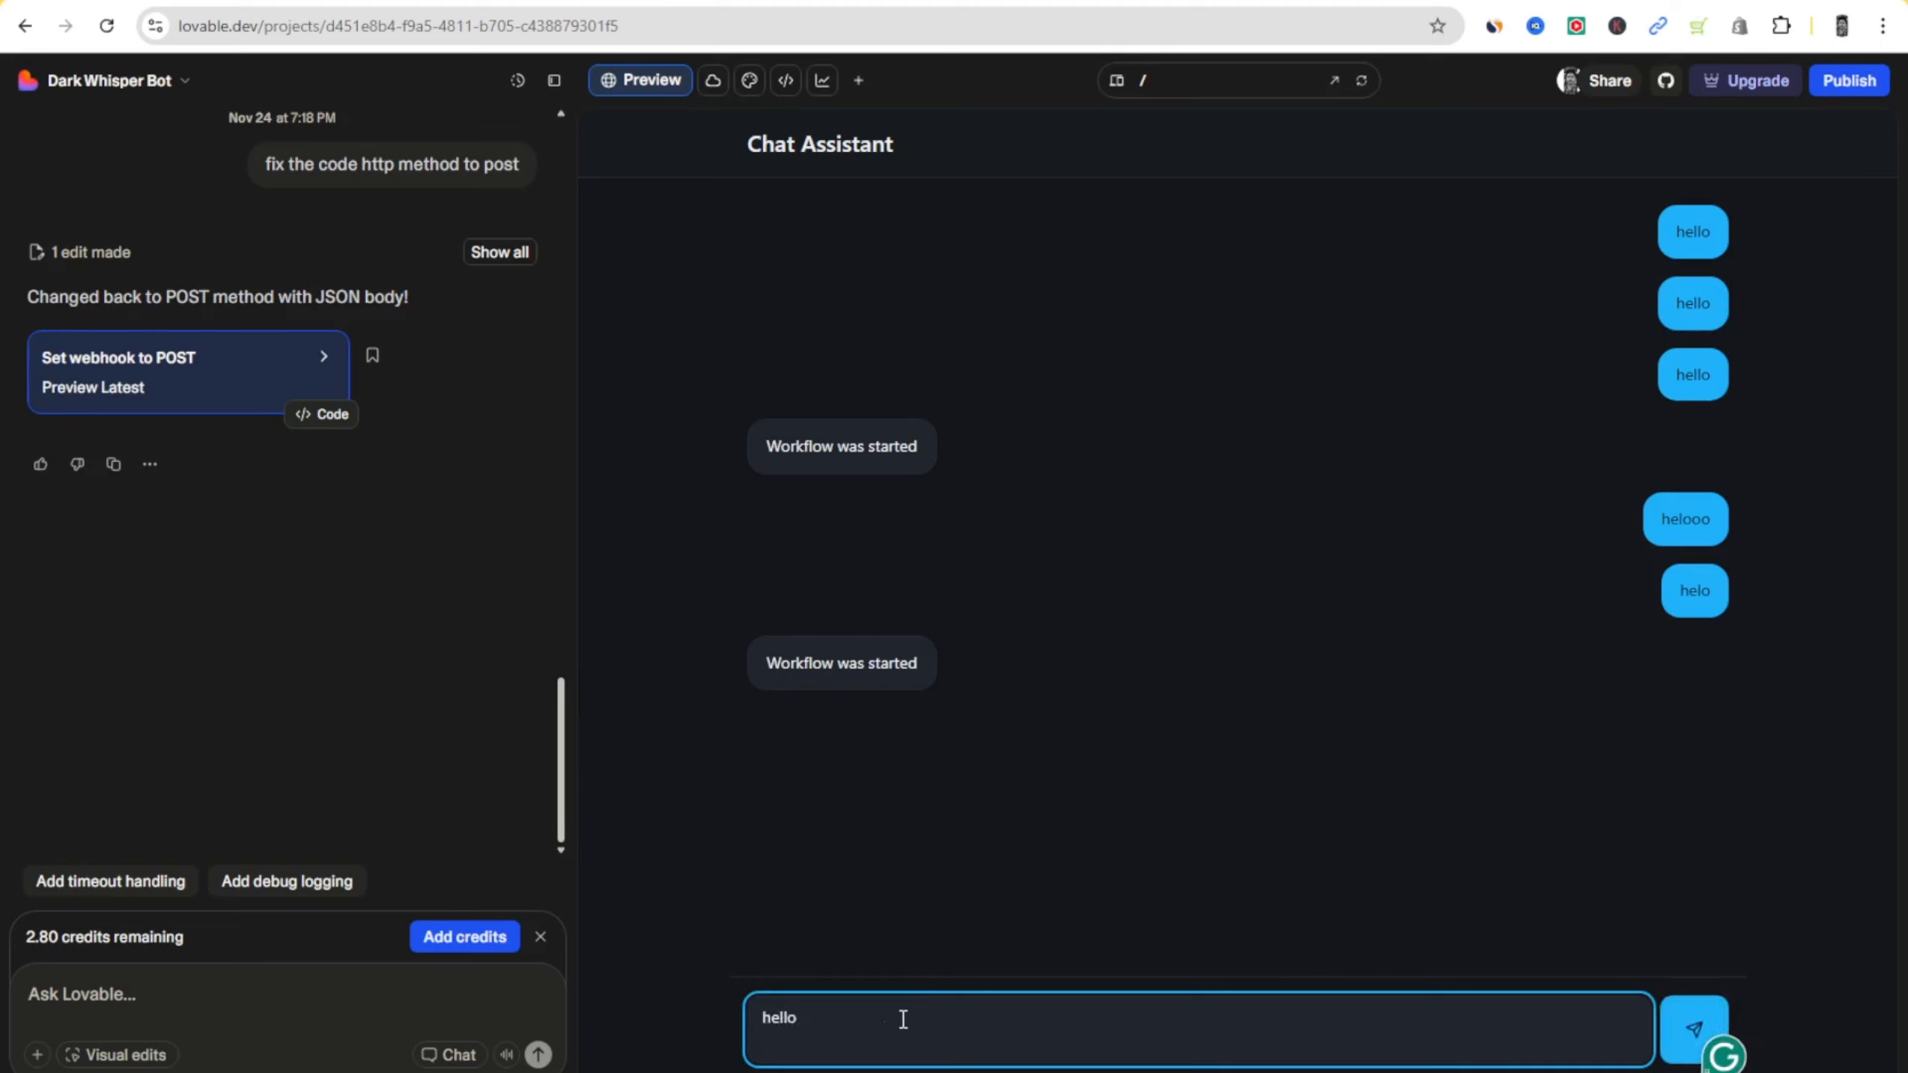
key(Return)
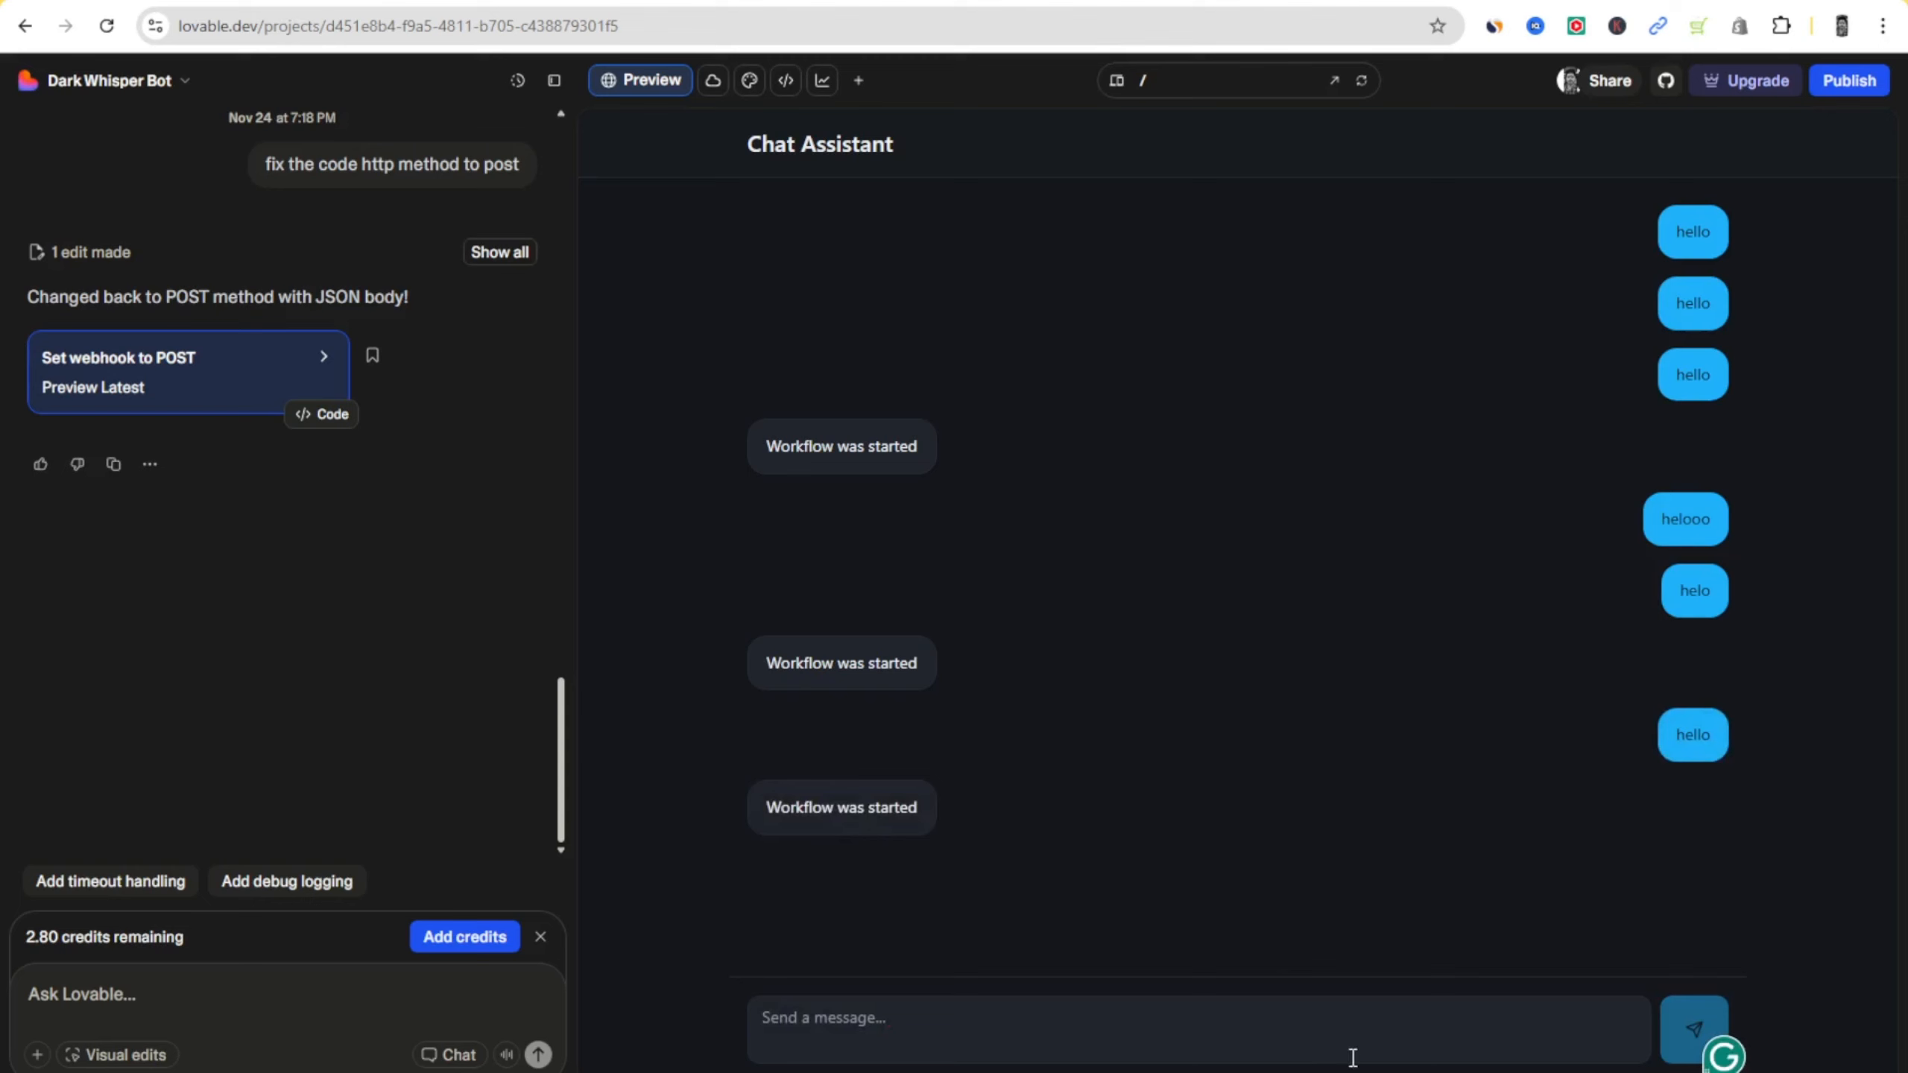
- Compare the workflow run in n8n with the chatbot's reply in Lovable, and examine the Groq Chat Model node's input and output
click(1133, 1071)
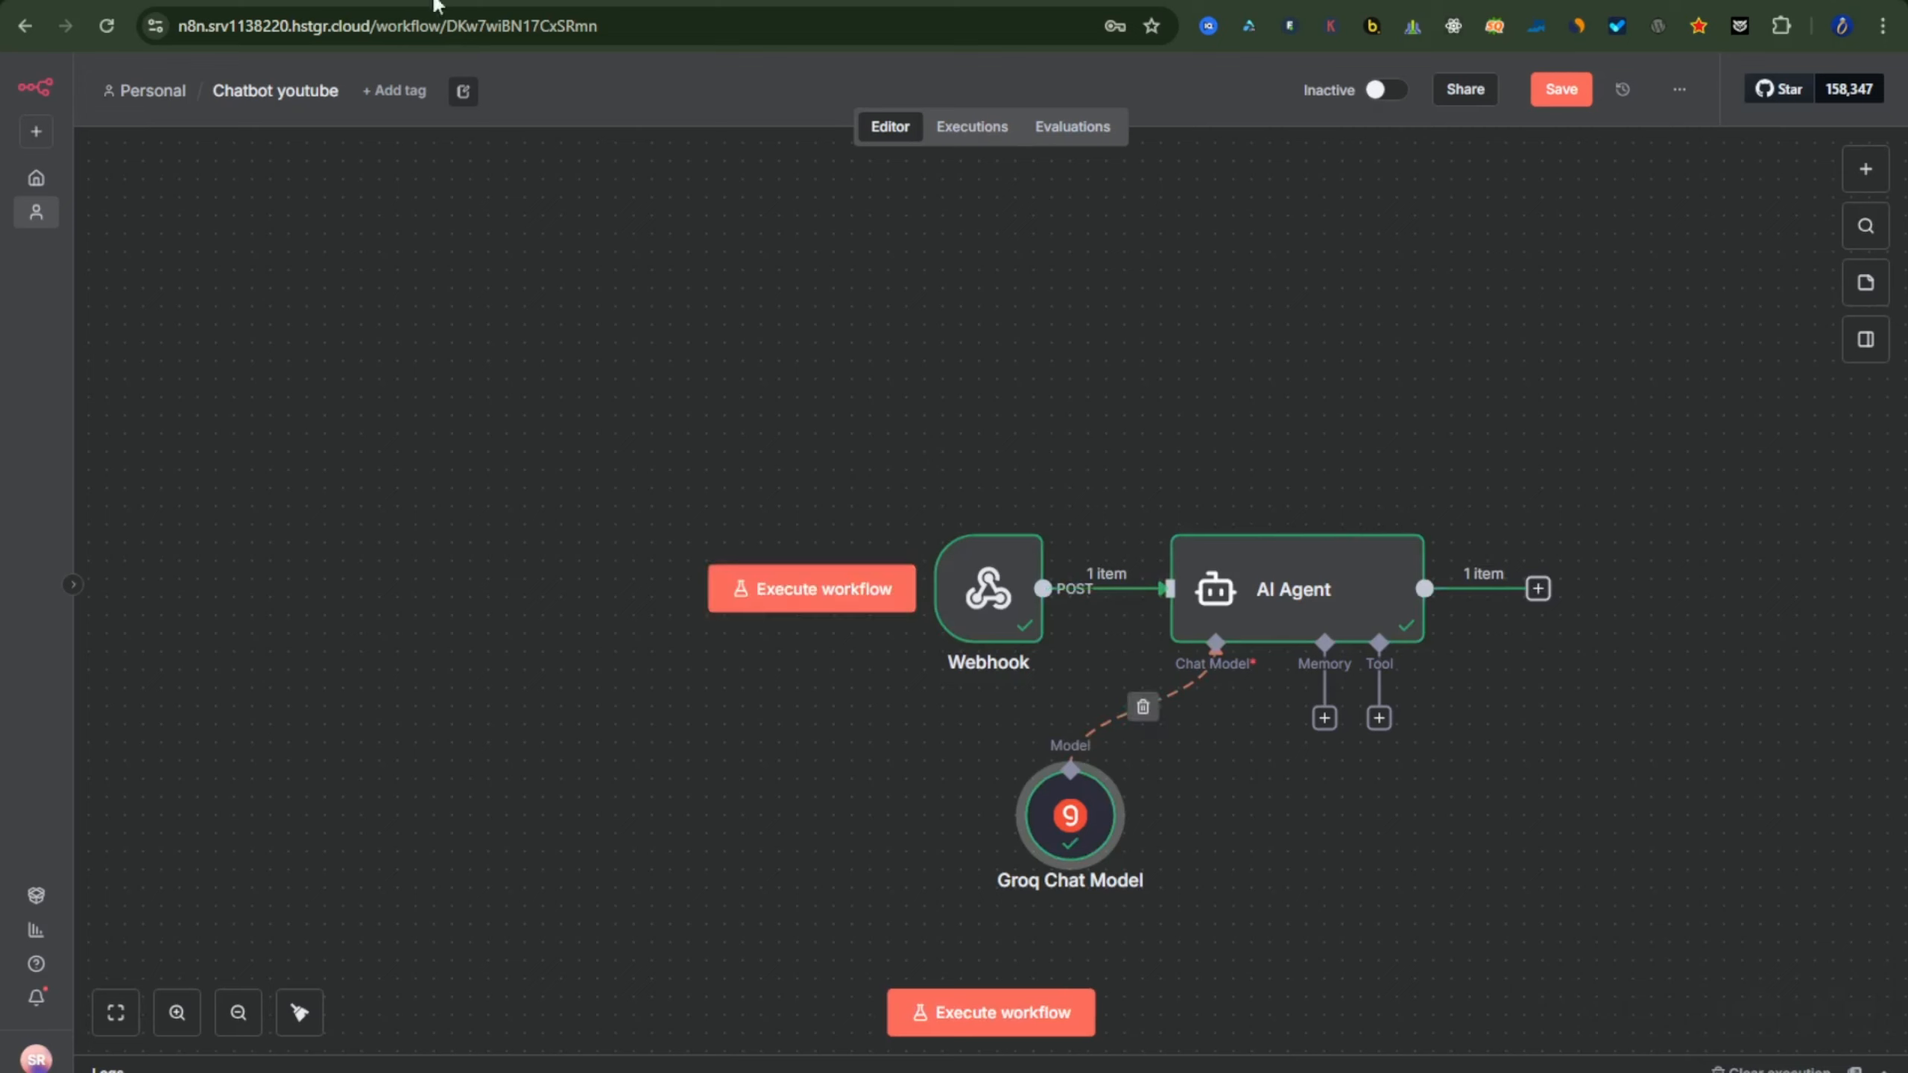
mouse_move(1431, 1066)
click(1431, 991)
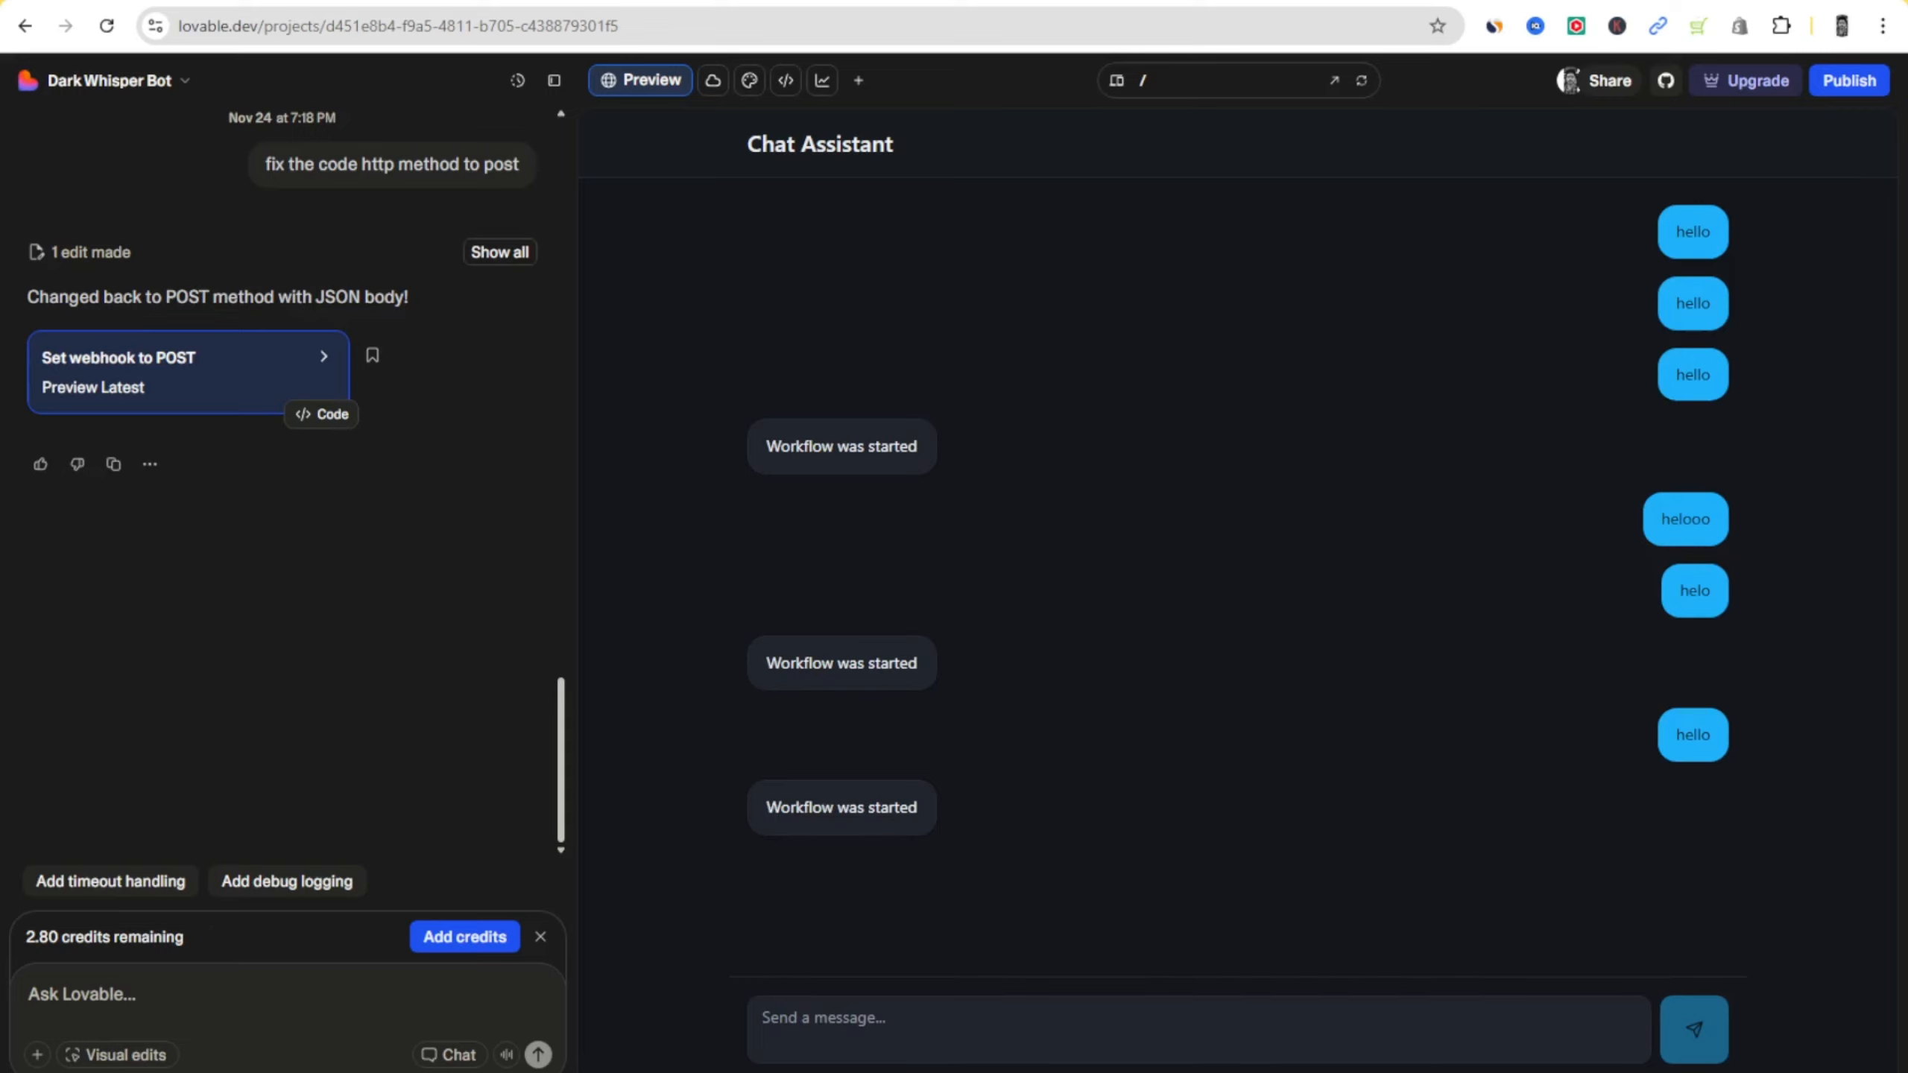
click(1390, 1070)
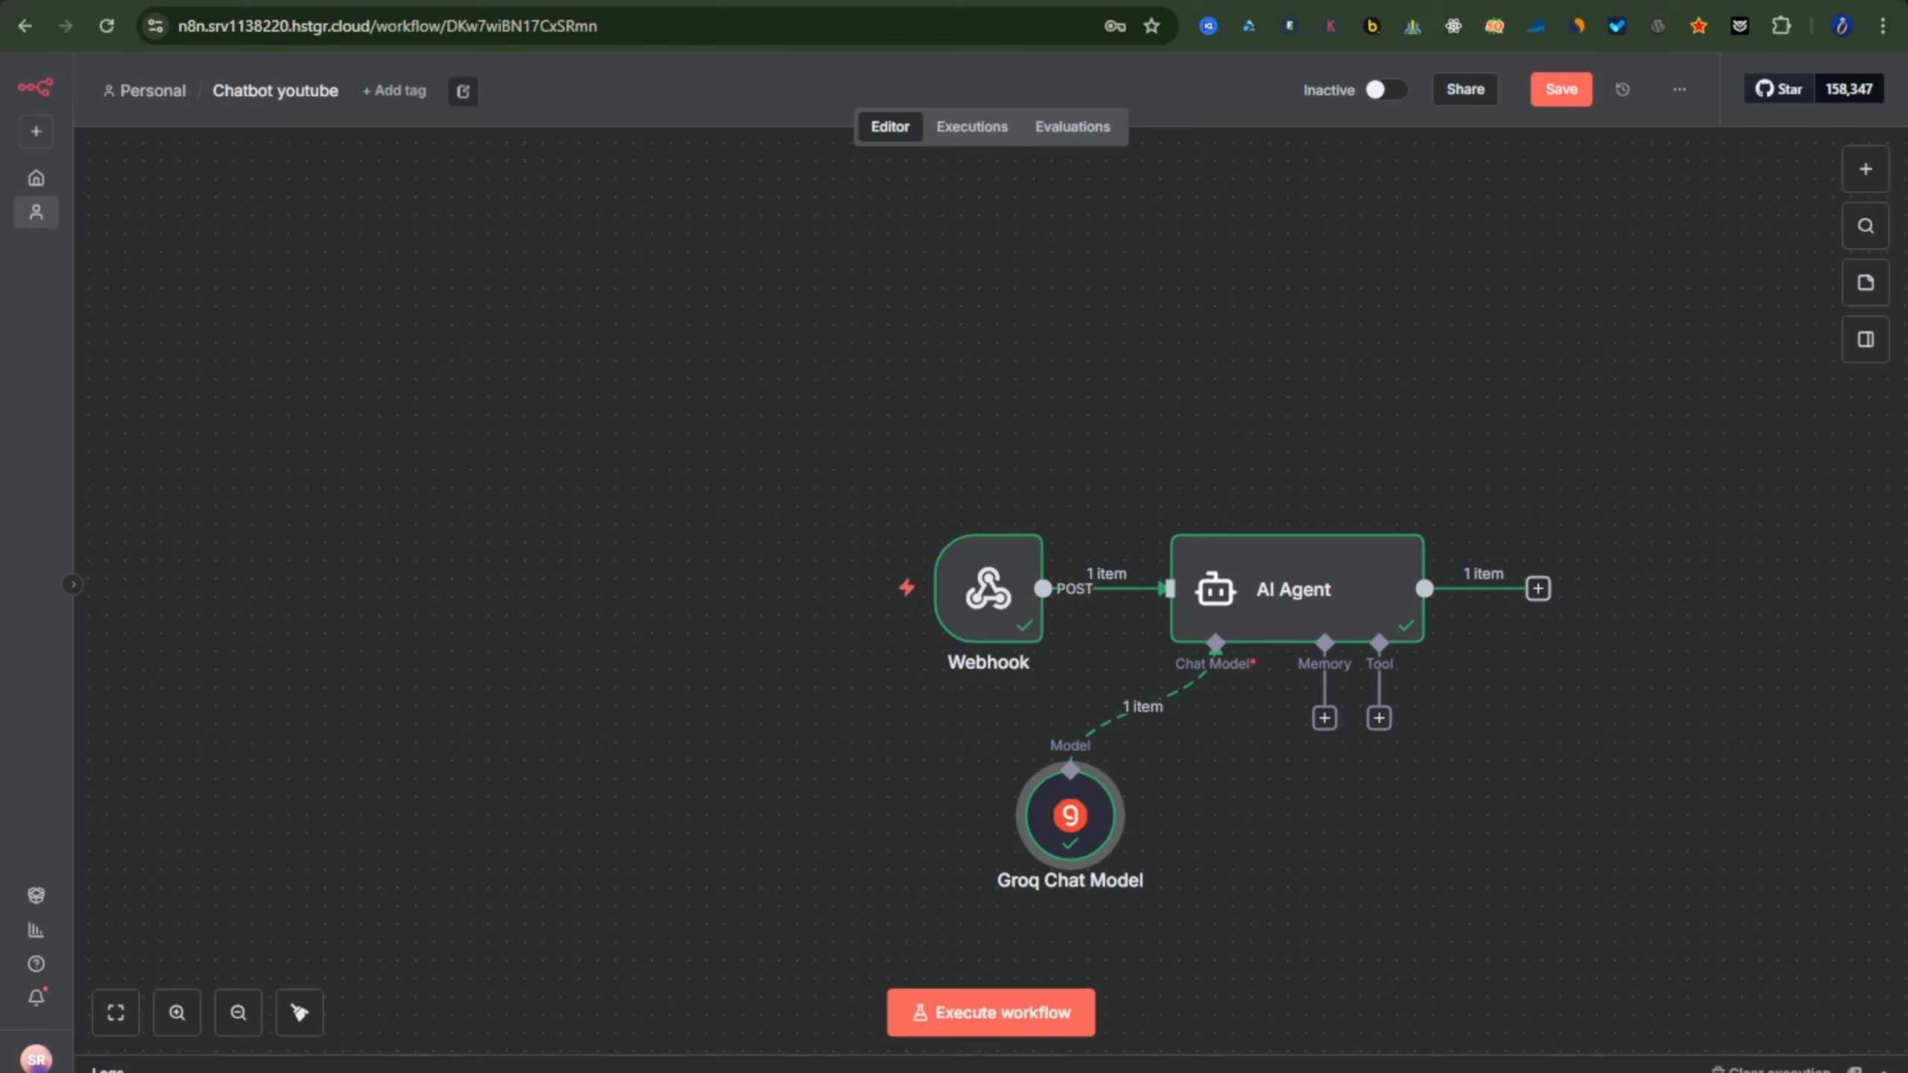
double_click(1065, 826)
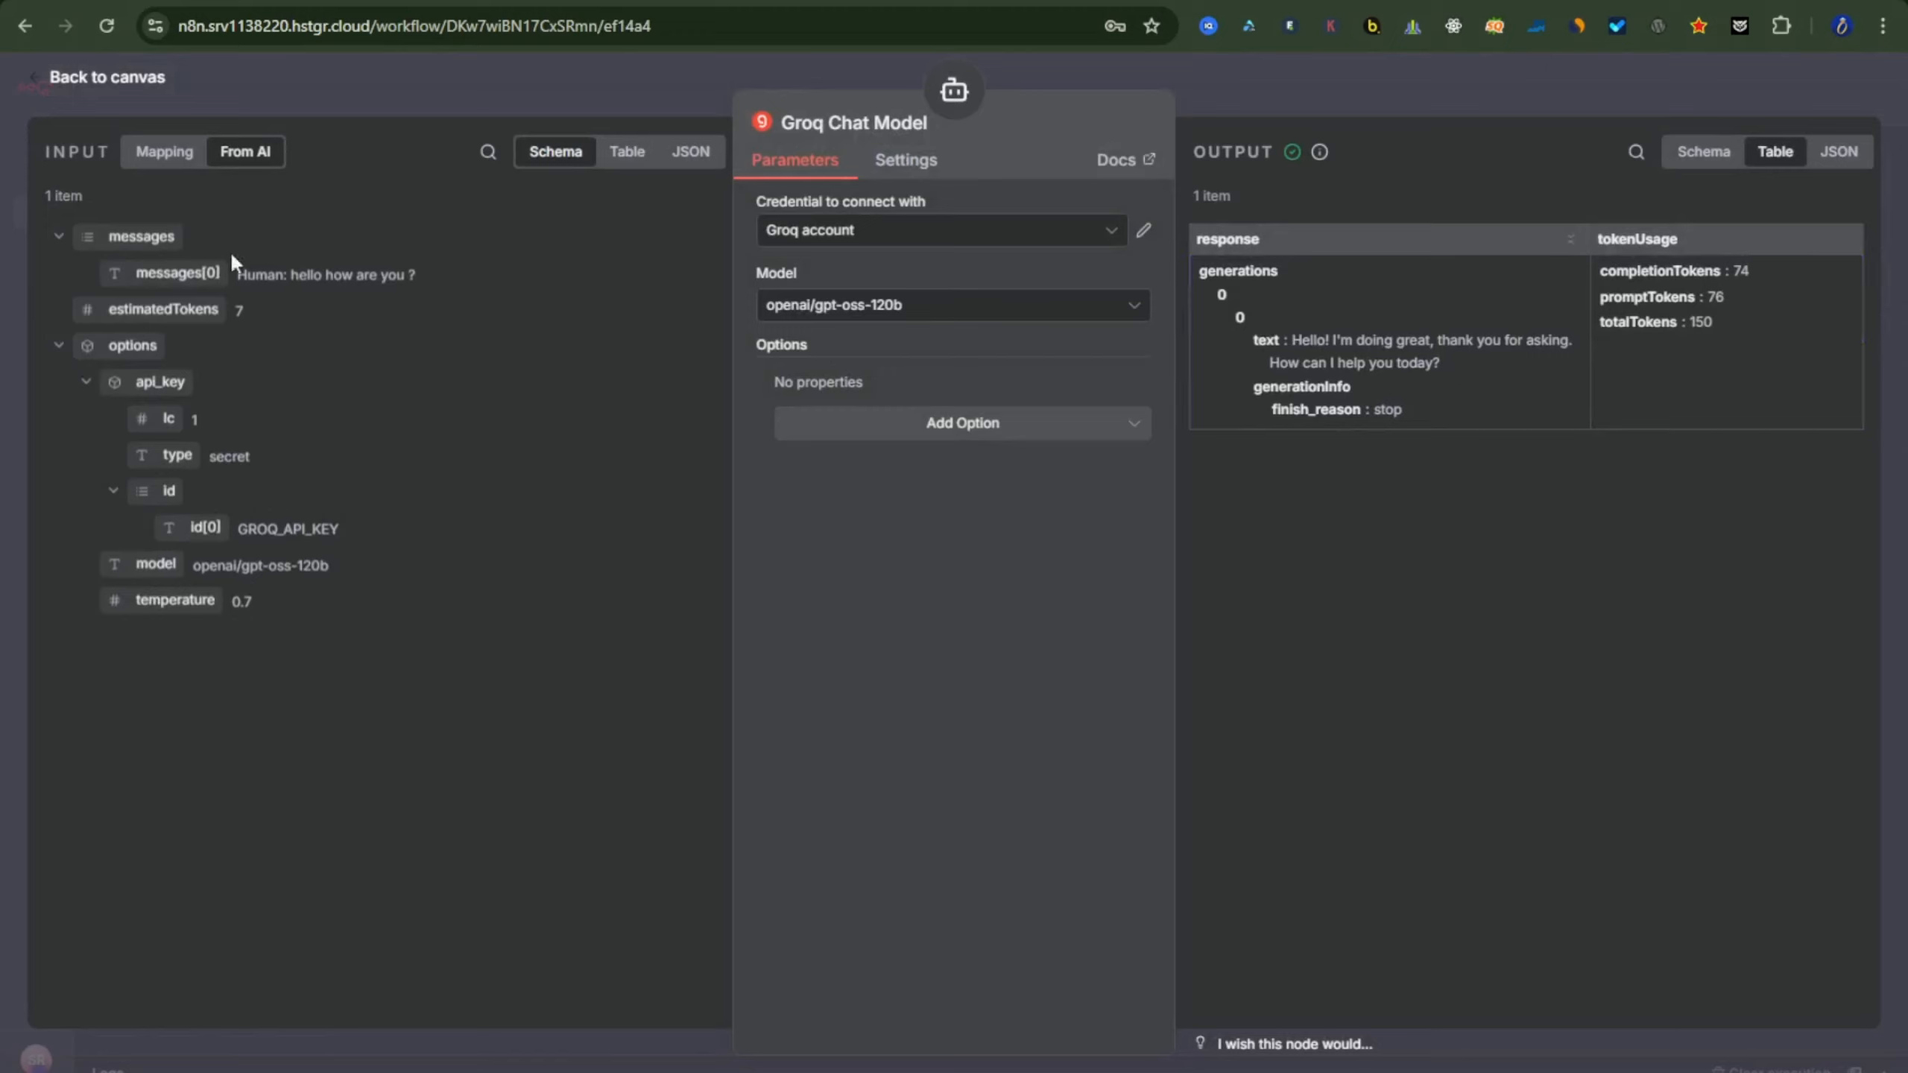
click(59, 76)
- Examine the AI Agent node's webhook message, fixed user prompt and output, and return to the canvas
double_click(1303, 616)
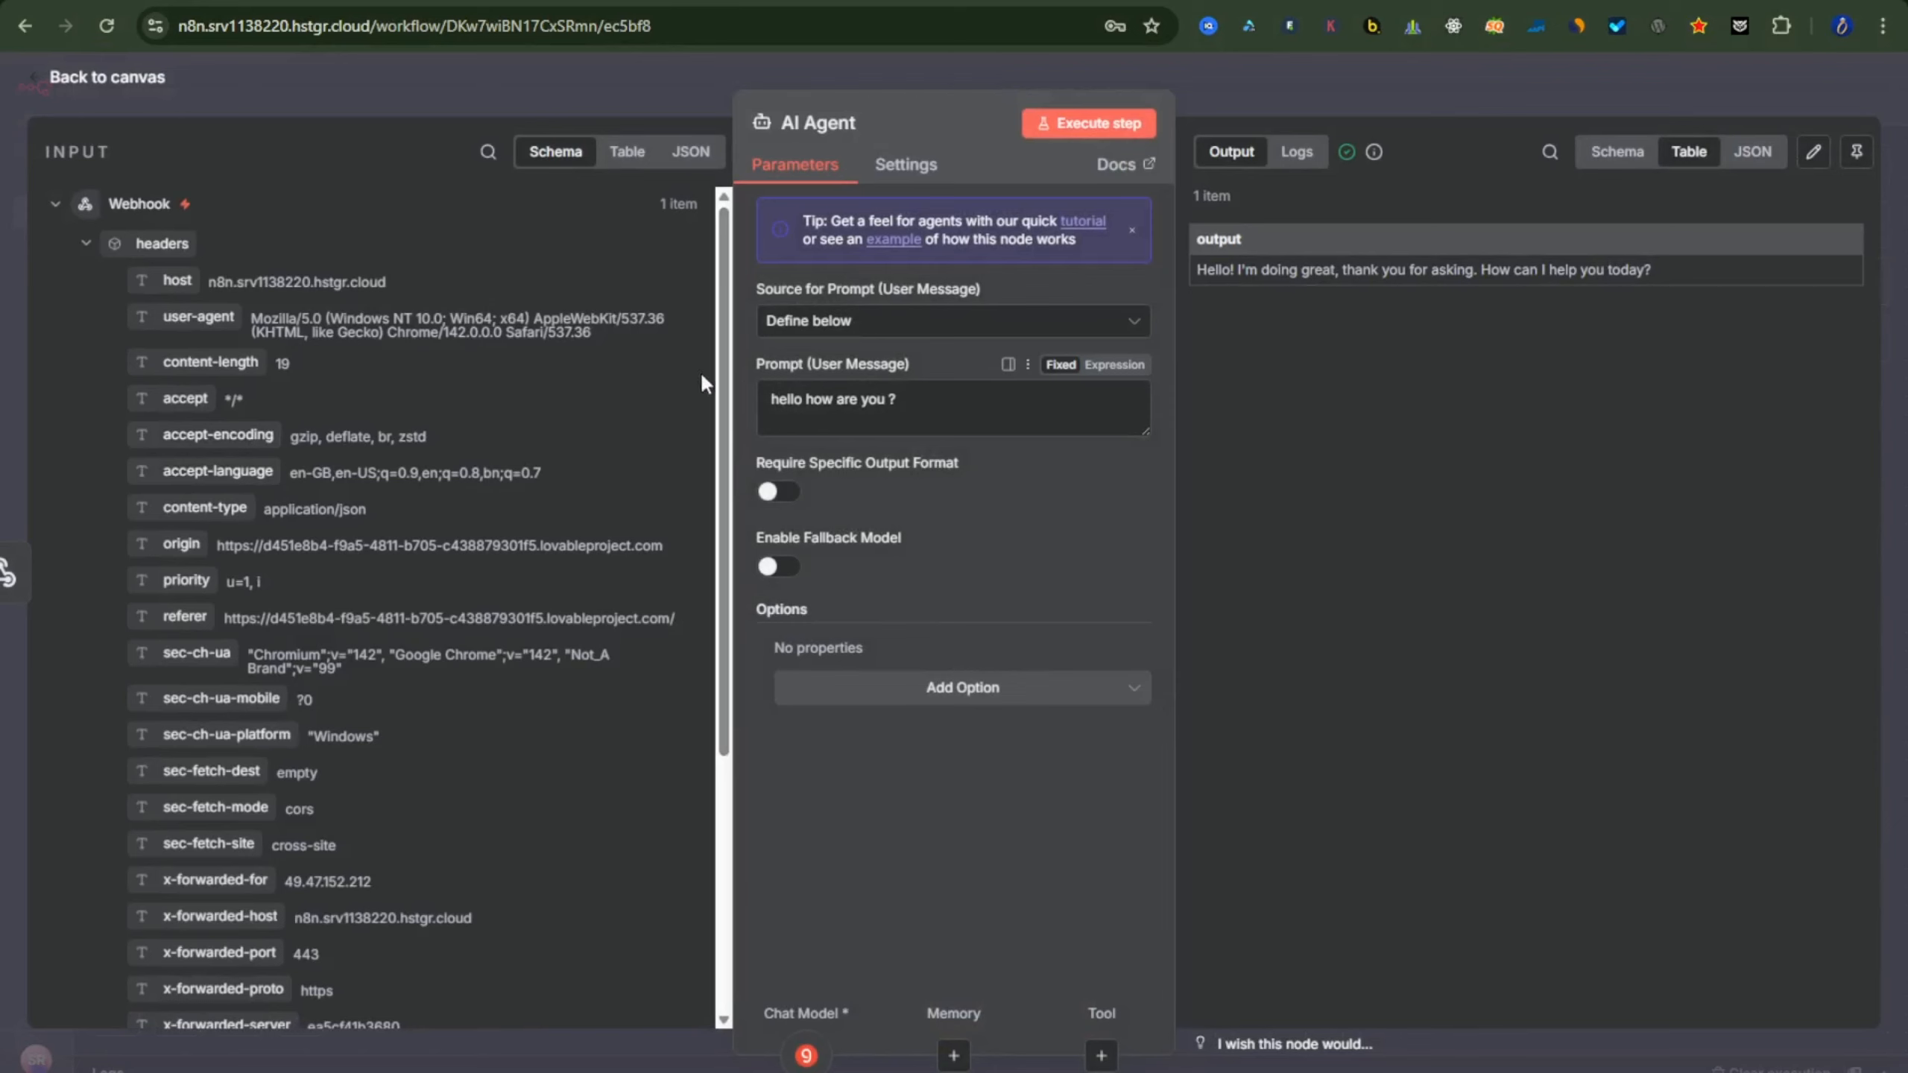
scroll(376, 526, down, 5)
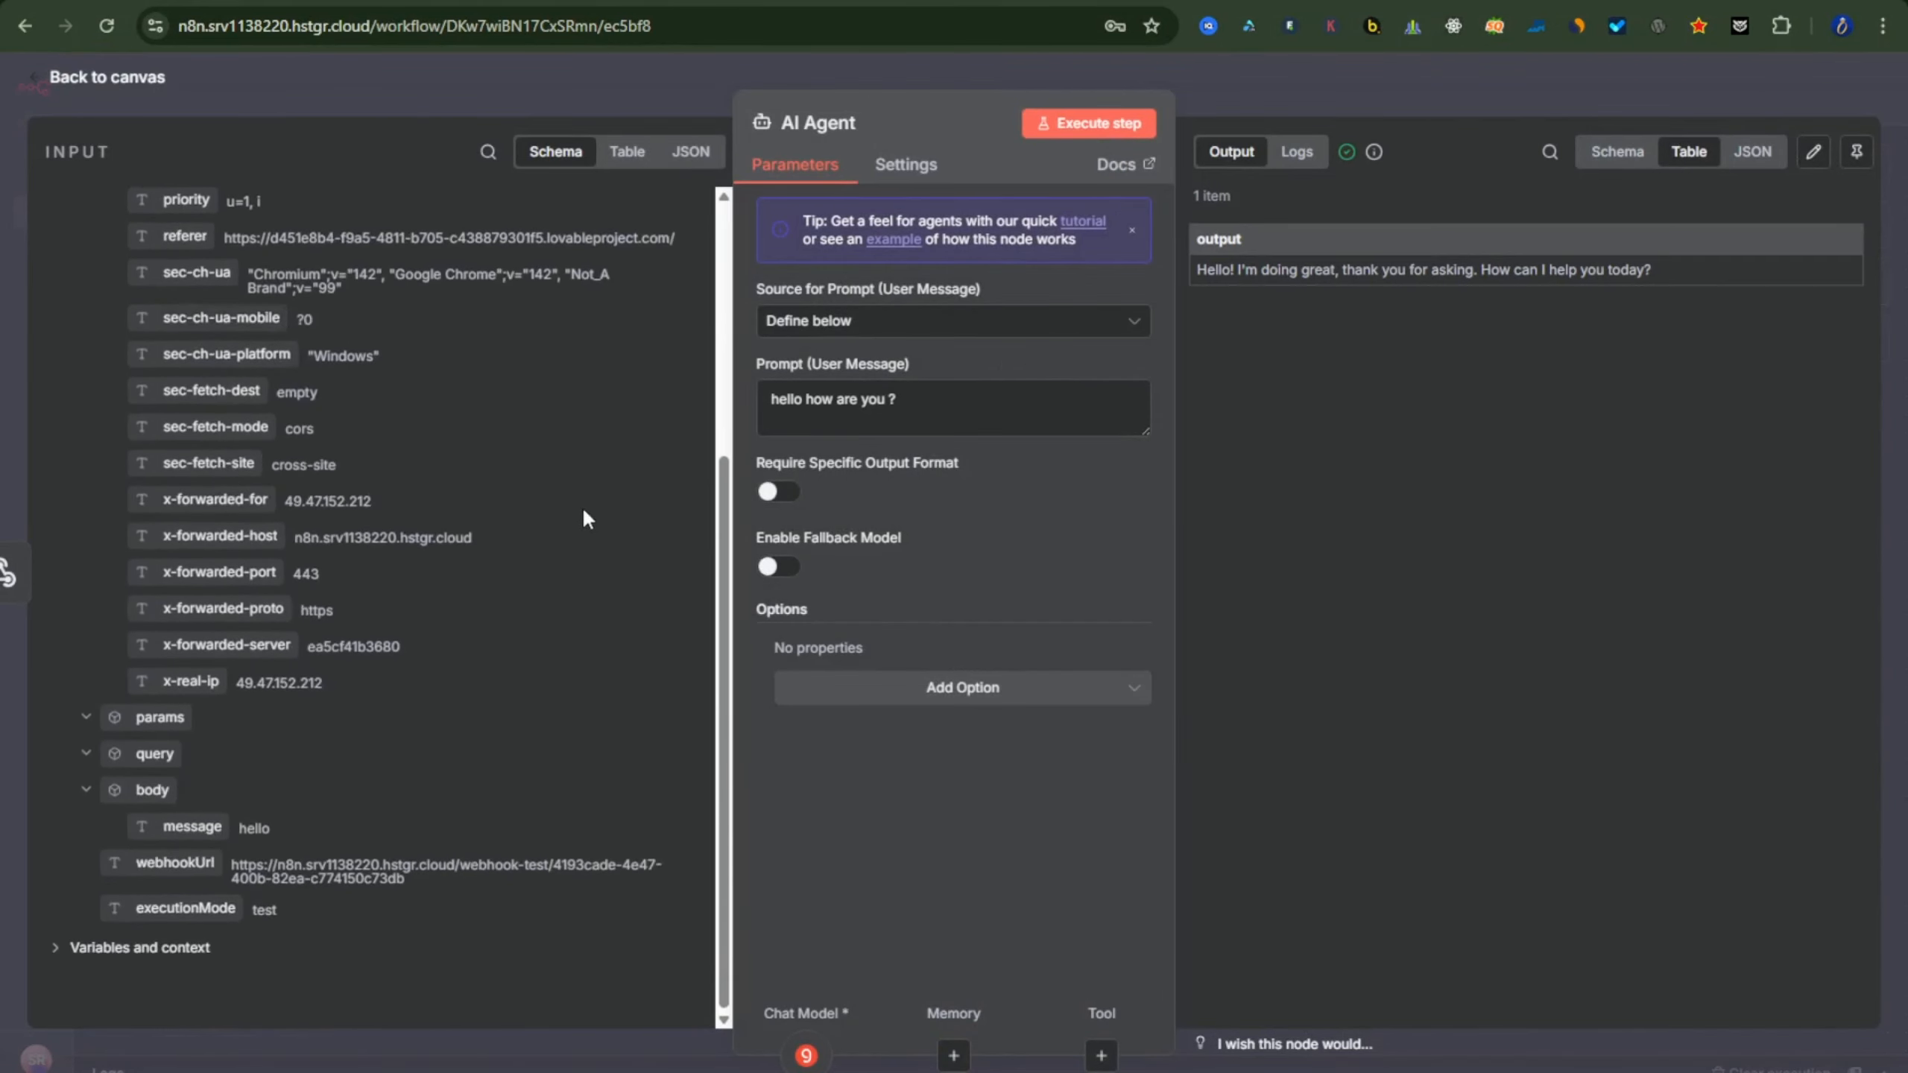
drag(908, 401, 758, 395)
click(910, 405)
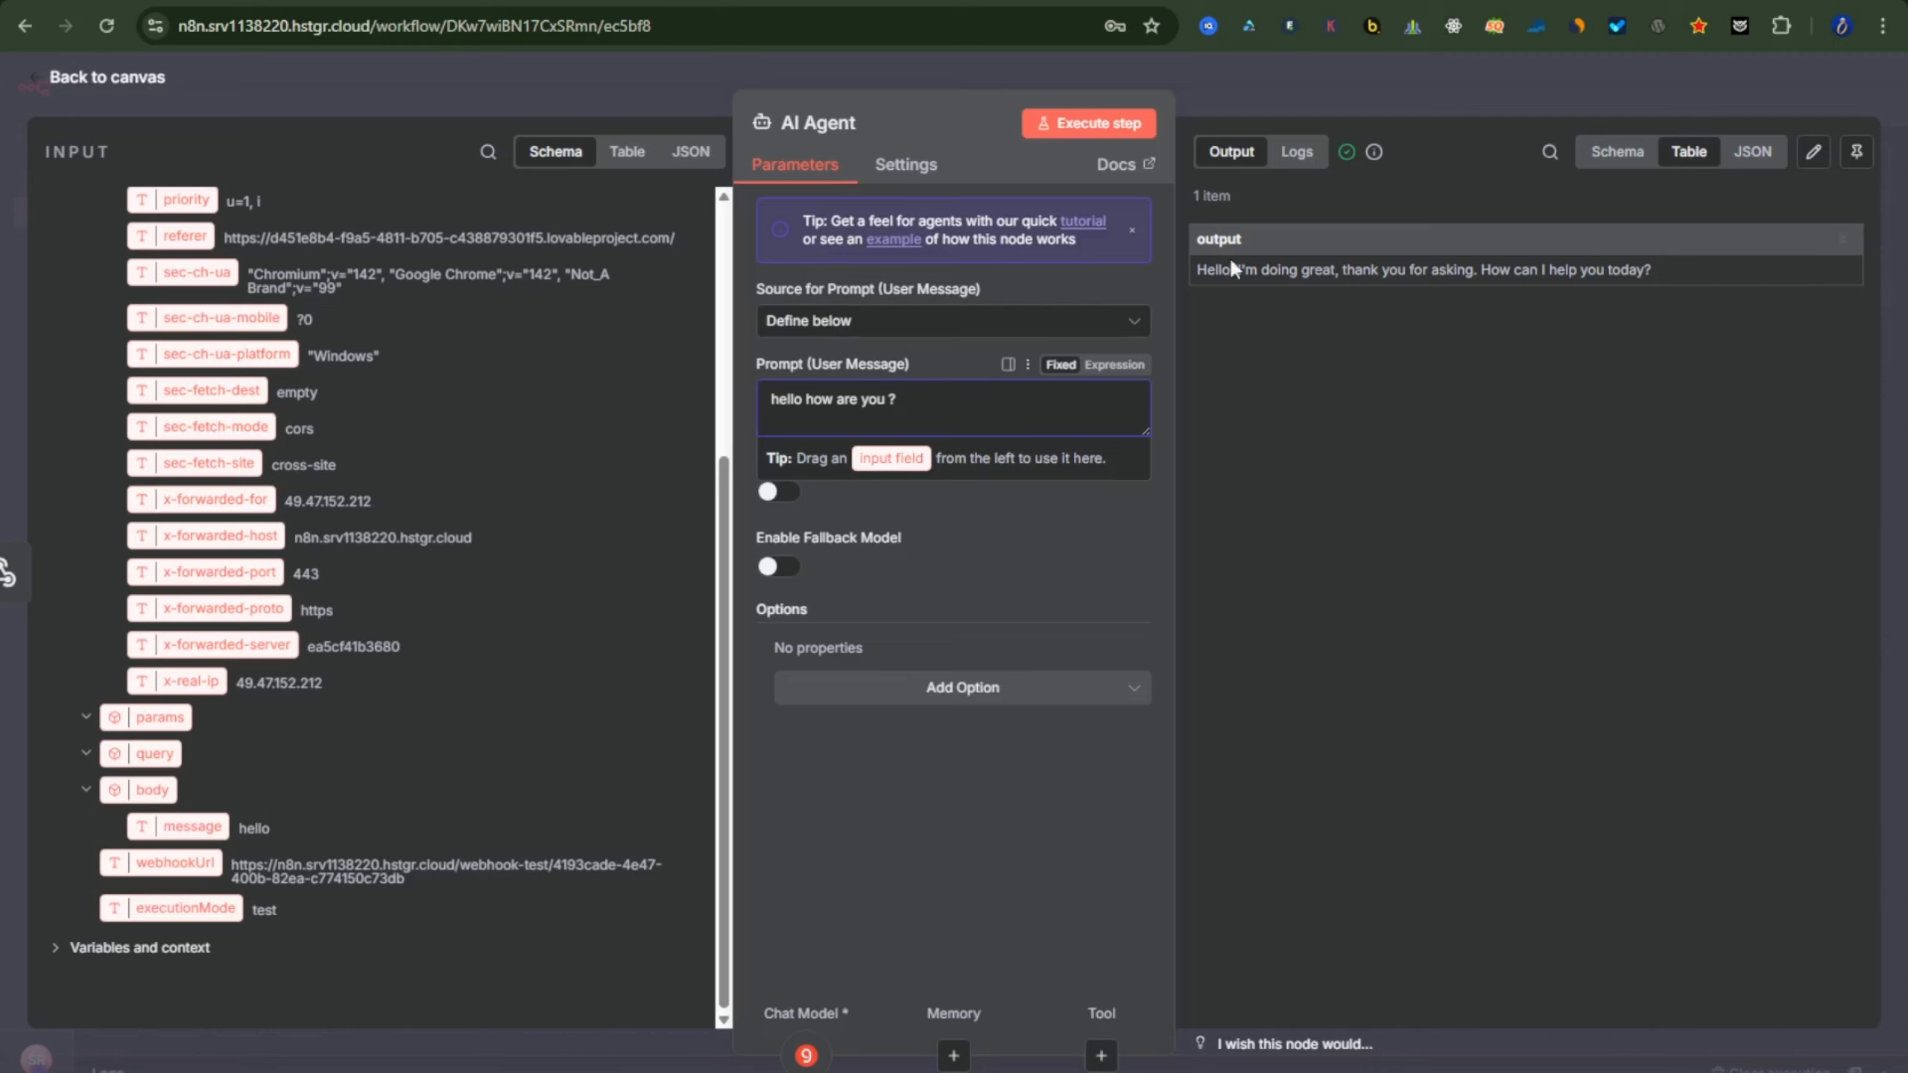
click(79, 76)
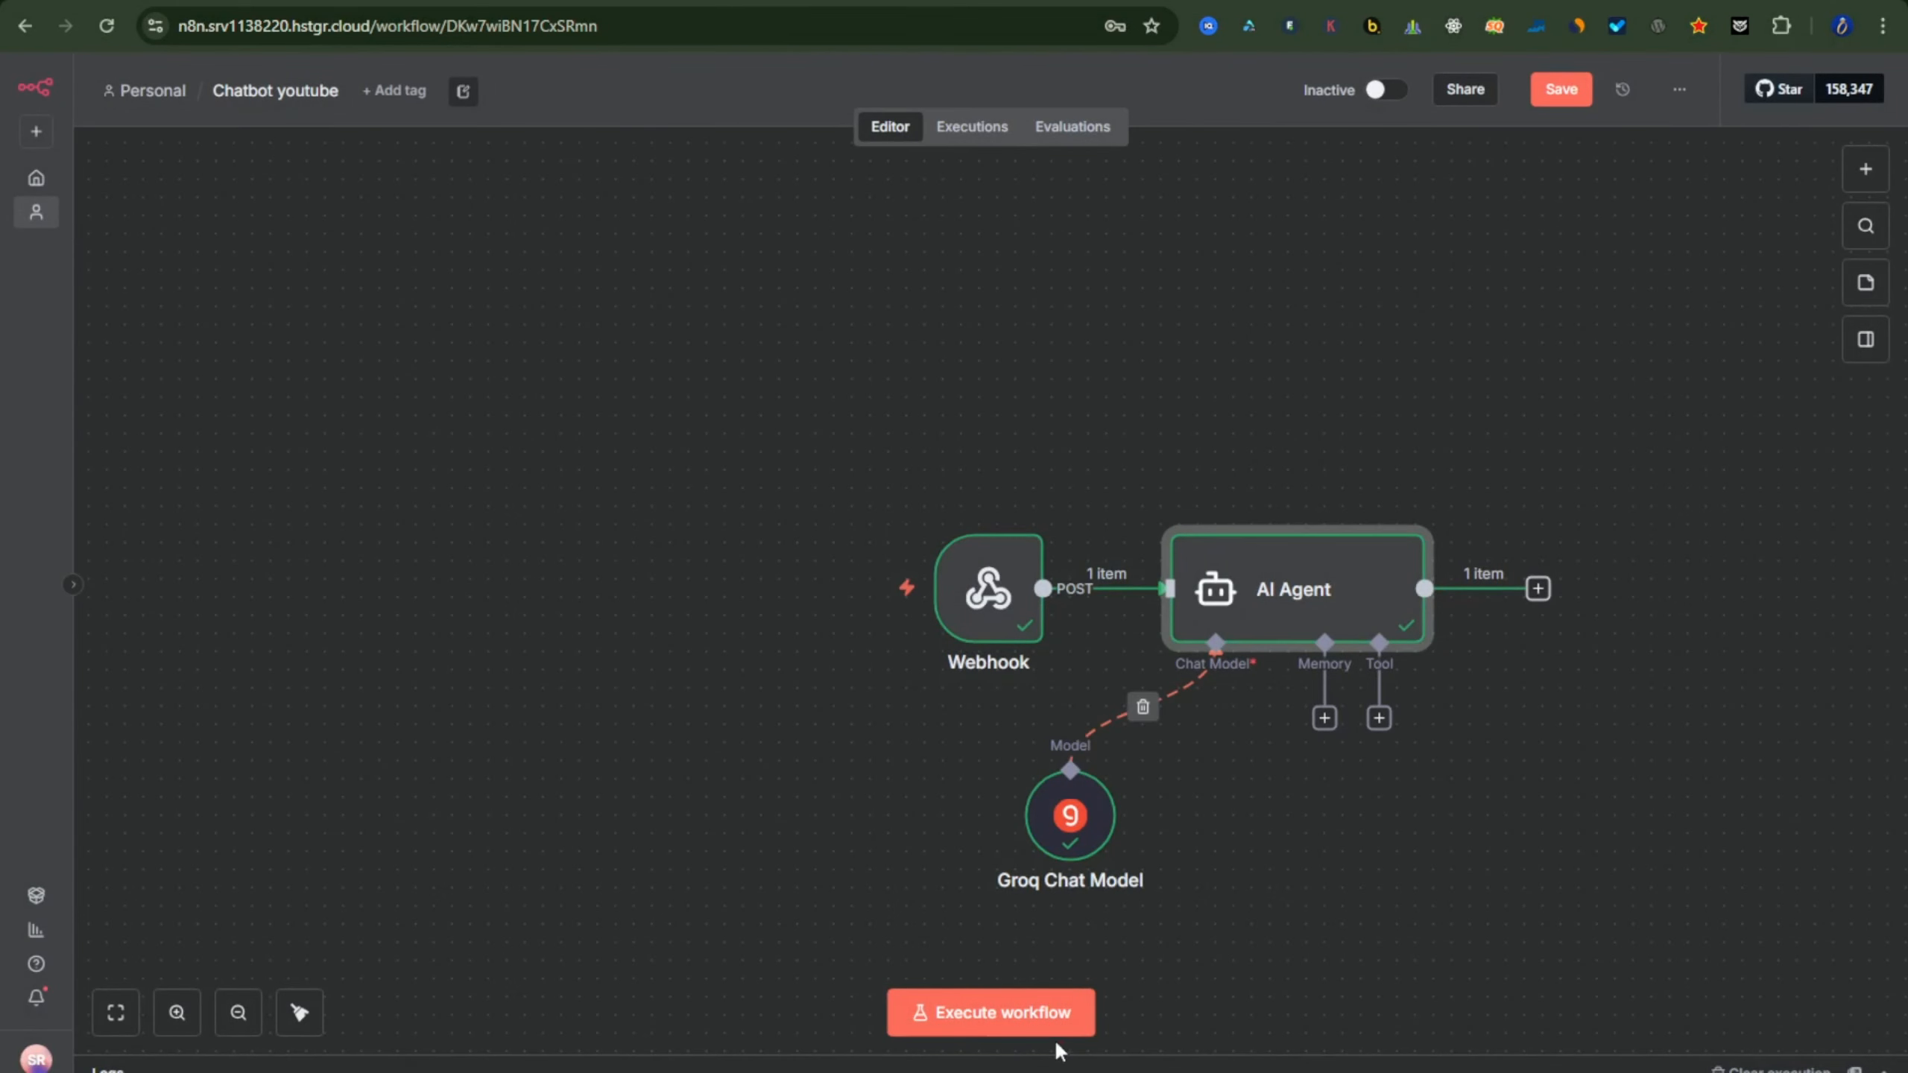
- Execute the n8n workflow again and switch to the message field of the Lovable chatbot preview
click(974, 1013)
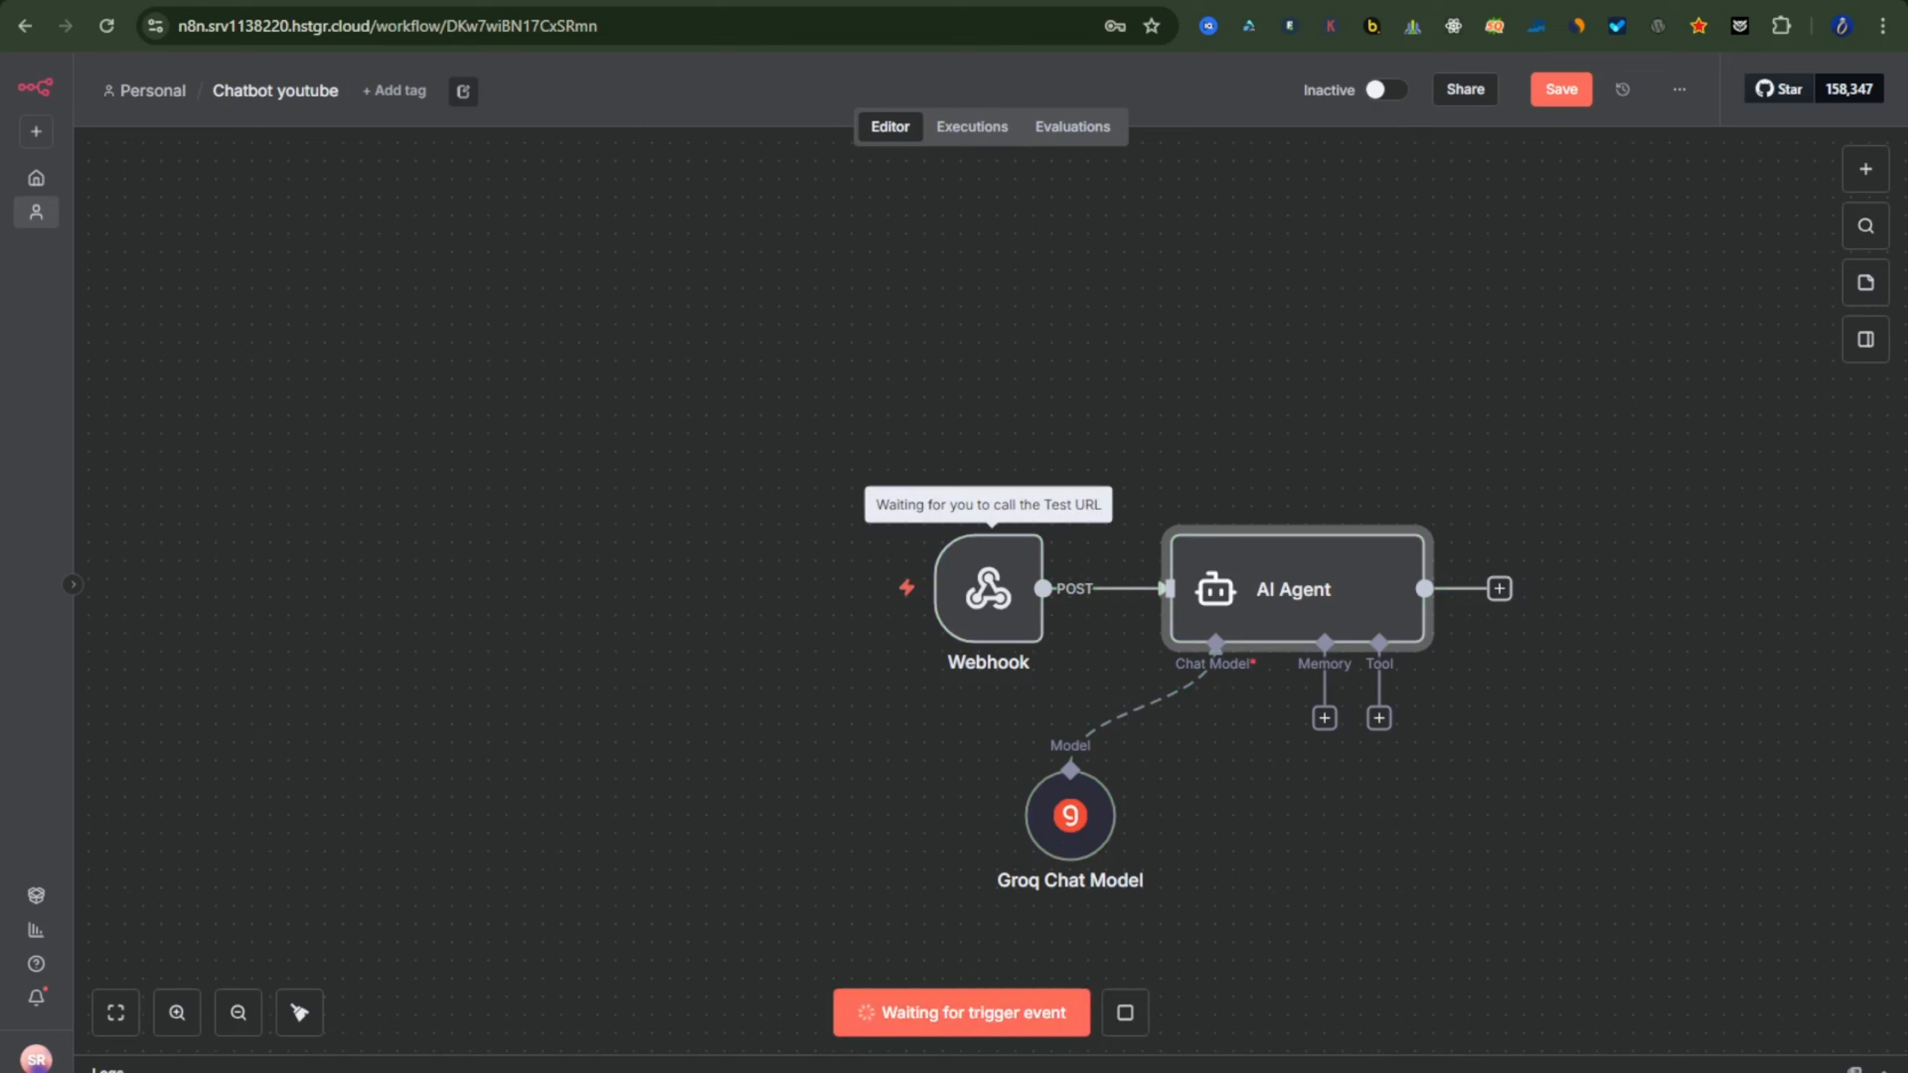
key(alt+Tab)
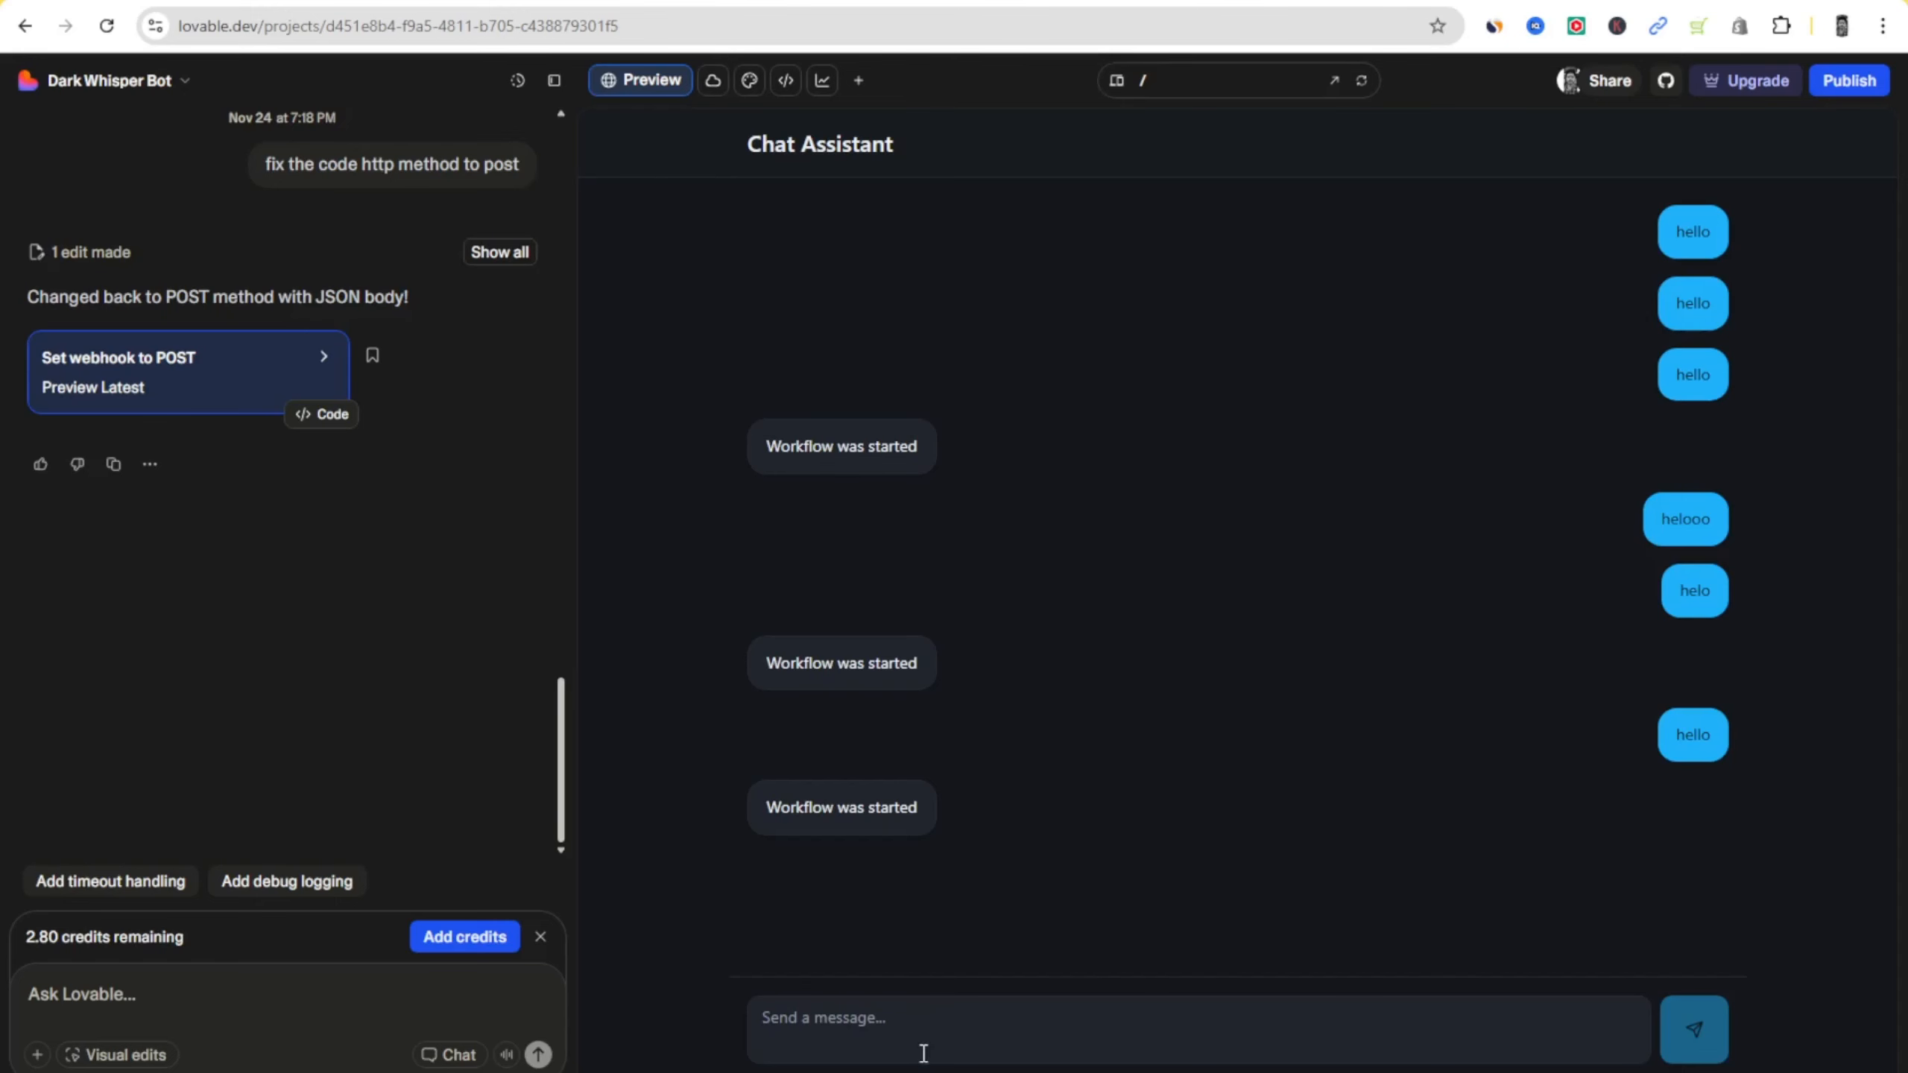
click(937, 1020)
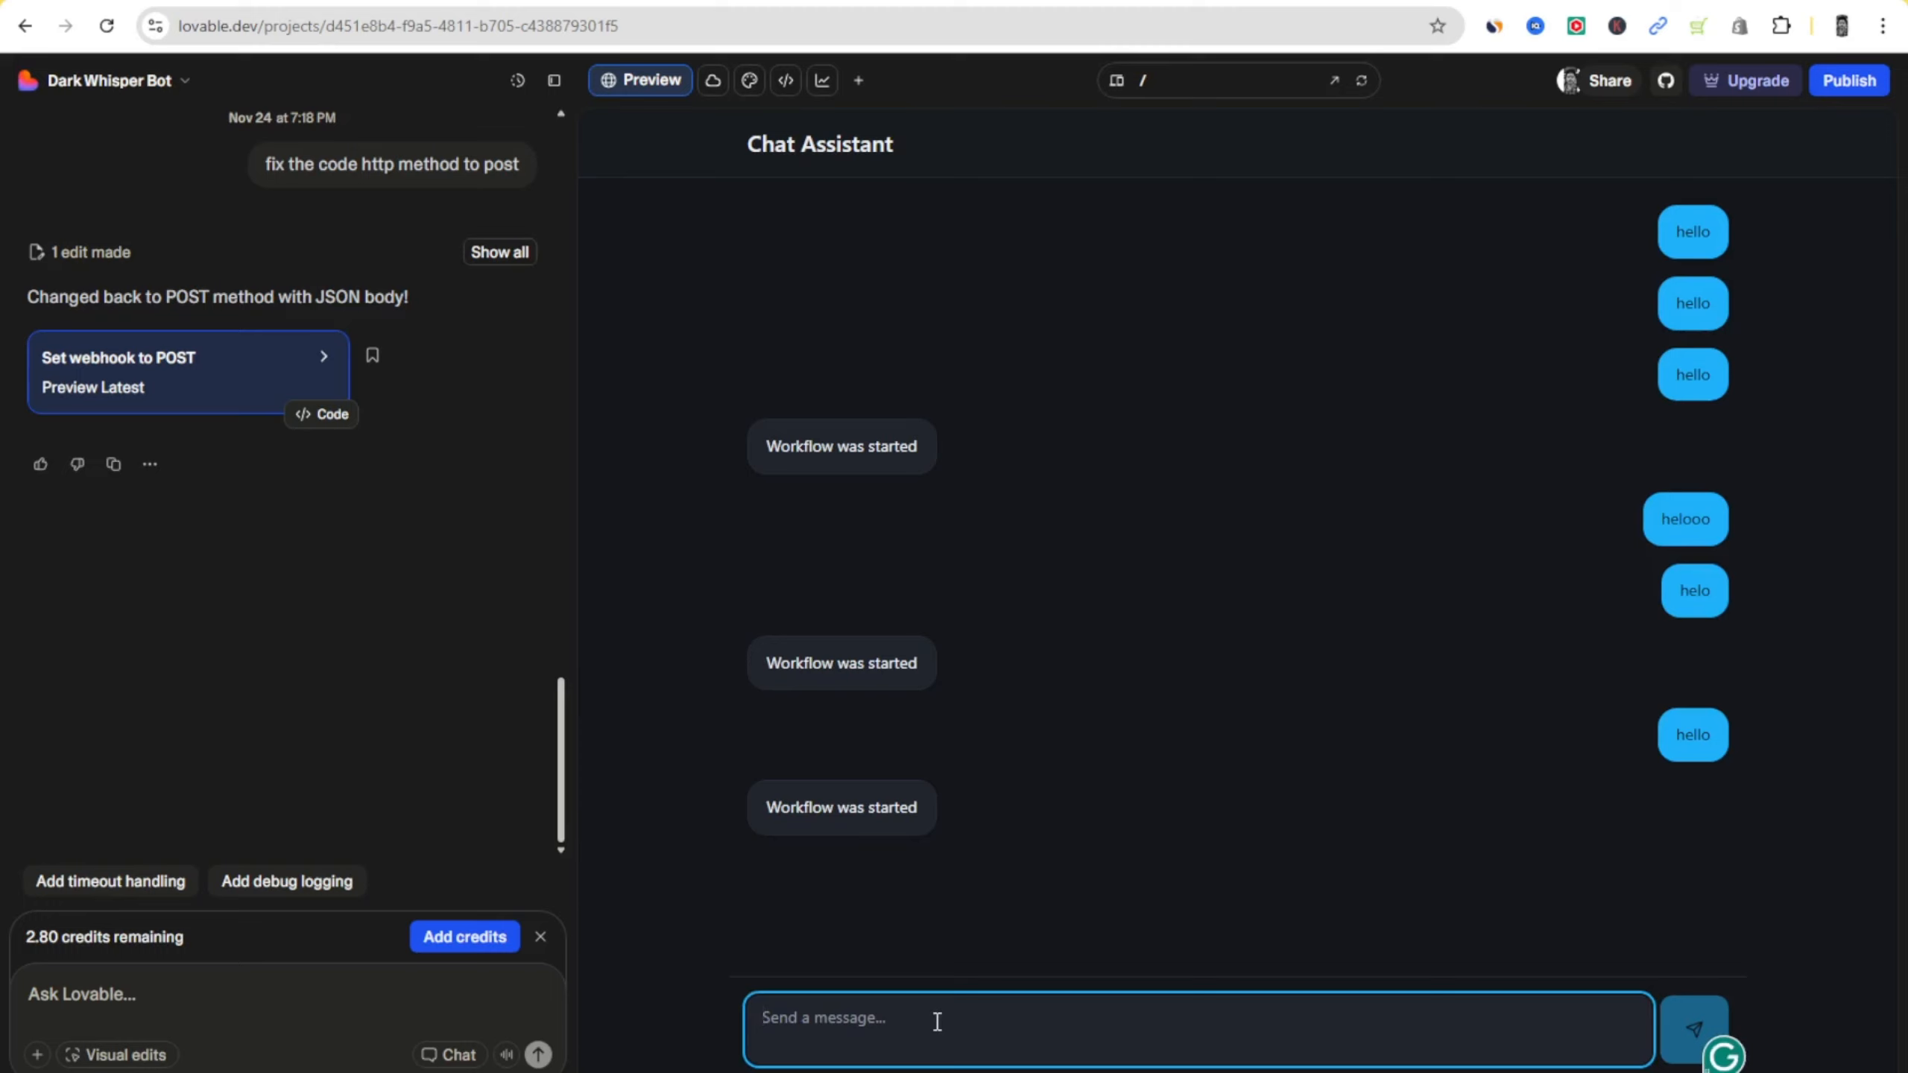
text(what ui)
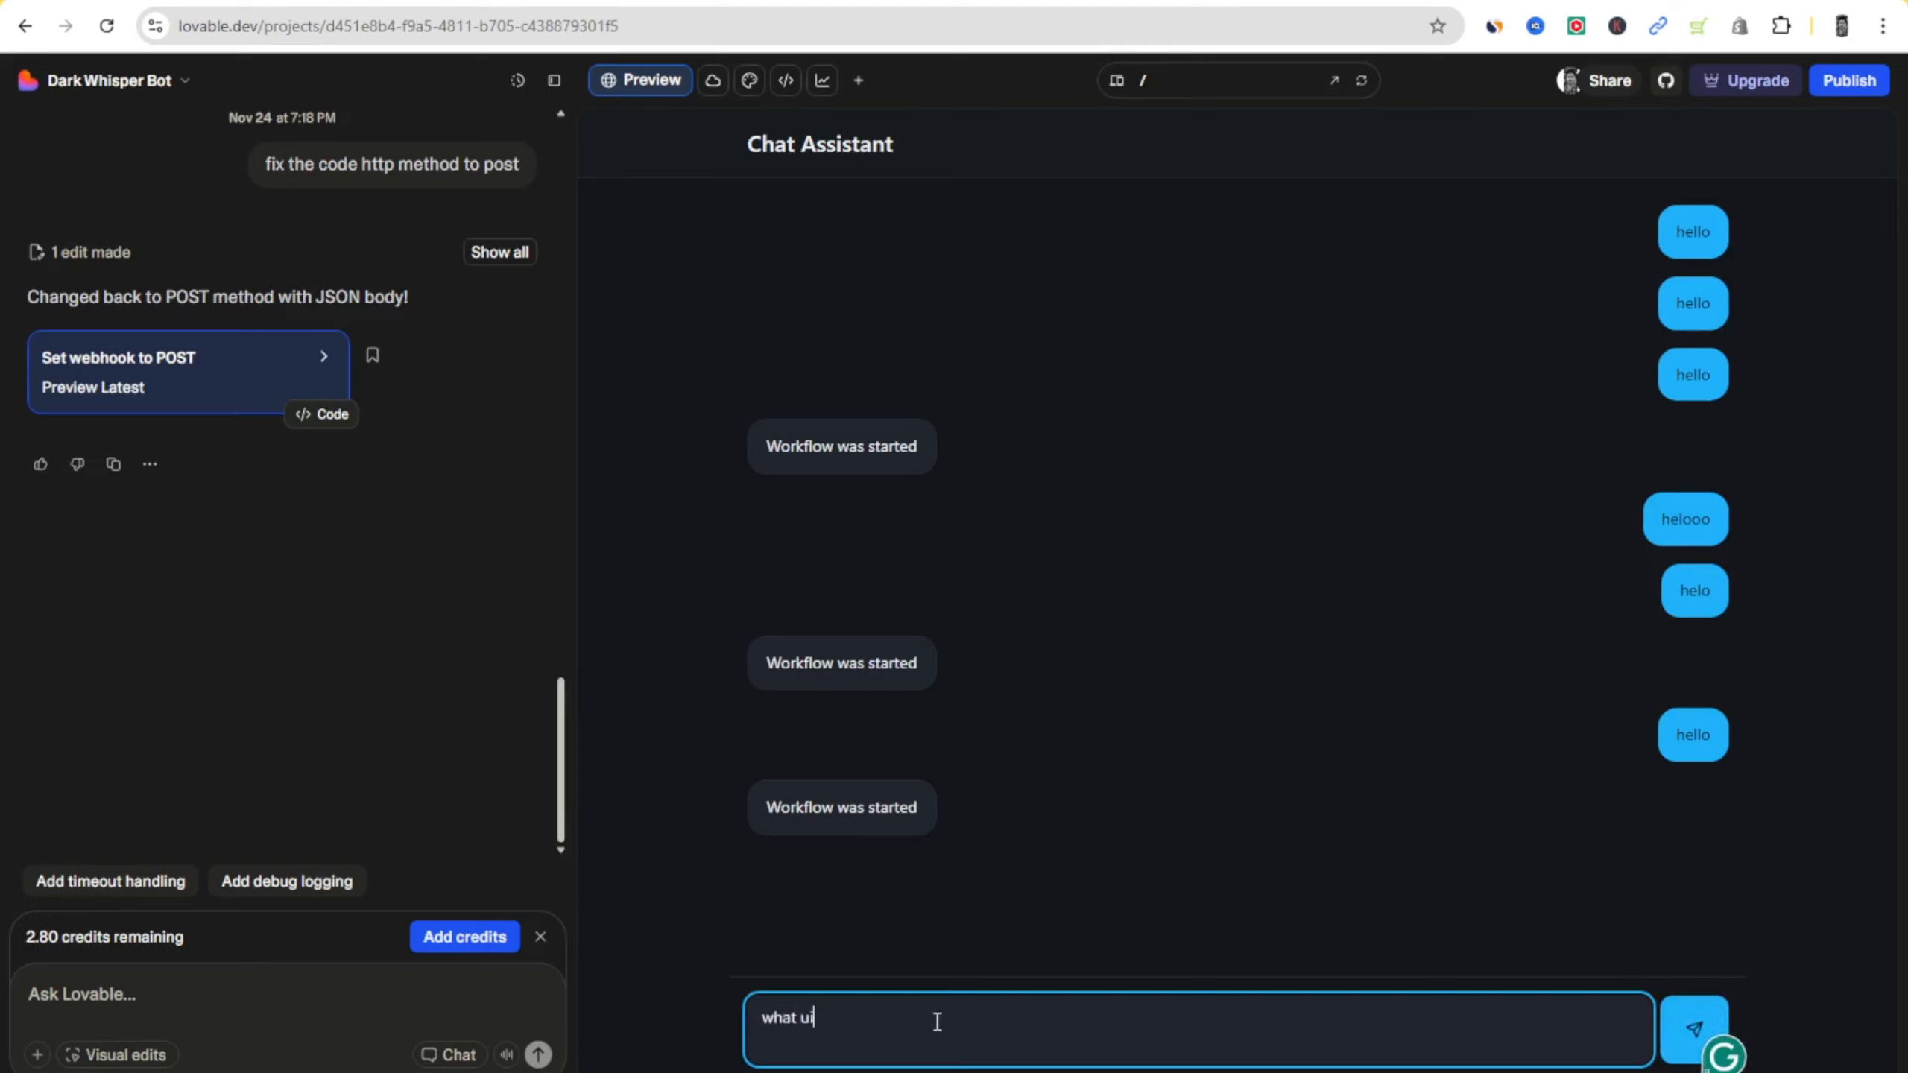
text( the time)
key(BackSpace)
key(BackSpace)
key(BackSpace)
key(BackSpace)
key(BackSpace)
key(BackSpace)
key(BackSpace)
key(BackSpace)
key(BackSpace)
key(BackSpace)
key(BackSpace)
key(BackSpace)
key(BackSpace)
key(BackSpace)
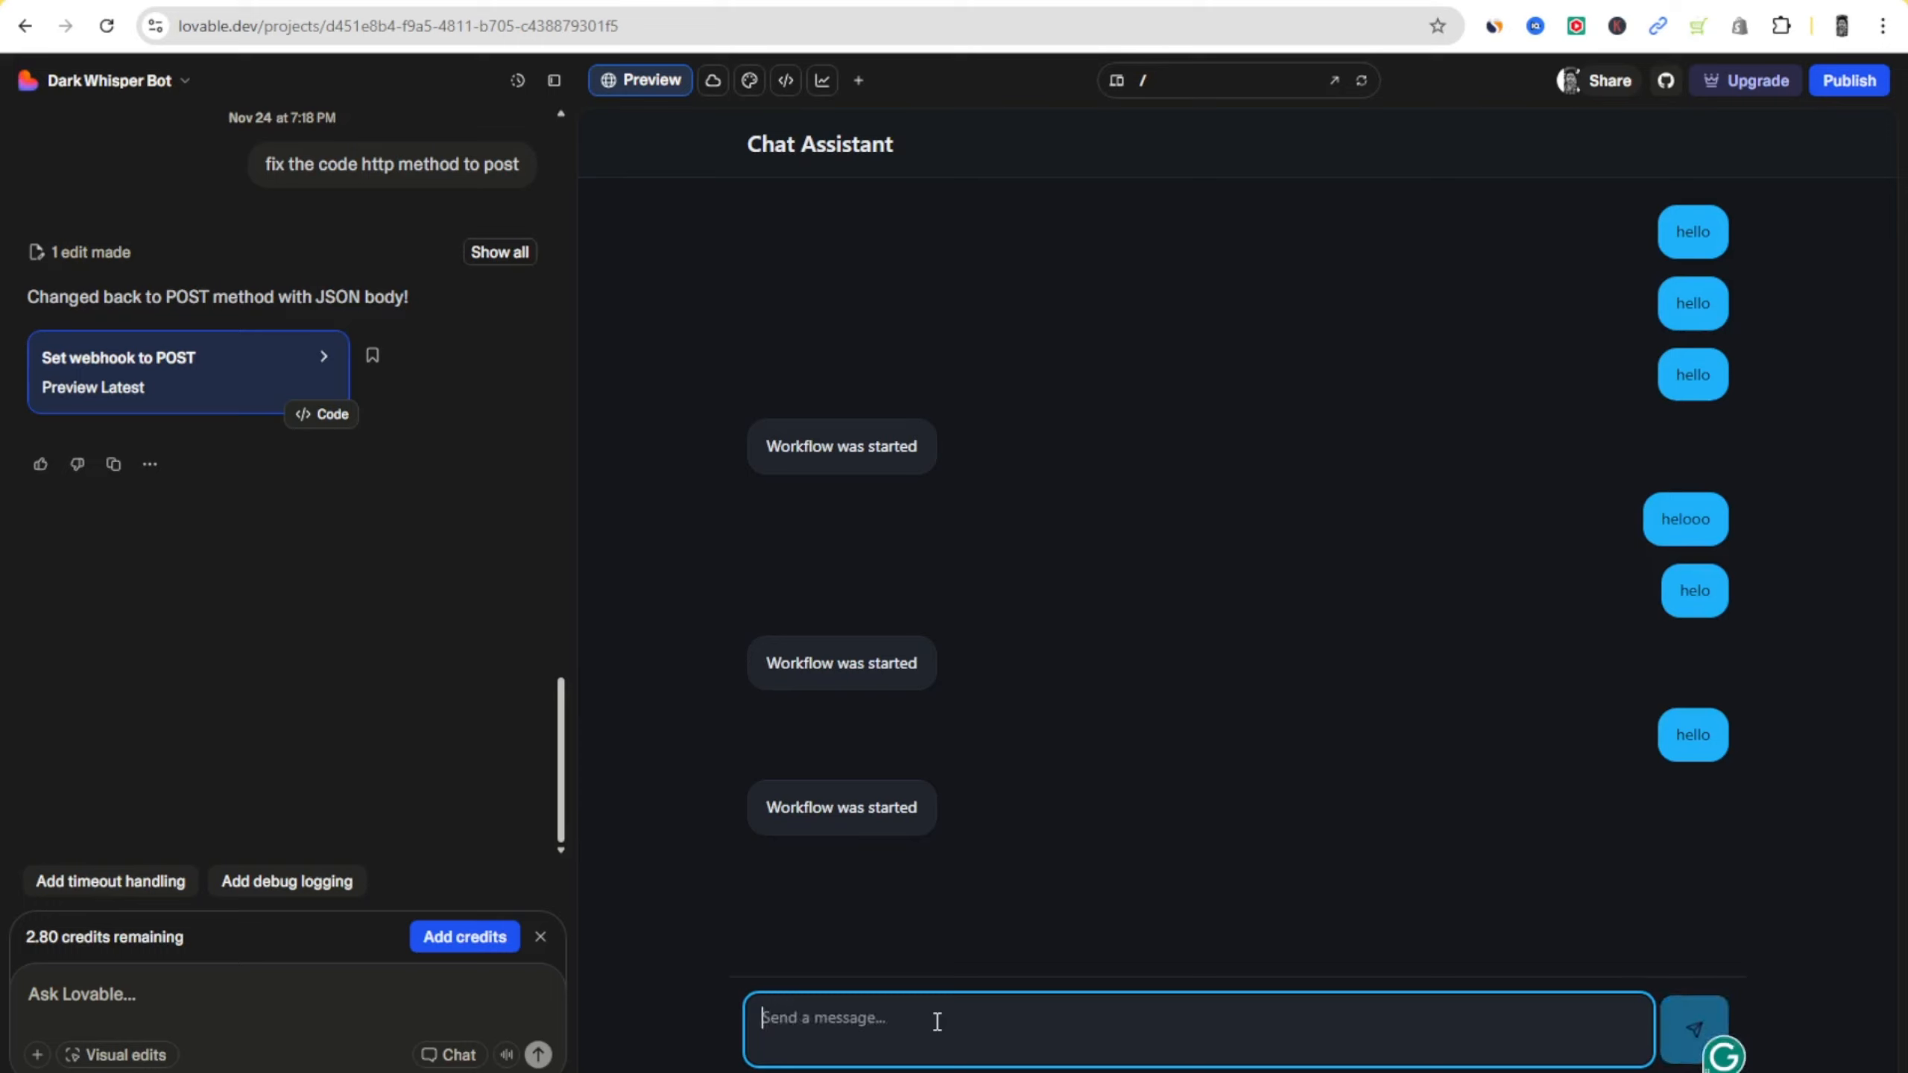
- Send "what is the capital of india" to the chatbot in the Lovable preview
text(what is the capital of india)
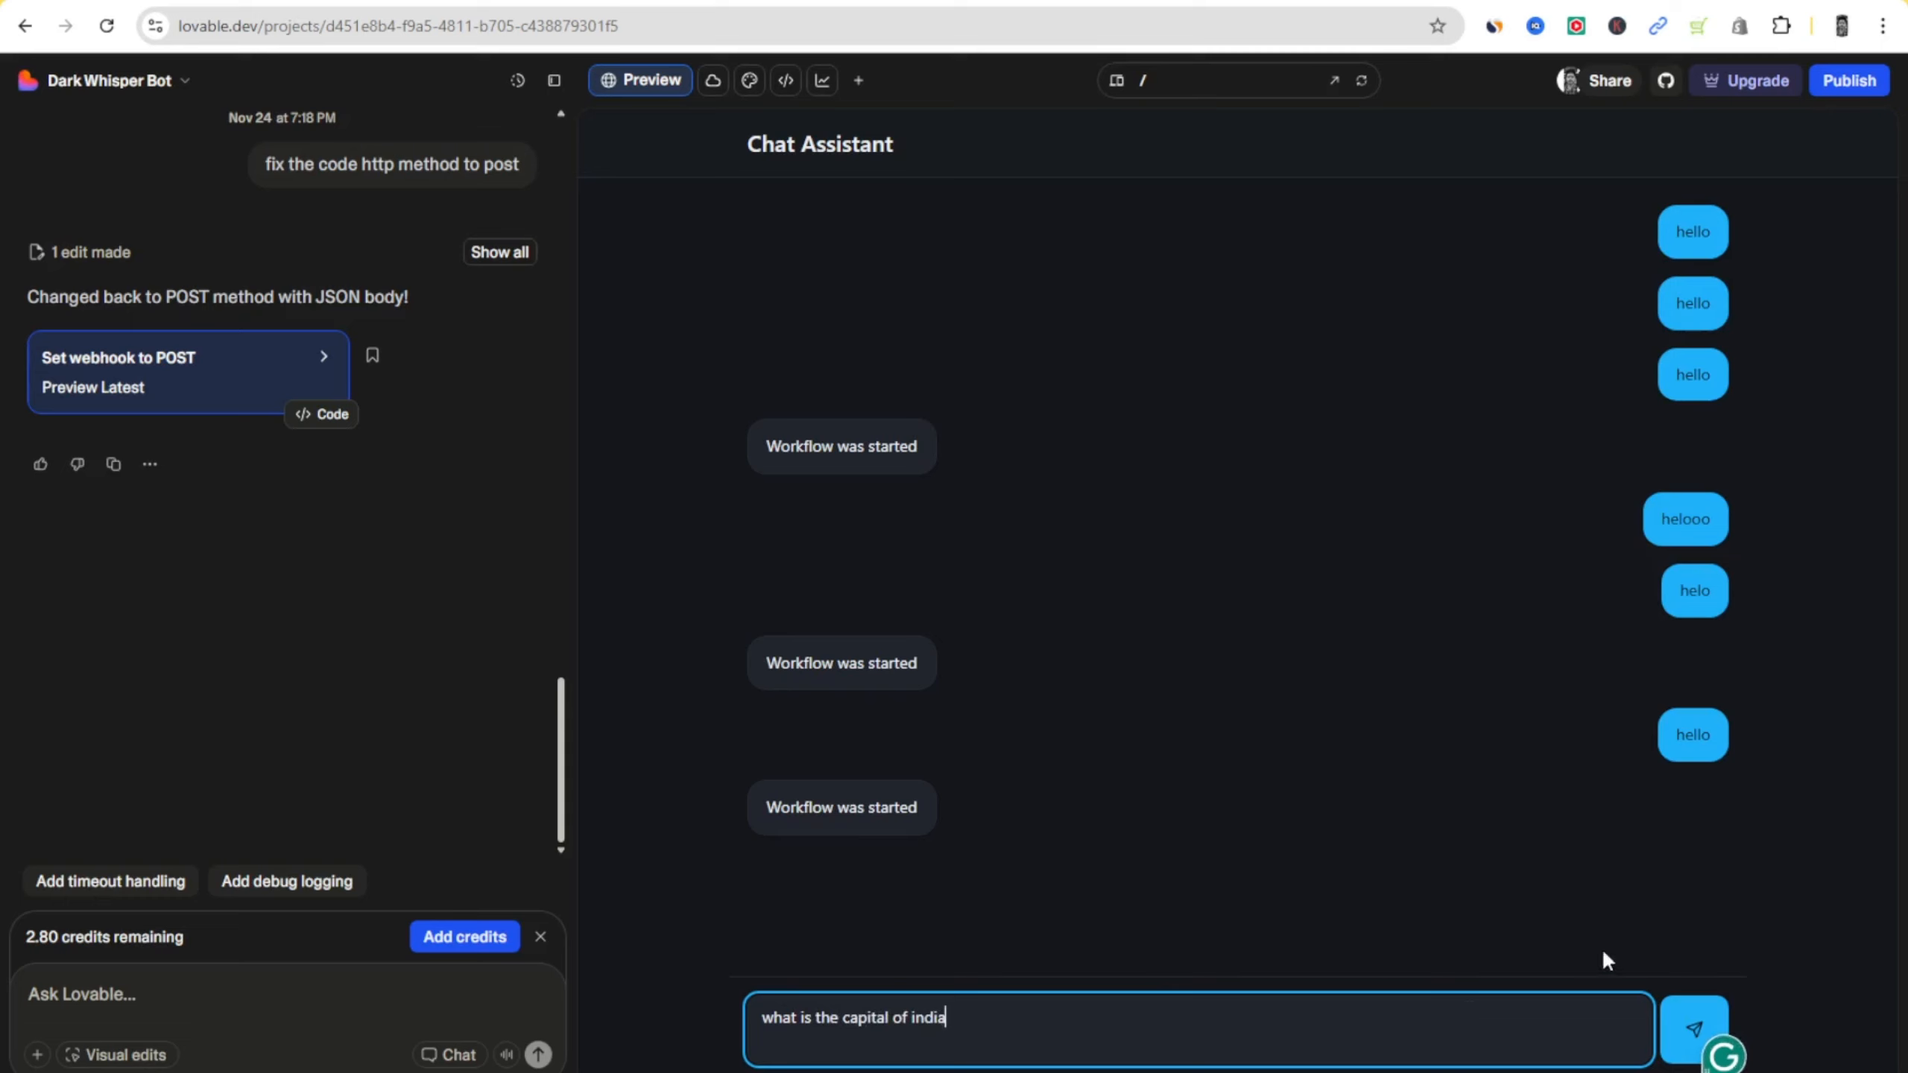
click(1694, 1028)
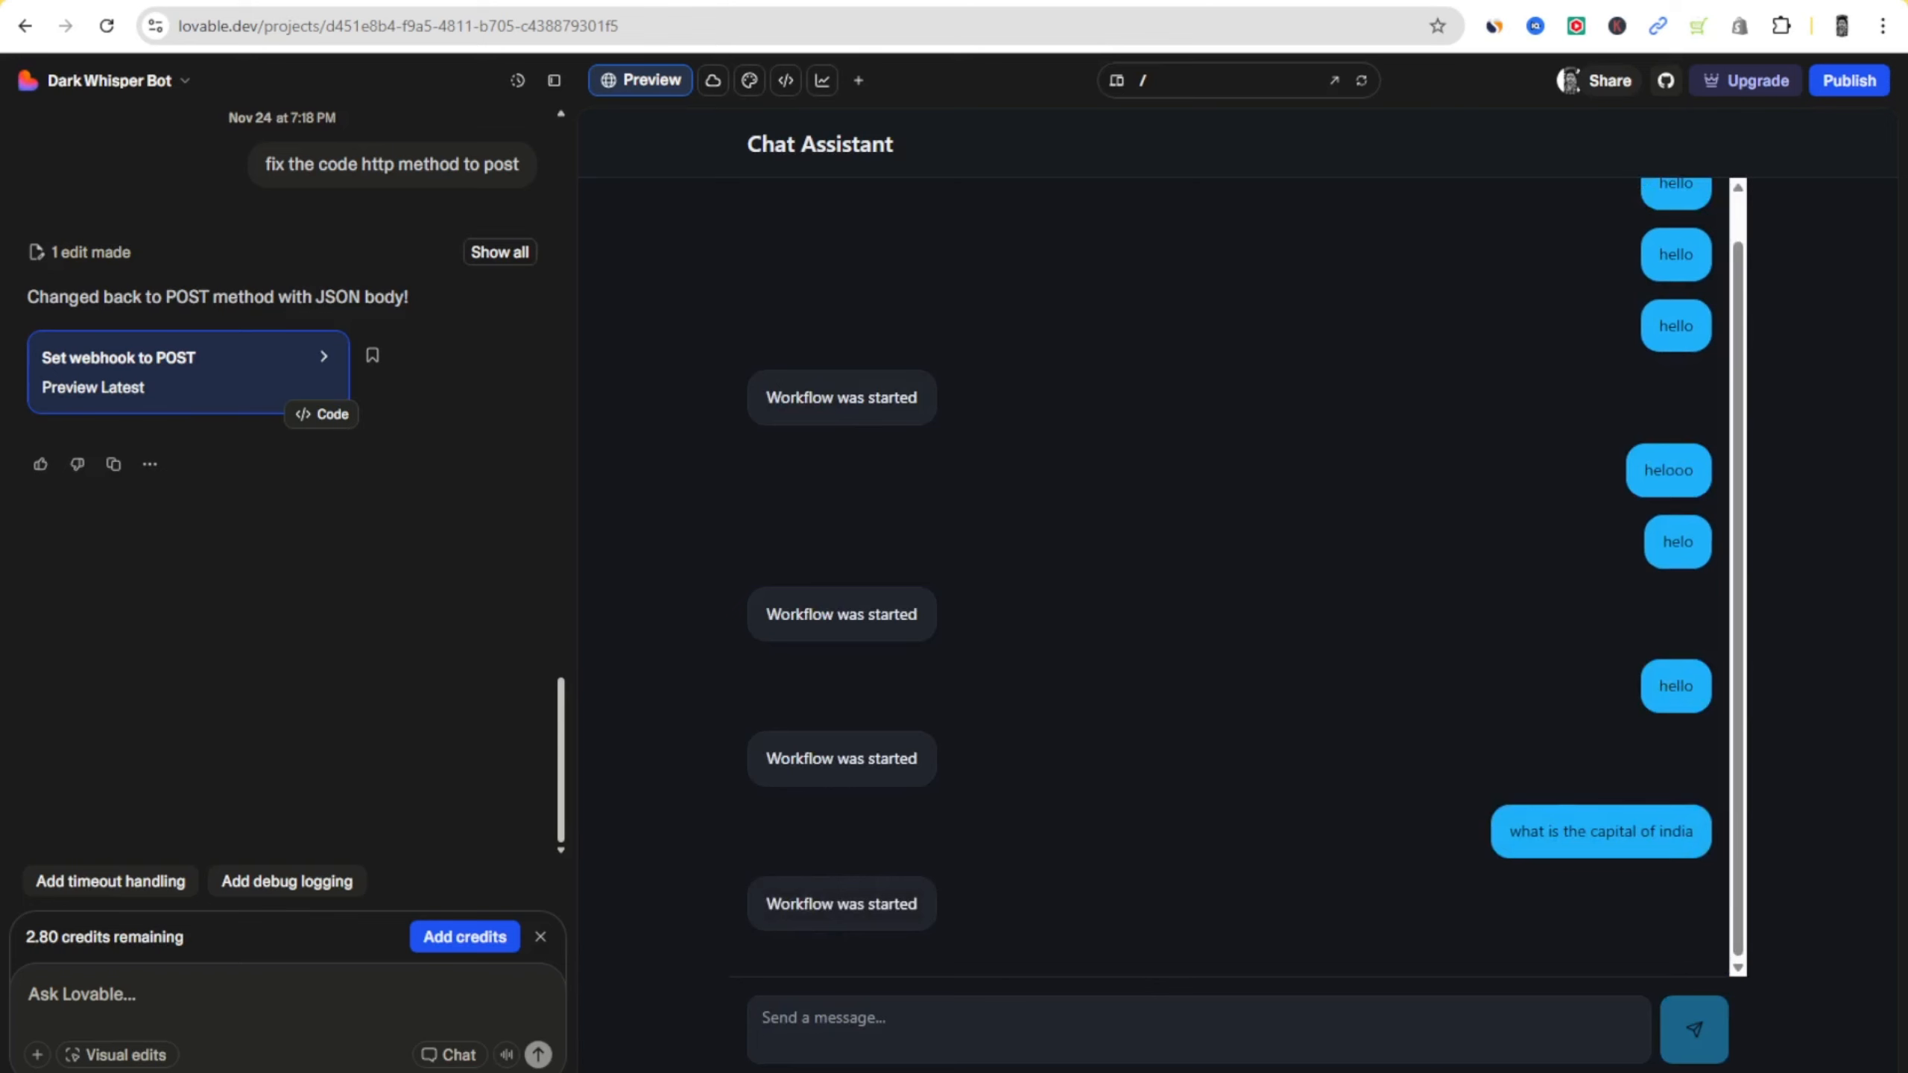
- Switch to n8n and compare the Groq Chat Model's response with the AI Agent node's prompt and output
mouse_move(1132, 1072)
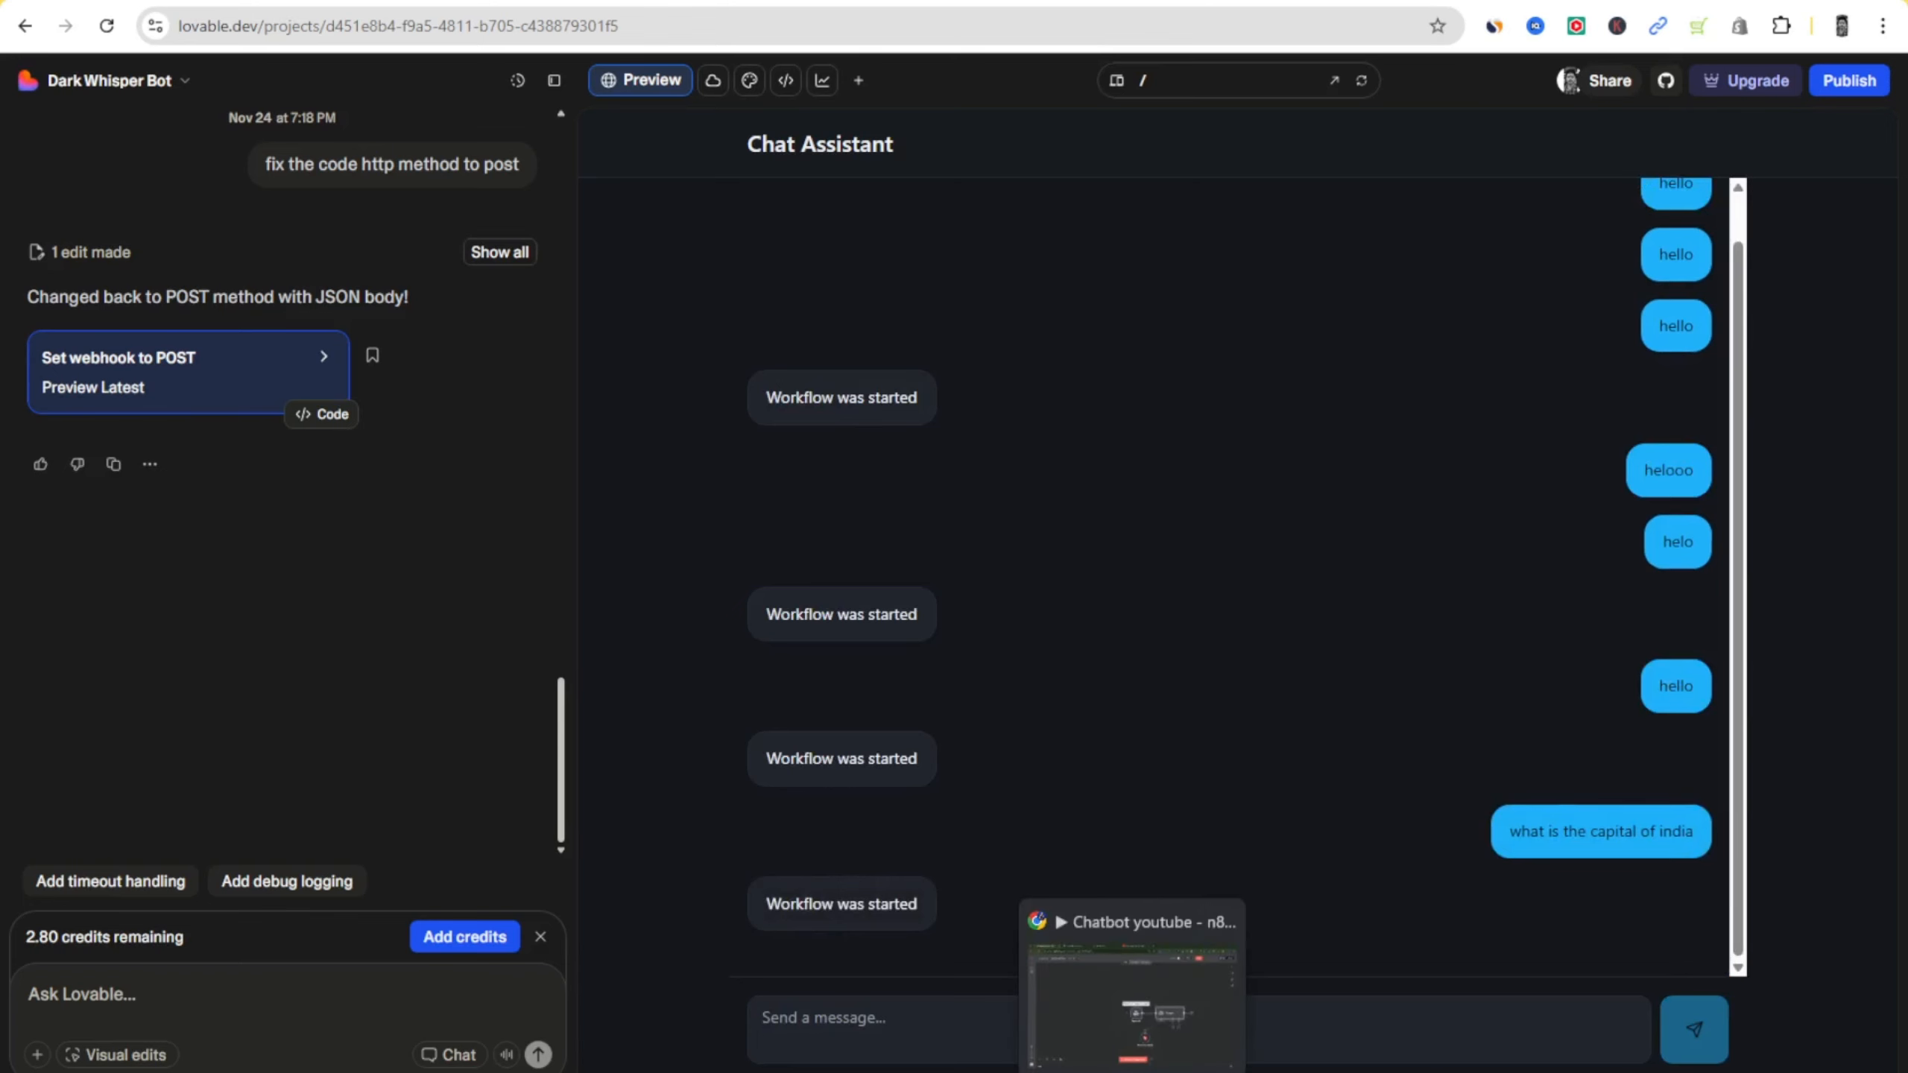
click(1132, 1006)
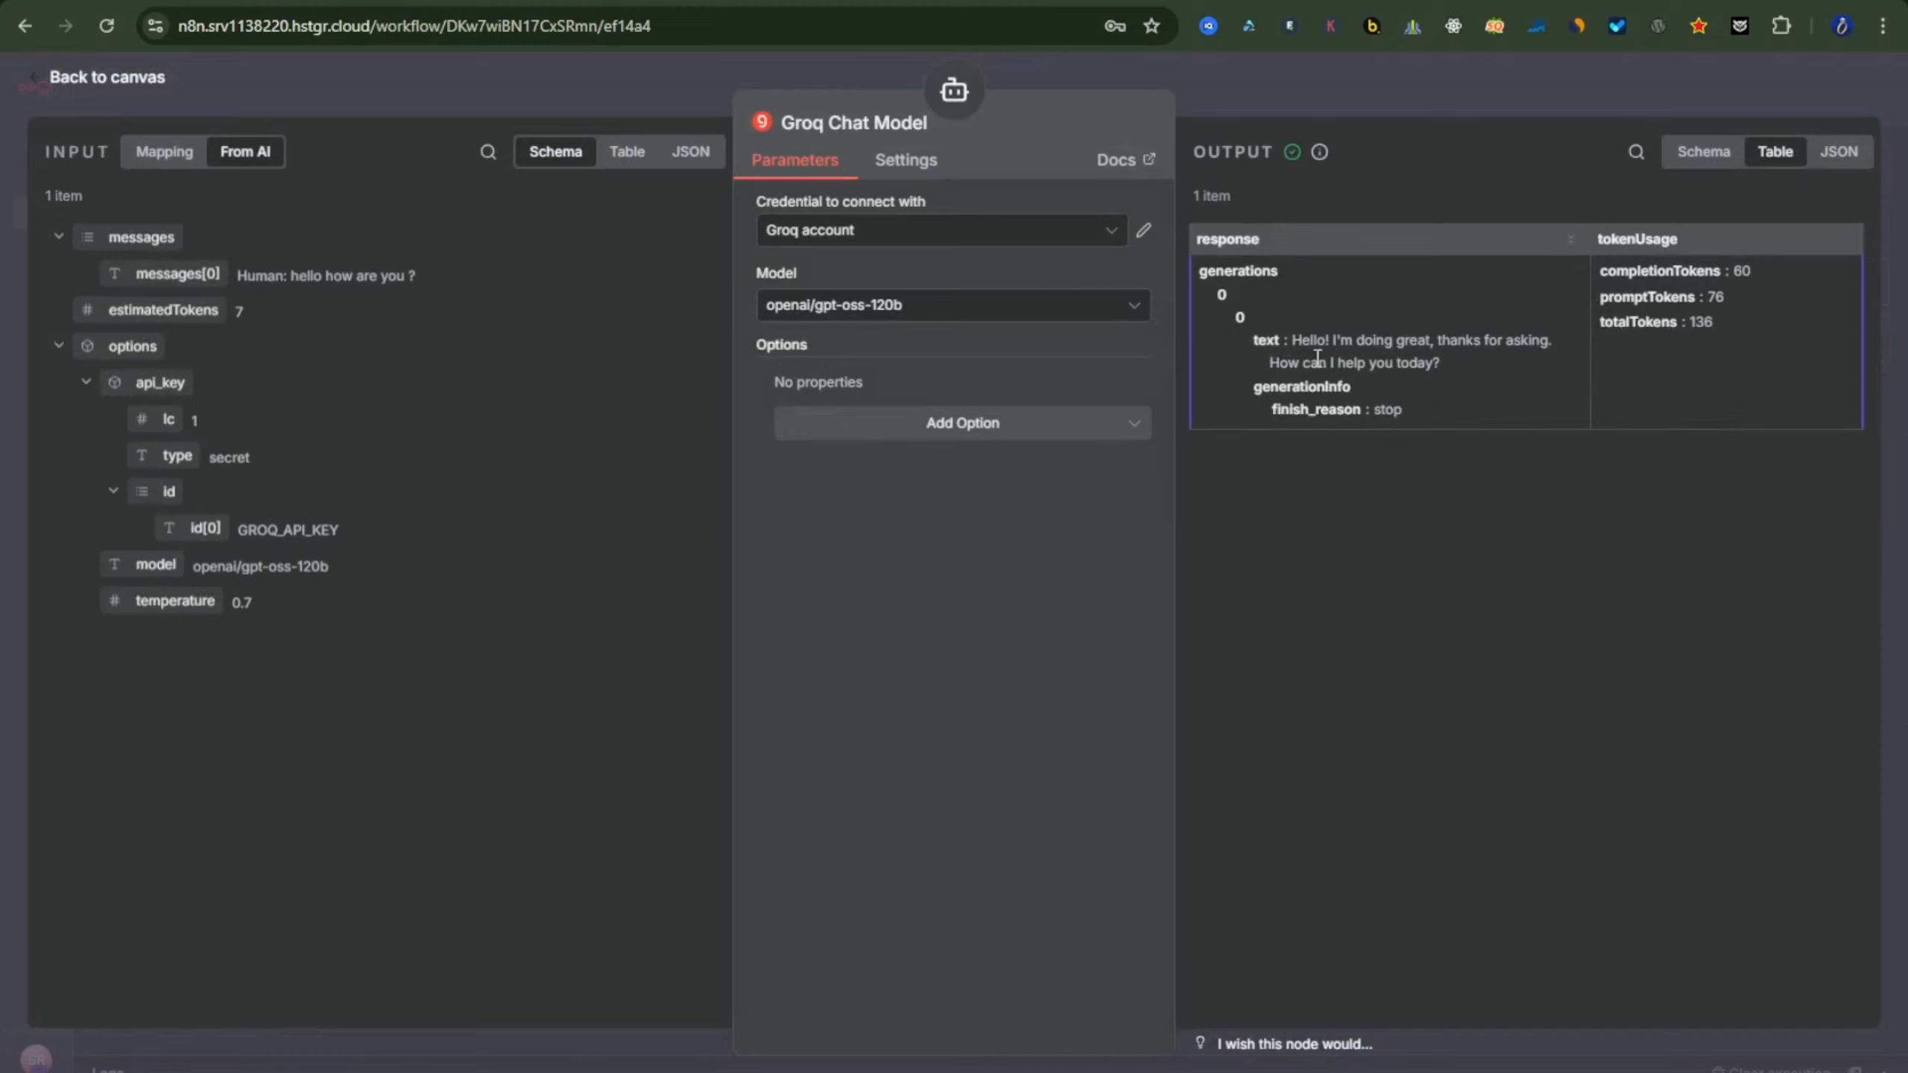
click(125, 69)
double_click(1291, 597)
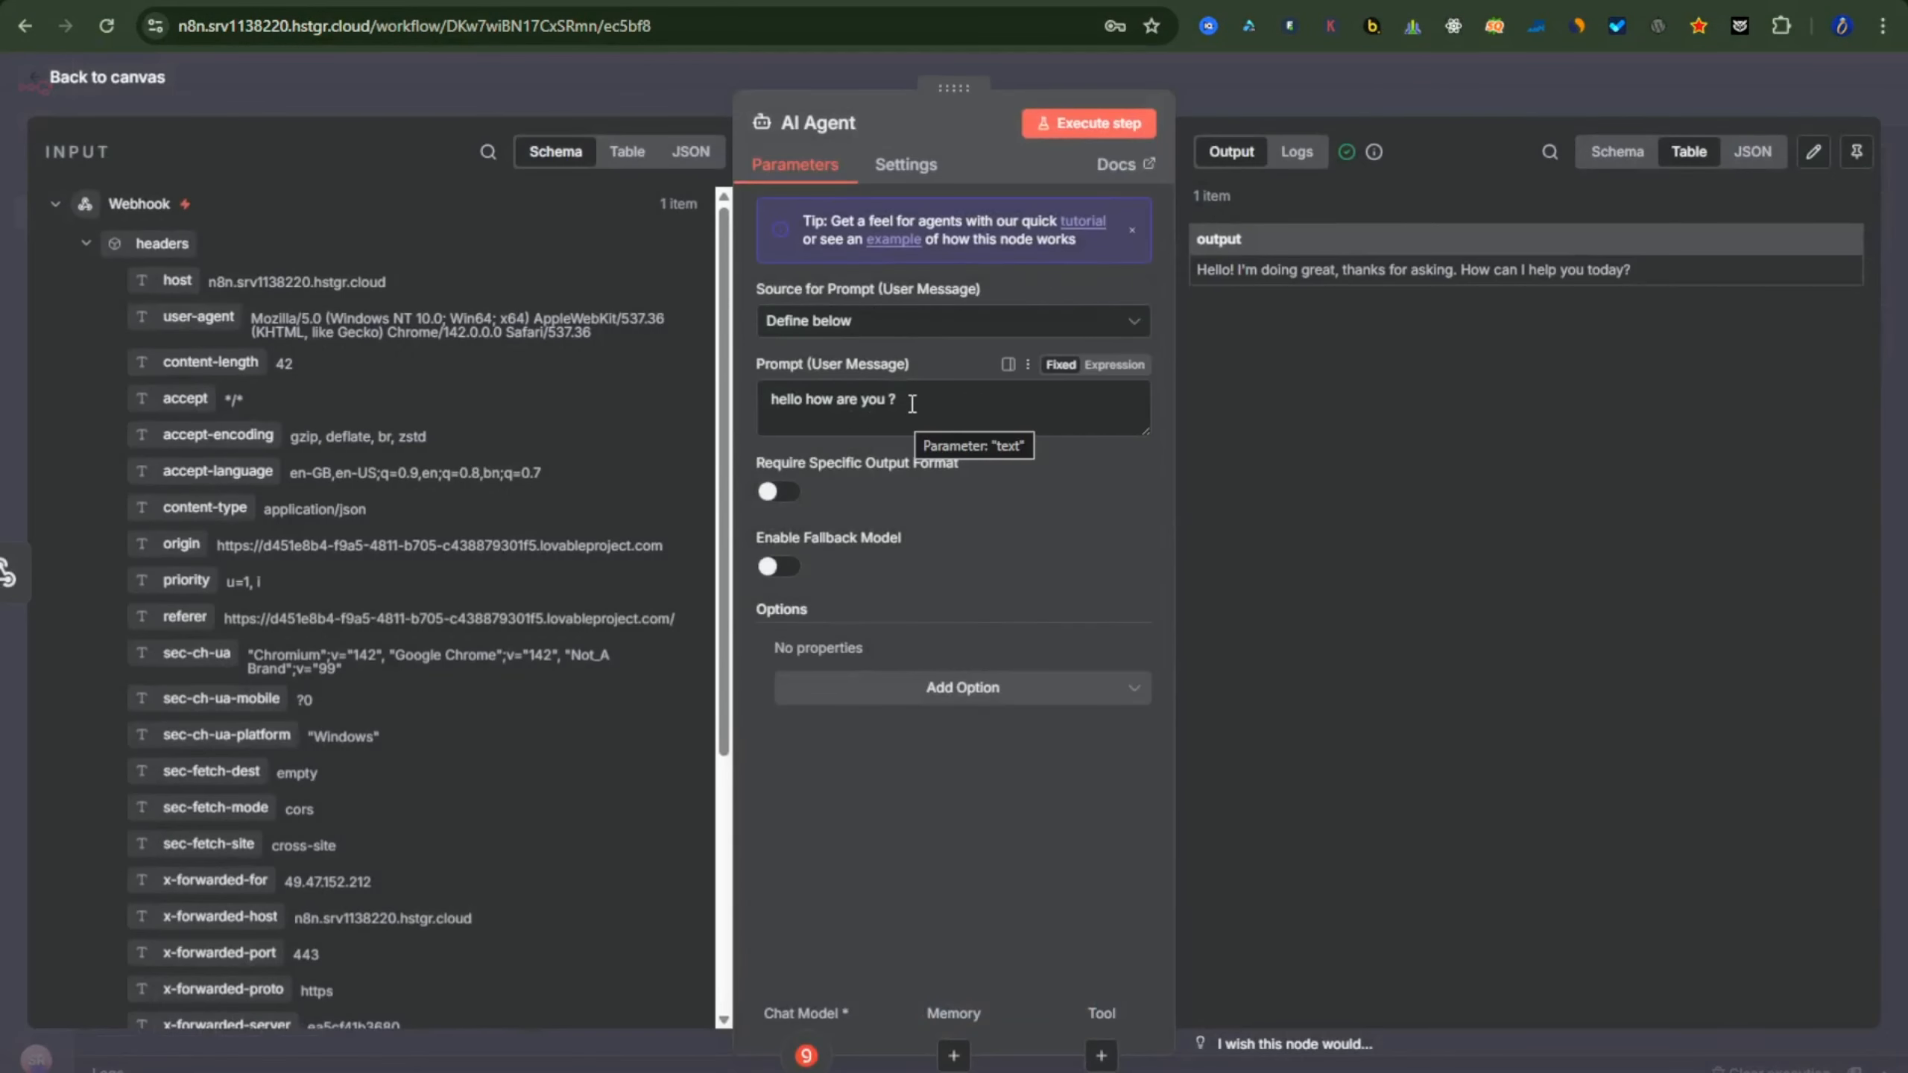
- Append the webhook's body message field as an expression to the AI Agent's existing user prompt and return to the canvas
drag(912, 404, 772, 397)
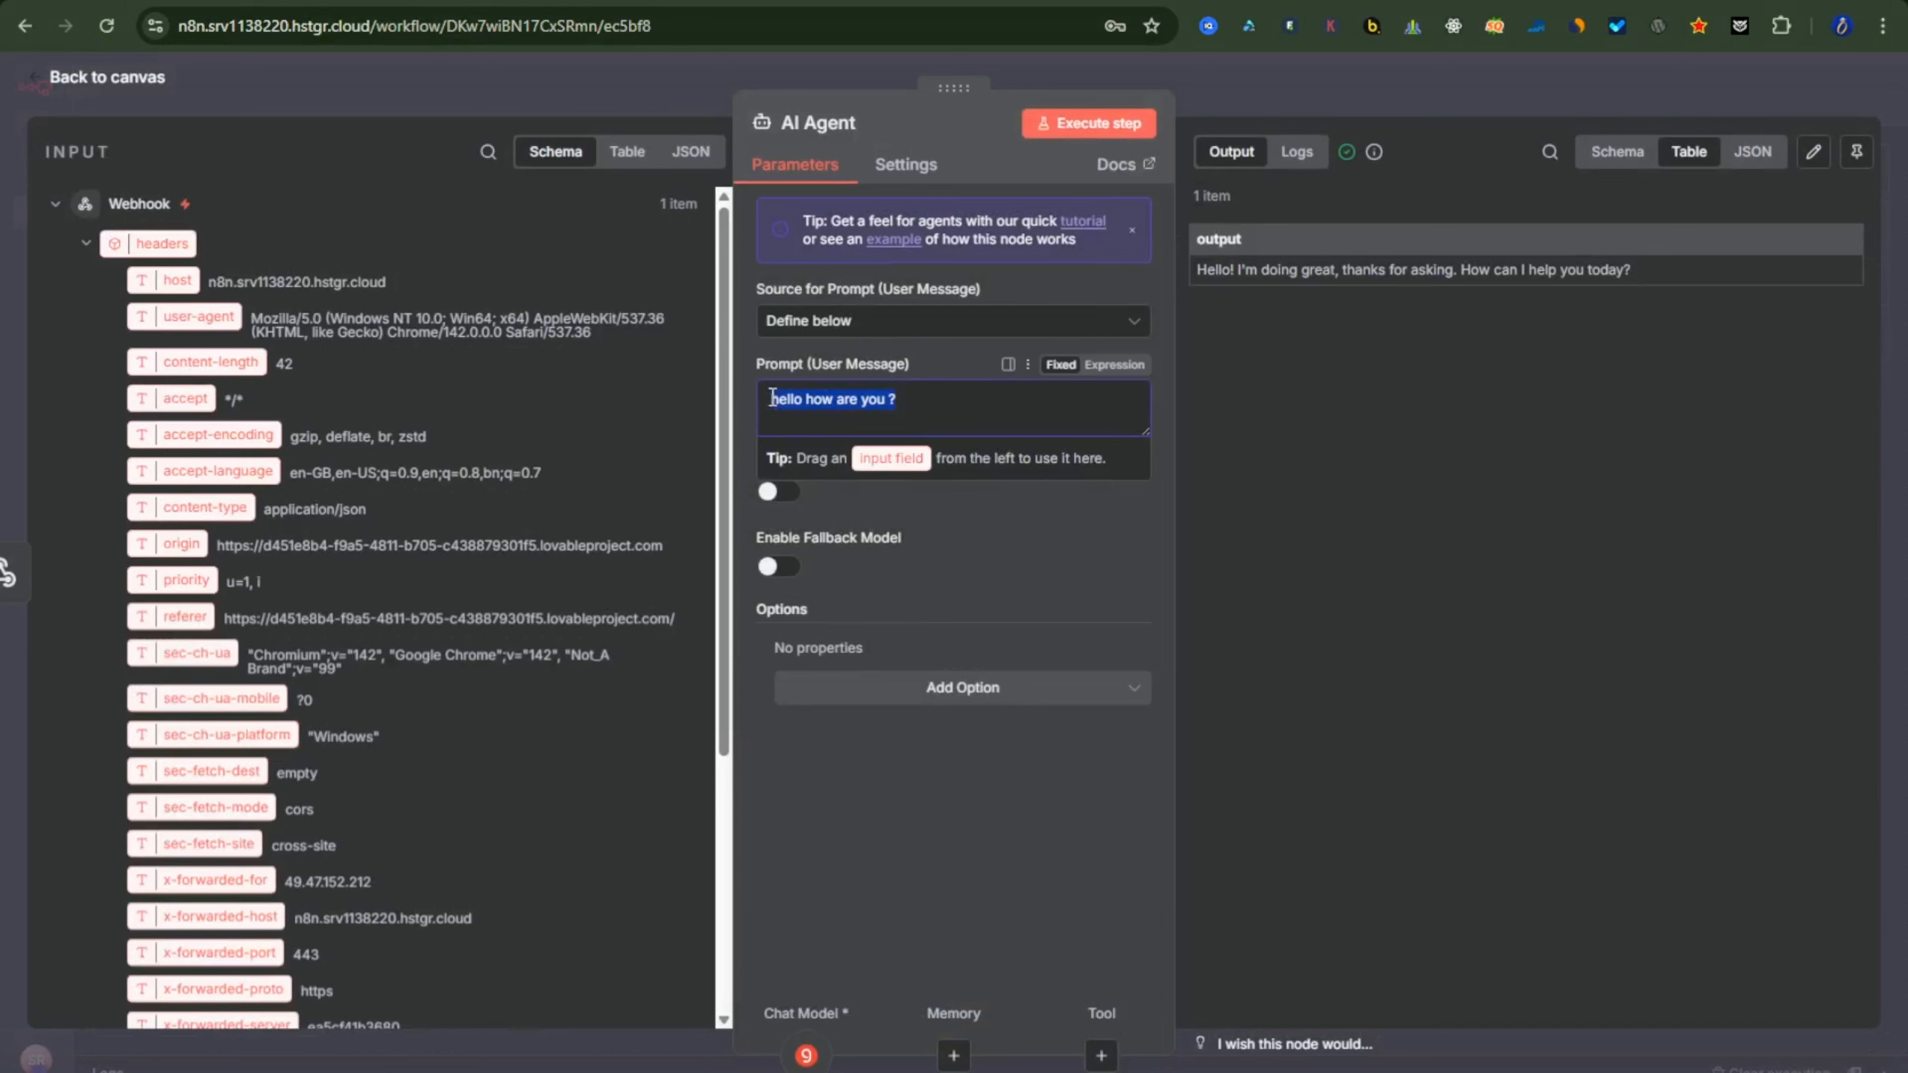
click(928, 416)
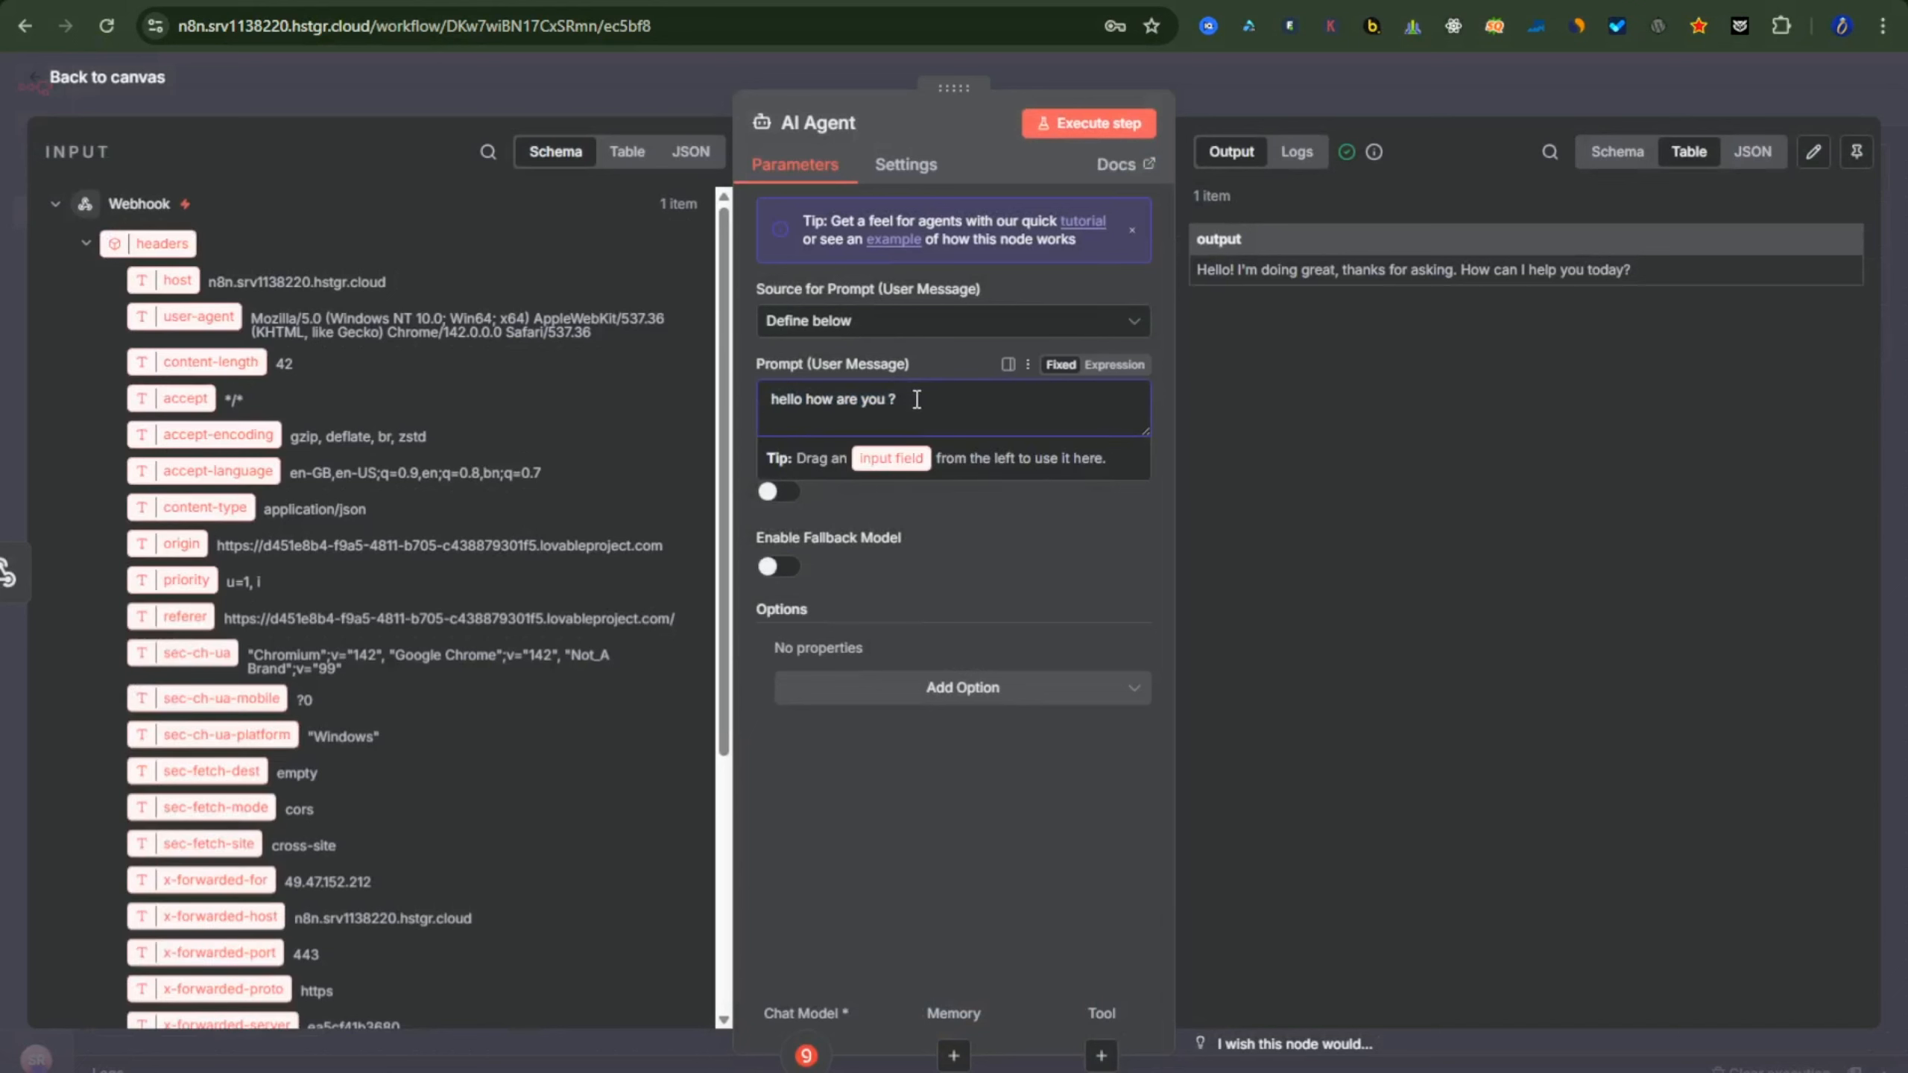
click(81, 394)
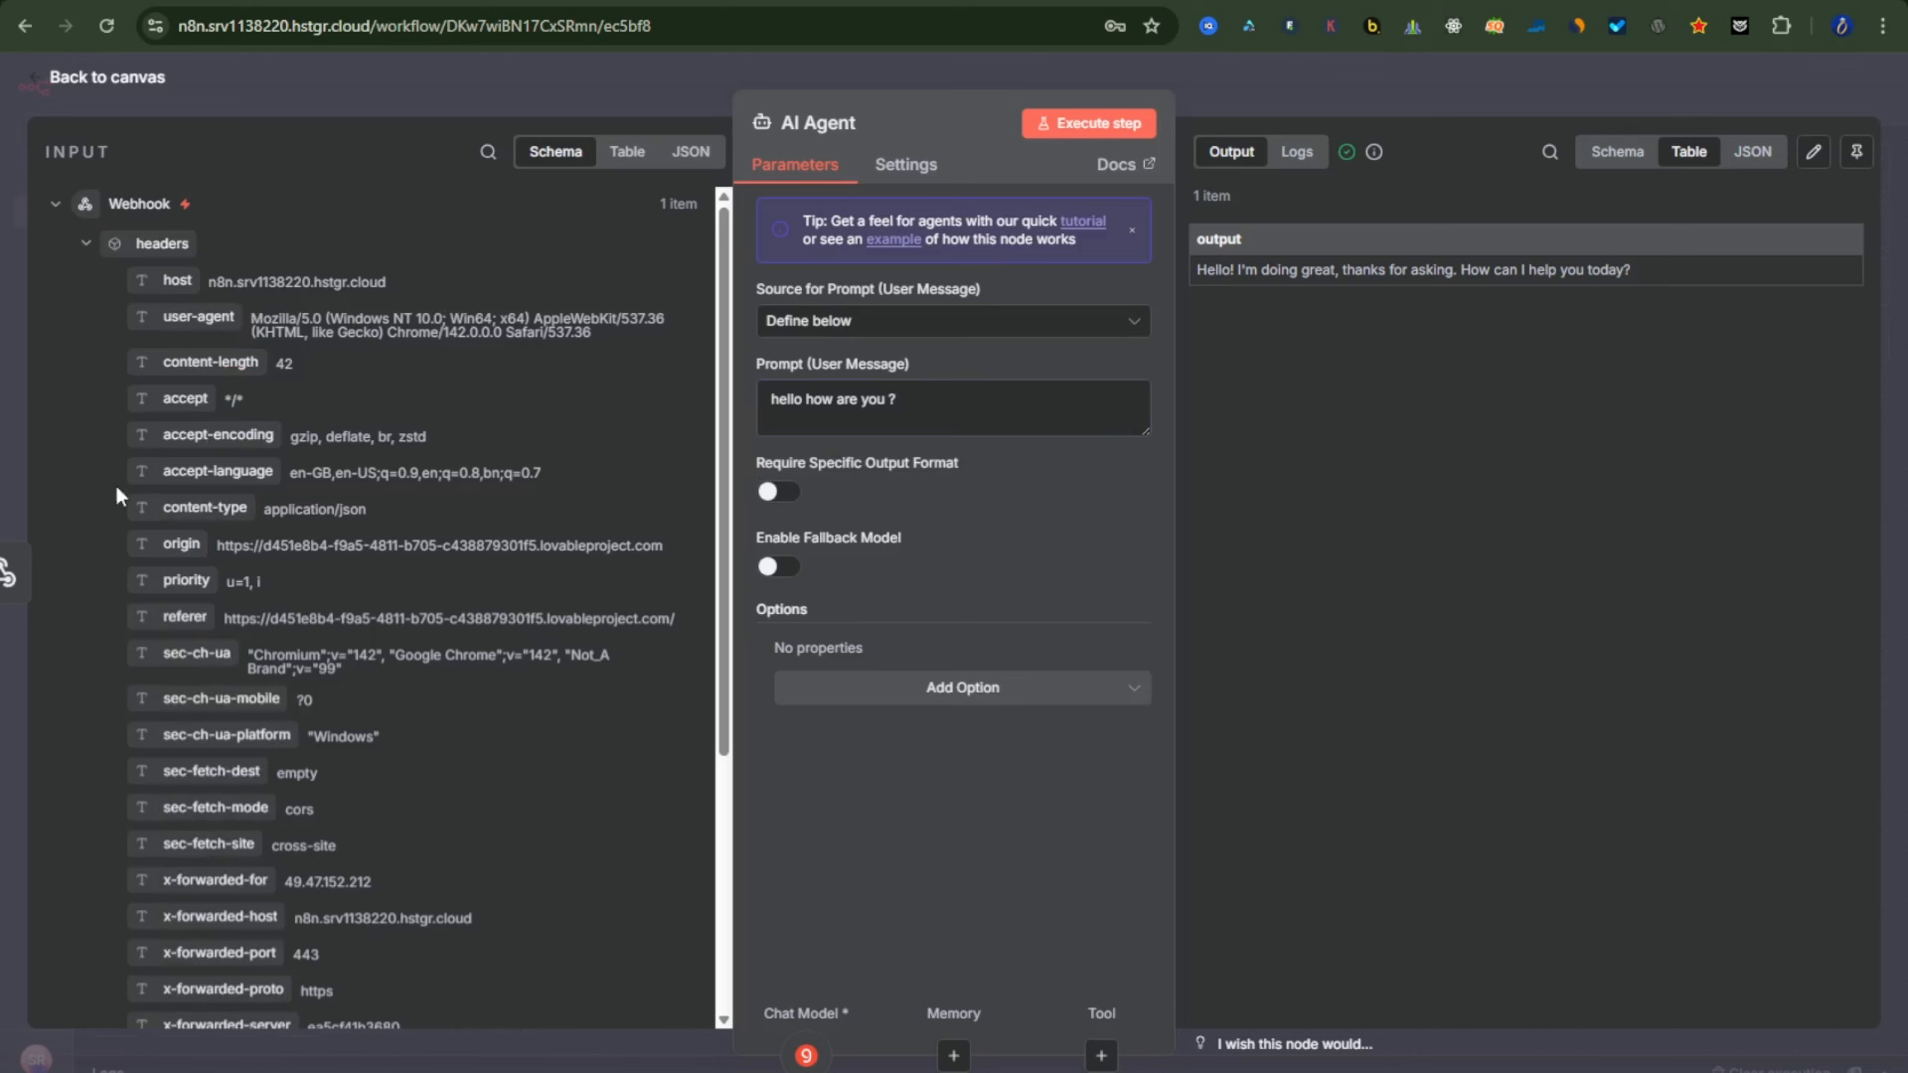
scroll(113, 502, down, 5)
scroll(105, 488, down, 1)
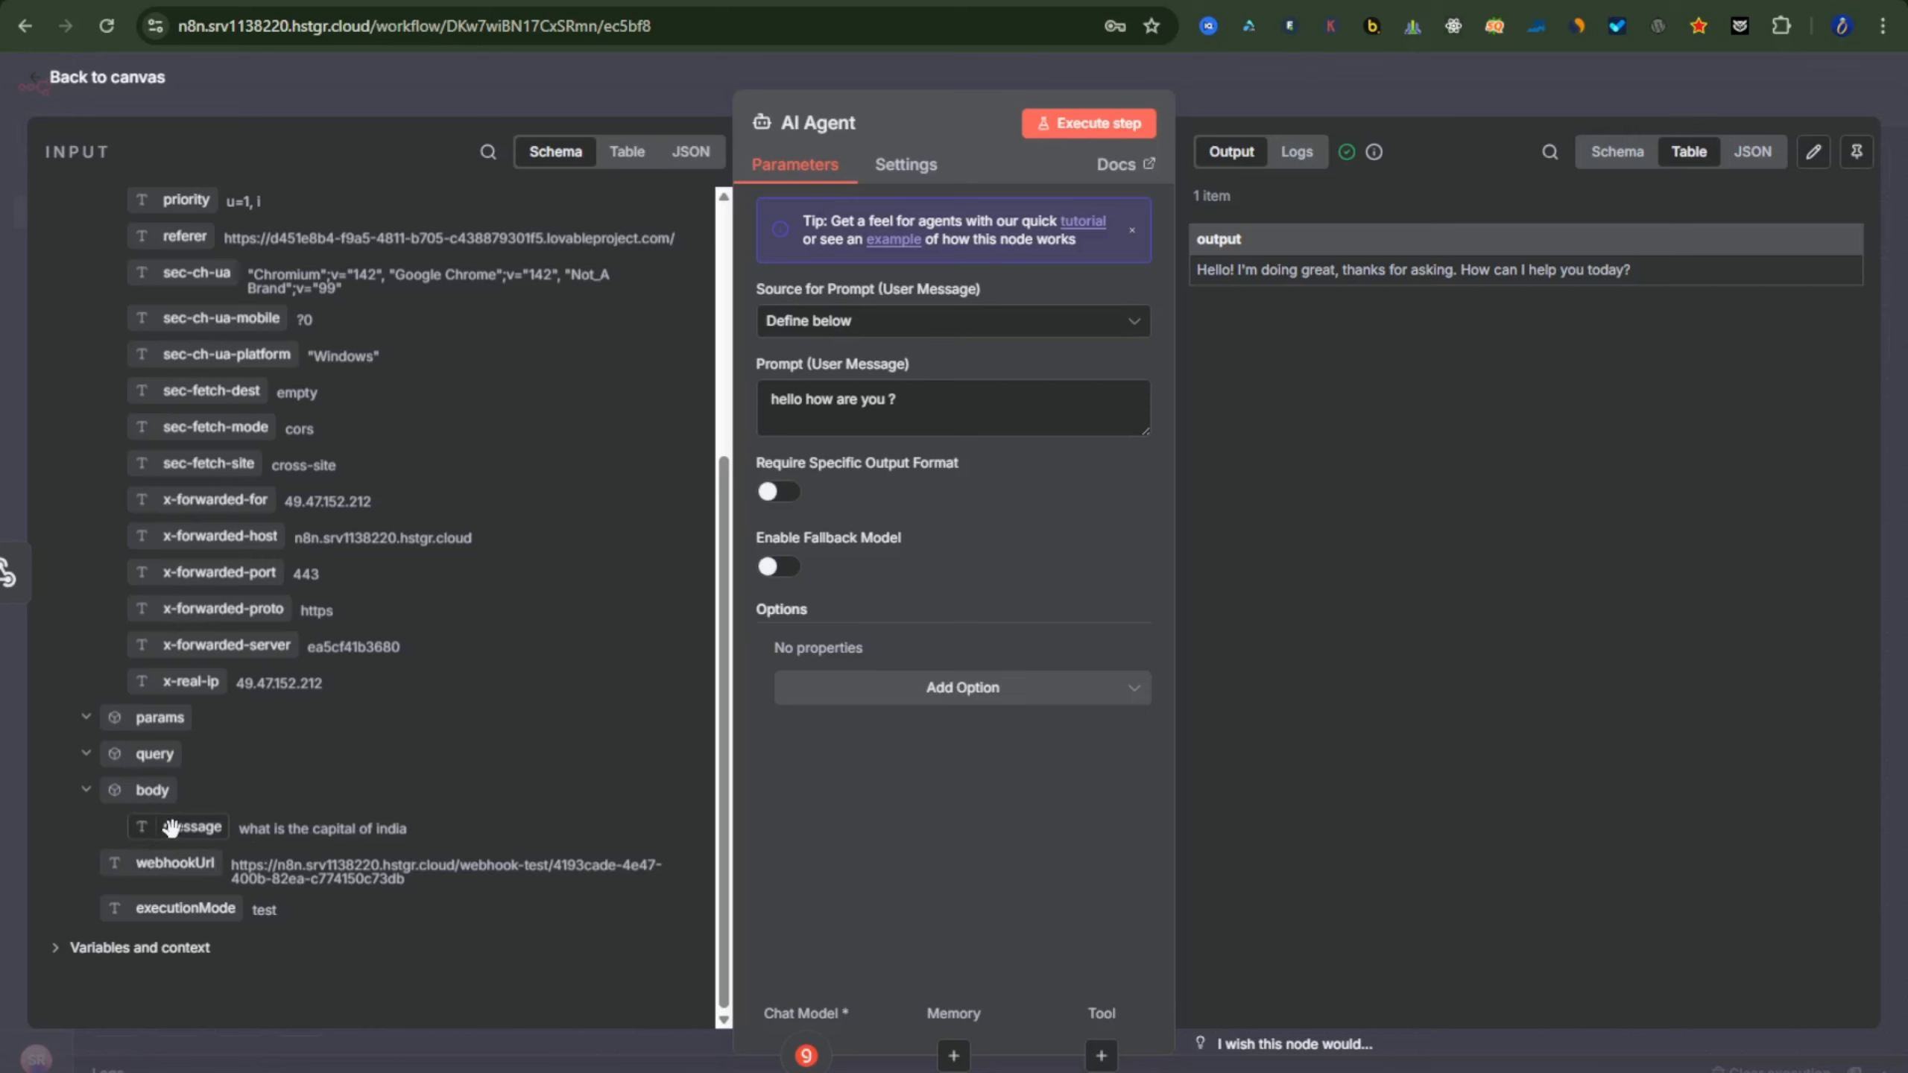
drag(171, 826, 850, 397)
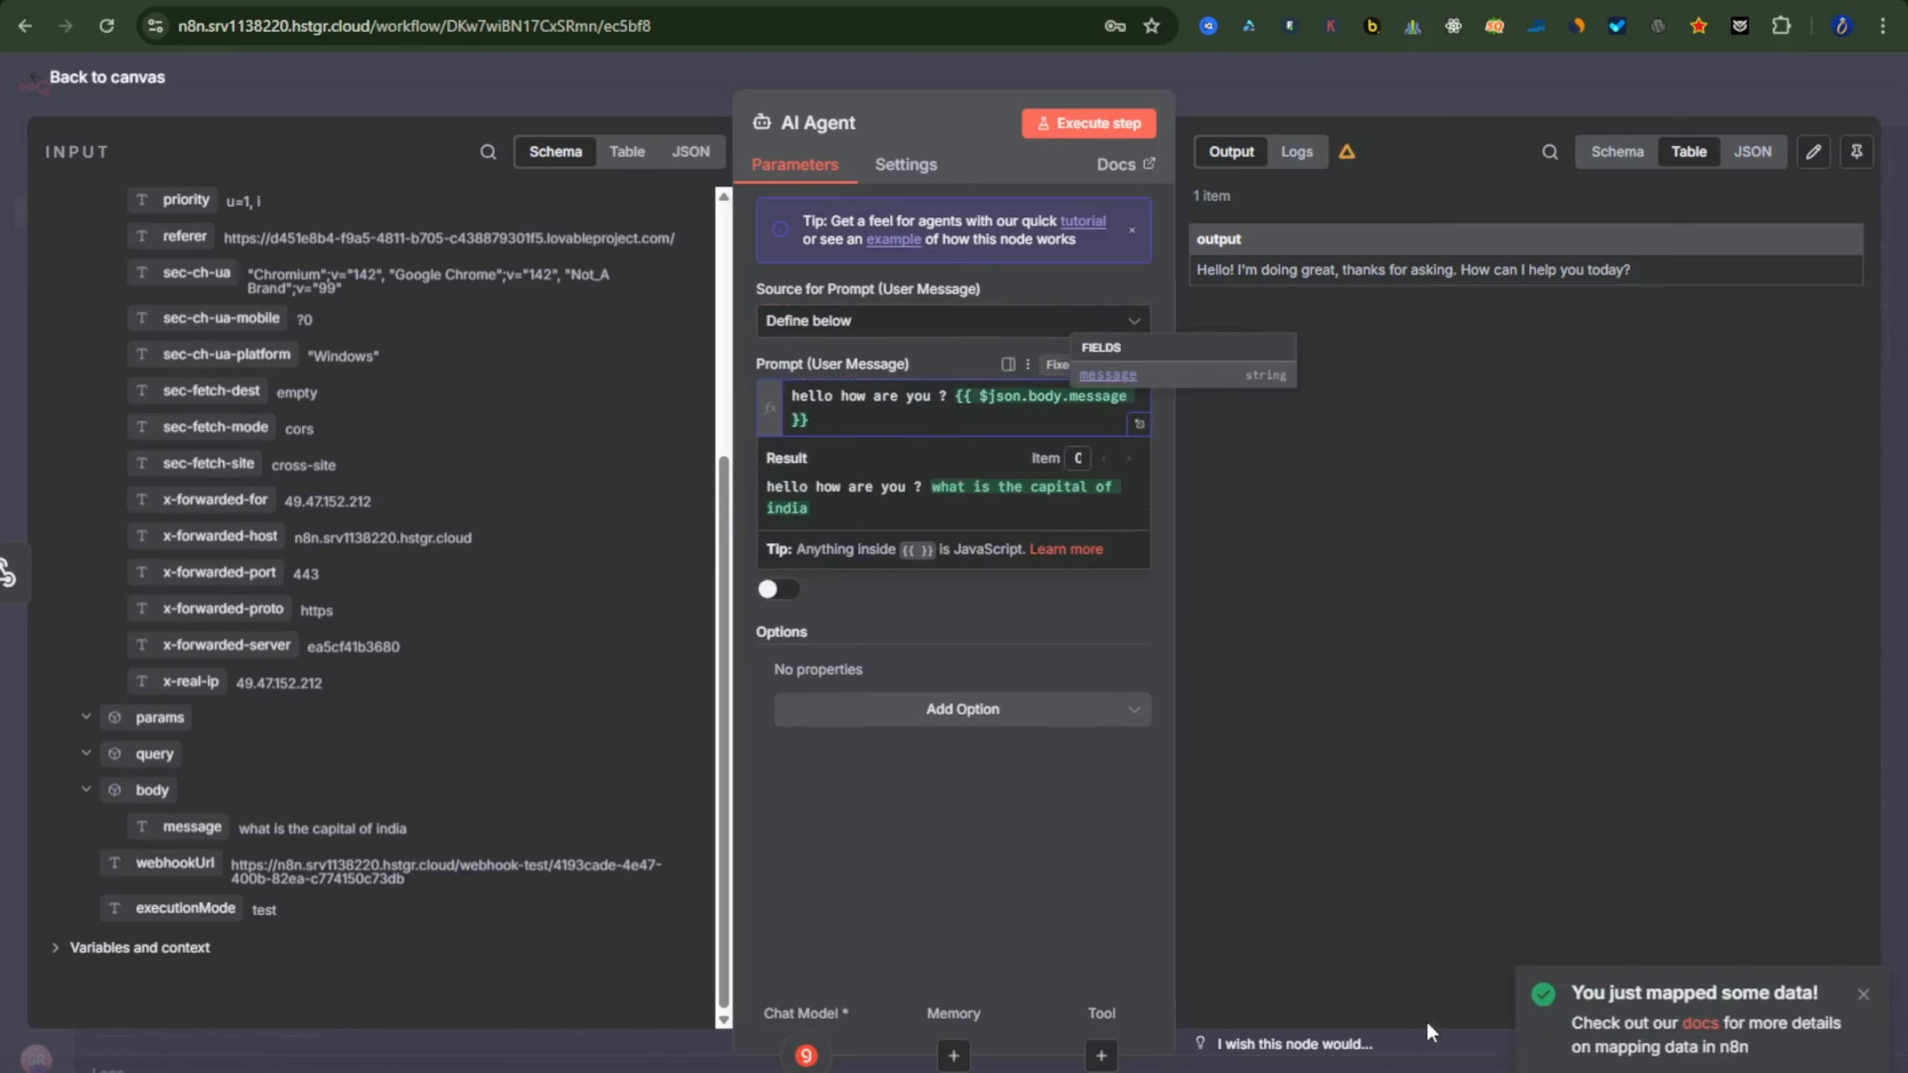
key(alt+Tab)
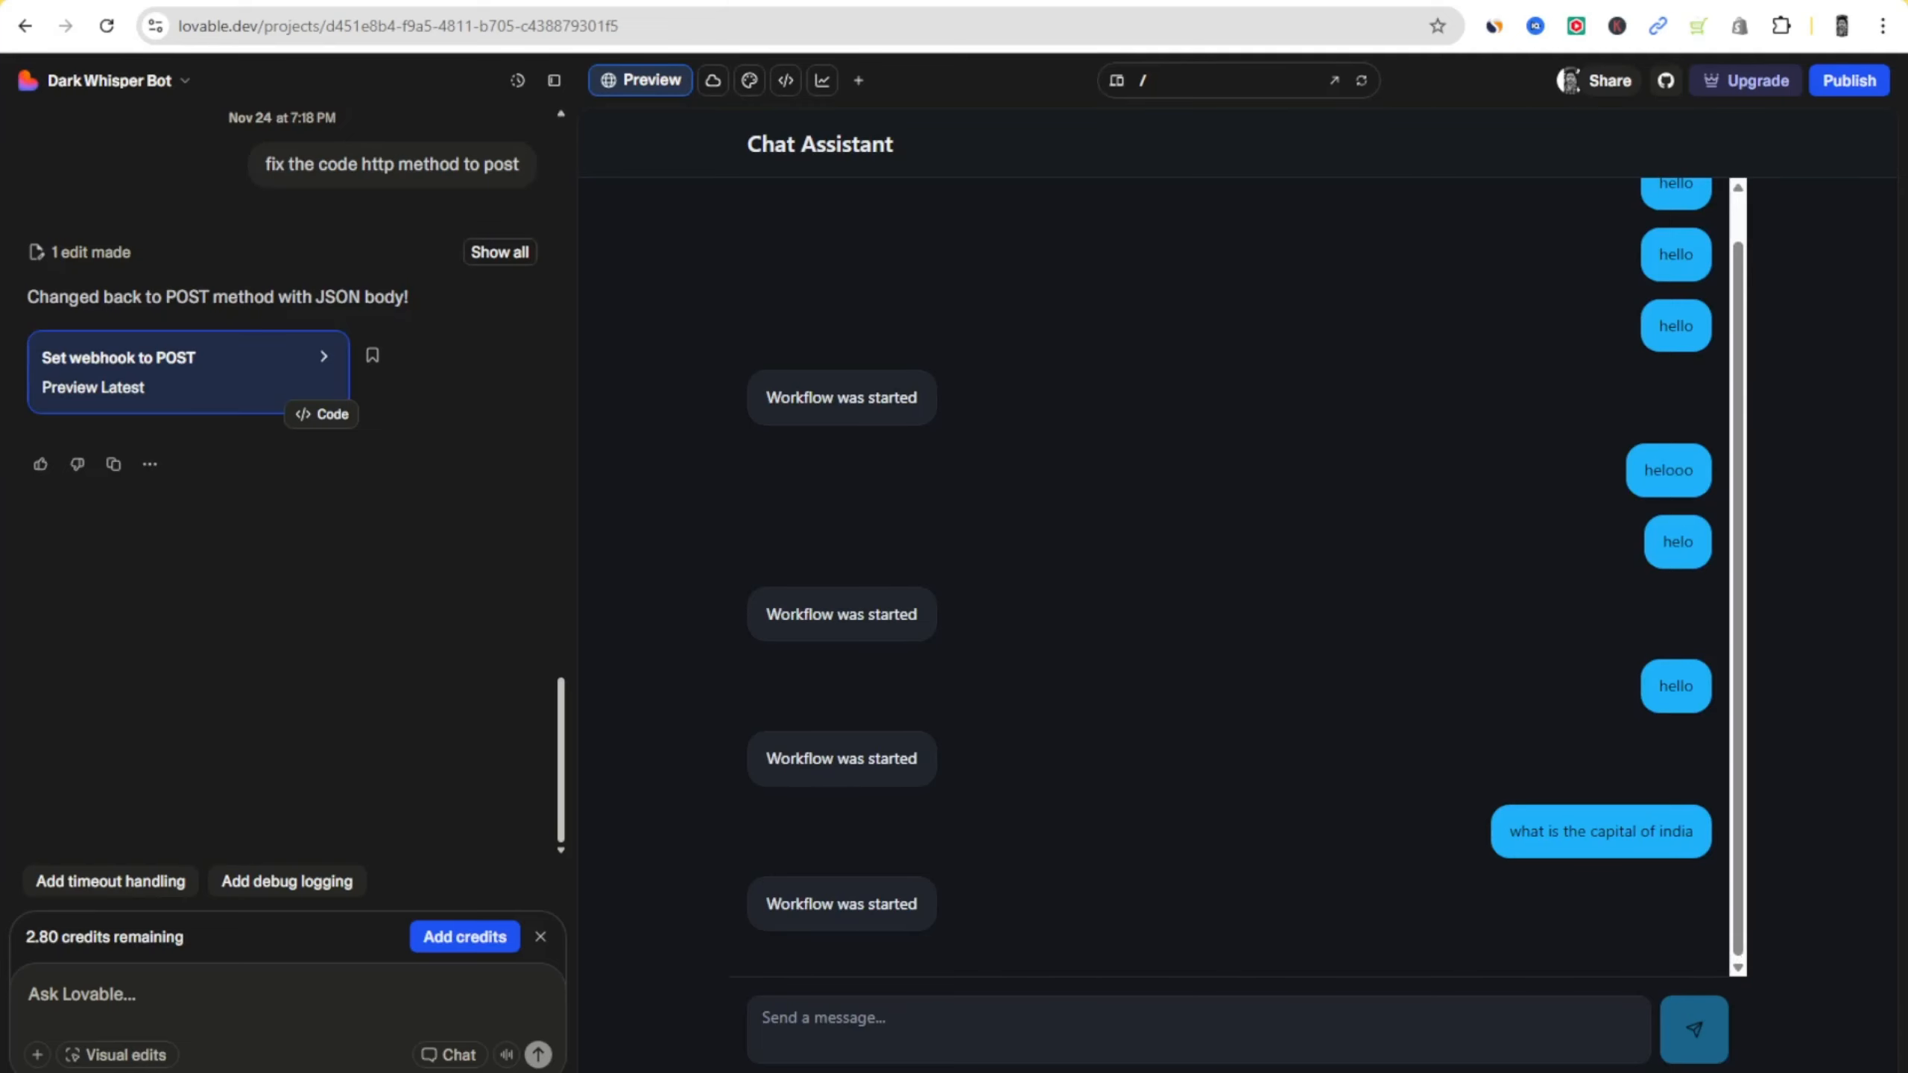
key(alt+Tab)
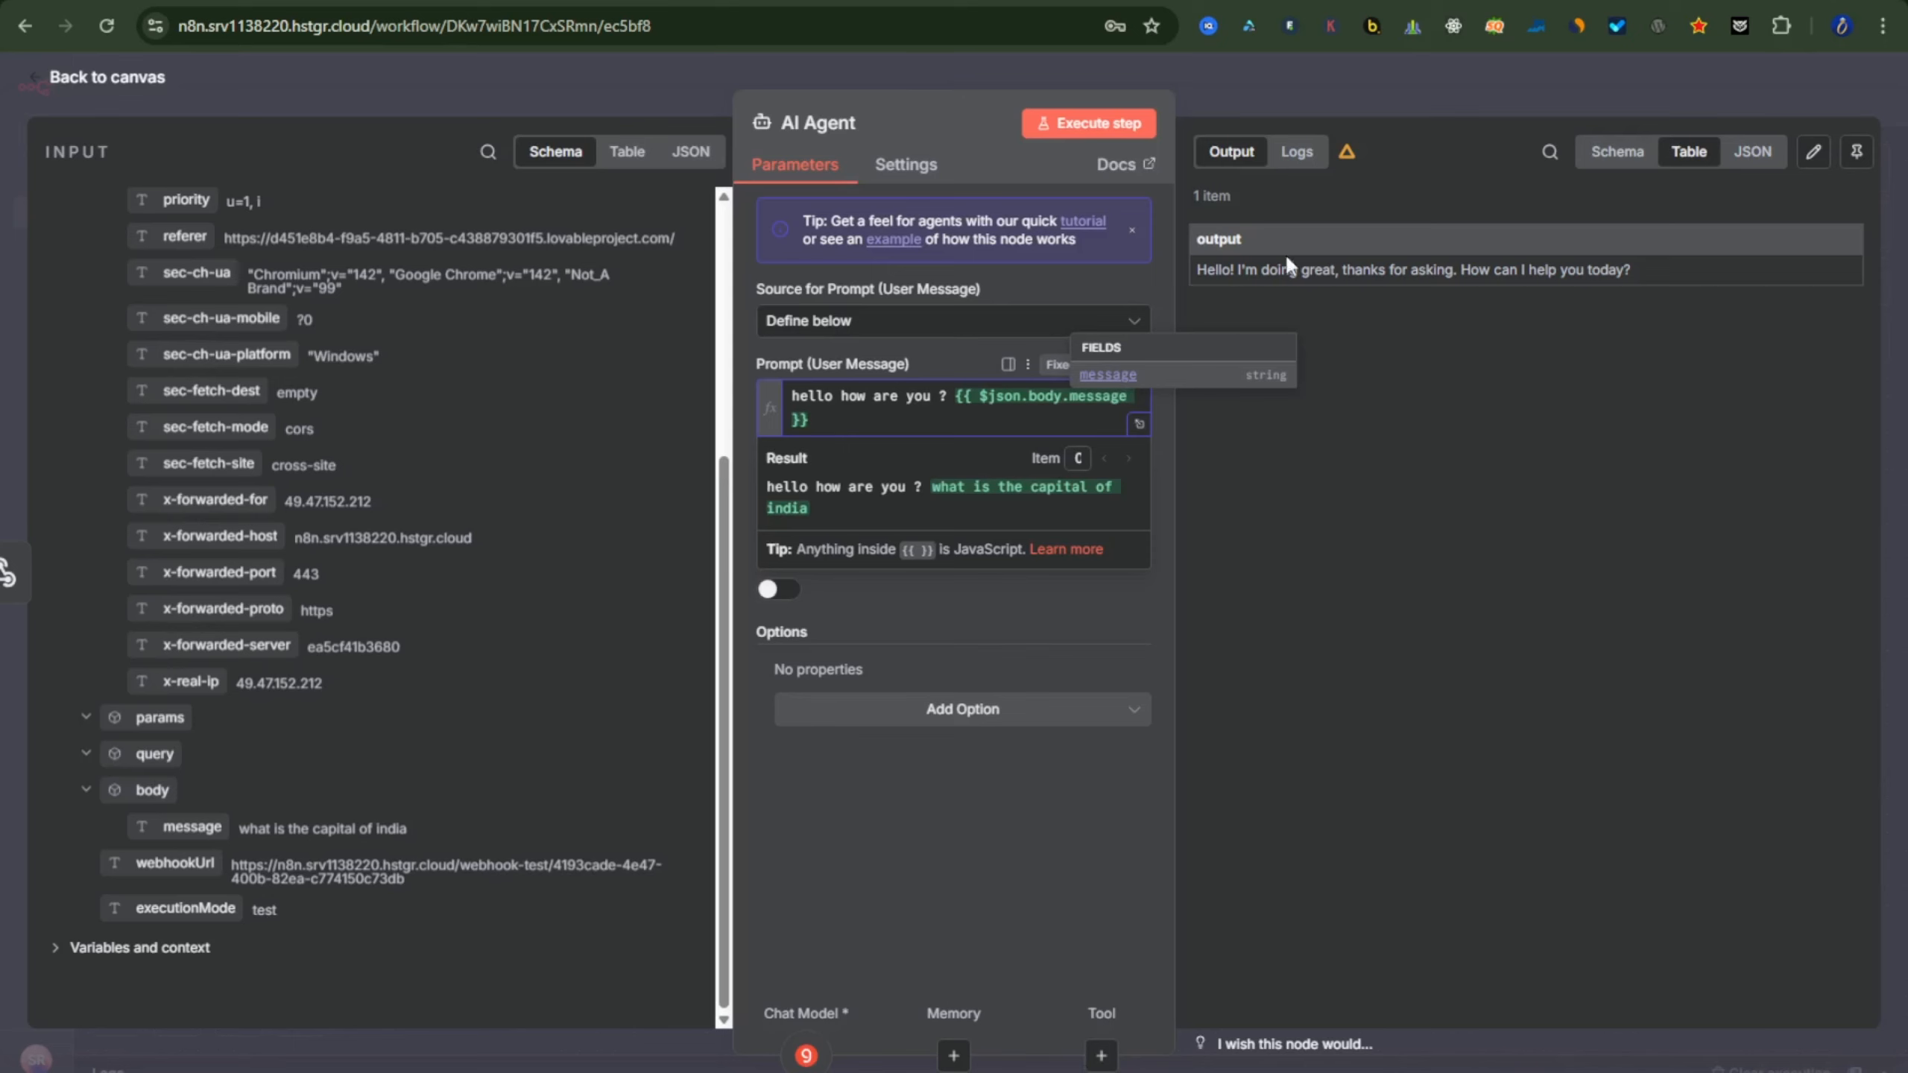
click(107, 77)
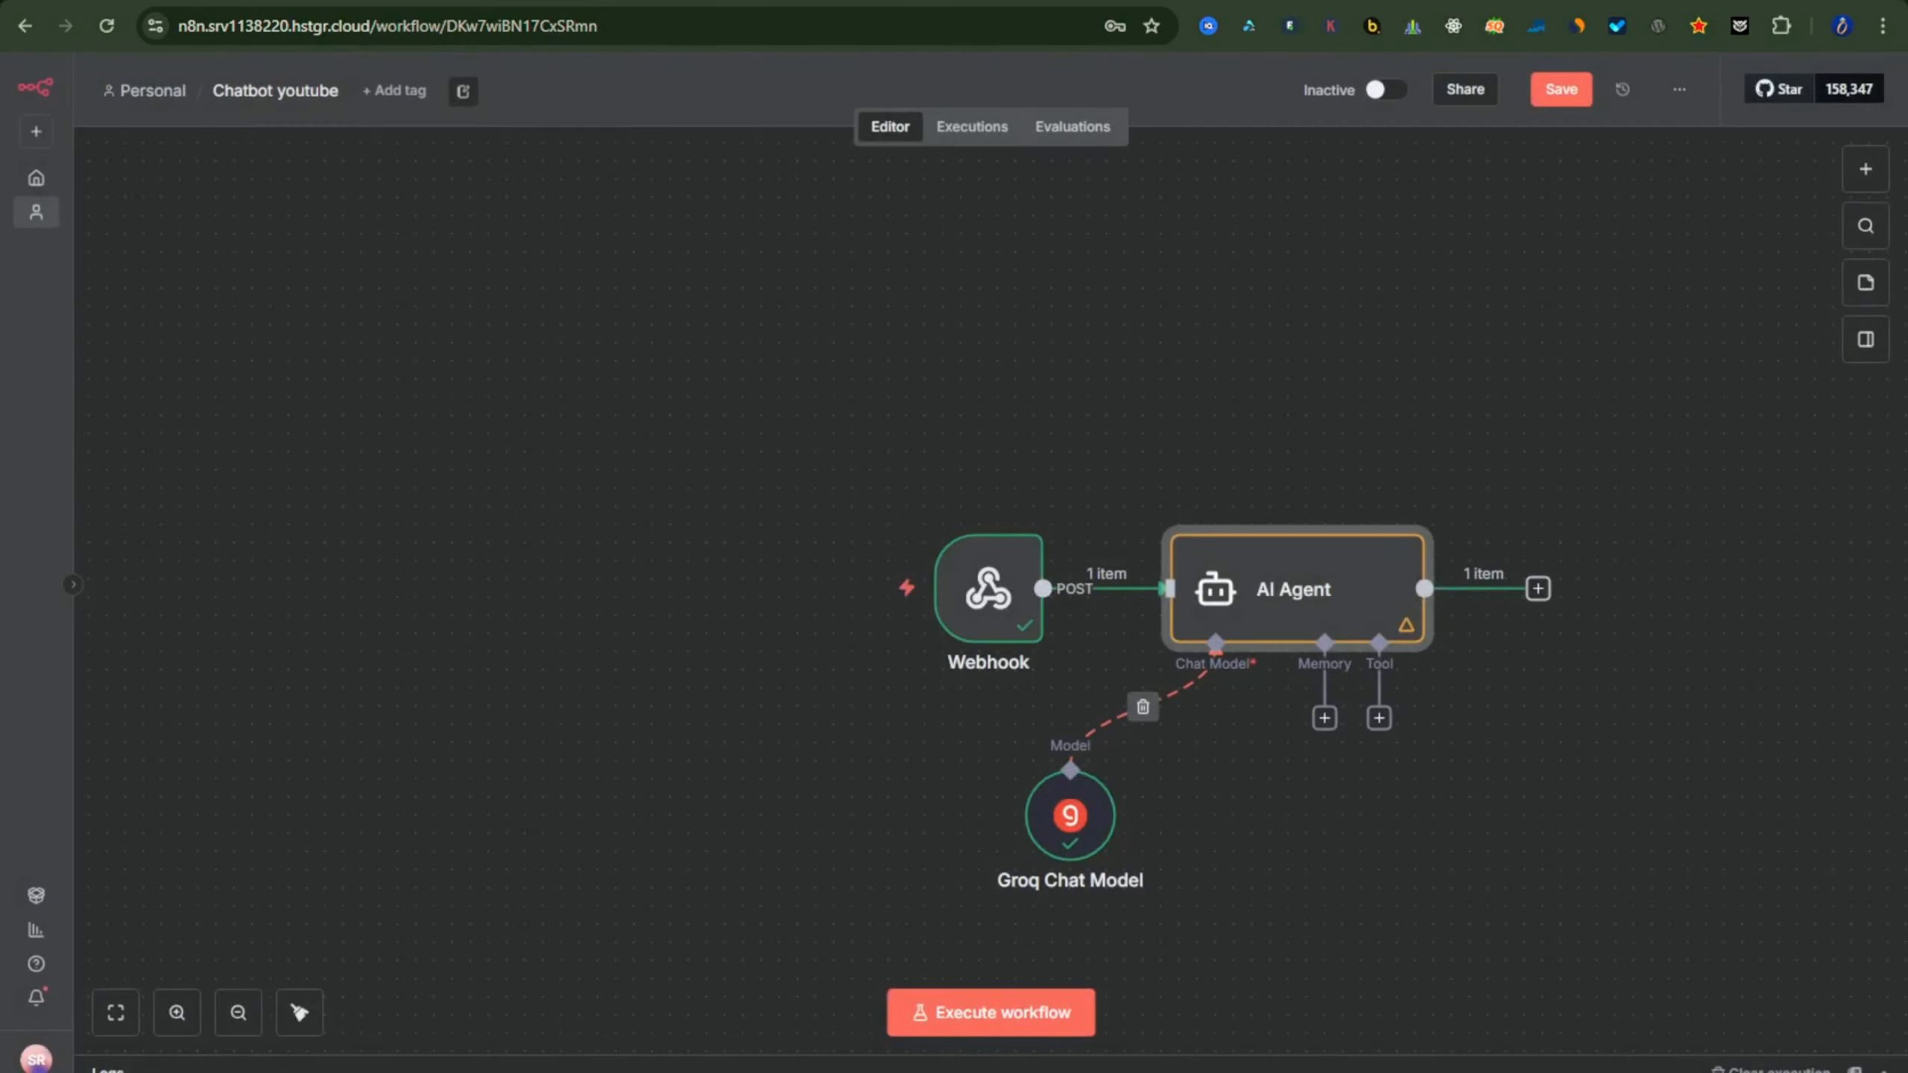
- Execute the workflow and send "what is the capital of india" to the chatbot in the Lovable preview
click(957, 1038)
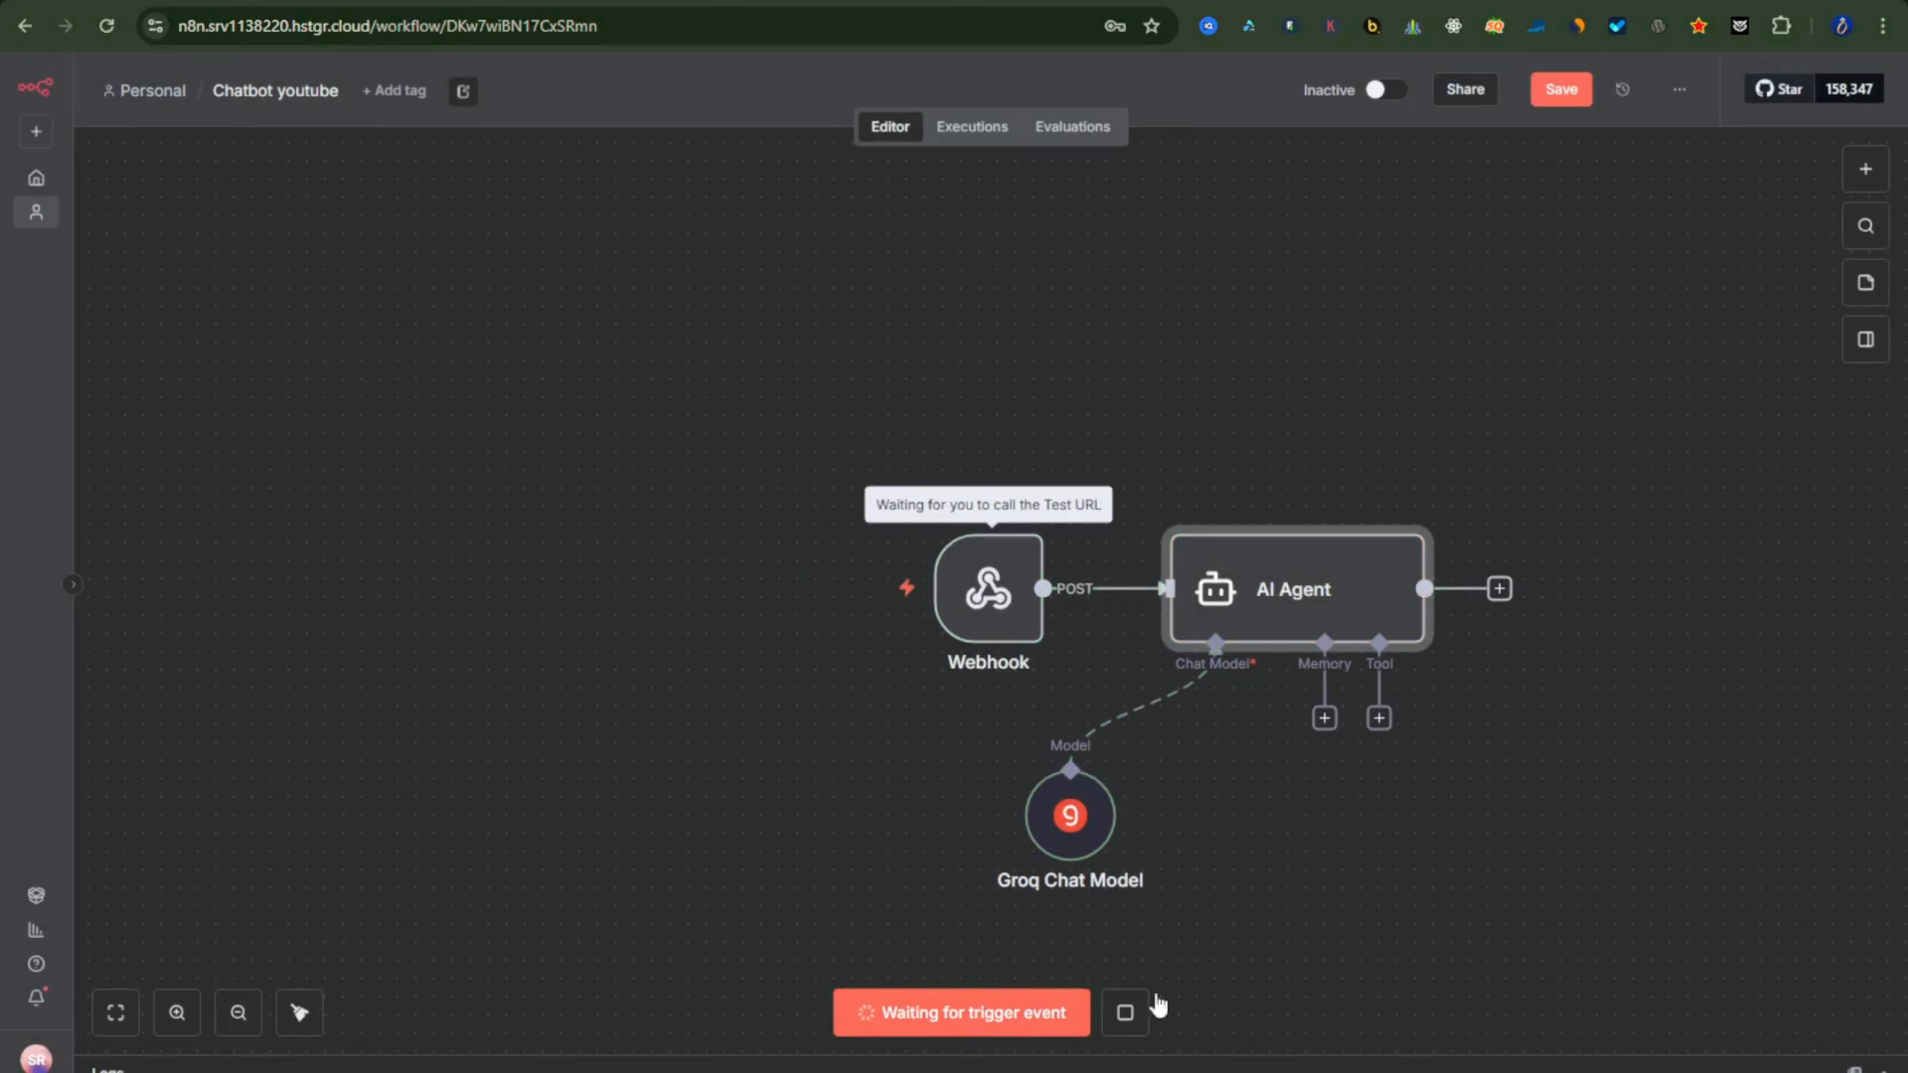
key(alt+Tab)
click(938, 1022)
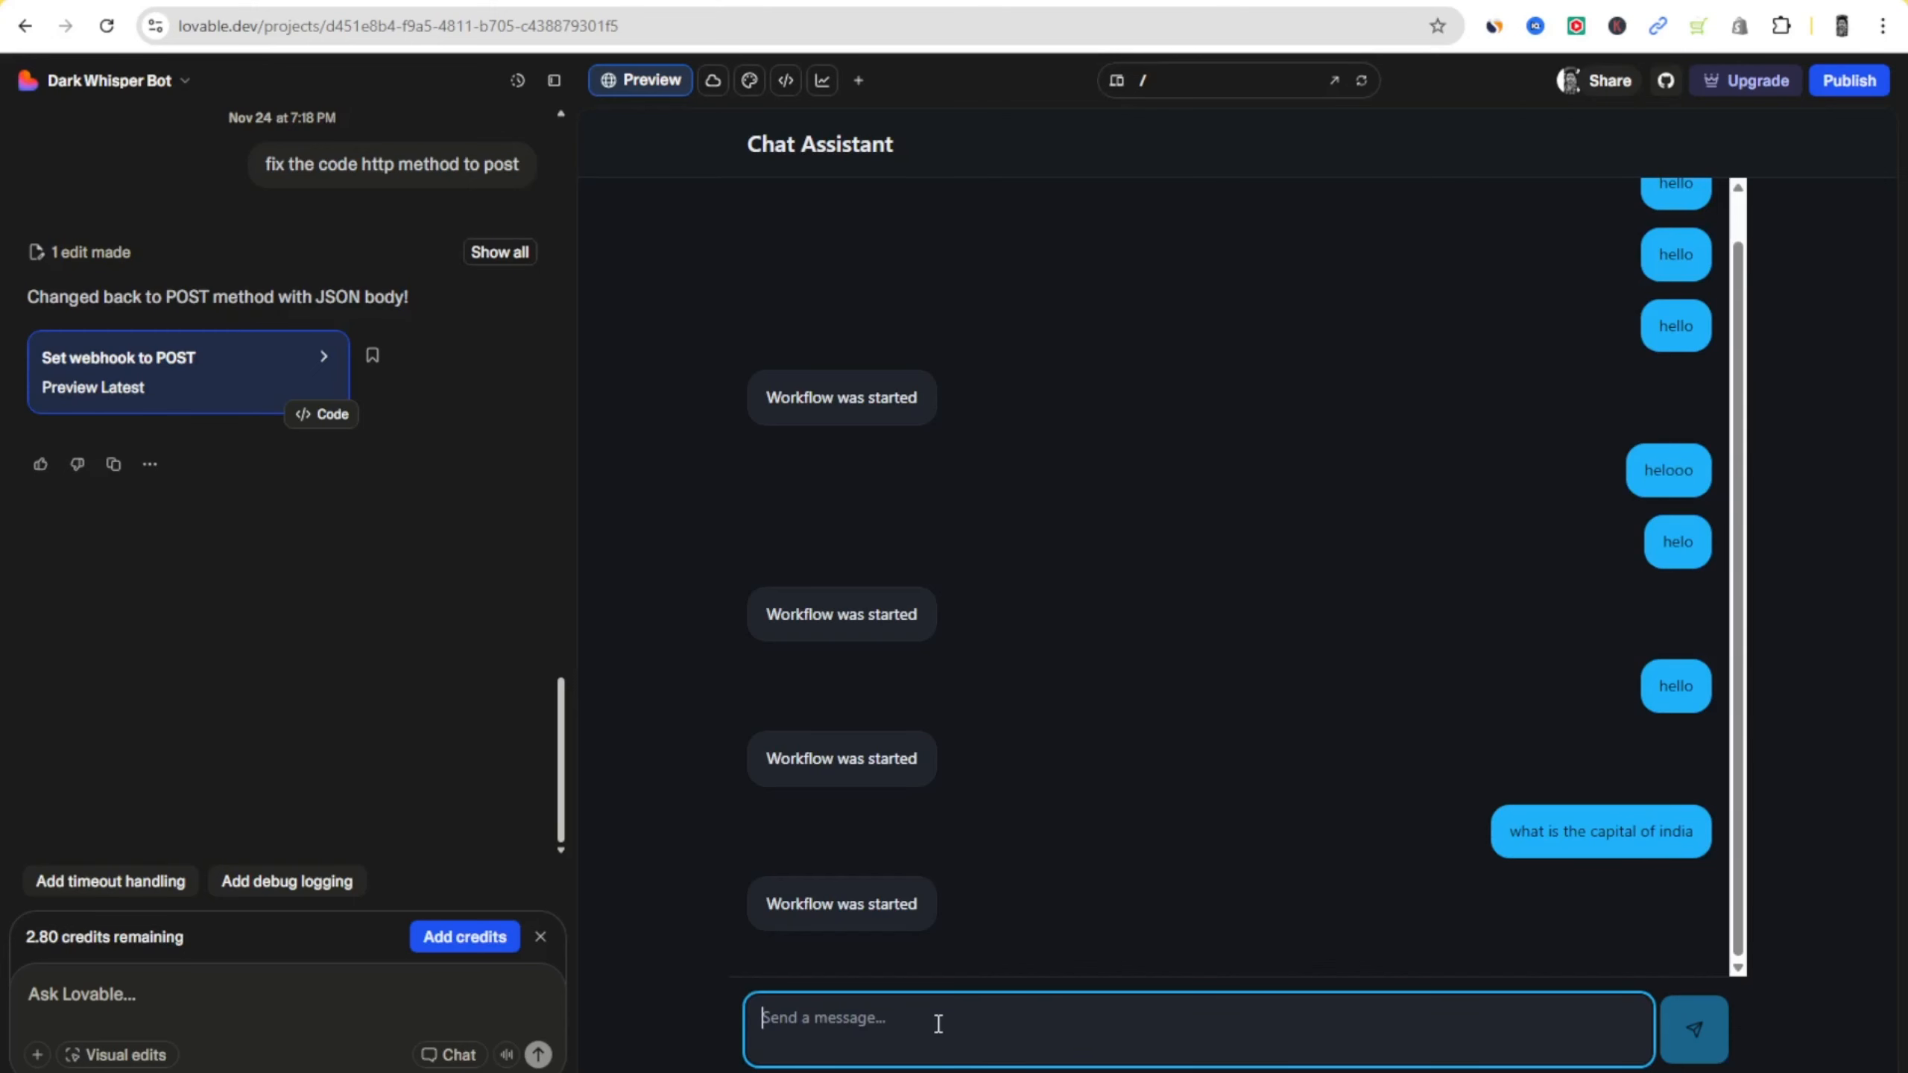
text(what is the)
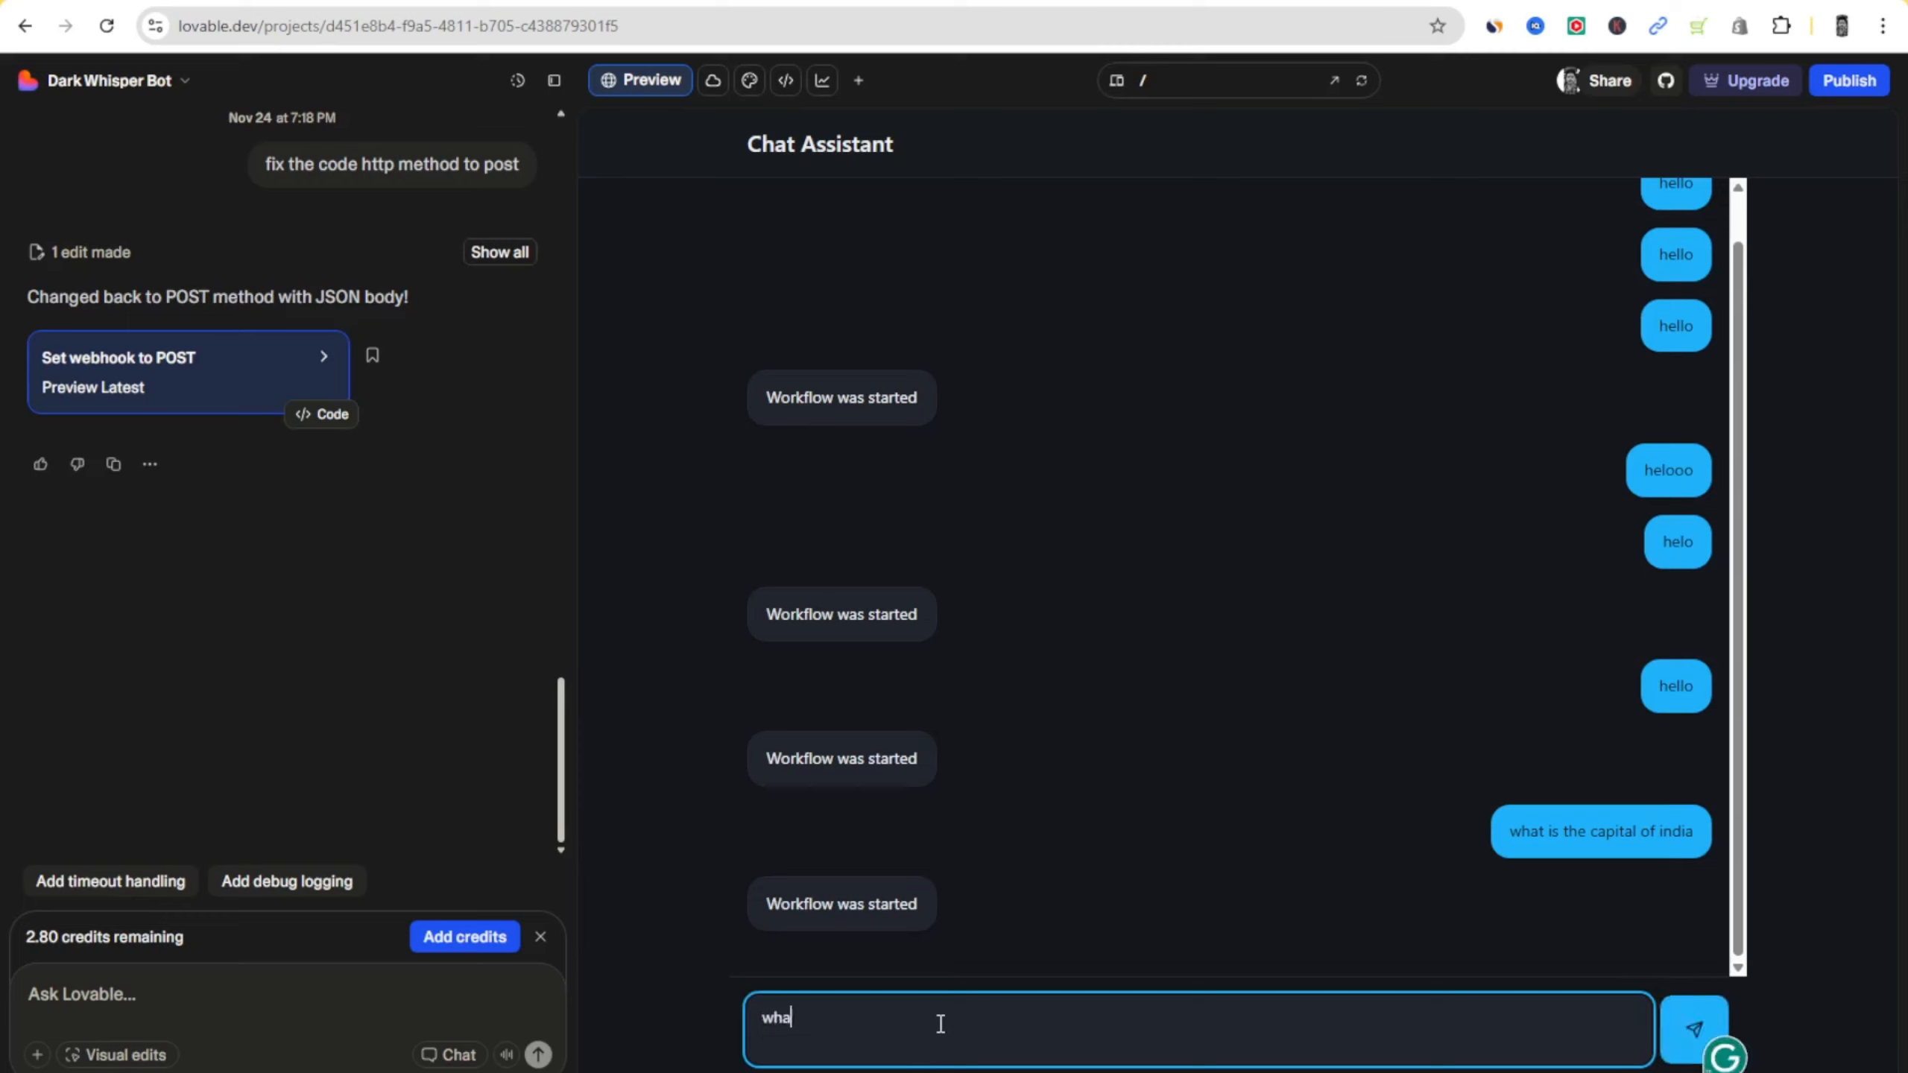
text( capital of india)
key(Return)
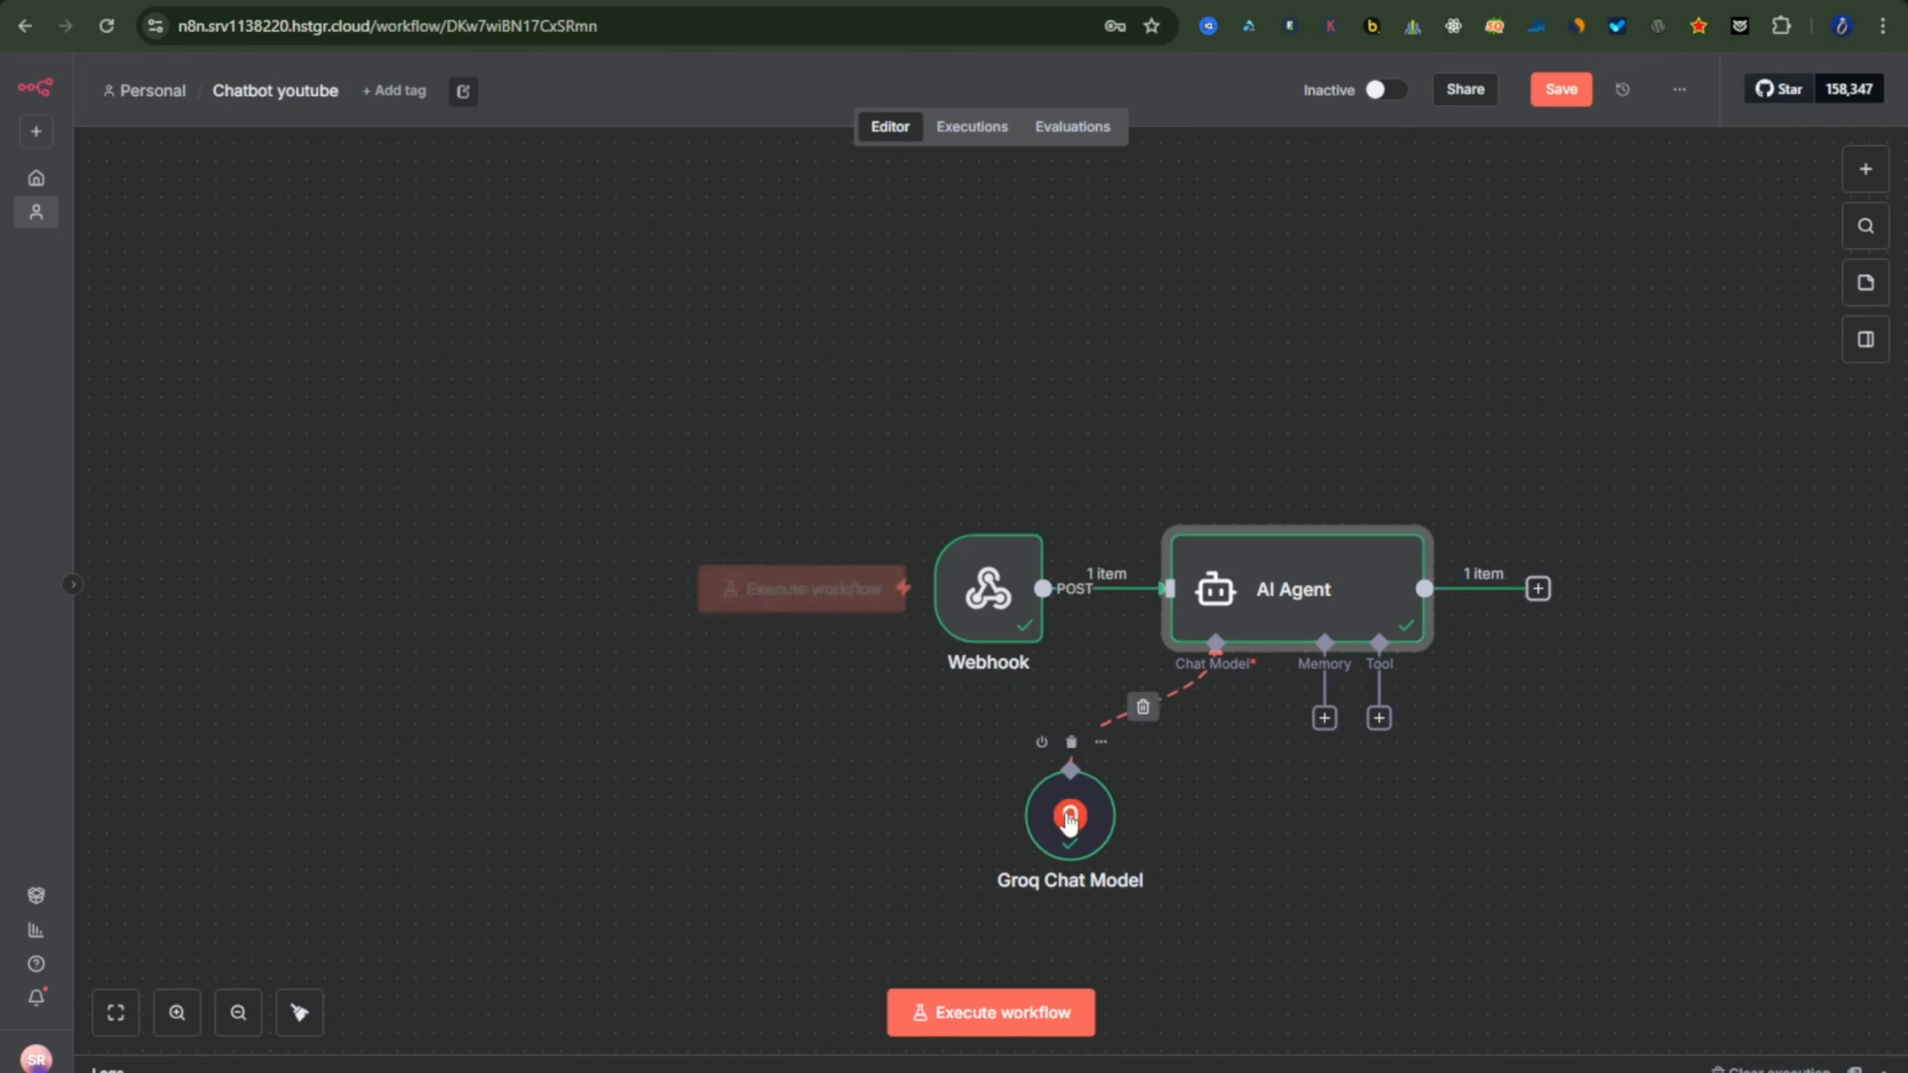
- Examine the message received by the Groq Chat Model node in n8n and its response, and return to the canvas
double_click(1070, 819)
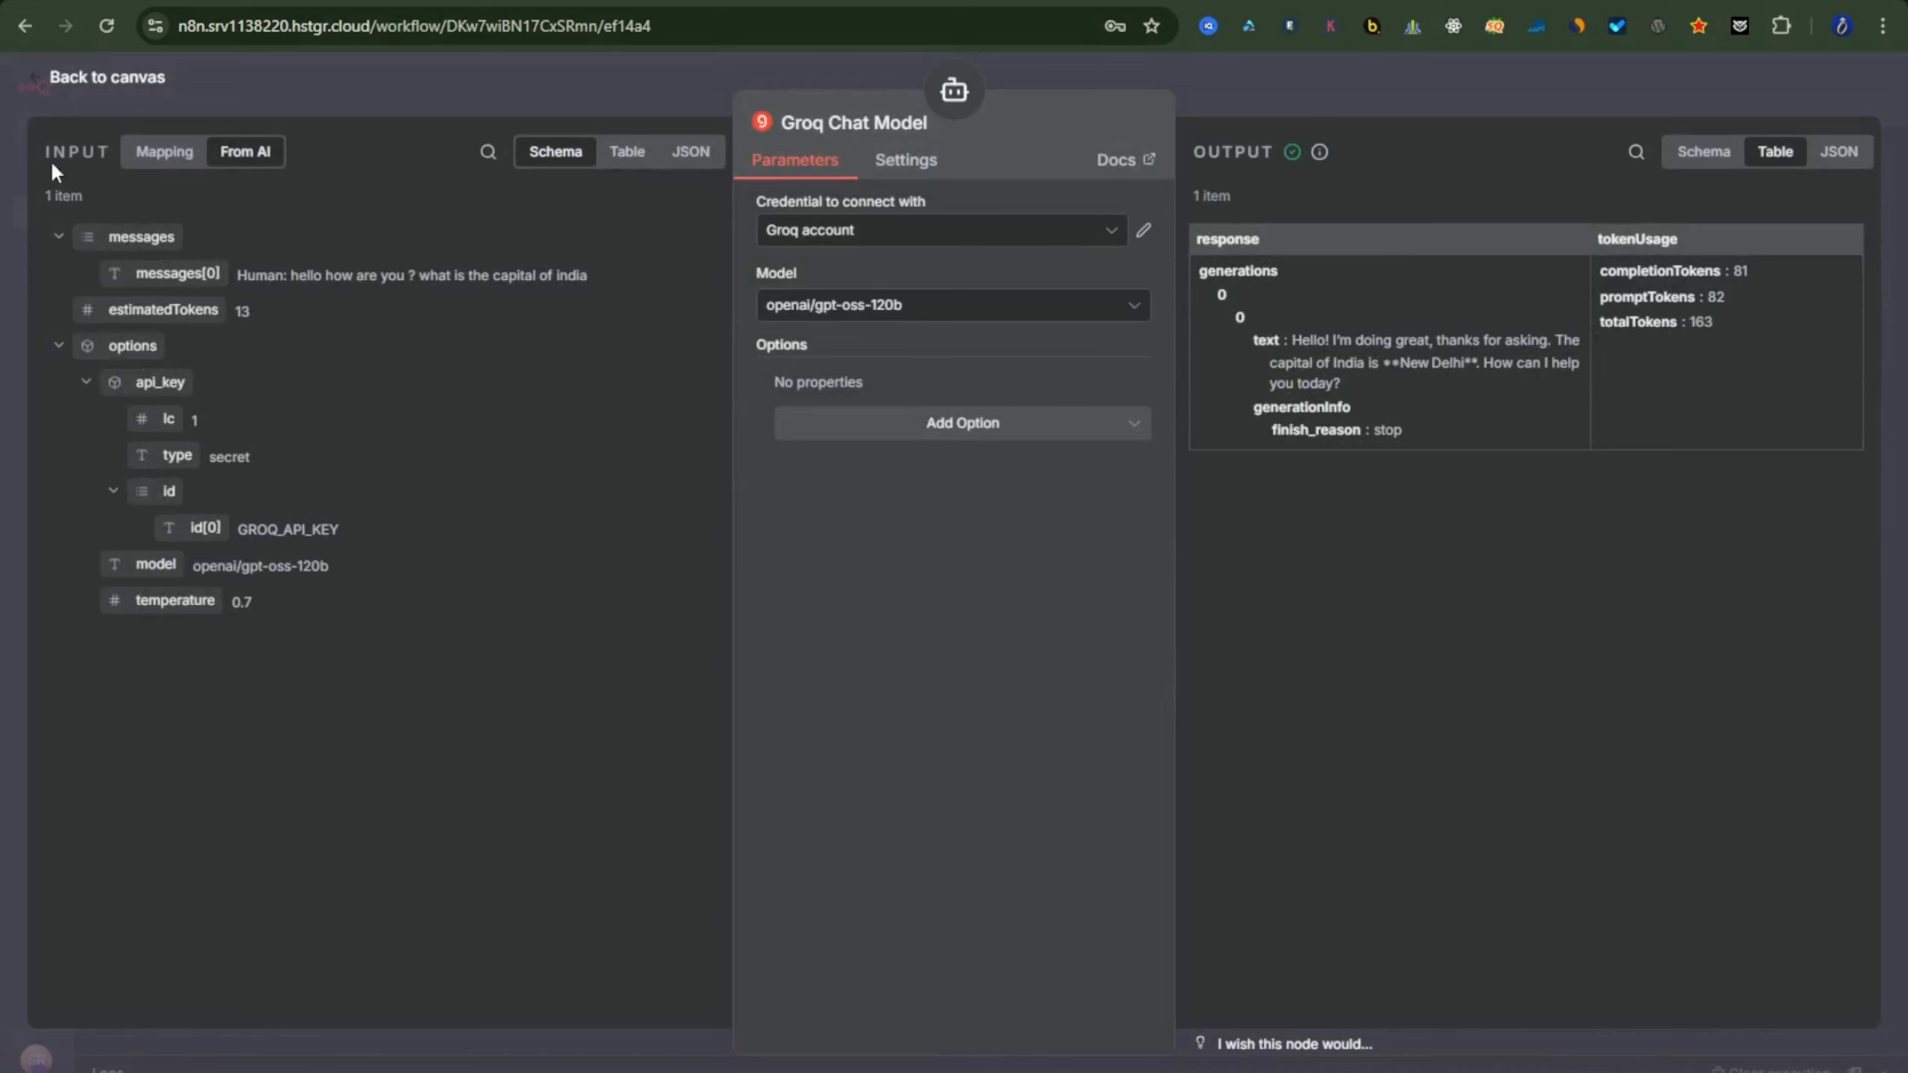
click(73, 87)
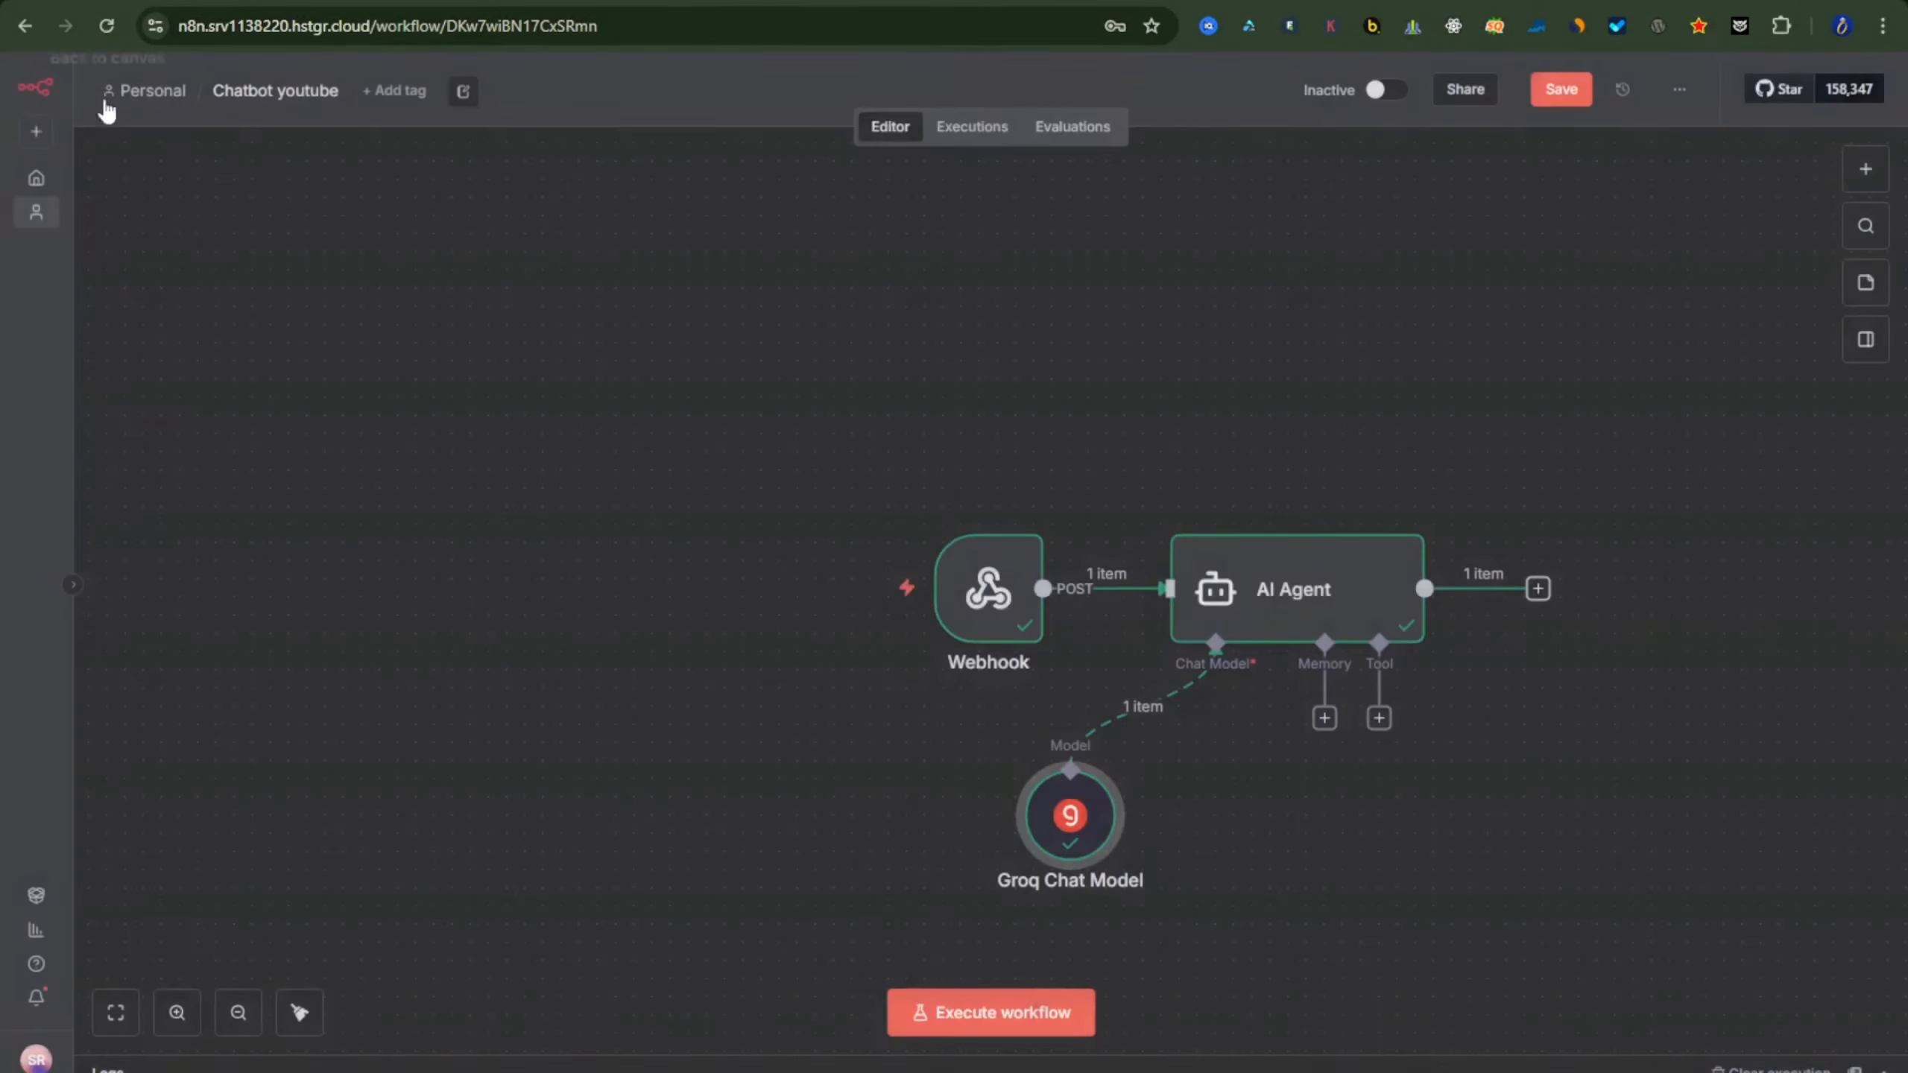
double_click(1070, 815)
click(57, 89)
- Remove the fixed text "hello how are you ?" from the AI Agent's user prompt, keeping only the {{ $json.body.message }} expression
double_click(1269, 588)
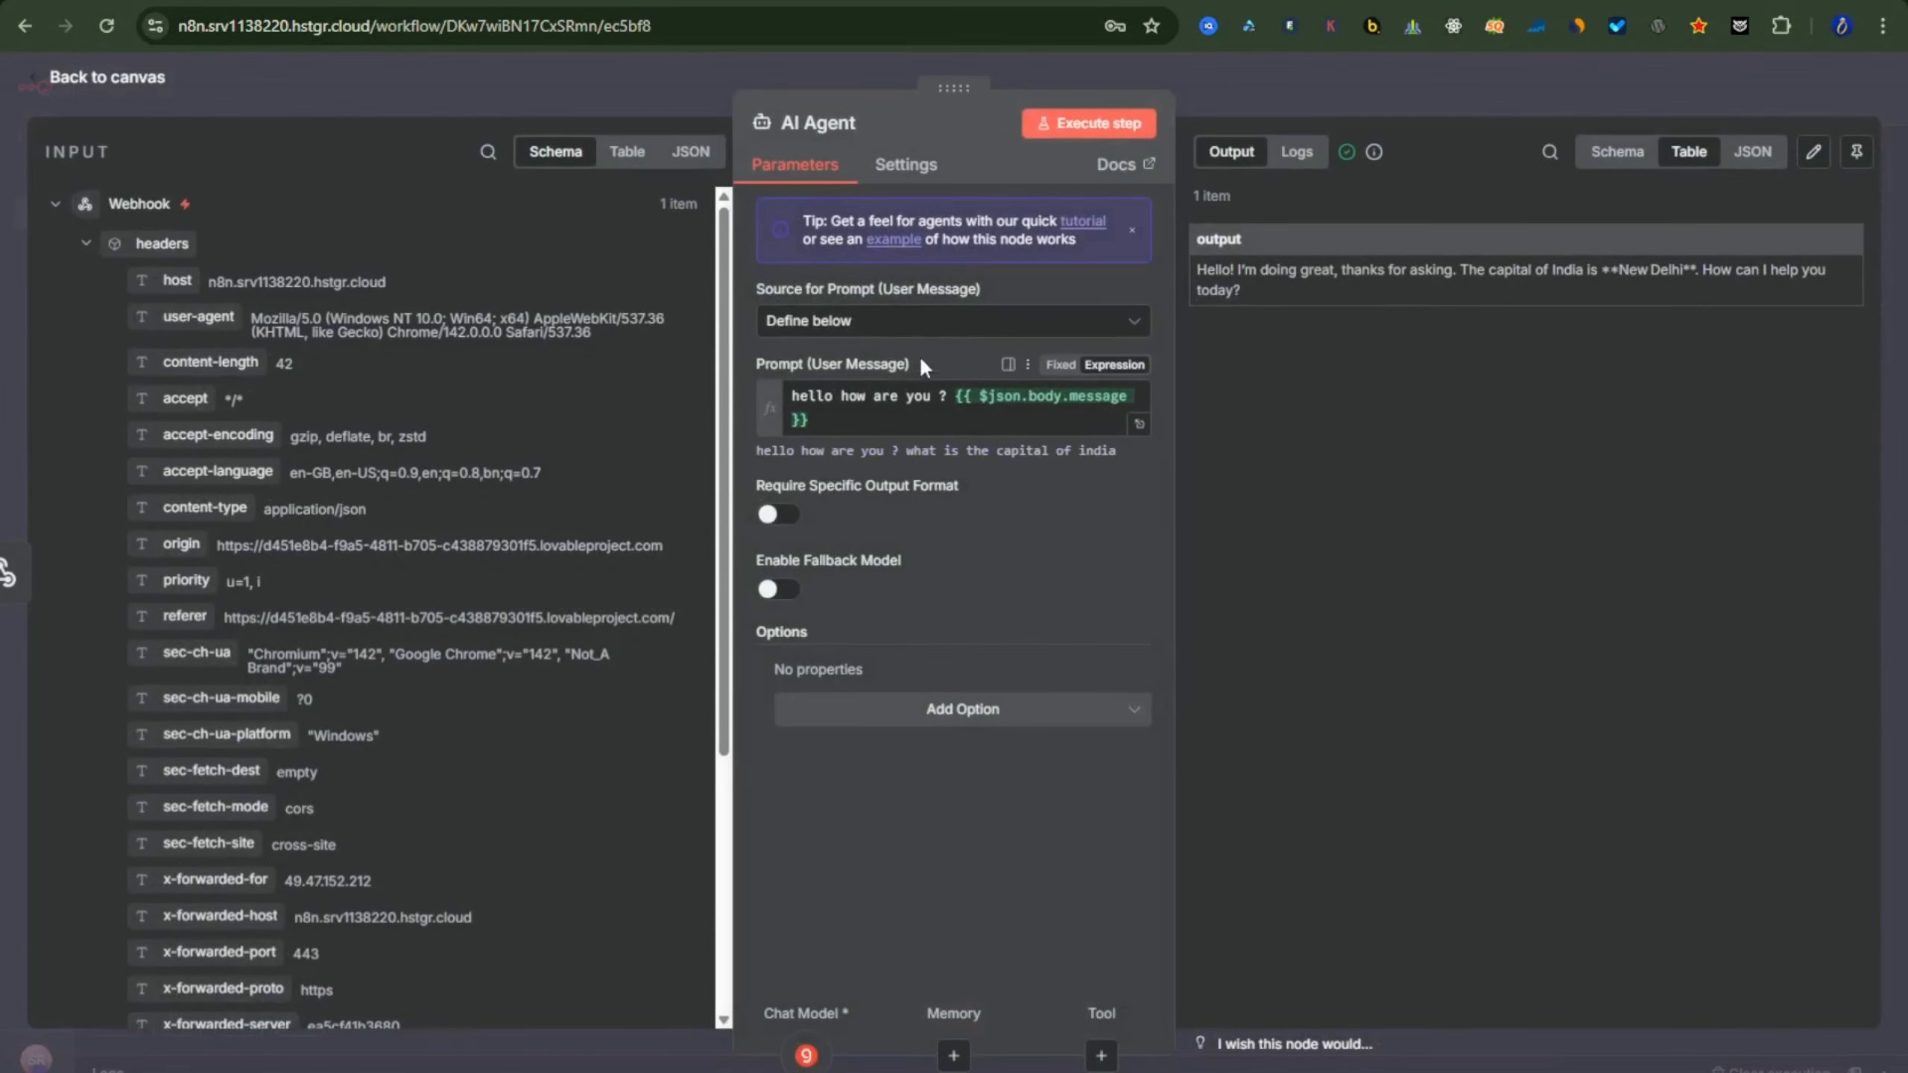
click(946, 392)
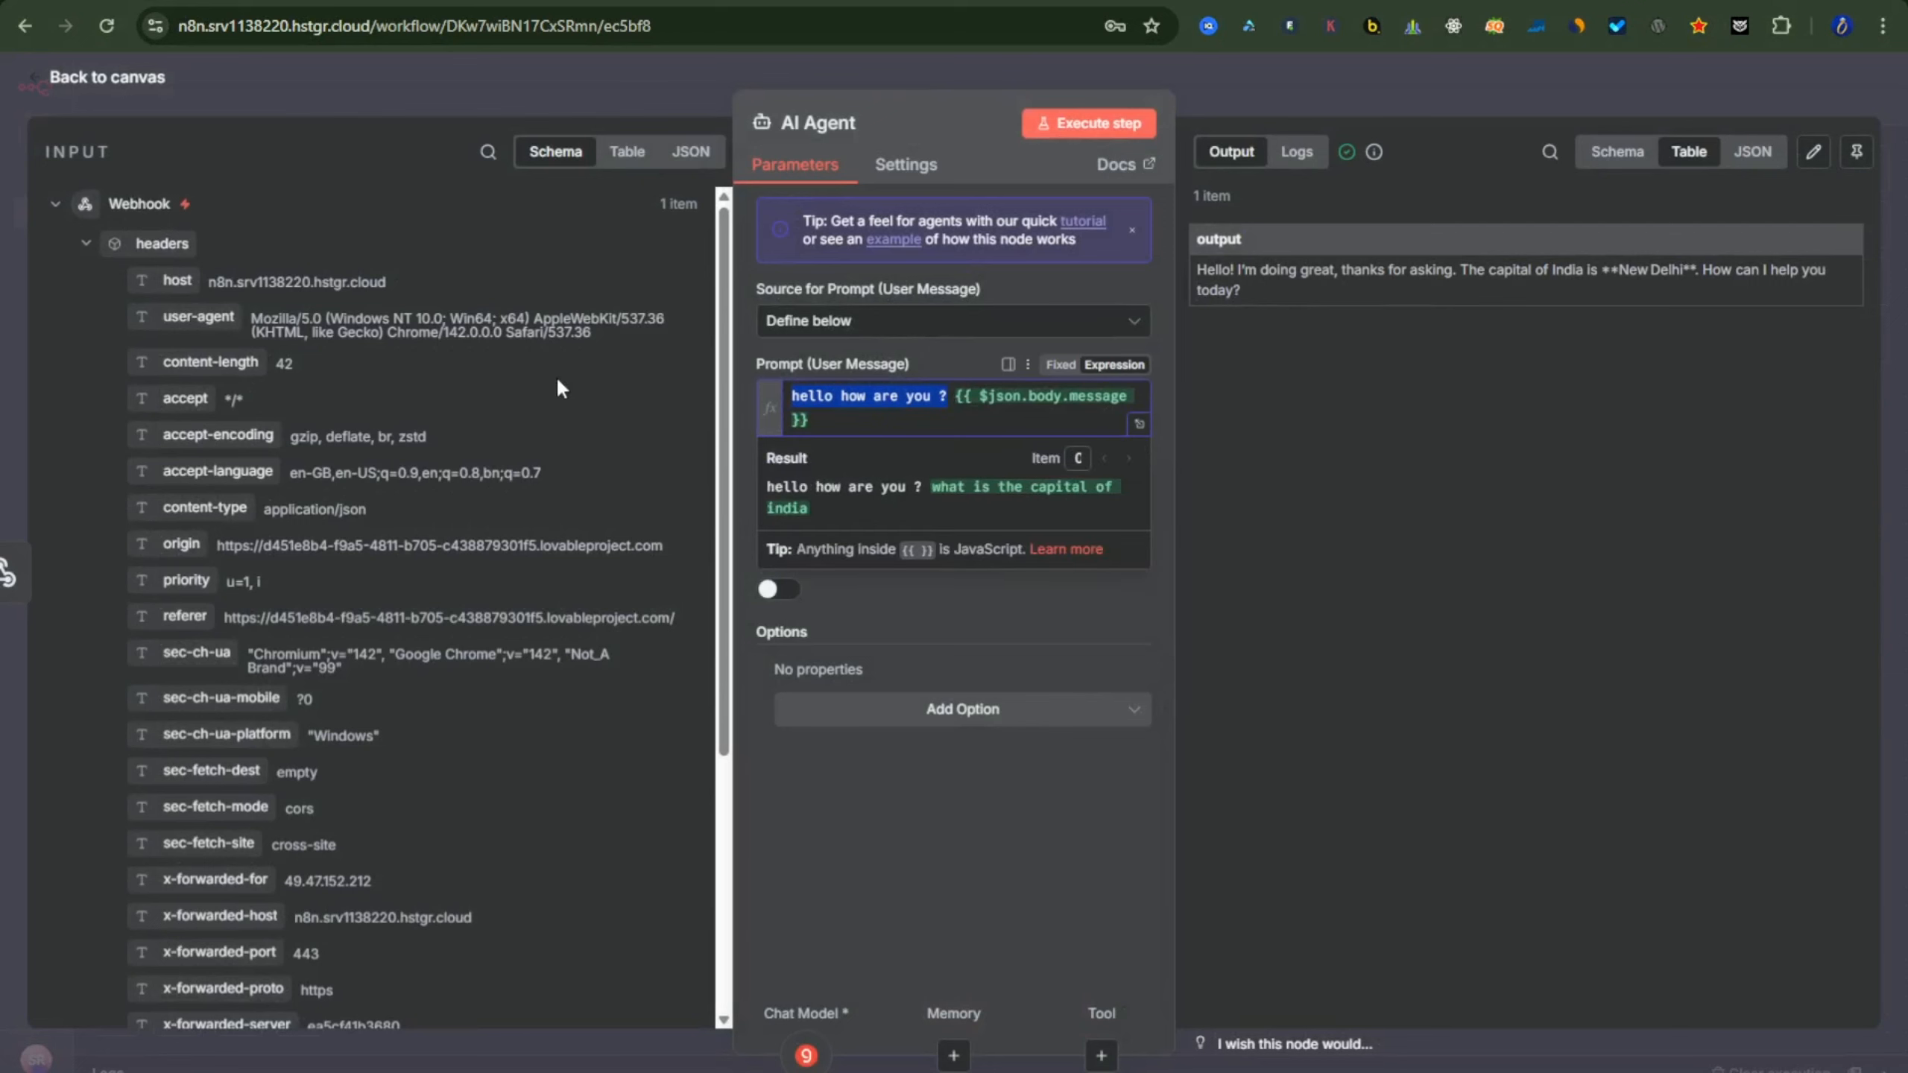
key(shift+Home)
key(BackSpace)
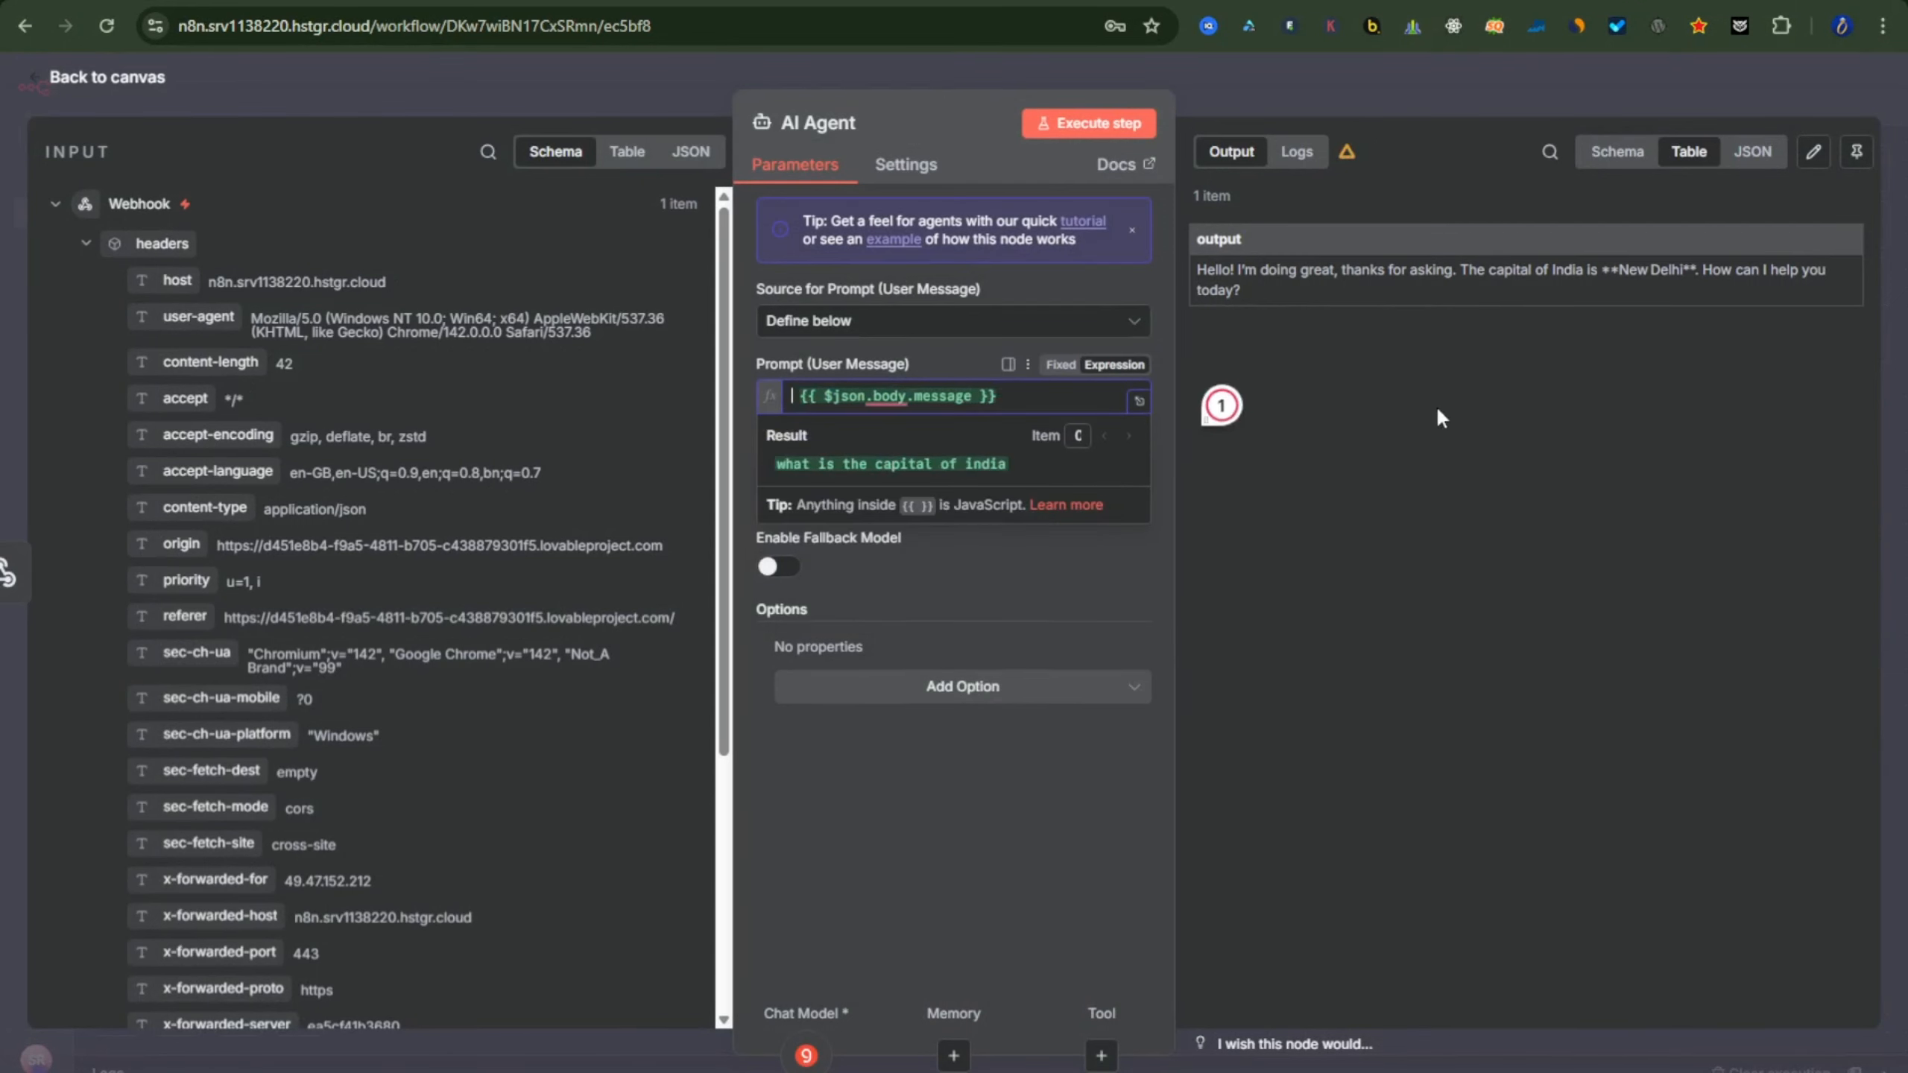
click(154, 78)
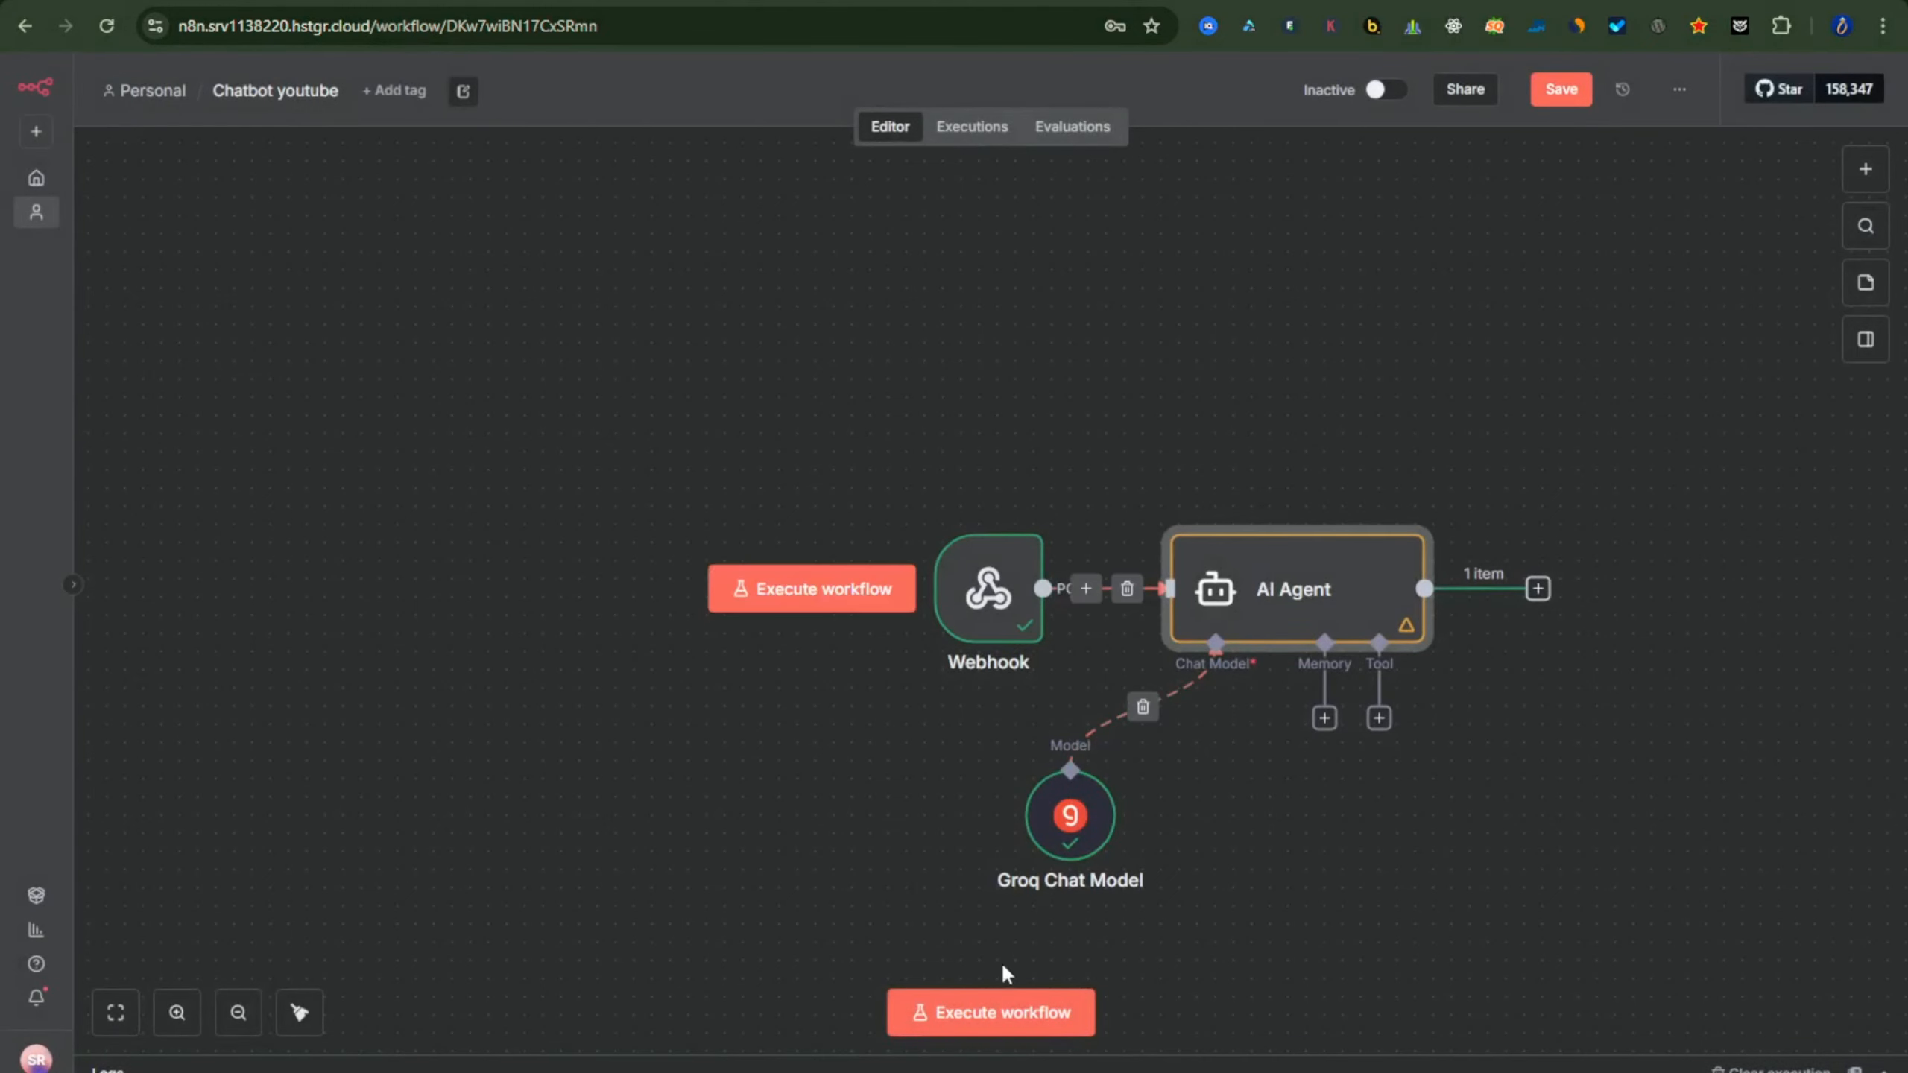
- Execute the workflow again, switch to Lovable and send "what is the capital of india" to the chatbot
click(999, 1010)
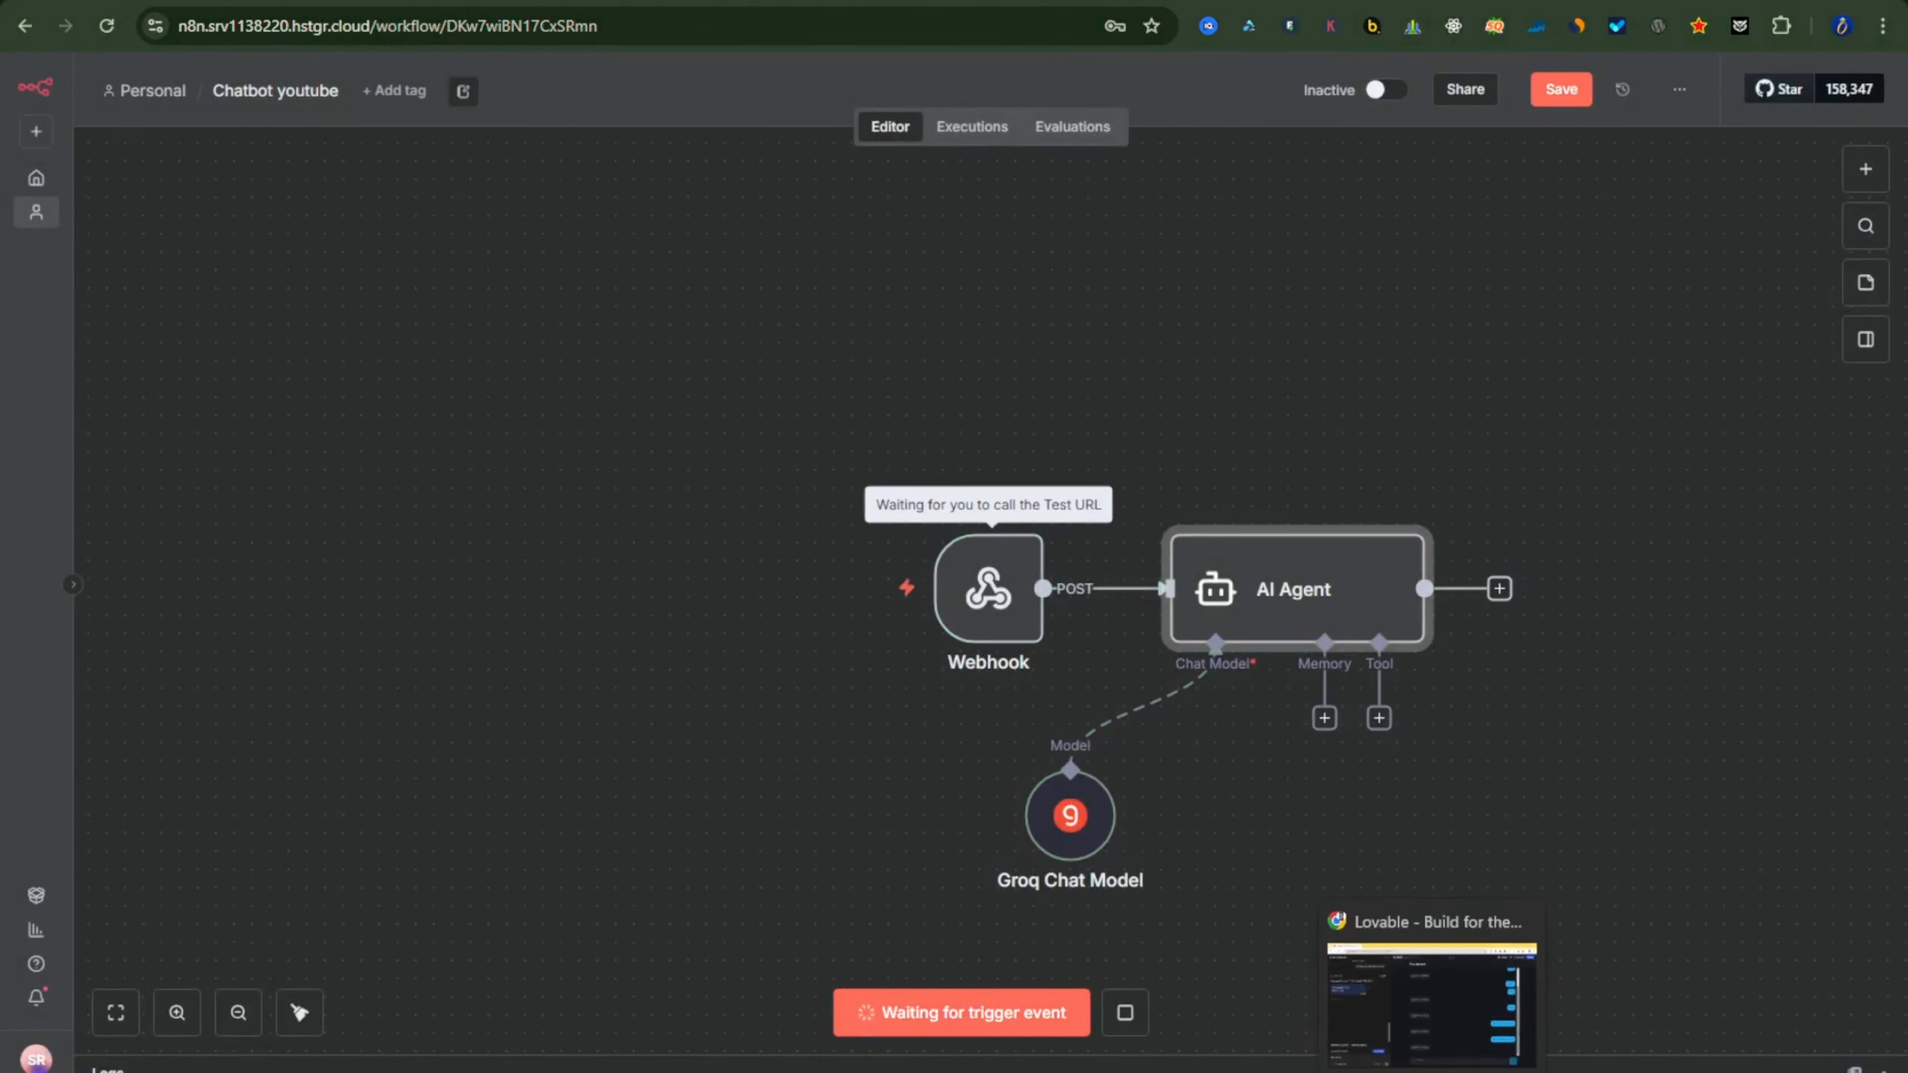
click(1428, 999)
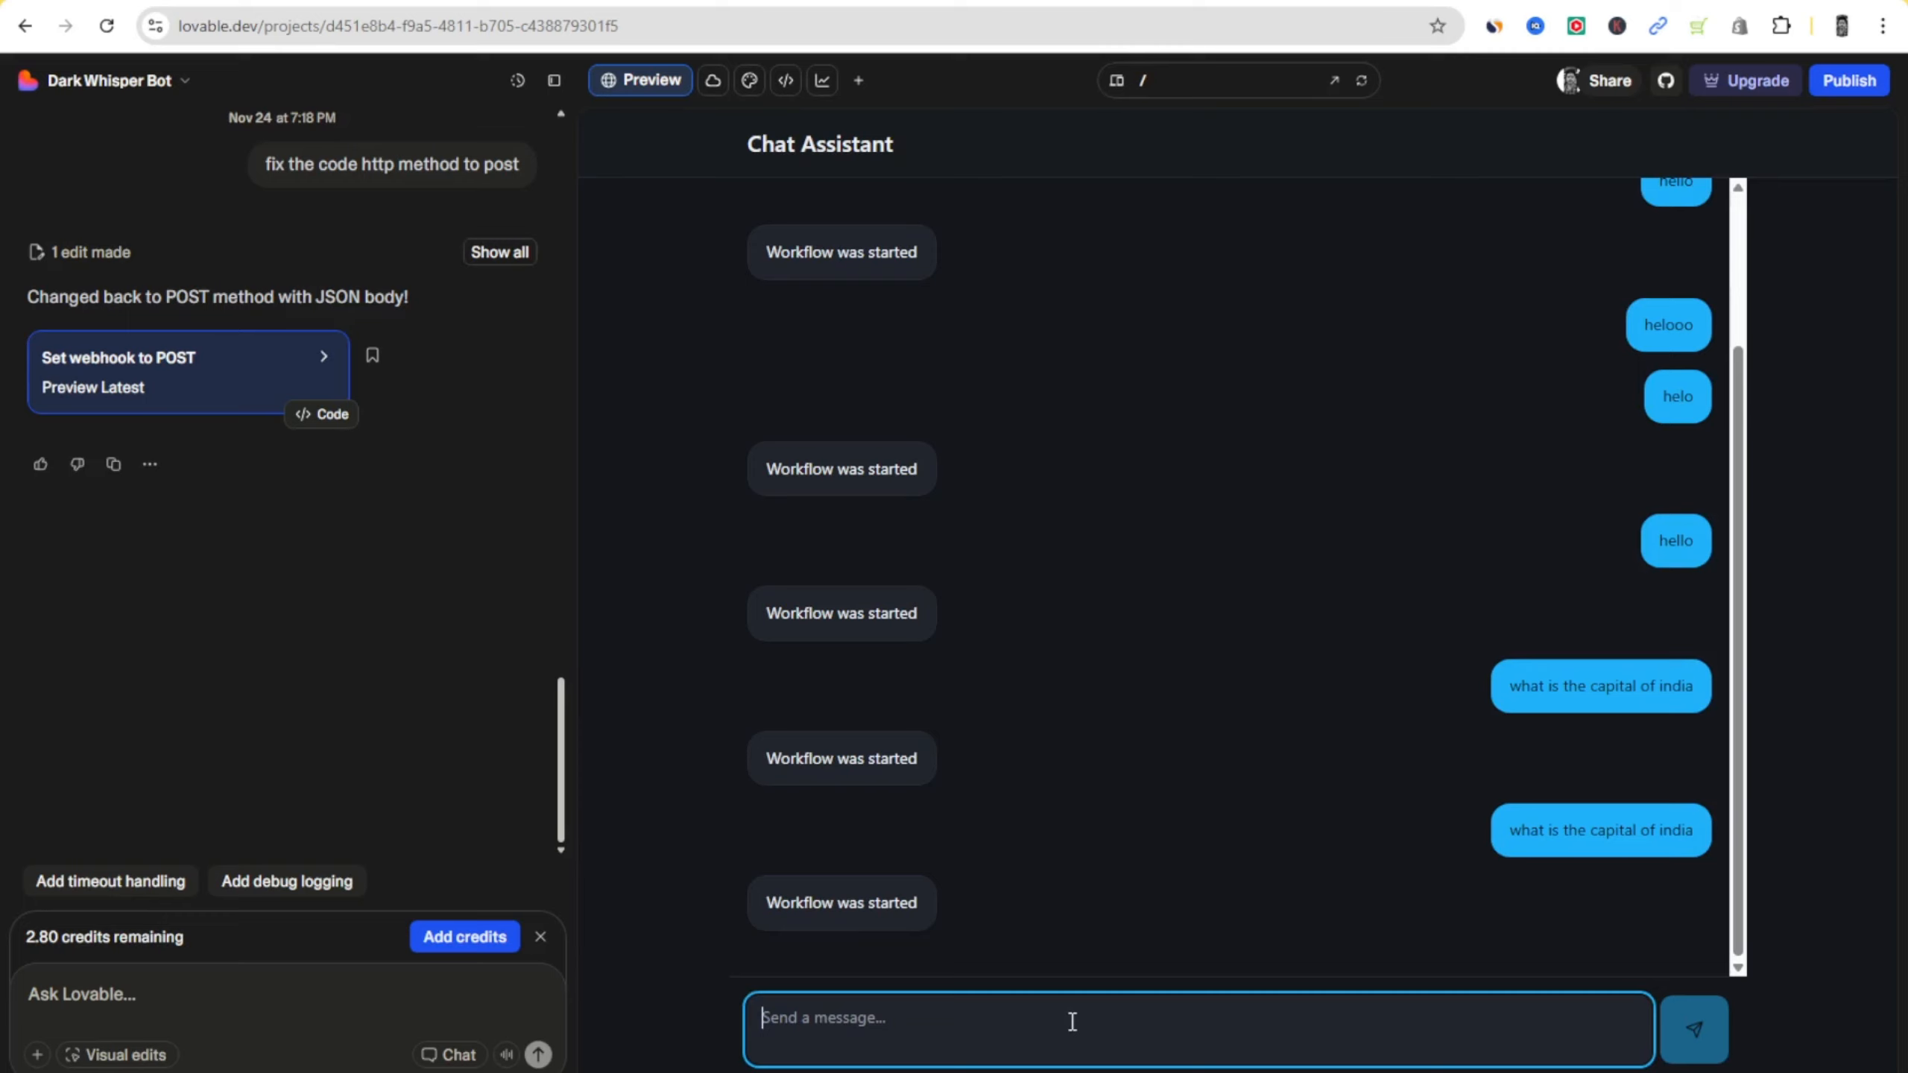
text(what is the )
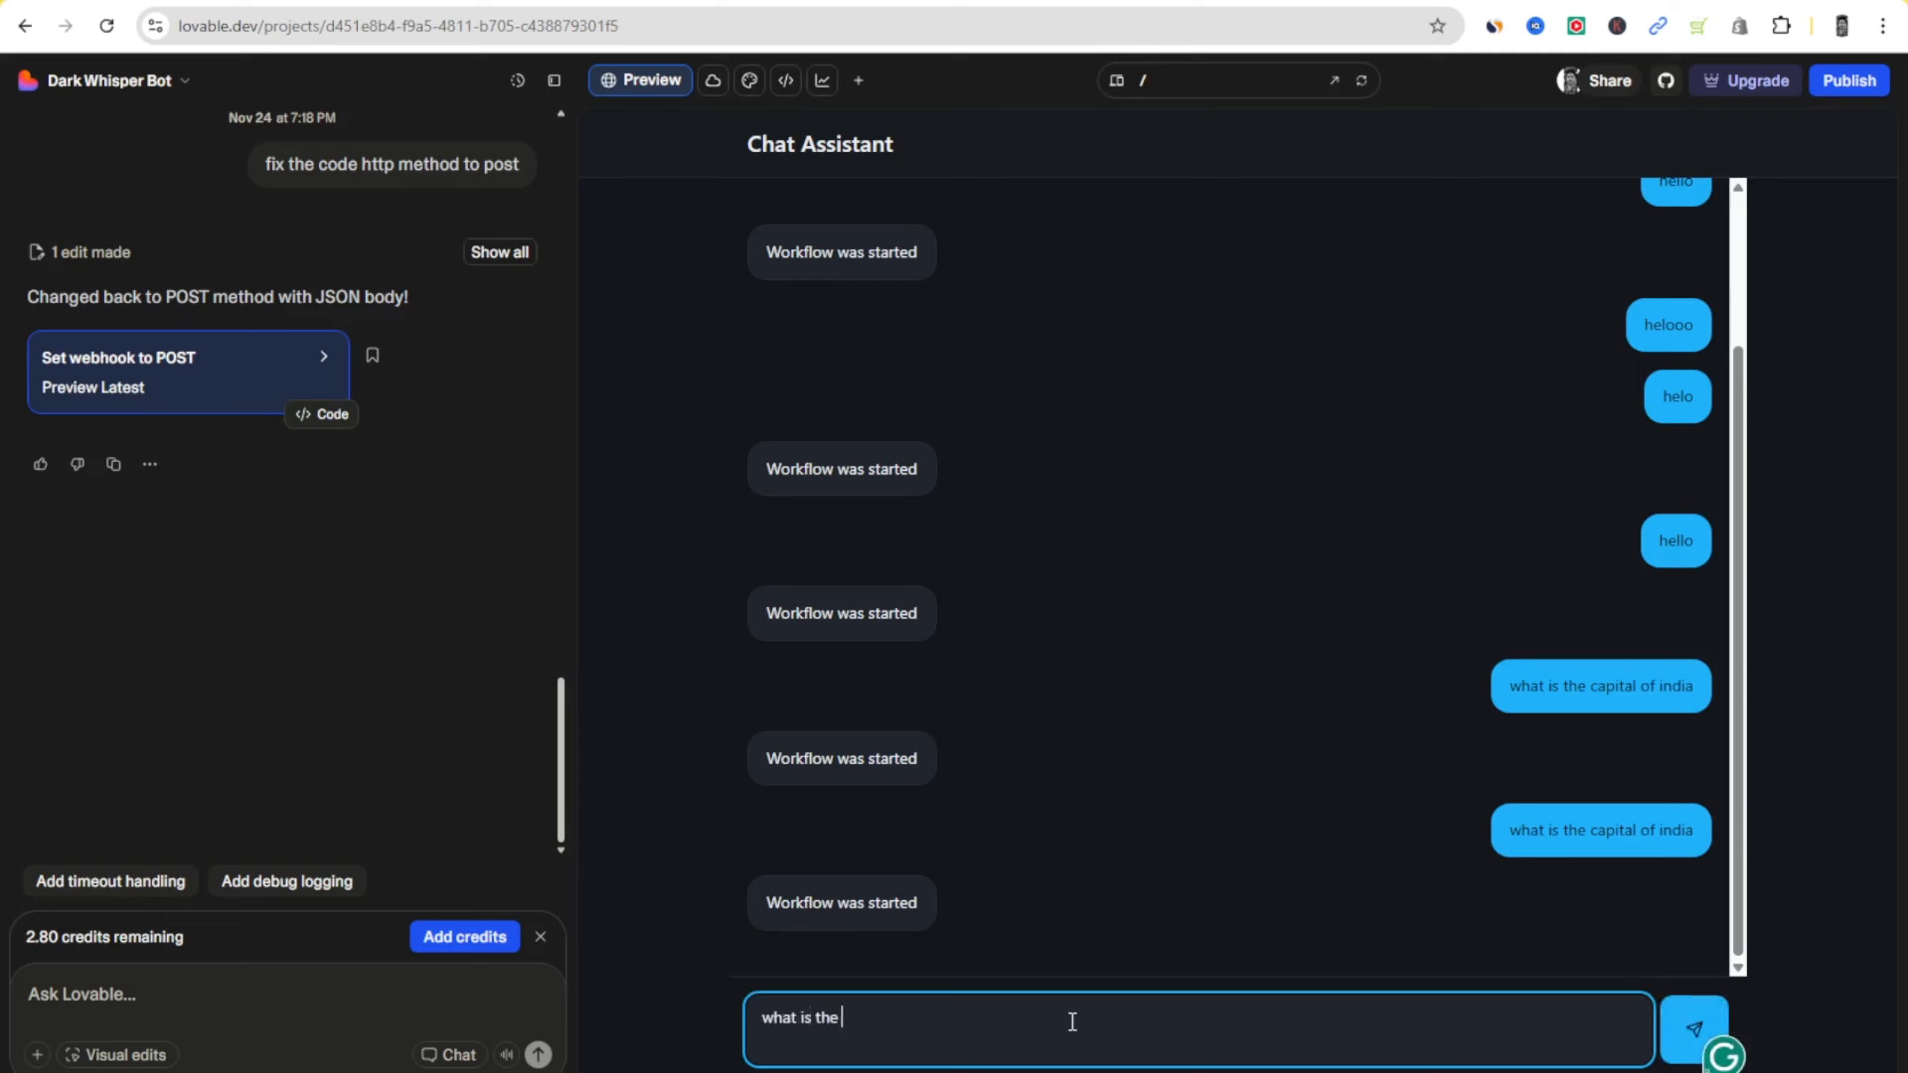
text(capital of india)
key(Return)
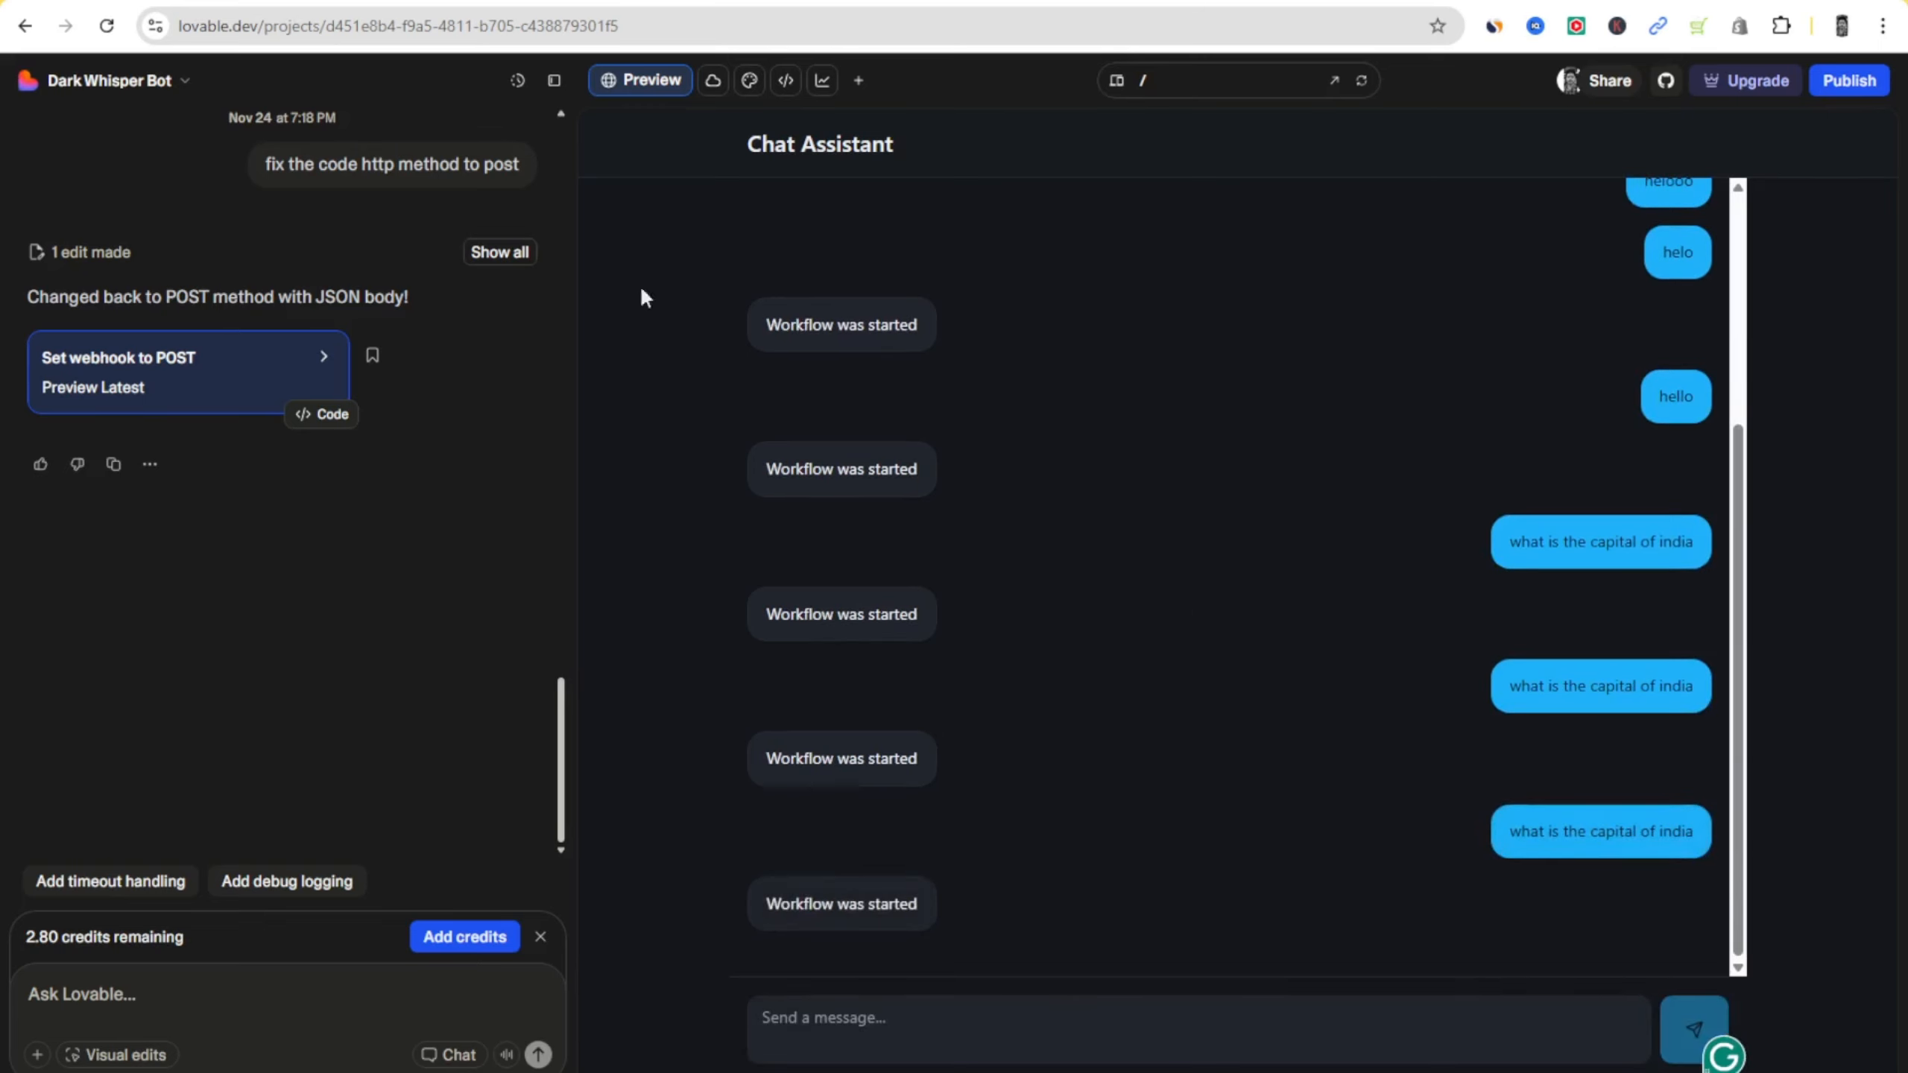
- Switch to n8n and check the Groq Chat Model's response against the AI Agent's prompt expression and output
key(alt+Tab)
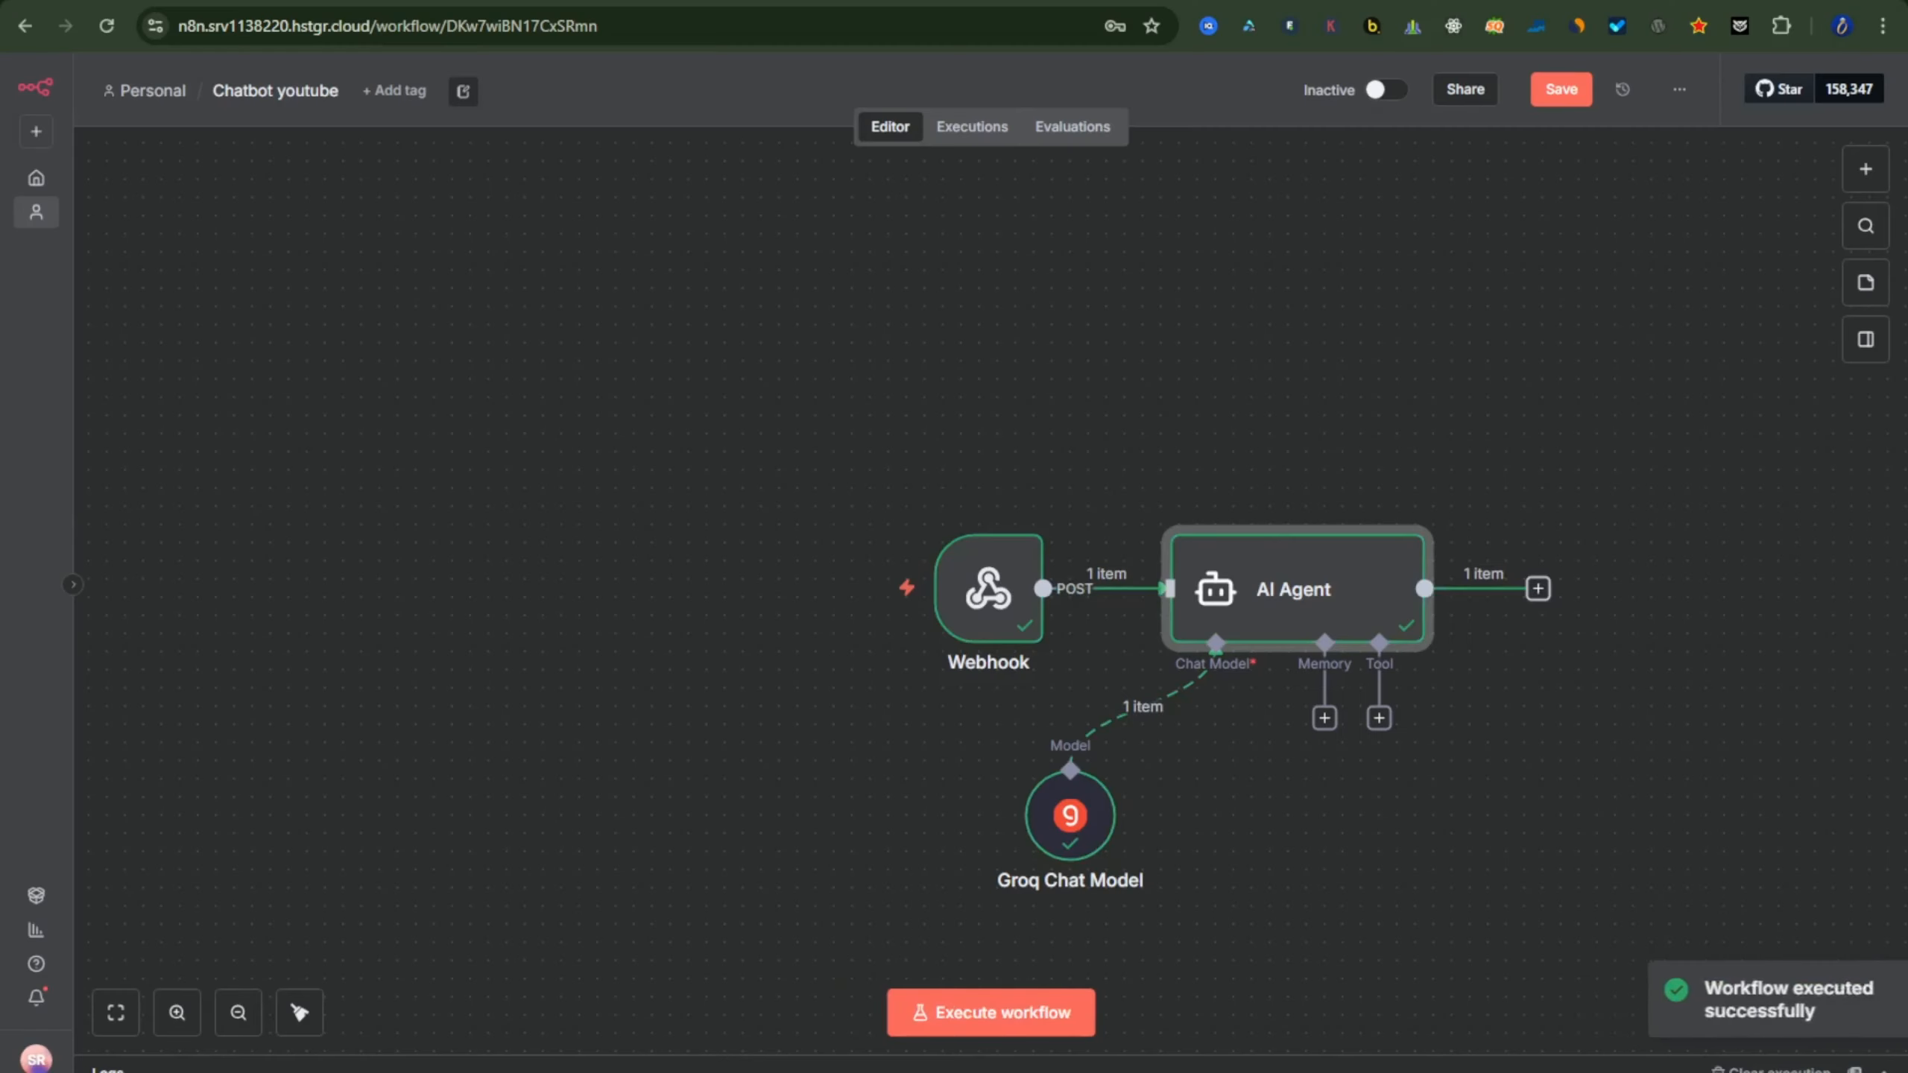
double_click(1057, 847)
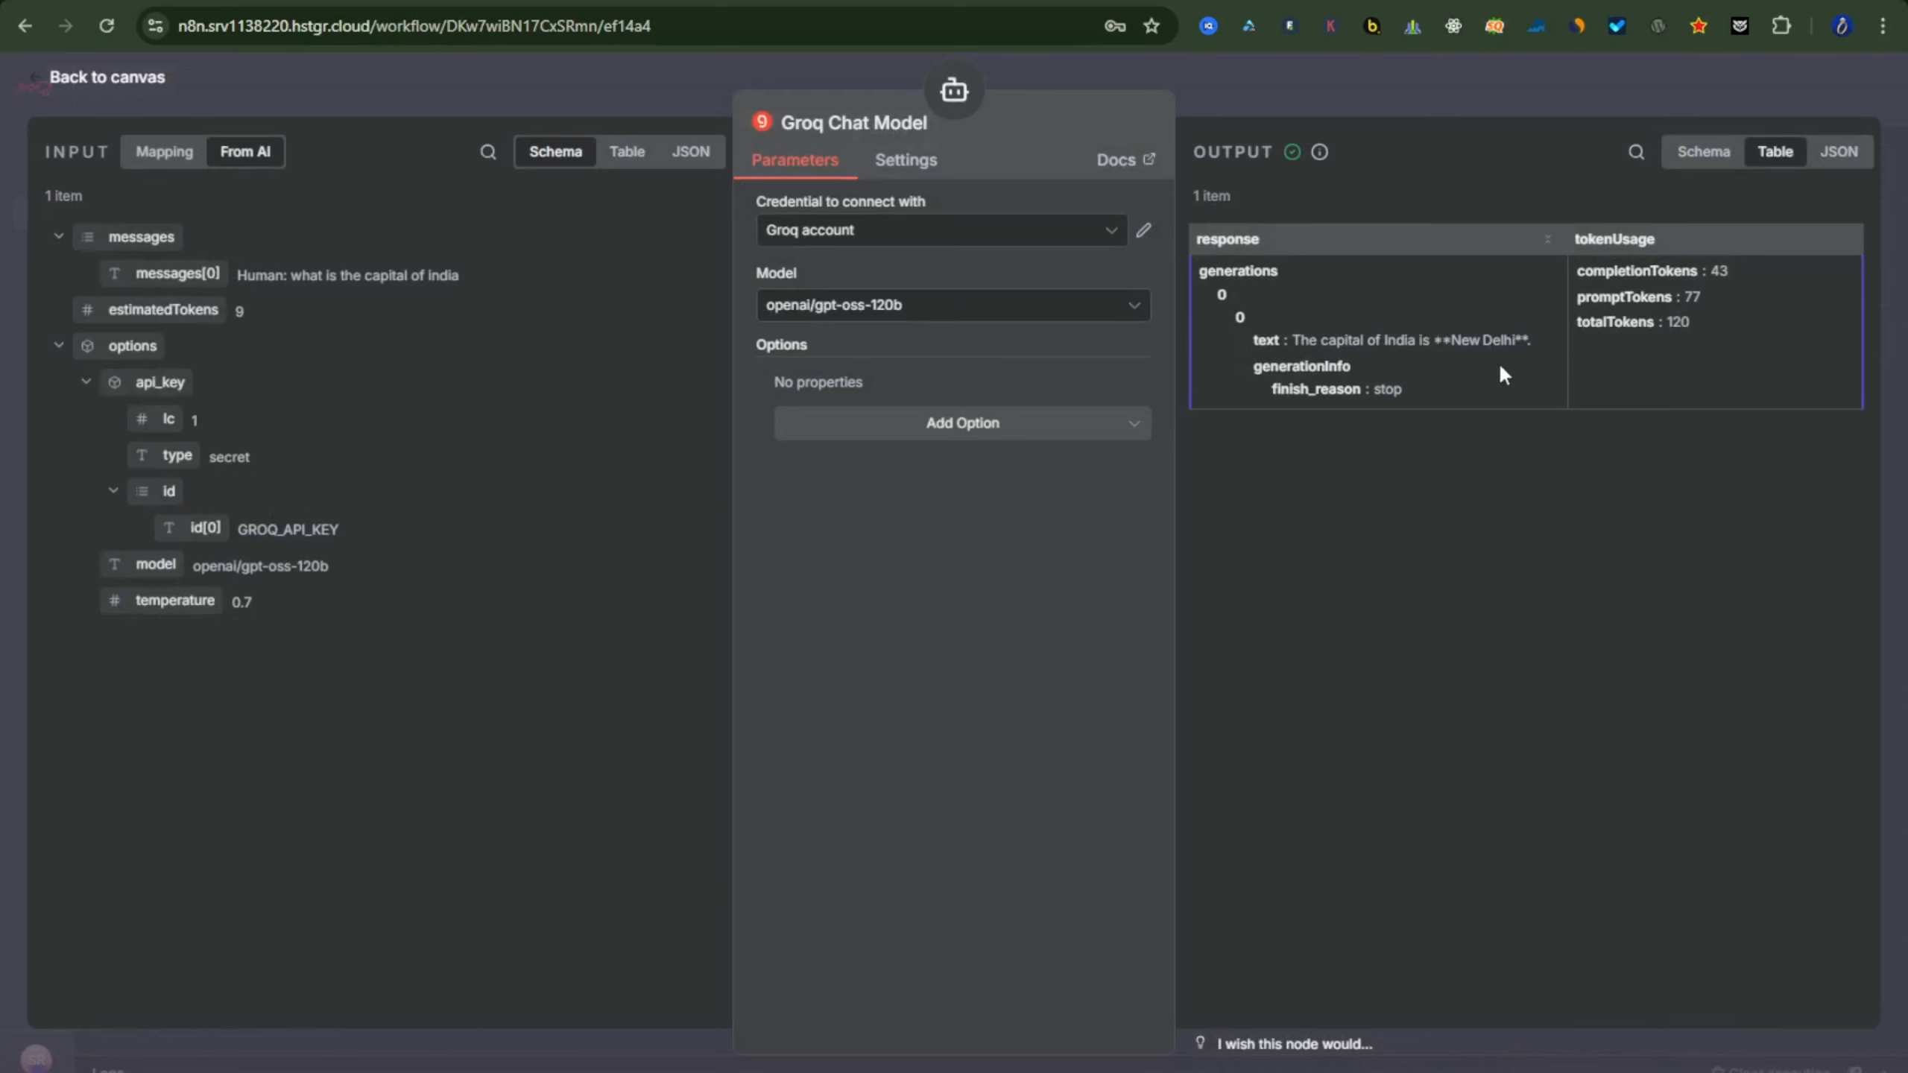
click(109, 83)
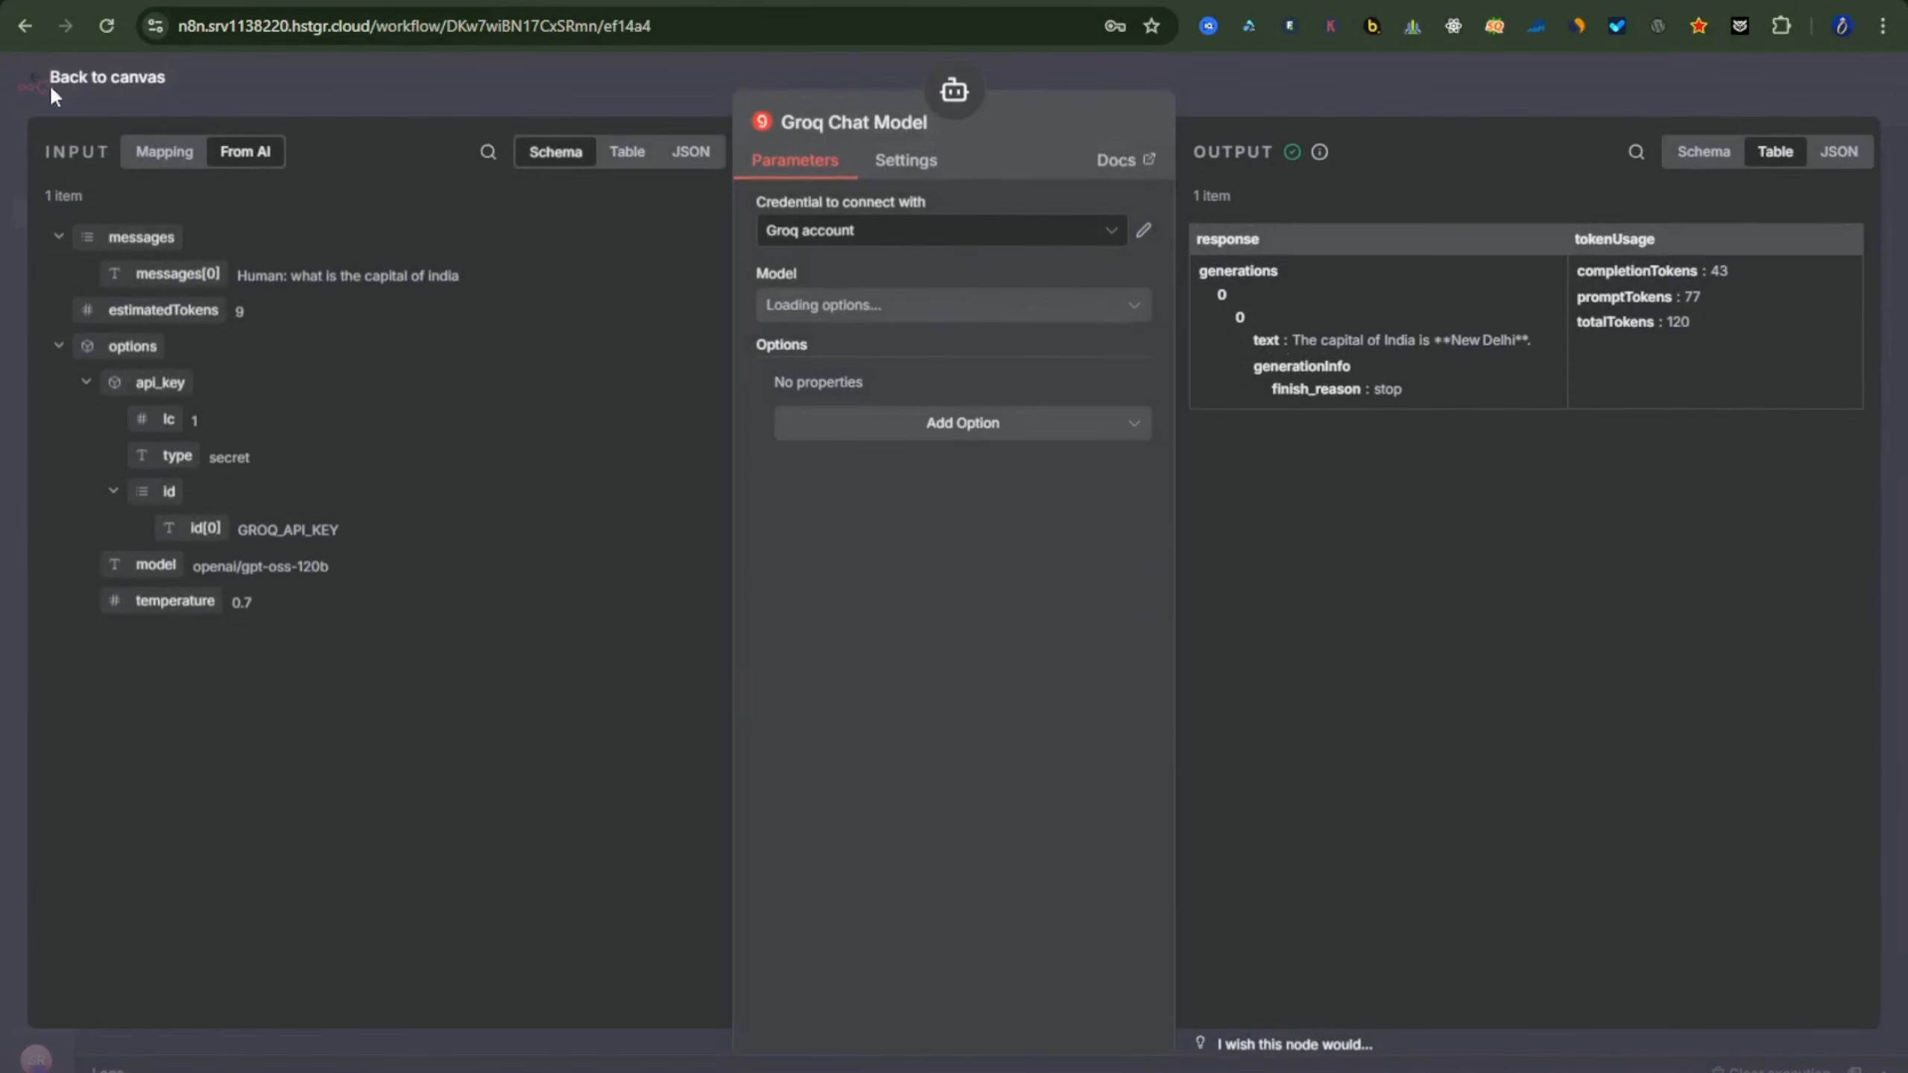
click(55, 91)
double_click(1290, 576)
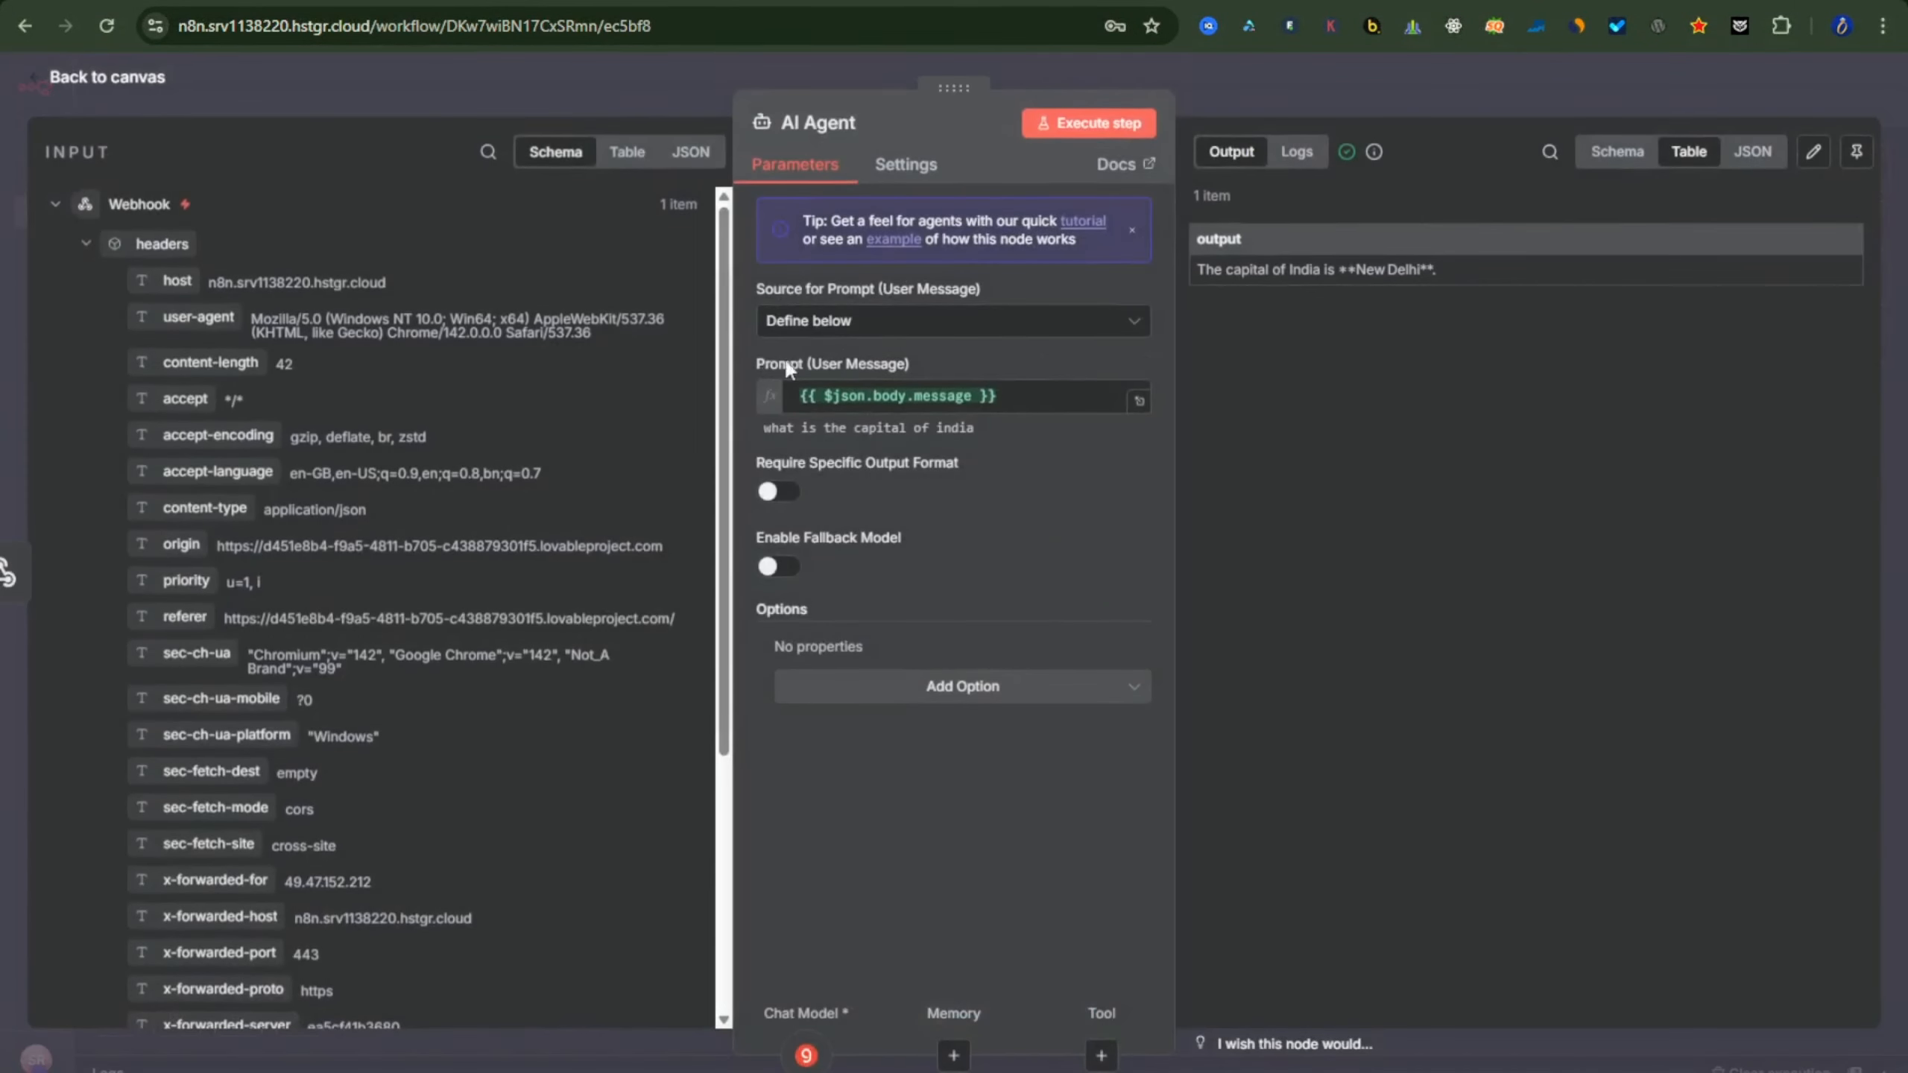
click(790, 392)
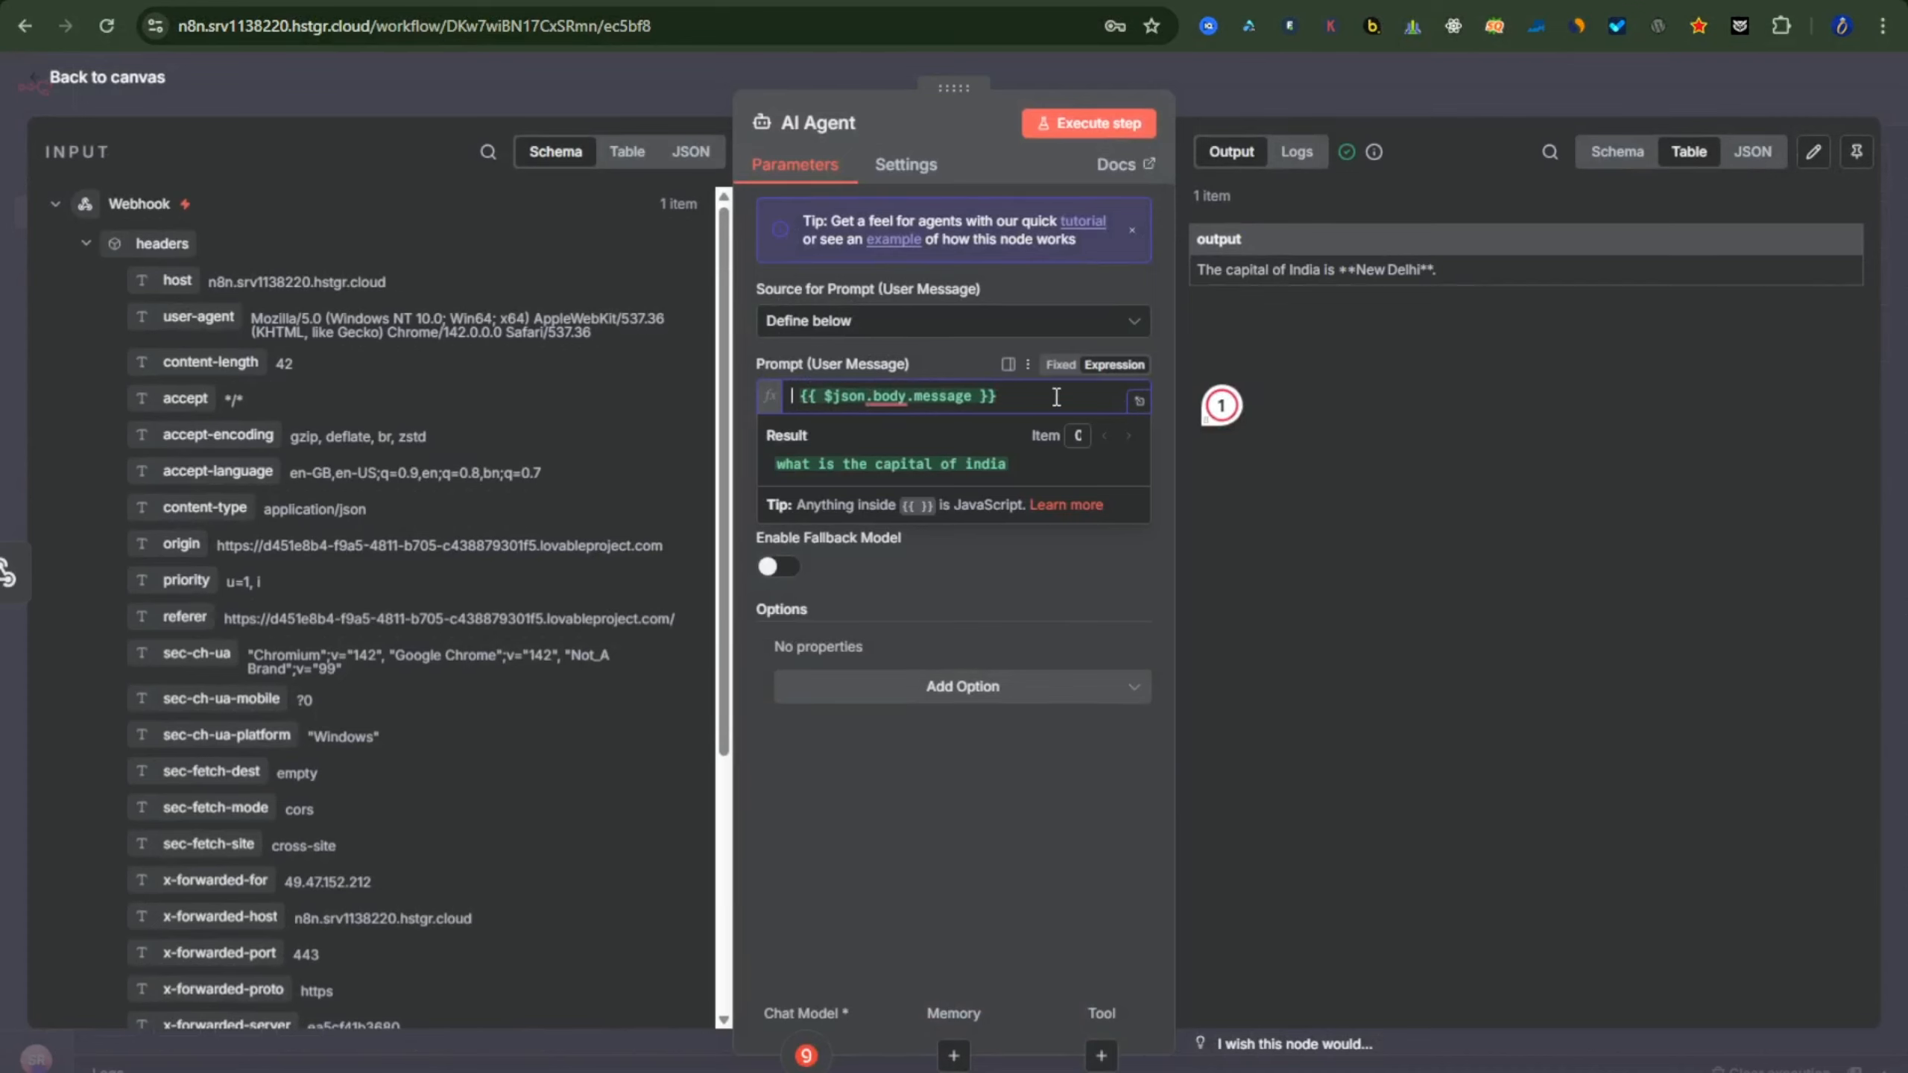
click(135, 92)
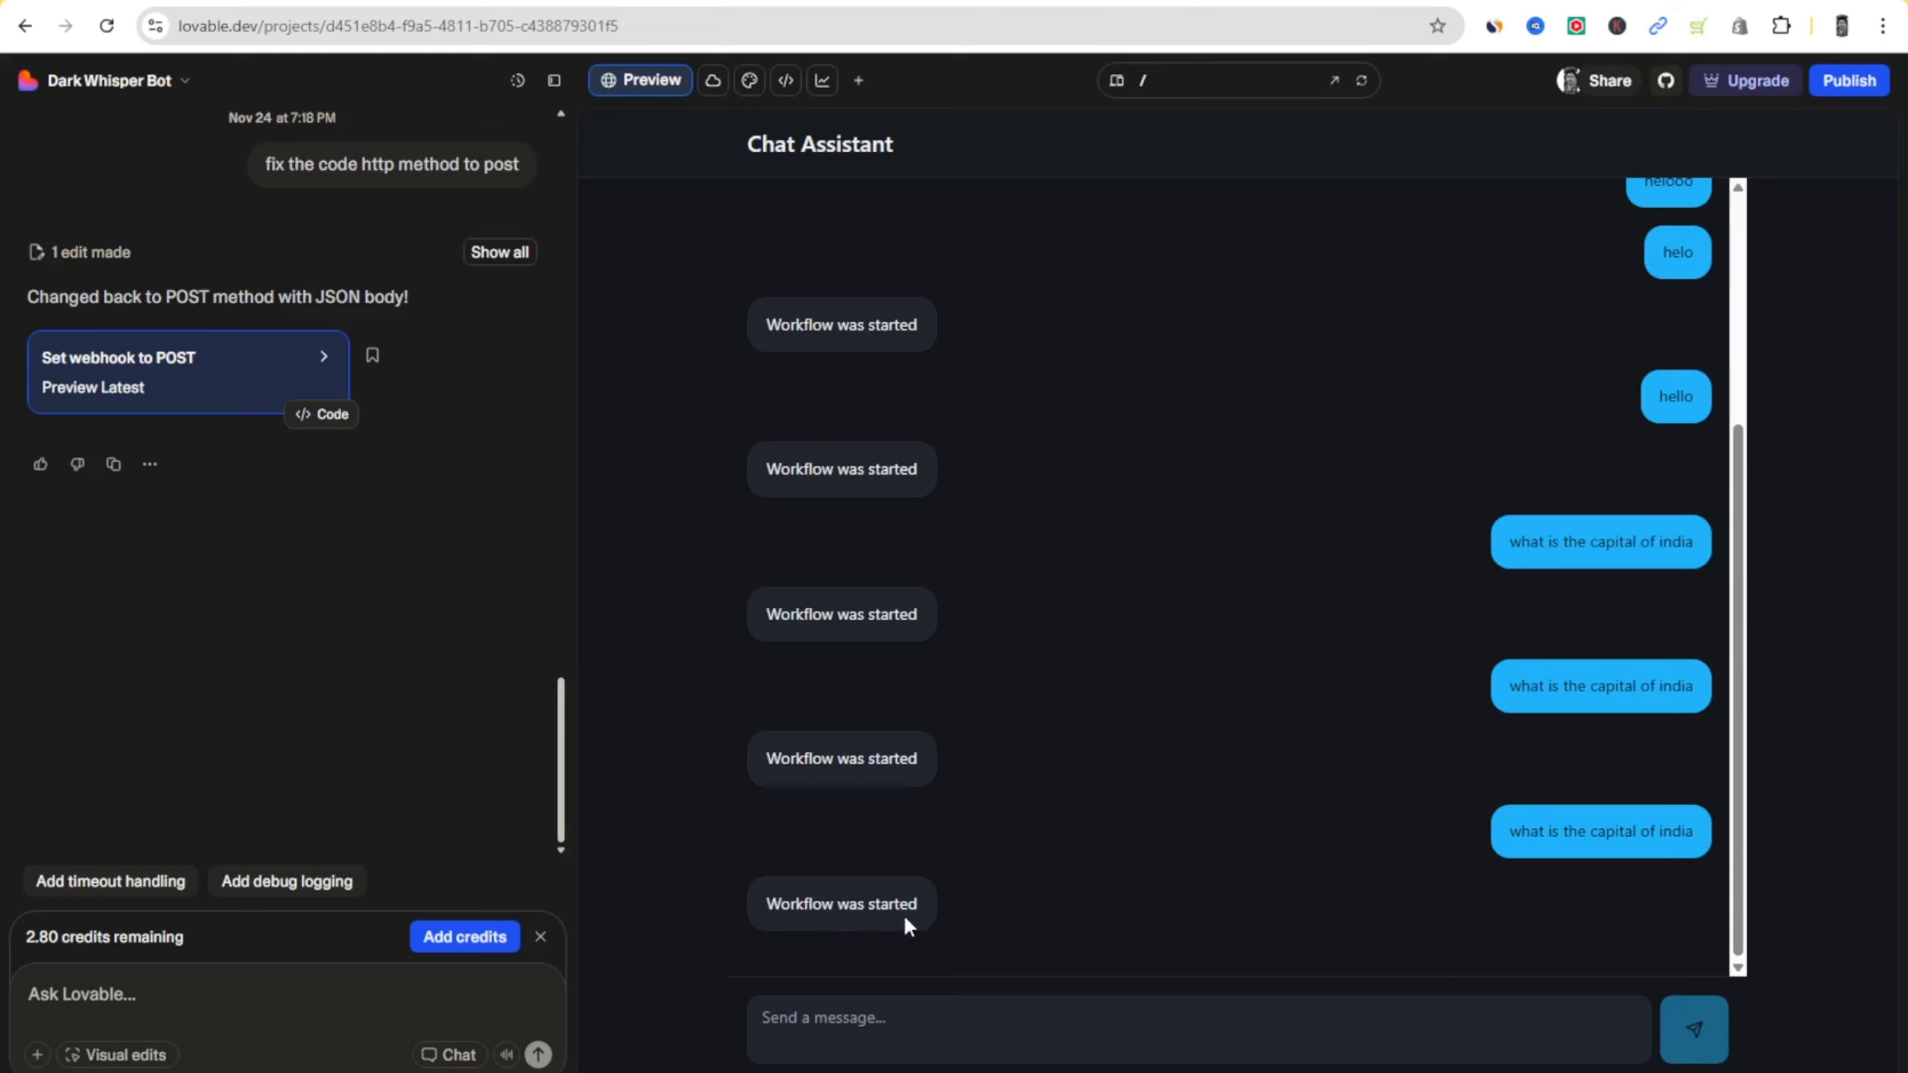
- Compare the chatbot's reply in the Lovable preview with the Groq Chat Model's response in n8n
click(1164, 1025)
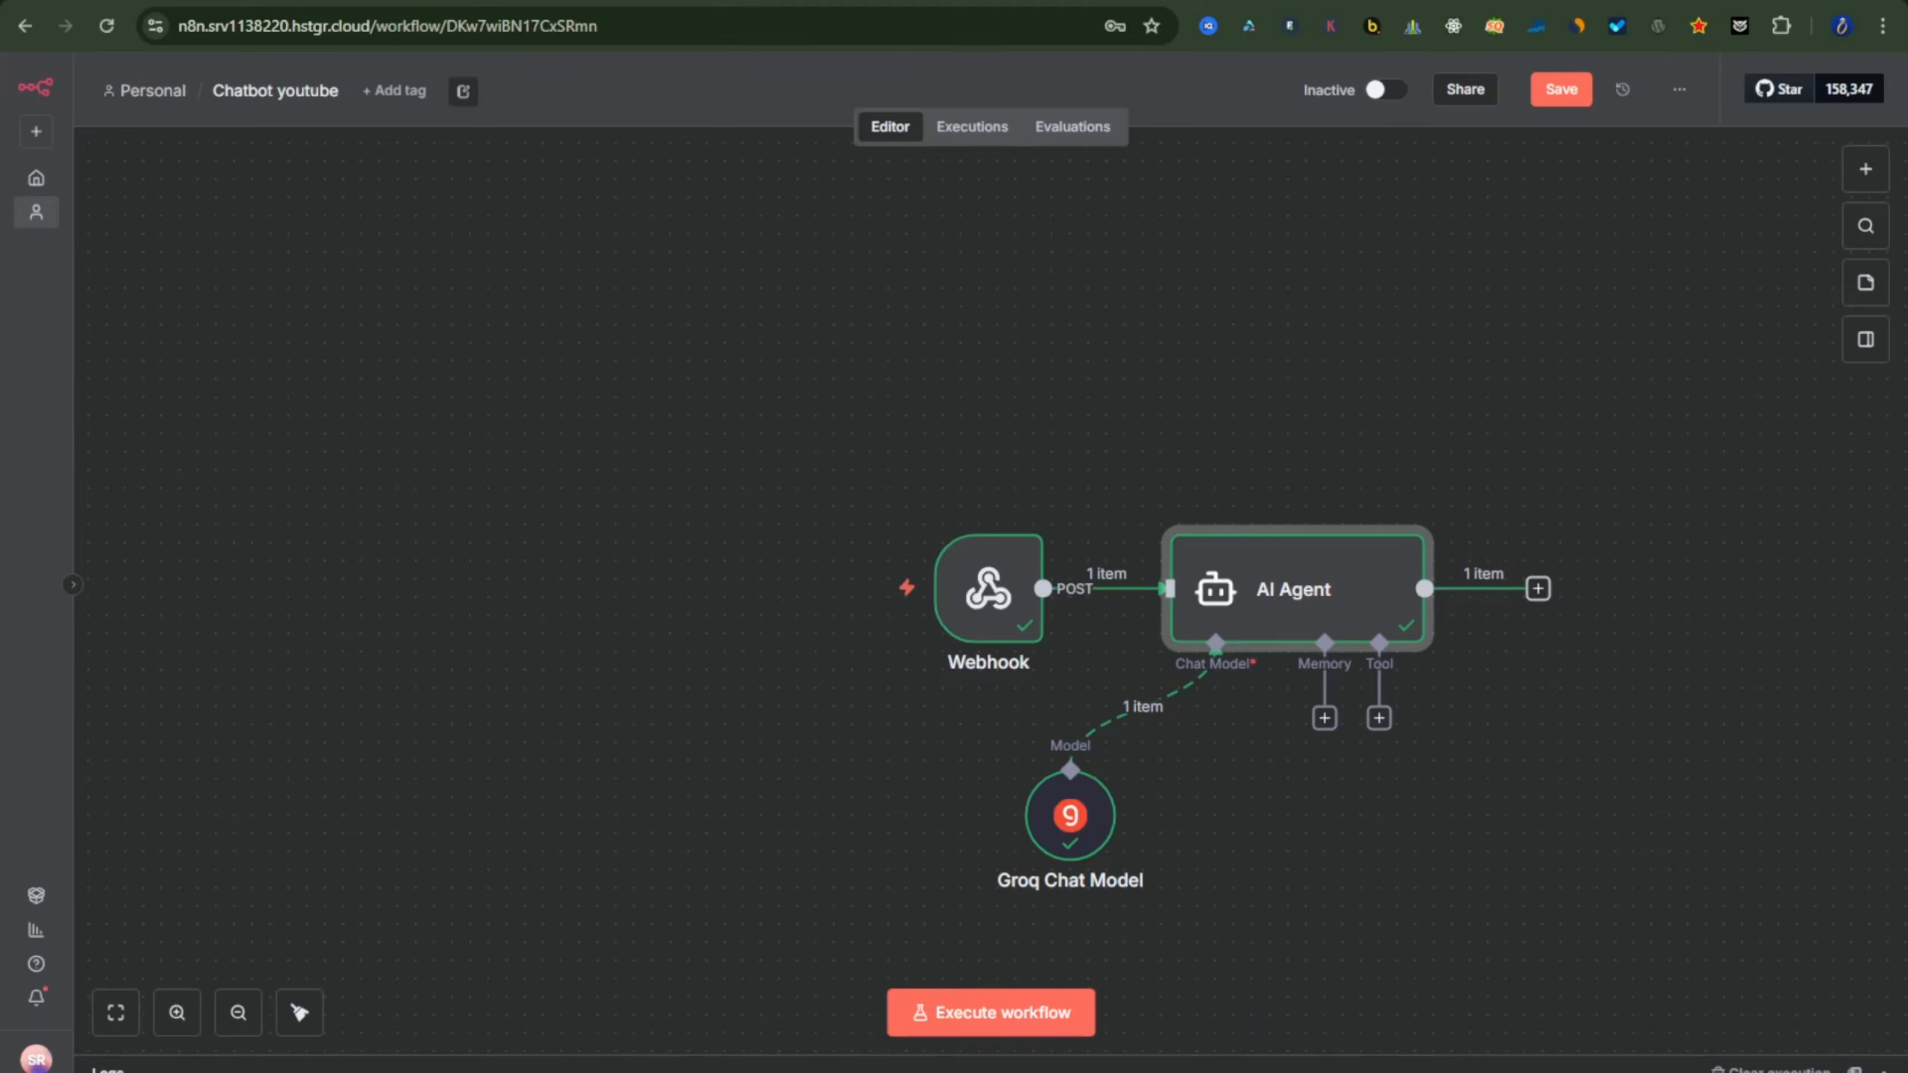
double_click(1096, 829)
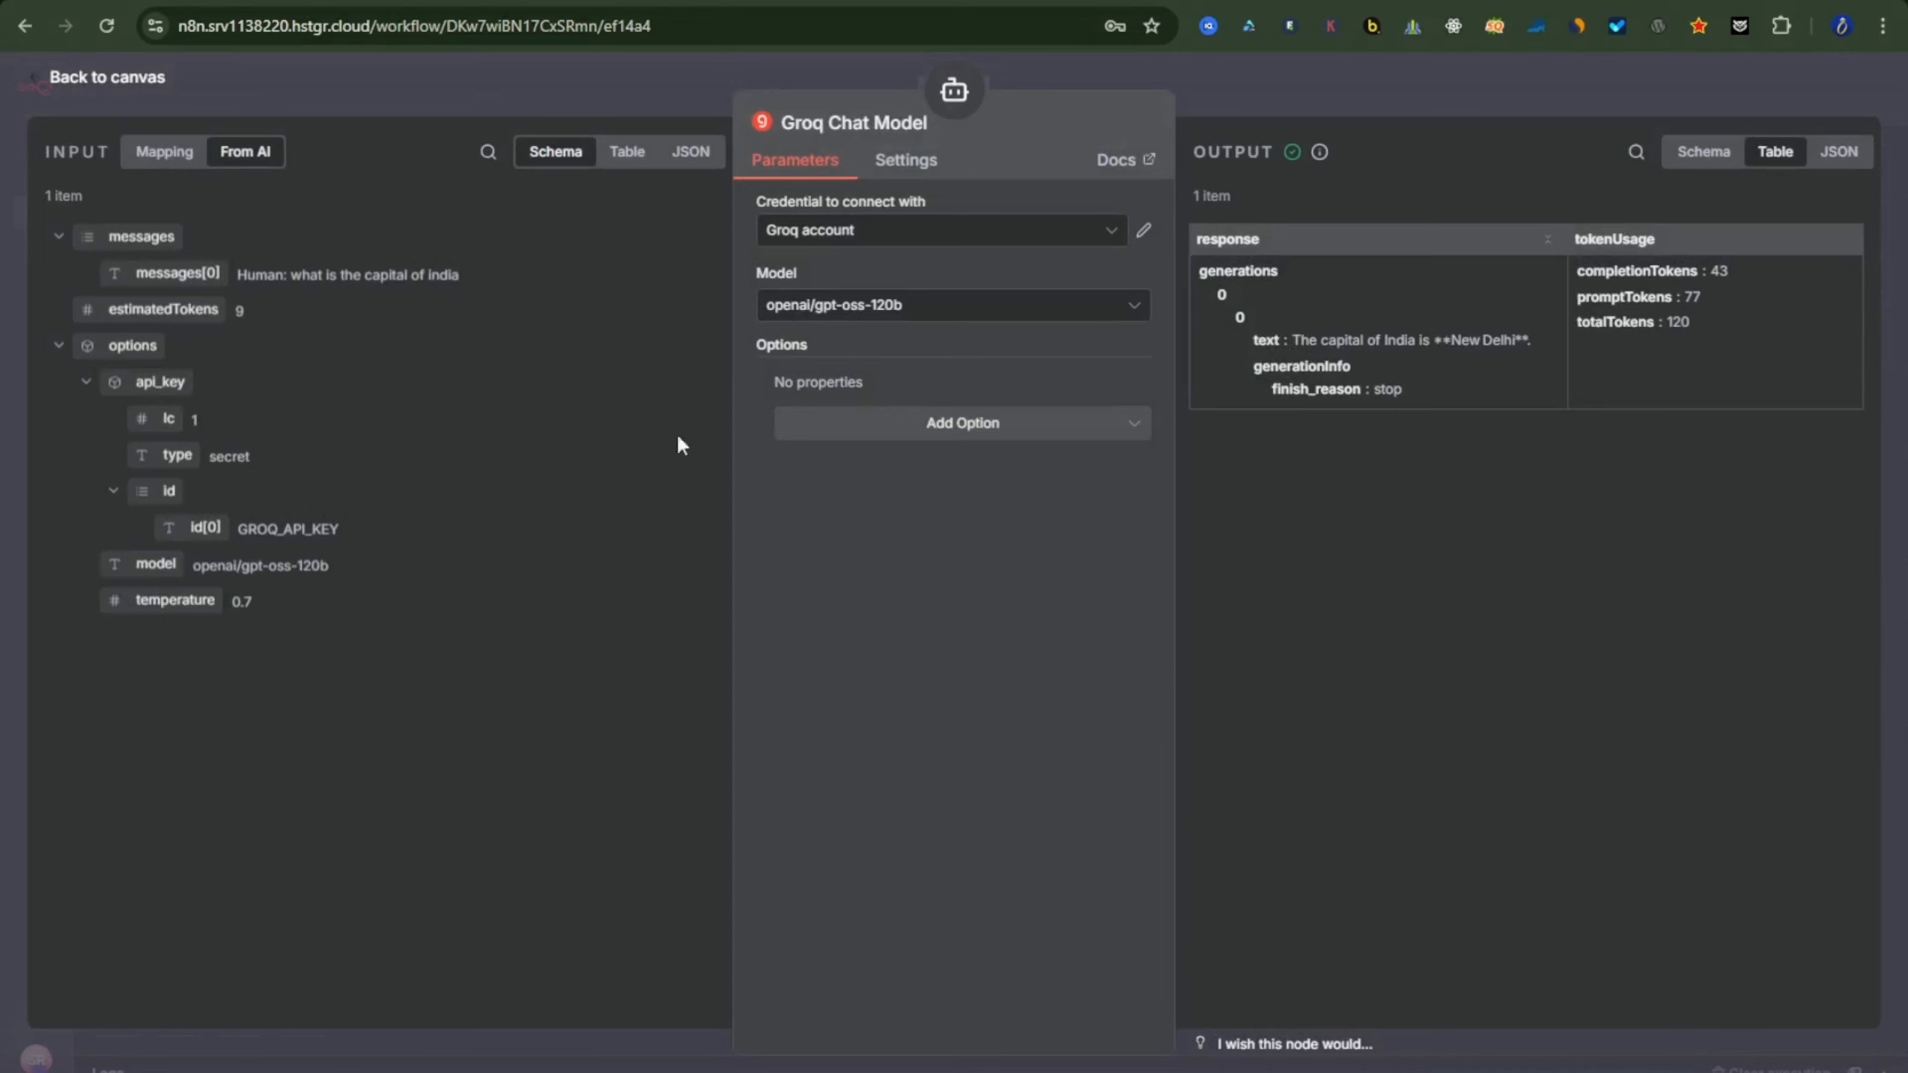
click(84, 78)
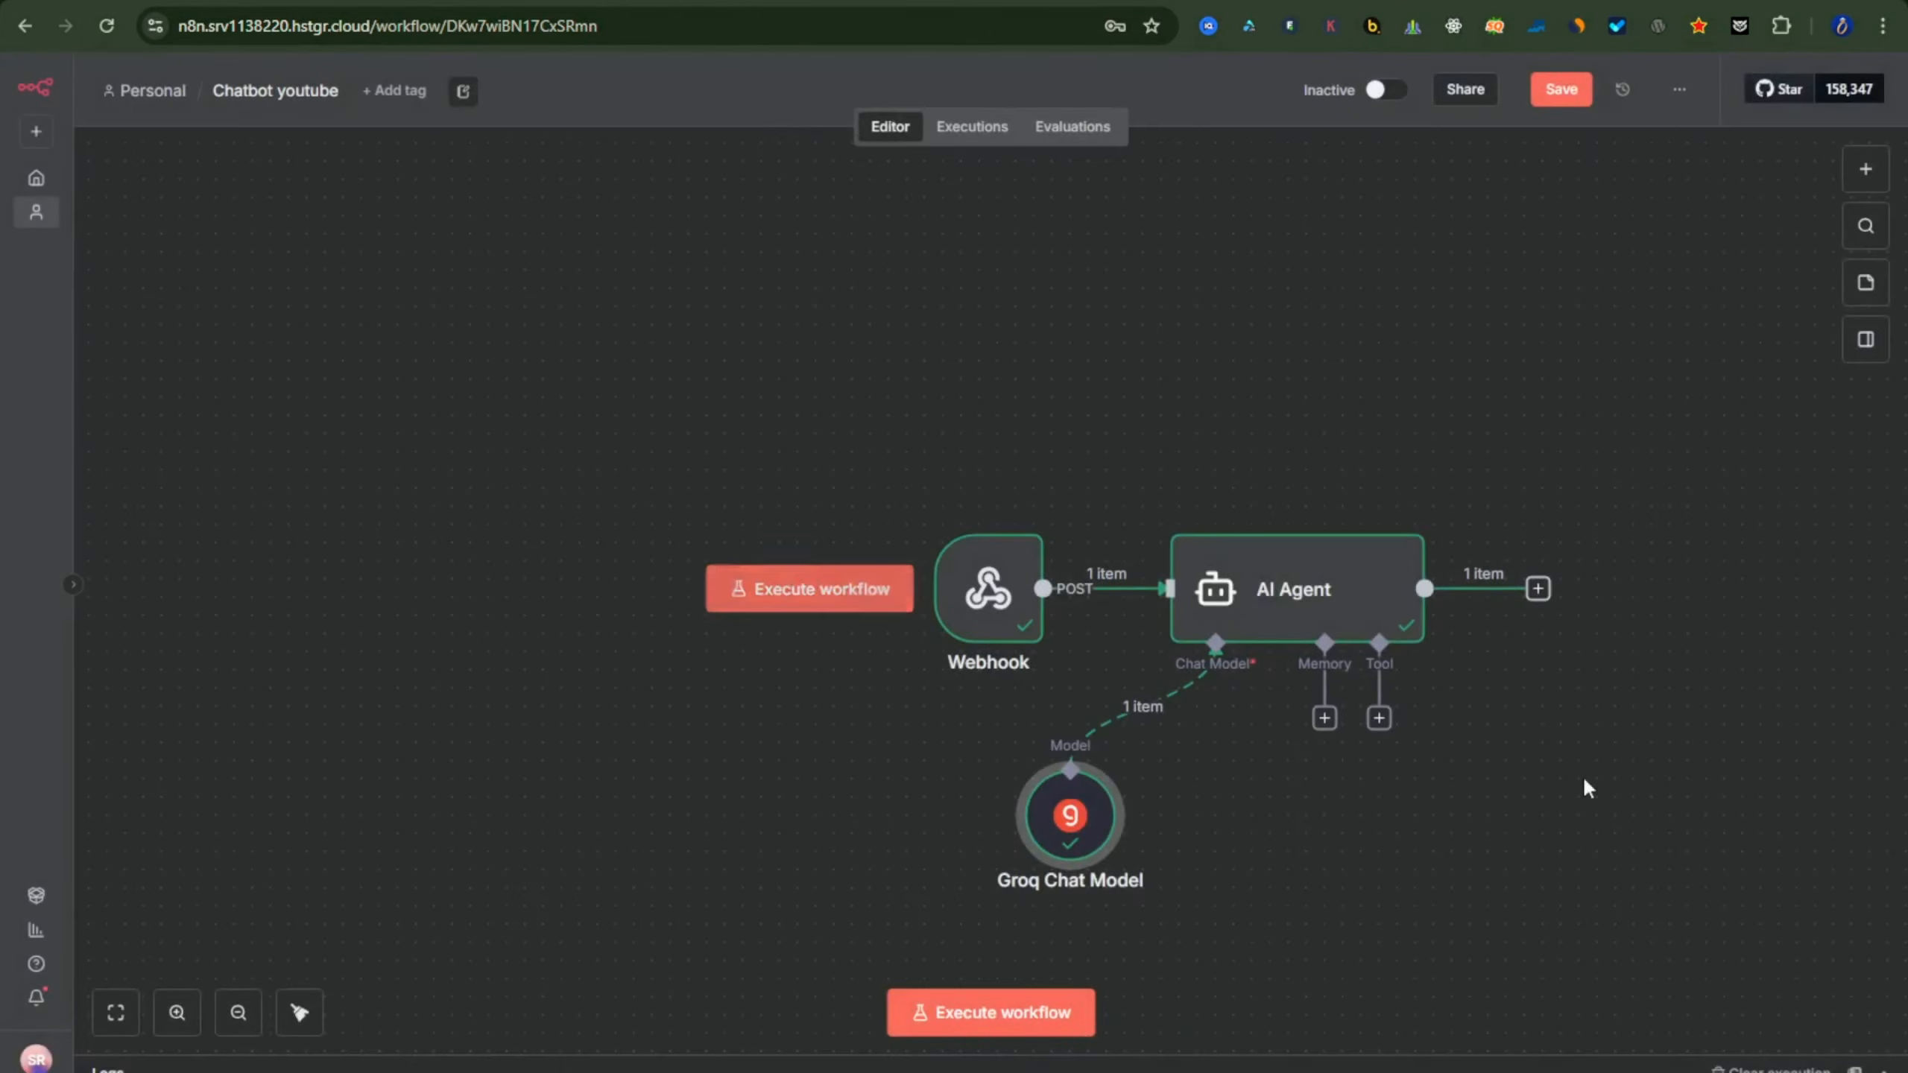
- Search the nodes for "web", add a Webhook node from the AI Agent's output and return to the canvas
click(1538, 590)
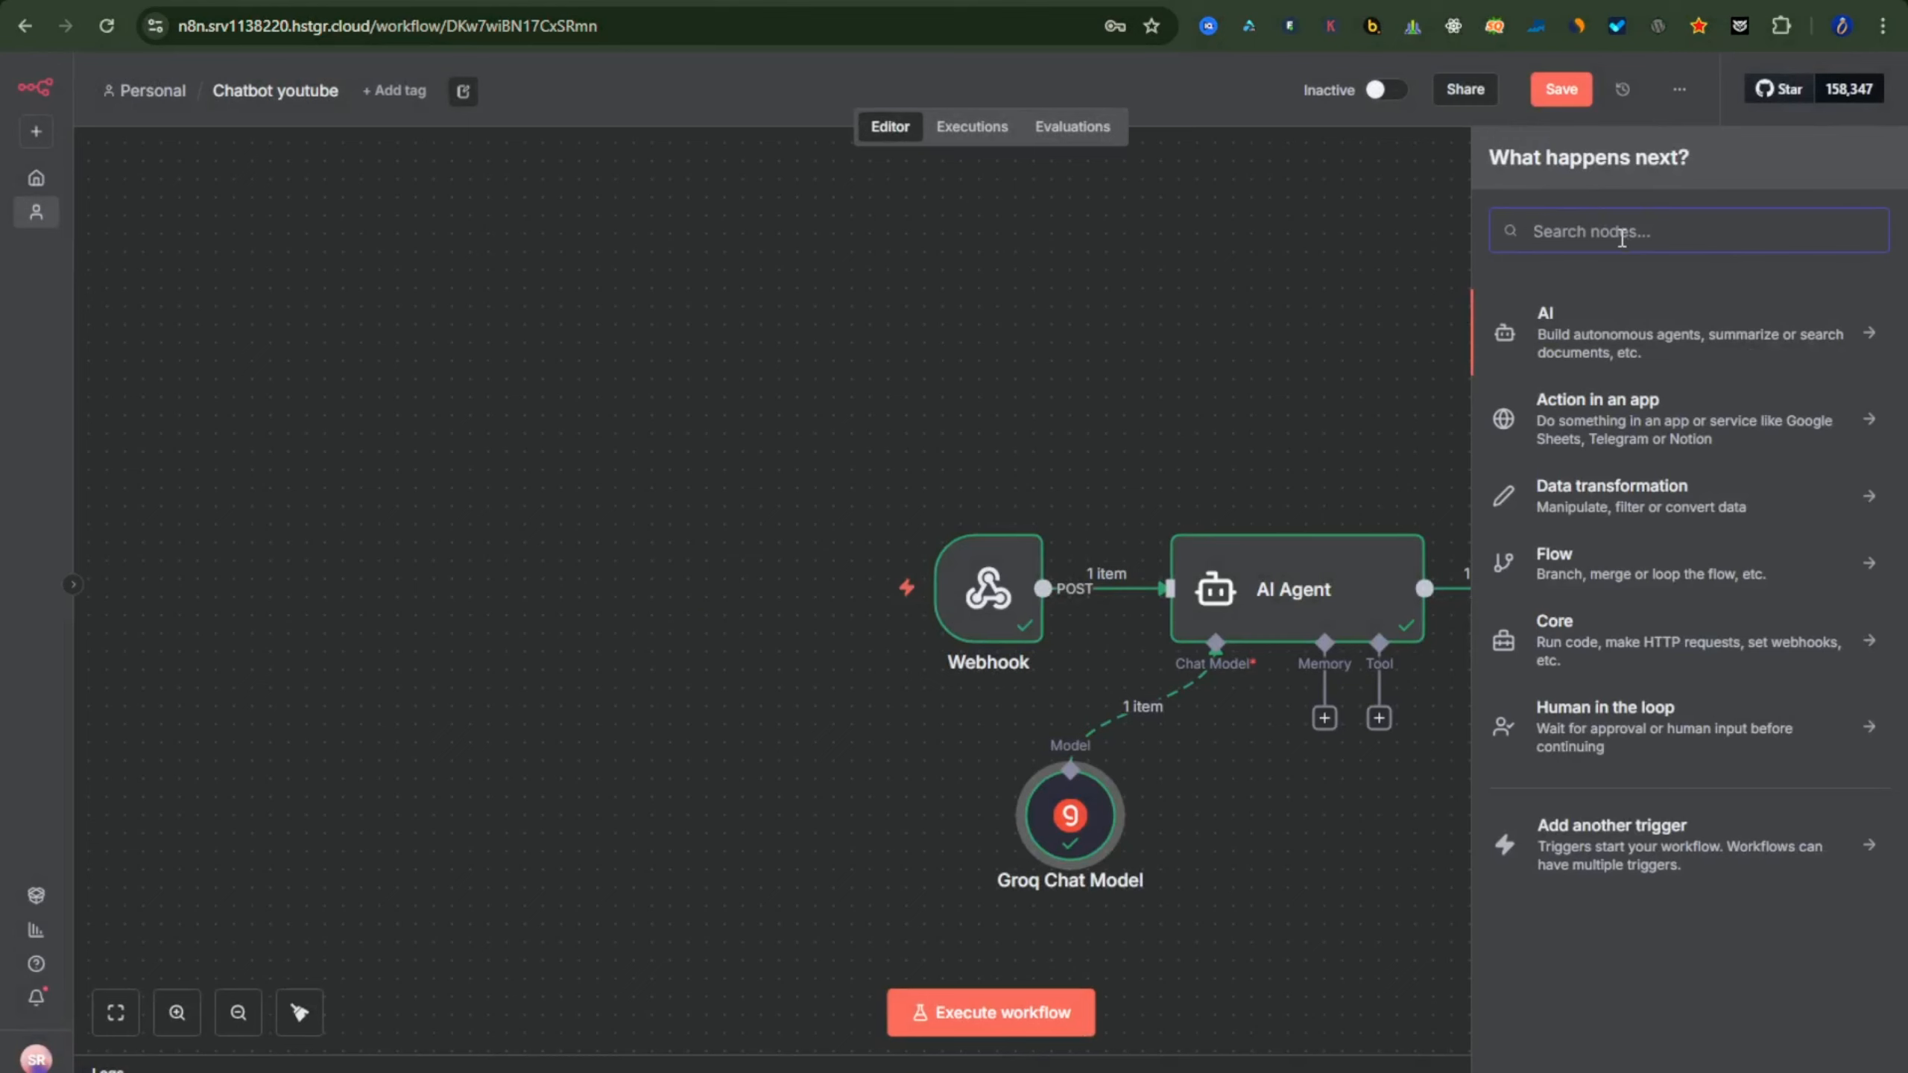
text(web)
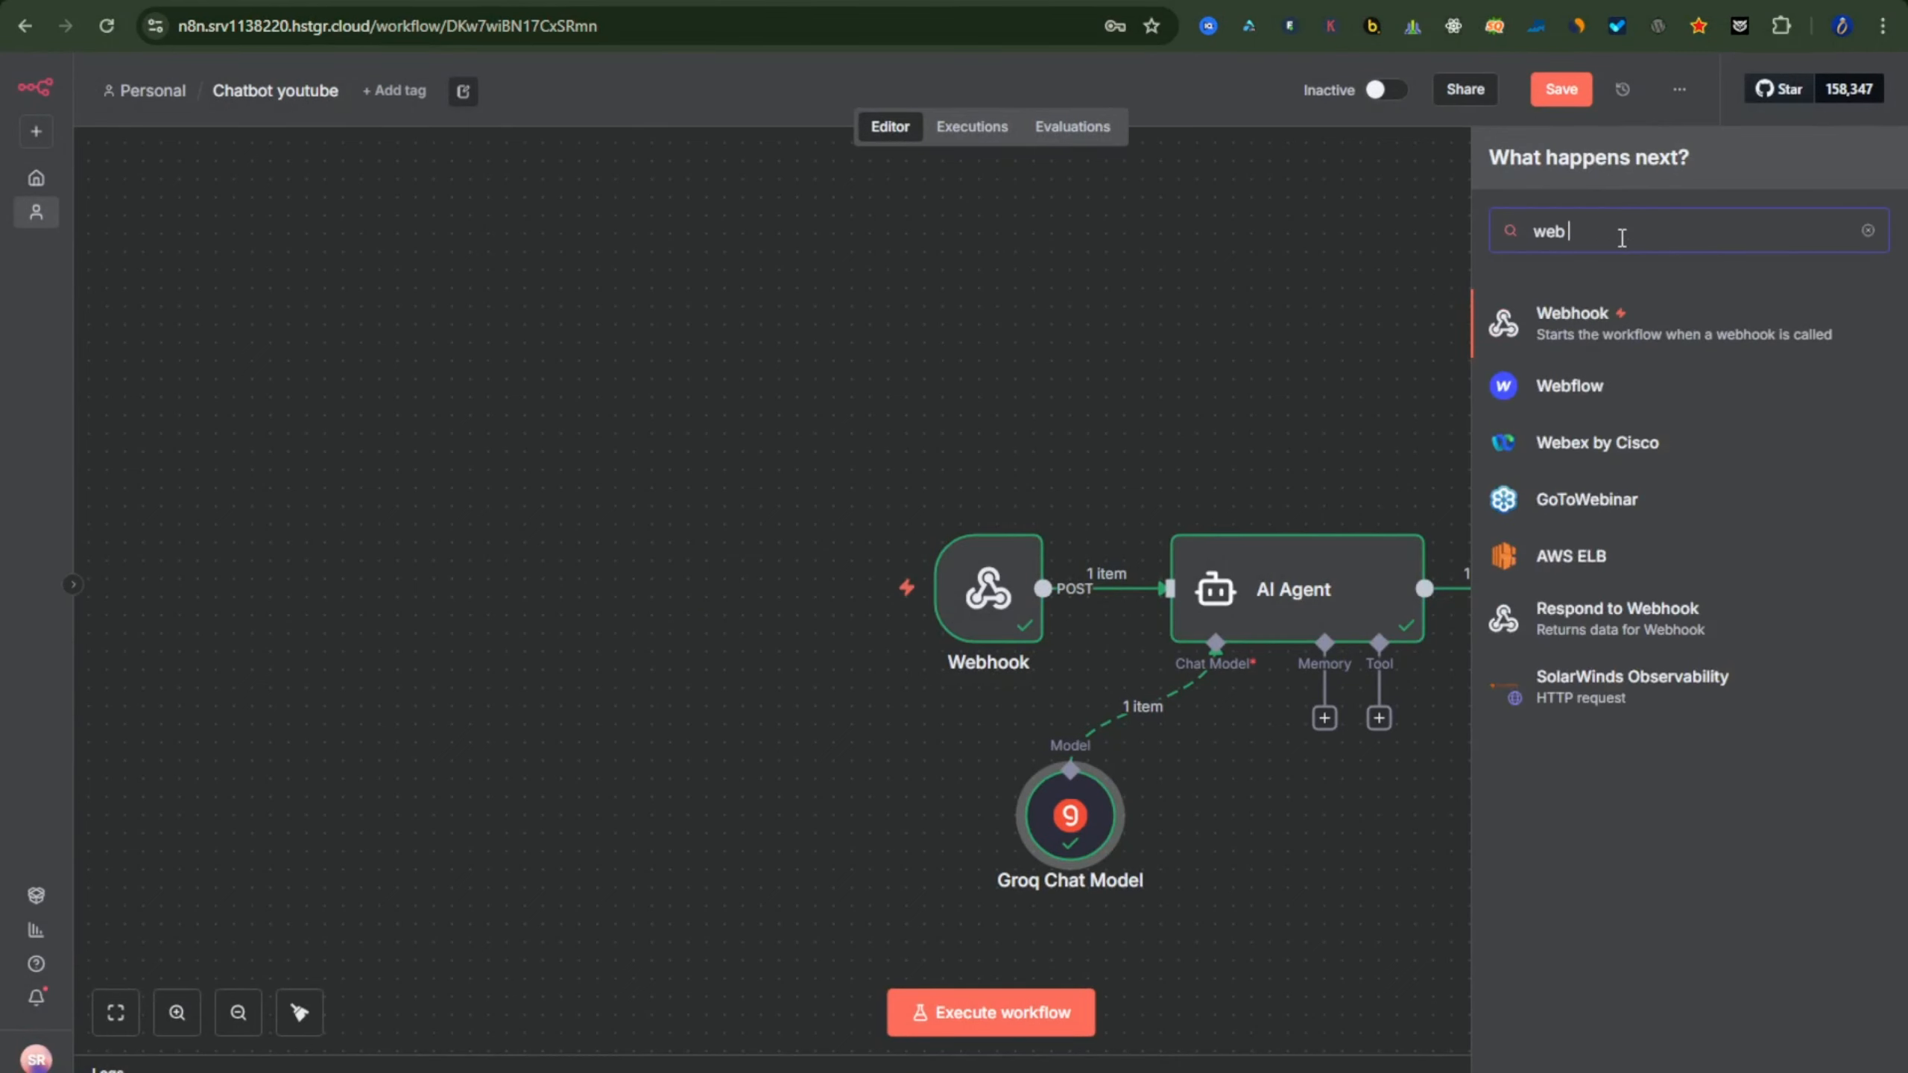
click(1646, 325)
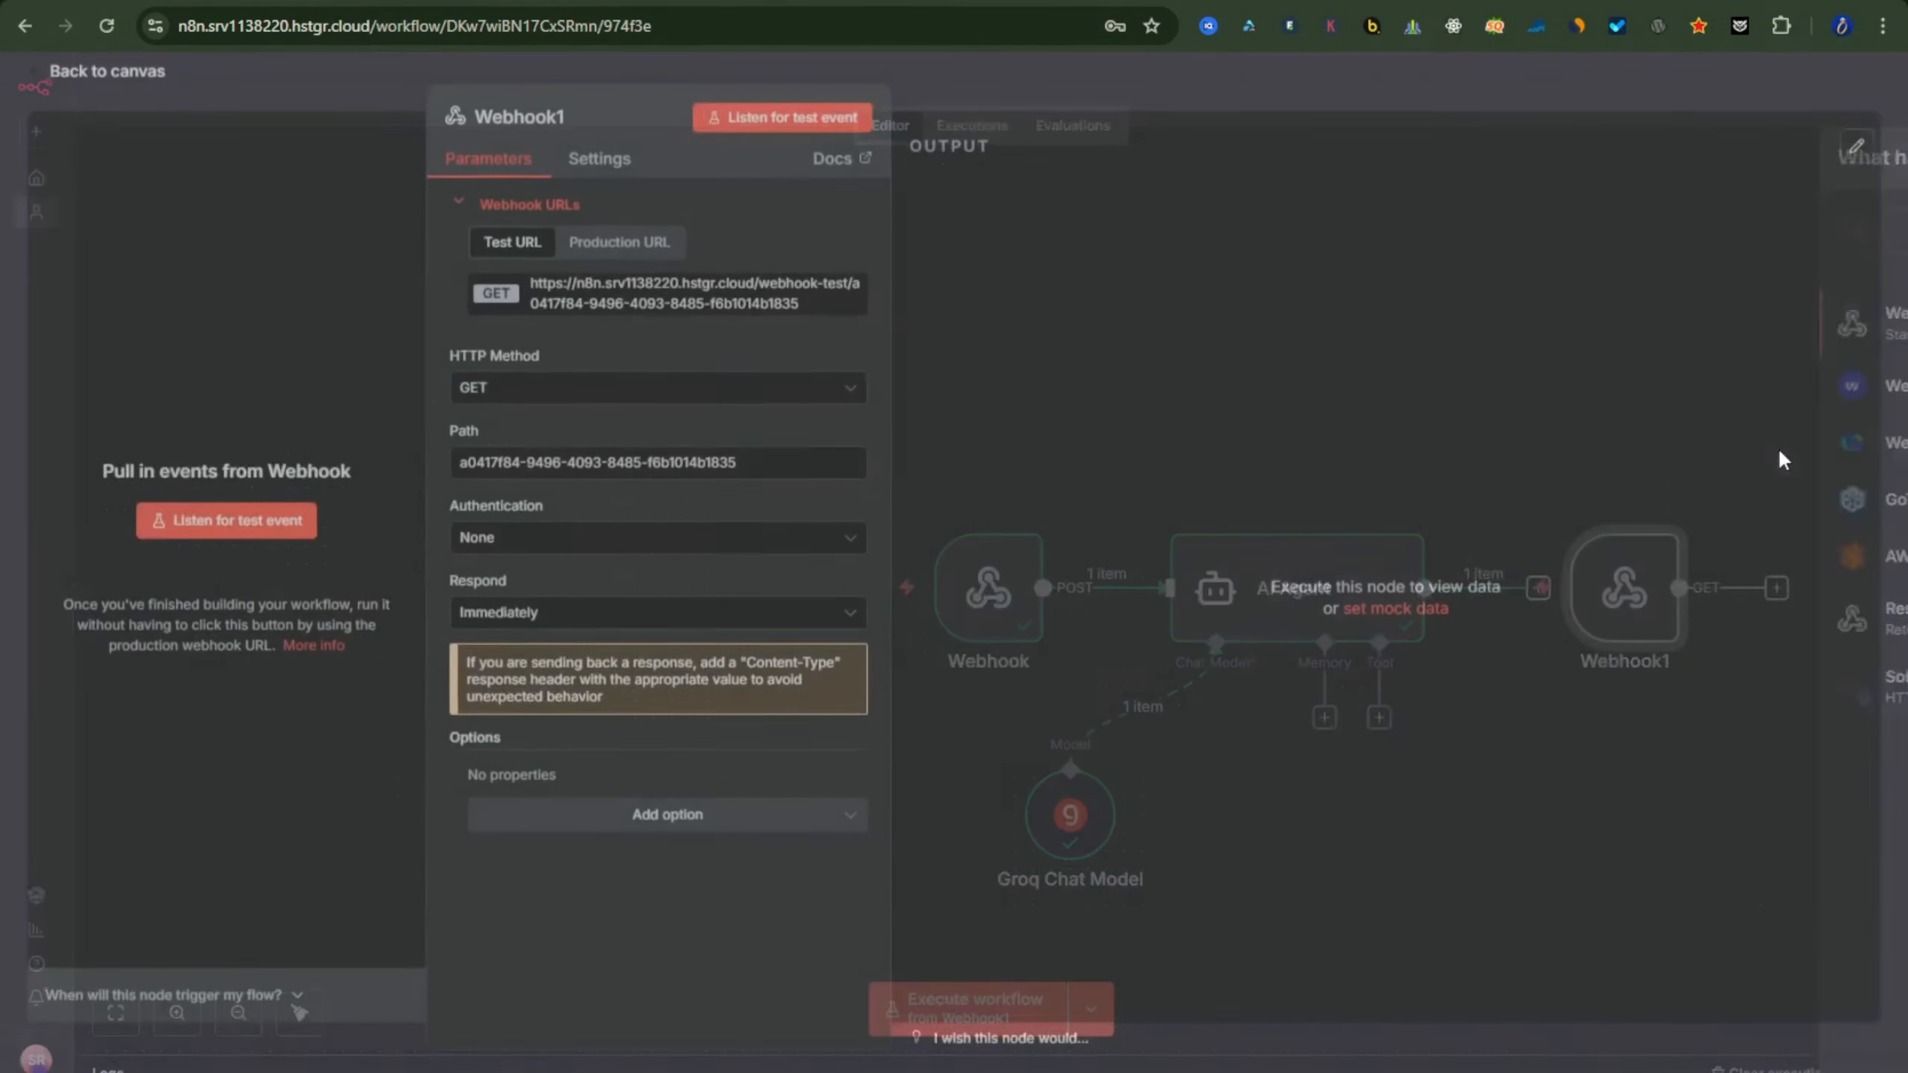
click(98, 78)
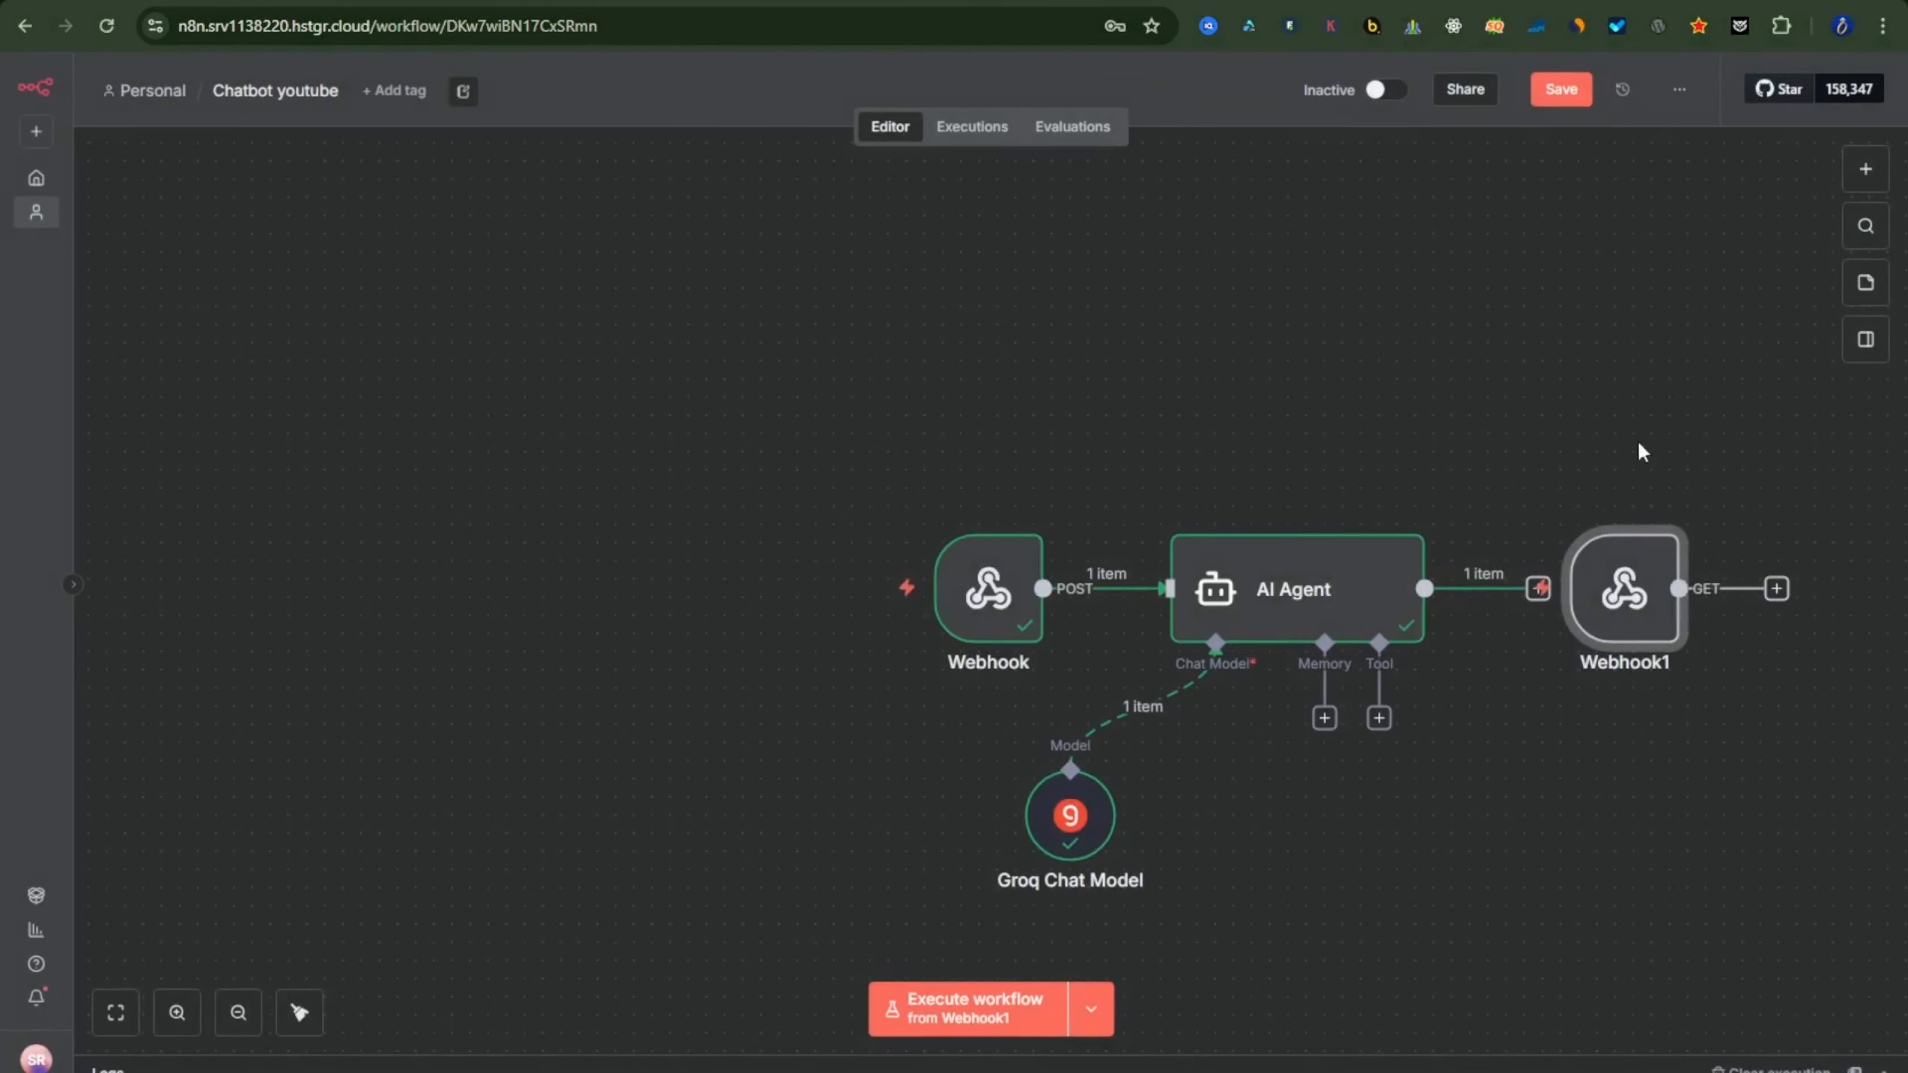
- Replace the Webhook1 node with a Respond to Webhook node after the AI Agent, keeping First Incoming Item as its response
click(1634, 506)
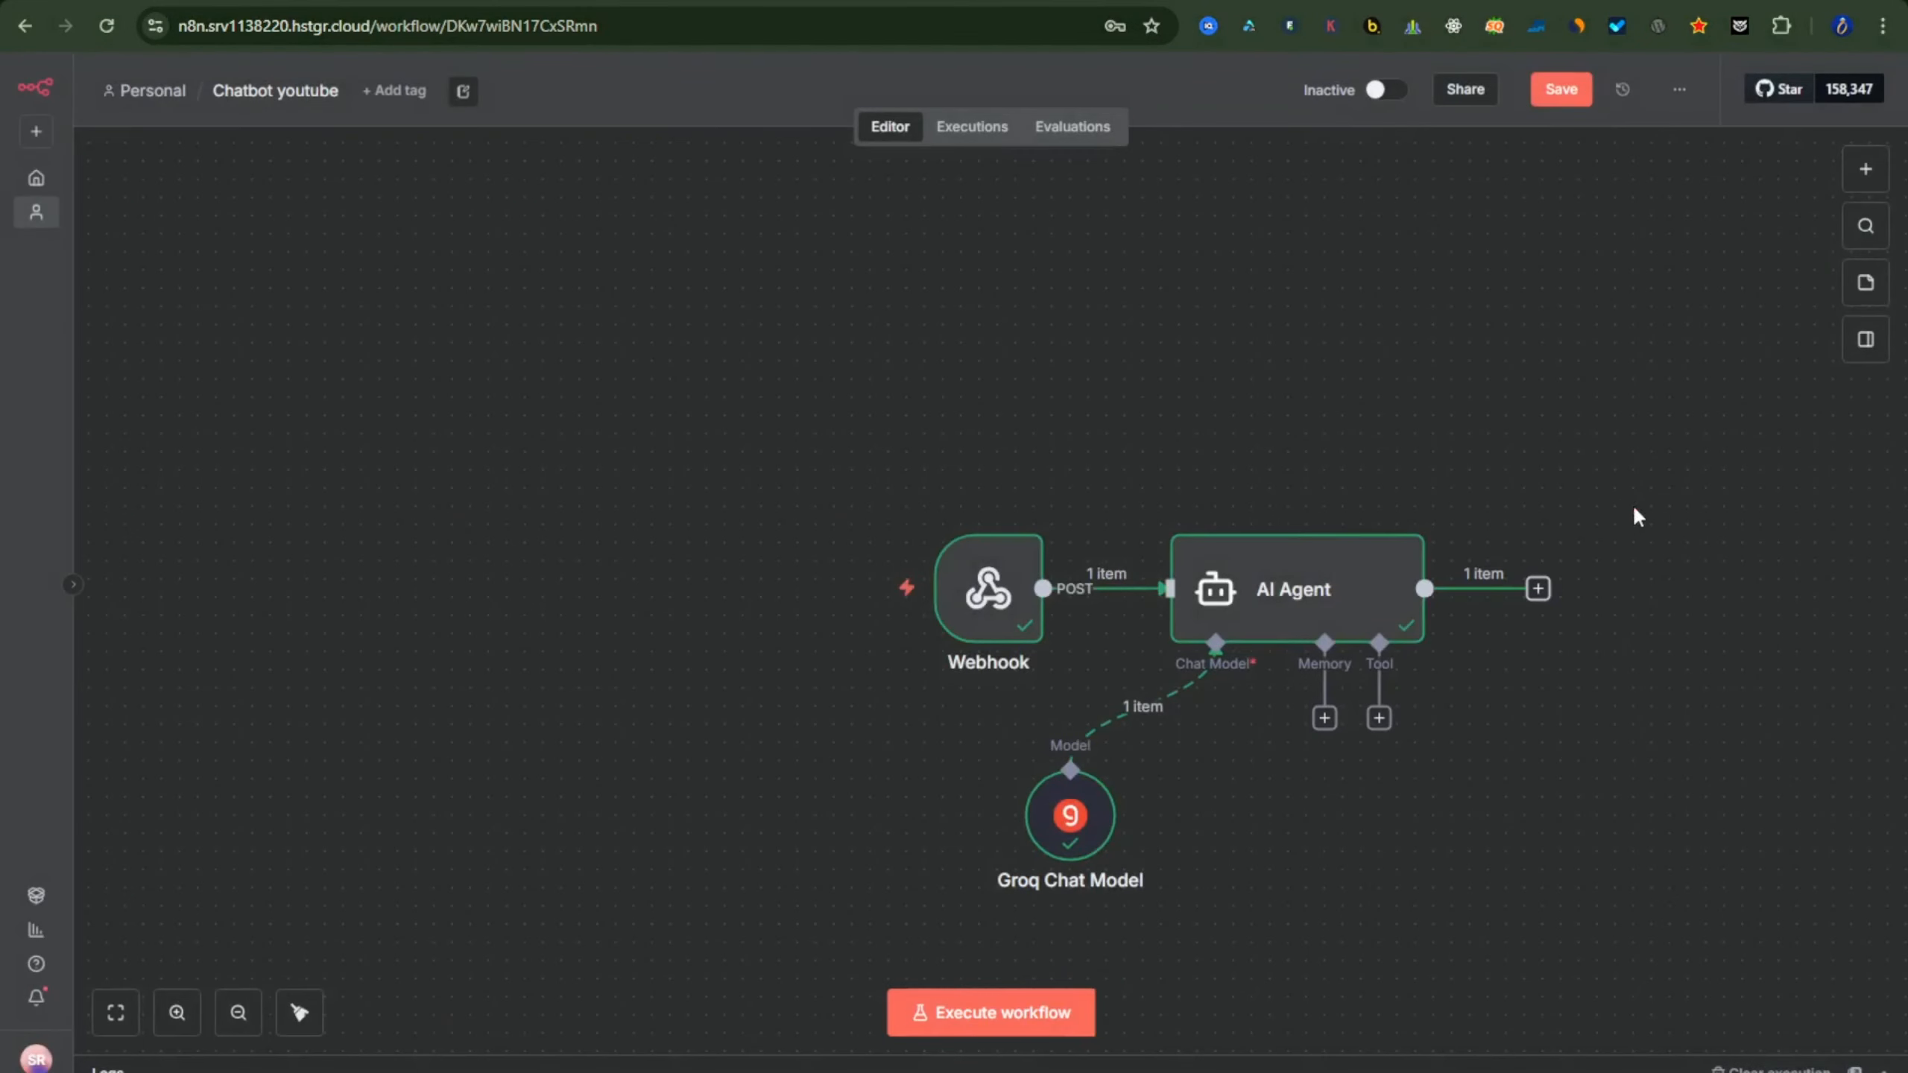
click(1538, 590)
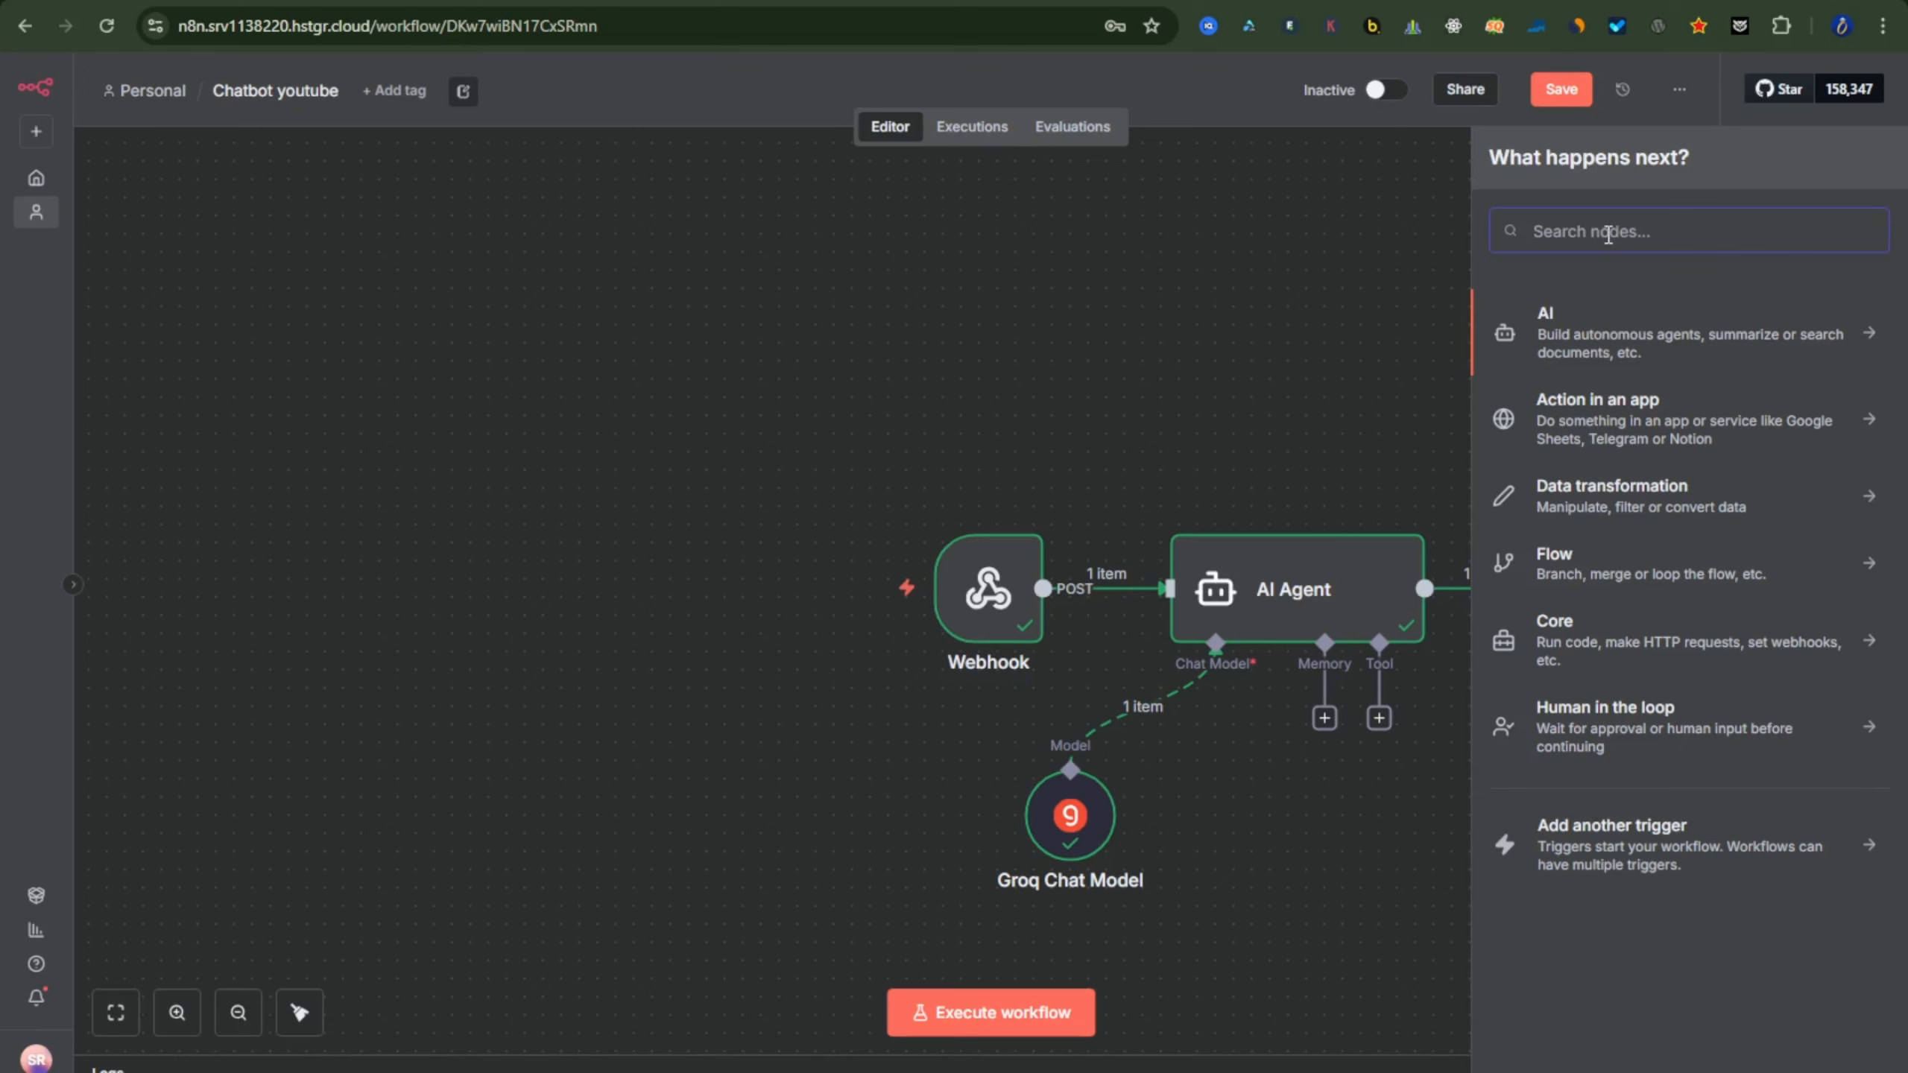
text(res)
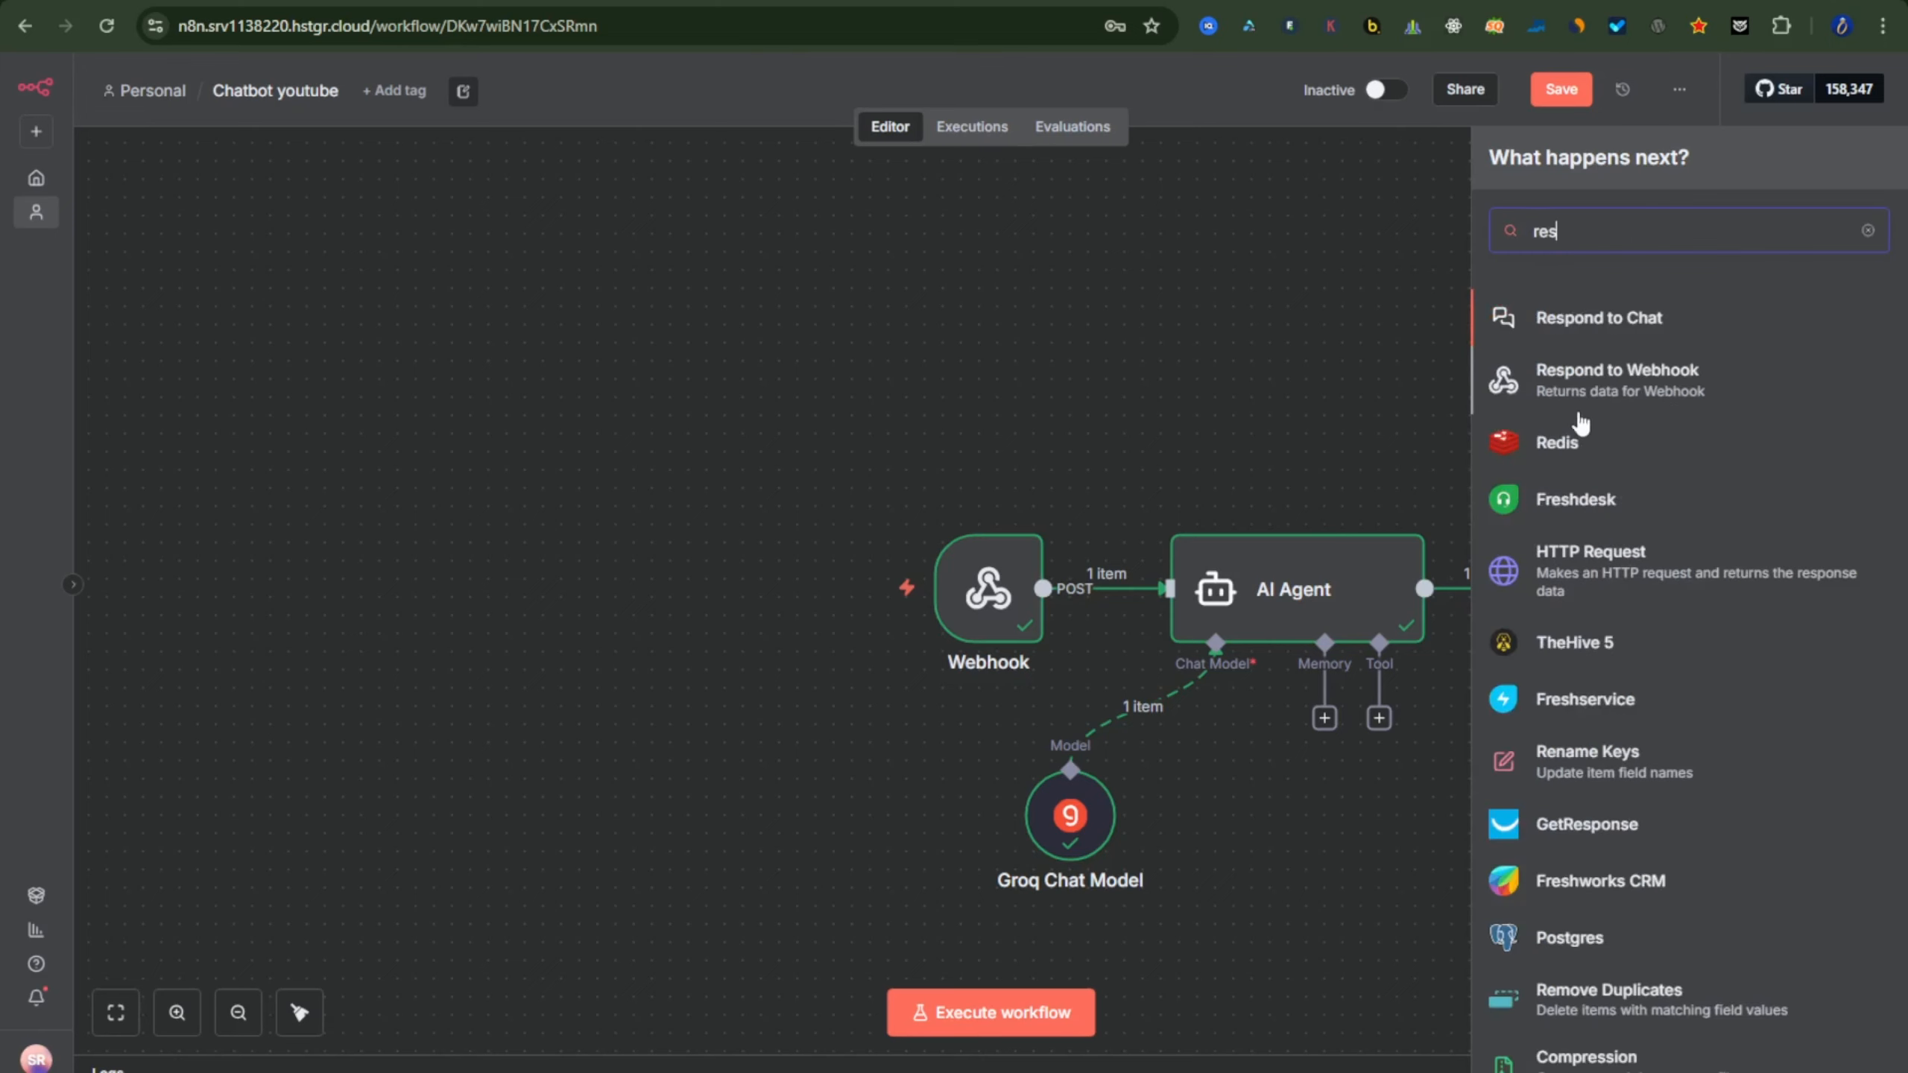
click(1615, 383)
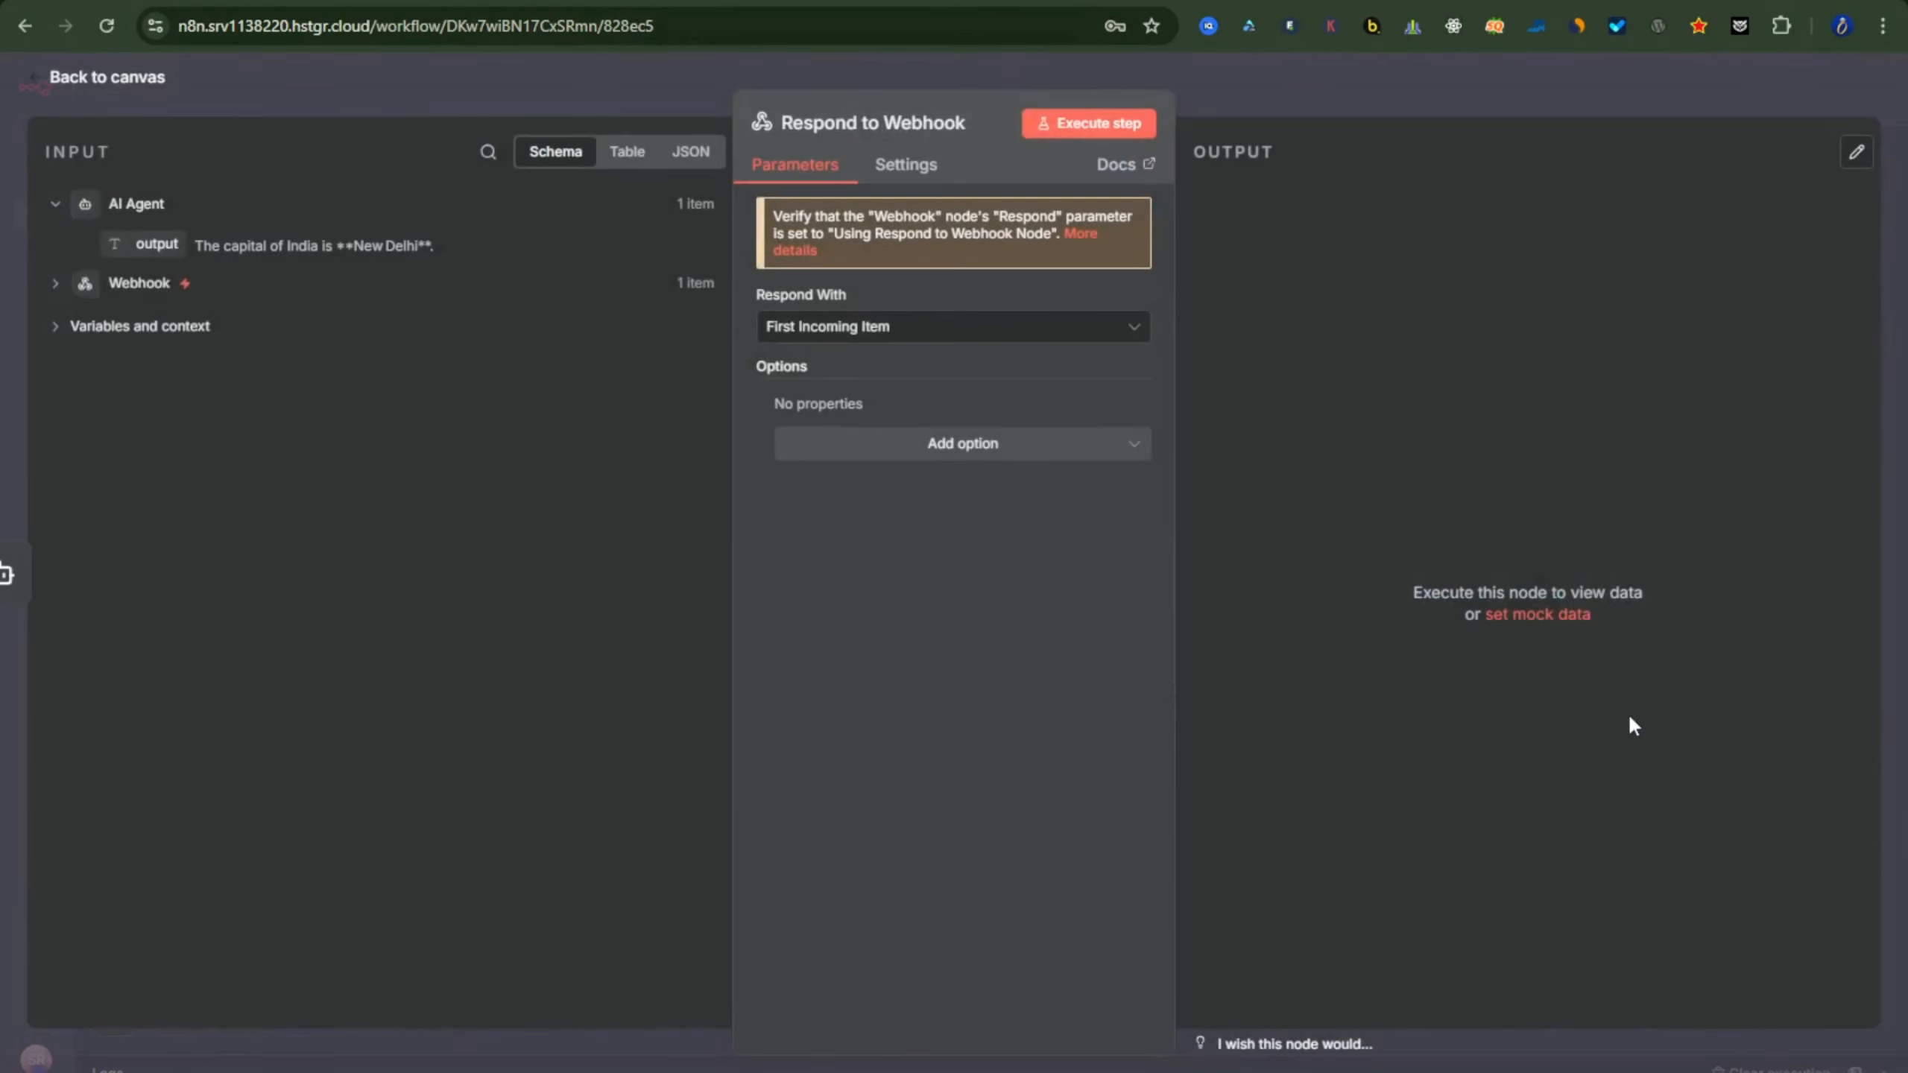
click(893, 334)
scroll(975, 537, down, 3)
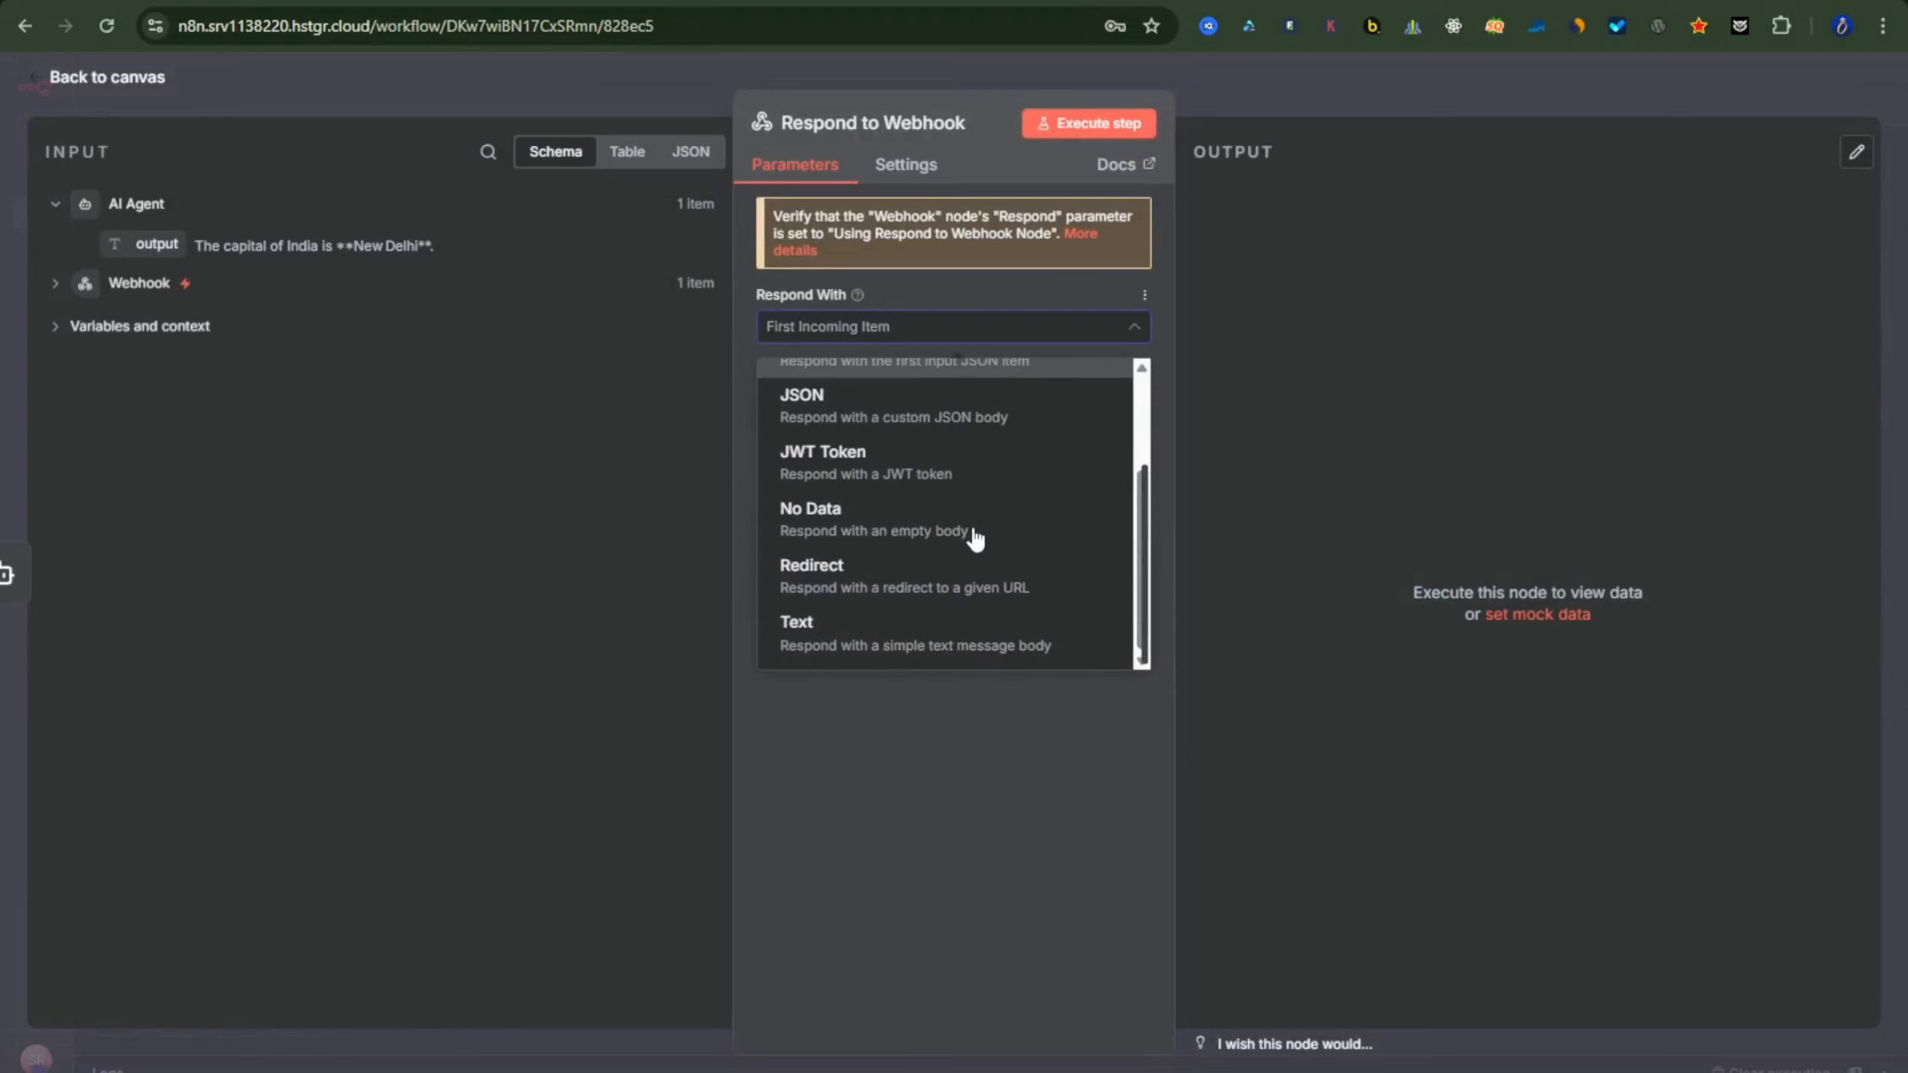
scroll(975, 537, up, 3)
click(984, 332)
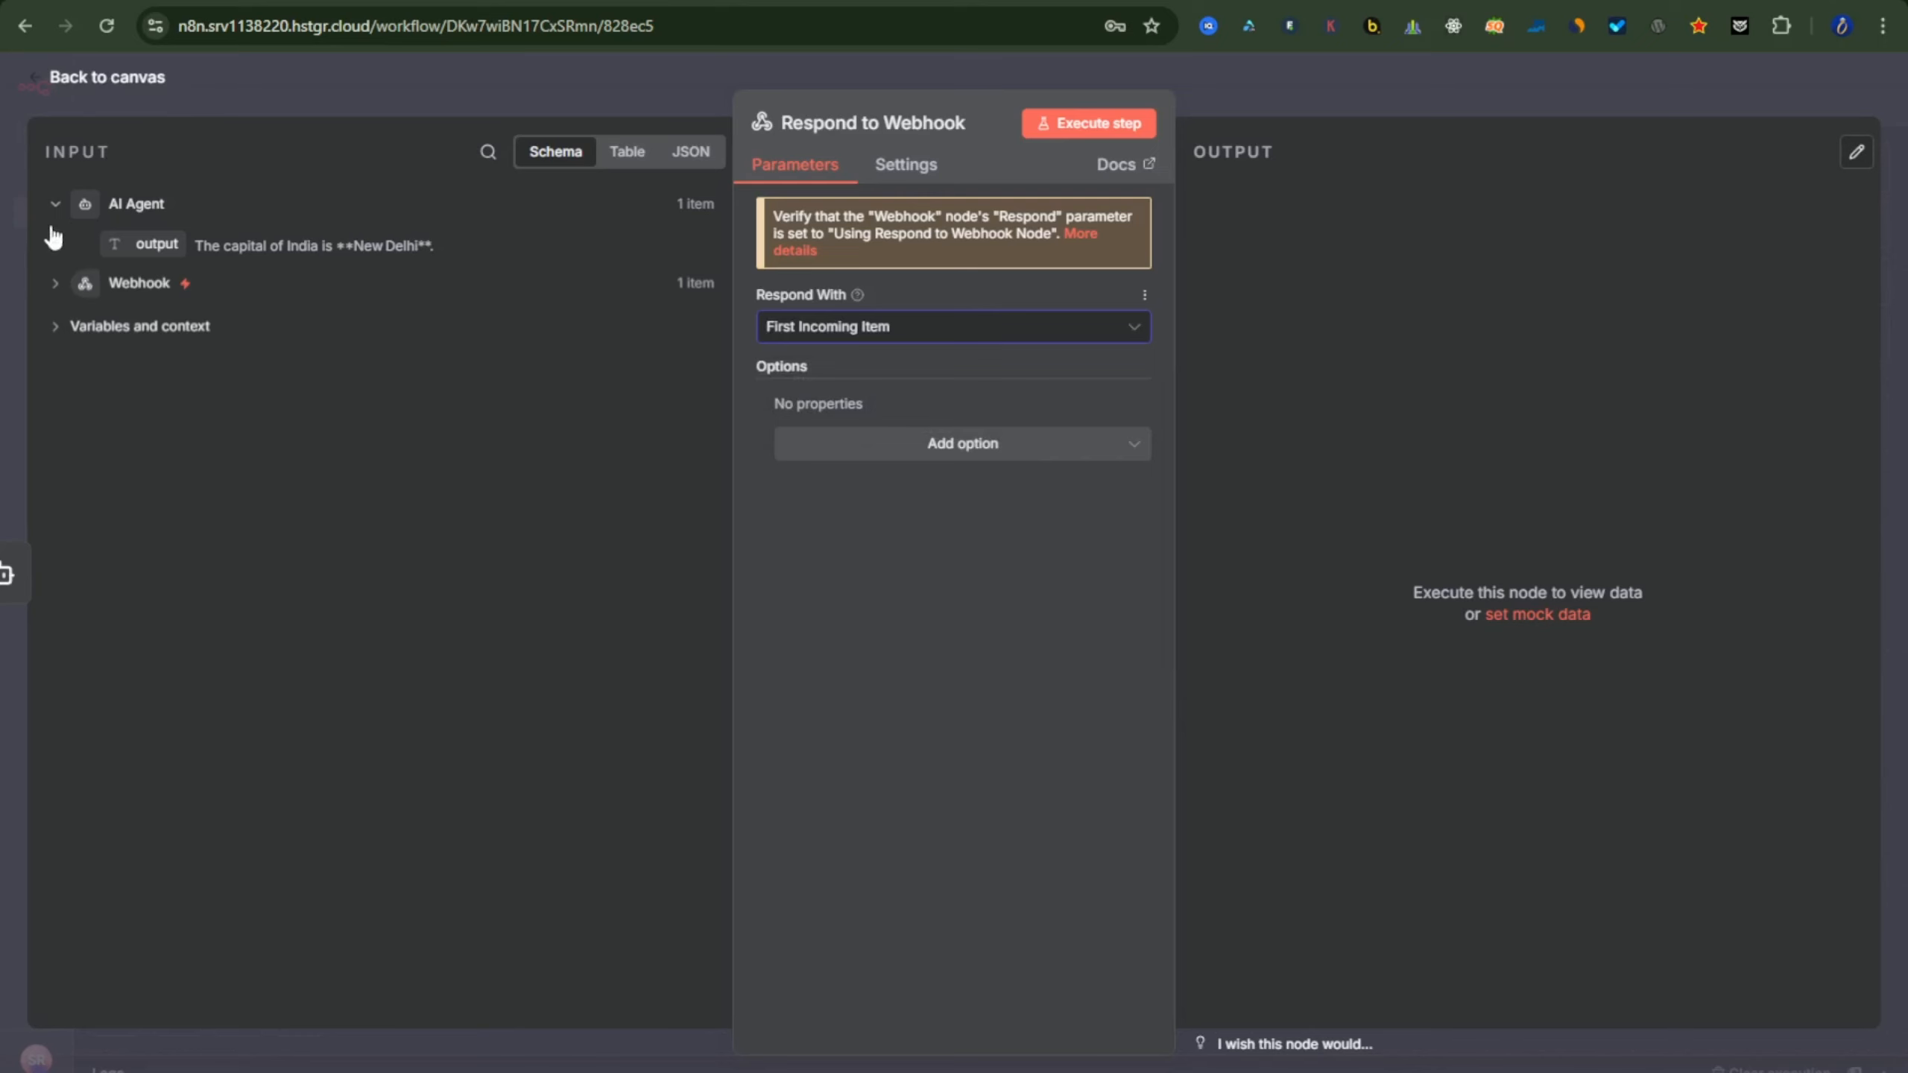
click(97, 81)
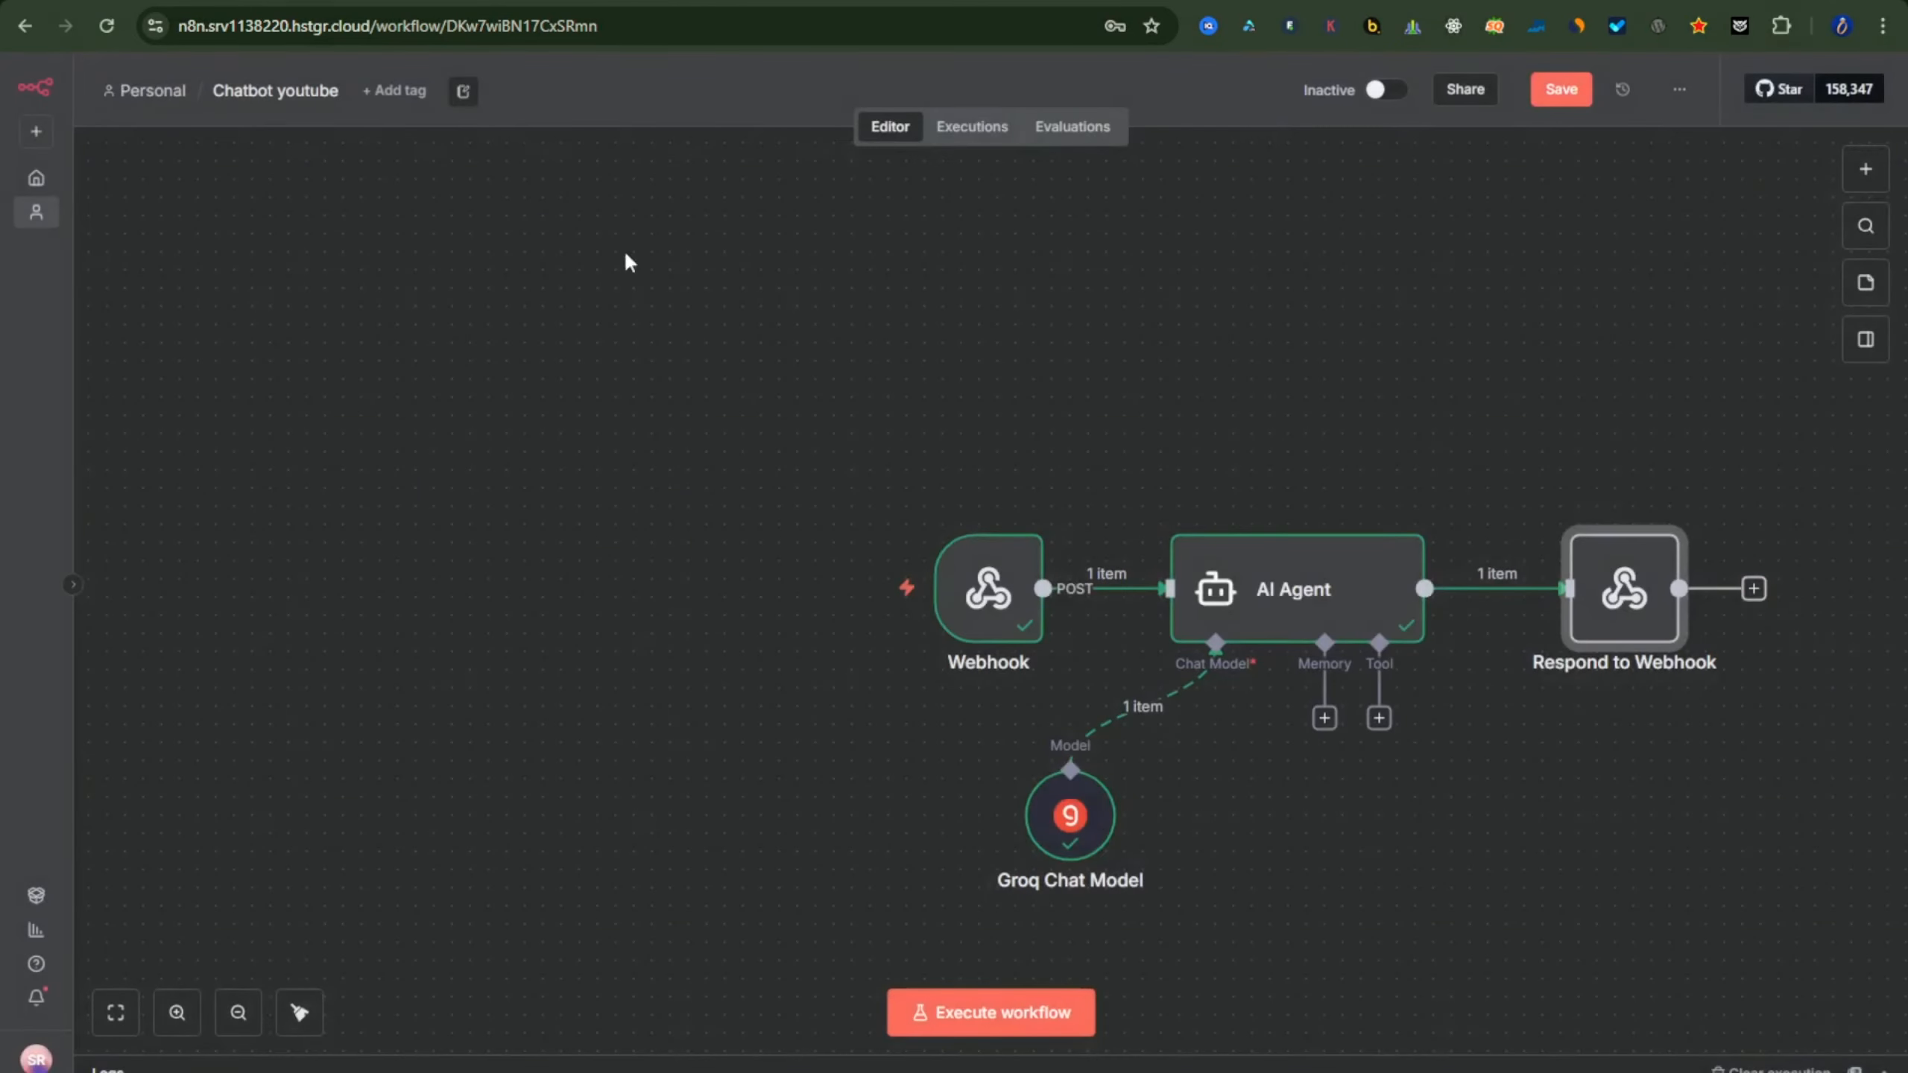
- Set the starting Webhook node's Respond option to Using 'Respond to Webhook' Node and return to the canvas
double_click(1009, 624)
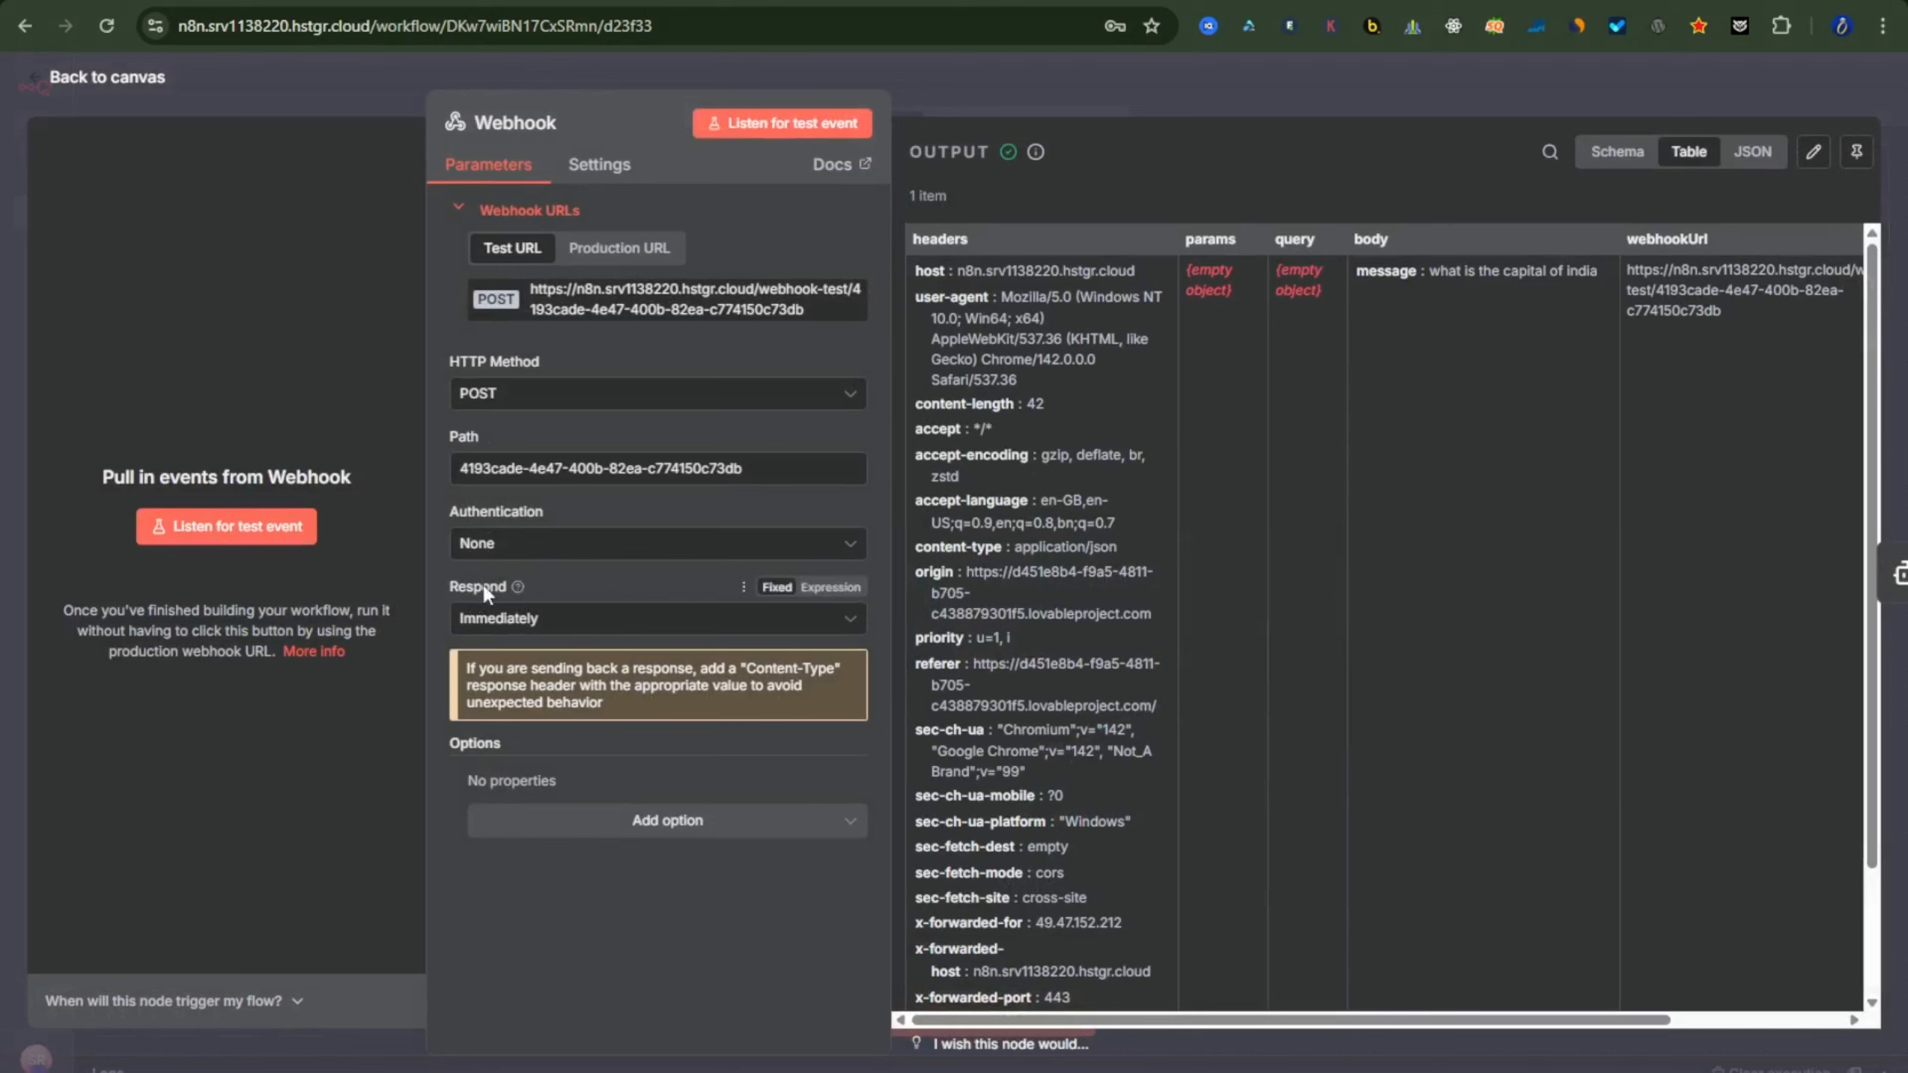
click(541, 547)
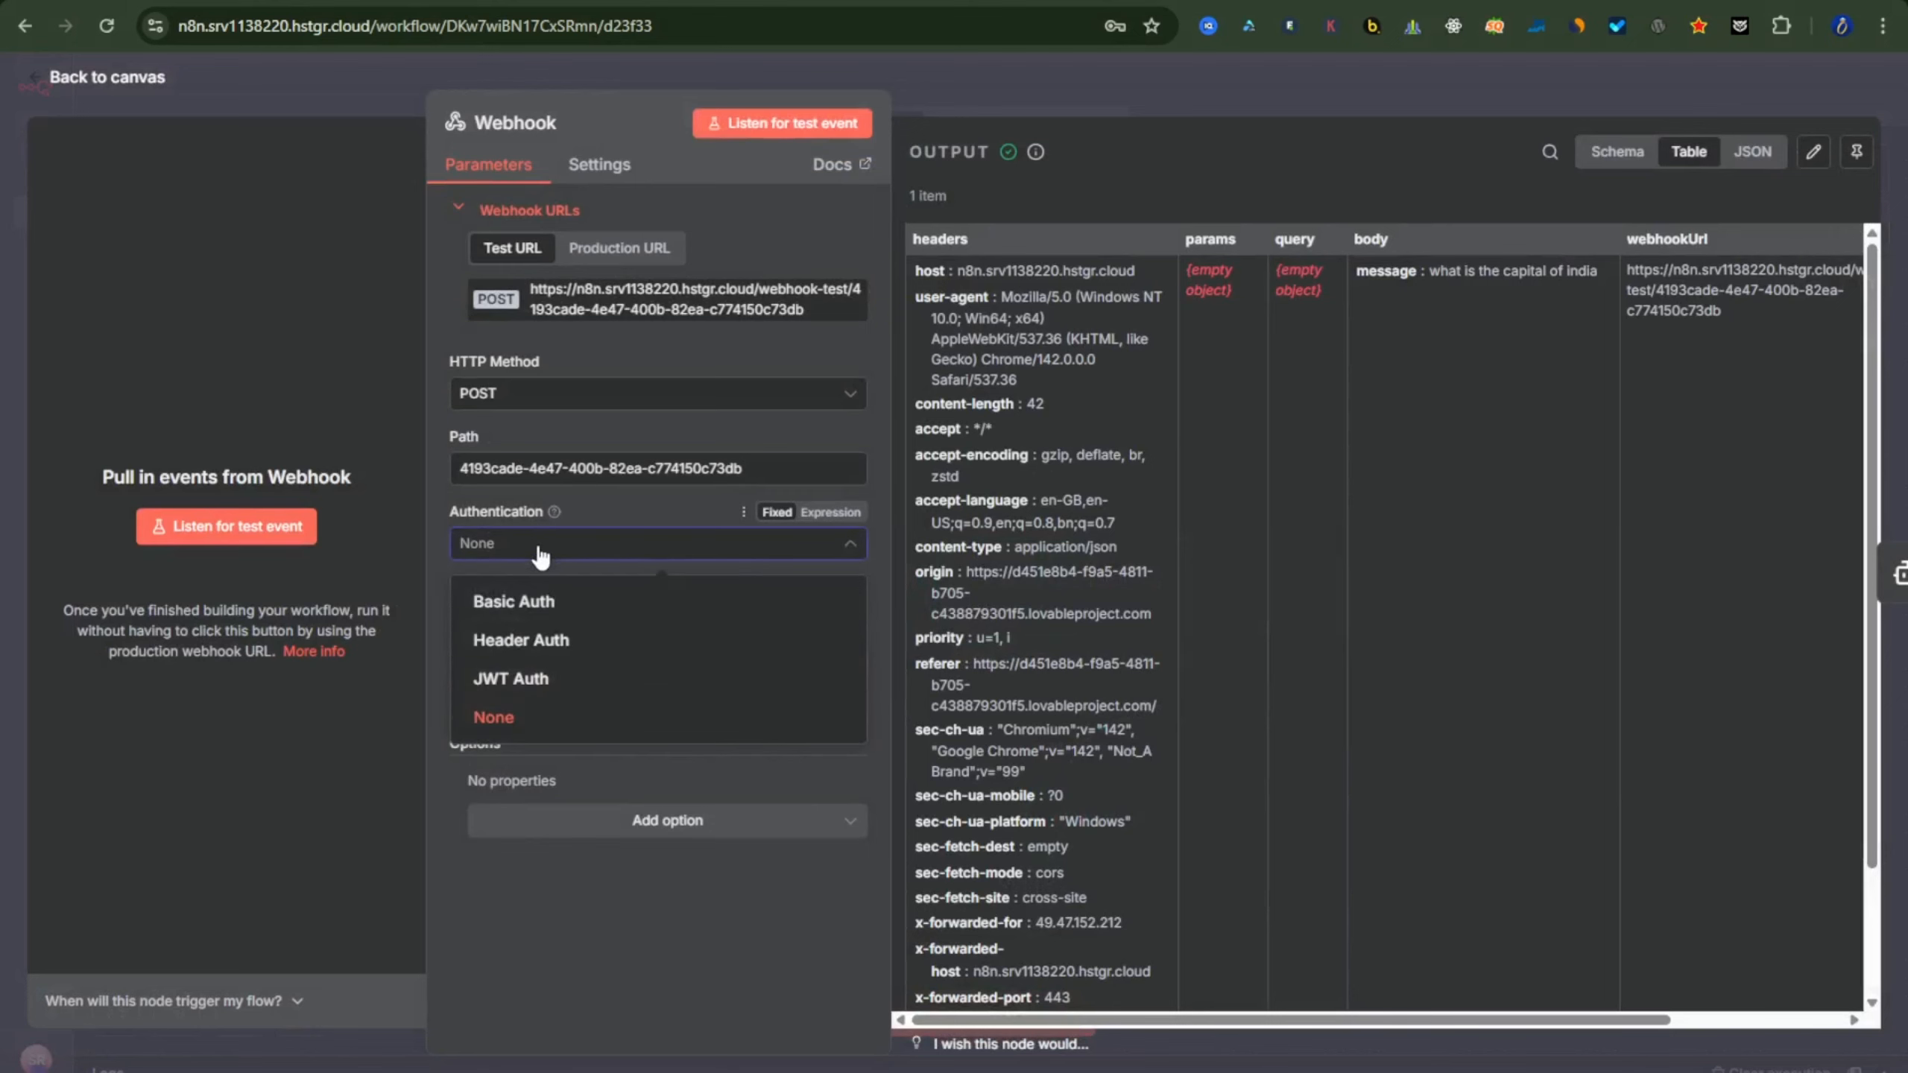
click(539, 550)
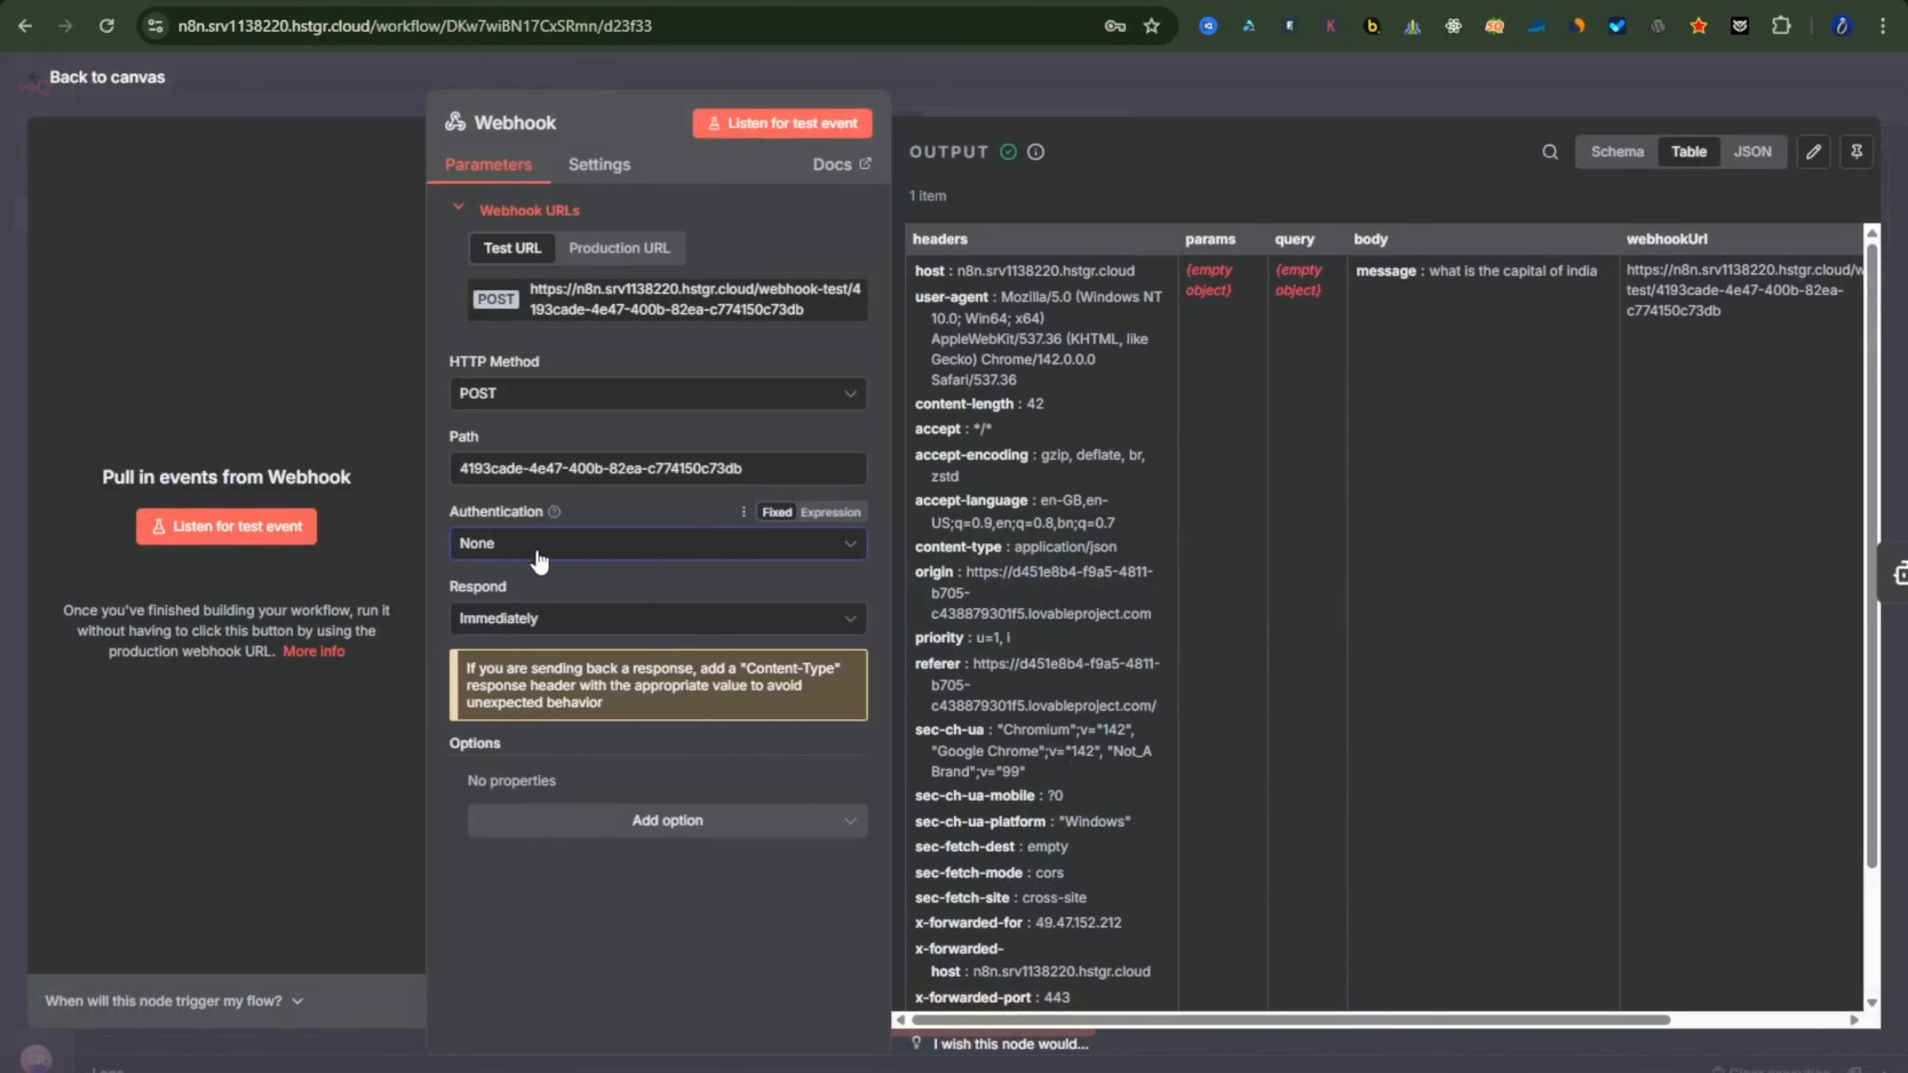
click(571, 627)
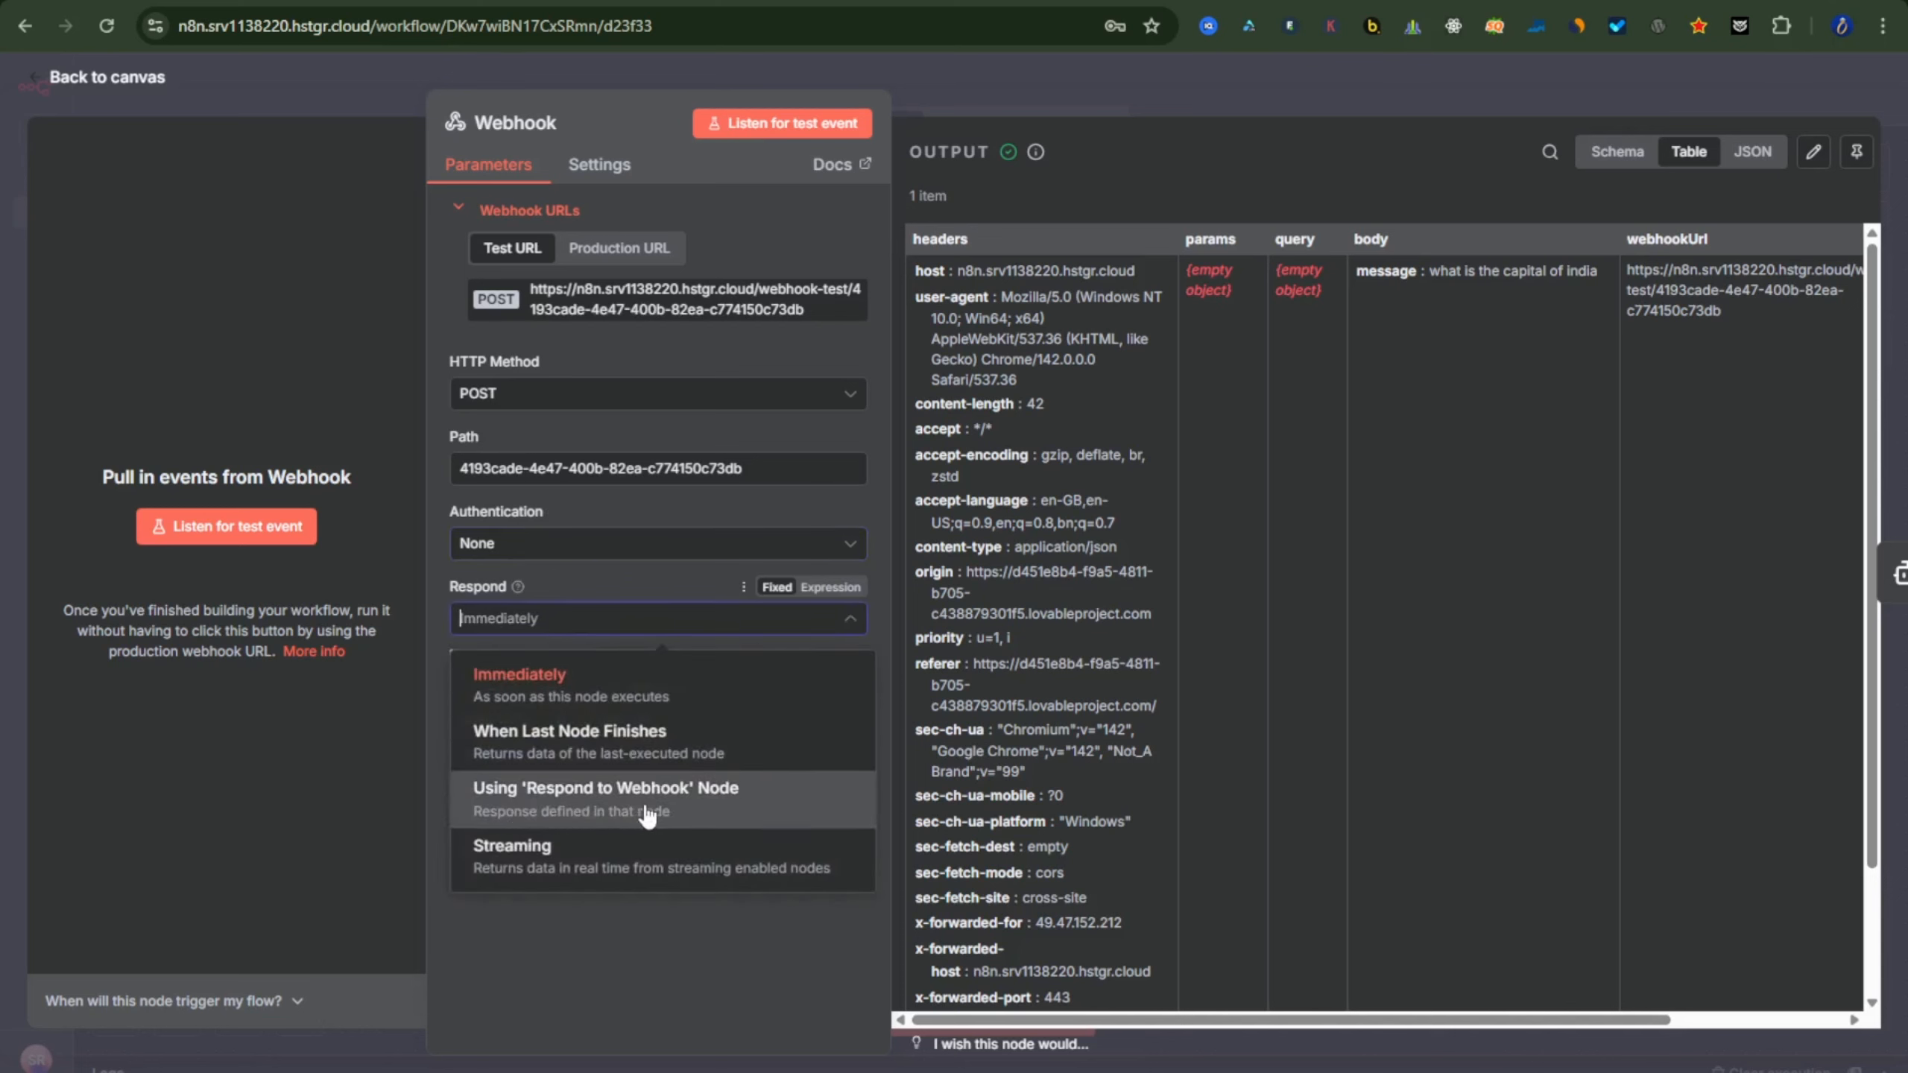
click(621, 809)
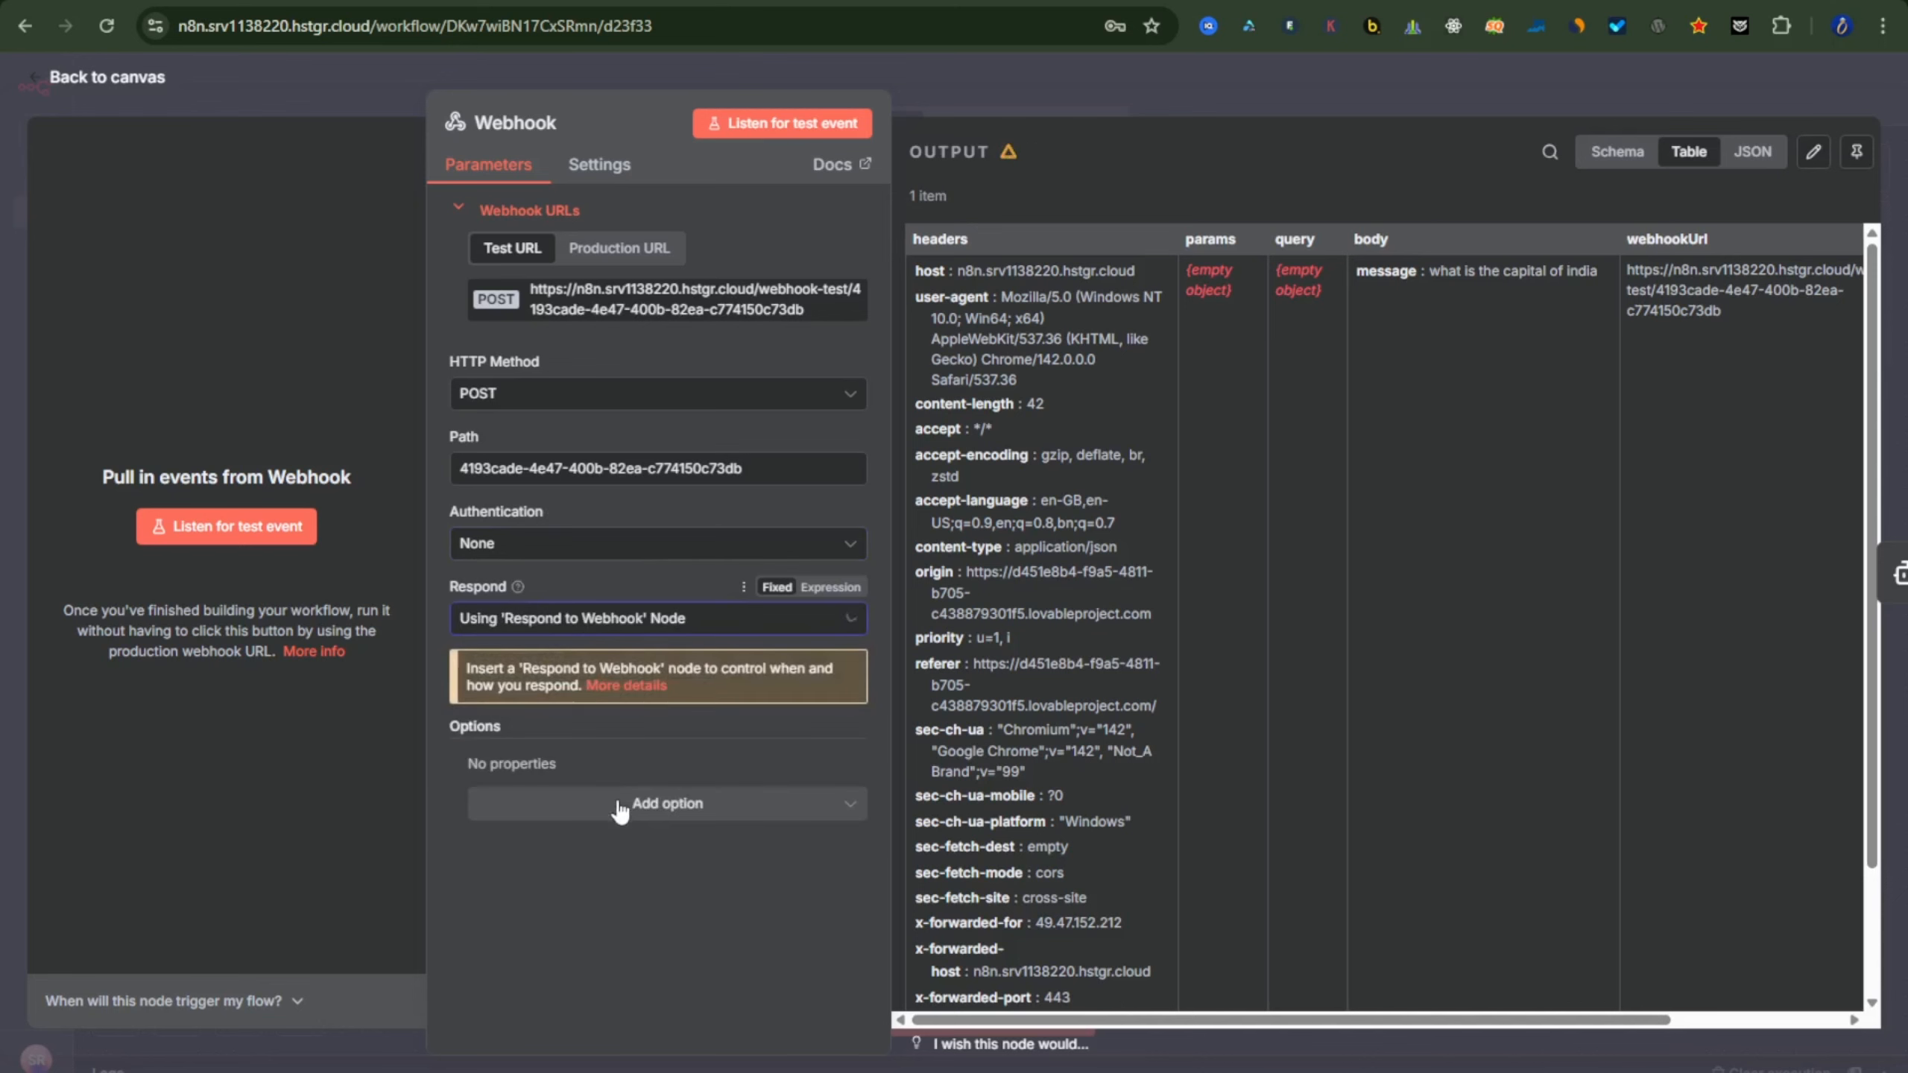
click(111, 83)
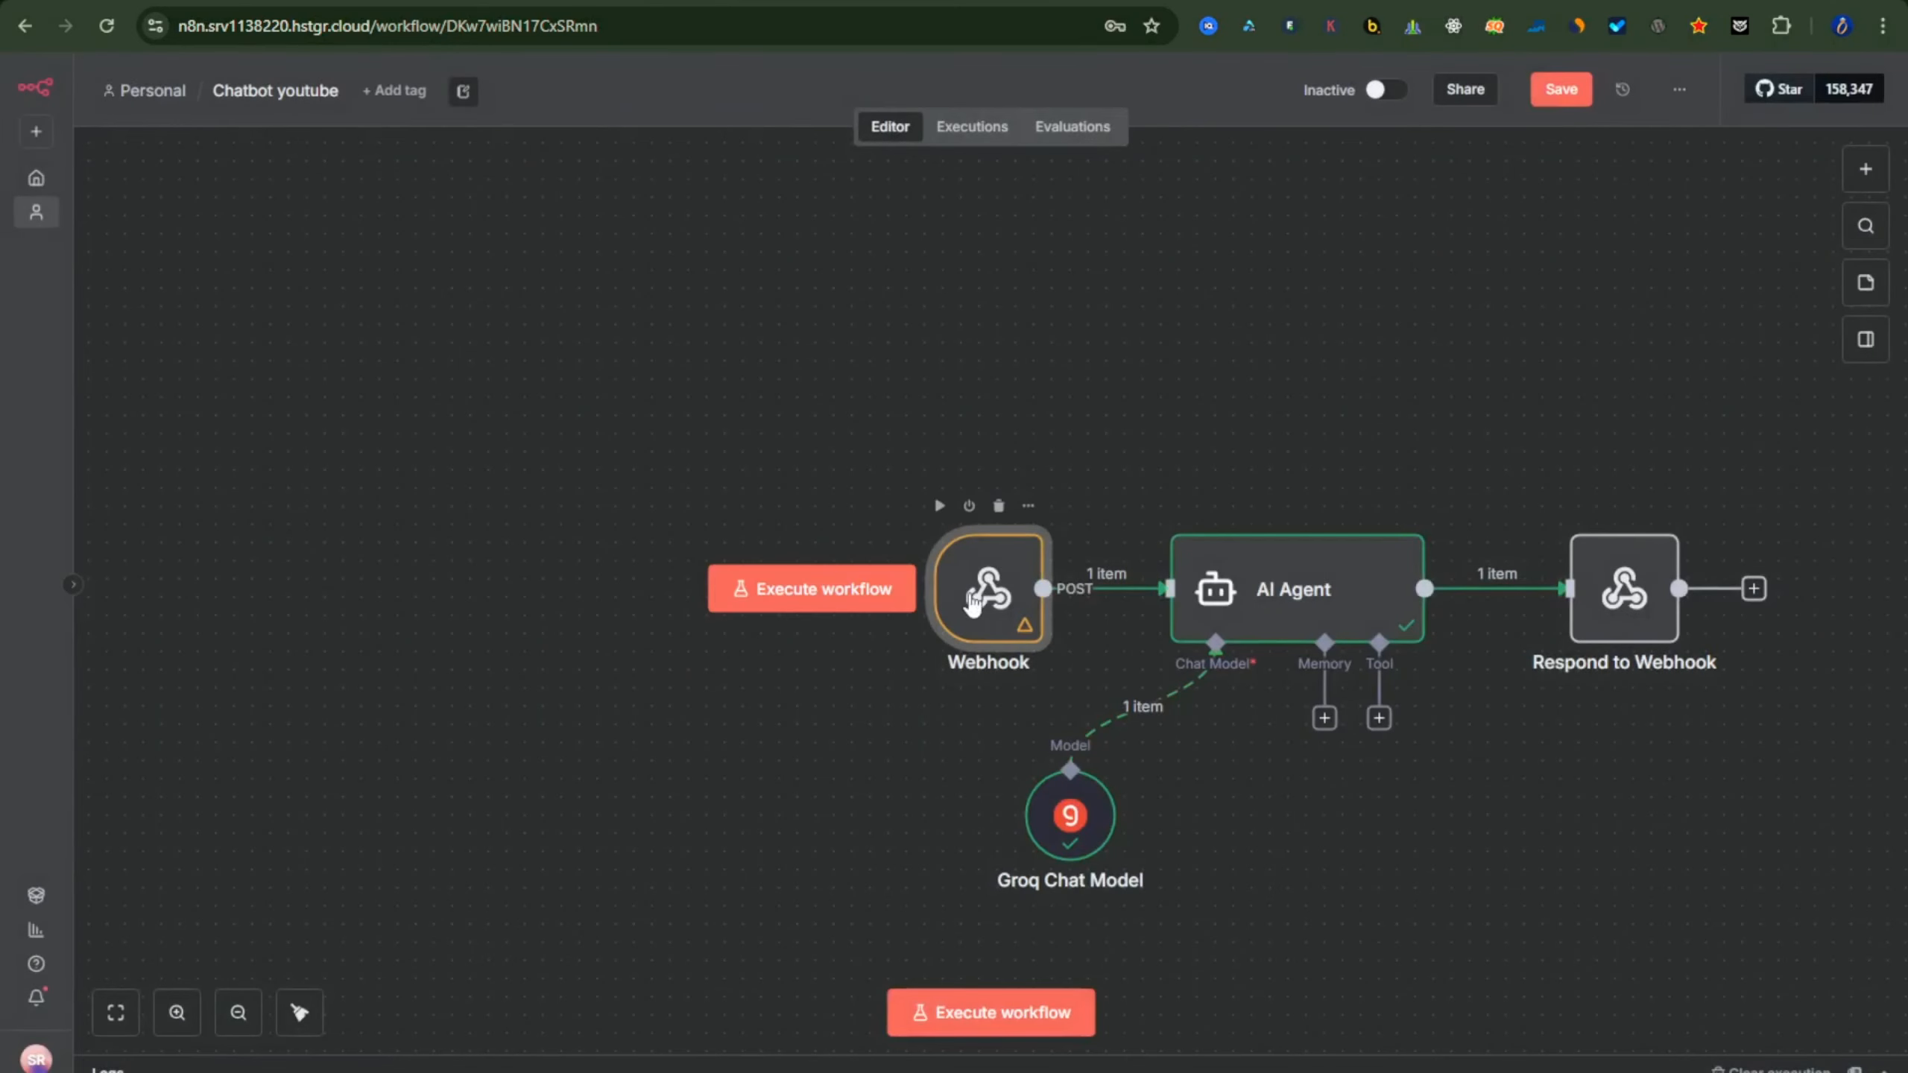
- Switch to Lovable and send the prompt "i just setup respose to webhook node in my n8n"
click(1431, 1007)
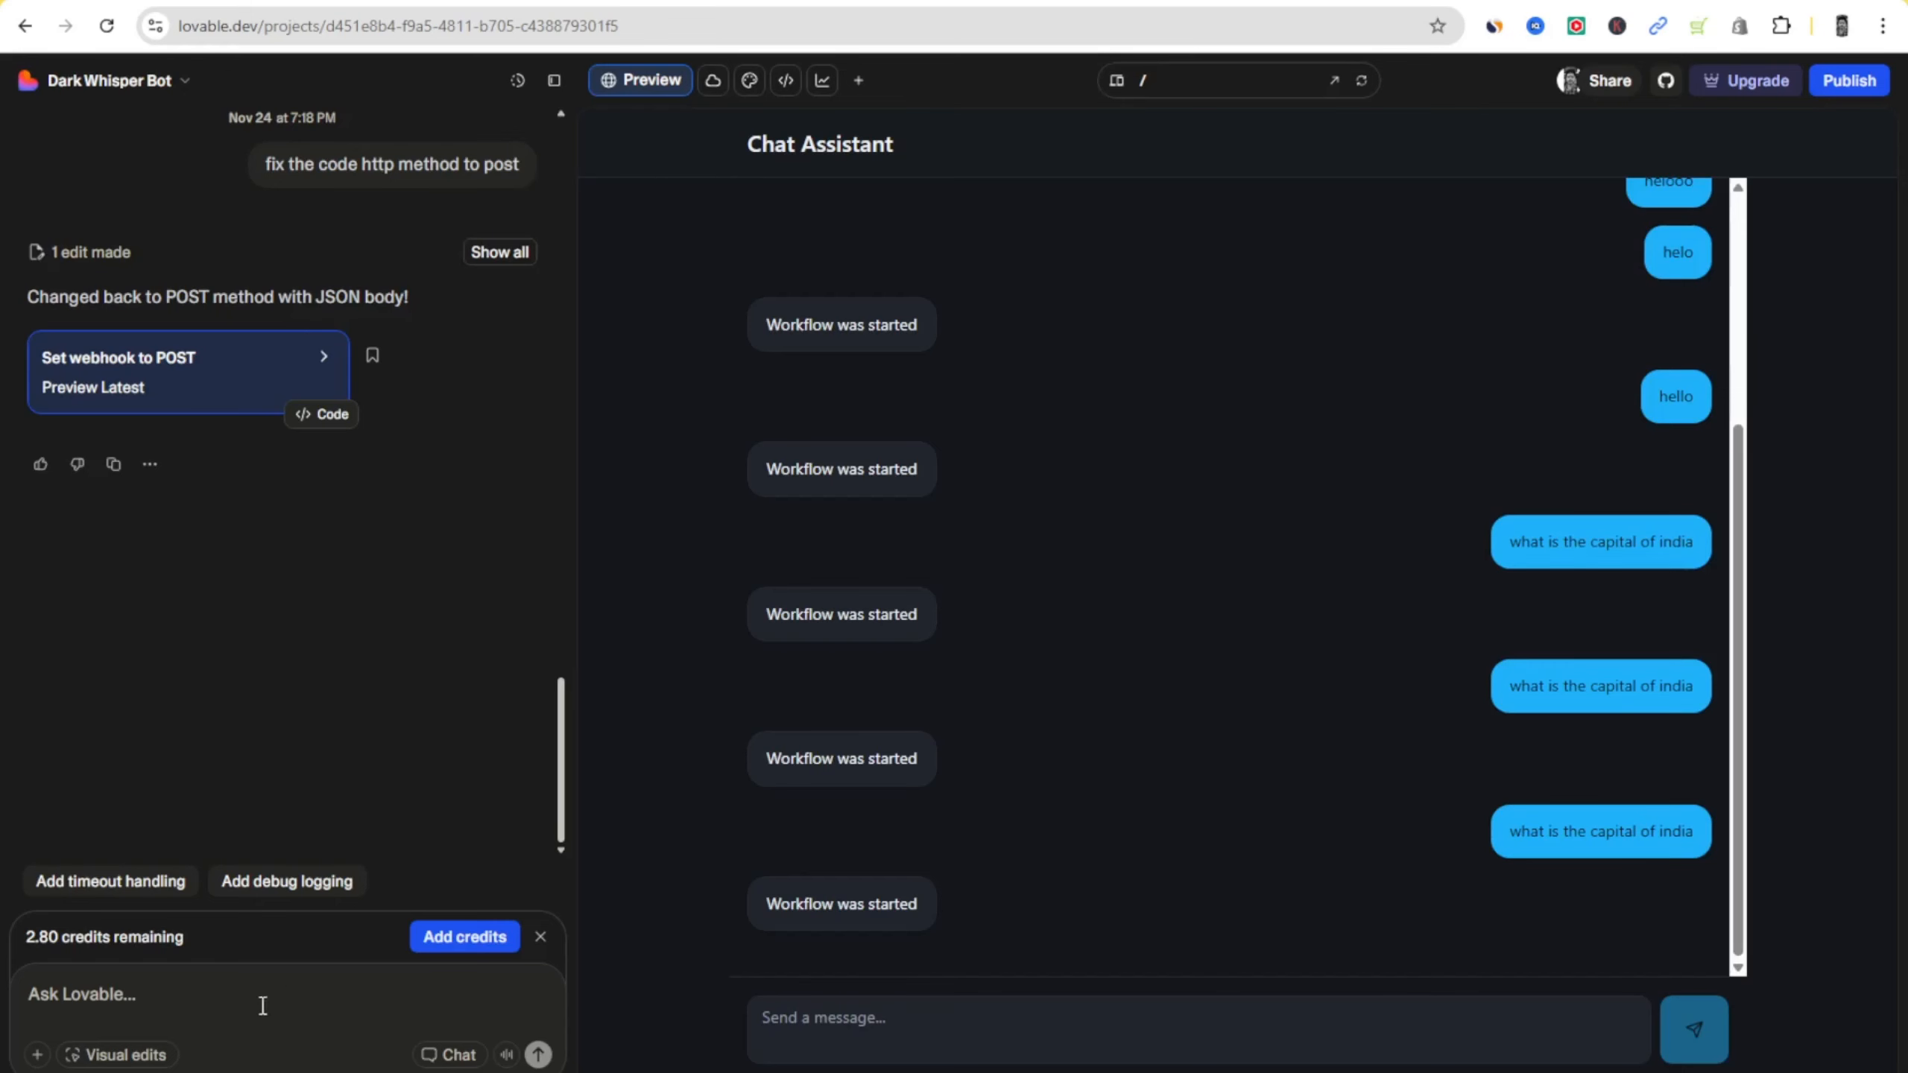
click(132, 992)
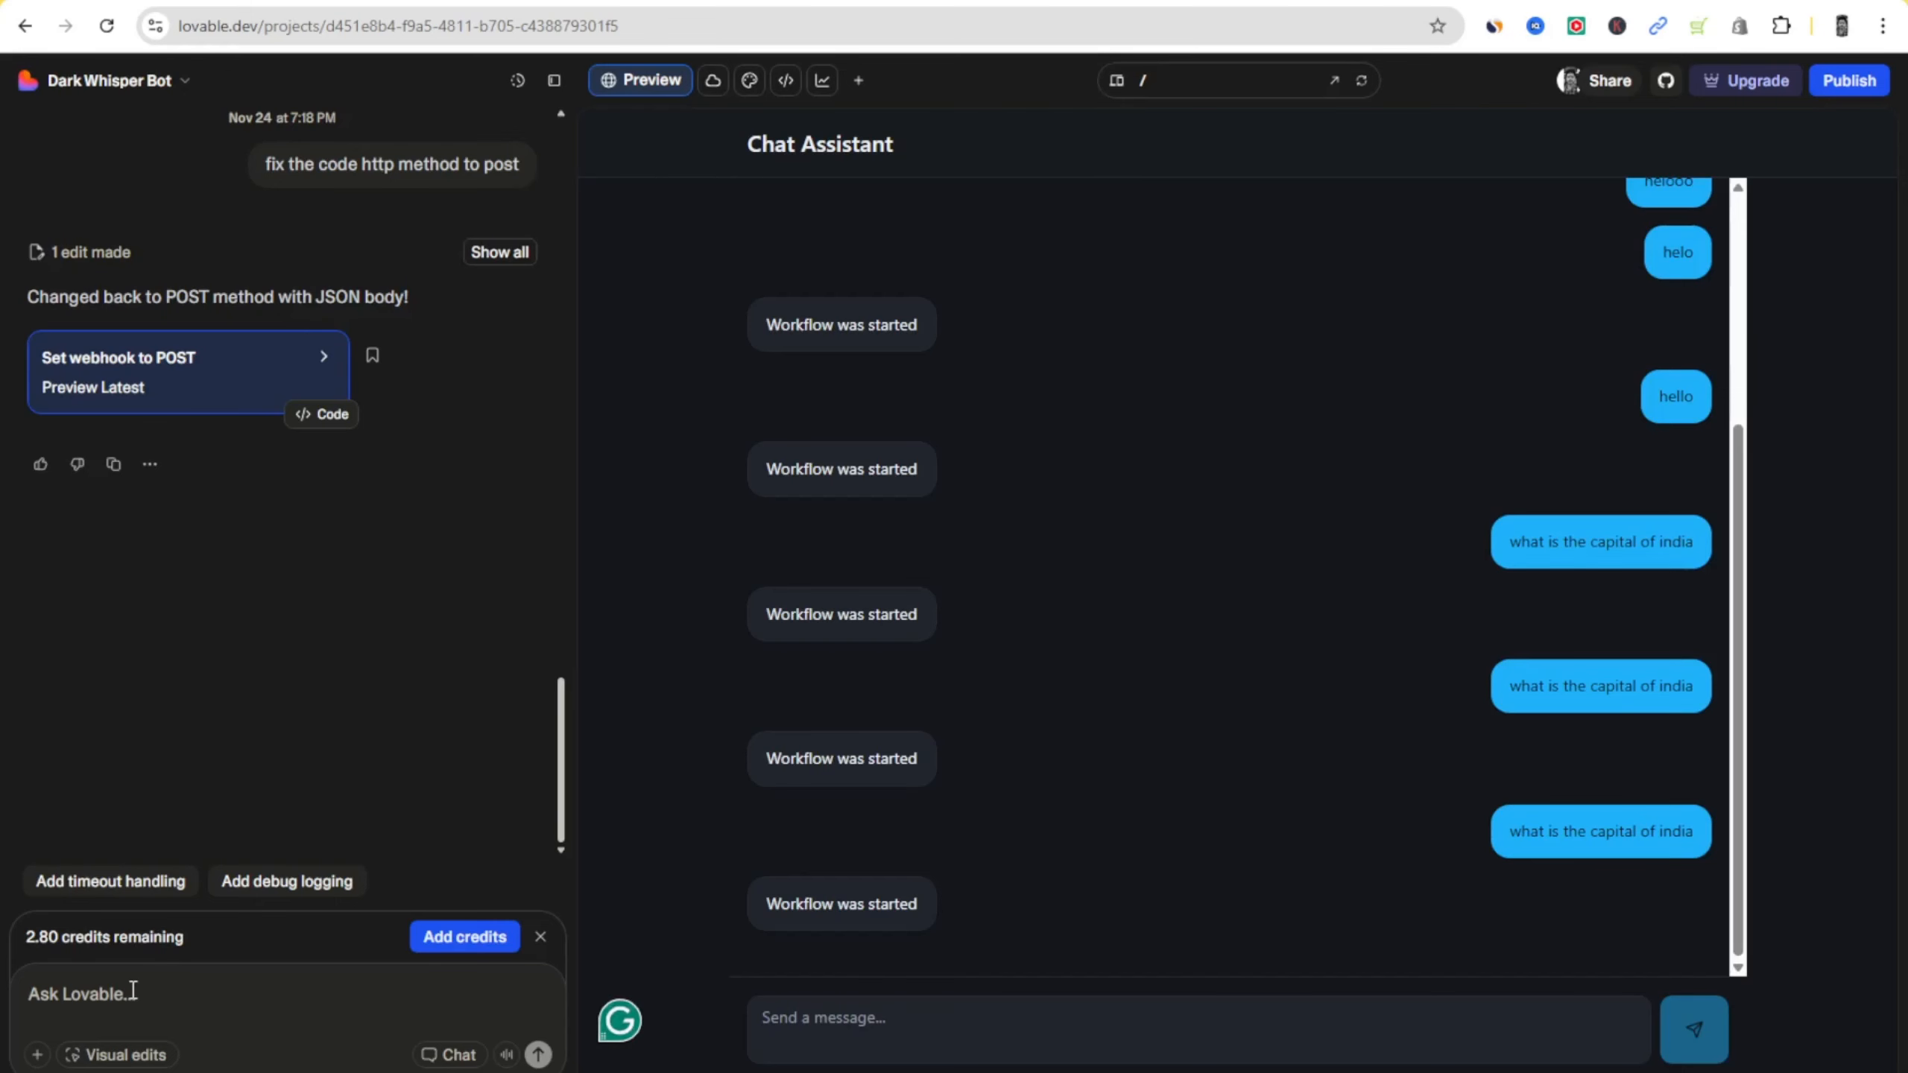
text(i just set)
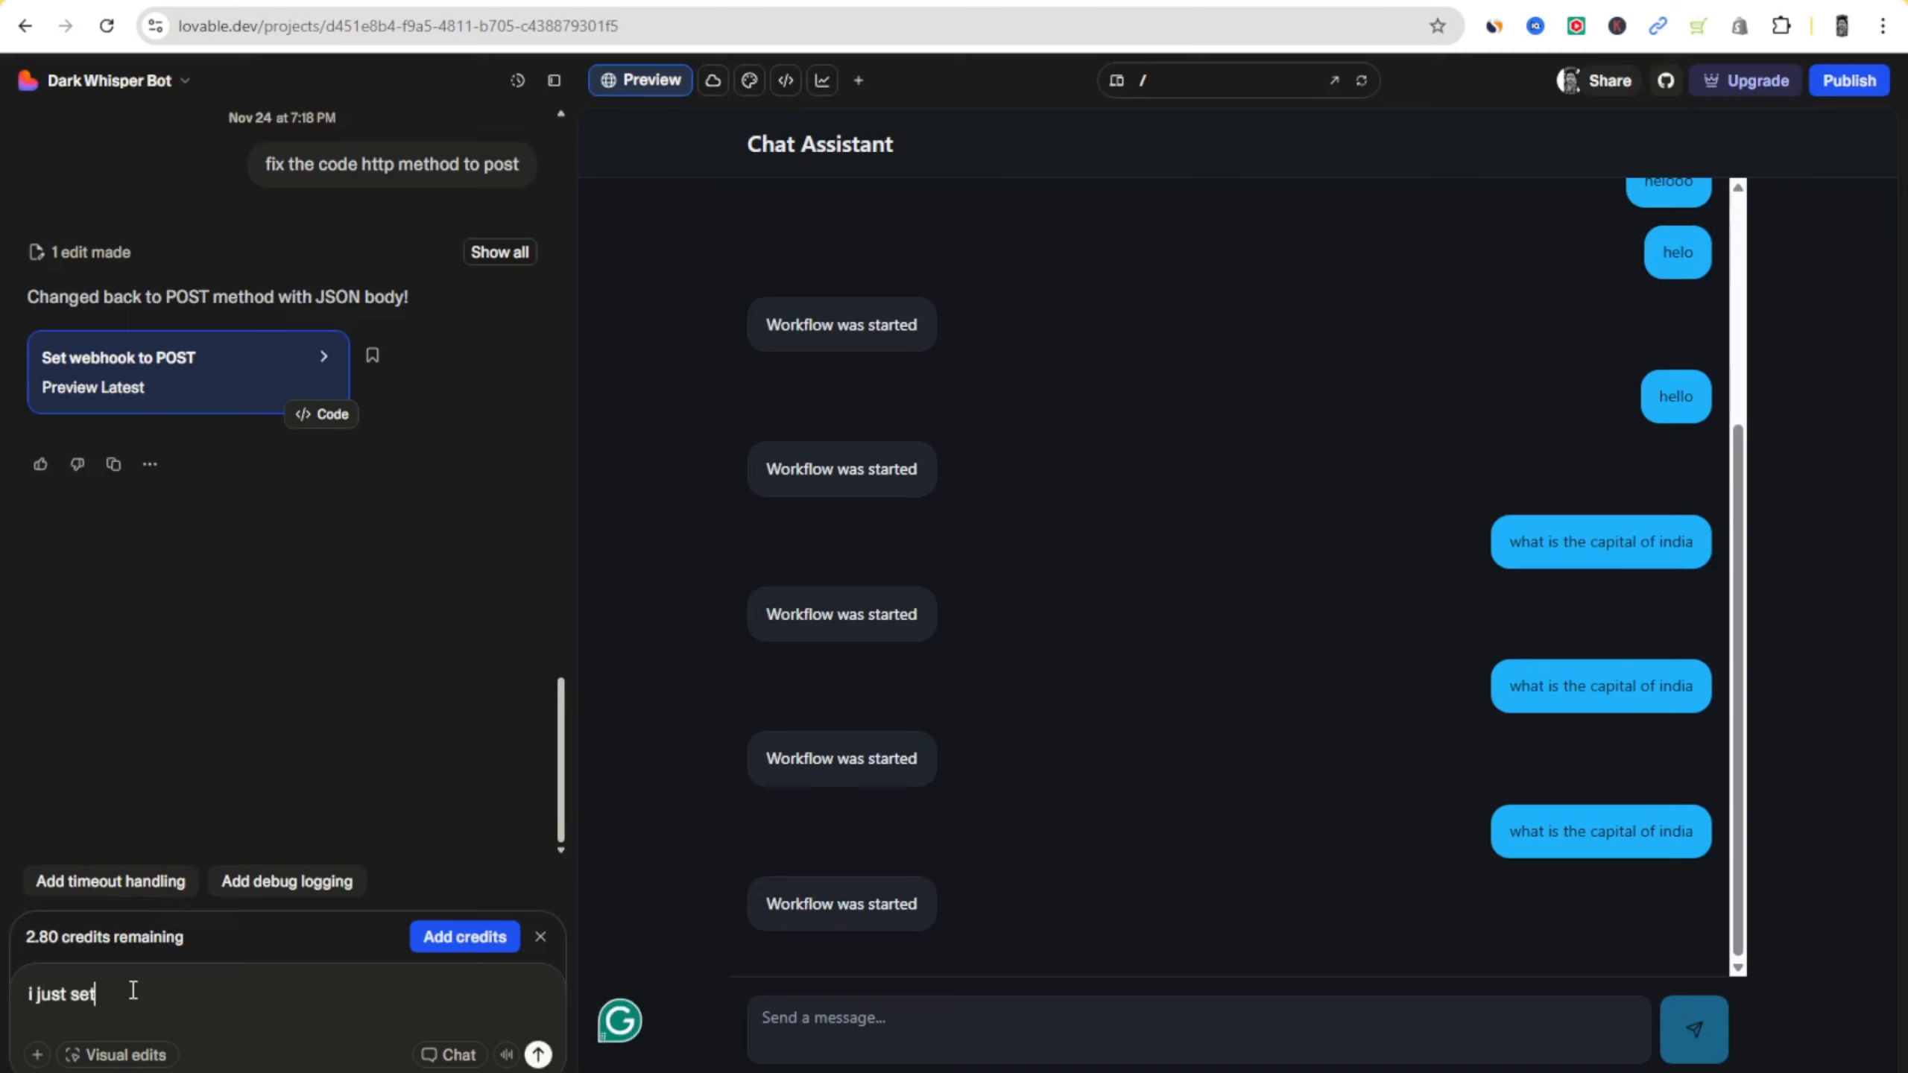
text(up respose to webs)
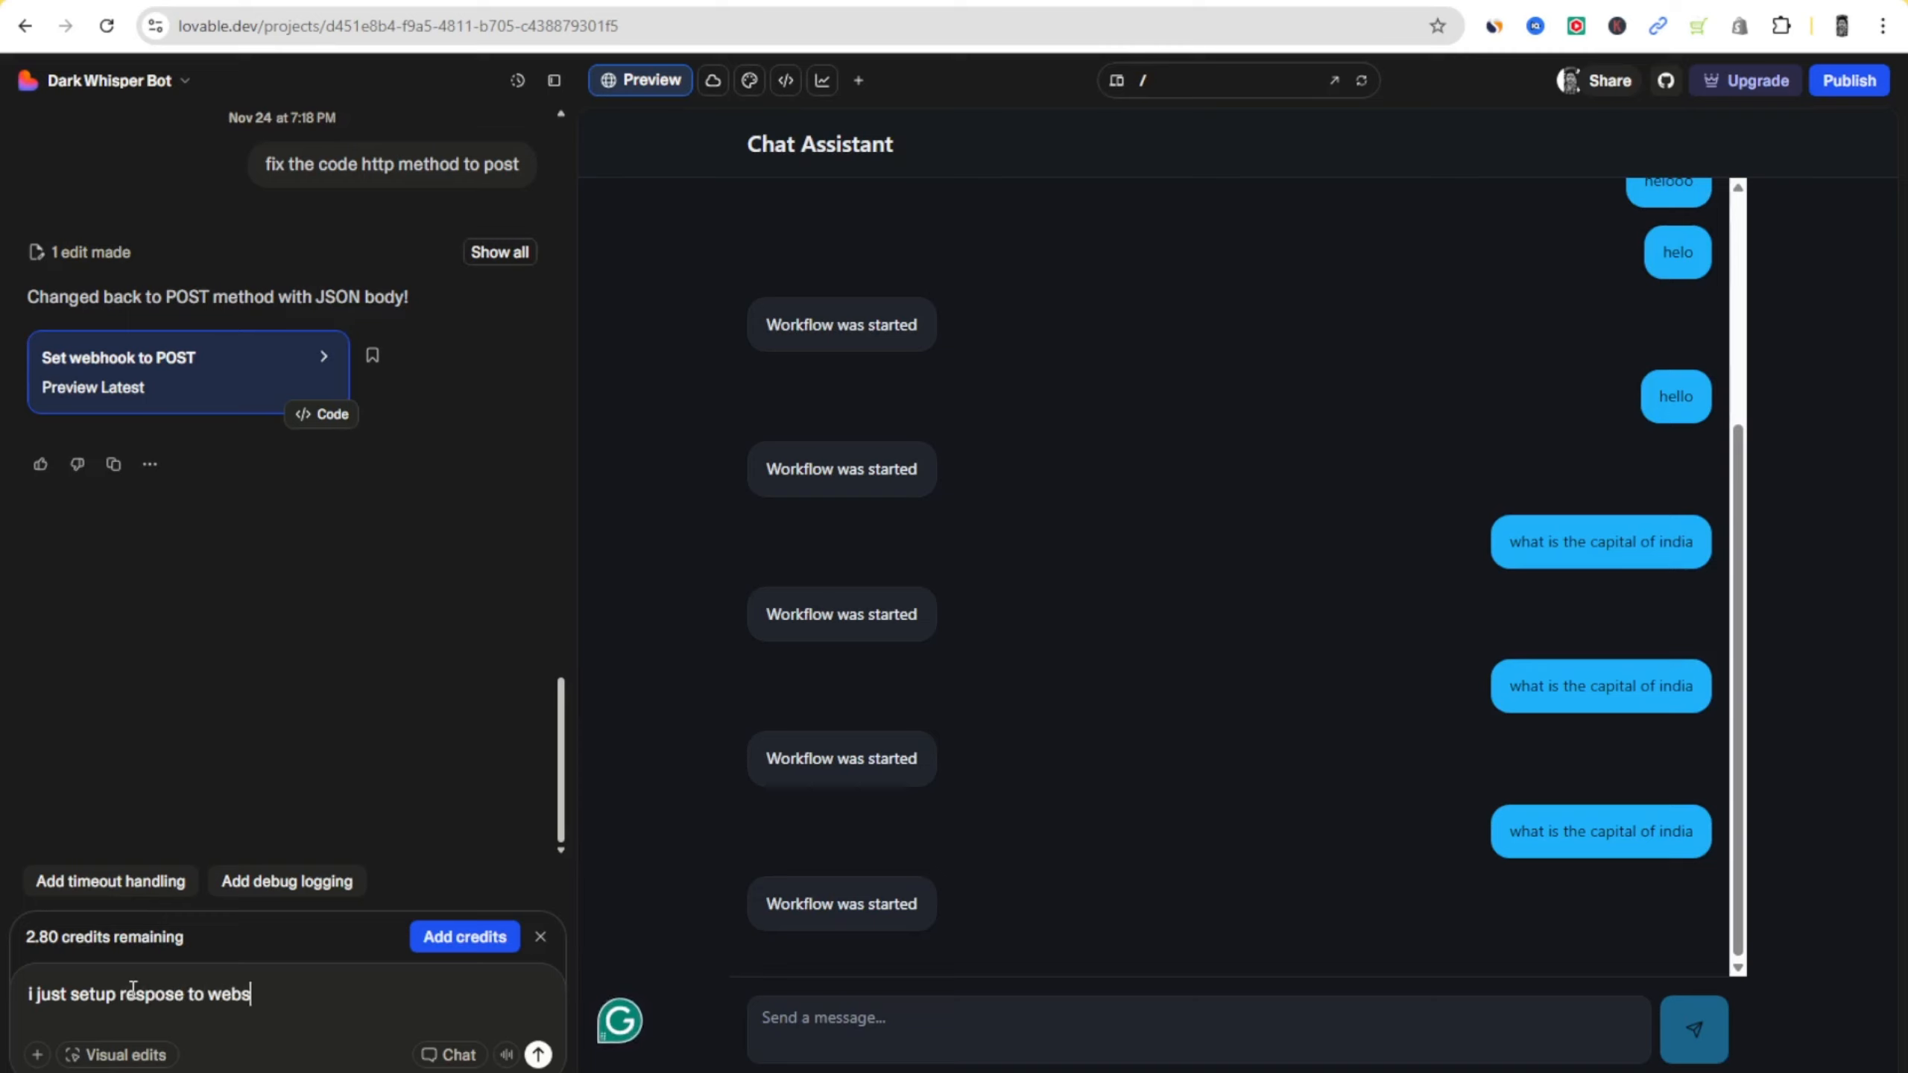
key(BackSpace)
text(hook node in my n8n)
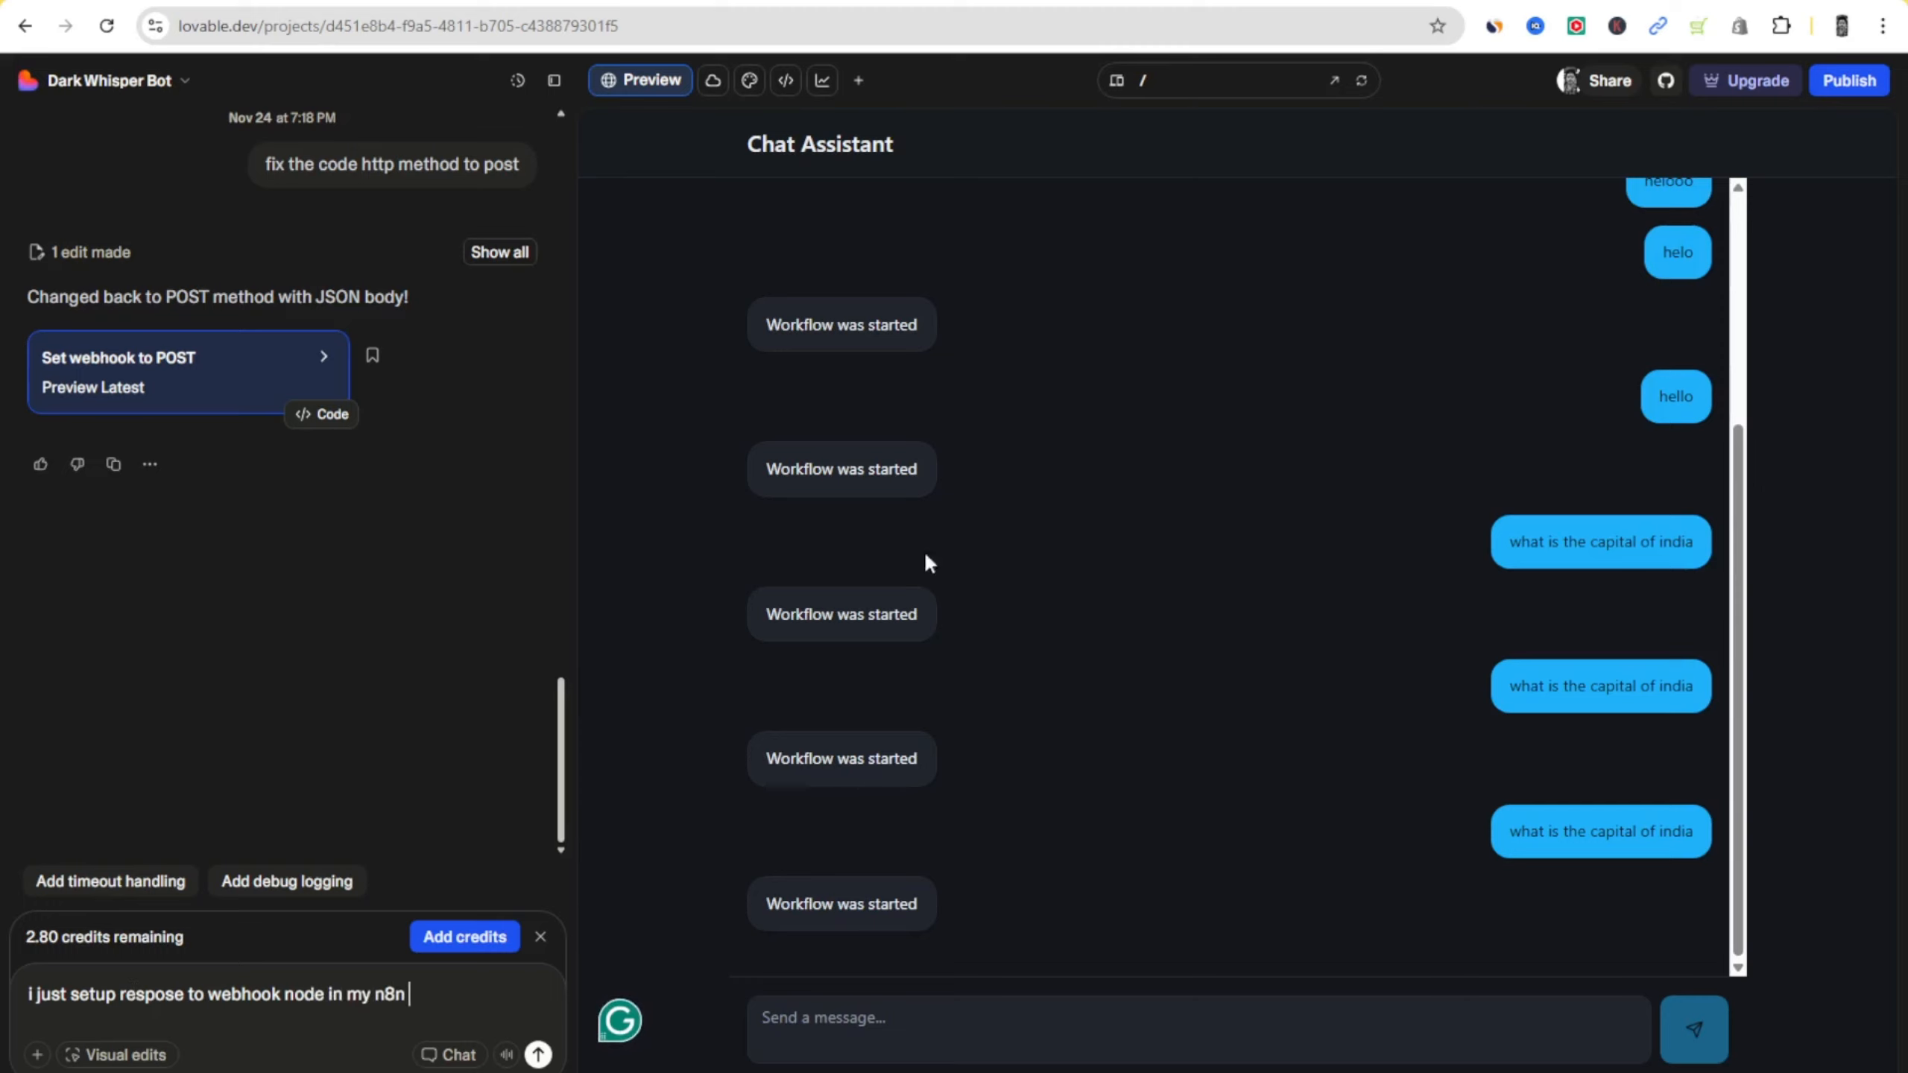
key(alt+Tab)
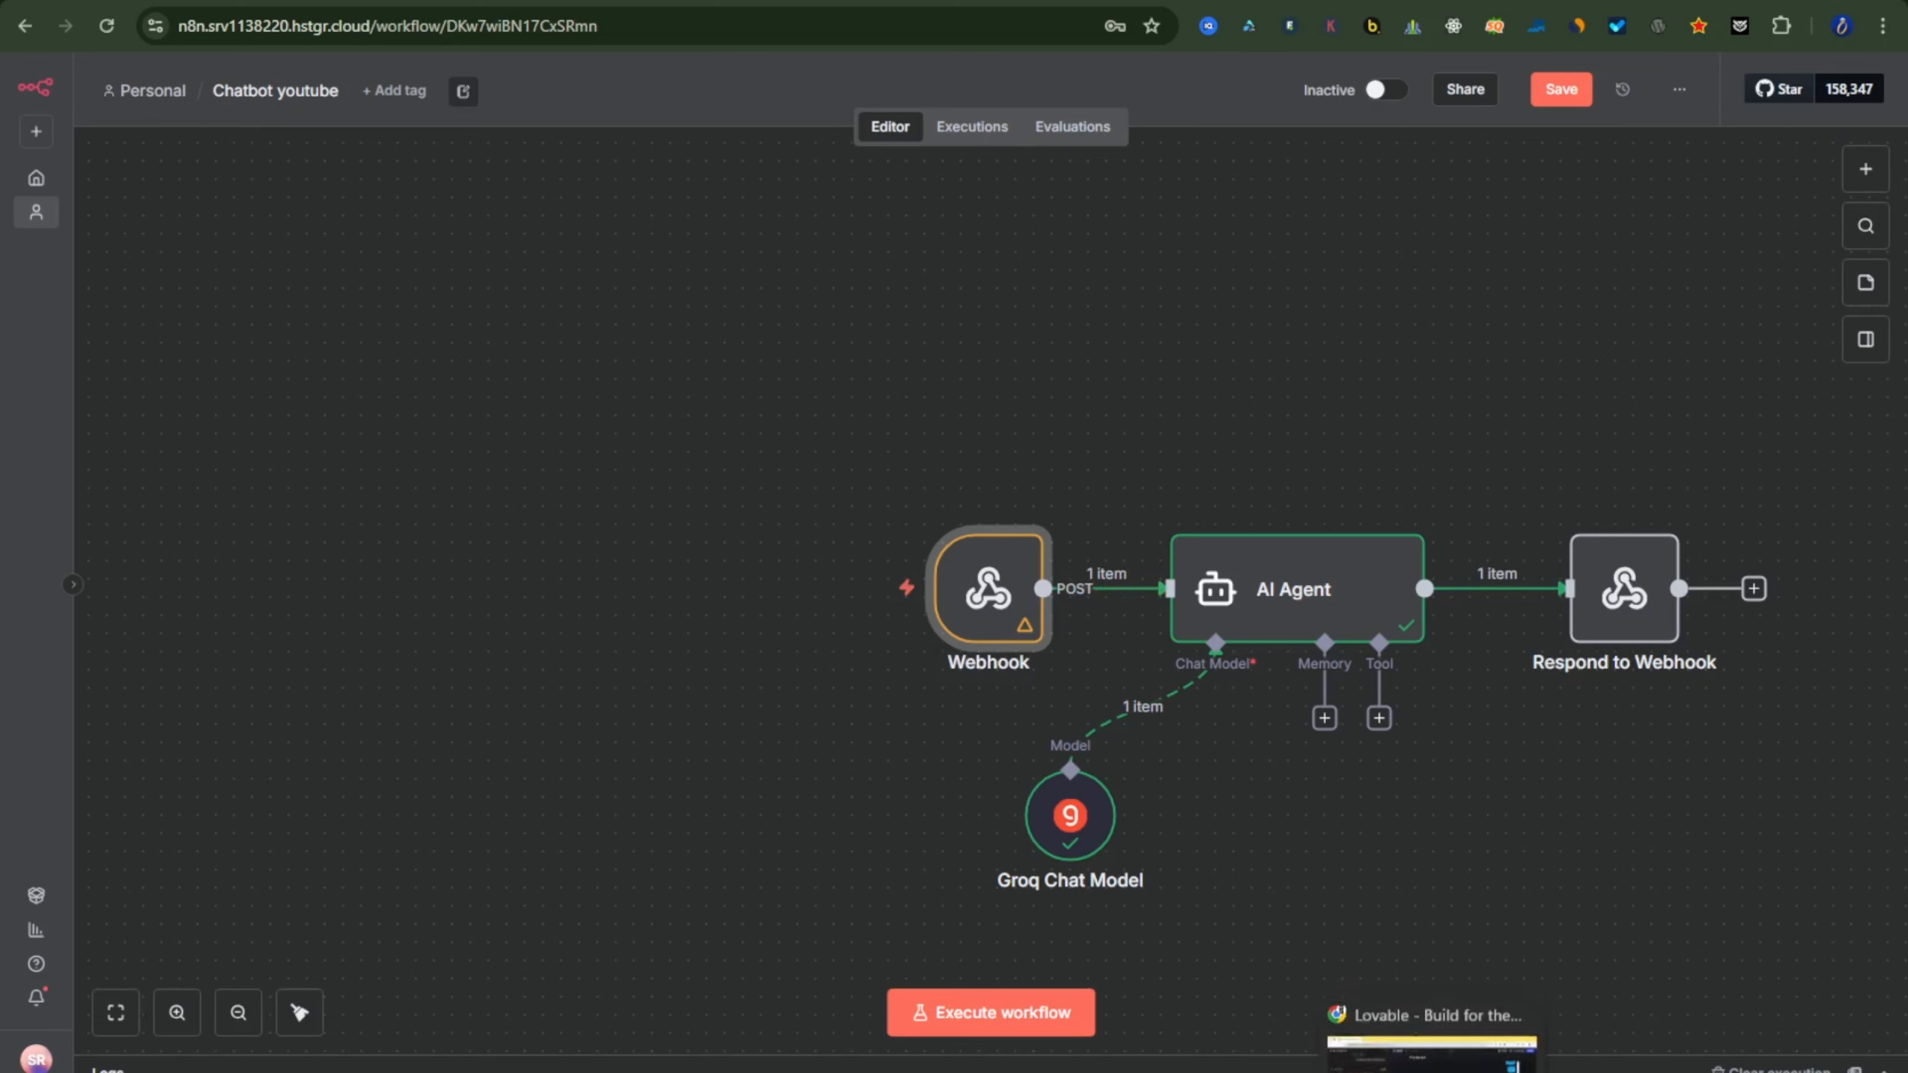
key(alt+Tab)
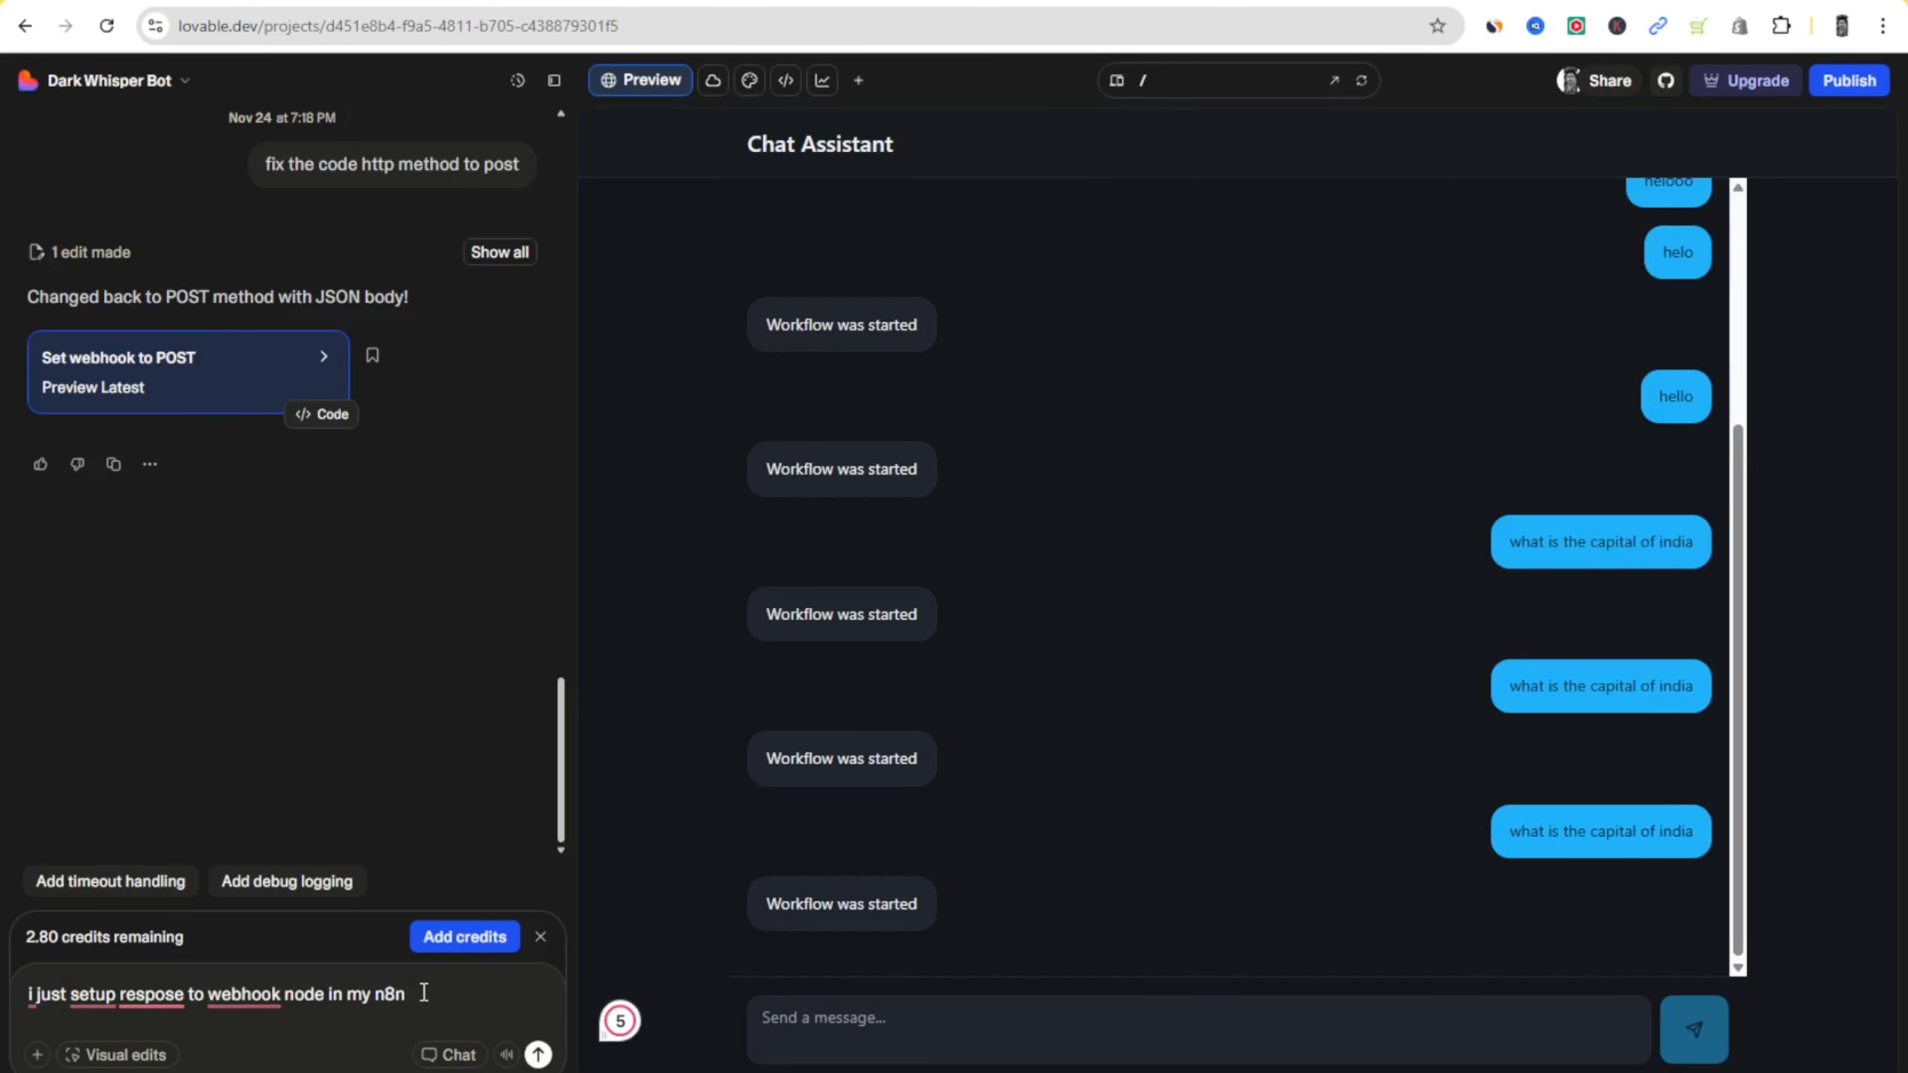
click(538, 1055)
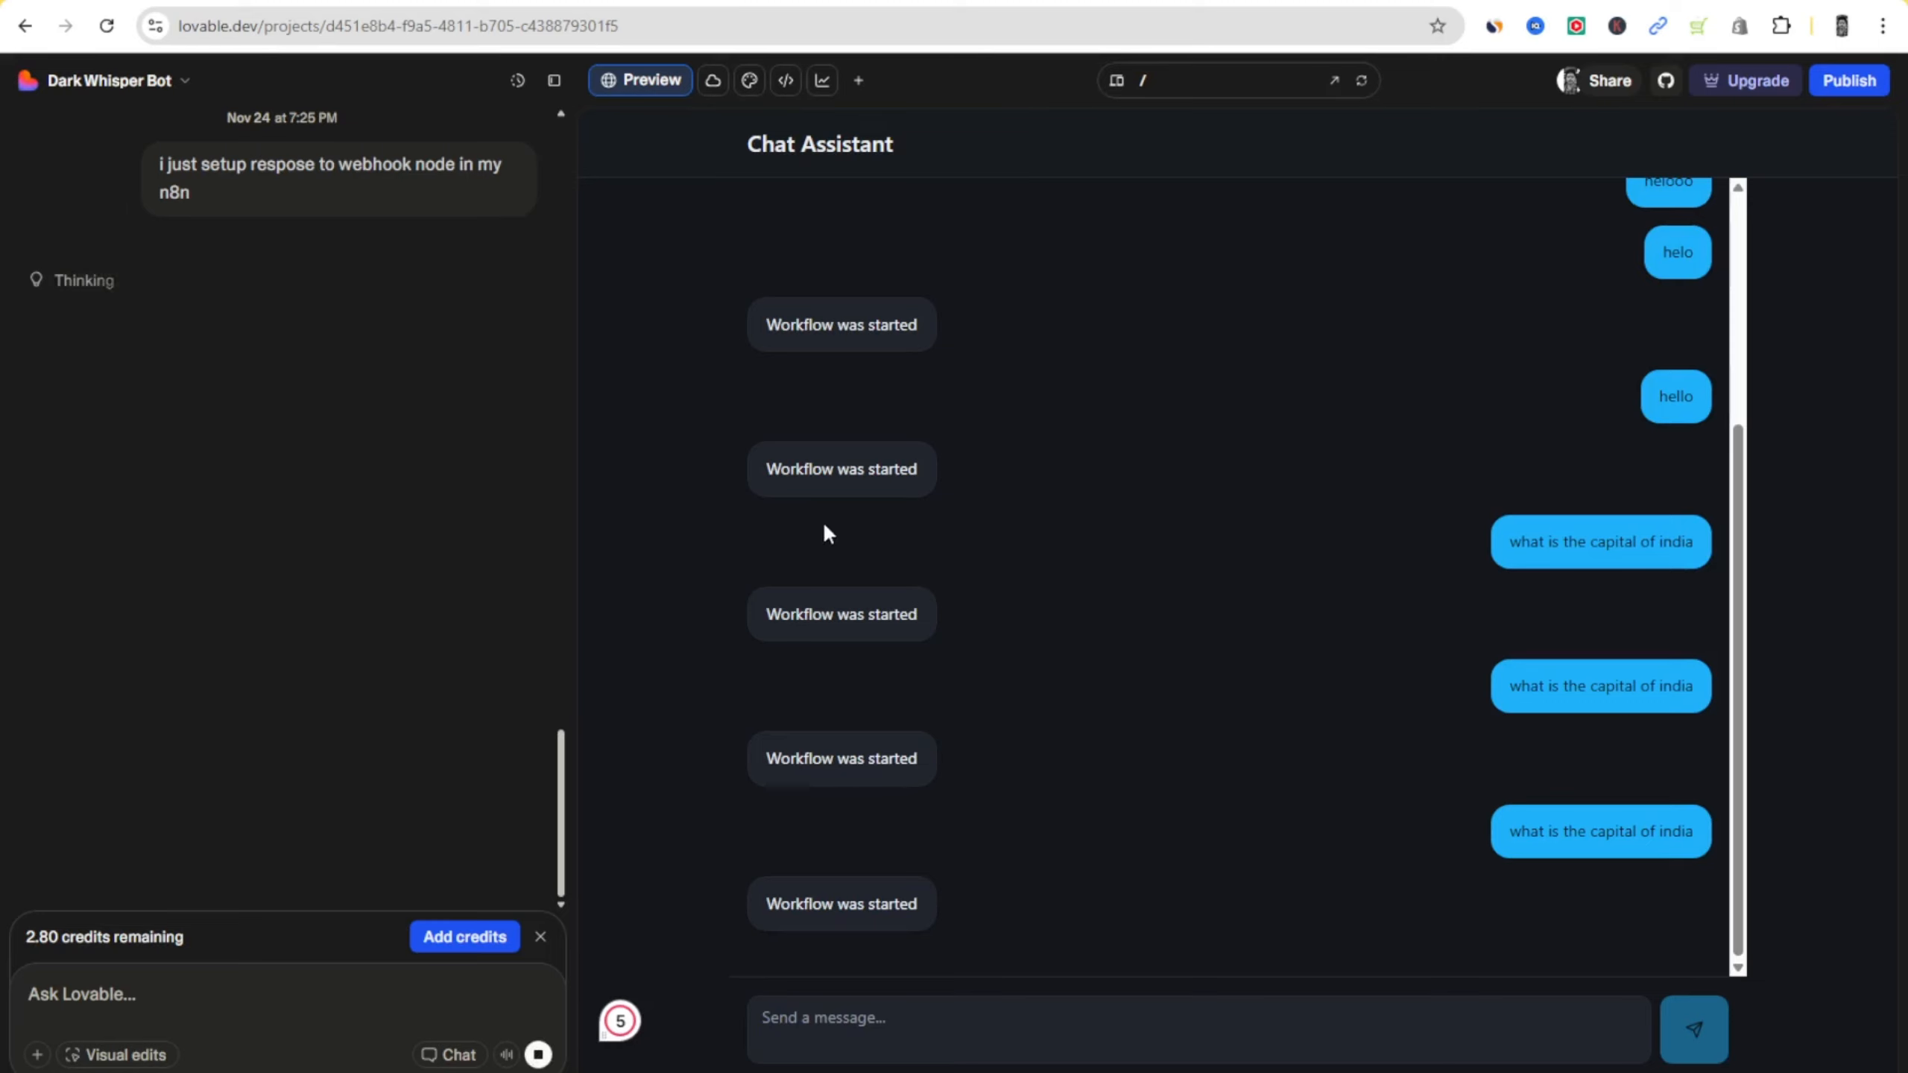
- Switch to n8n to review the Webhook node's parameters, check Lovable's edit progress and return to the workflow
key(alt+Tab)
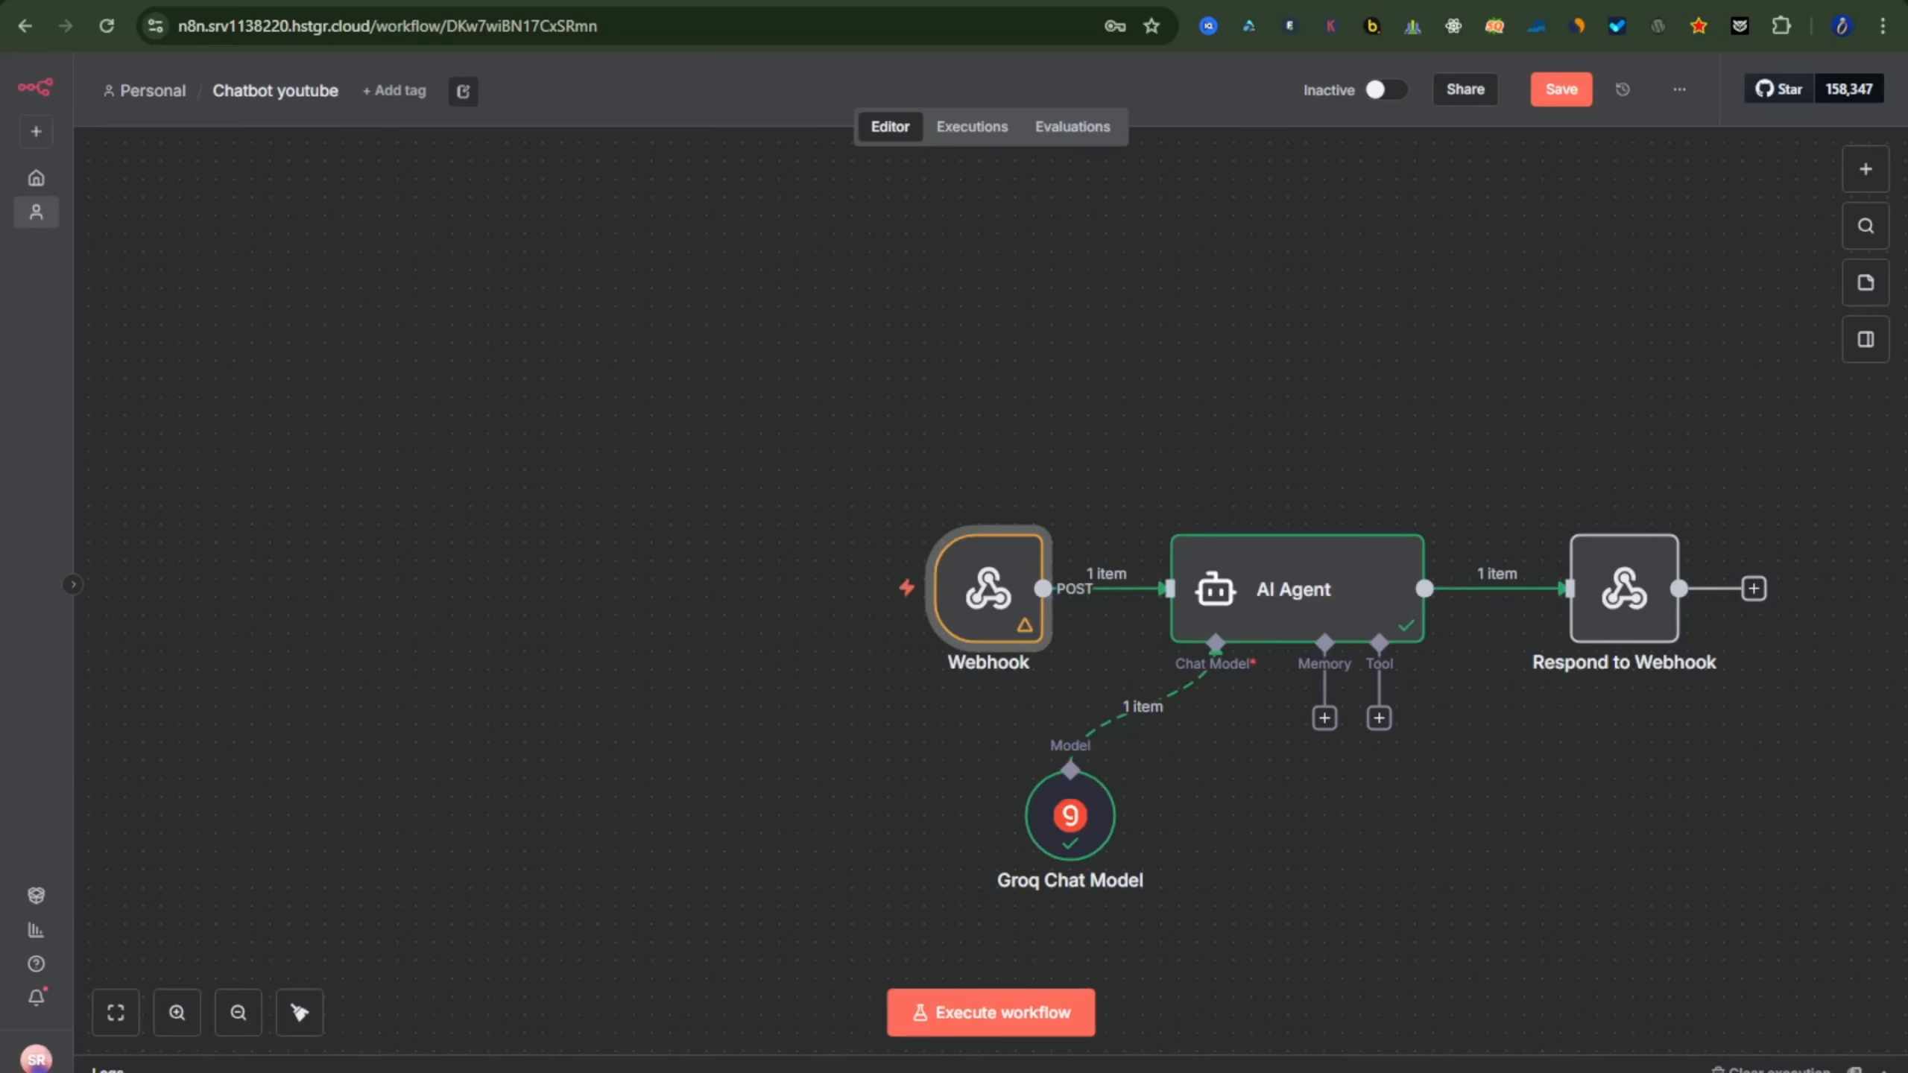
double_click(1014, 599)
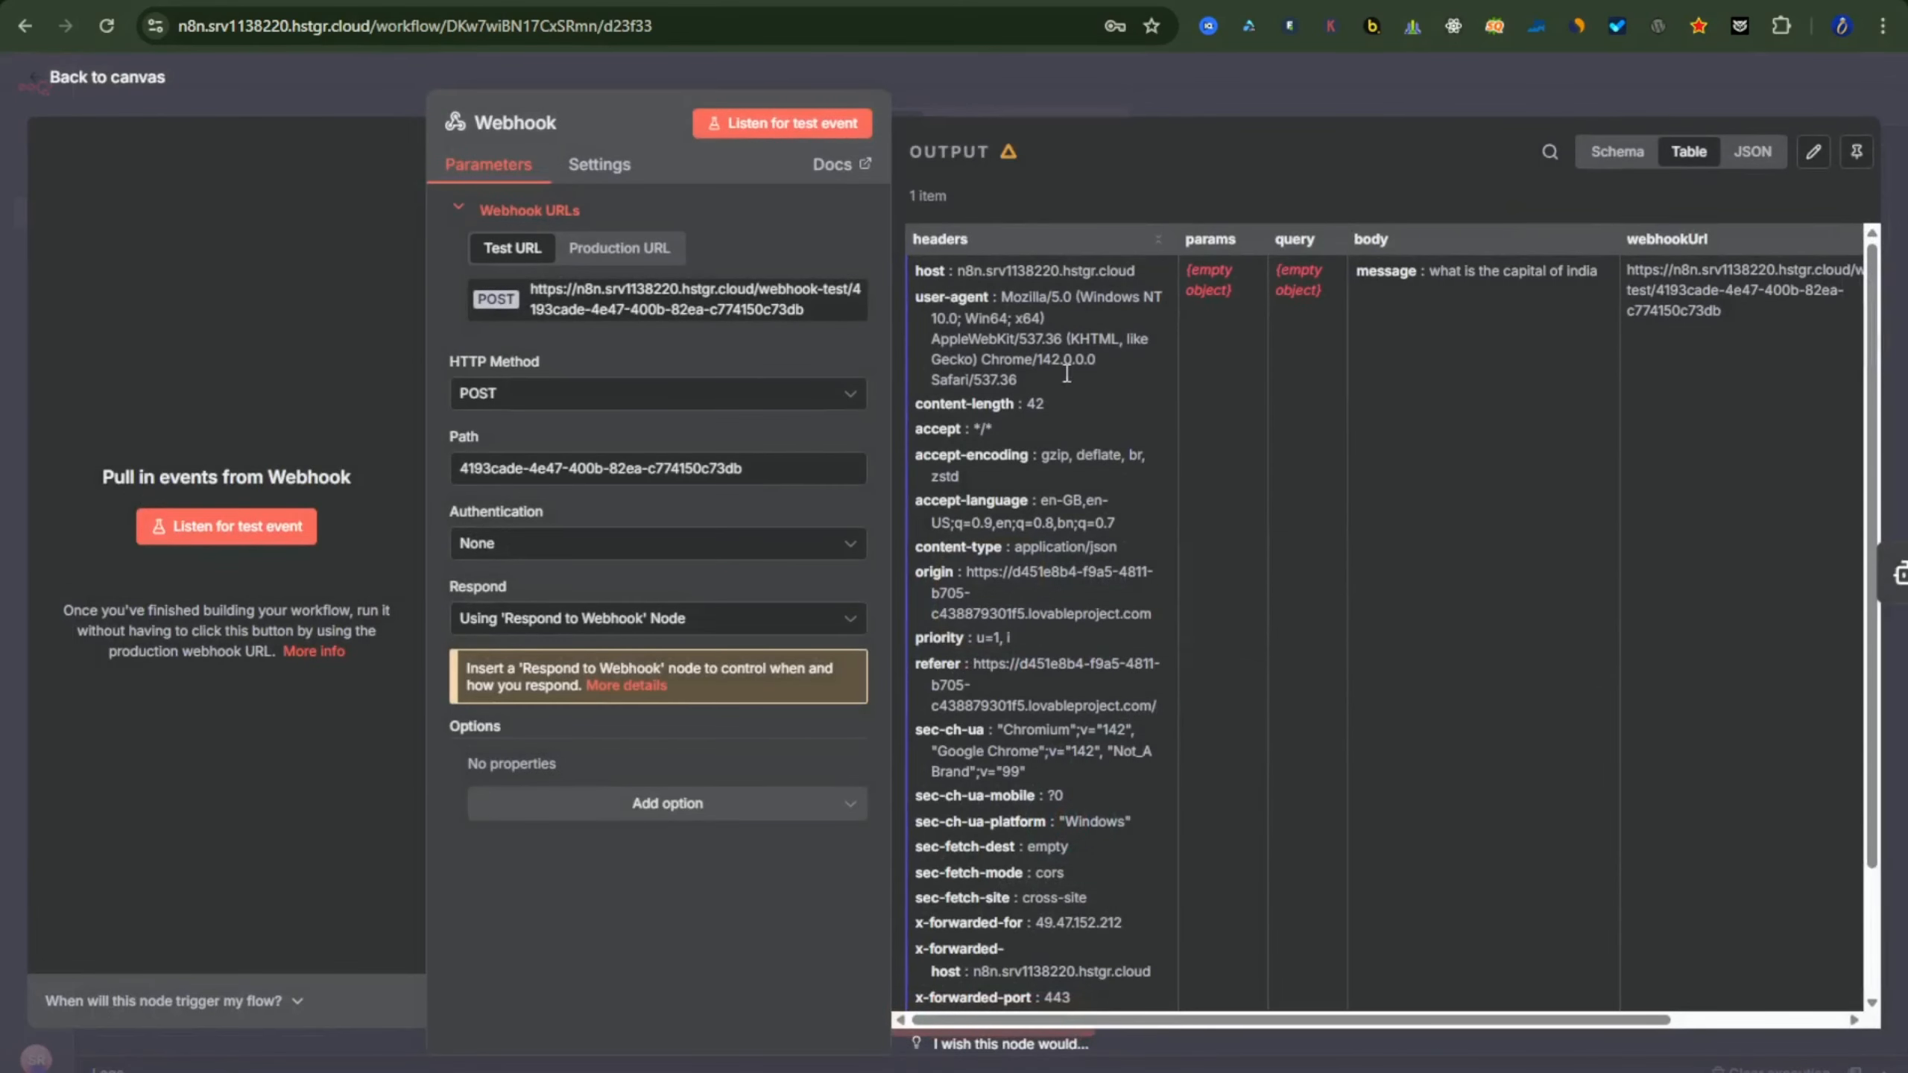
click(90, 78)
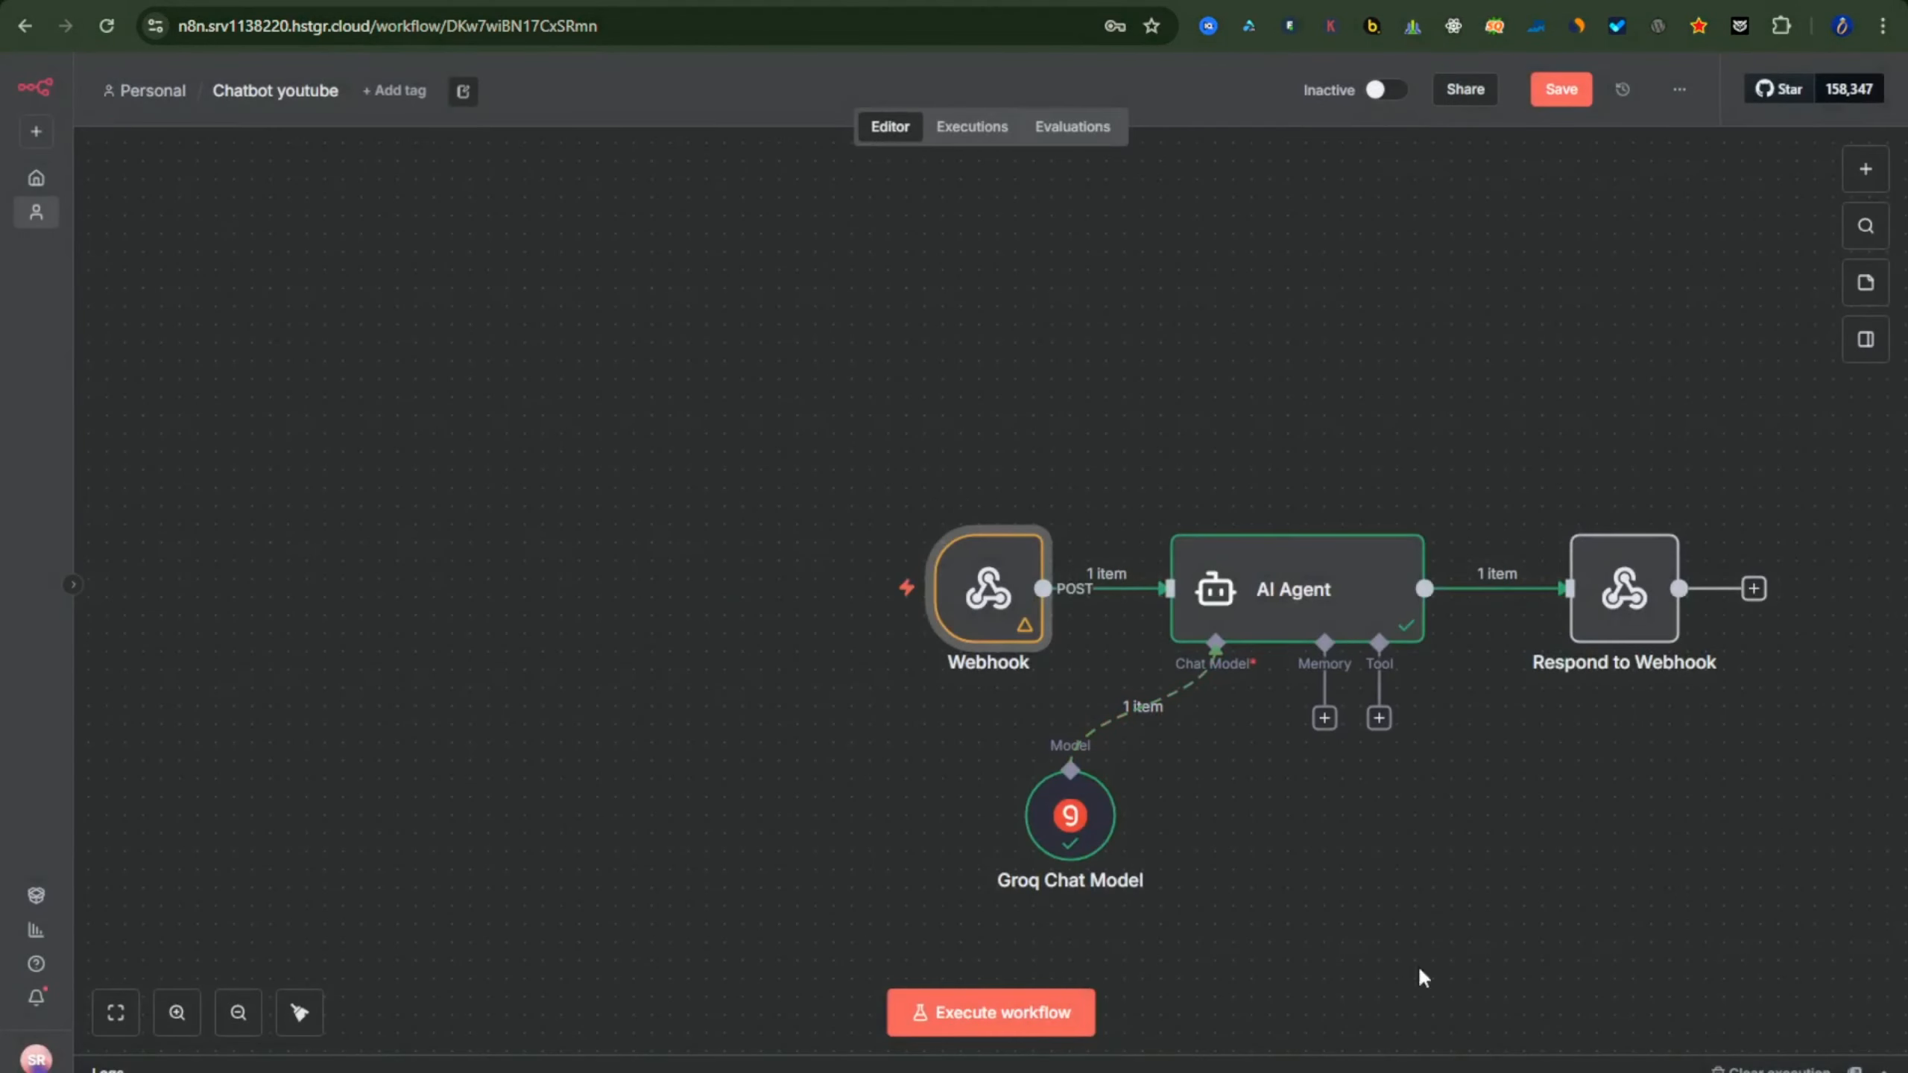
key(alt+Tab)
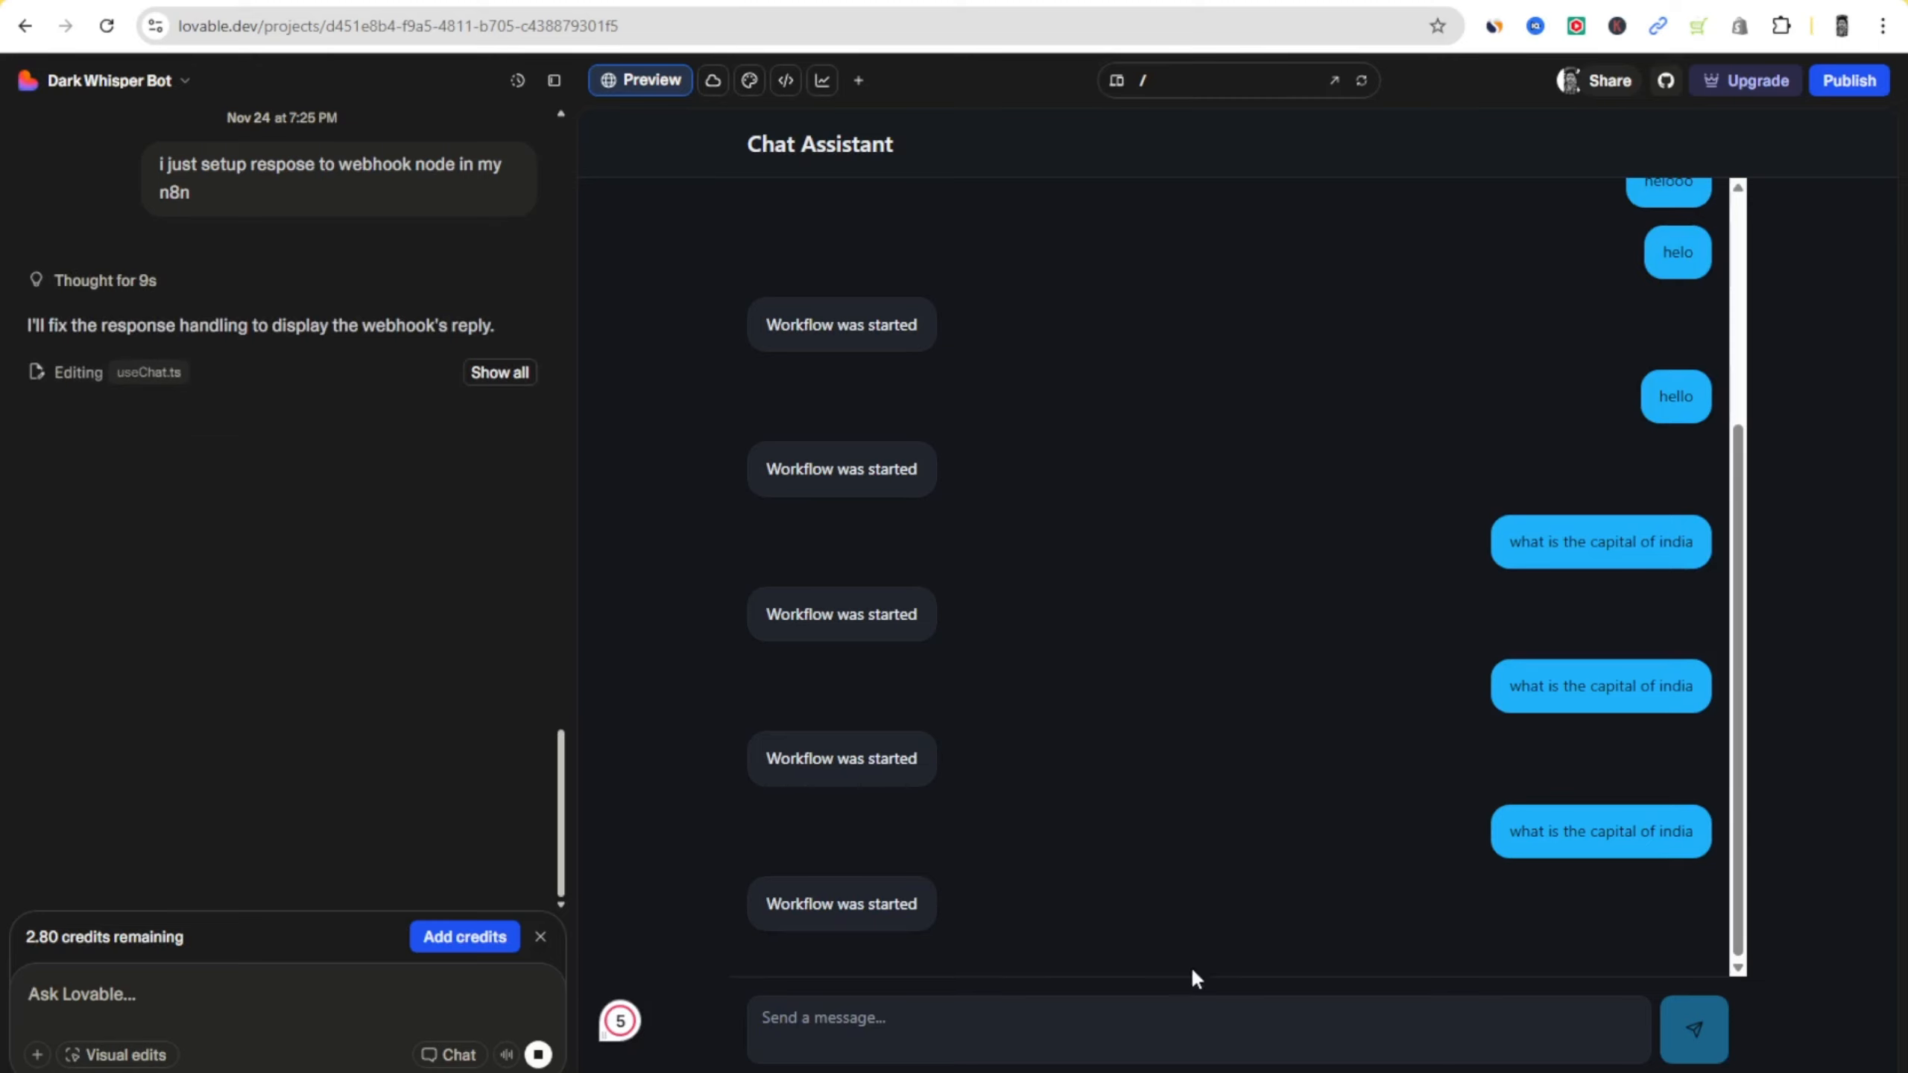
key(alt+Tab)
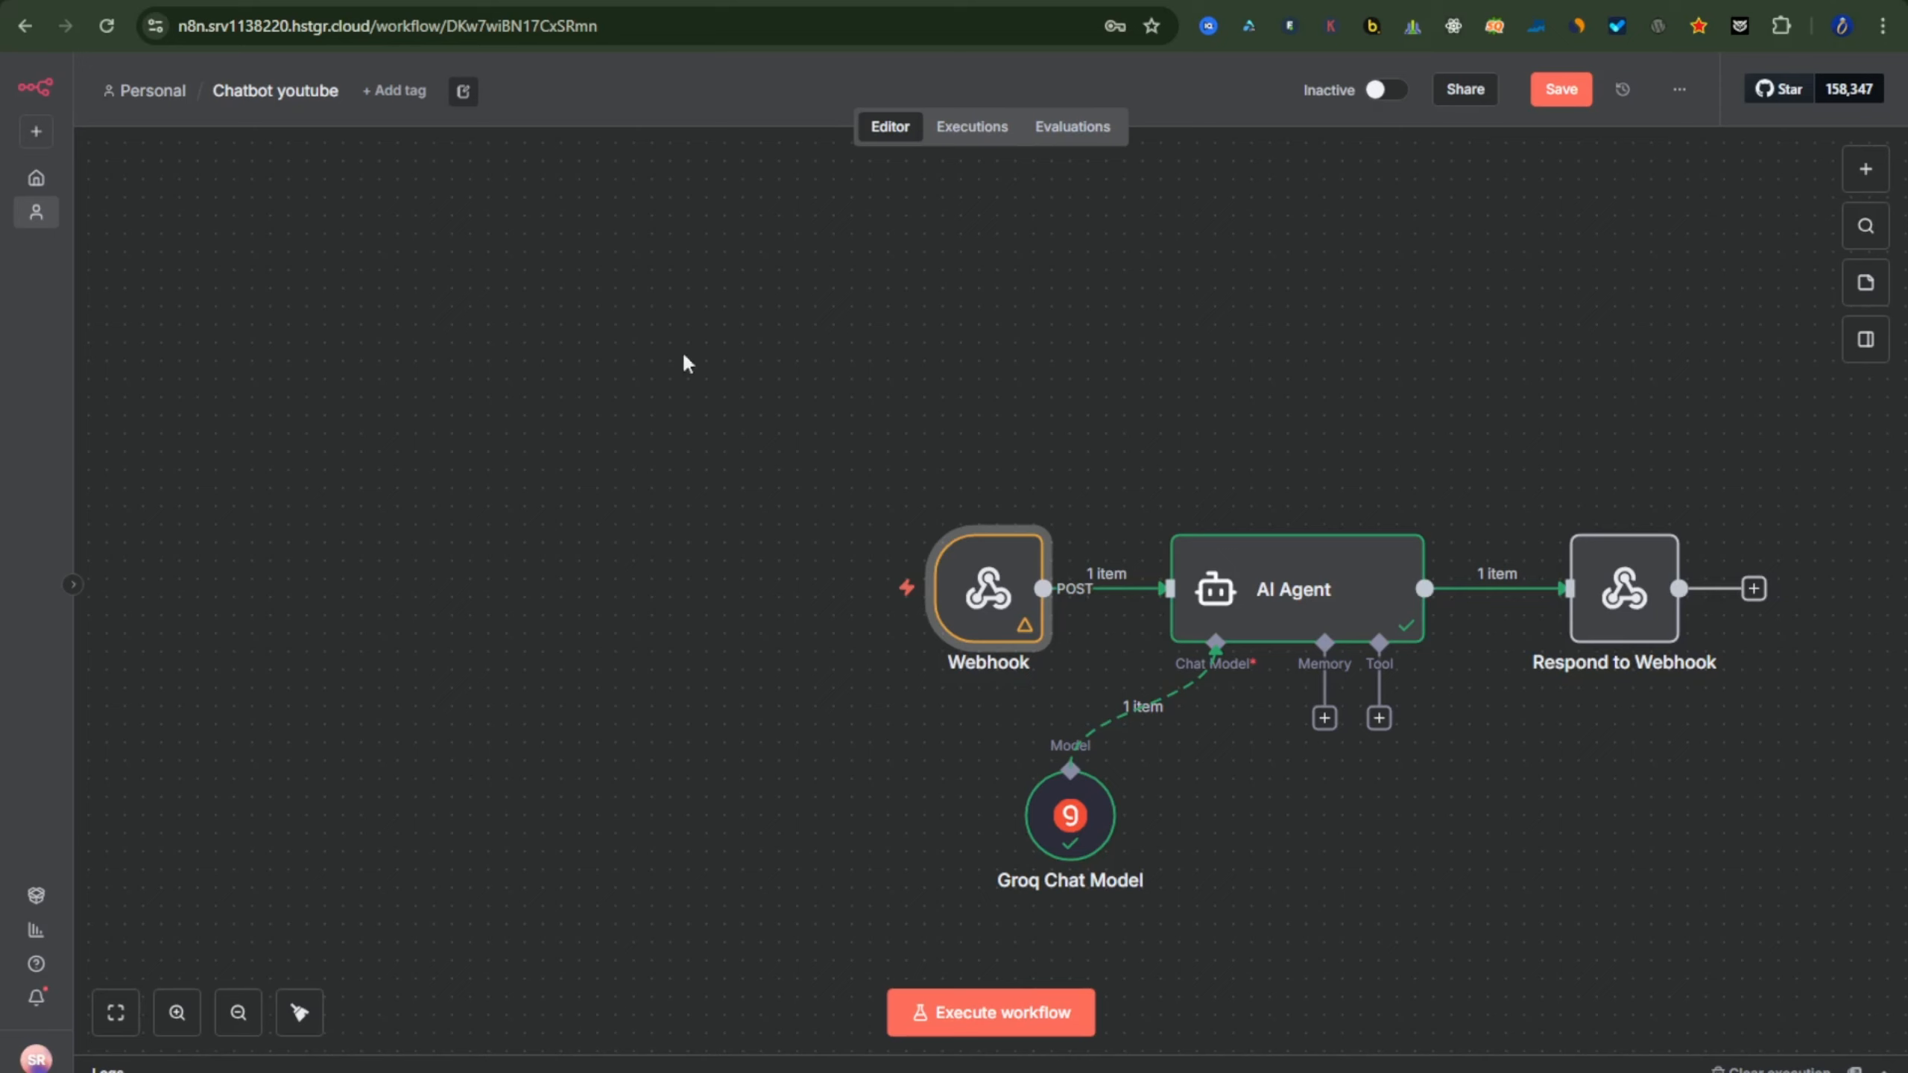